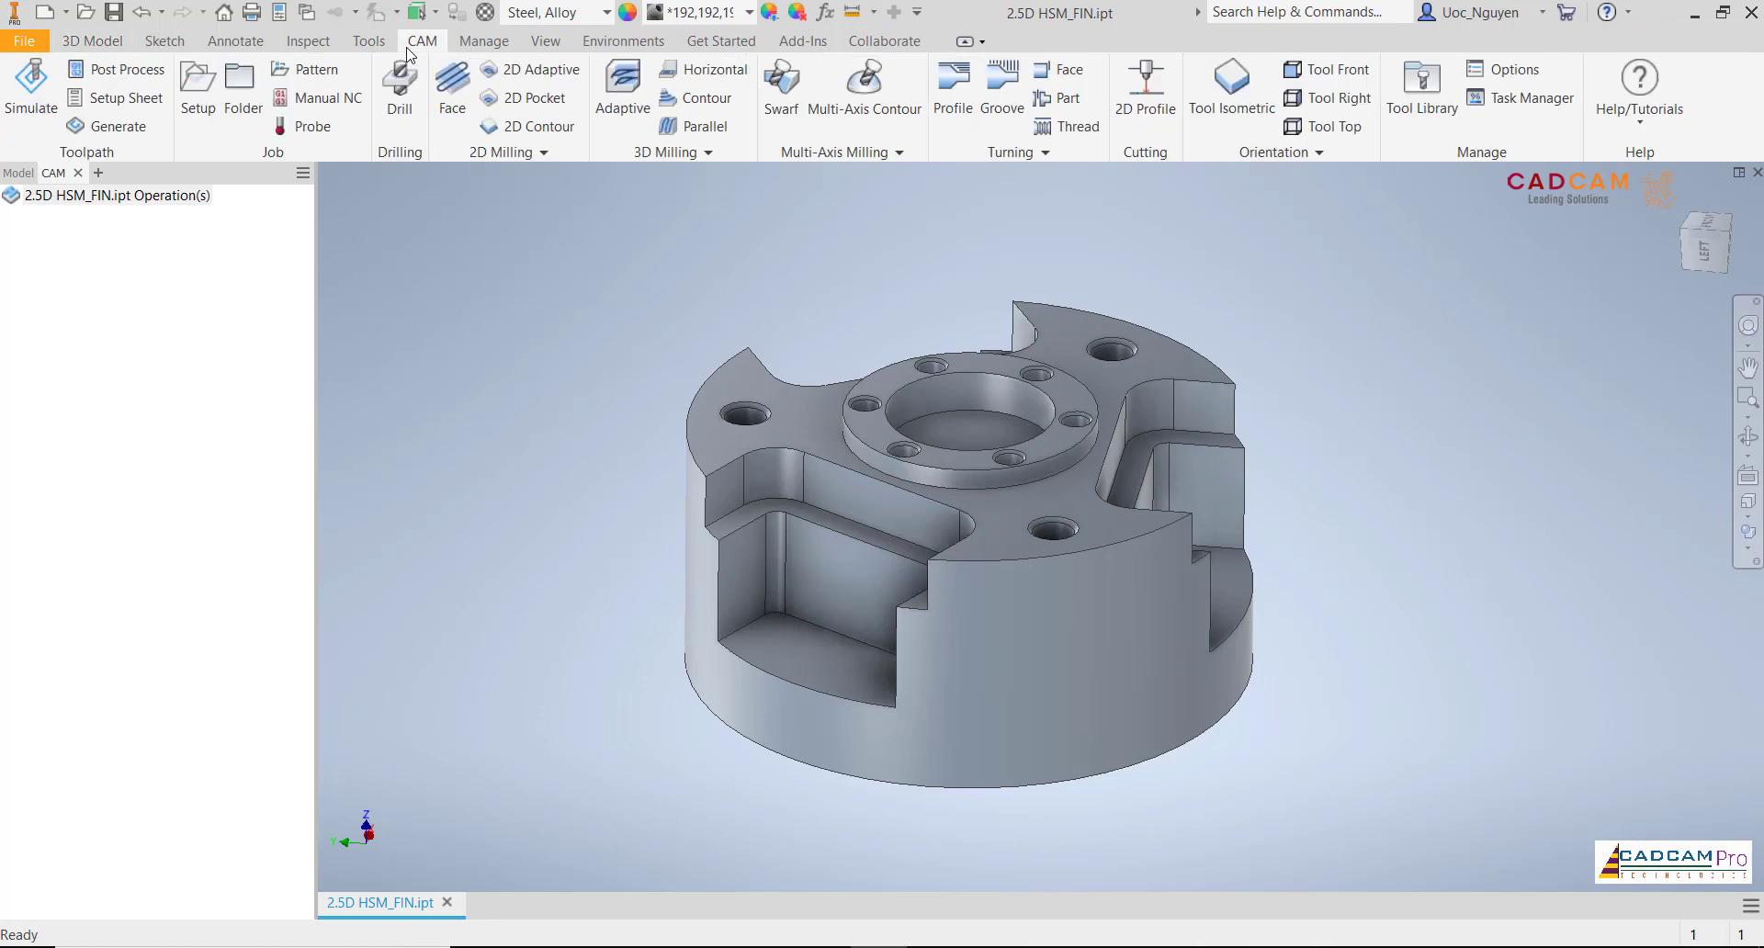
# Create a milling setup with fixed size cylinder stock whose axis follows the central bore
pyautogui.click(217, 102)
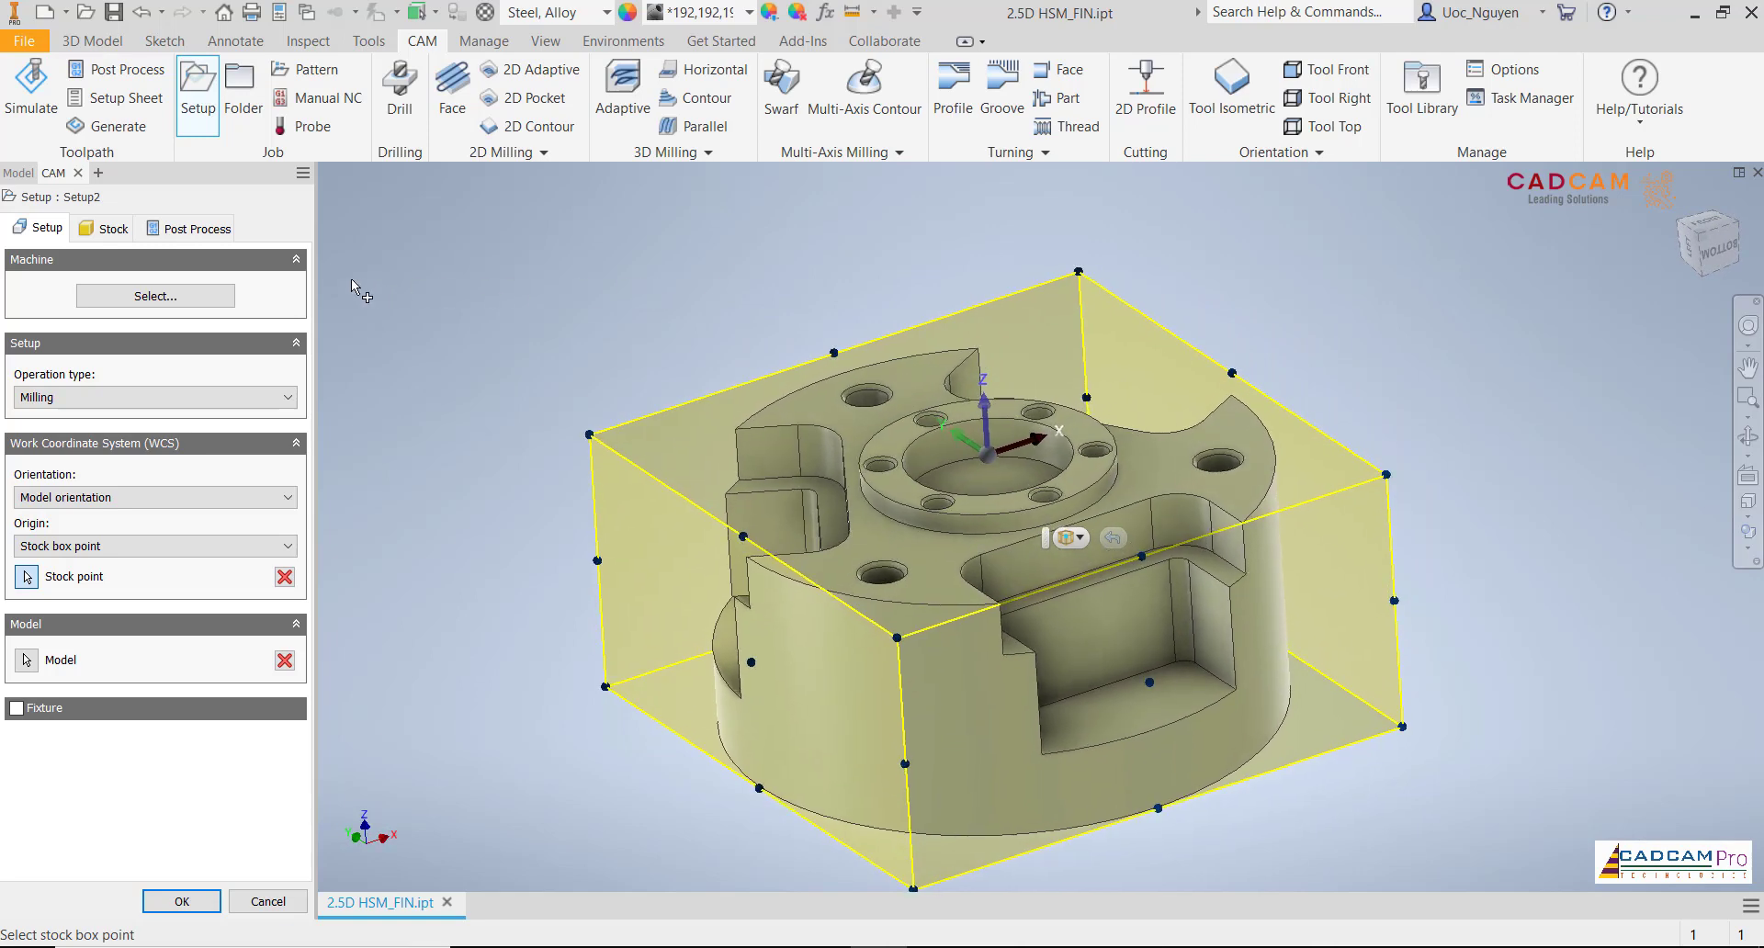
pyautogui.click(106, 228)
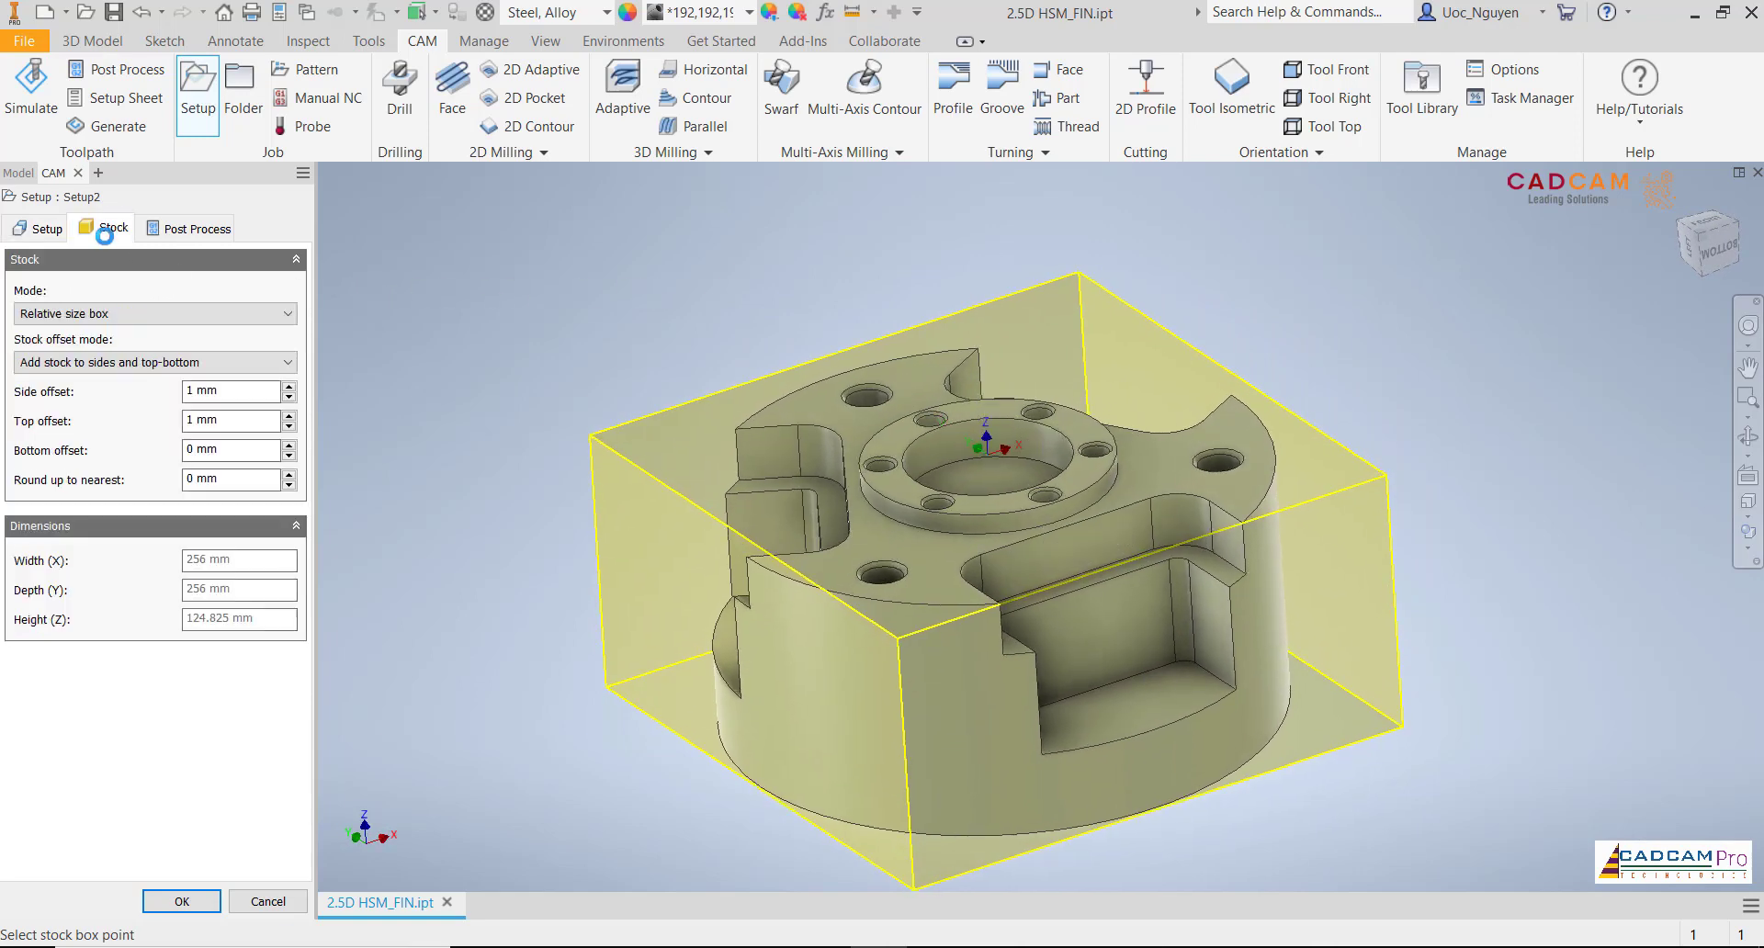
pyautogui.click(104, 315)
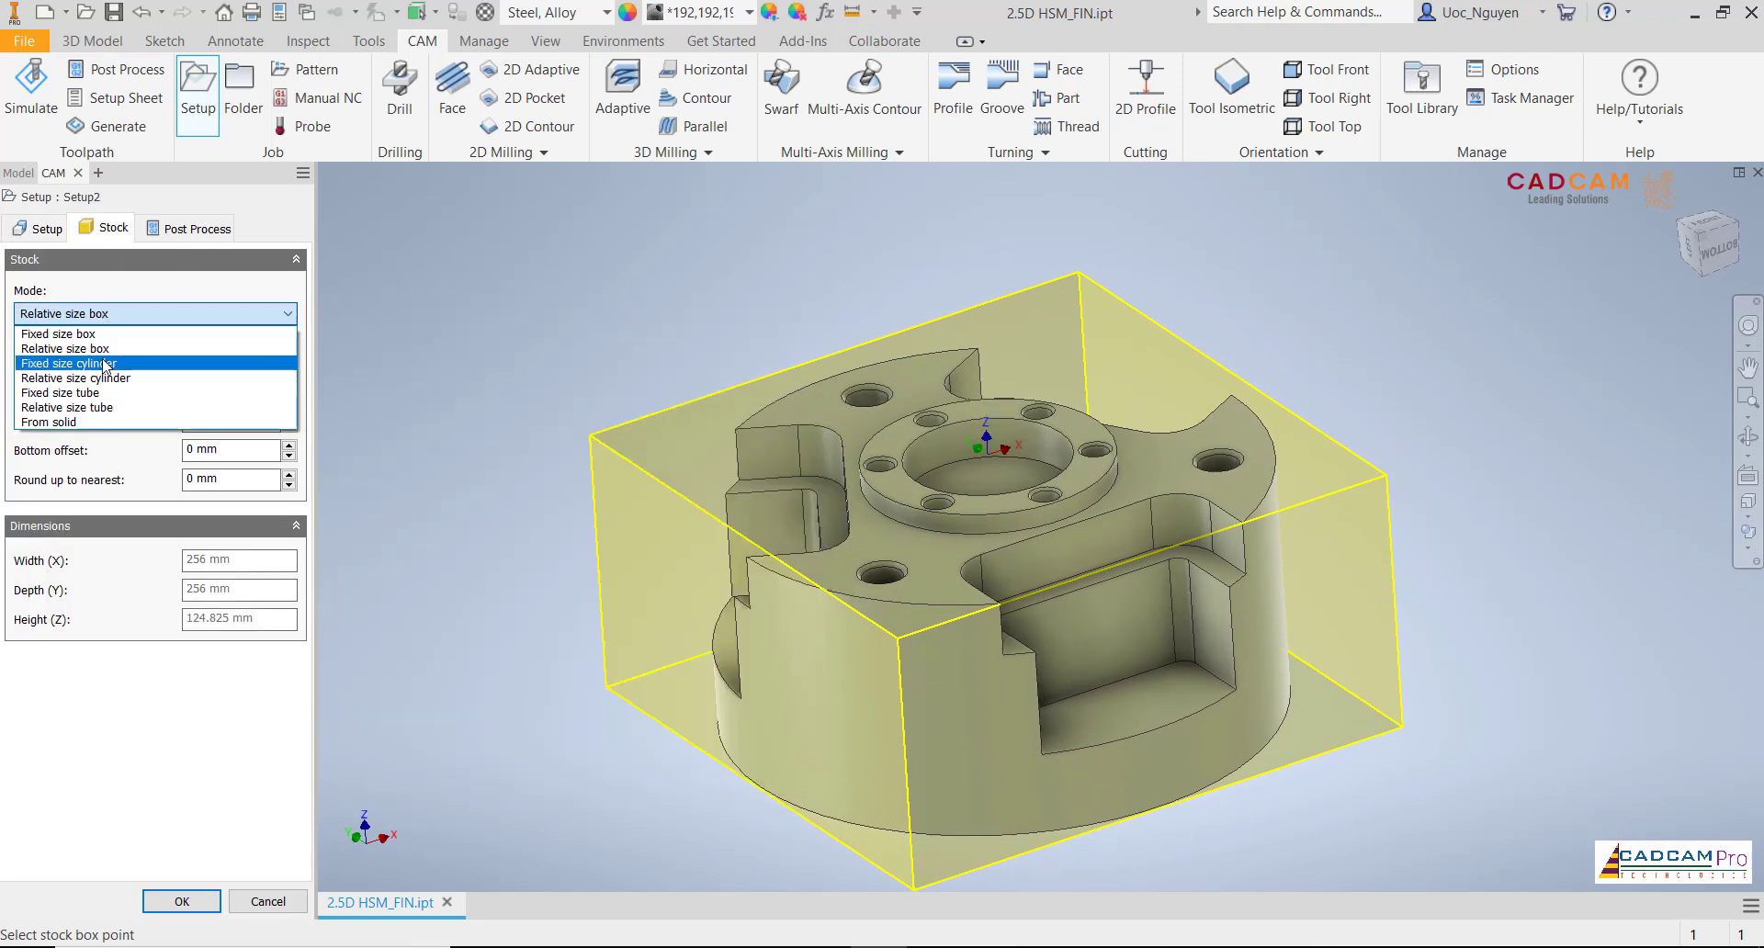
pyautogui.click(133, 363)
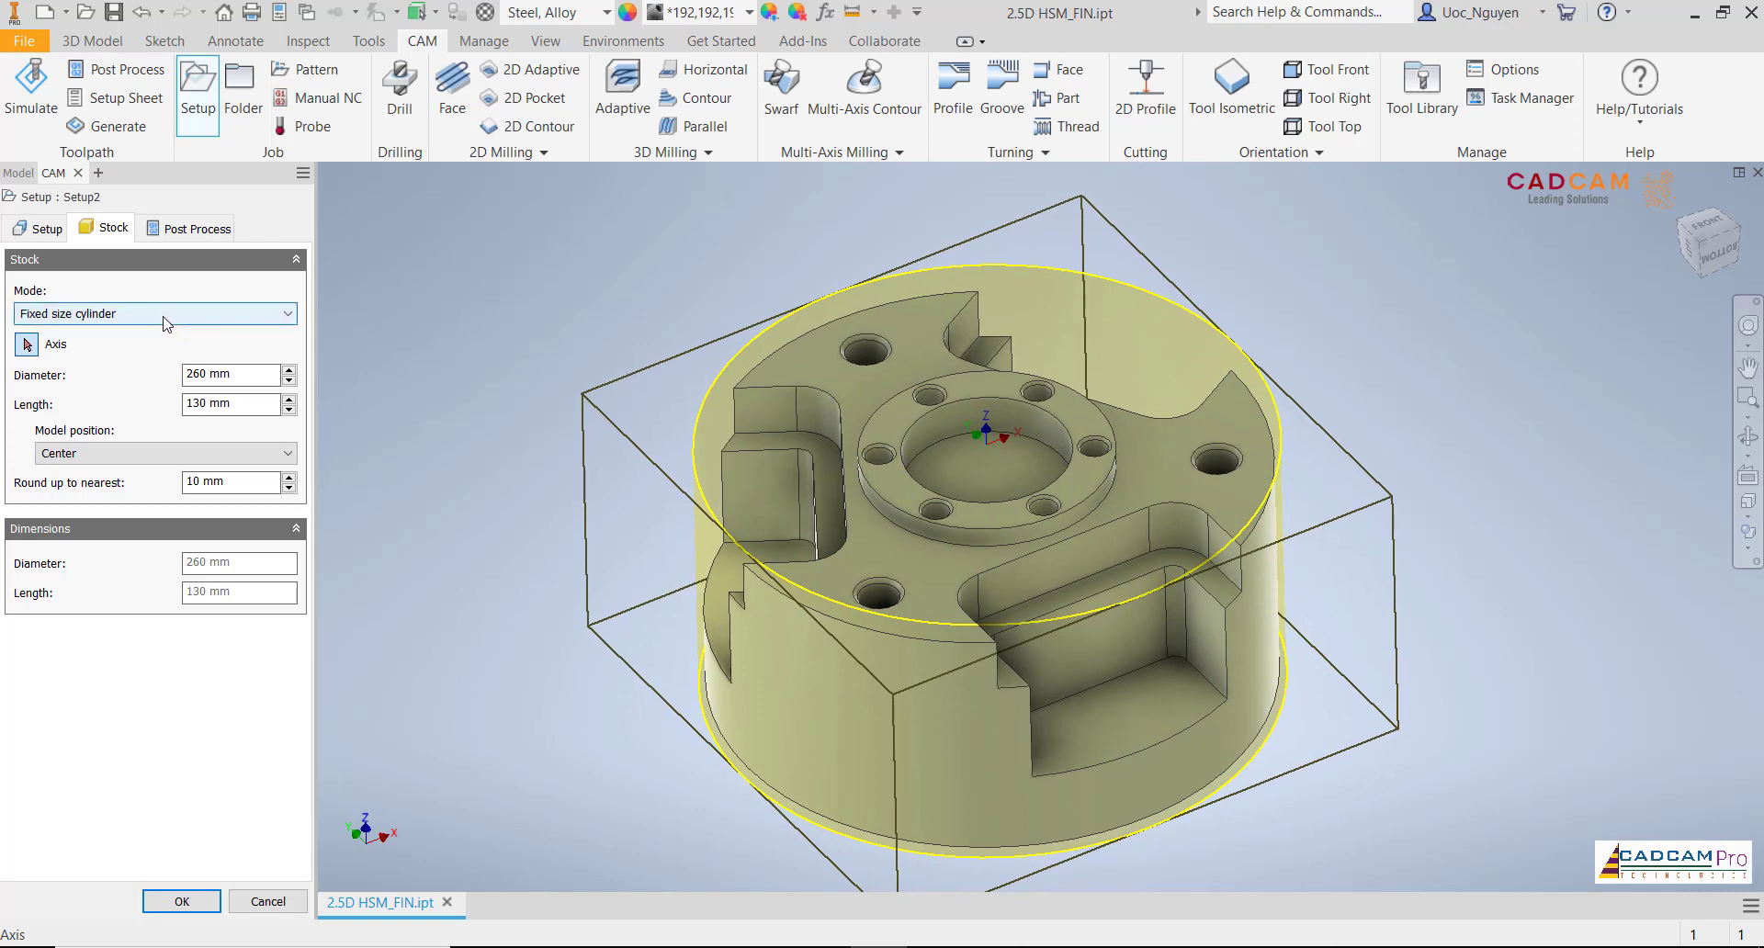
pyautogui.click(28, 347)
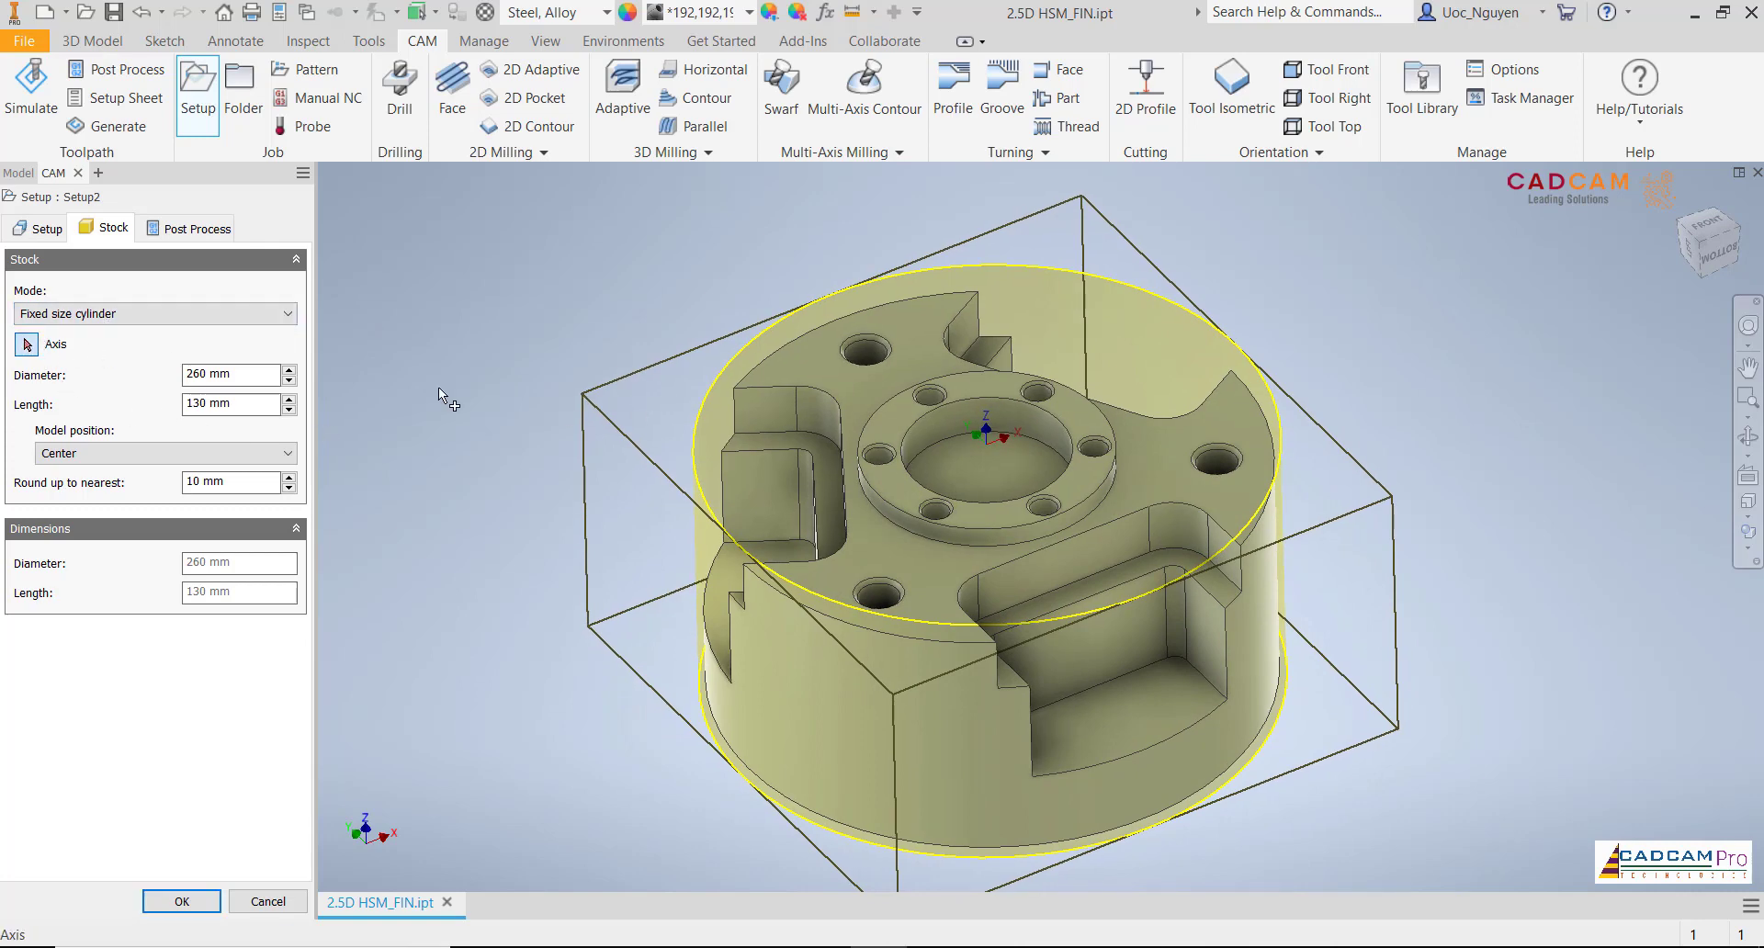
pyautogui.click(980, 419)
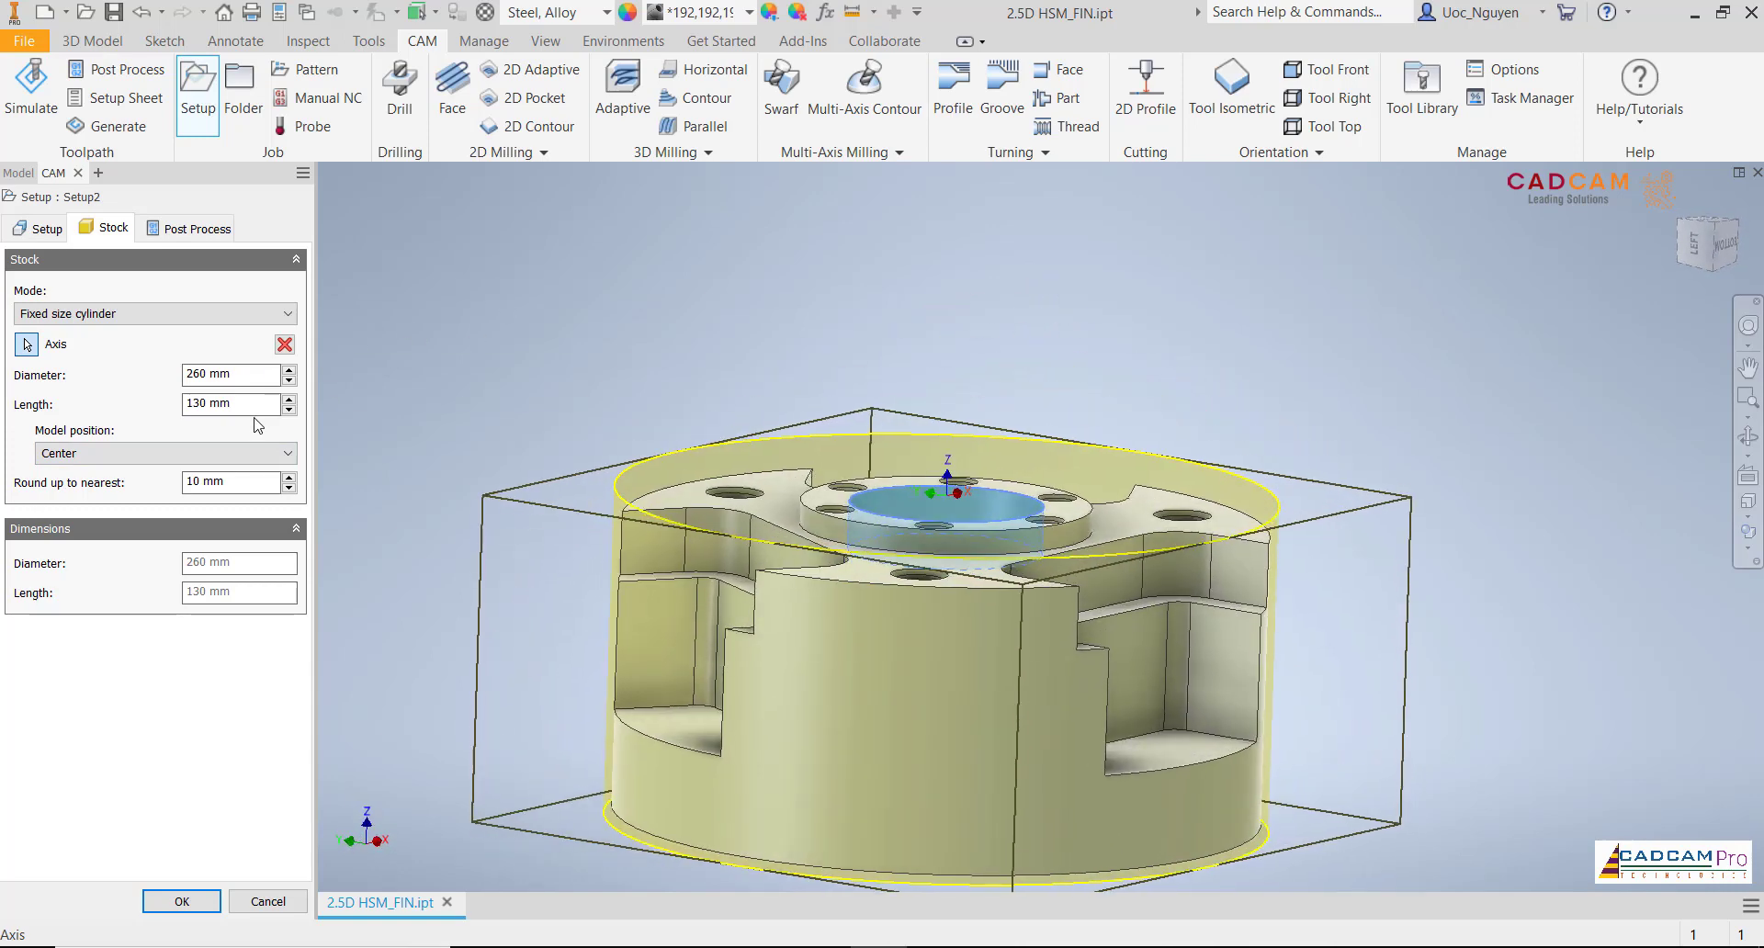
# Set the stock's model position to Offset from front and its round-up to nearest value to 0 mm
pyautogui.click(241, 453)
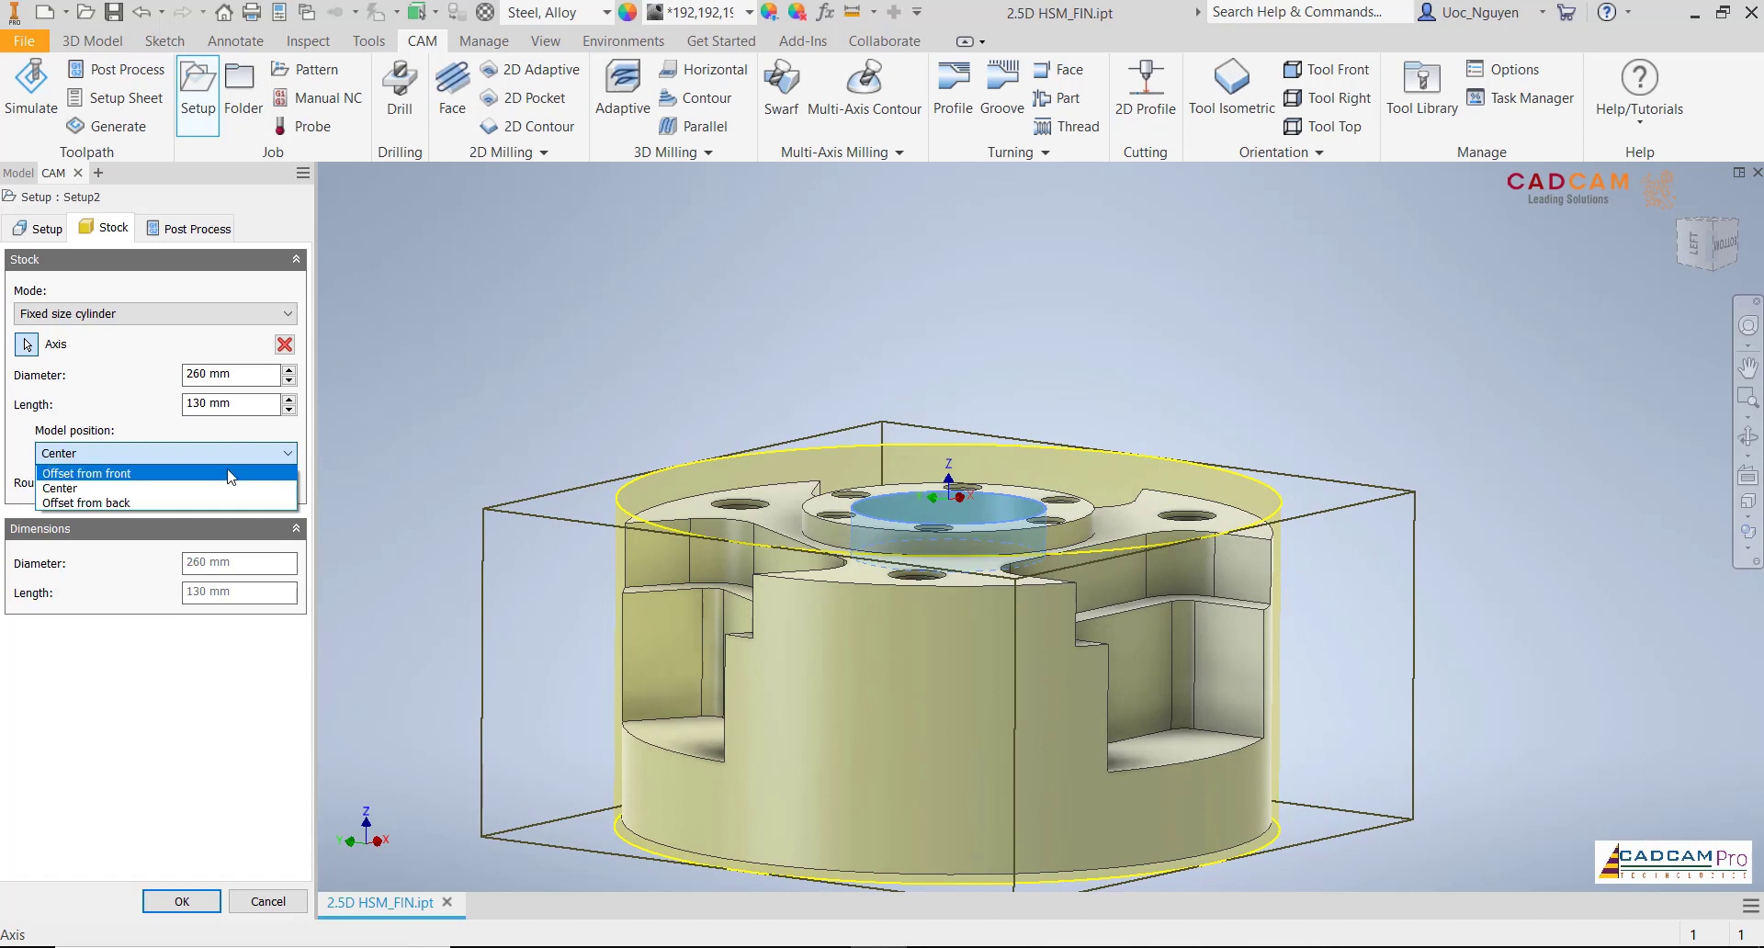
pyautogui.click(230, 474)
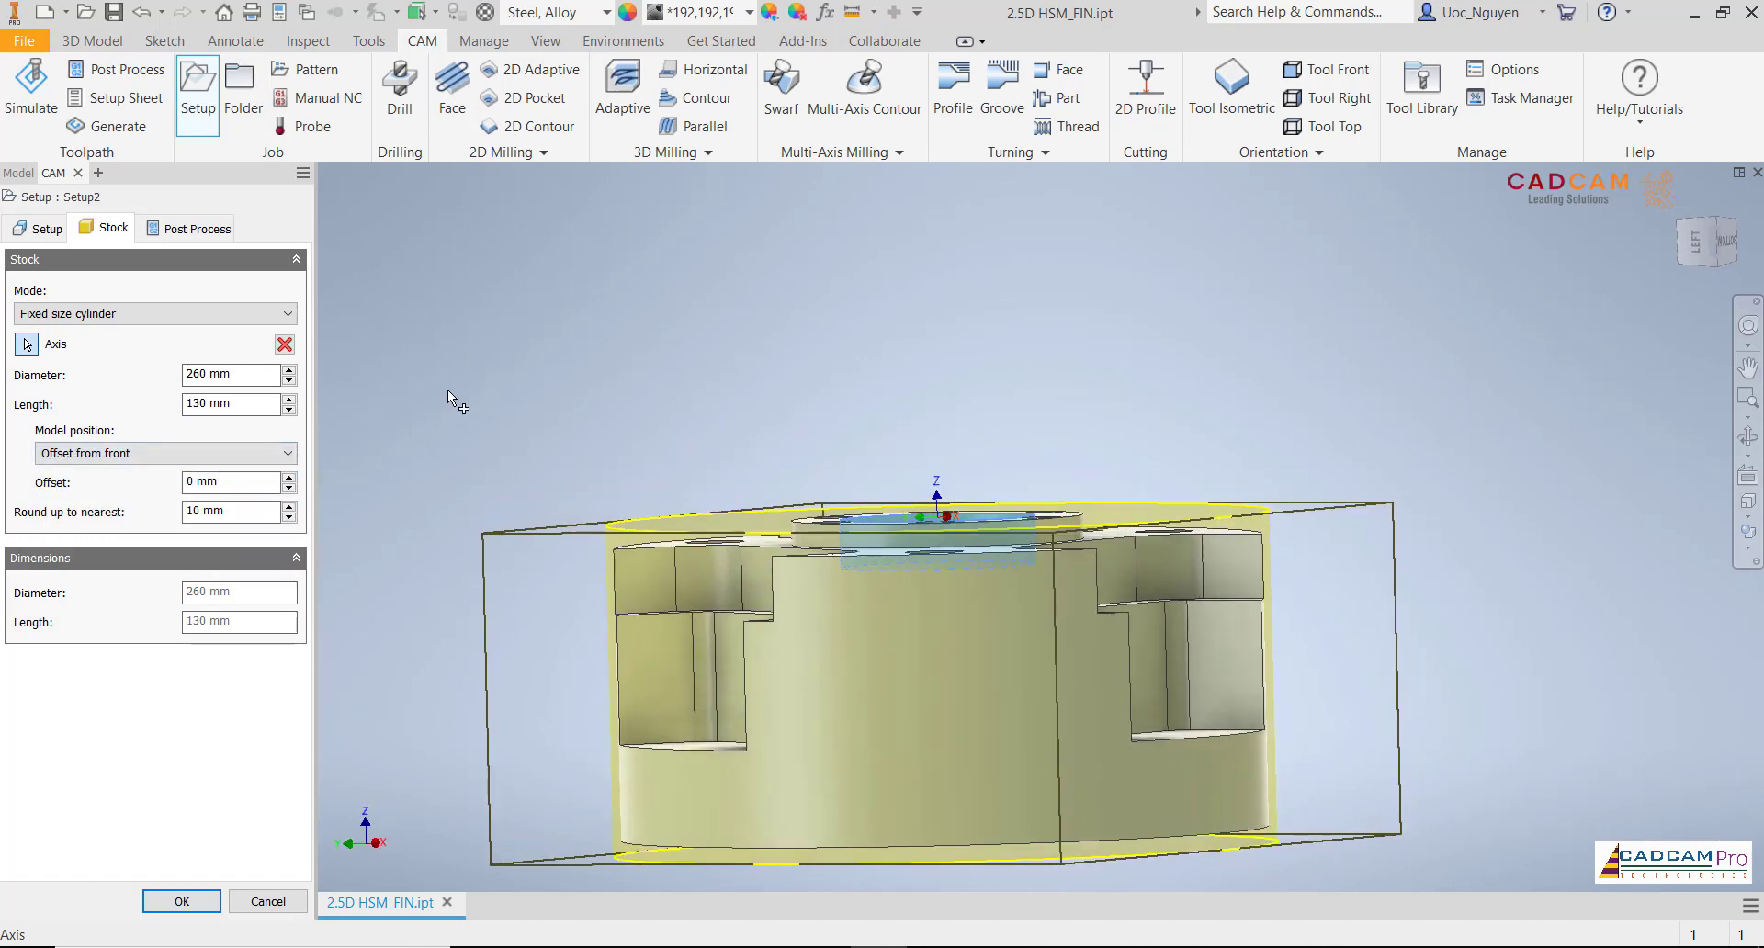
pyautogui.moveTo(252, 517); pyautogui.dragTo(154, 522)
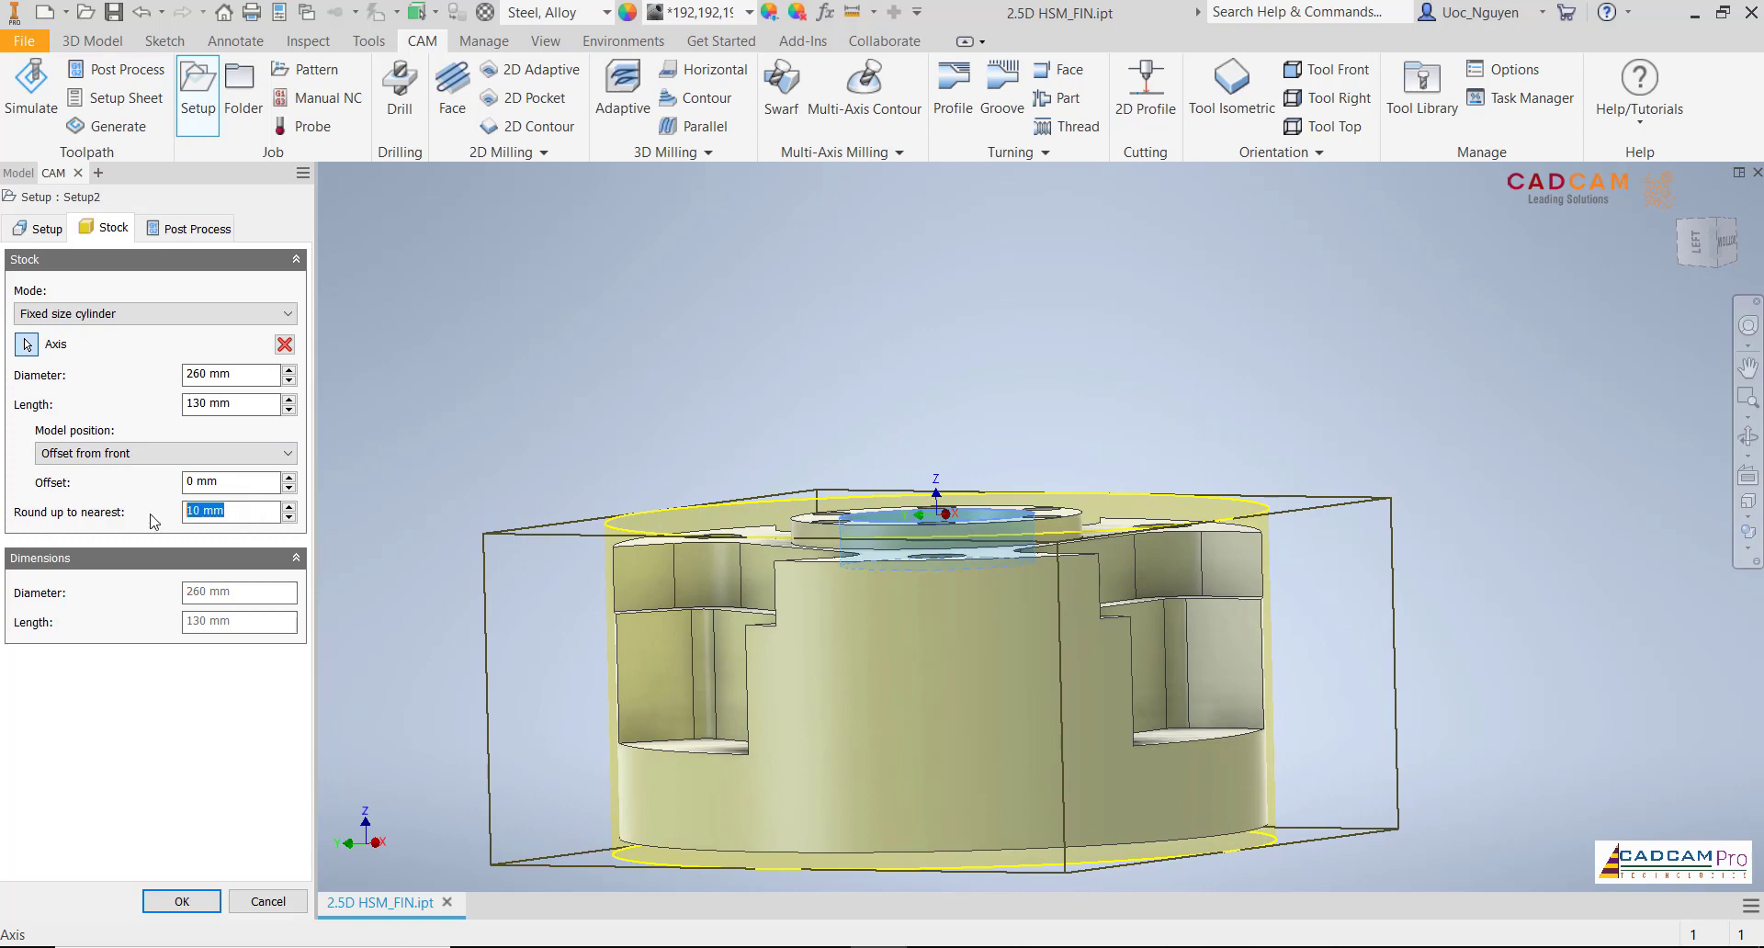
pyautogui.write('0')
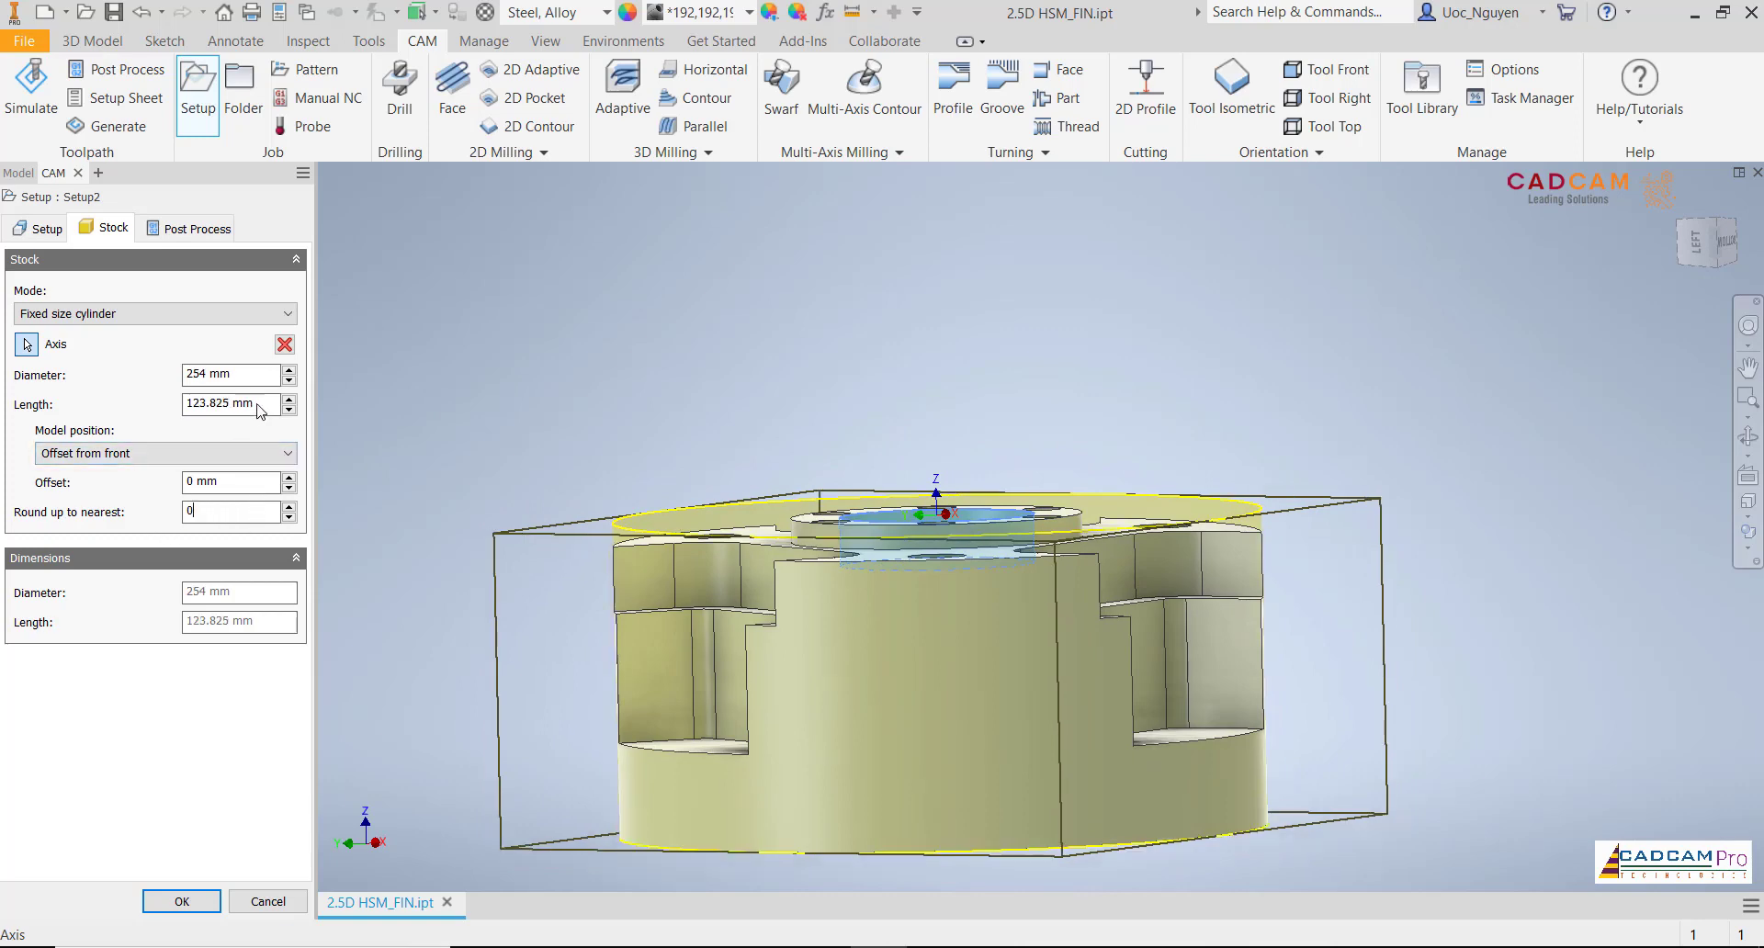
# Examine how the cylindrical stock fits around the part, looking along the axis and from the left side
pyautogui.moveTo(598, 382); pyautogui.dragTo(1450, 333, button='middle')
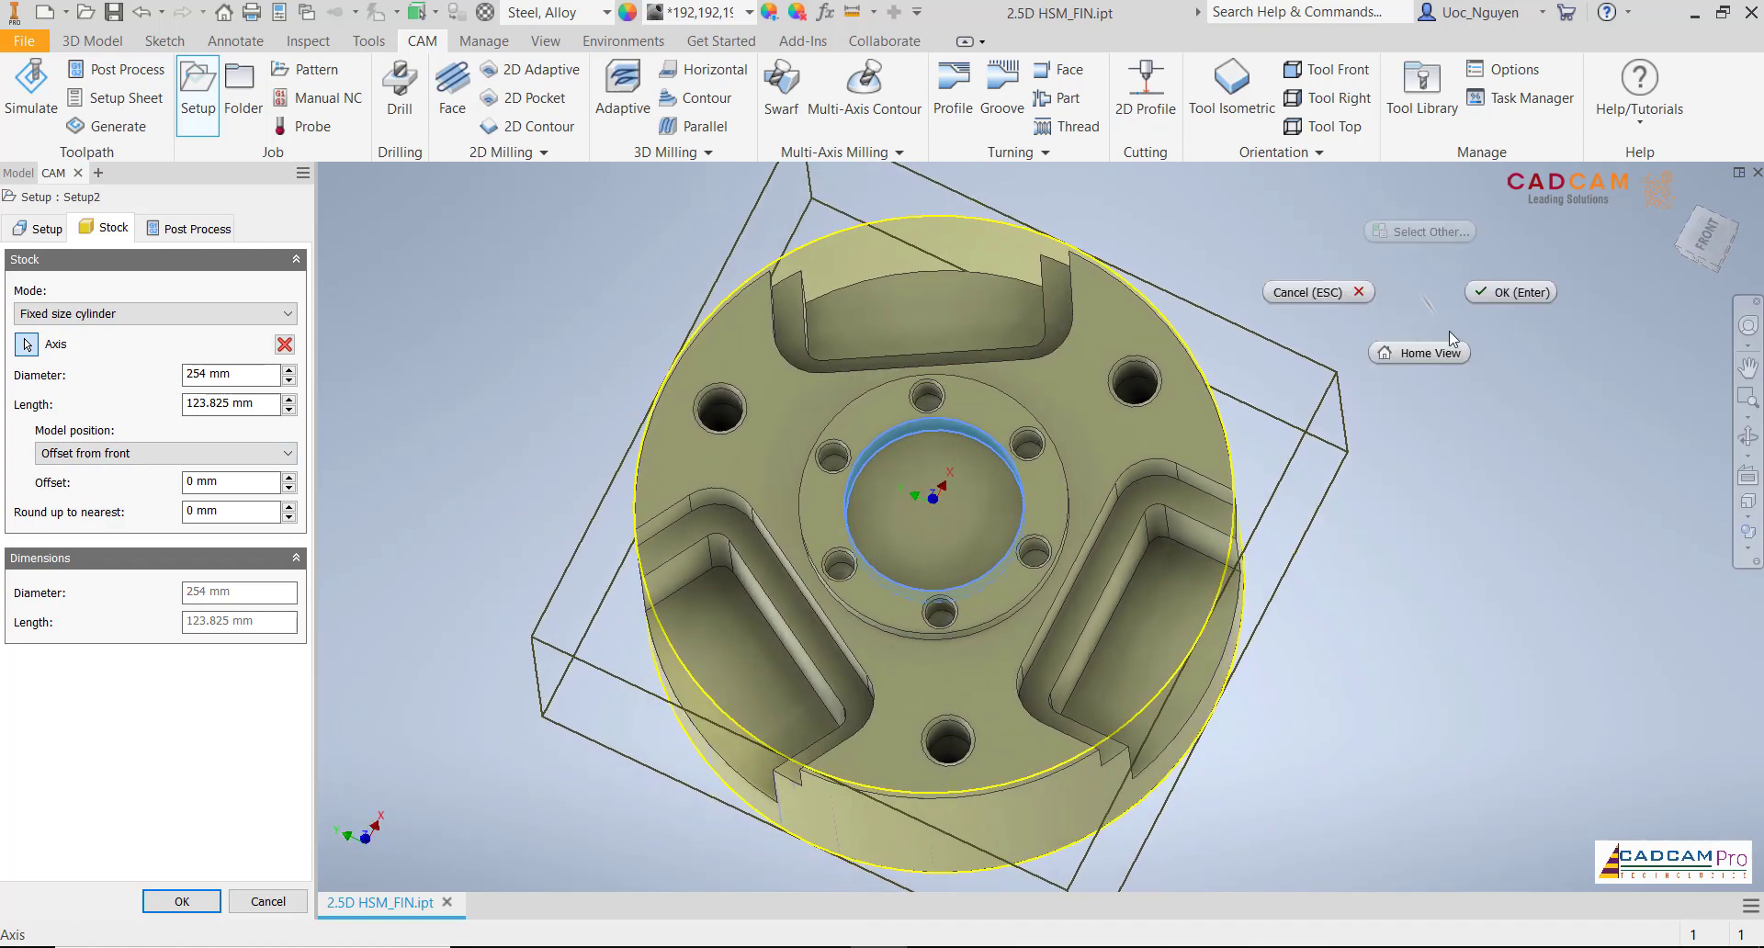
pyautogui.click(1723, 248)
pyautogui.scroll(-5, 1243, 572)
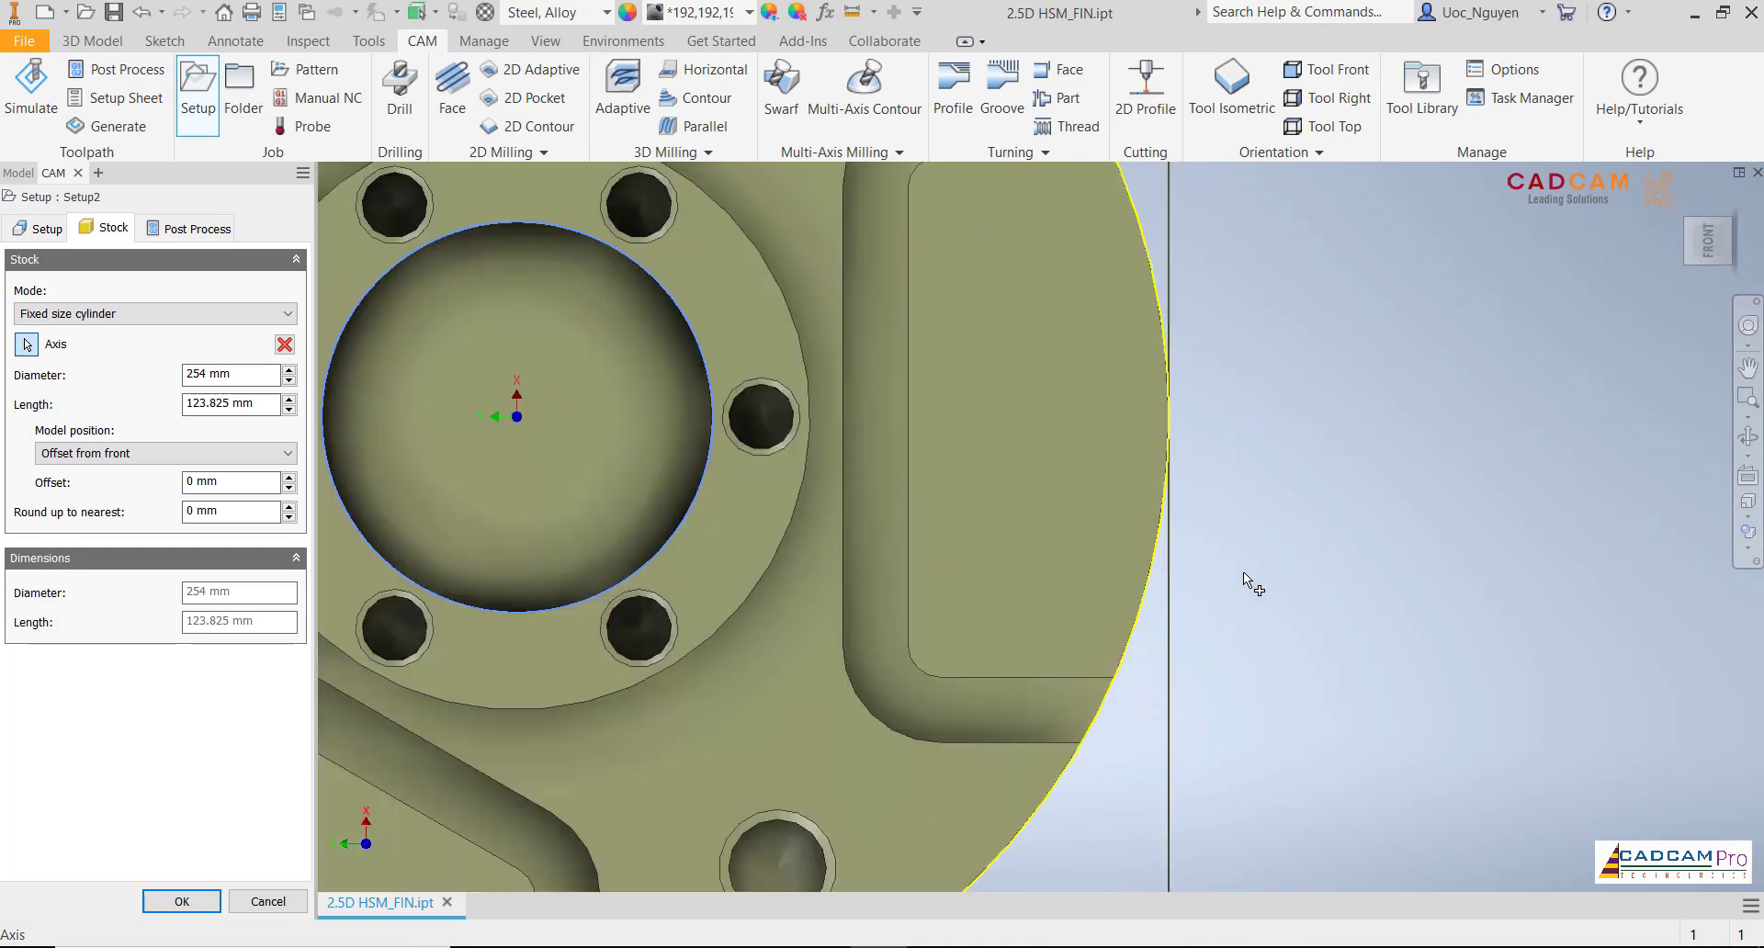
pyautogui.scroll(3, 1244, 572)
pyautogui.keyDown('shift'); pyautogui.moveTo(1286, 576); pyautogui.dragTo(1487, 453, button='middle'); pyautogui.keyUp('shift')
pyautogui.click(1700, 250)
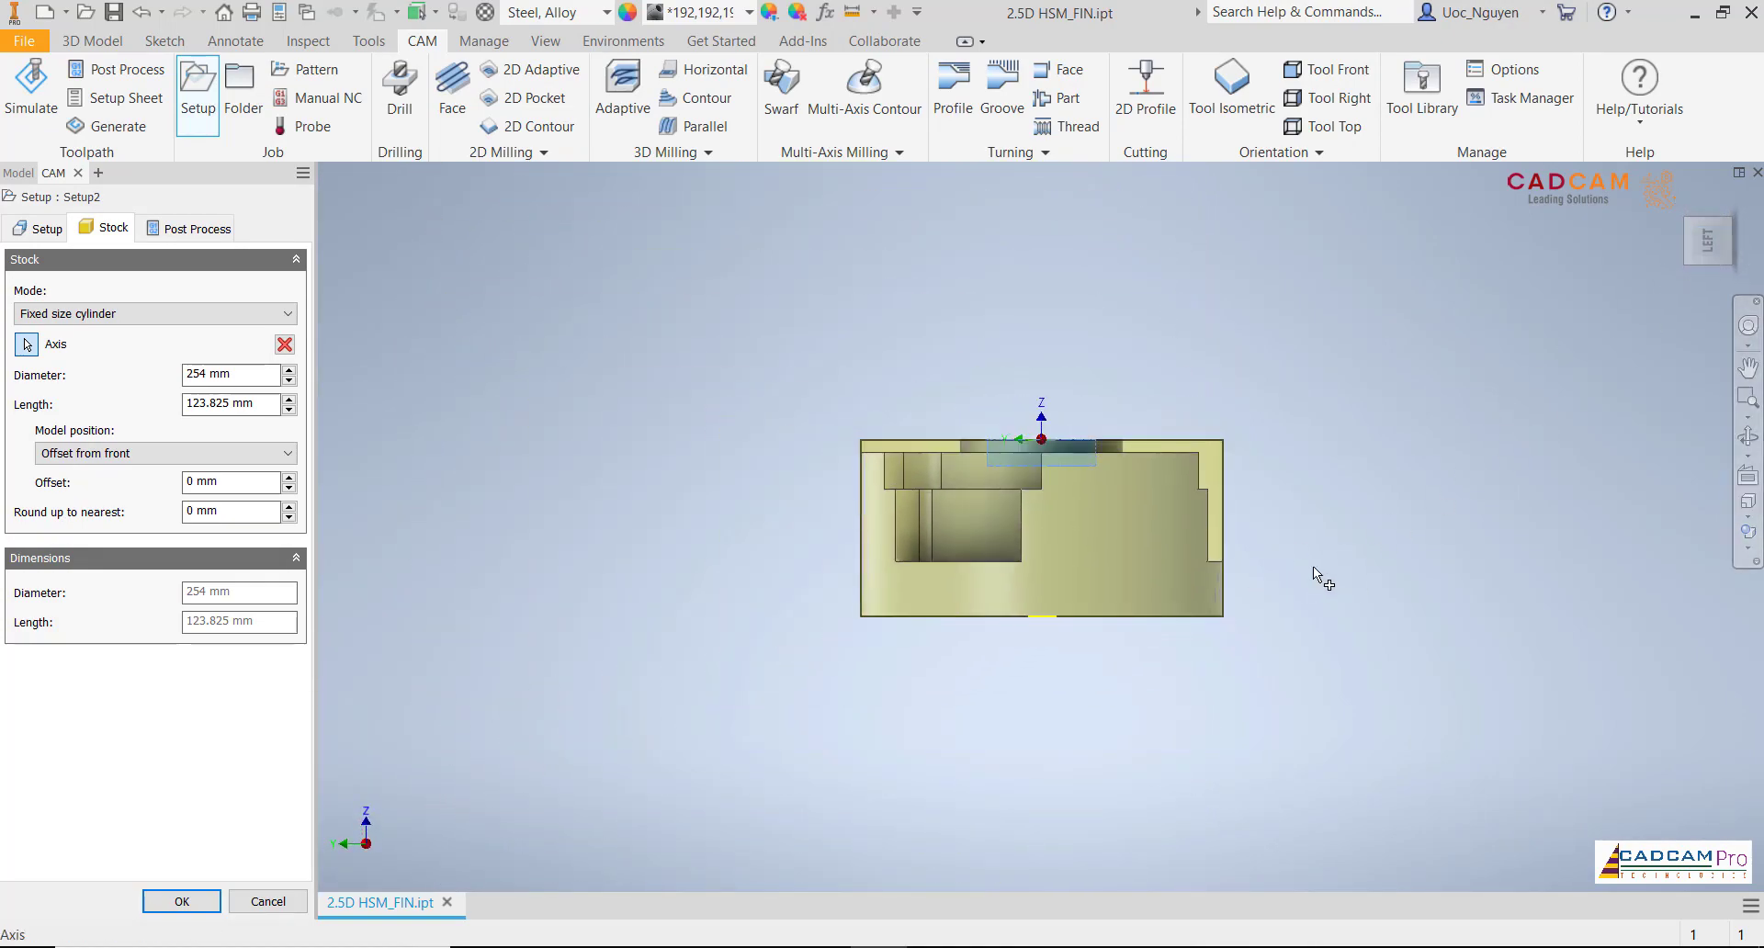
pyautogui.scroll(-3, 1310, 568)
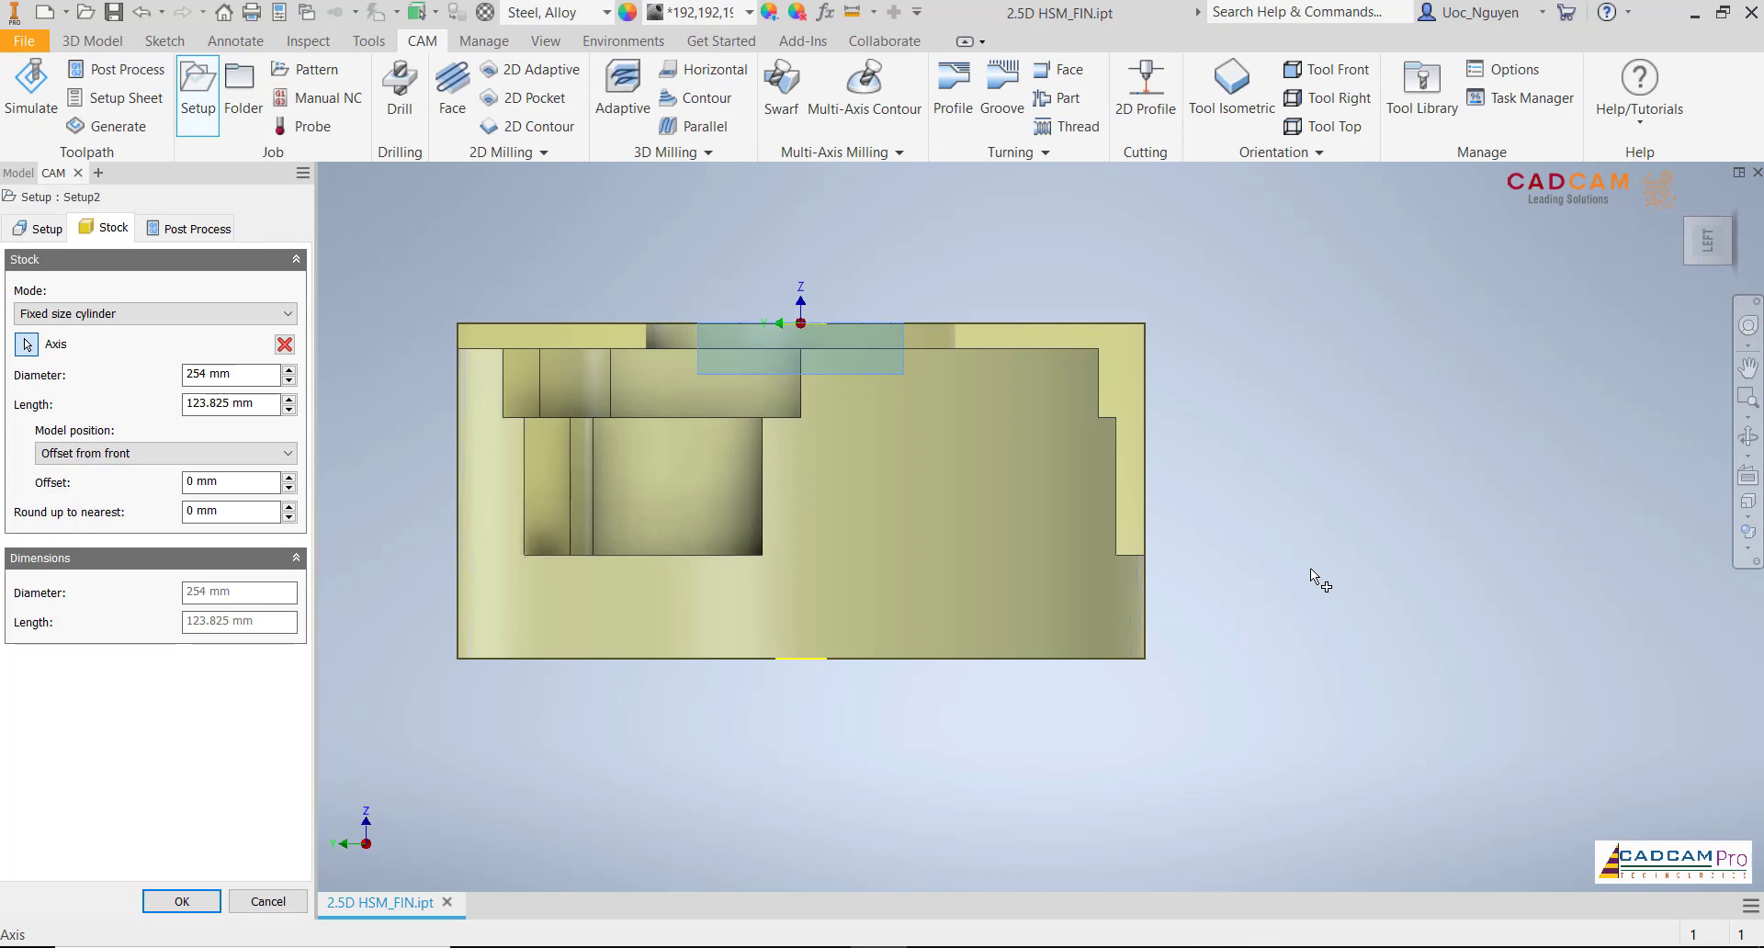
pyautogui.press('F6')
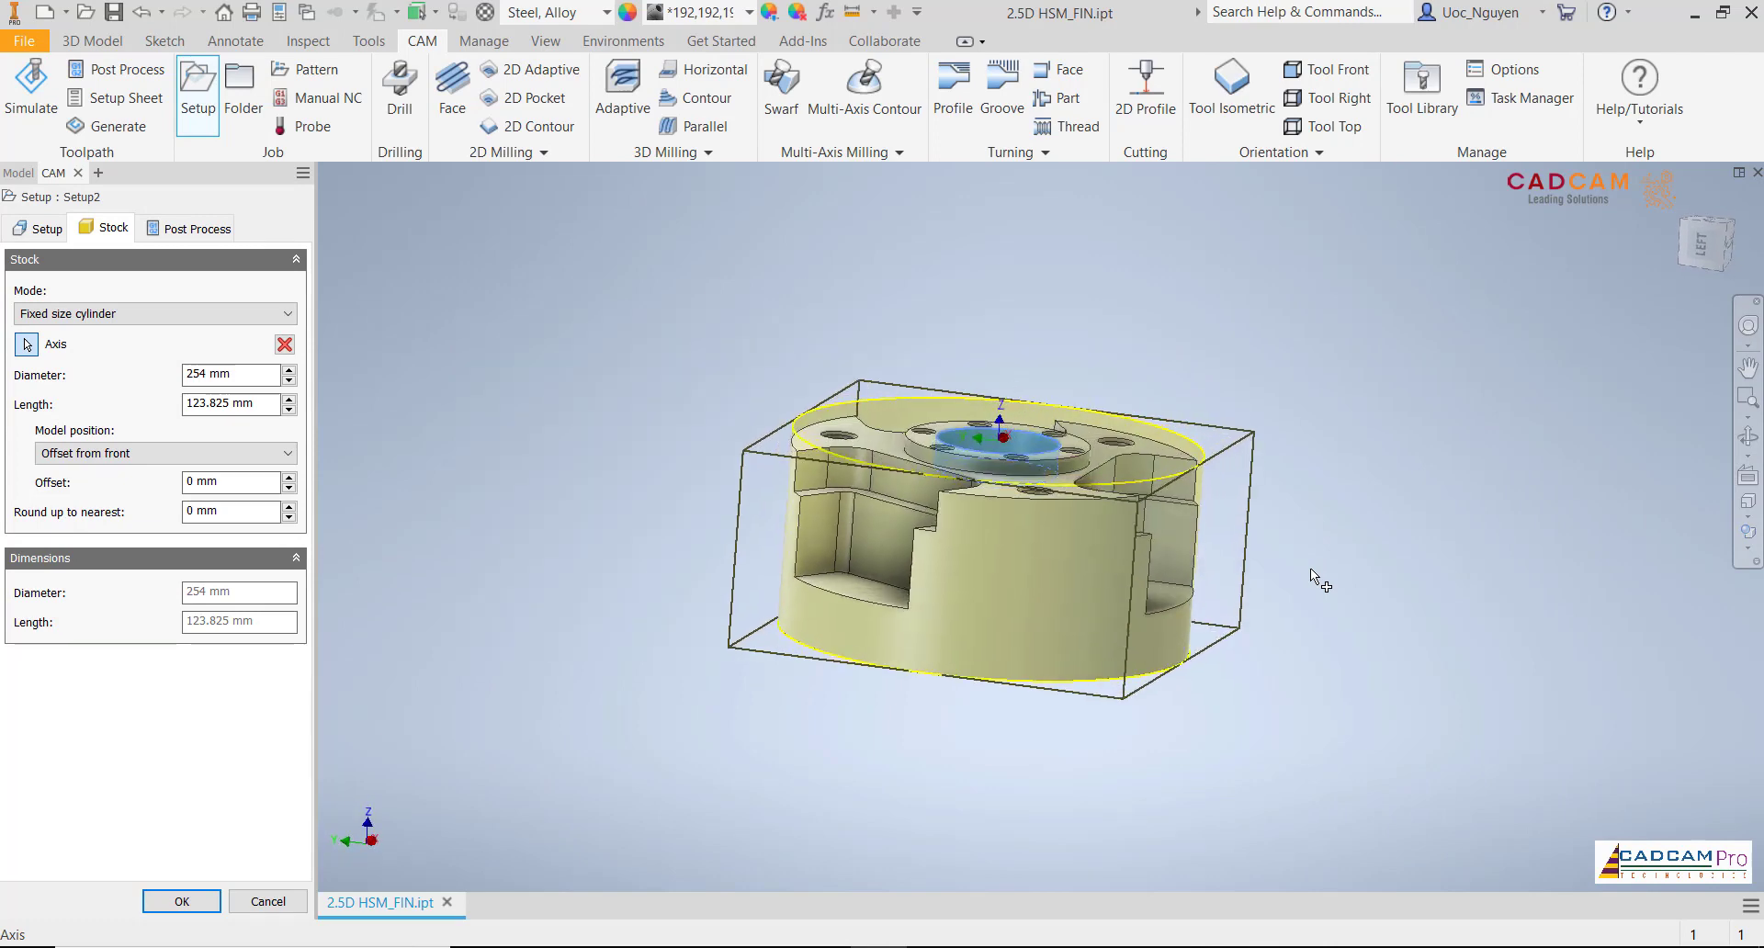
# Check the setup's post-processing settings and accept the milling setup
pyautogui.click(190, 227)
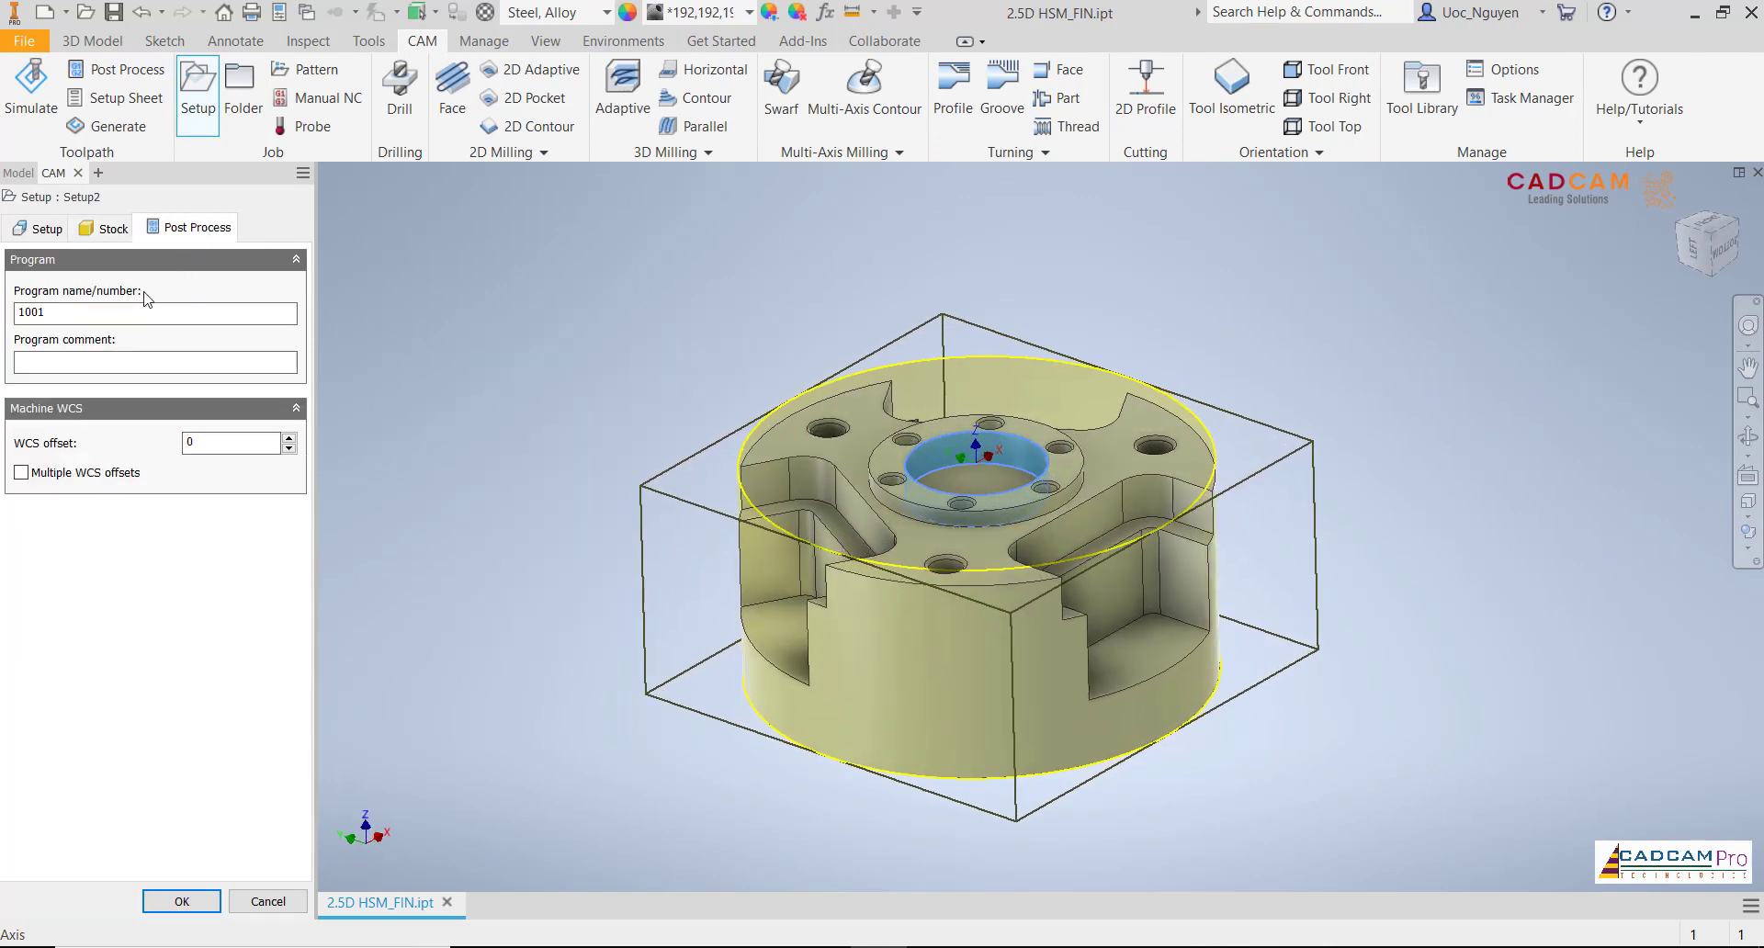
pyautogui.click(189, 899)
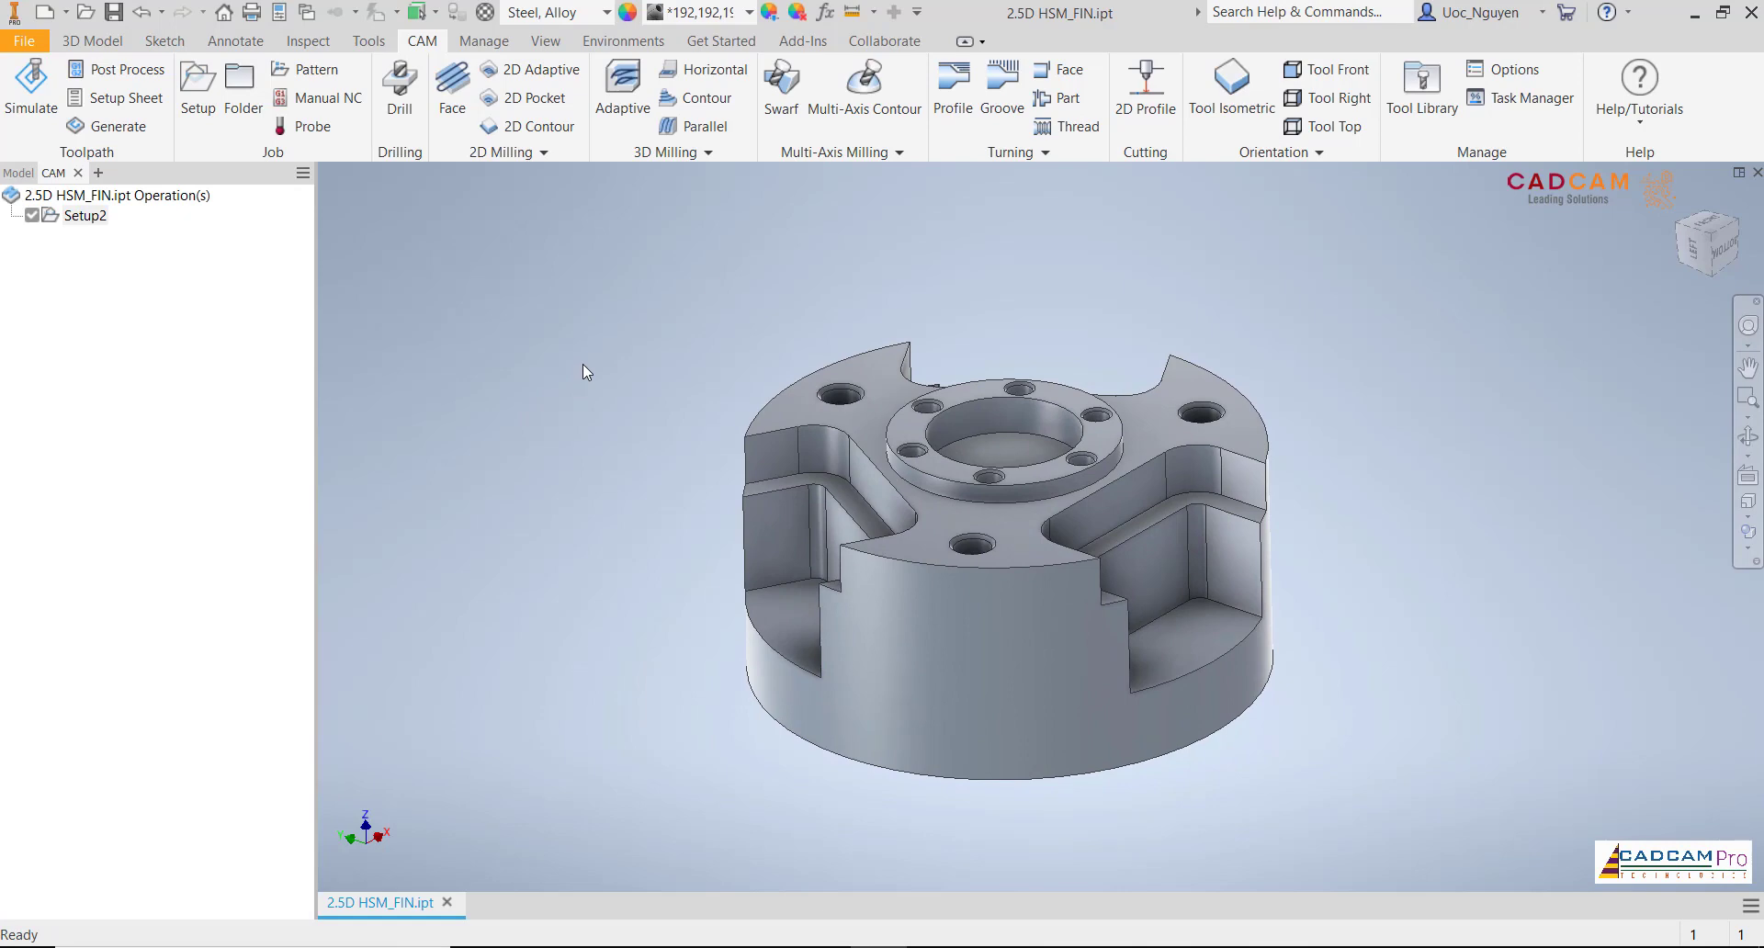
# Start a 2D Adaptive milling operation and assign tool #1, the Ø20 mm flat mill
pyautogui.click(507, 151)
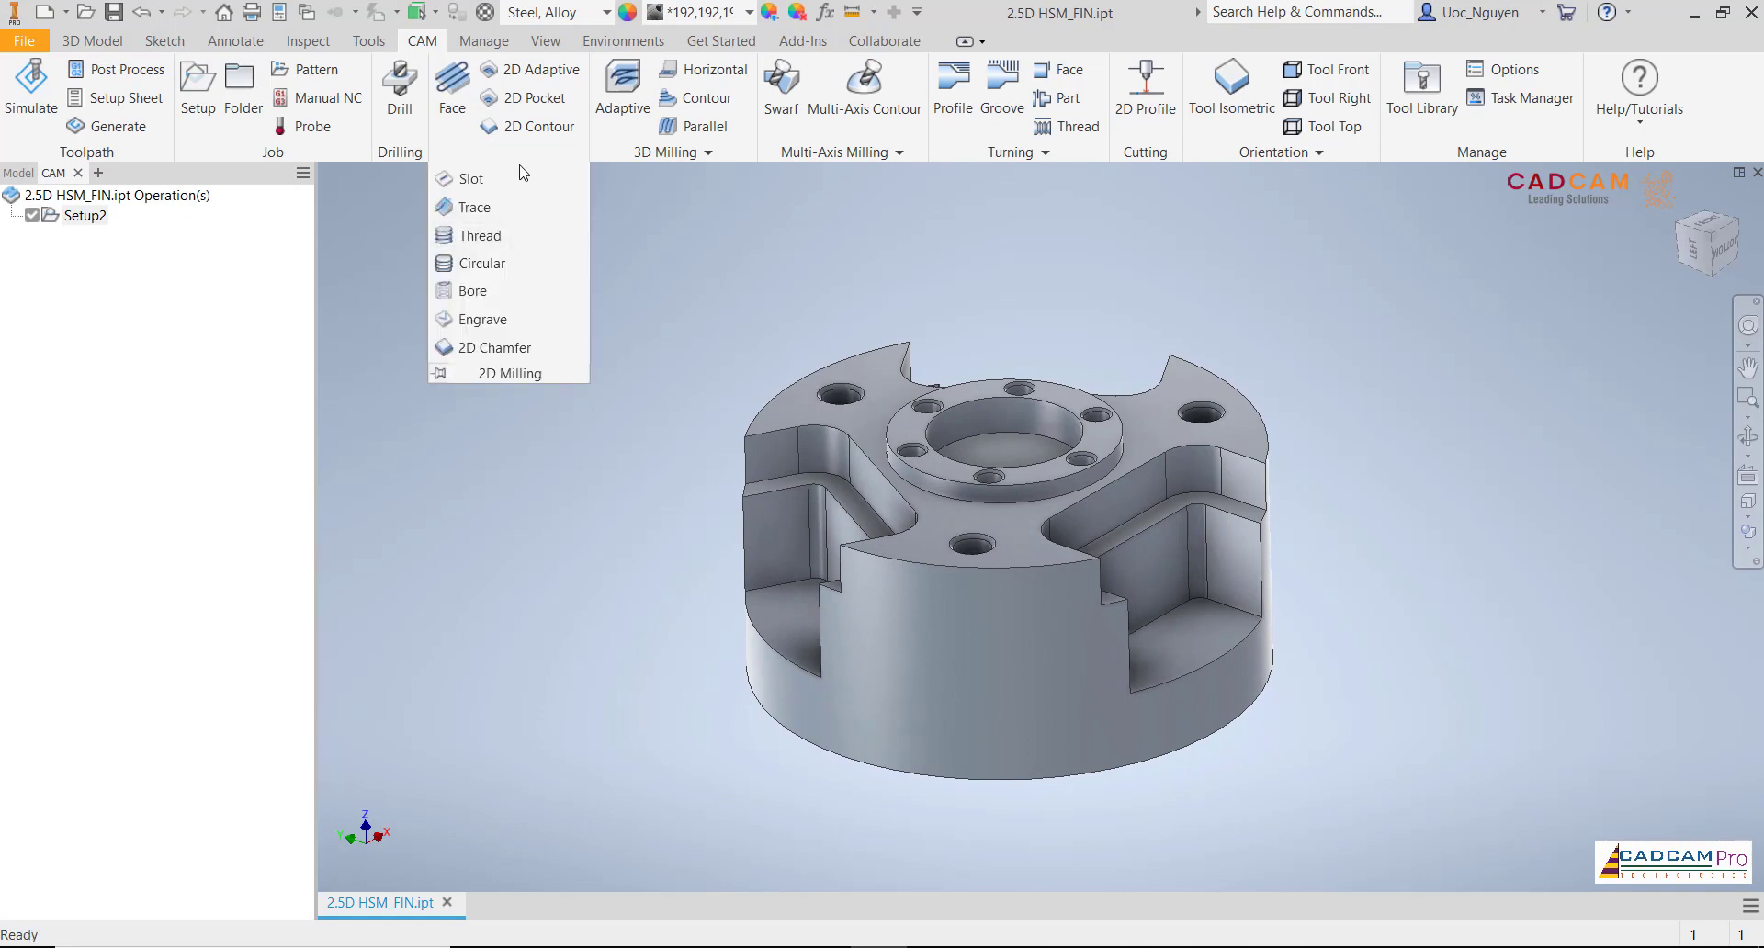
pyautogui.click(530, 81)
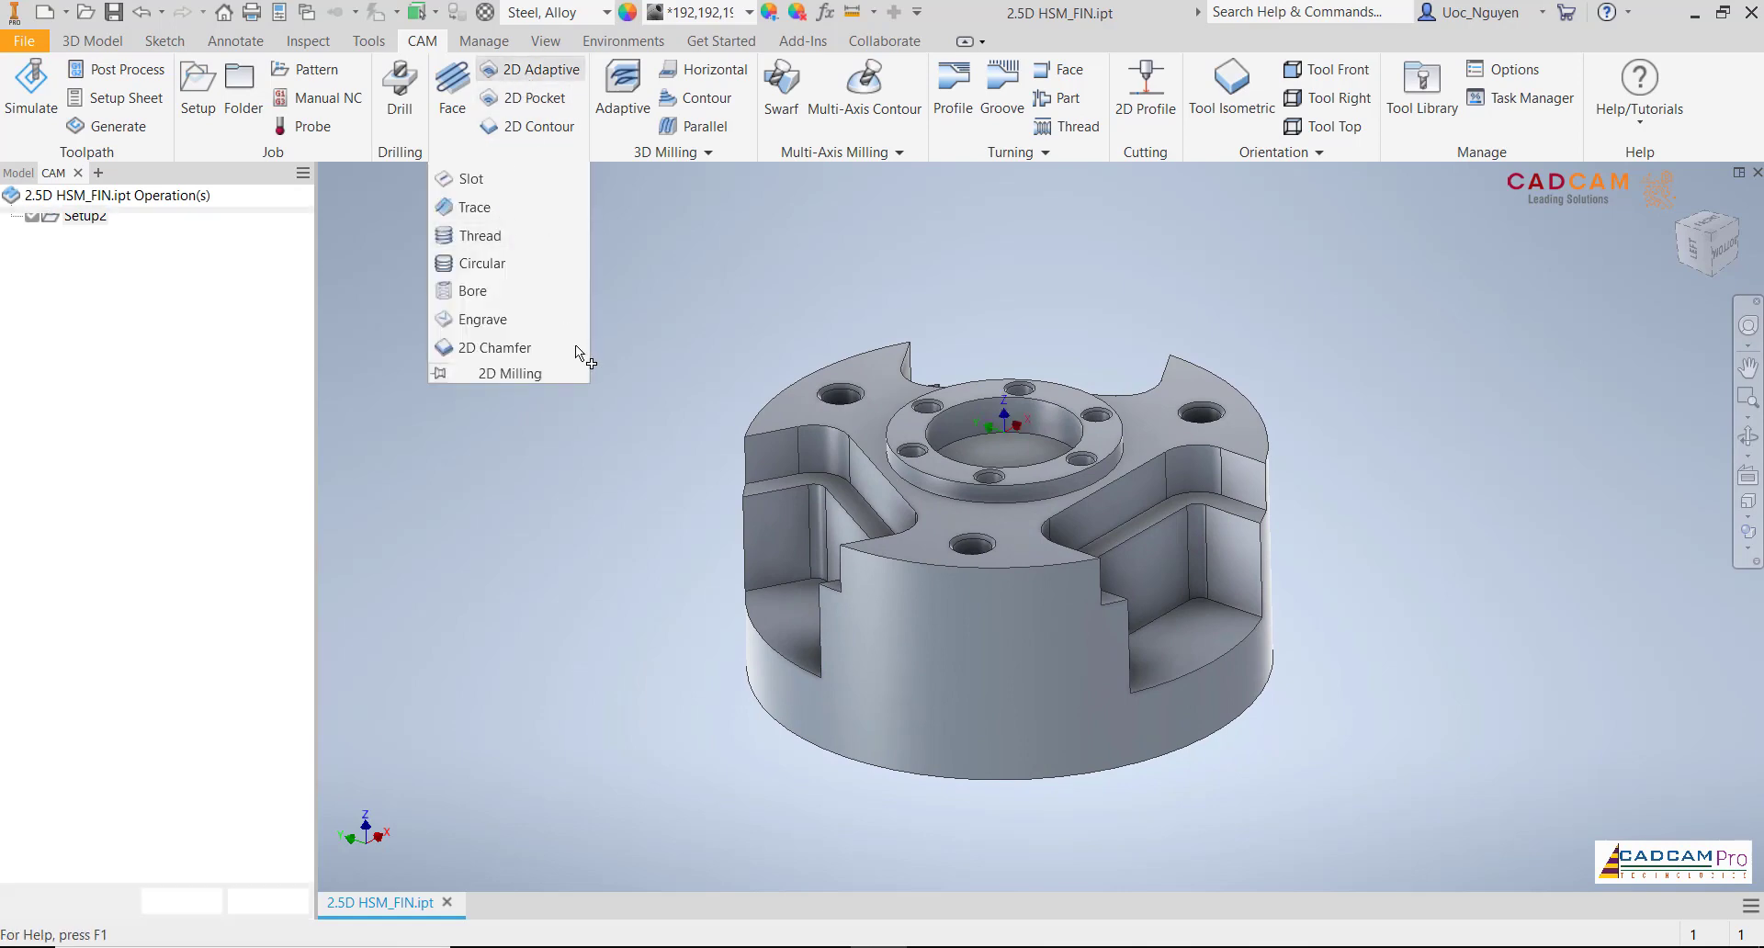
pyautogui.click(206, 303)
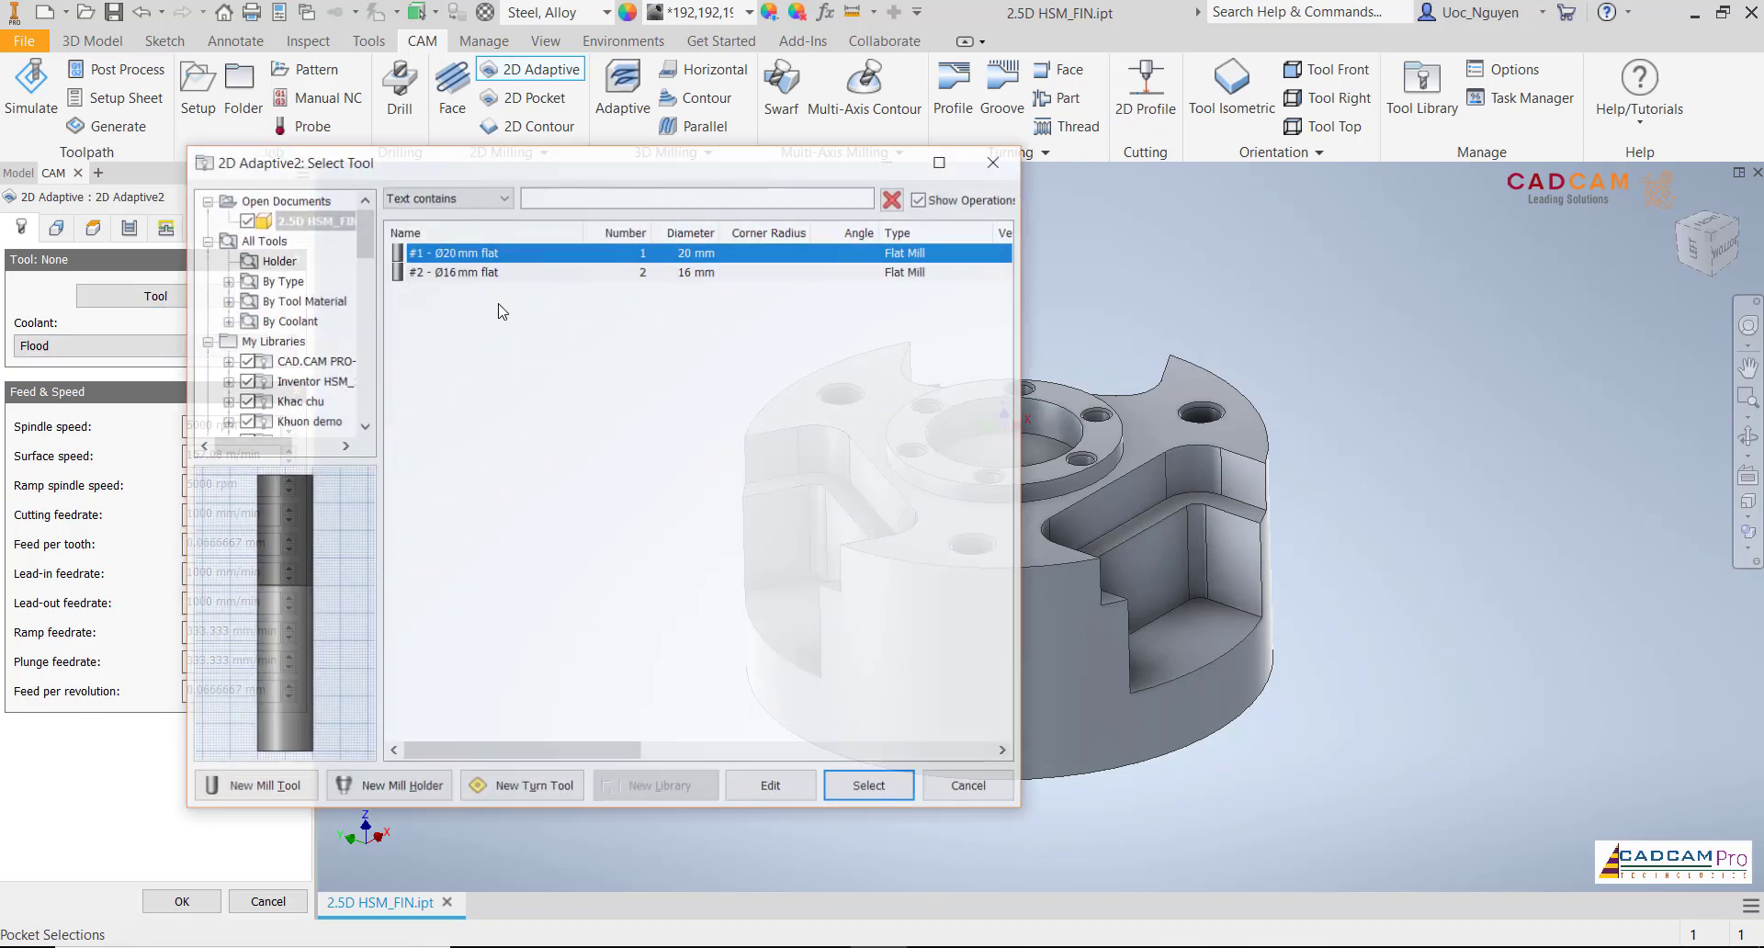
pyautogui.click(479, 253)
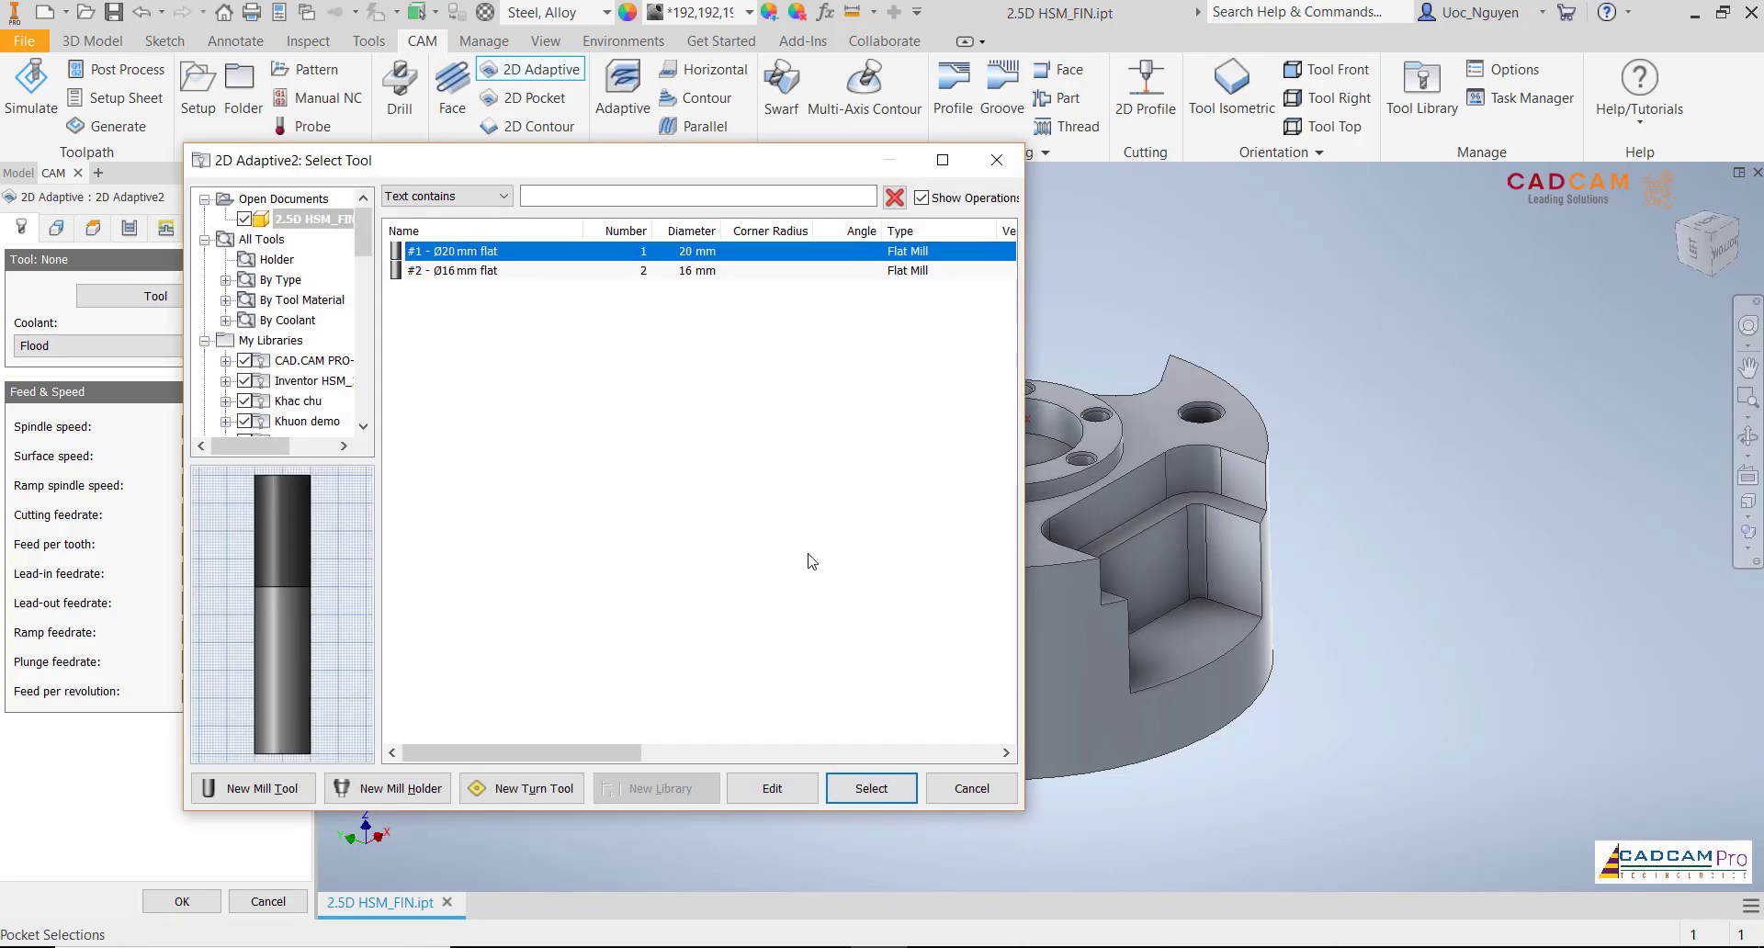
pyautogui.click(861, 795)
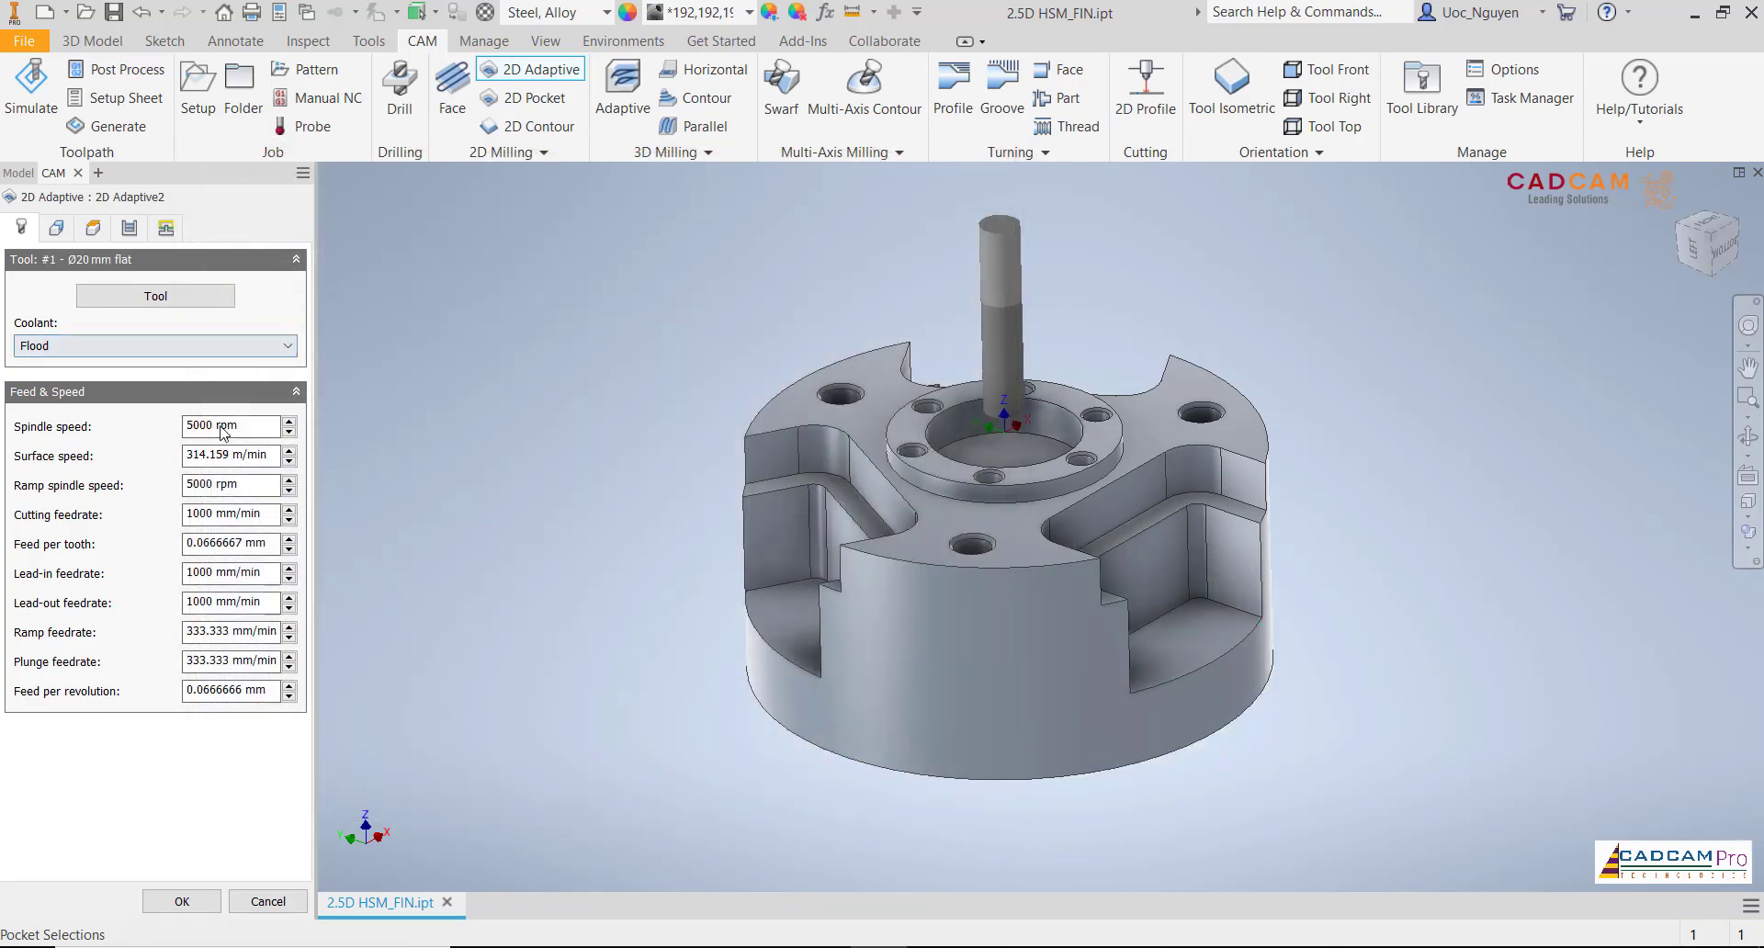
# Set the spindle speed to 12000 rpm and the cutting feedrate to 1800 mm/min
pyautogui.click(189, 427)
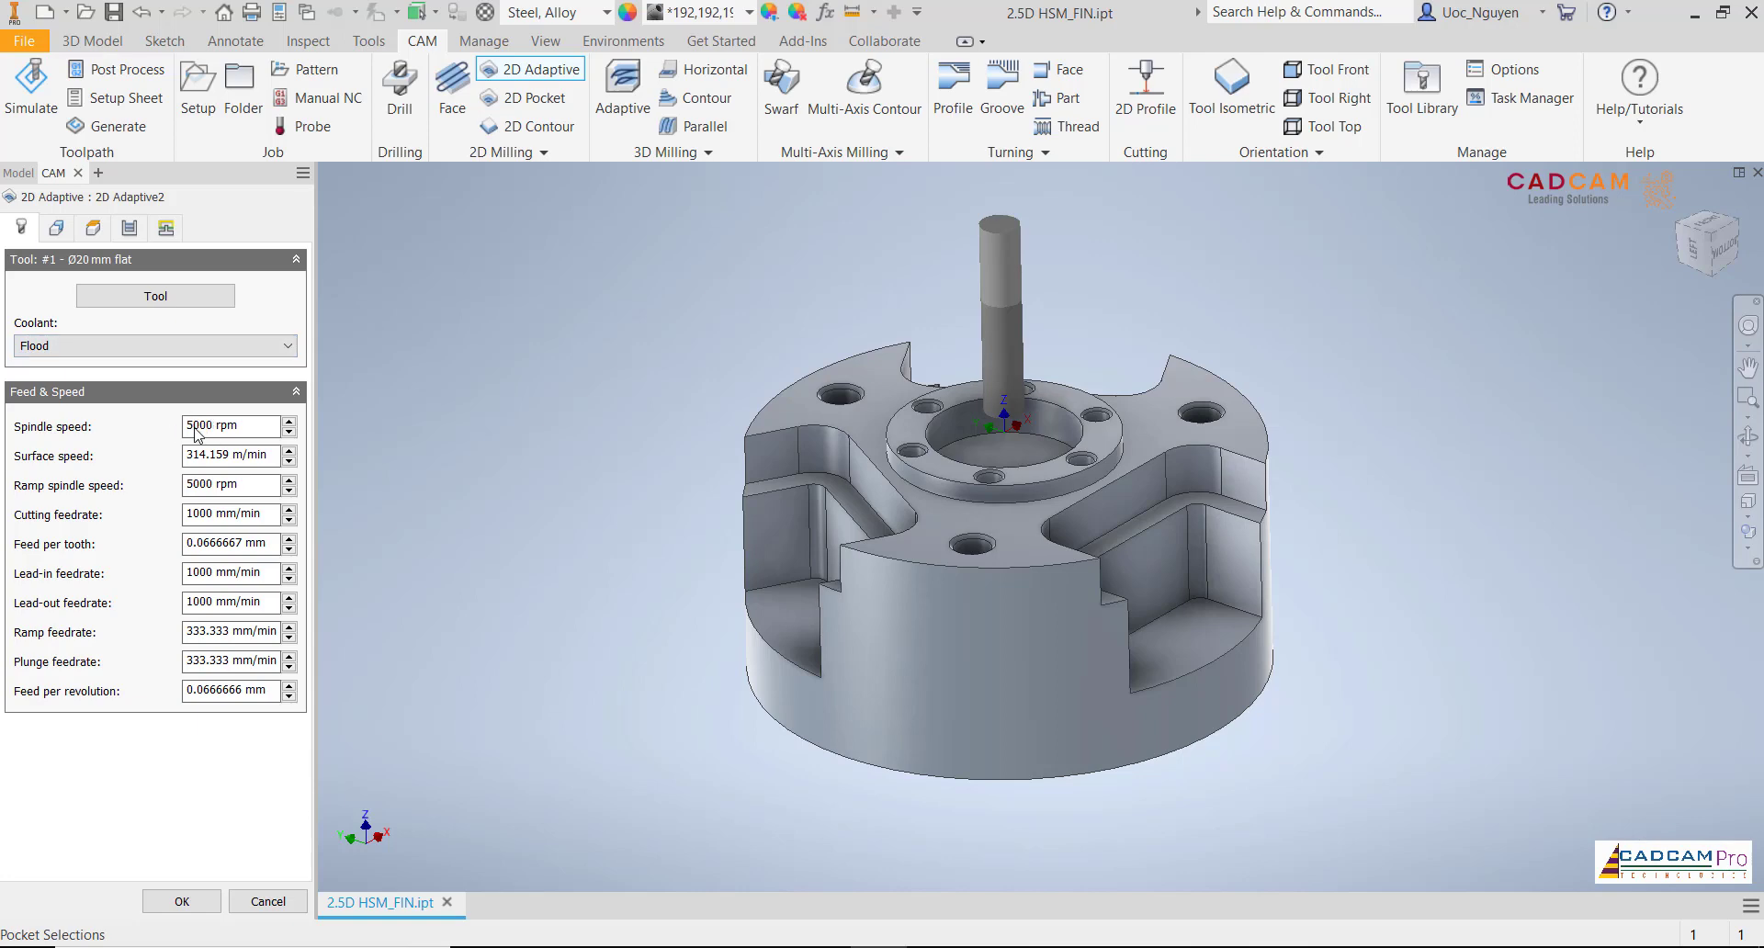
pyautogui.press('Delete')
pyautogui.write('12')
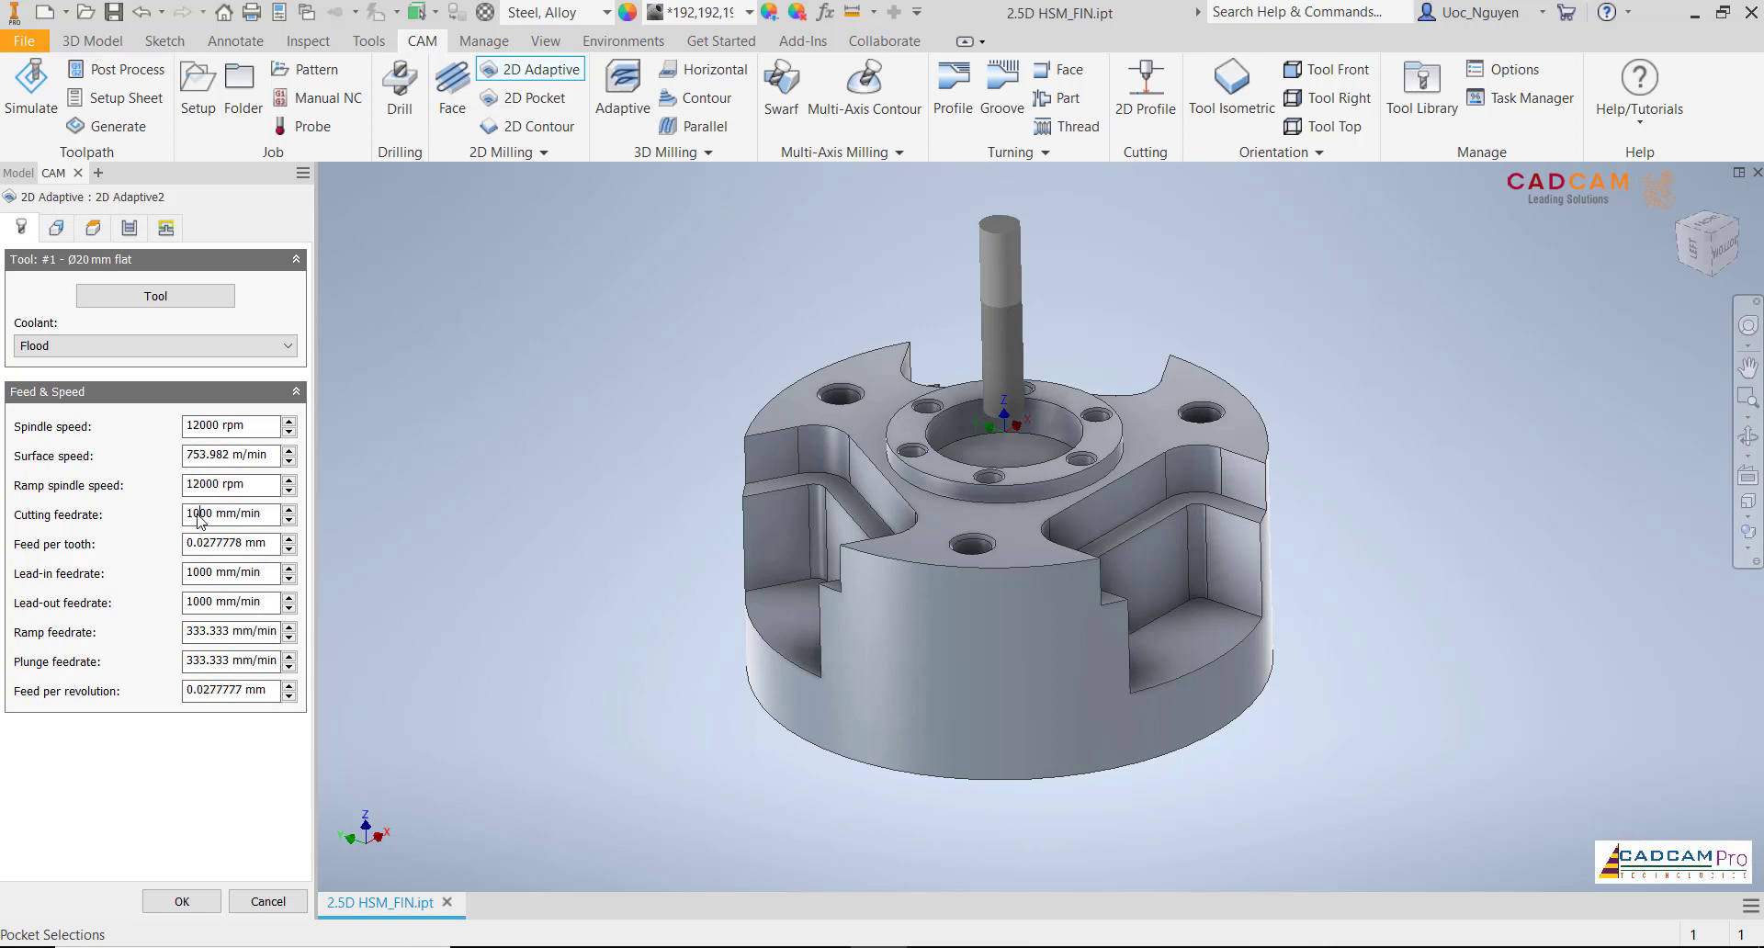
pyautogui.moveTo(199, 515); pyautogui.dragTo(193, 517)
pyautogui.write('8')
# Set the lead-in and ramp feedrates to 500 mm/min and open the operation's geometry settings
pyautogui.moveTo(199, 577); pyautogui.dragTo(173, 580)
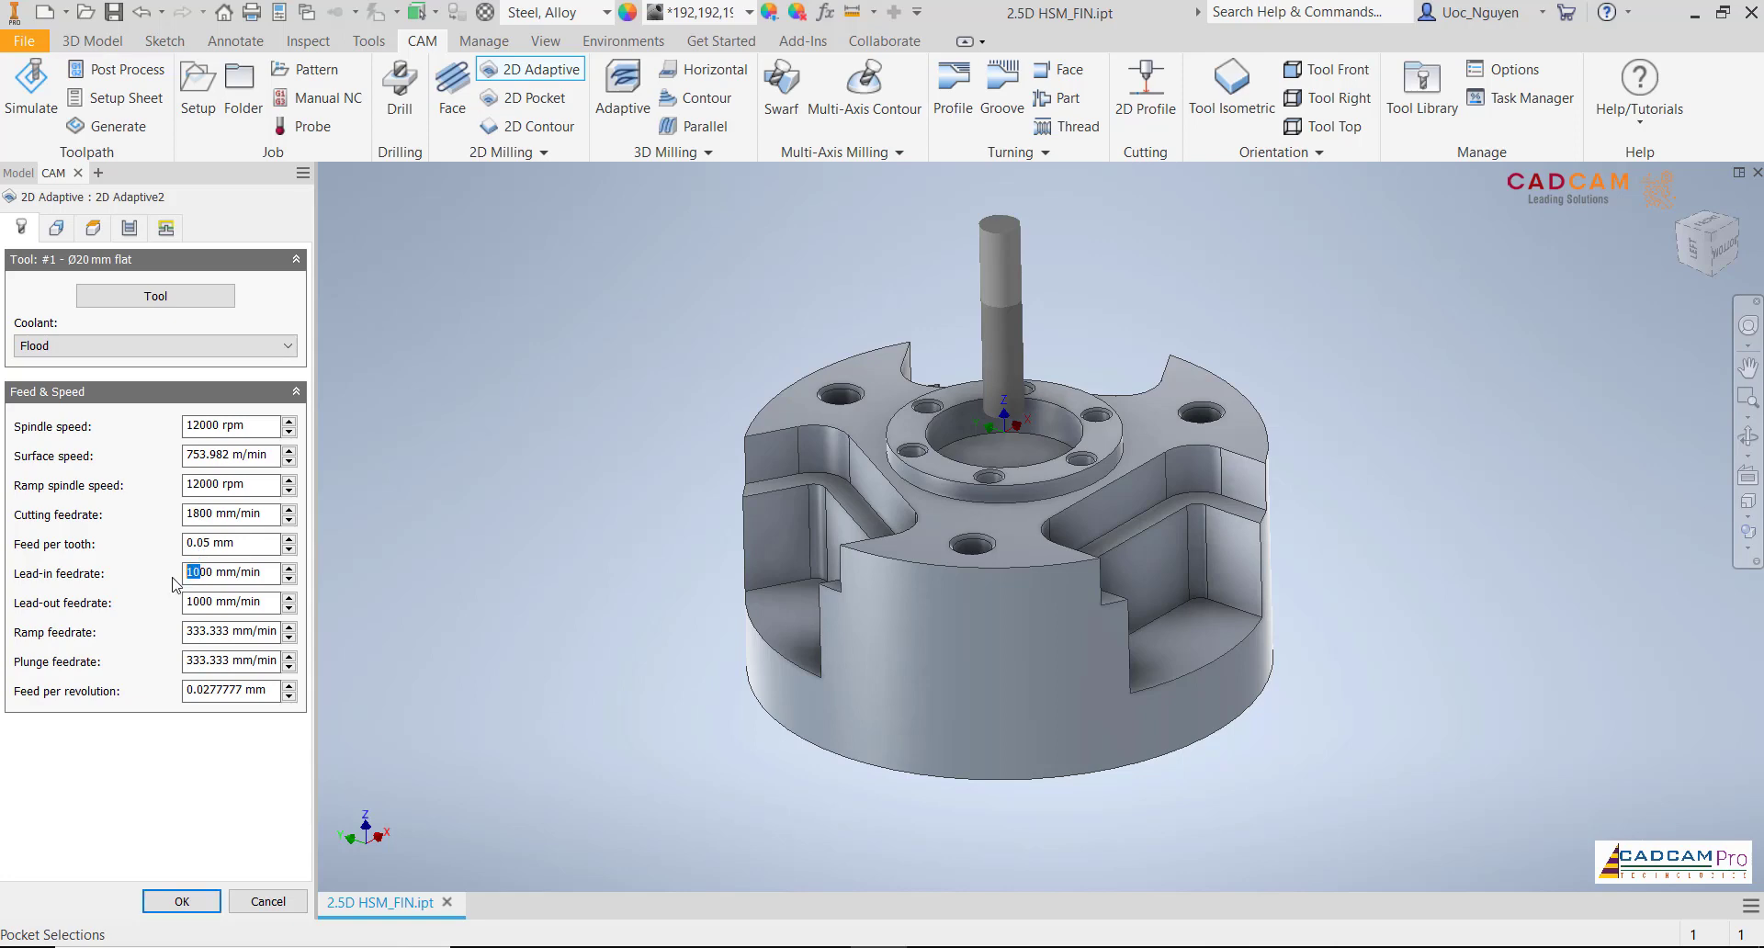
pyautogui.write('5')
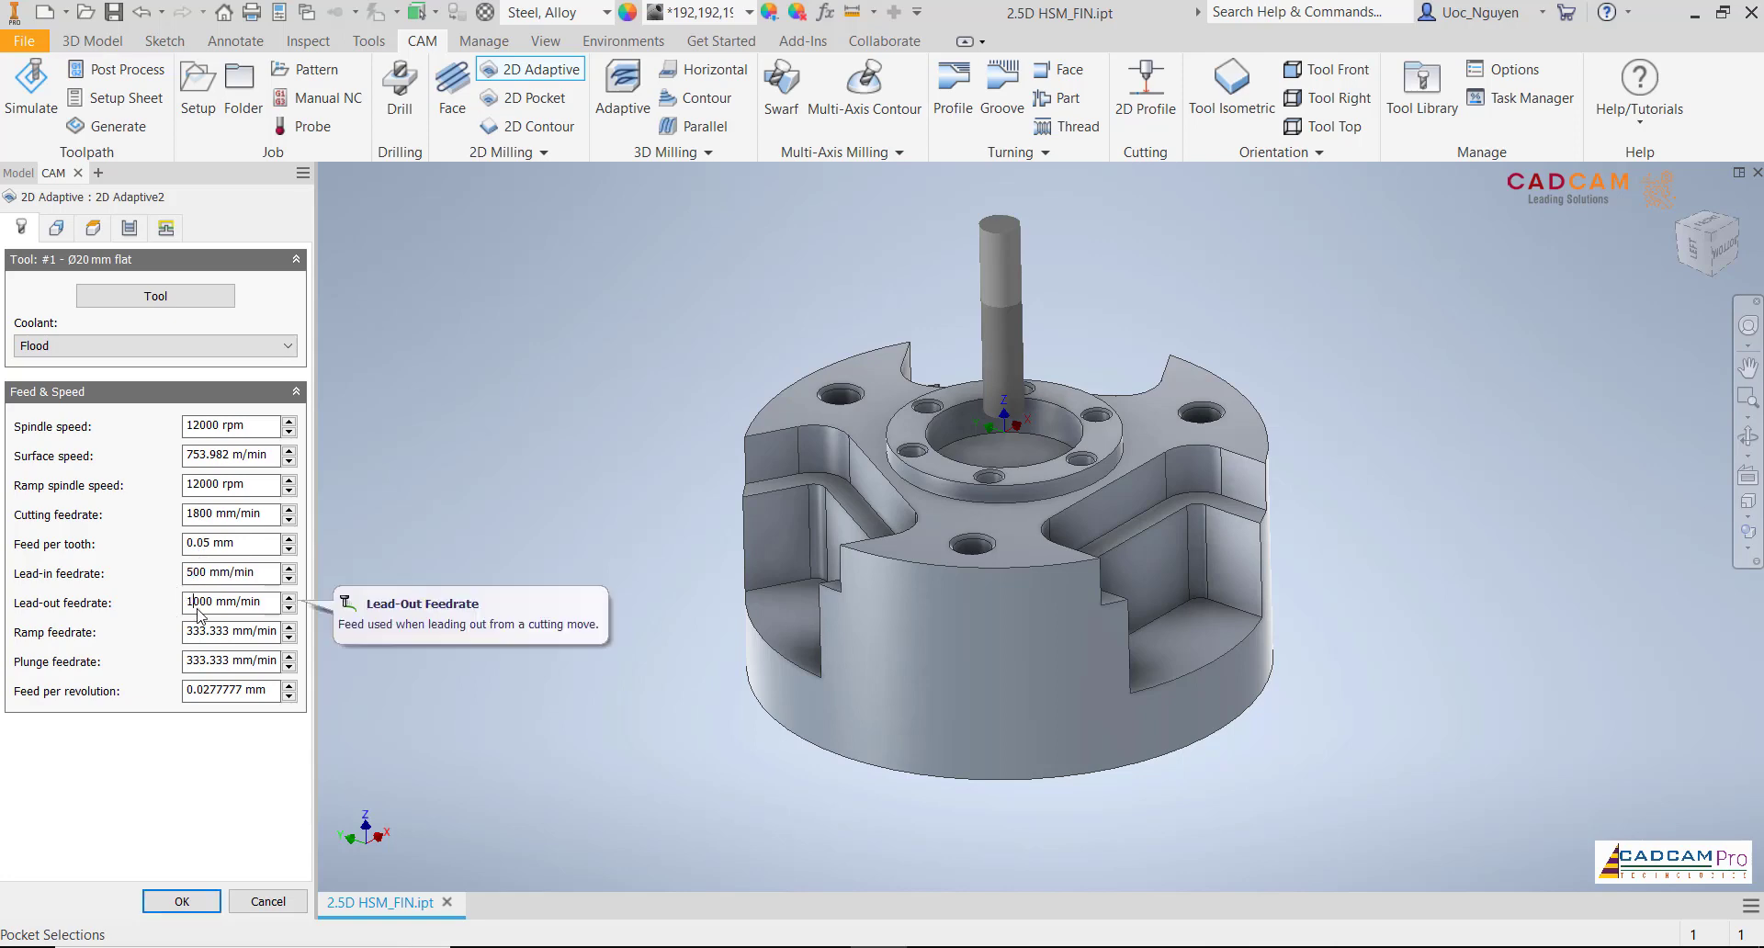
pyautogui.click(196, 608)
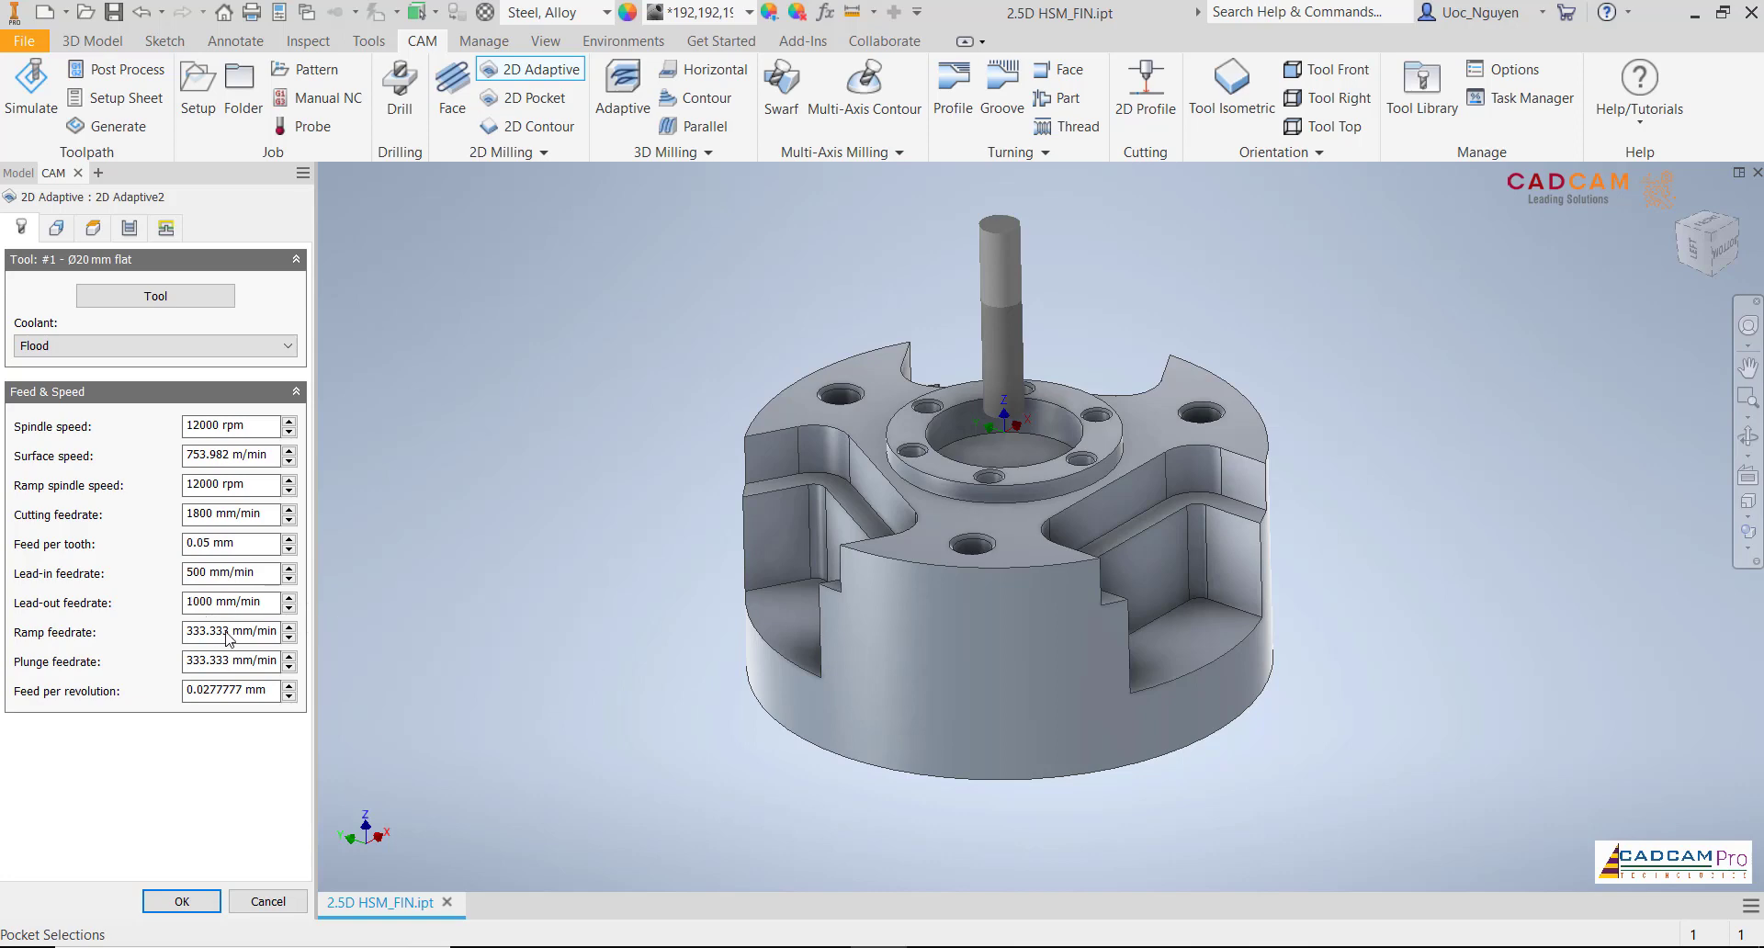
pyautogui.doubleClick(228, 633)
pyautogui.write('500')
pyautogui.click(61, 237)
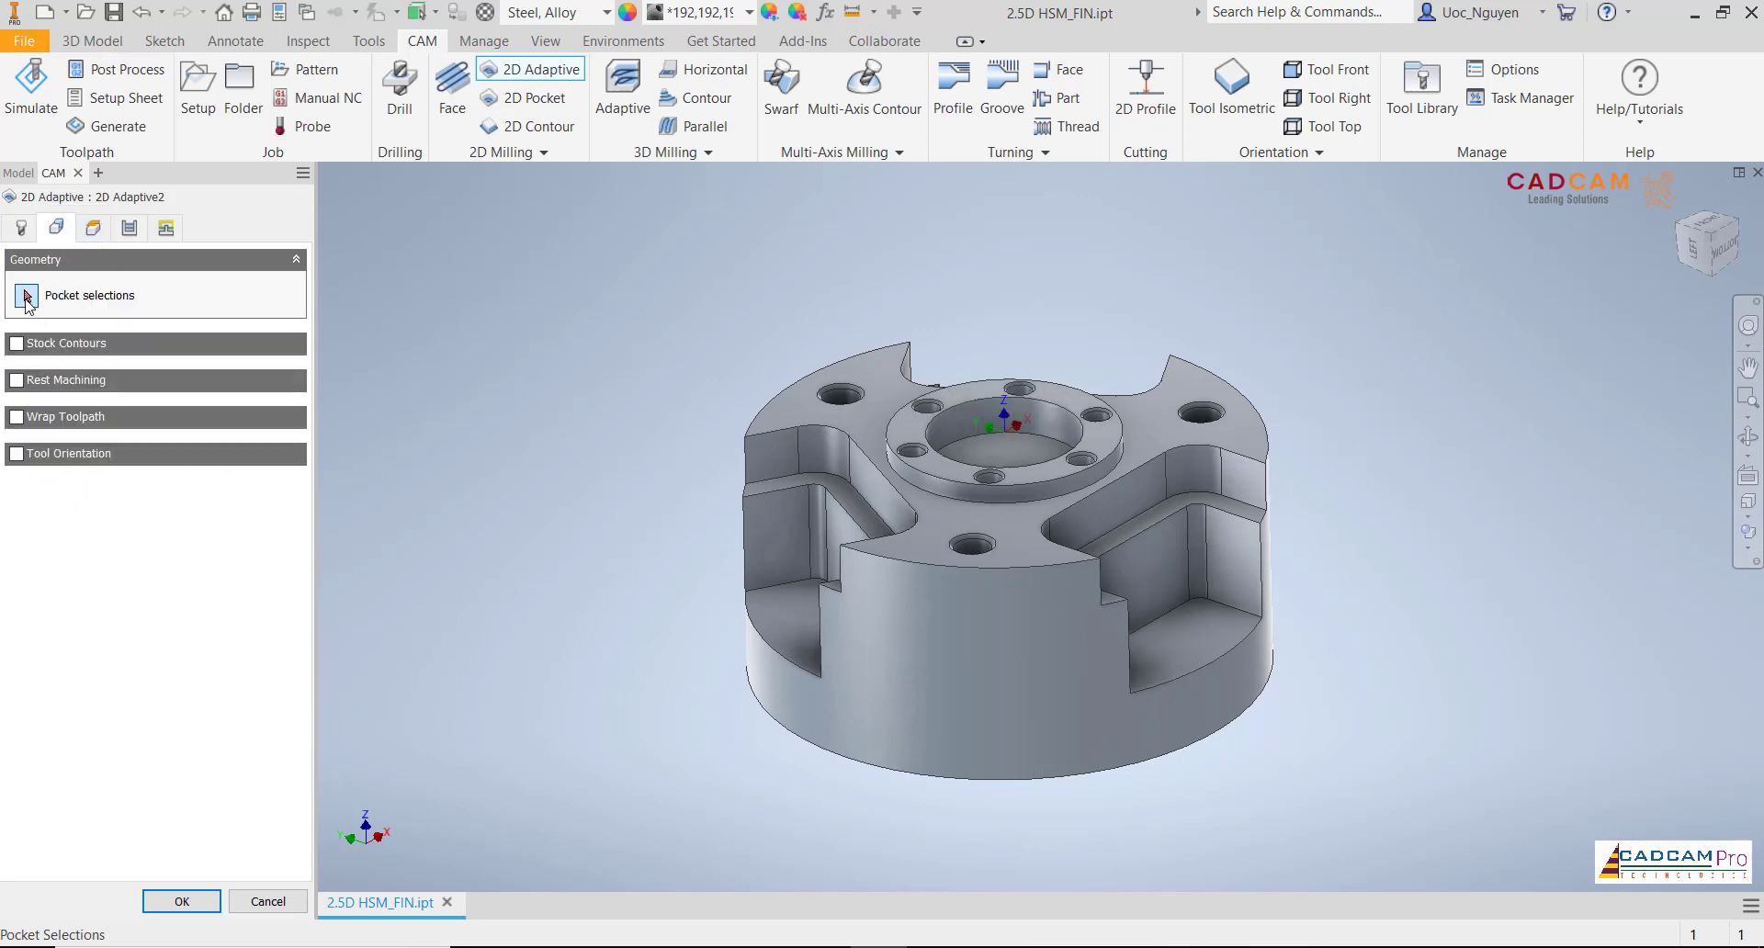
pyautogui.moveTo(559, 350); pyautogui.dragTo(524, 306, button='middle')
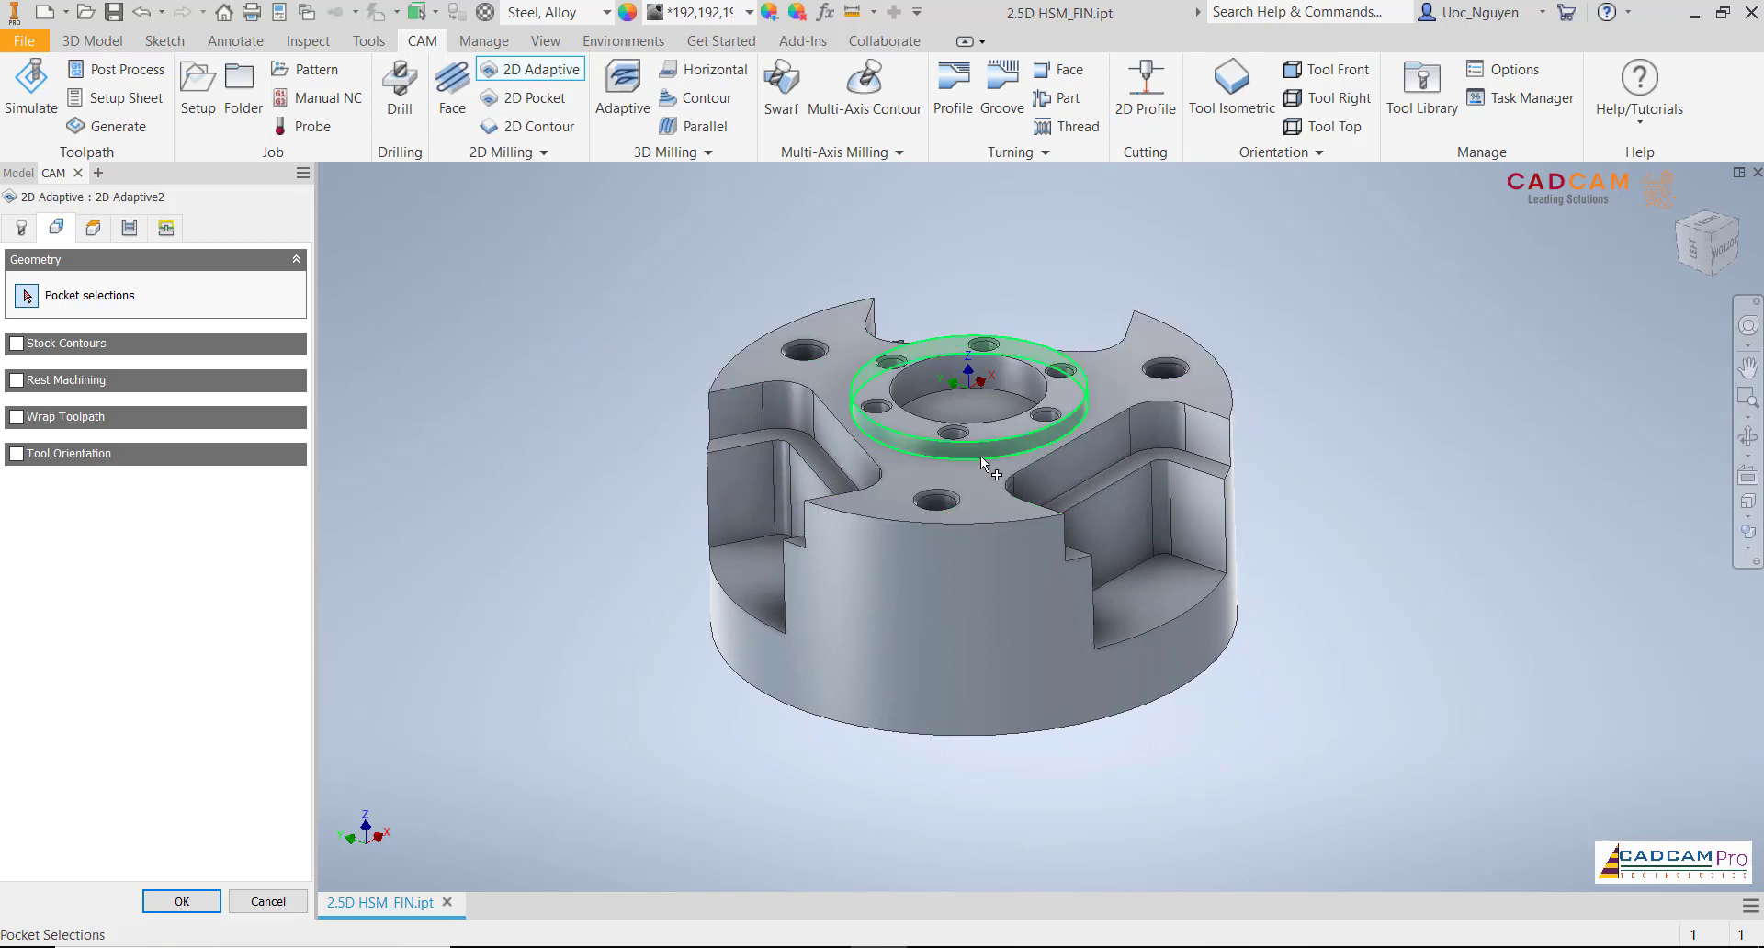
pyautogui.click(1005, 736)
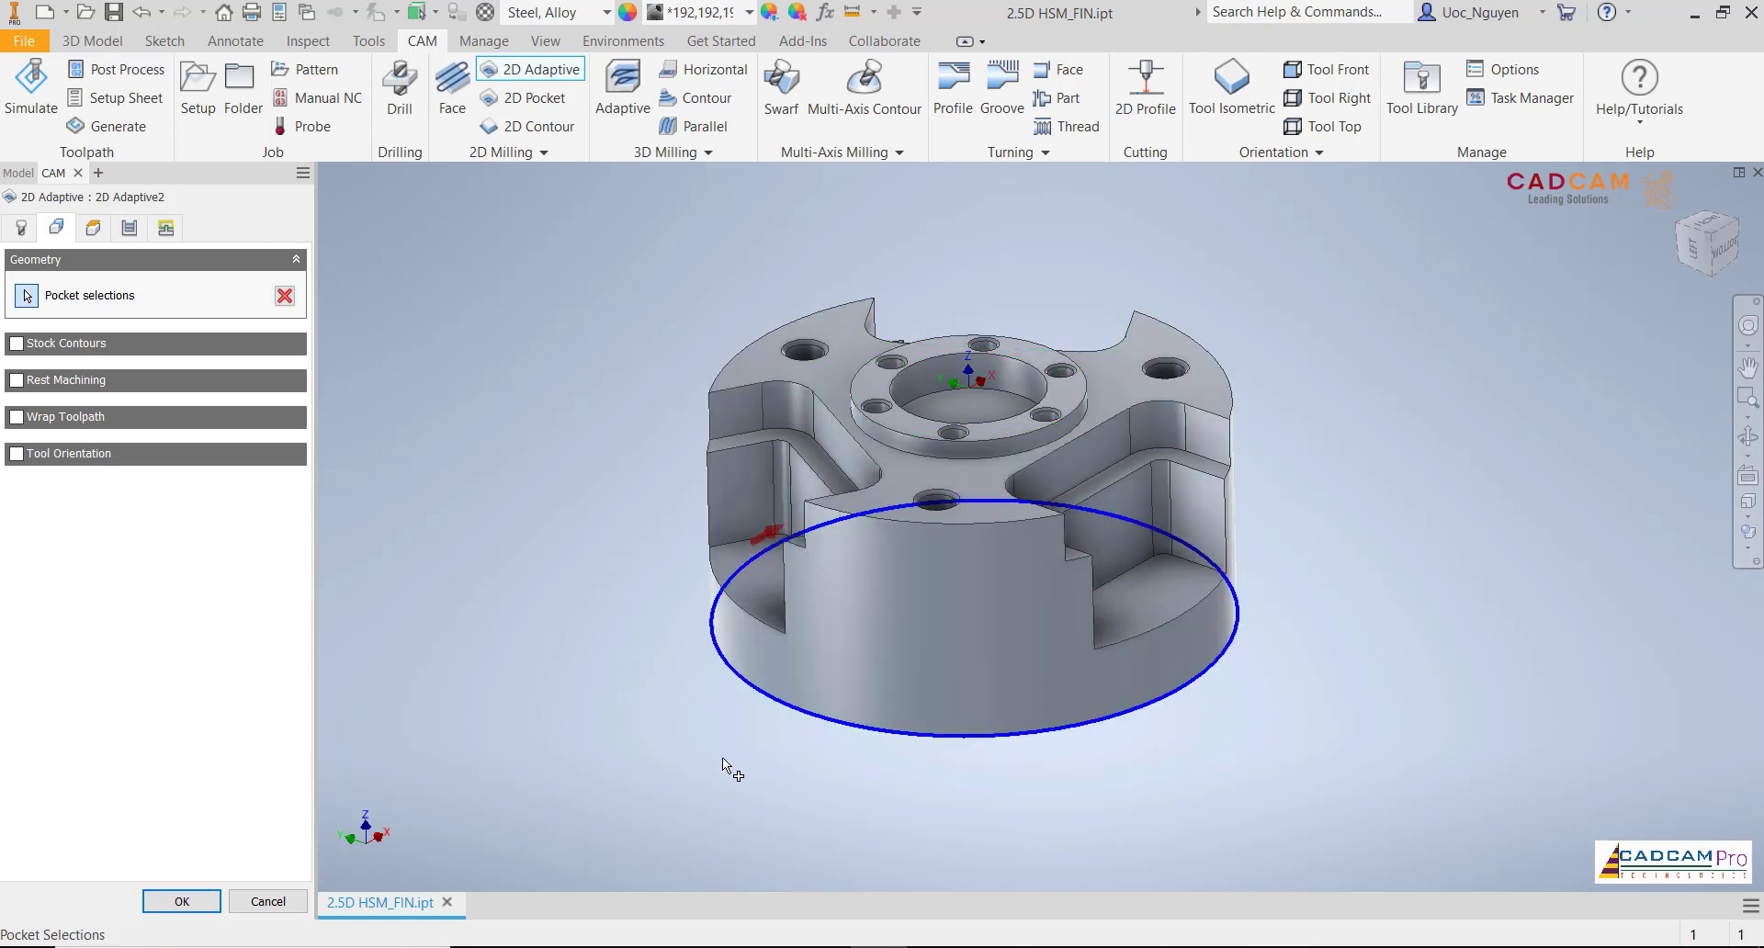
pyautogui.click(920, 455)
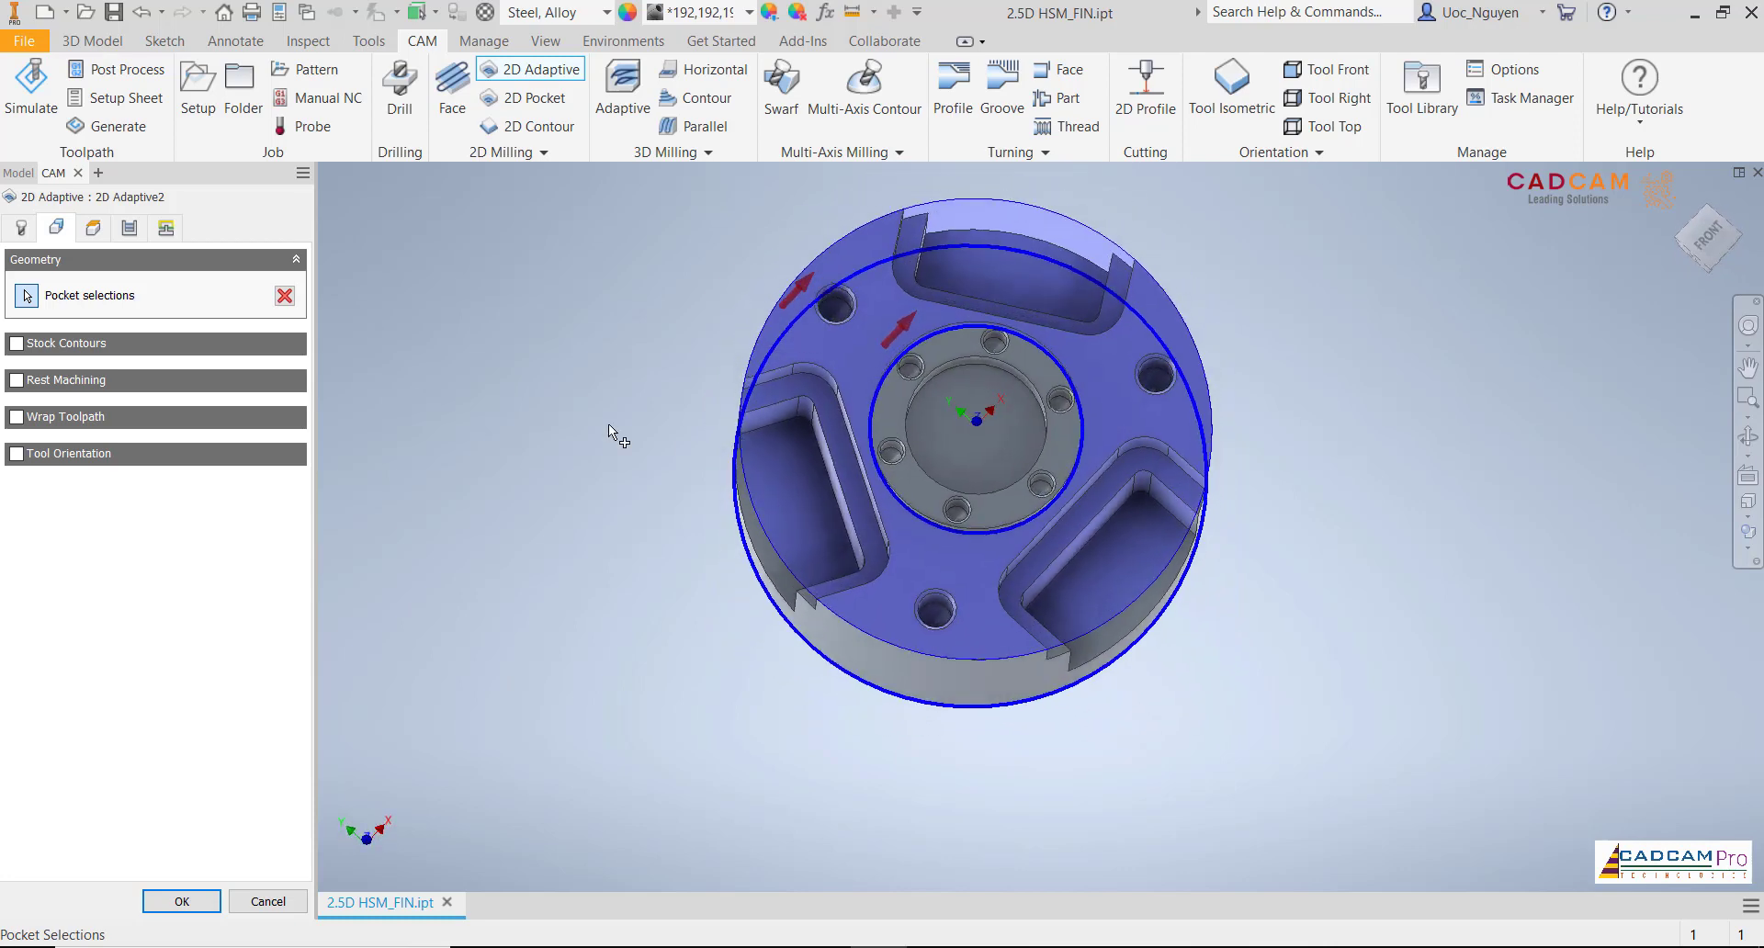
pyautogui.click(807, 339)
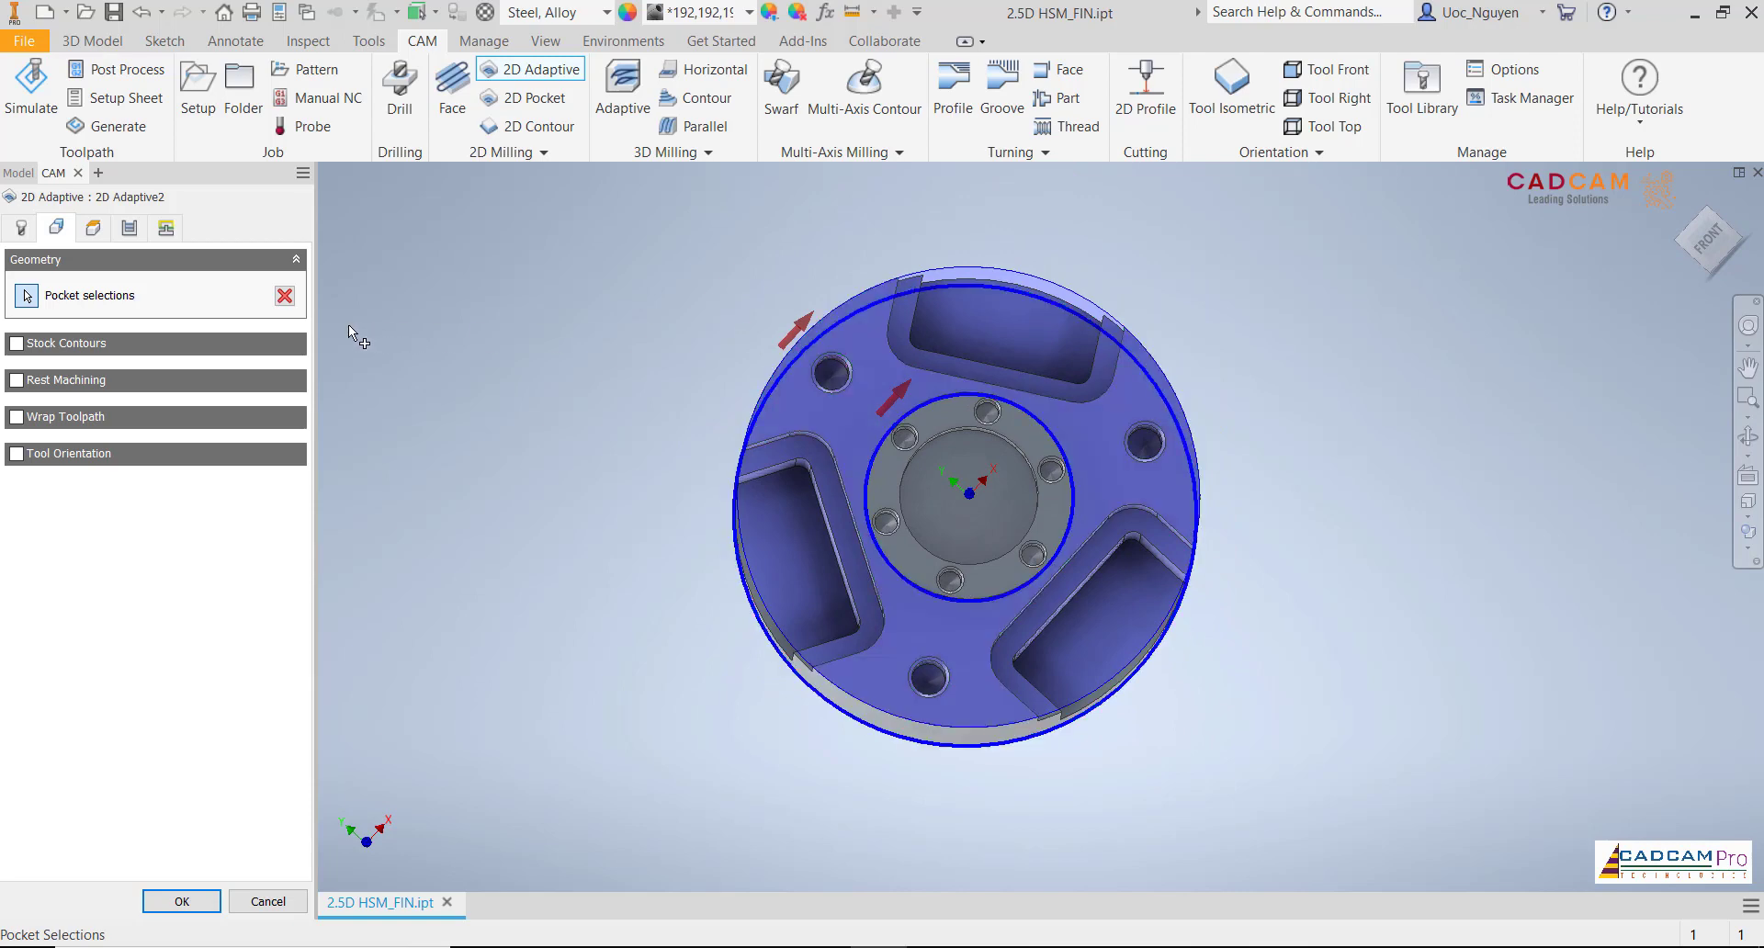
pyautogui.click(286, 296)
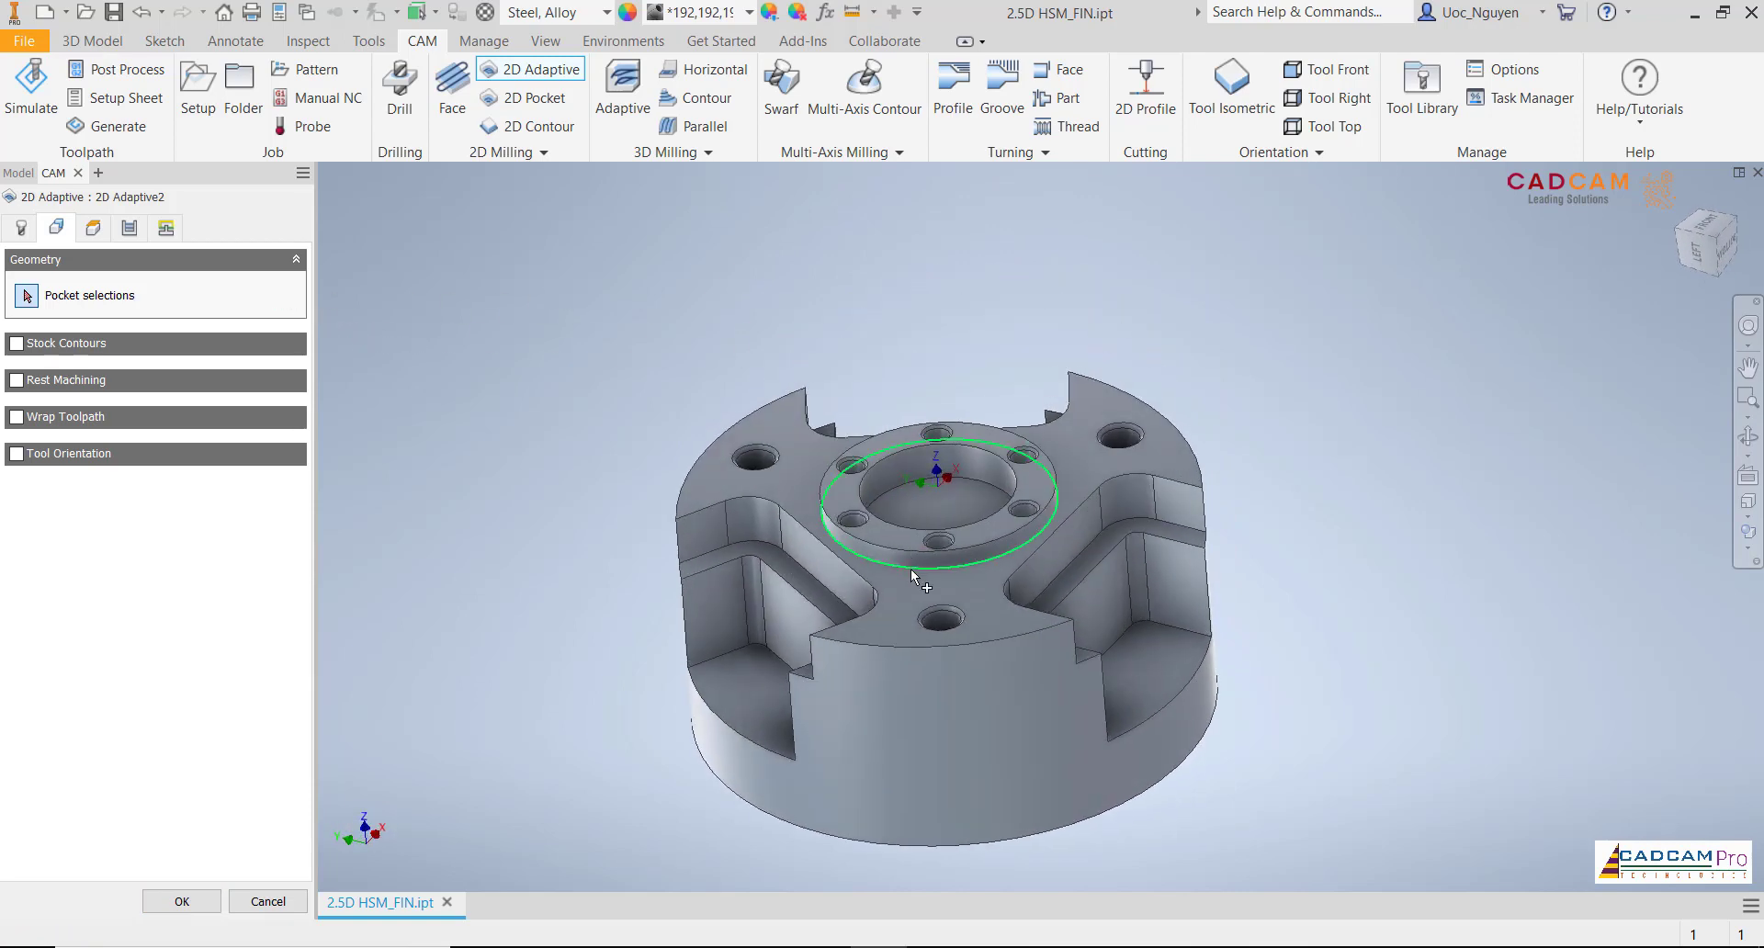
# Select the lower circular edge of the raised central boss as the pocket contour and open the height settings
pyautogui.click(912, 569)
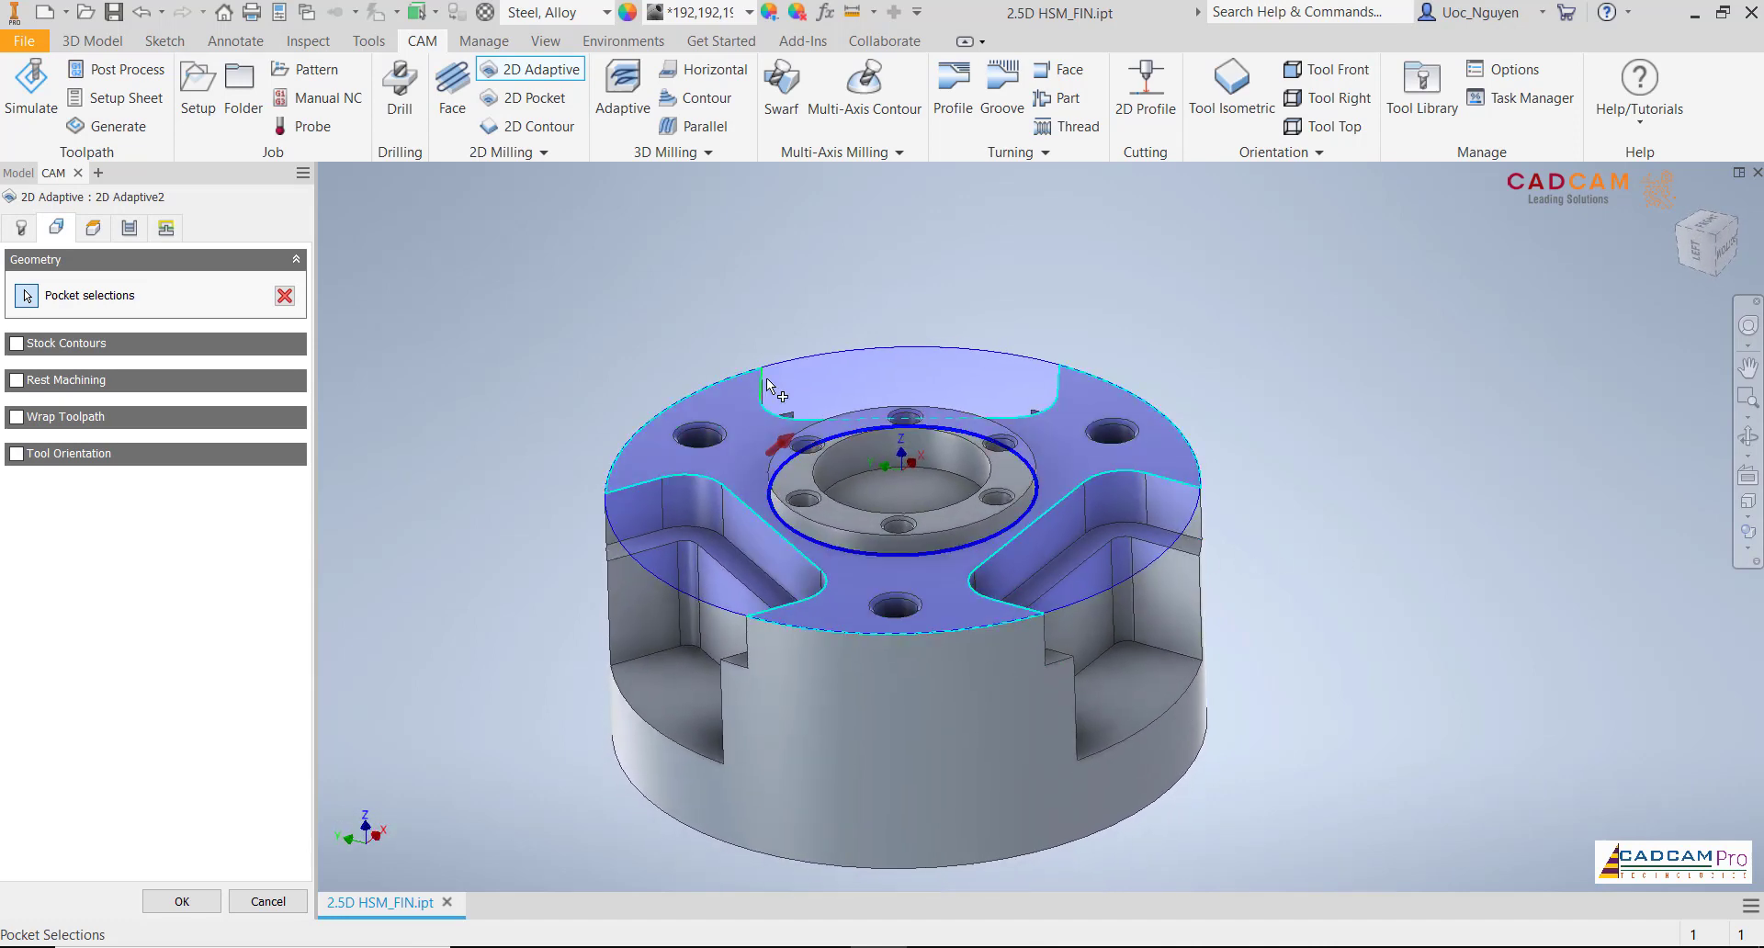
pyautogui.click(93, 228)
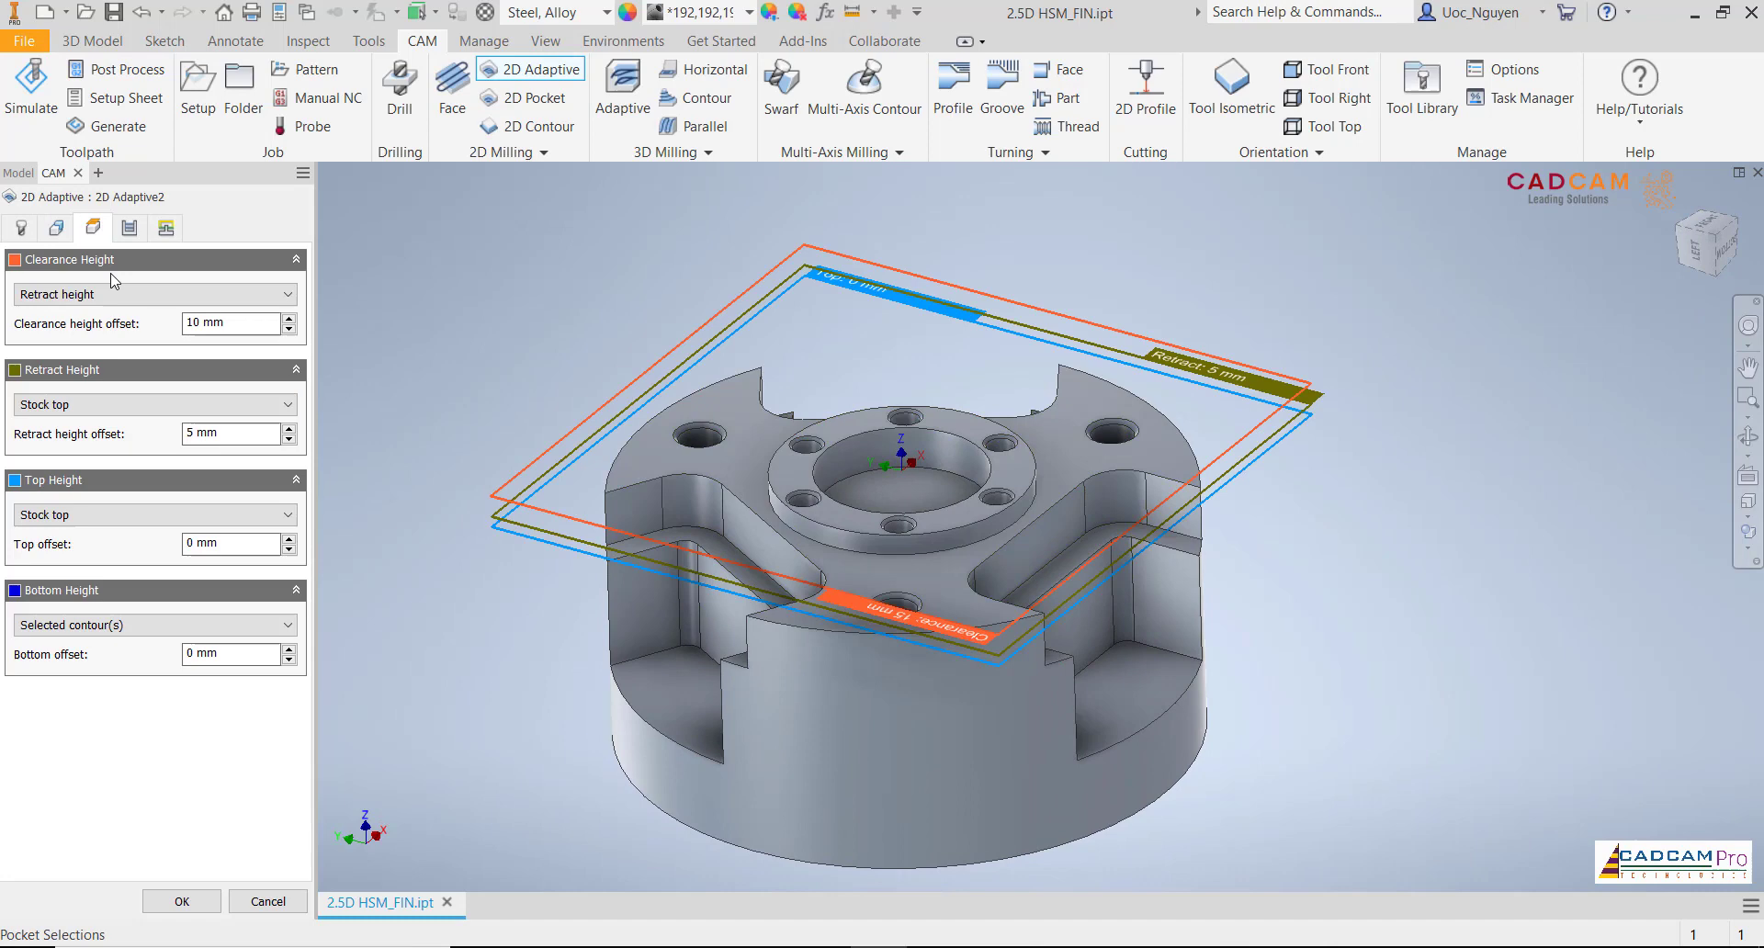
# Set the clearance height offset to 25 mm above the retract height and view the height planes from the left side
pyautogui.click(235, 331)
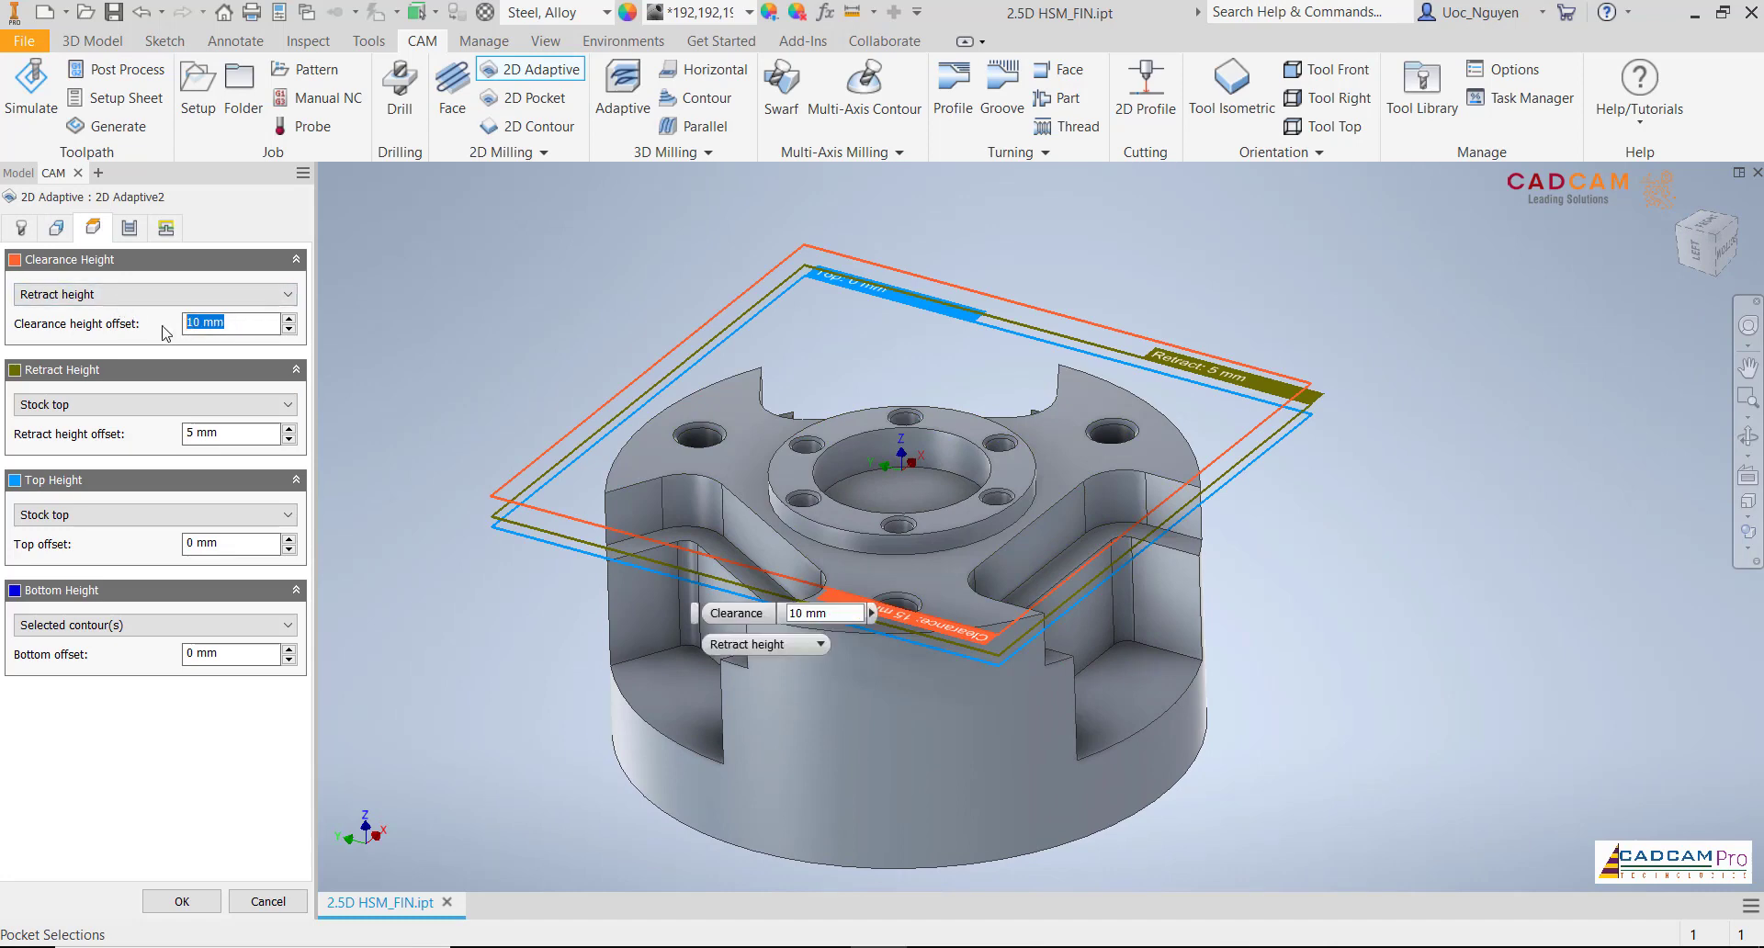
pyautogui.write('25')
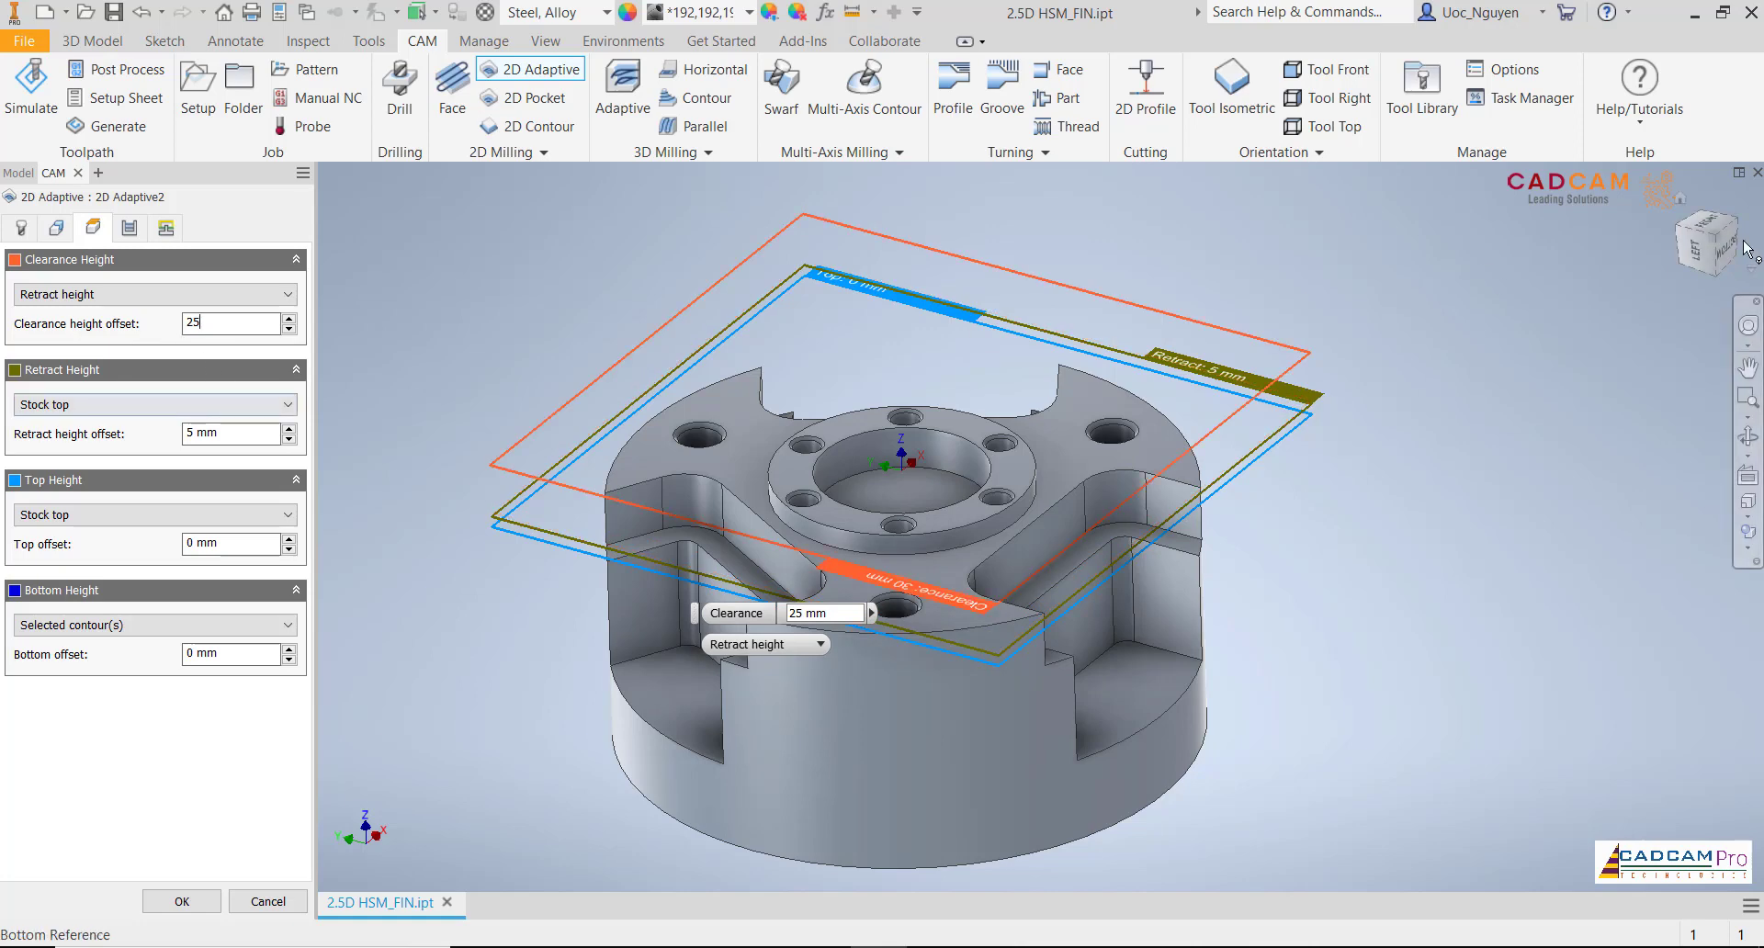
pyautogui.click(1698, 246)
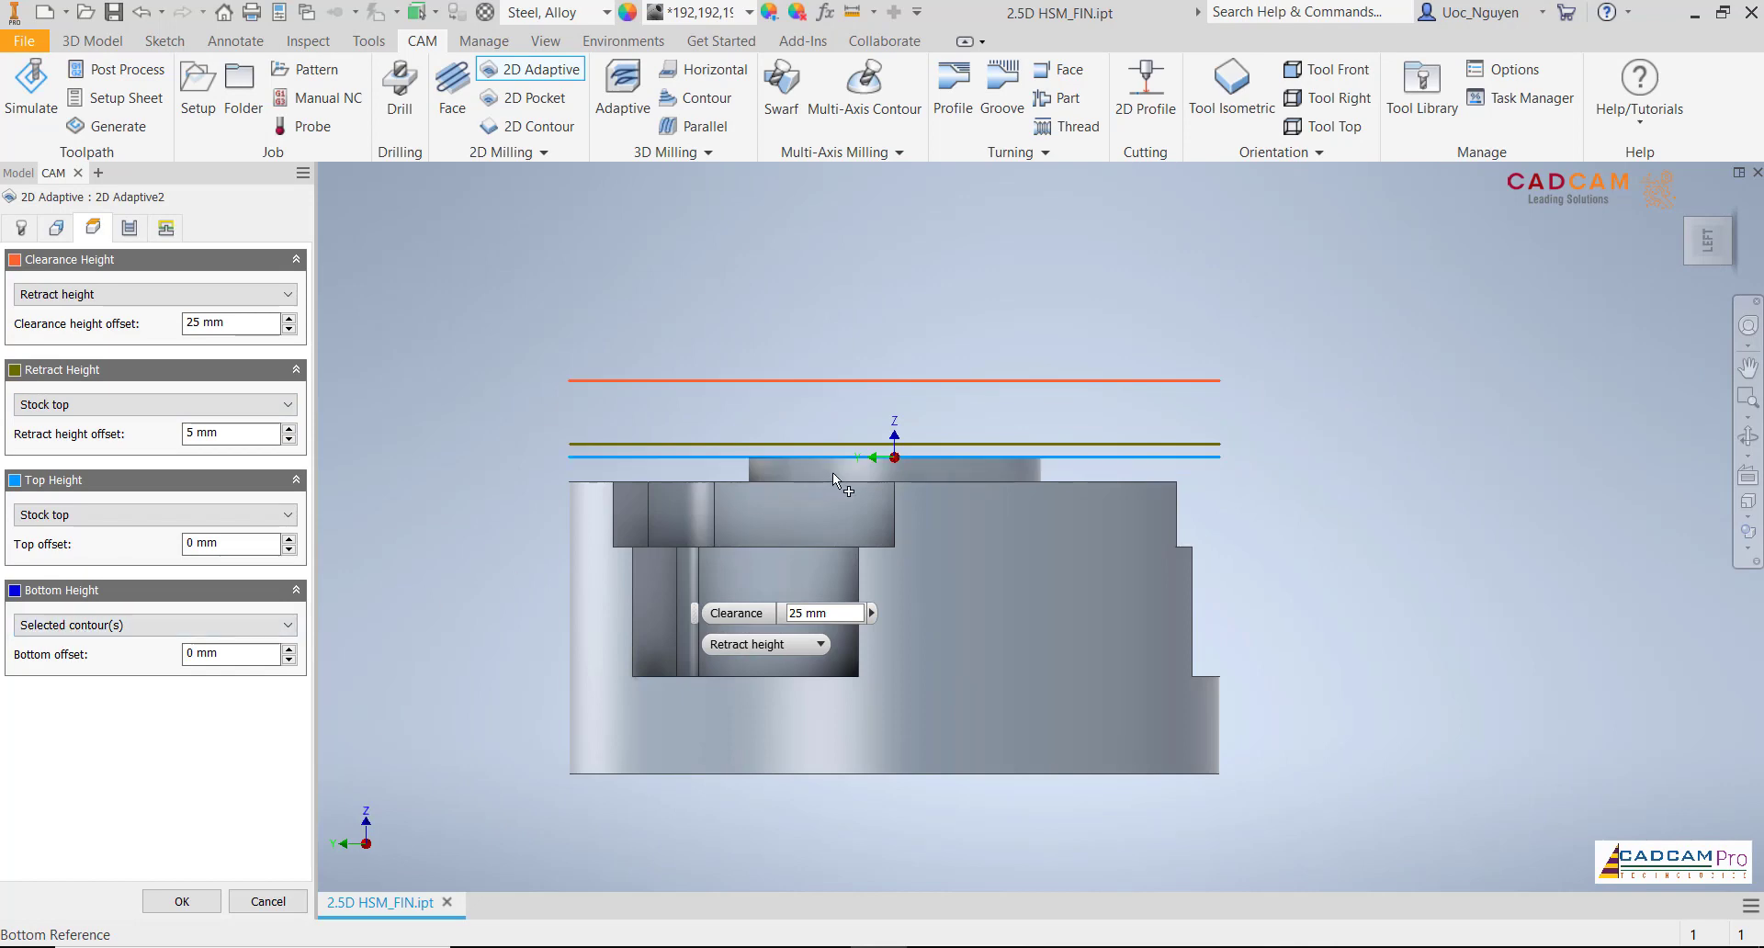
# Set the optimal load of the adaptive passes to 2 mm
pyautogui.click(129, 227)
pyautogui.moveTo(225, 332)
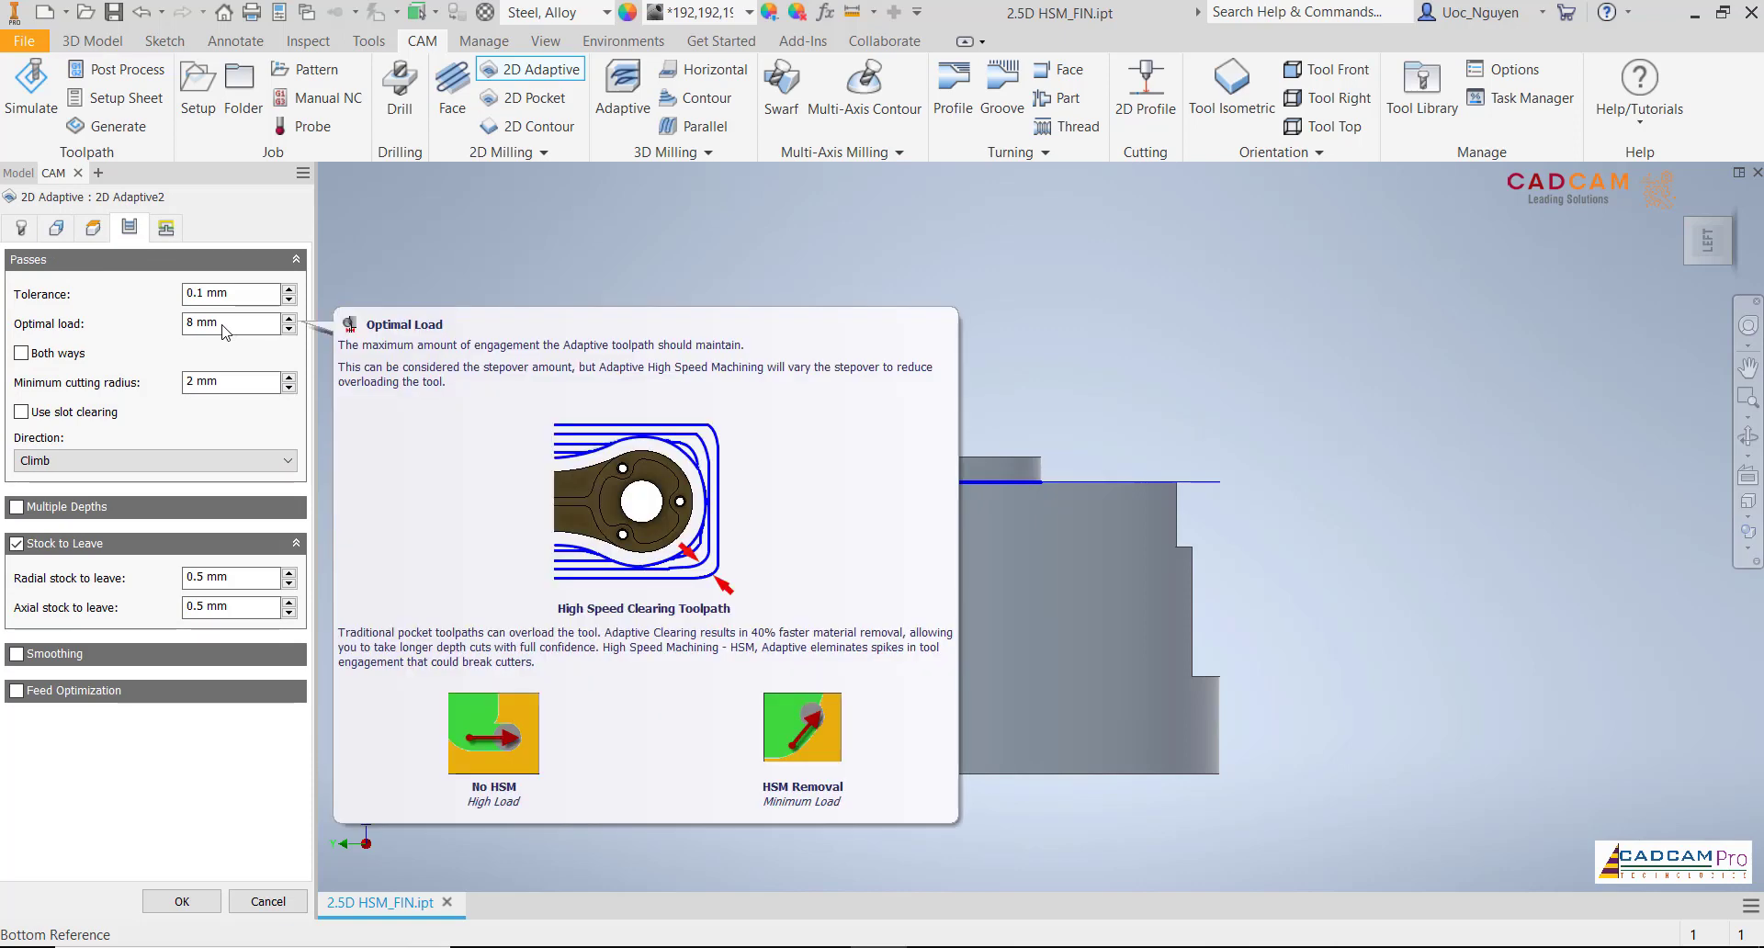
pyautogui.moveTo(228, 330); pyautogui.dragTo(175, 332)
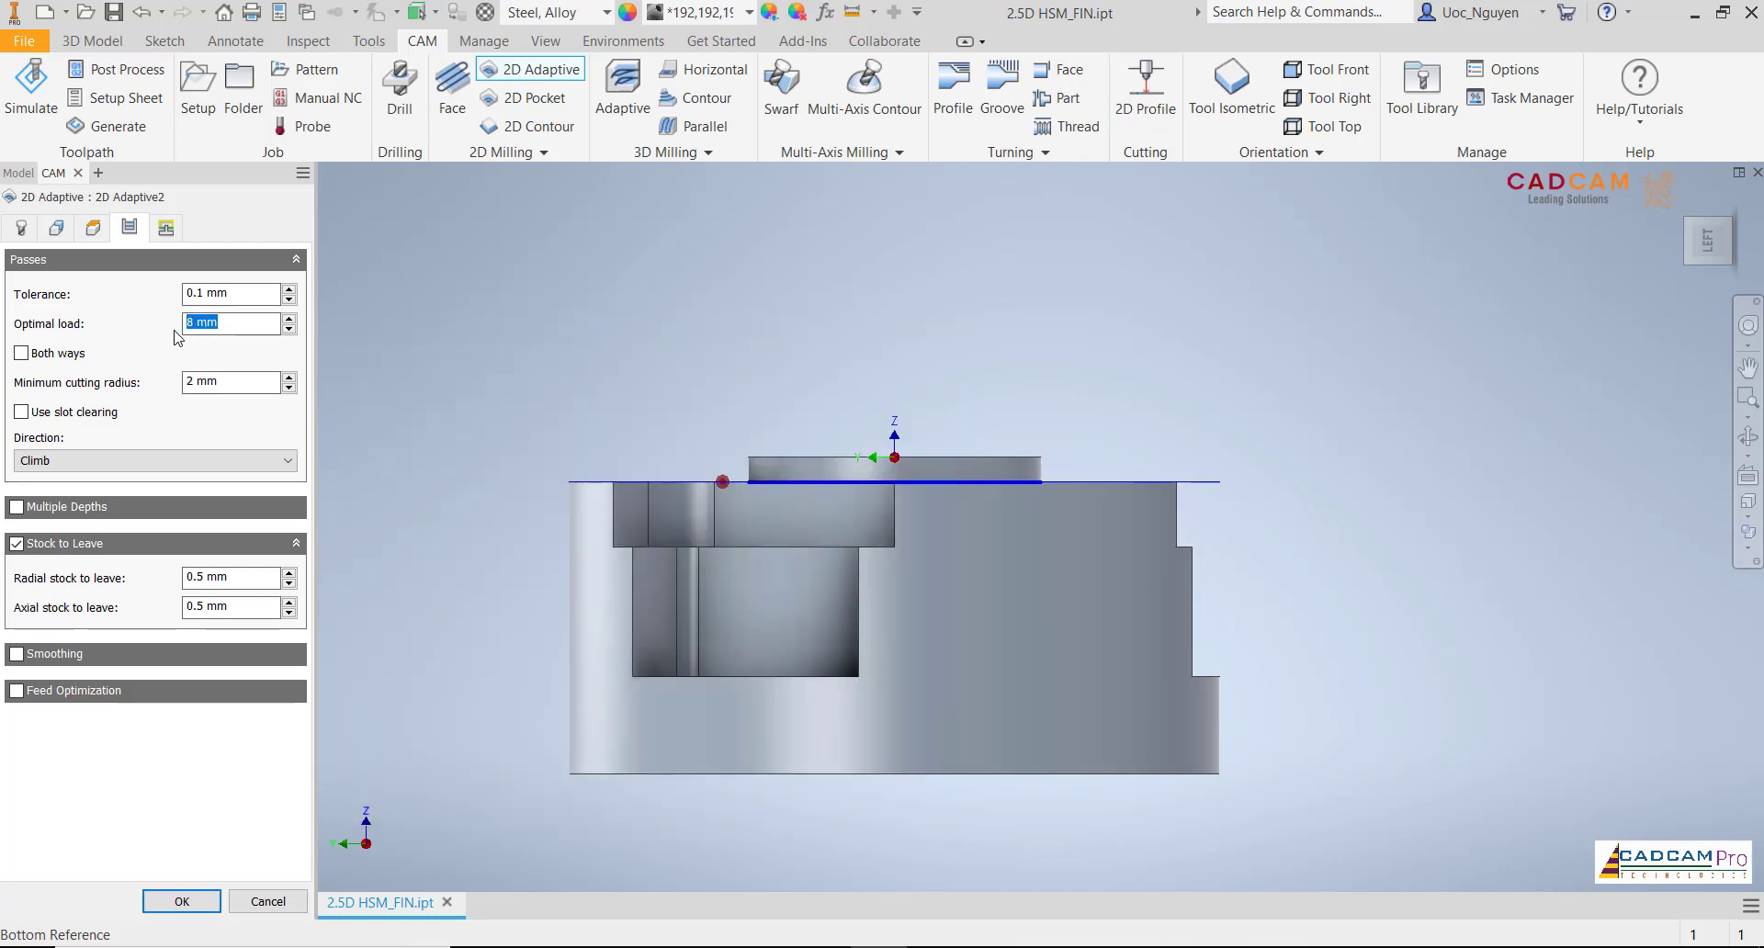
pyautogui.write('2')
# Set the radial and axial stock to leave to 0.25 mm and enable smoothing for the passes
pyautogui.moveTo(237, 388)
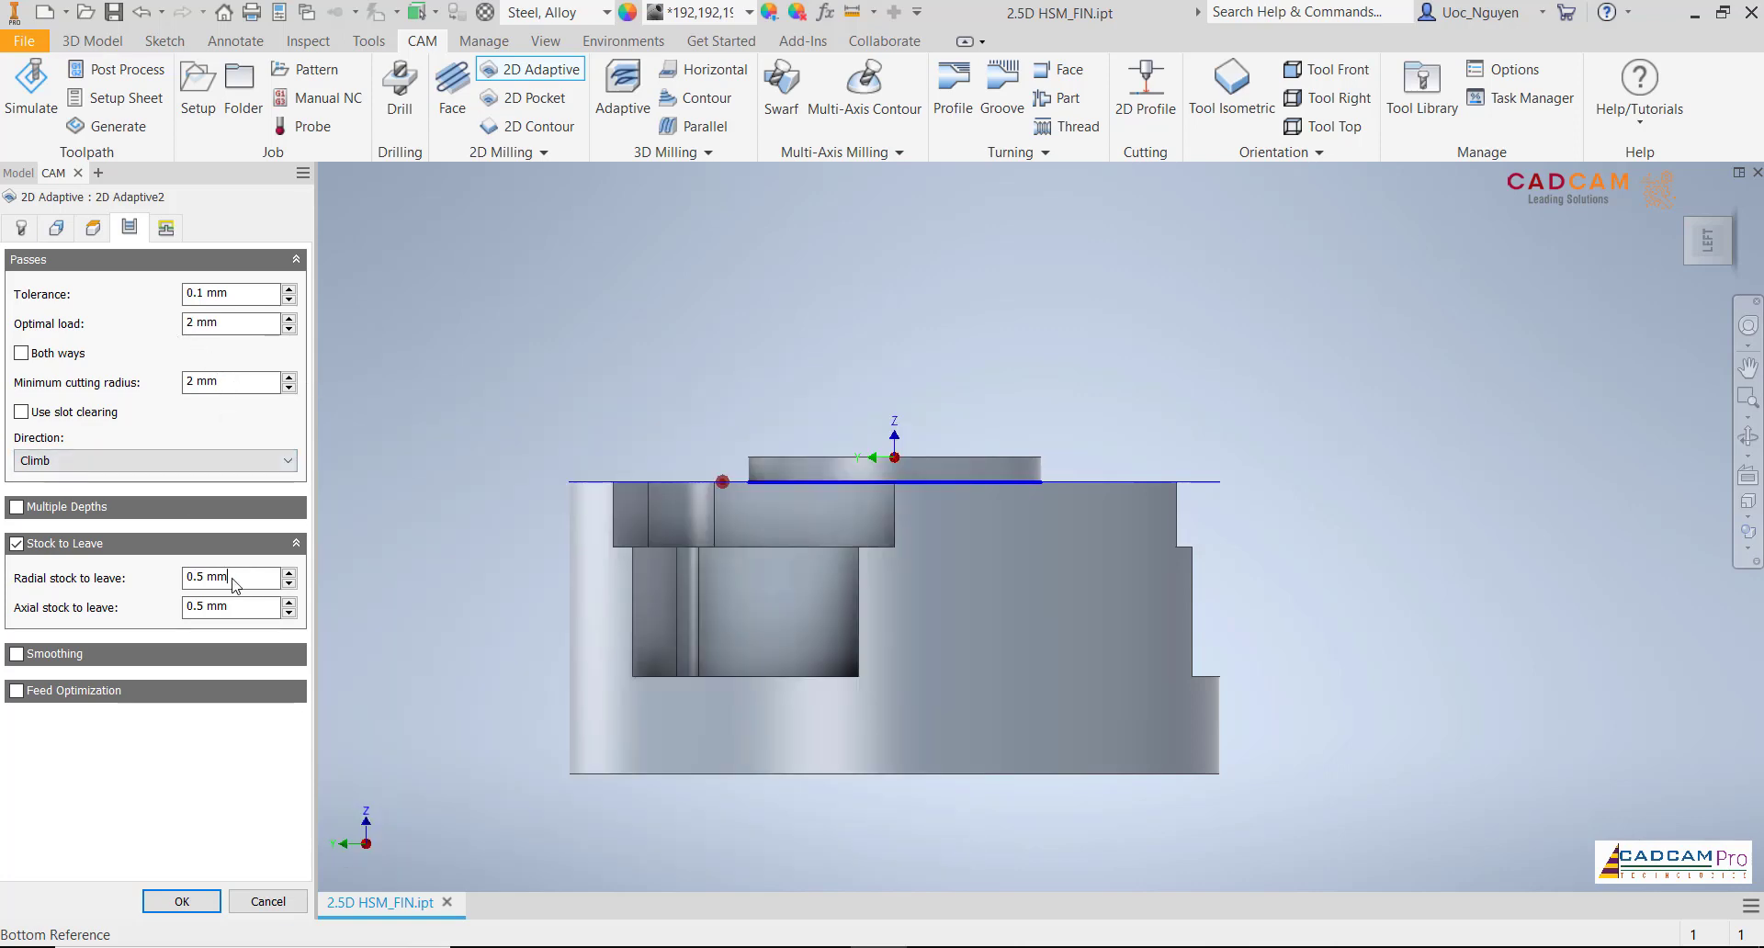
pyautogui.moveTo(237, 585); pyautogui.dragTo(116, 586)
pyautogui.write('0.25')
pyautogui.click(17, 654)
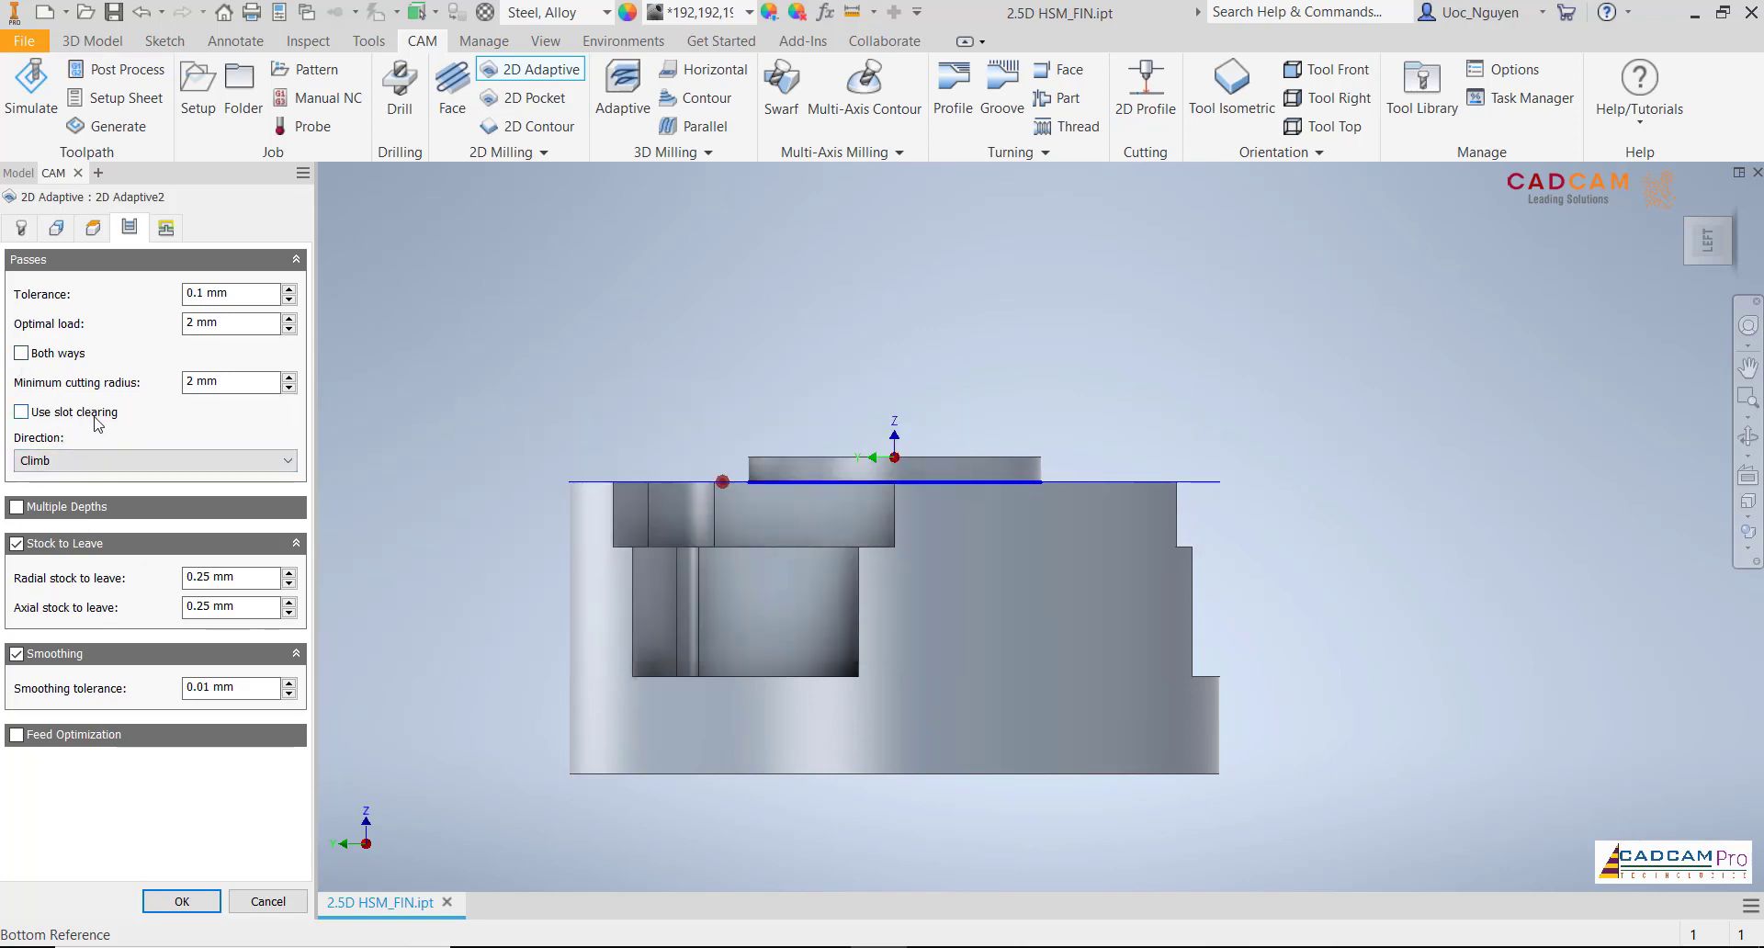
# Set the horizontal and vertical lead-in/out radii to 4 mm in the operation's linking settings
pyautogui.click(167, 226)
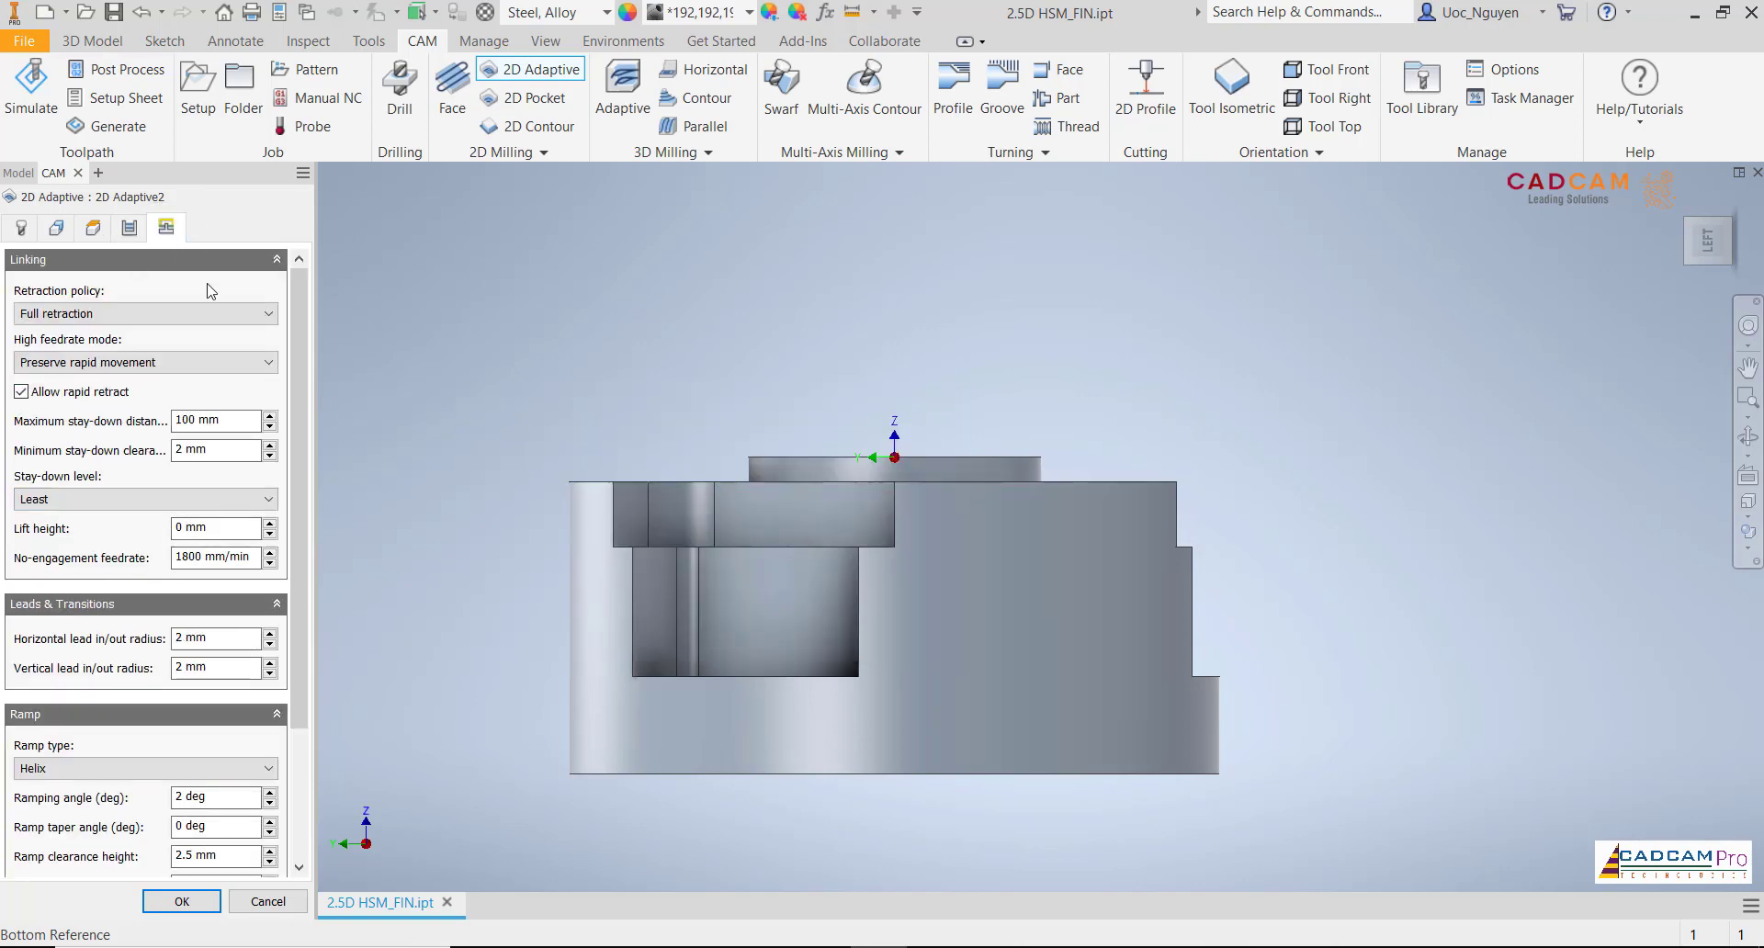
pyautogui.moveTo(295, 323); pyautogui.dragTo(299, 377)
pyautogui.scroll(1, 306, 461)
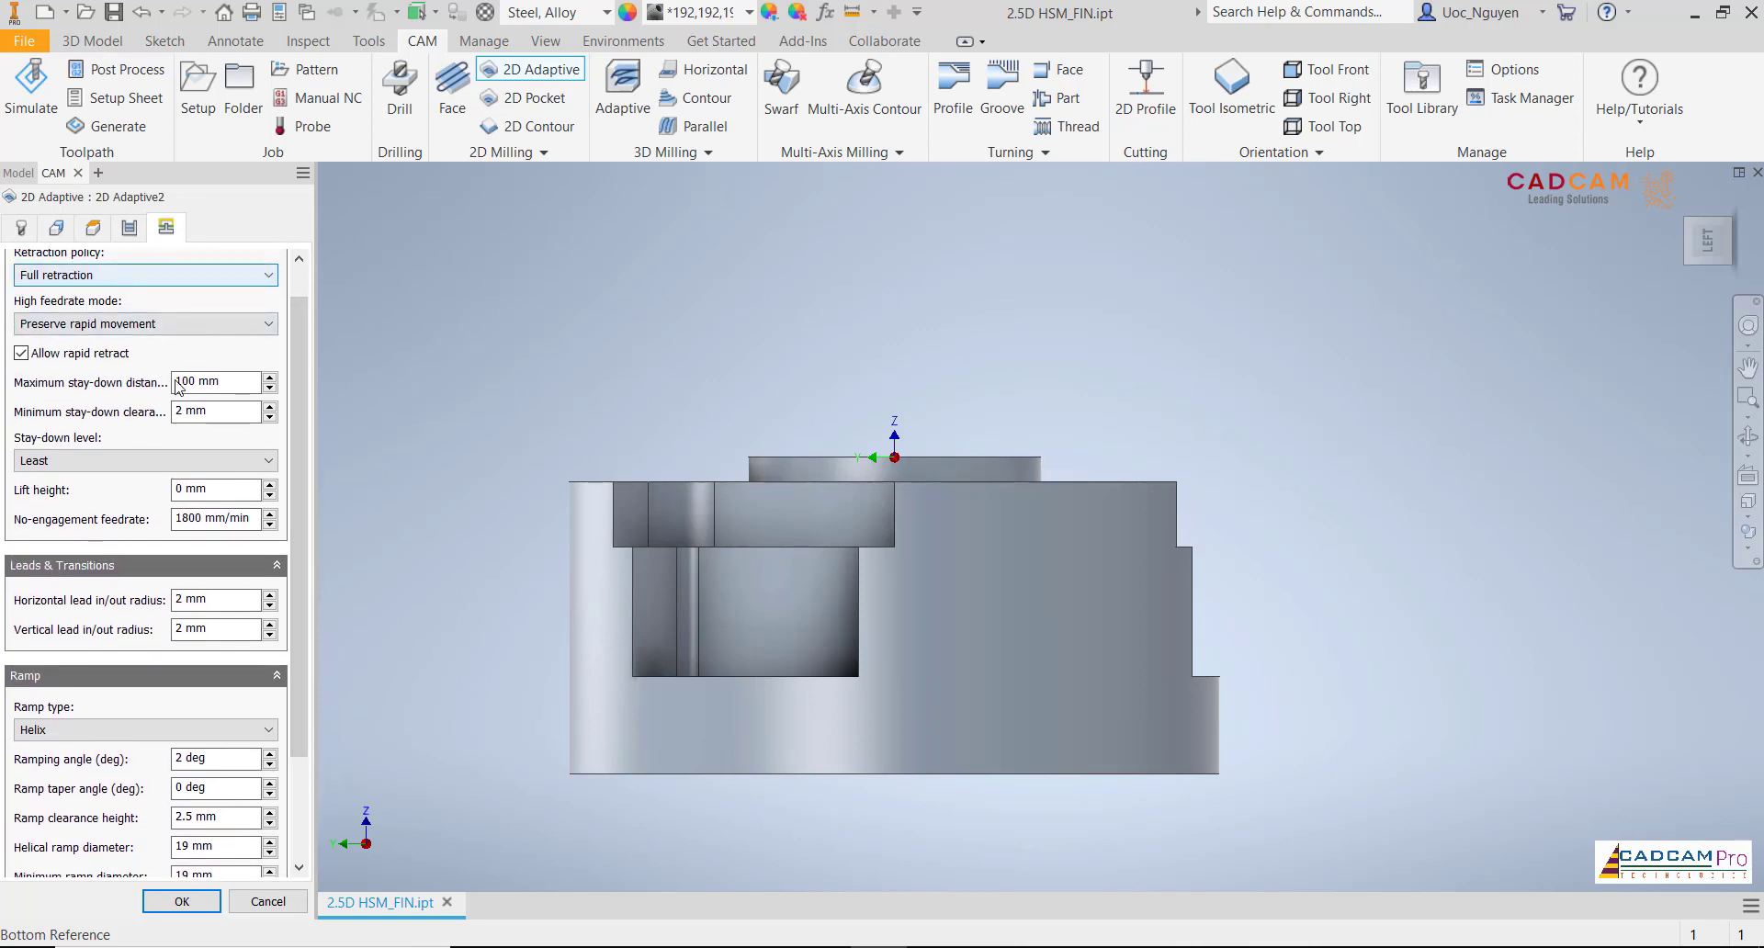
pyautogui.scroll(-1, 306, 461)
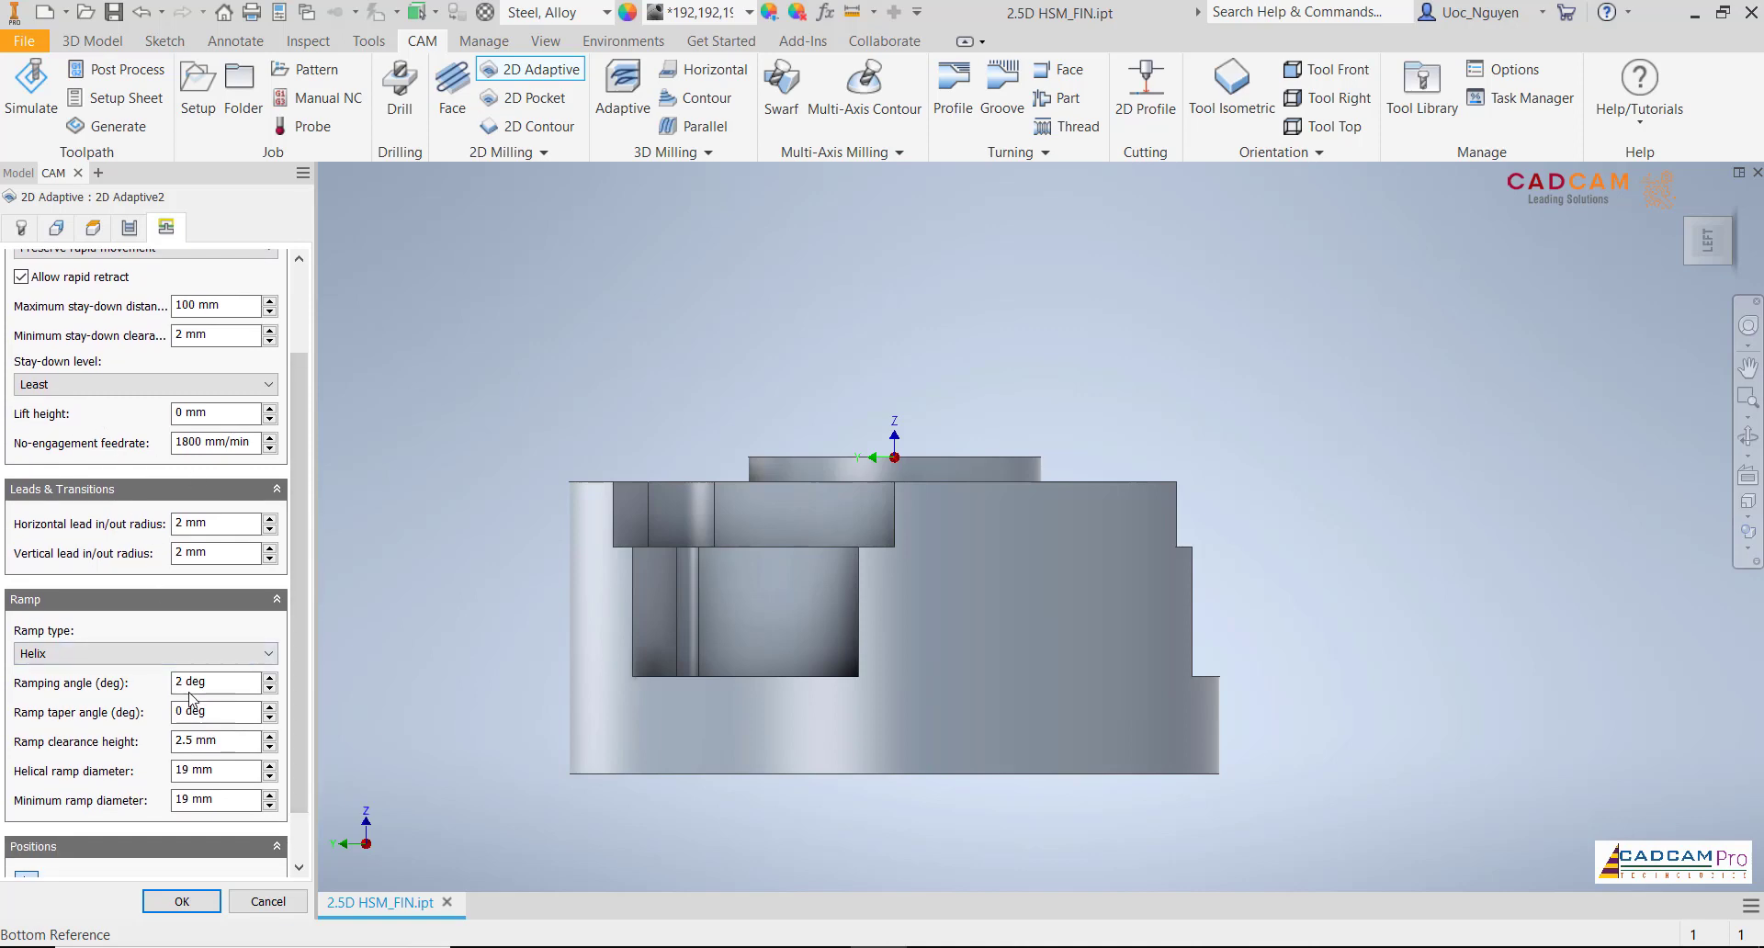
pyautogui.moveTo(190, 694)
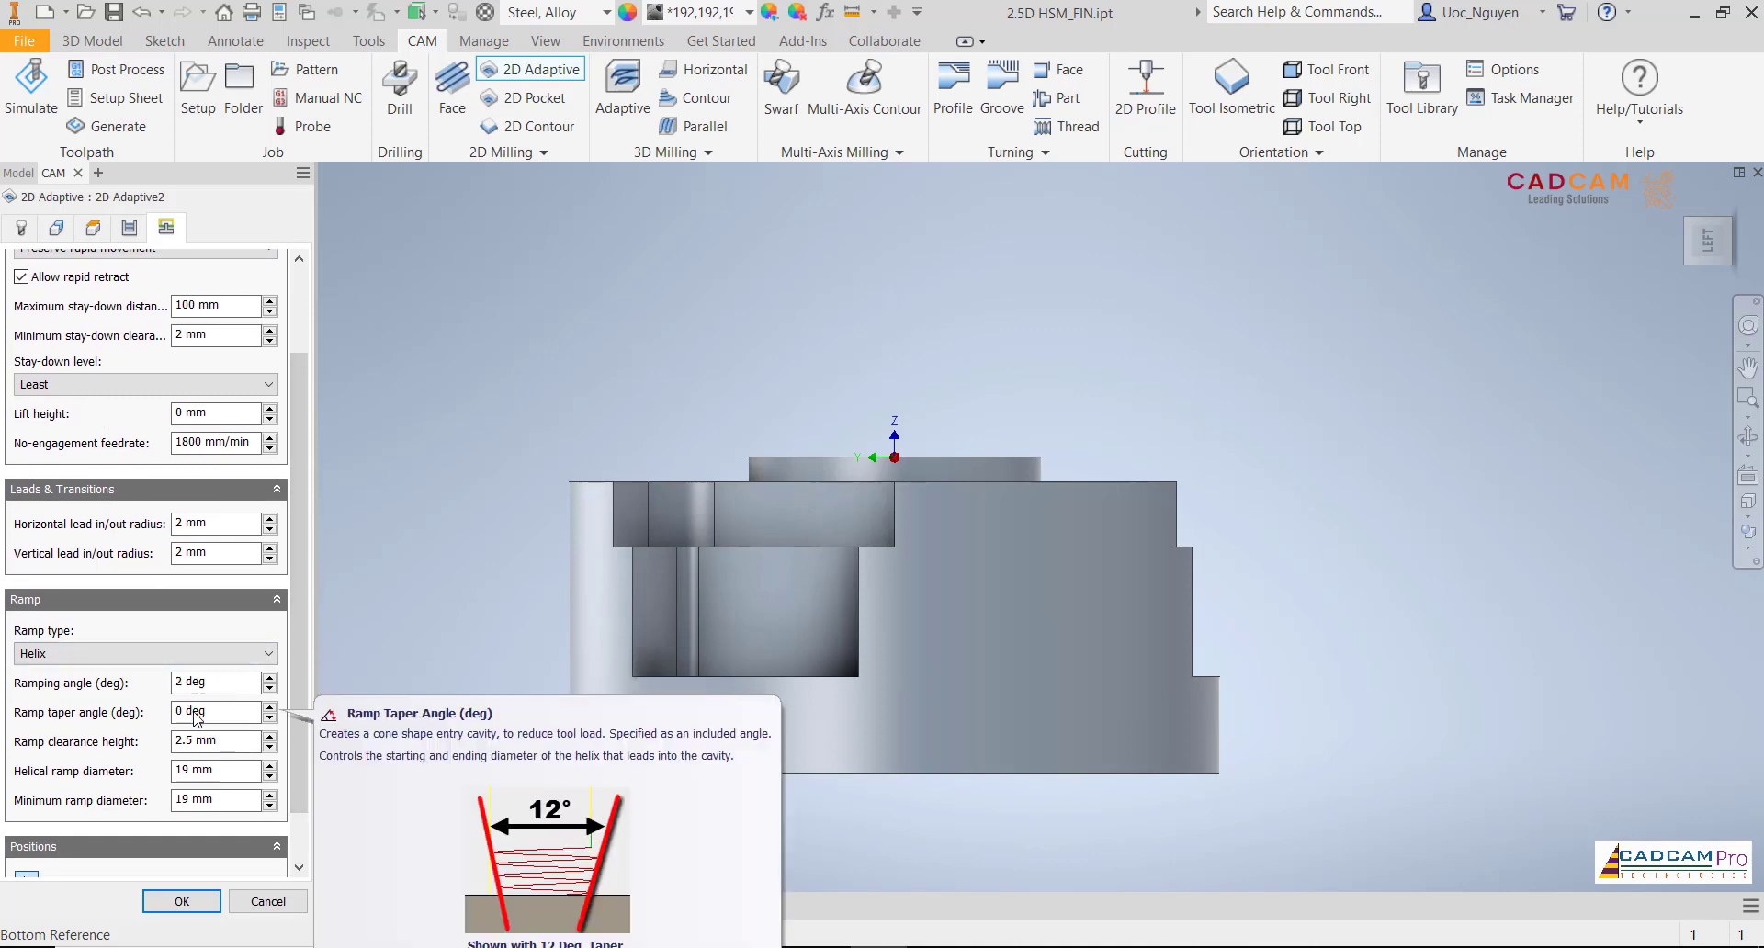
pyautogui.moveTo(197, 528)
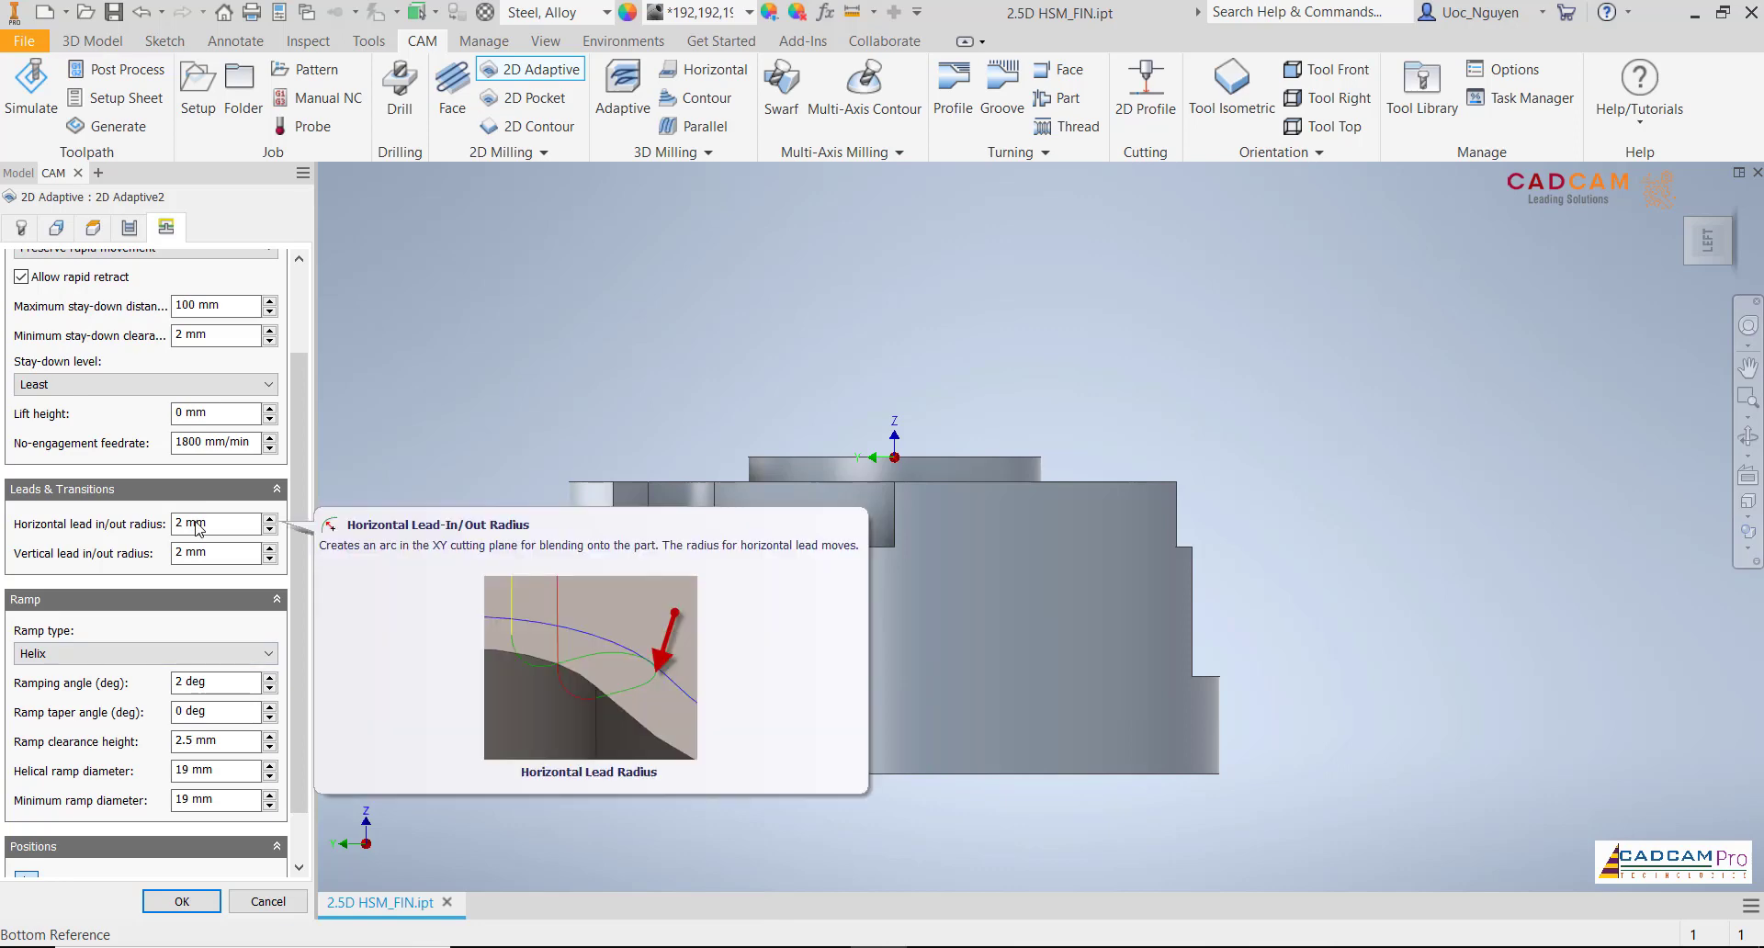
pyautogui.moveTo(214, 528); pyautogui.dragTo(162, 529)
pyautogui.click(211, 525)
pyautogui.click(231, 526)
pyautogui.write('4')
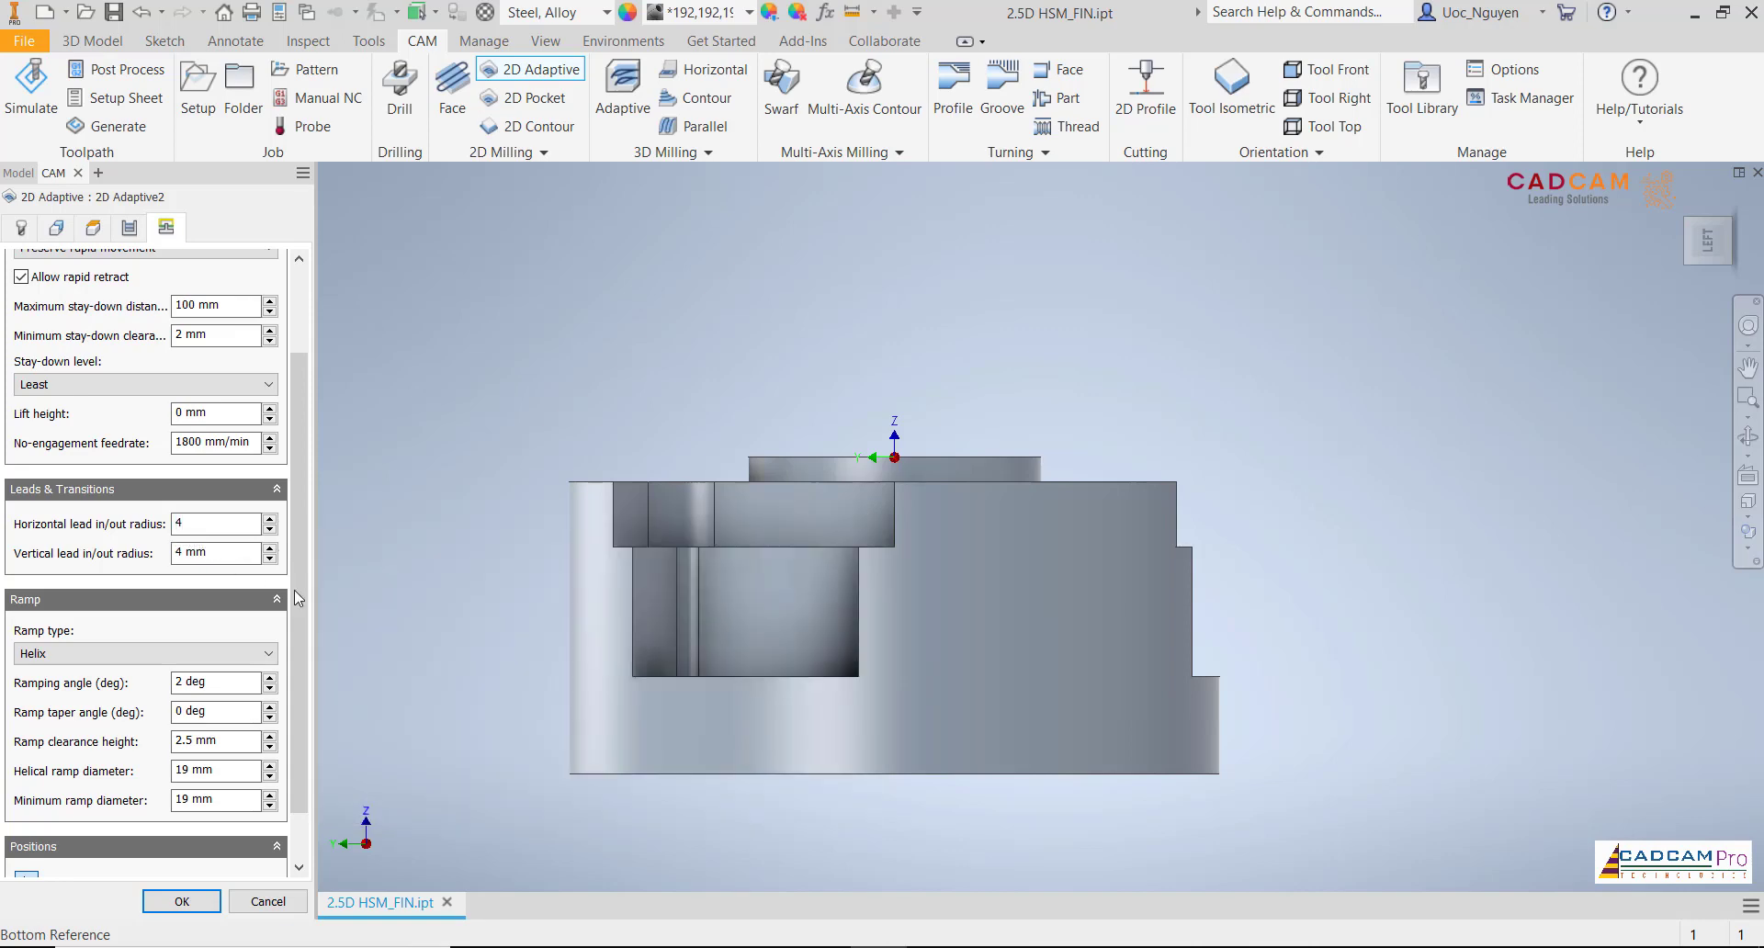
# Check the helix ramp settings and accept the 2D Adaptive operation to generate its toolpath
pyautogui.moveTo(300, 614); pyautogui.dragTo(298, 665)
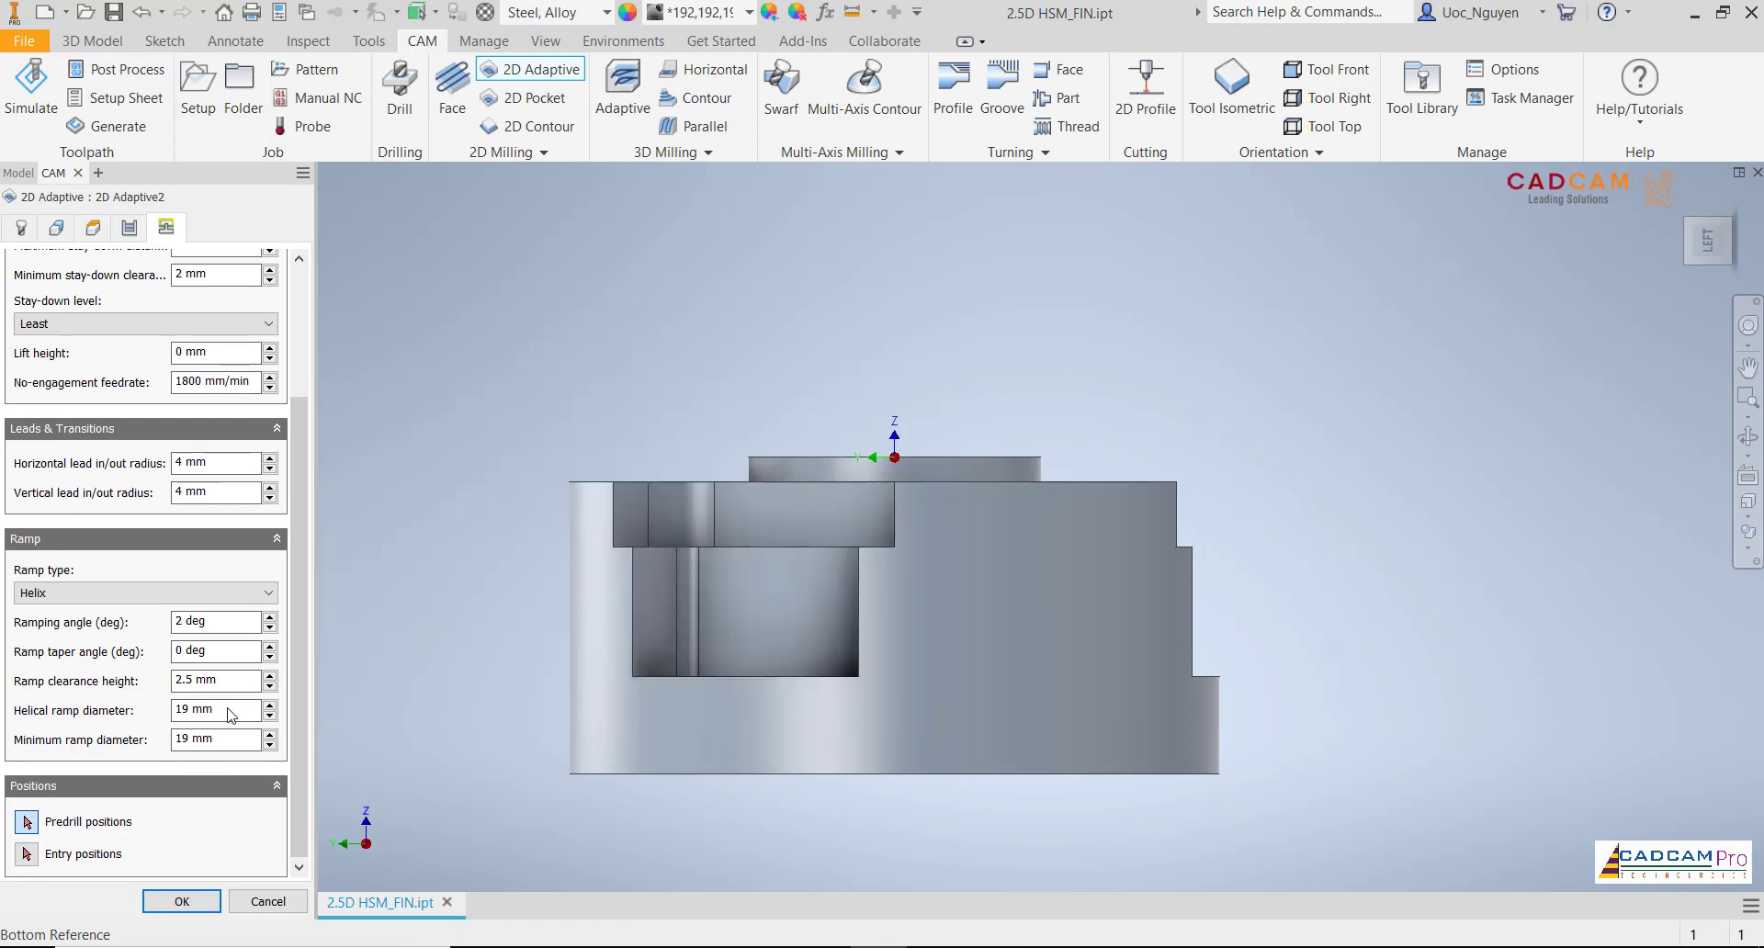
pyautogui.moveTo(241, 751)
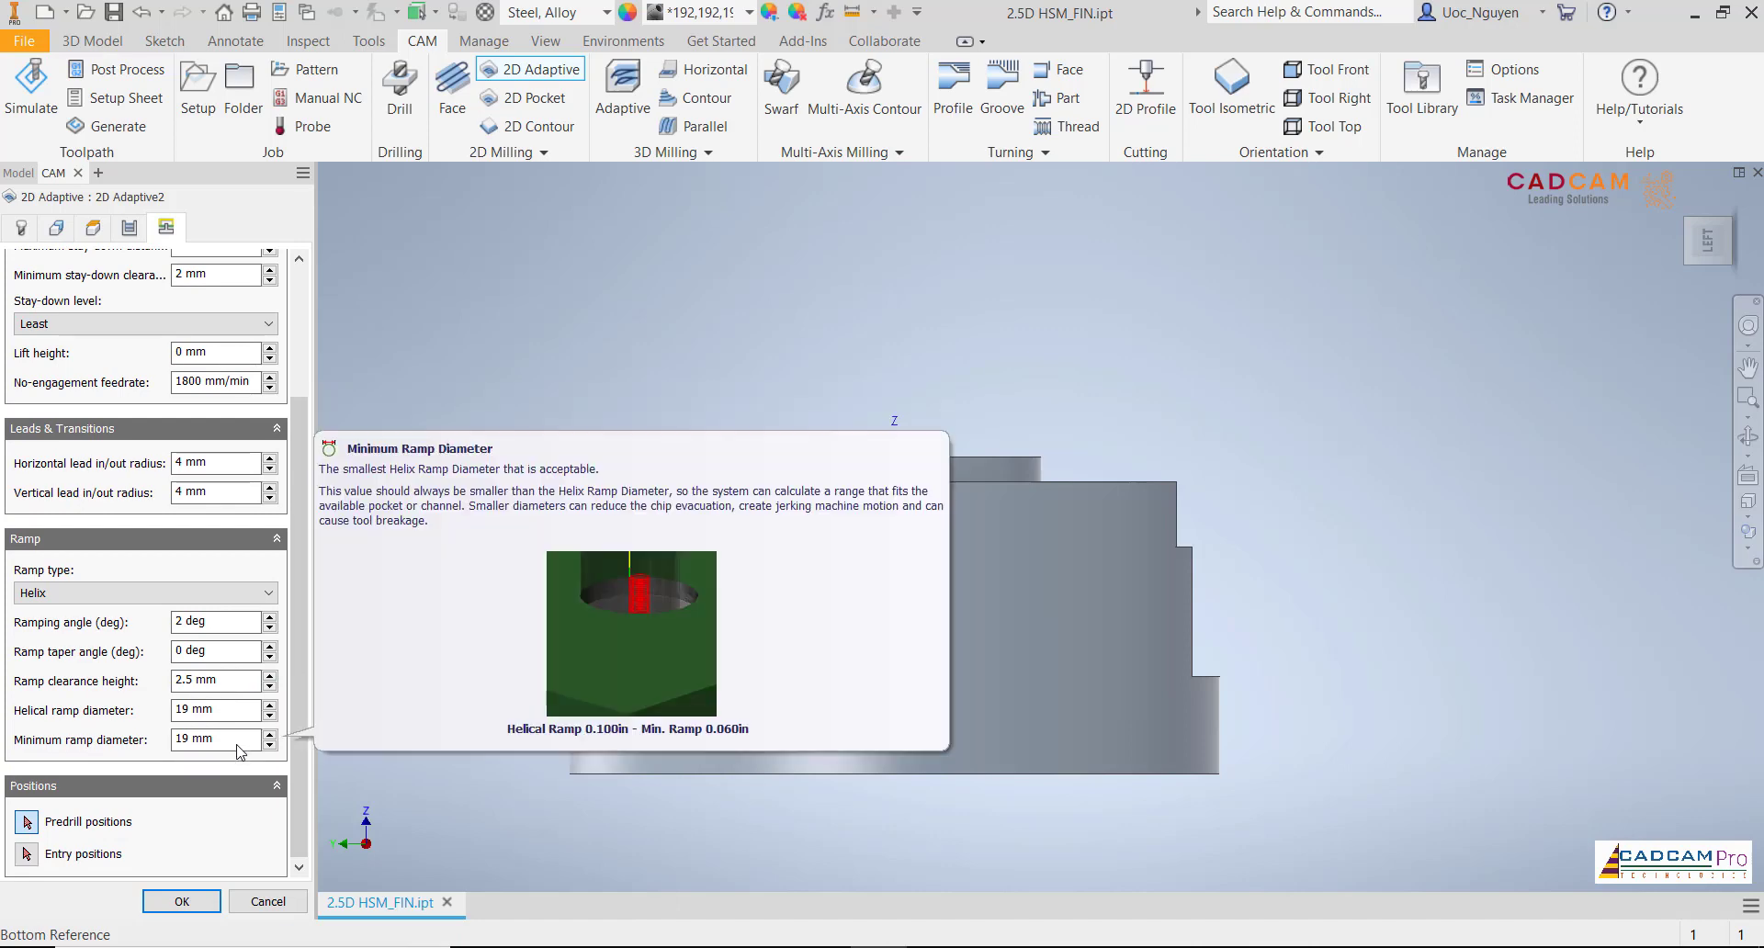
pyautogui.click(211, 910)
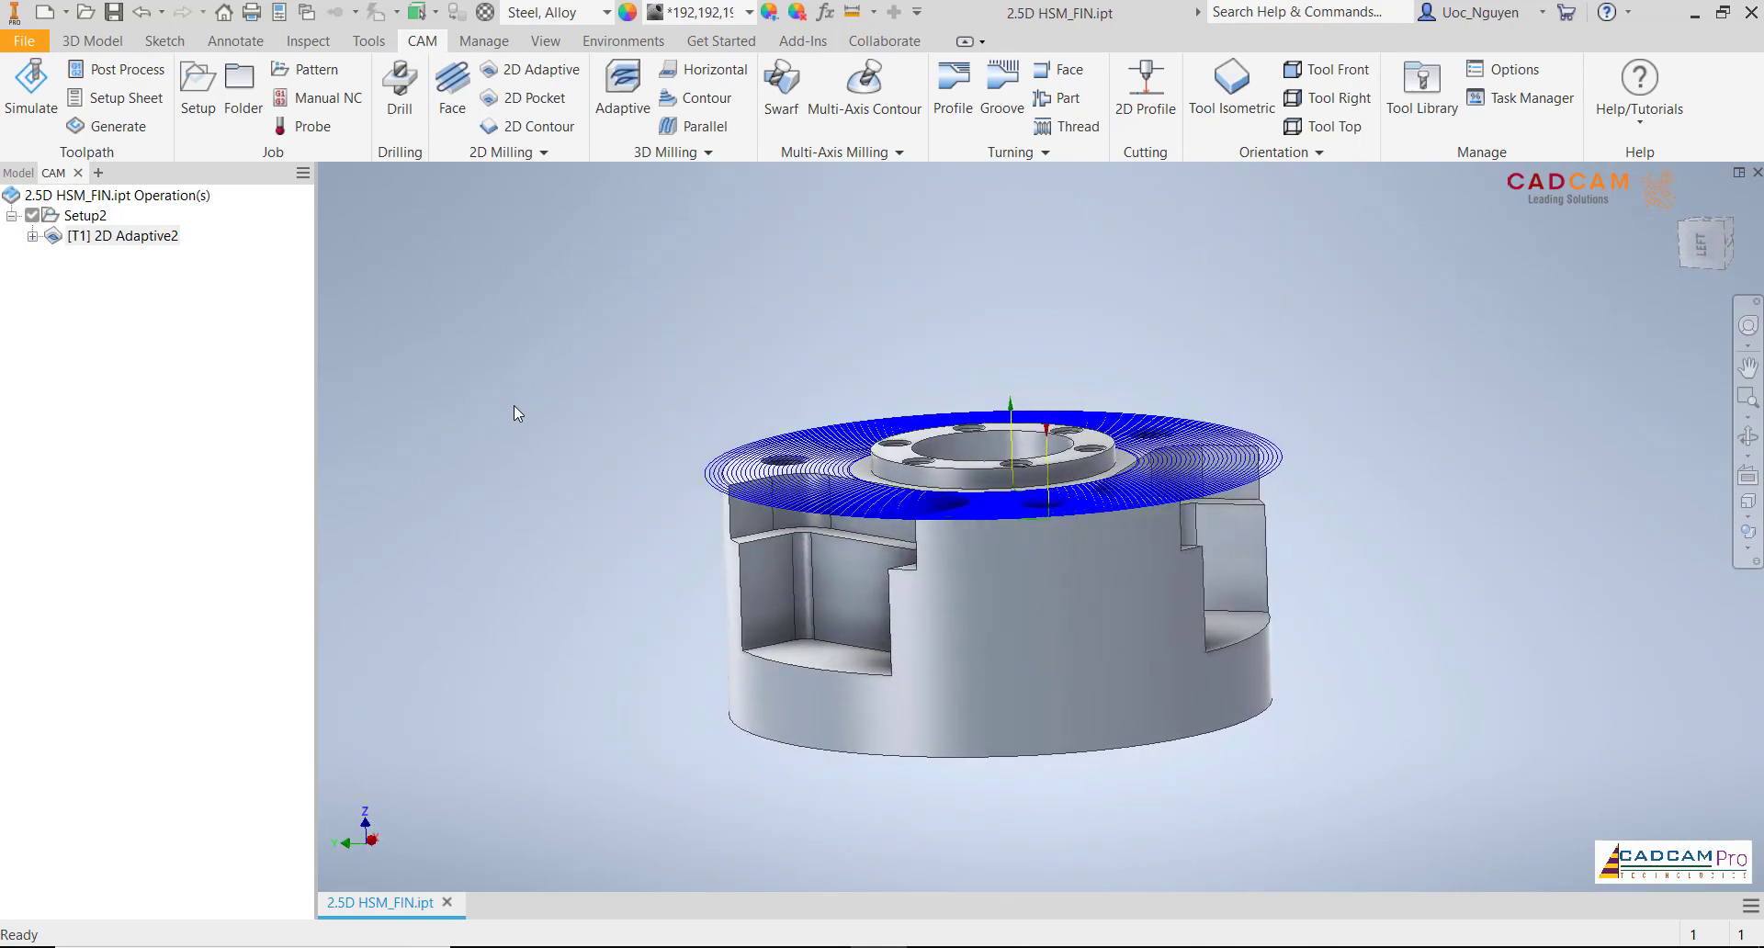
# Duplicate the 2D Adaptive operation in the setup and open the copy for editing
pyautogui.rightClick(133, 237)
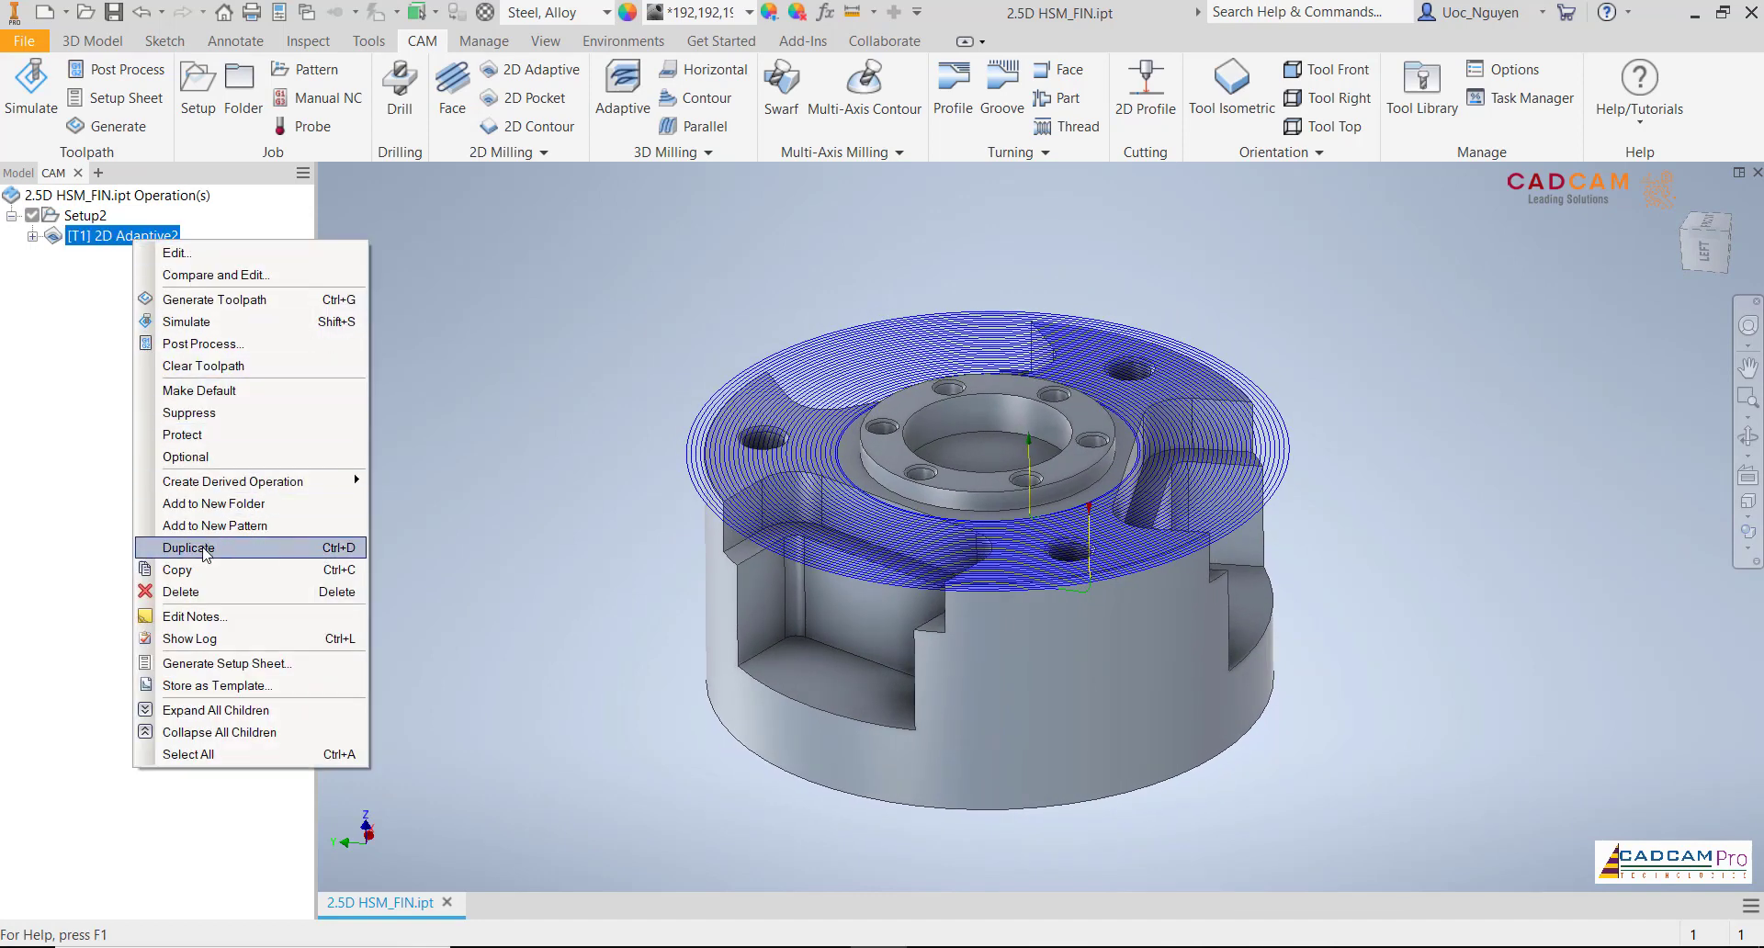
pyautogui.click(204, 548)
pyautogui.rightClick(152, 256)
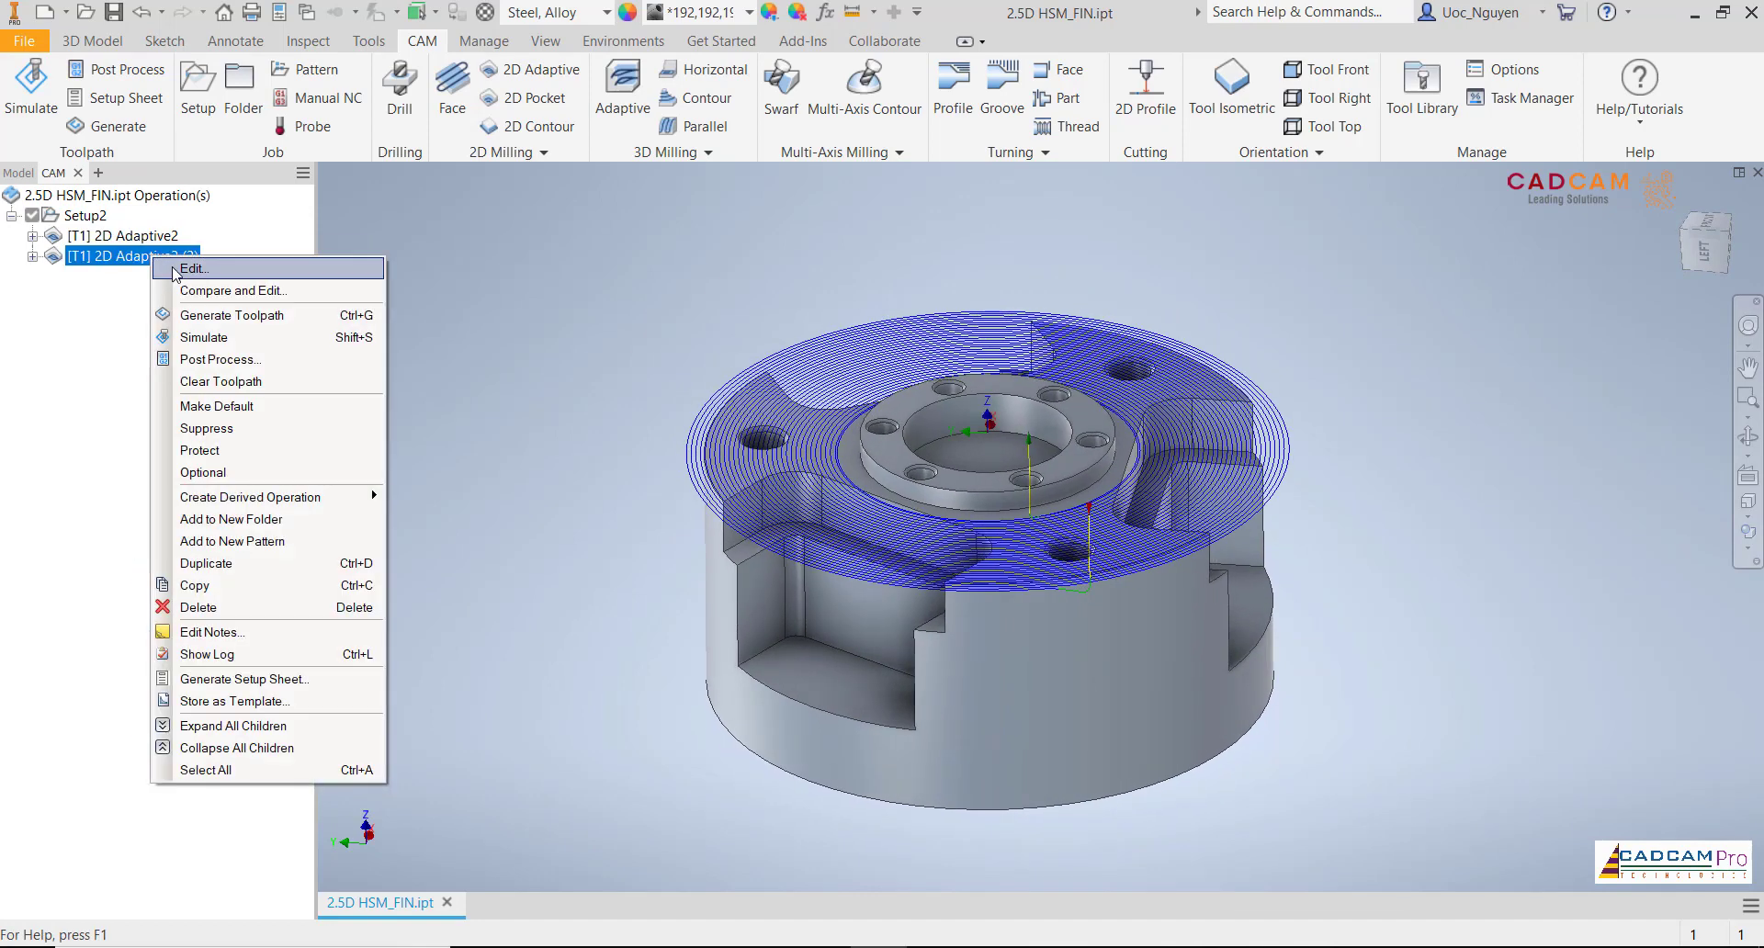
pyautogui.click(180, 268)
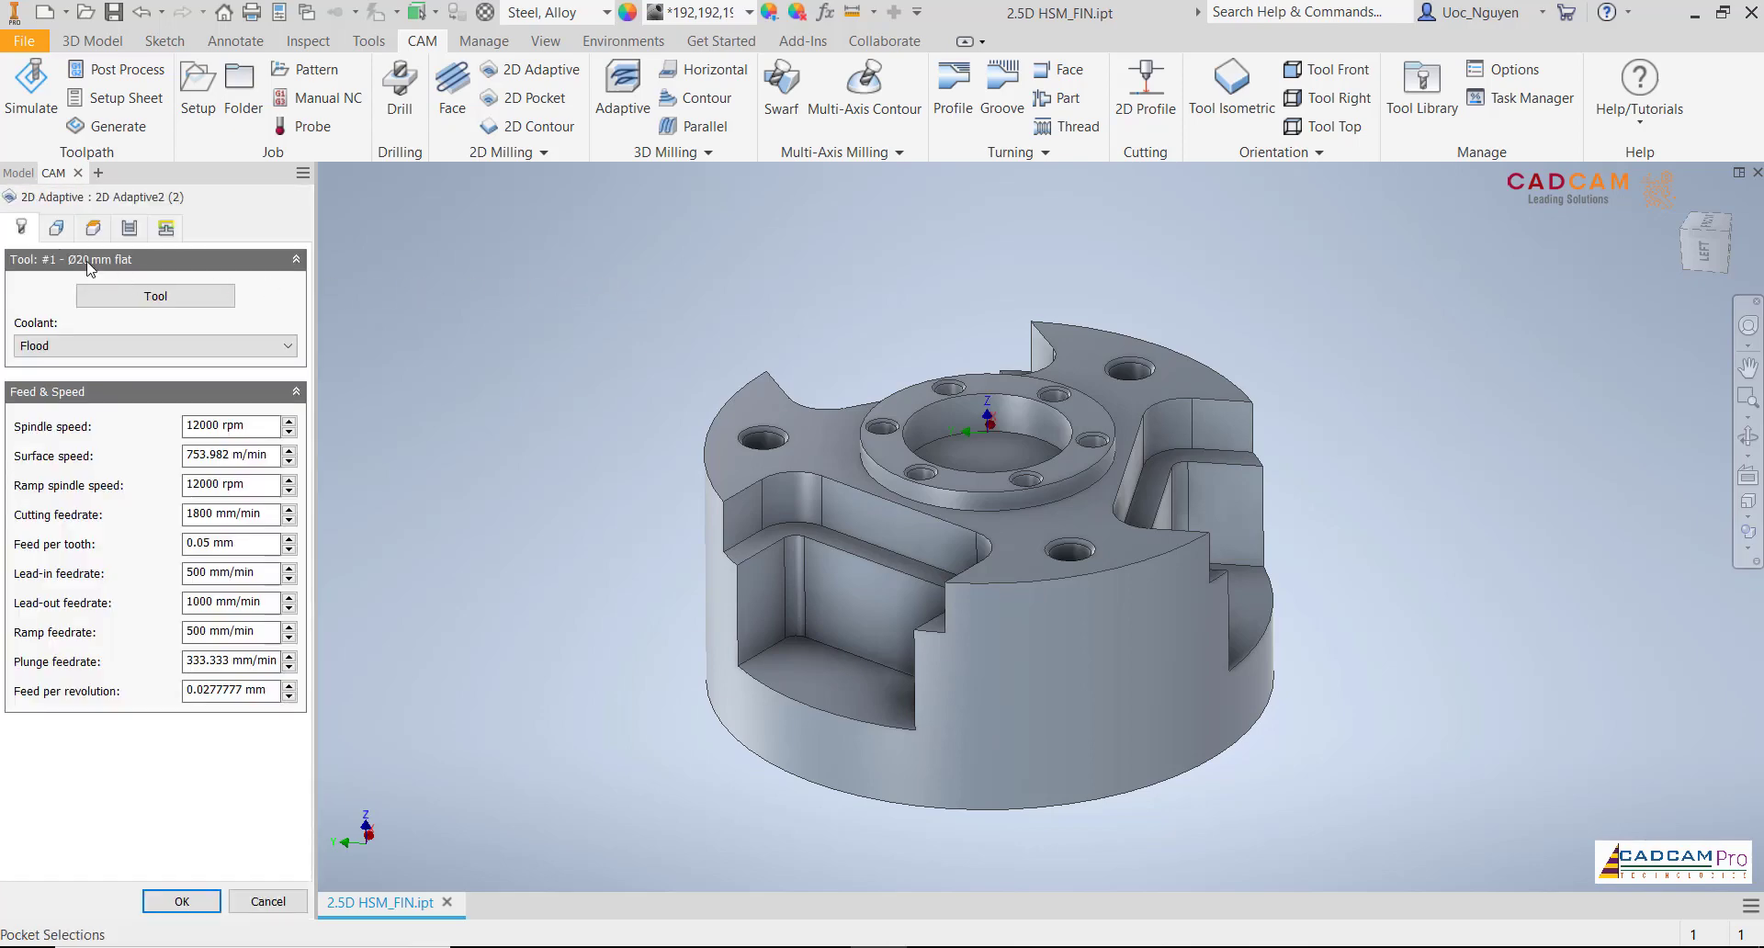
# Replace the copy's pocket selection with the circular floor edge of the central bore
pyautogui.click(55, 233)
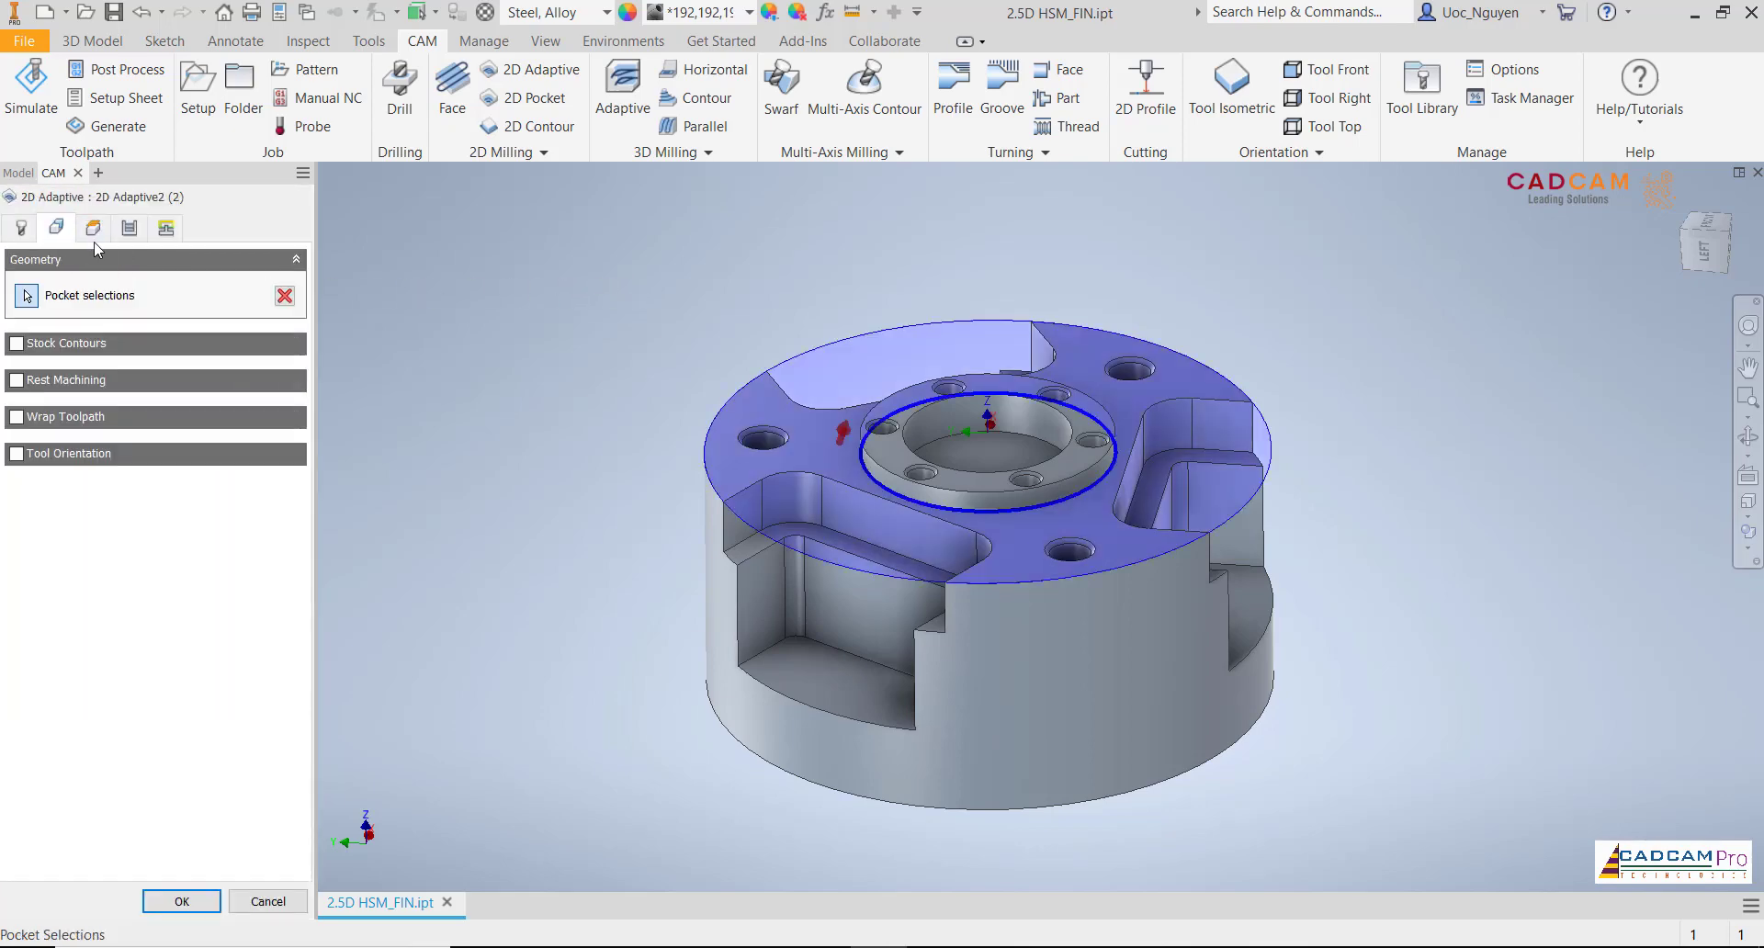
pyautogui.click(284, 296)
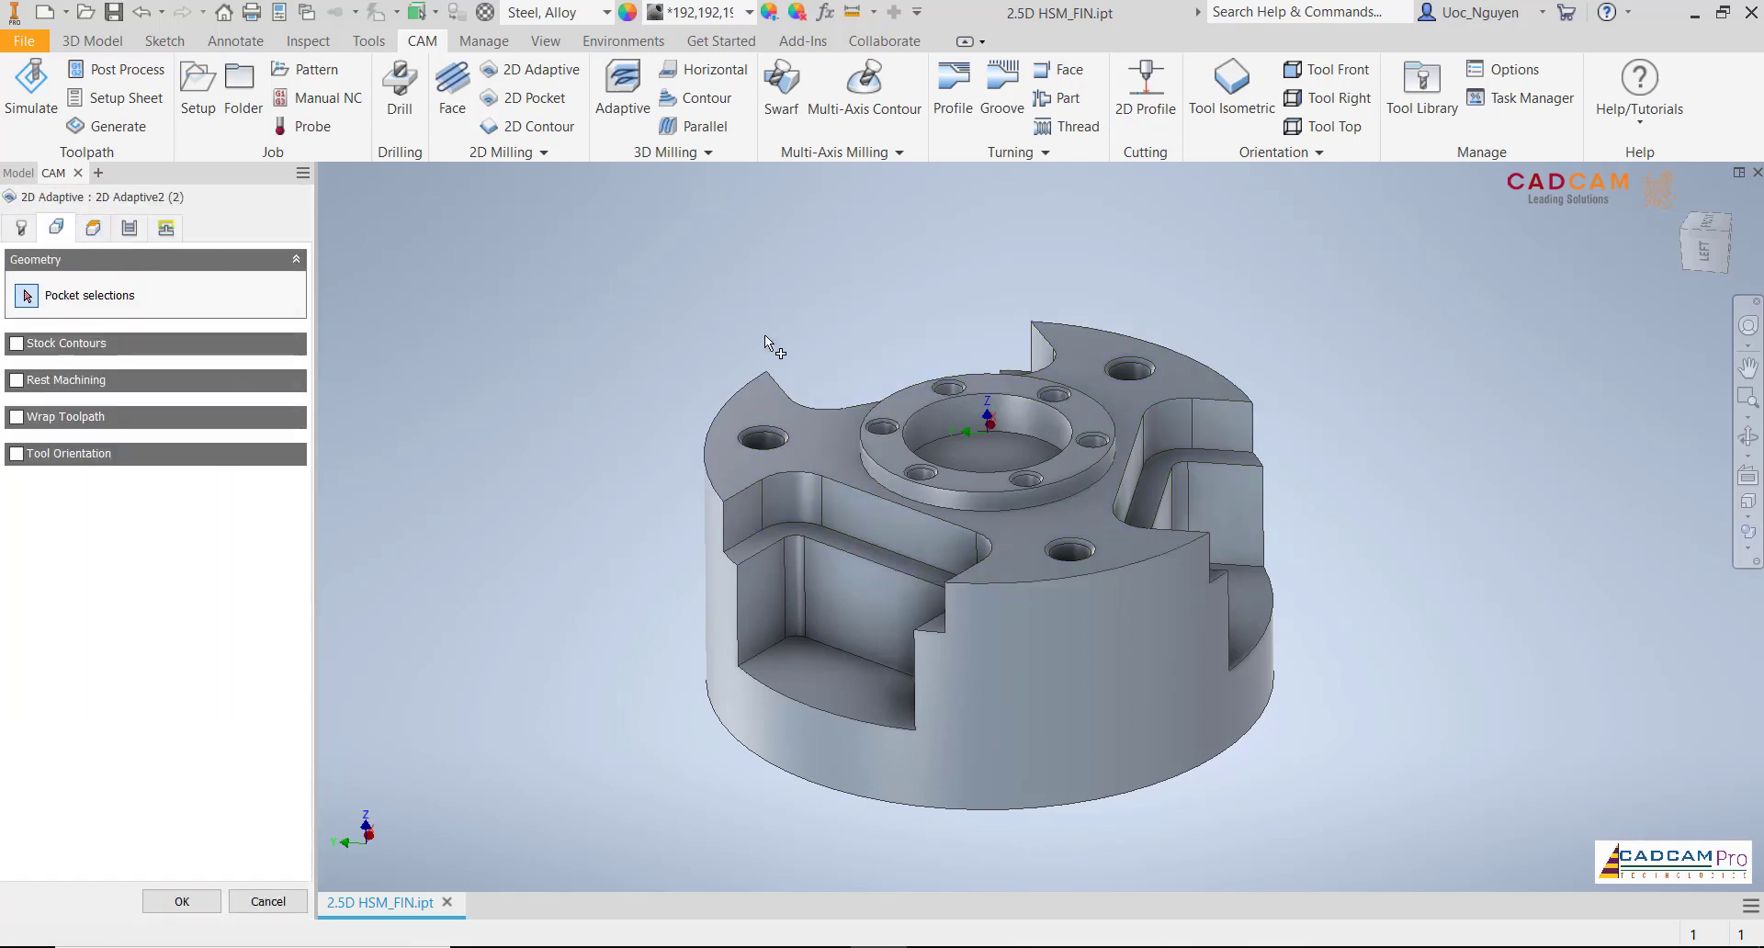
pyautogui.click(930, 441)
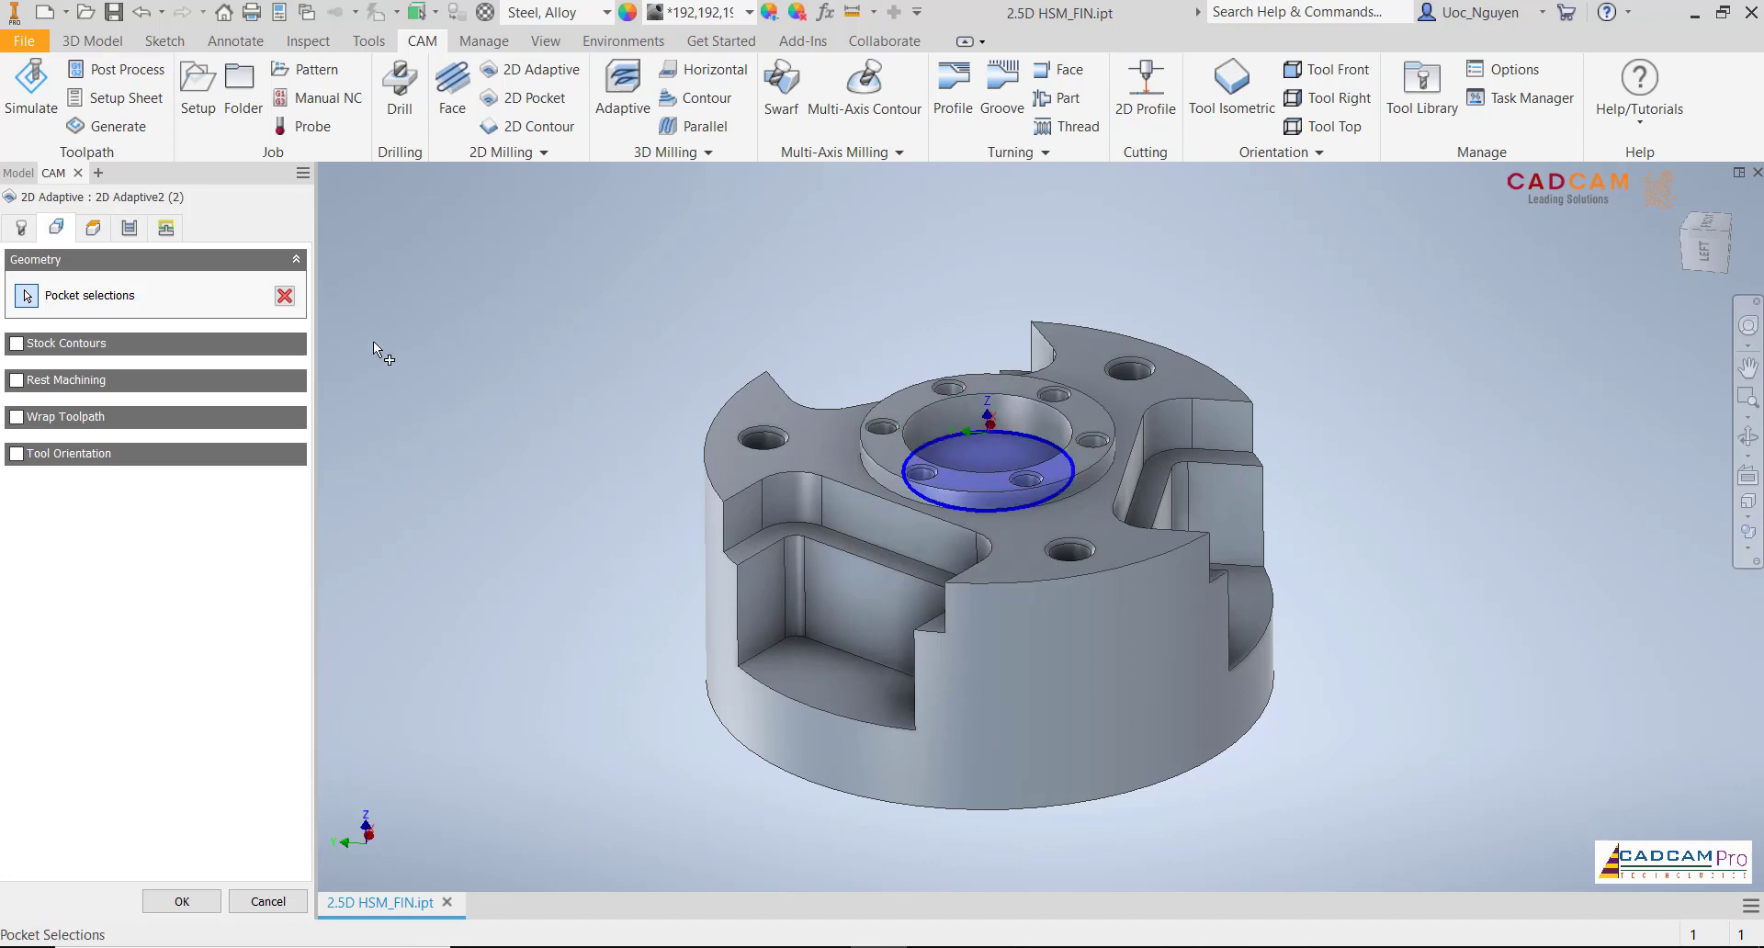
# Check the bore operation's heights, passes and linking settings, accept it and inspect the generated helical toolpath
pyautogui.click(93, 228)
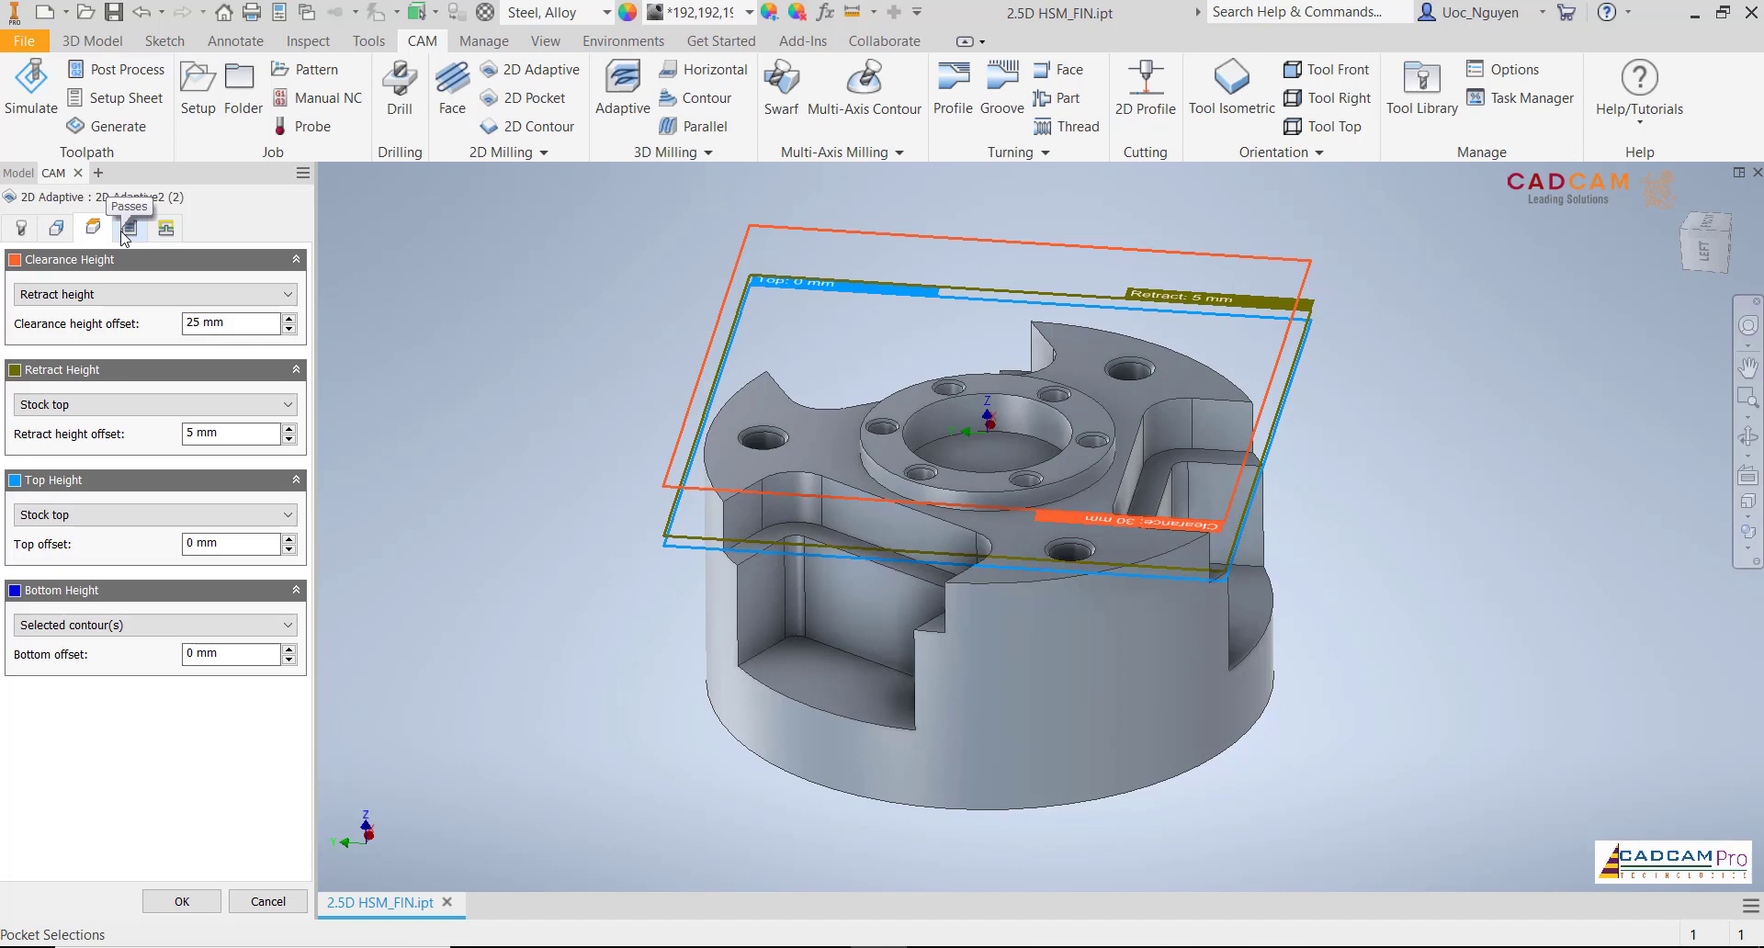
pyautogui.click(126, 231)
pyautogui.click(166, 232)
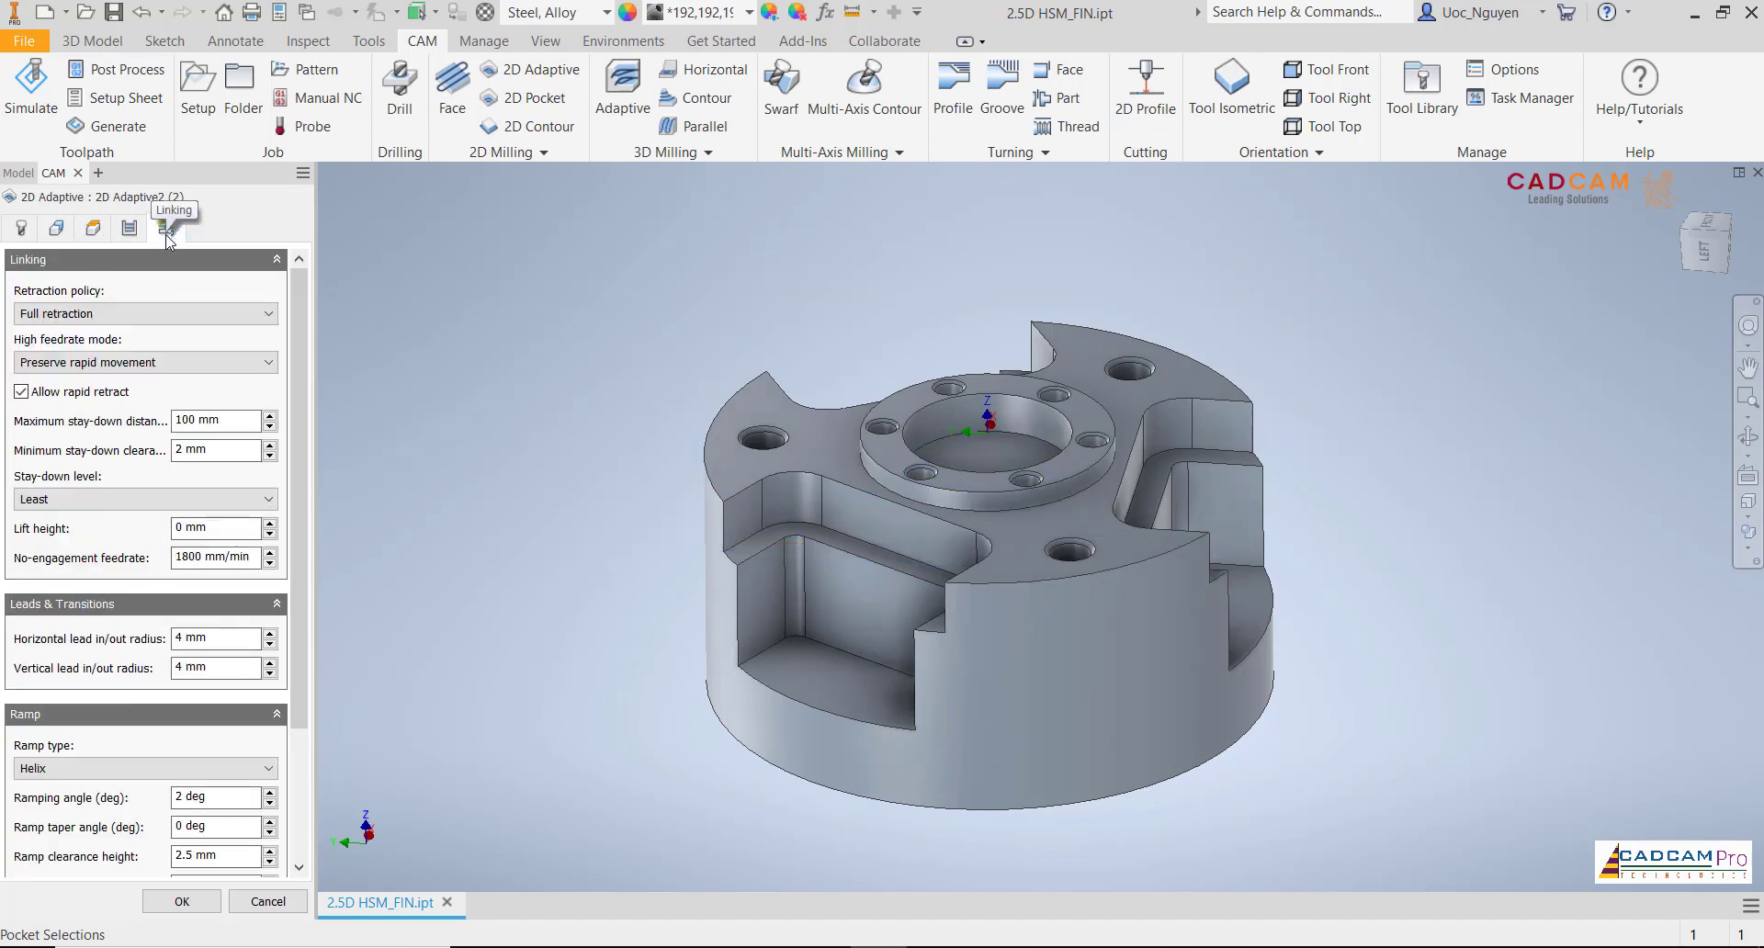
pyautogui.moveTo(297, 375); pyautogui.dragTo(303, 530)
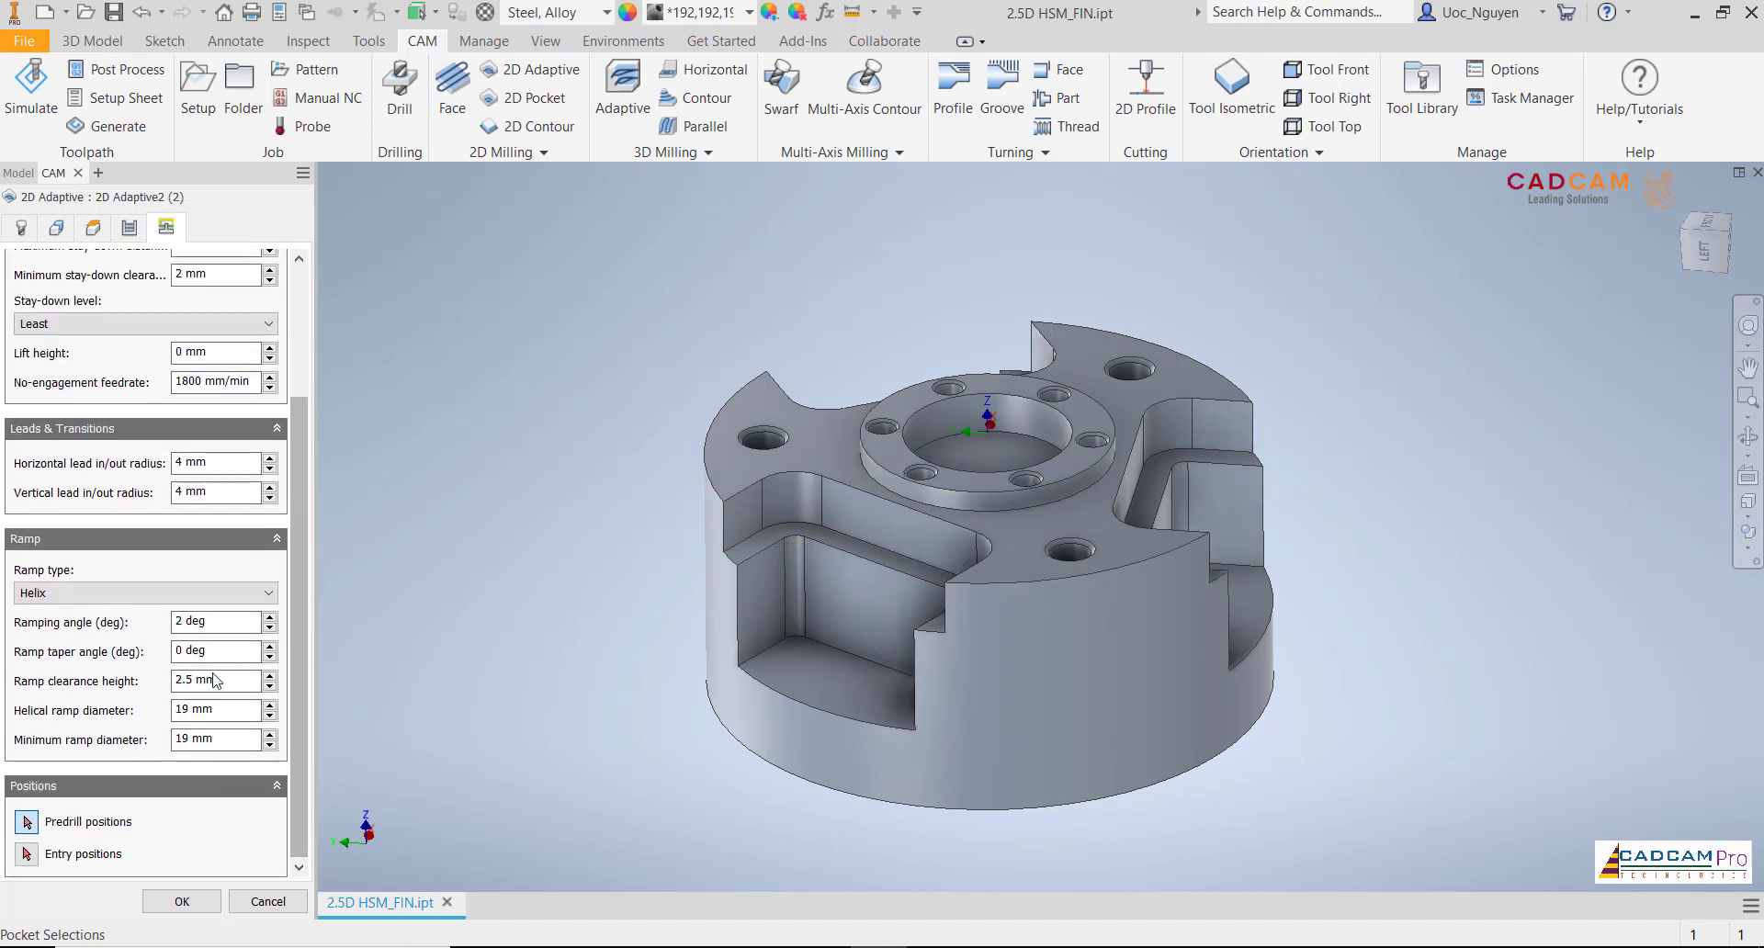
pyautogui.click(182, 901)
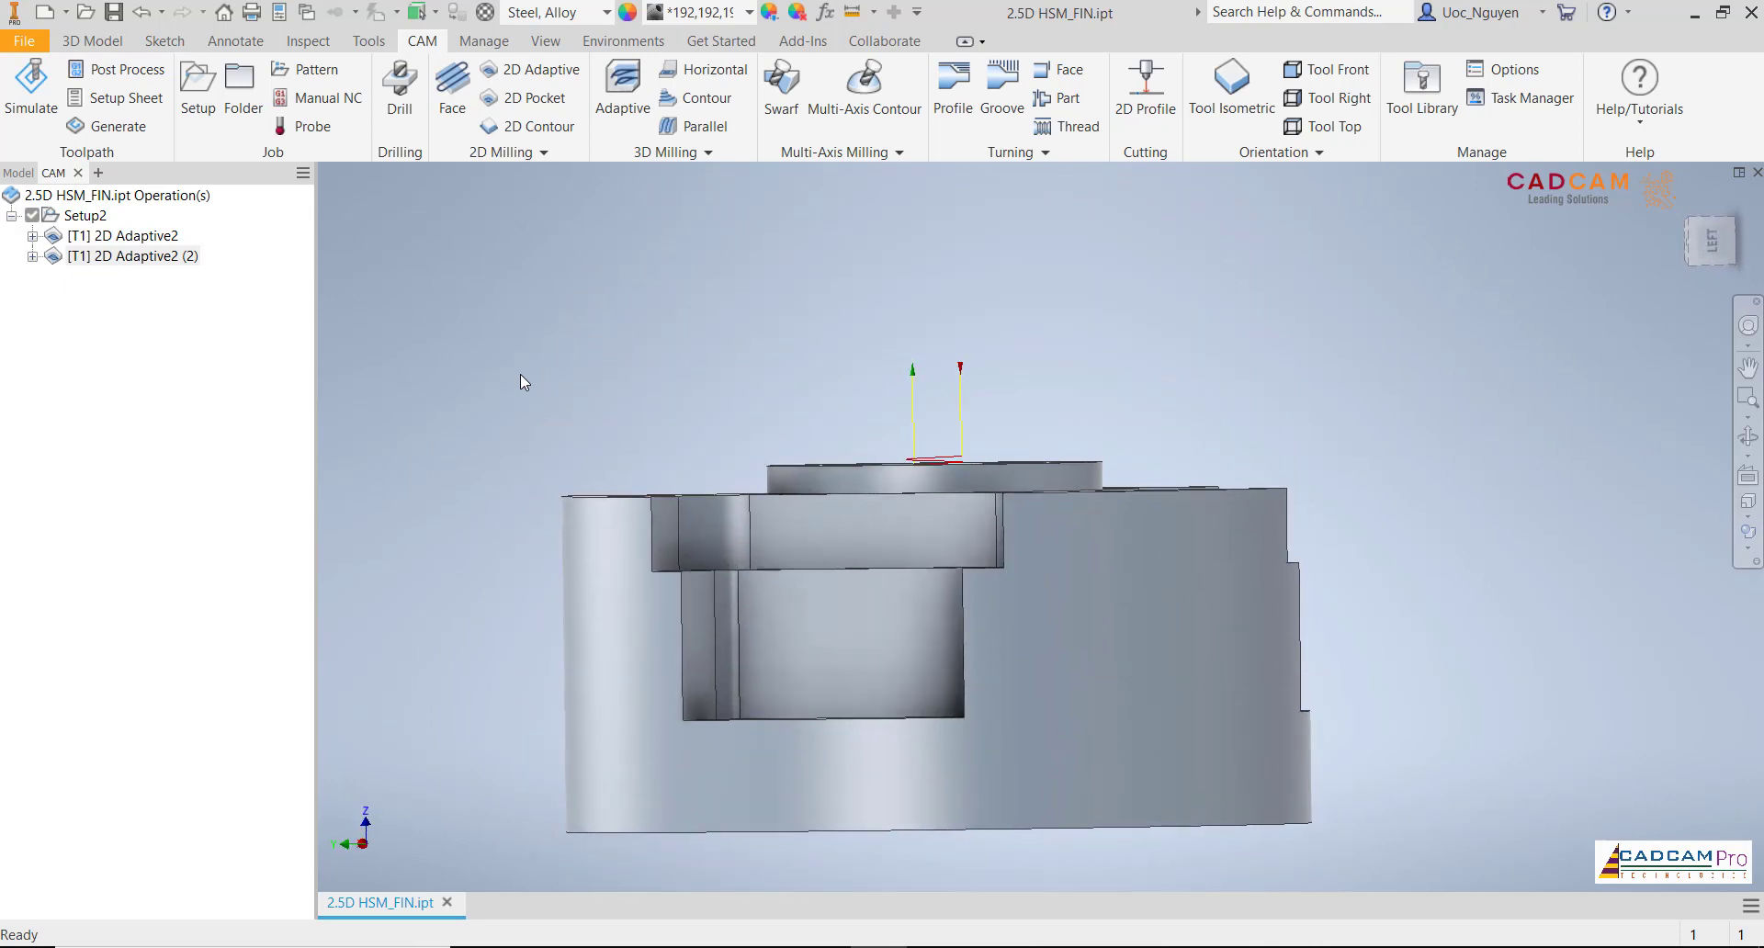
pyautogui.scroll(5, 1028, 446)
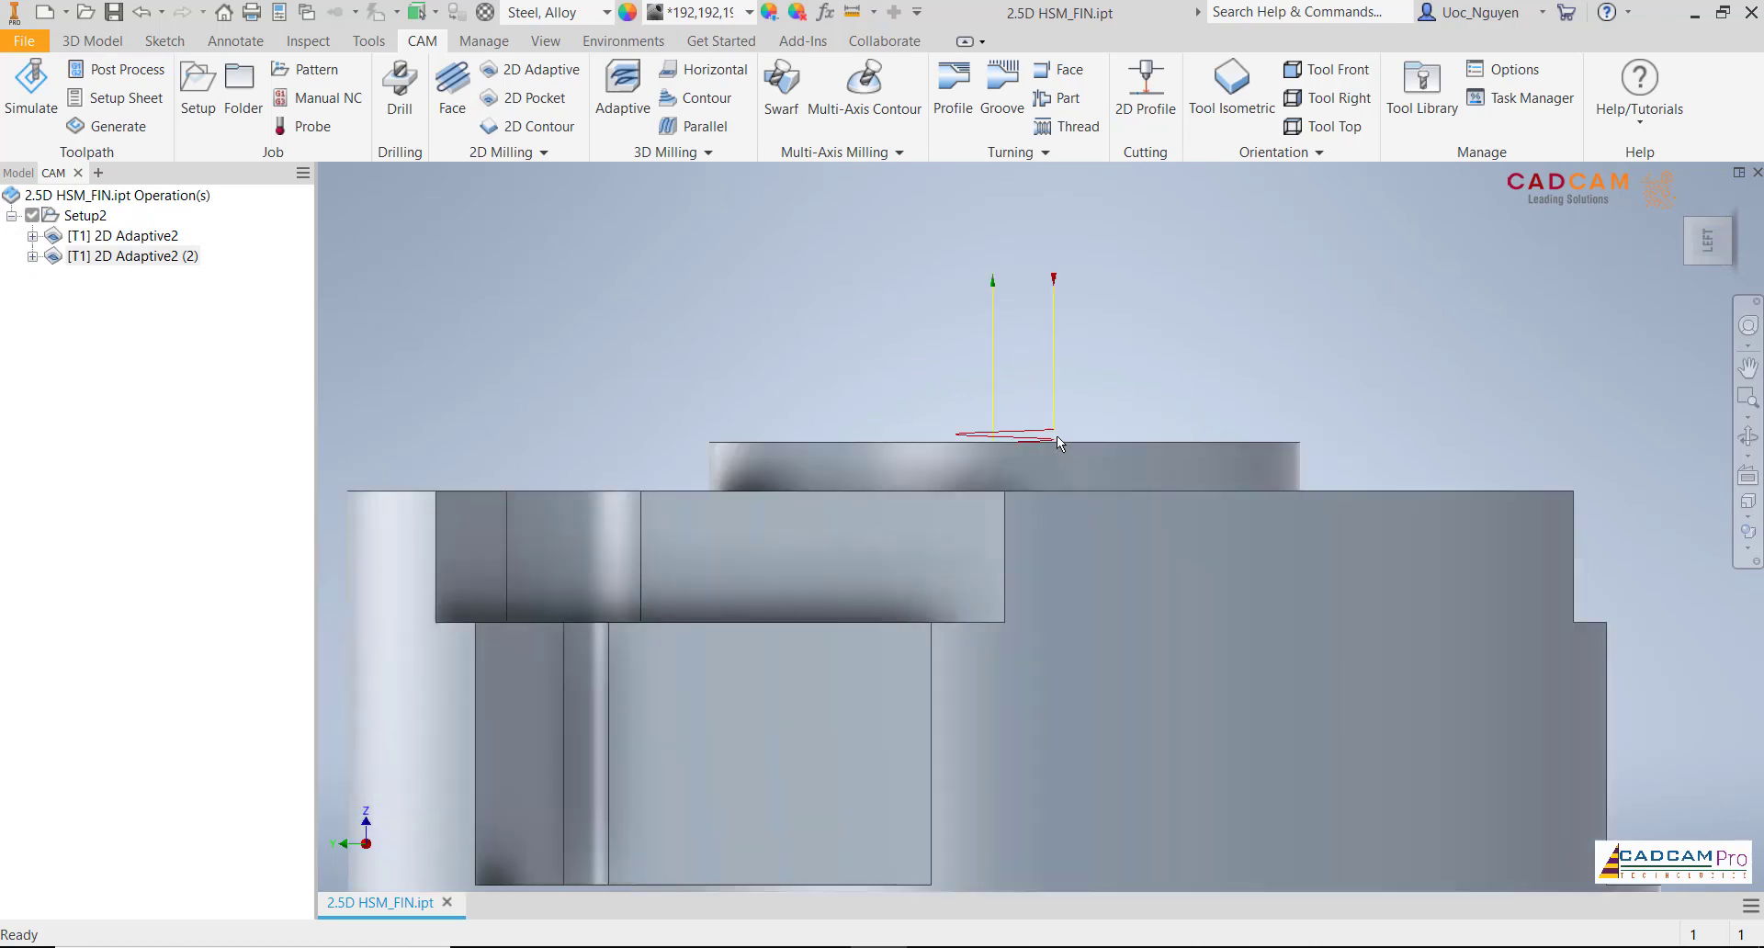
pyautogui.scroll(-5, 1055, 424)
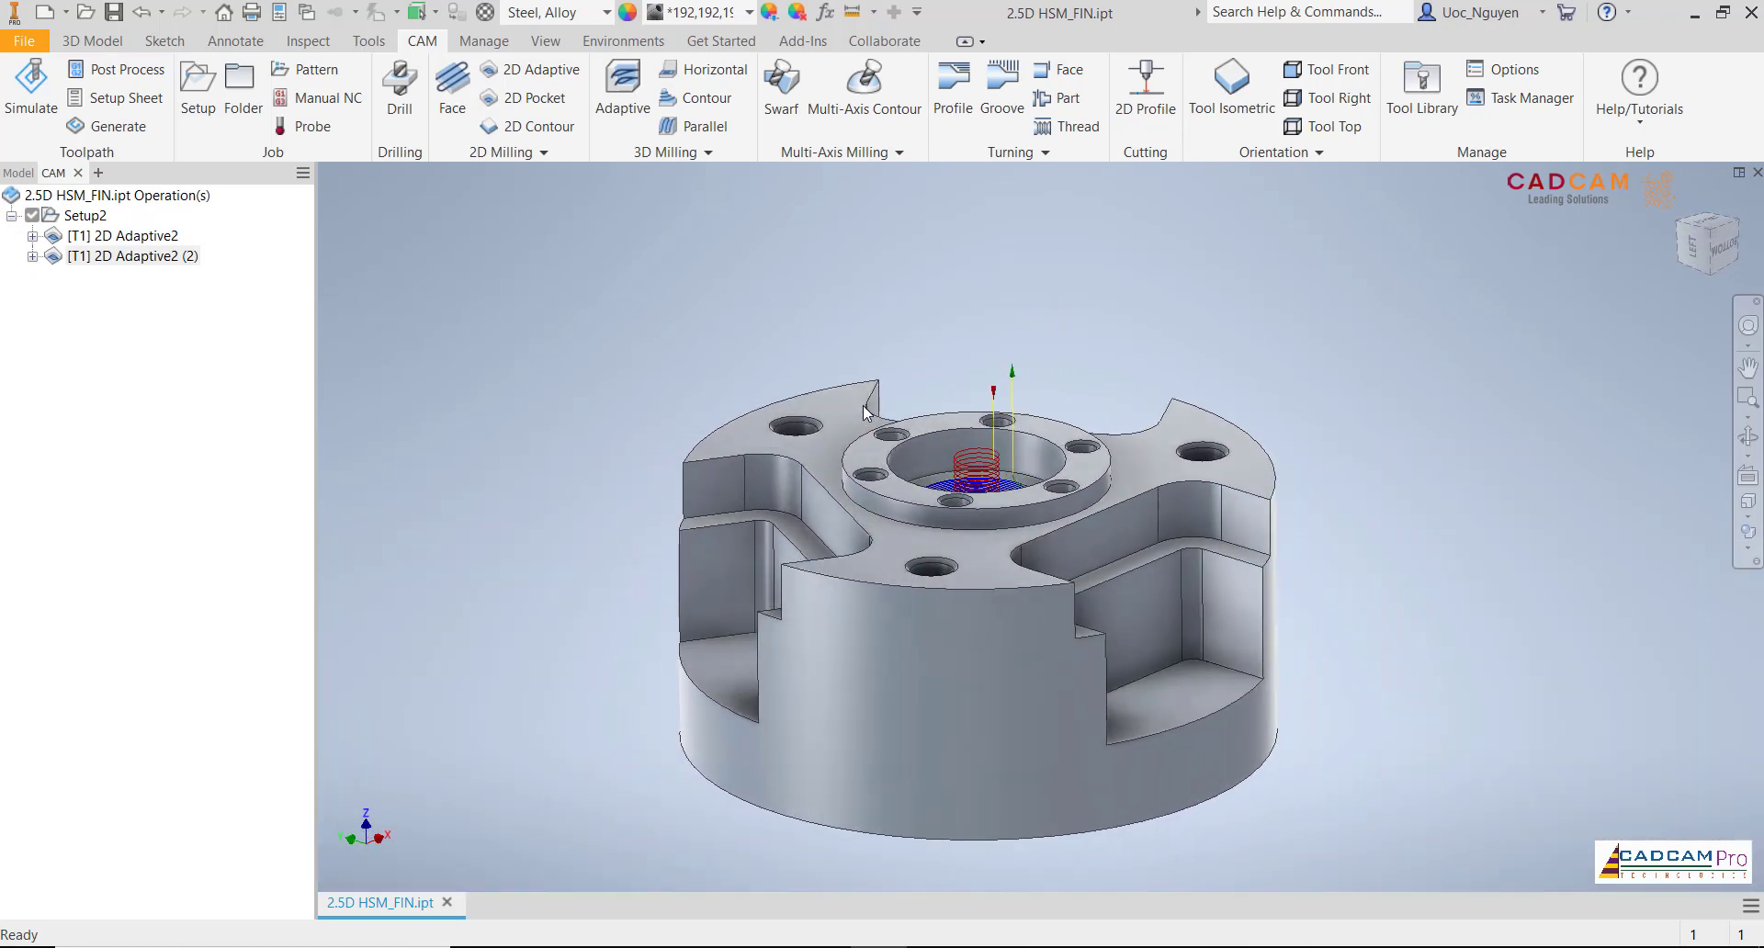
# Duplicate the central bore's 2D Adaptive operation and open the new copy for editing
pyautogui.rightClick(158, 261)
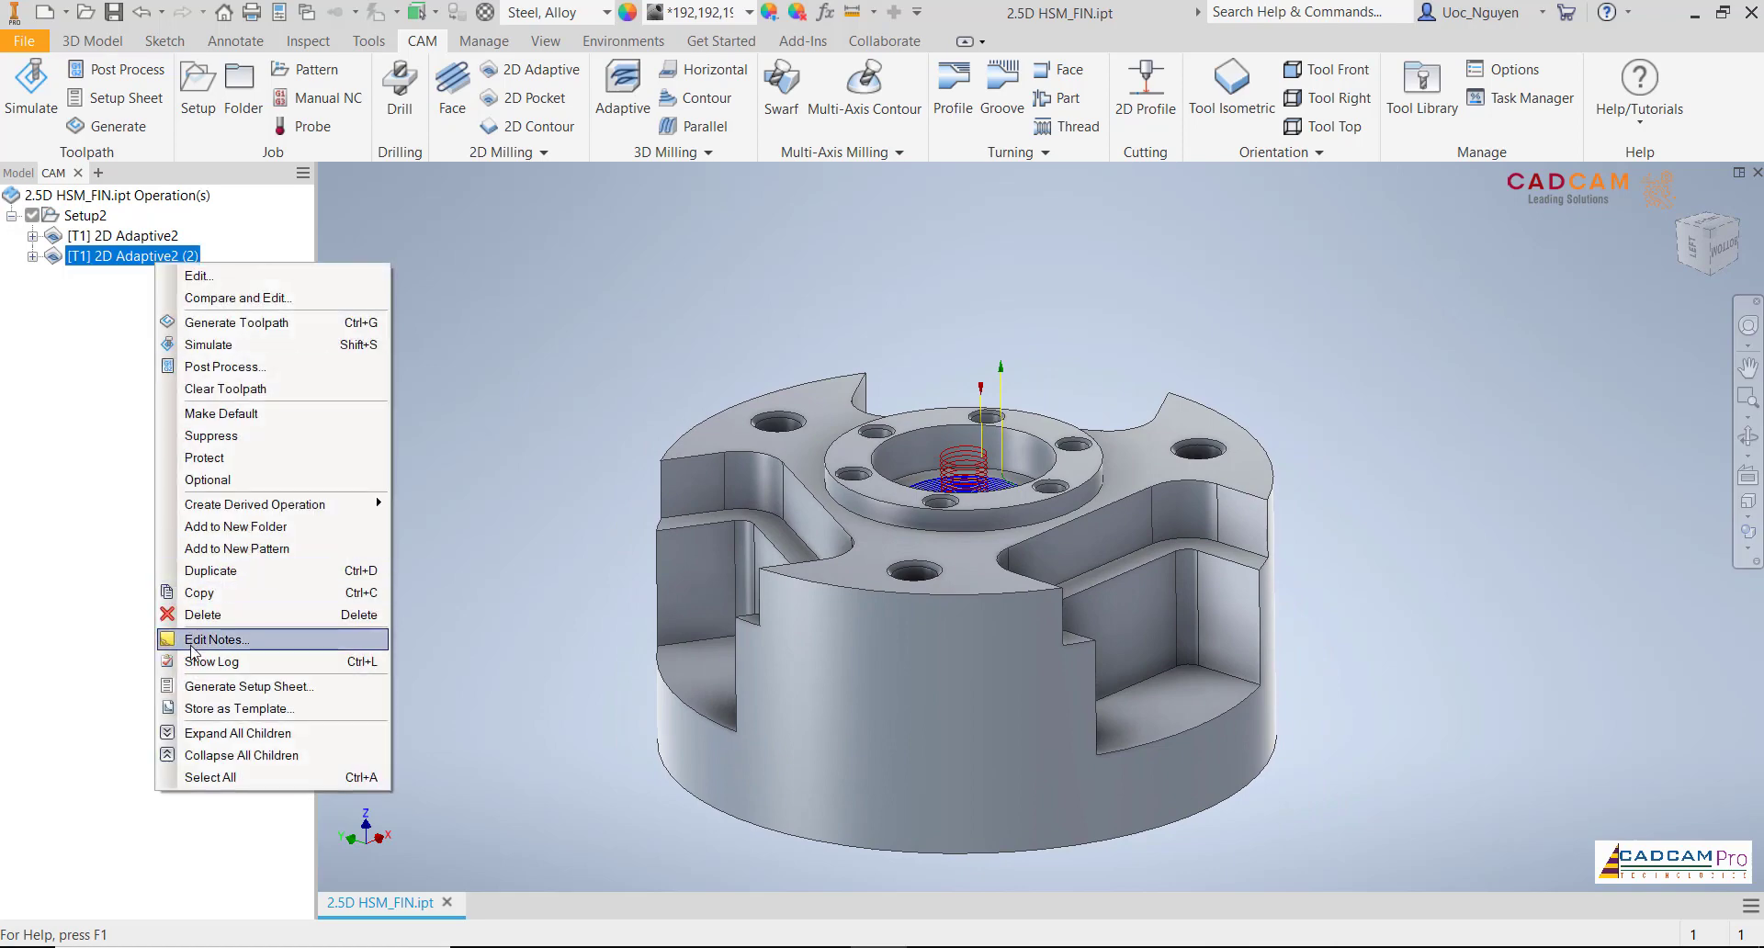
pyautogui.click(209, 571)
pyautogui.rightClick(156, 286)
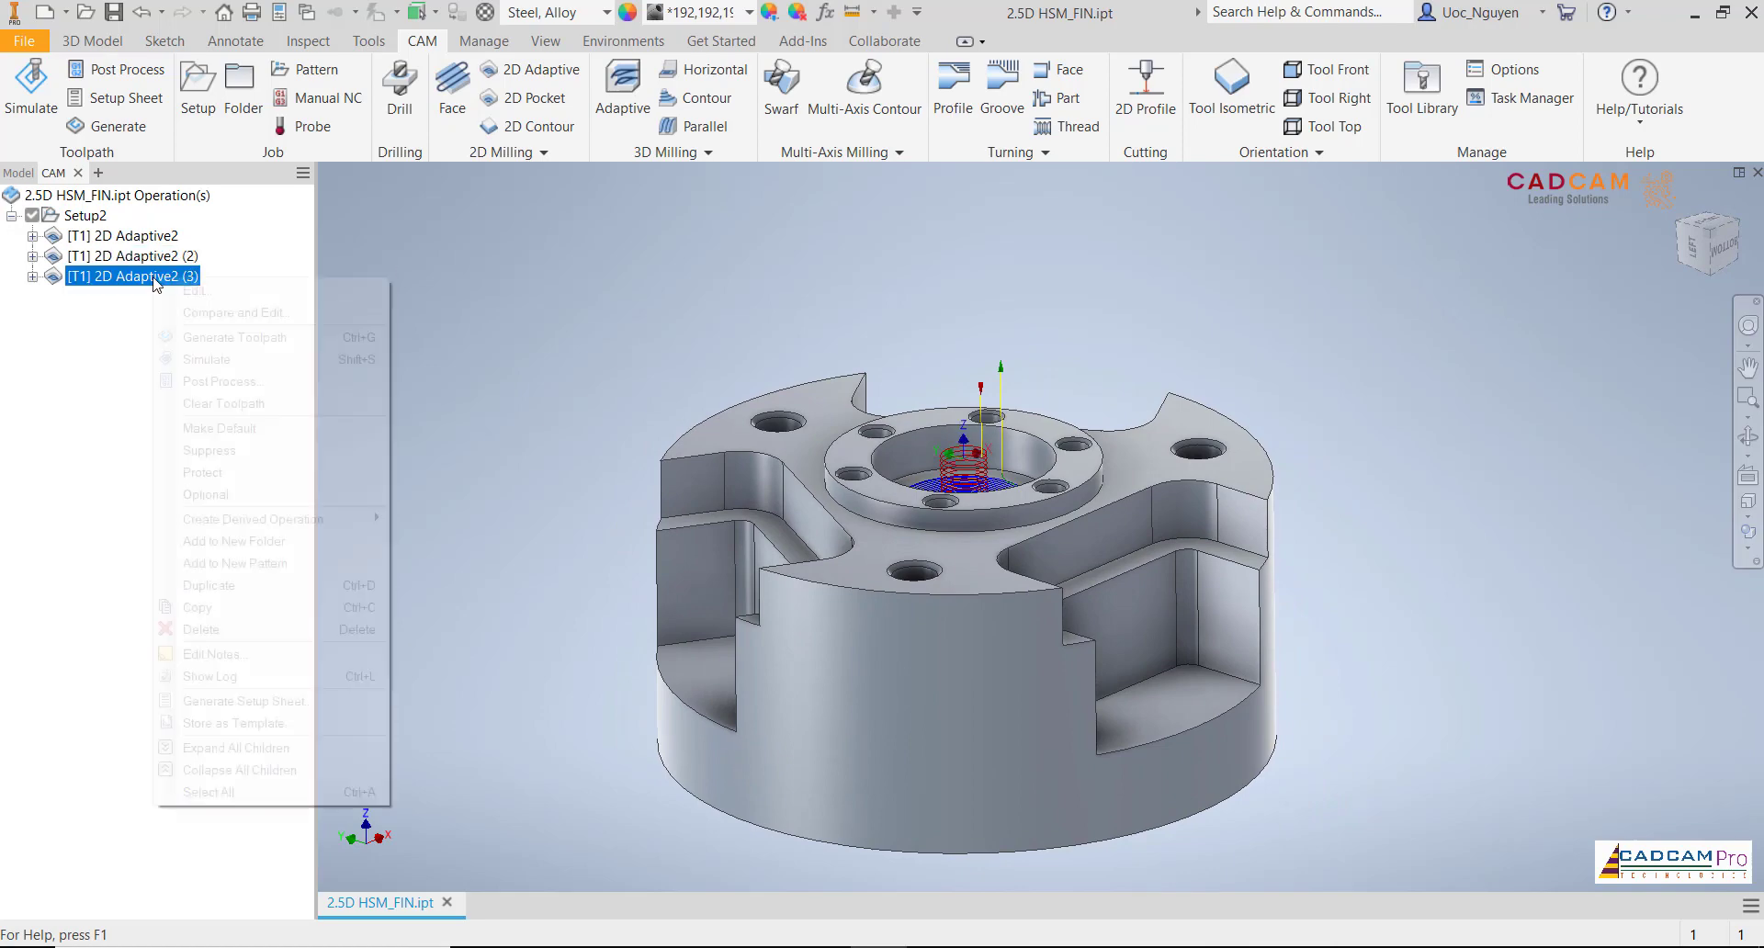
pyautogui.click(184, 288)
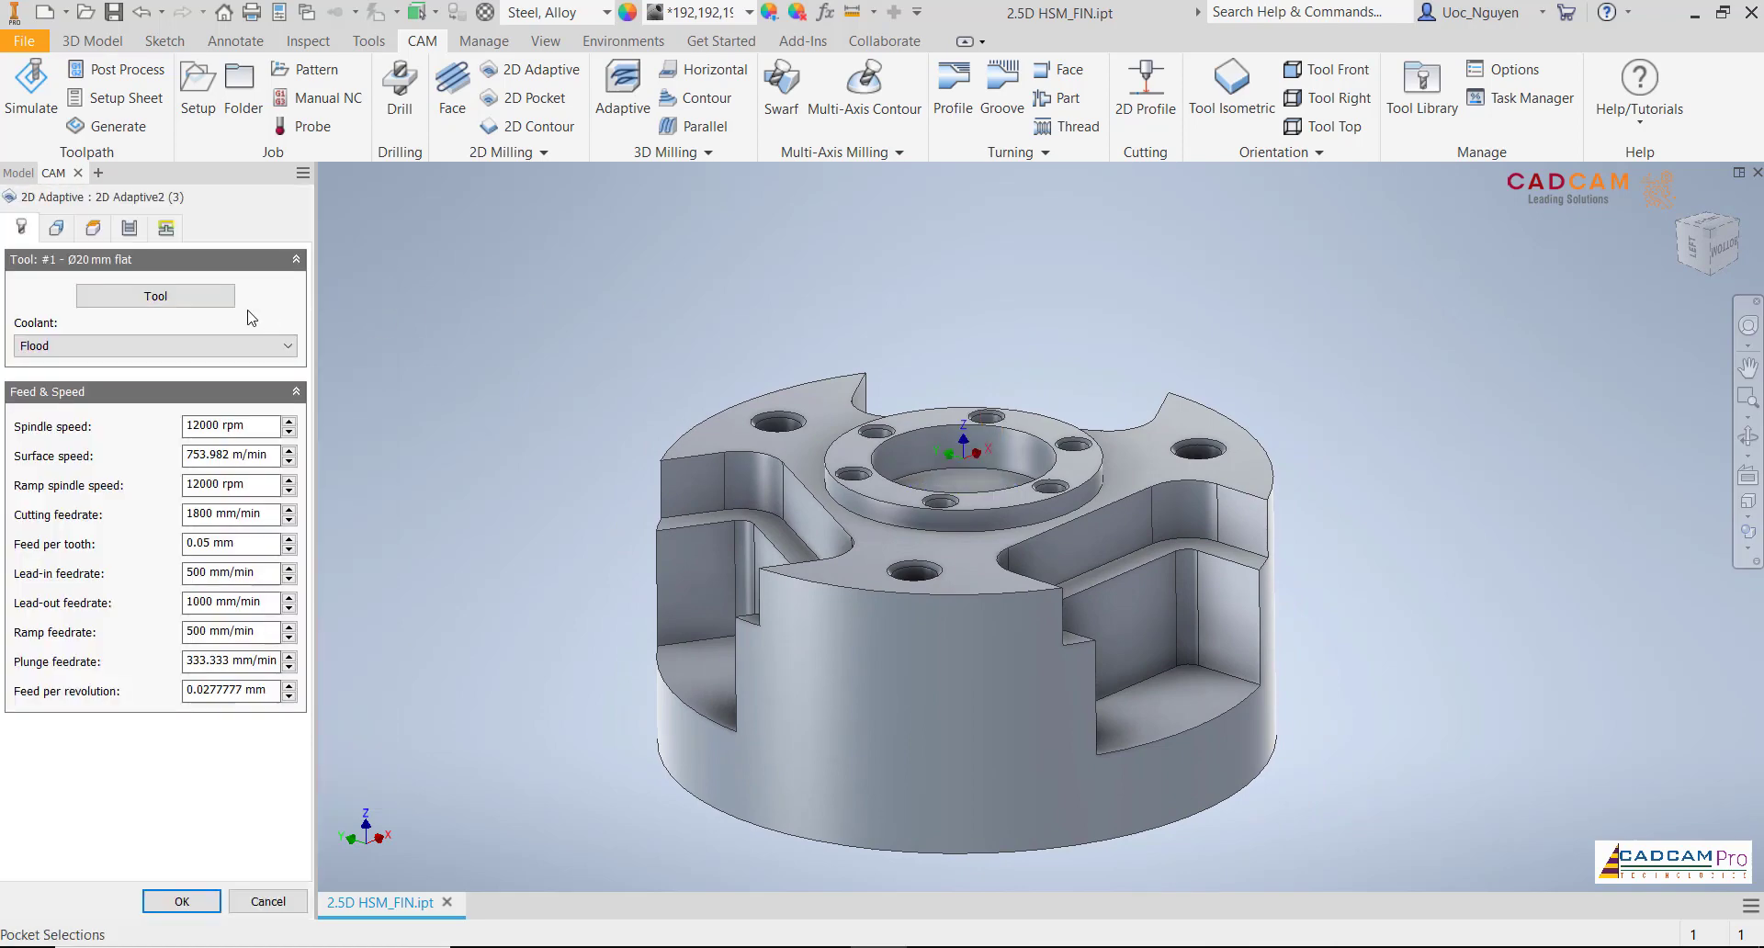
# Replace the copy's bore selection with the upper step edges of the three side pockets
pyautogui.click(56, 227)
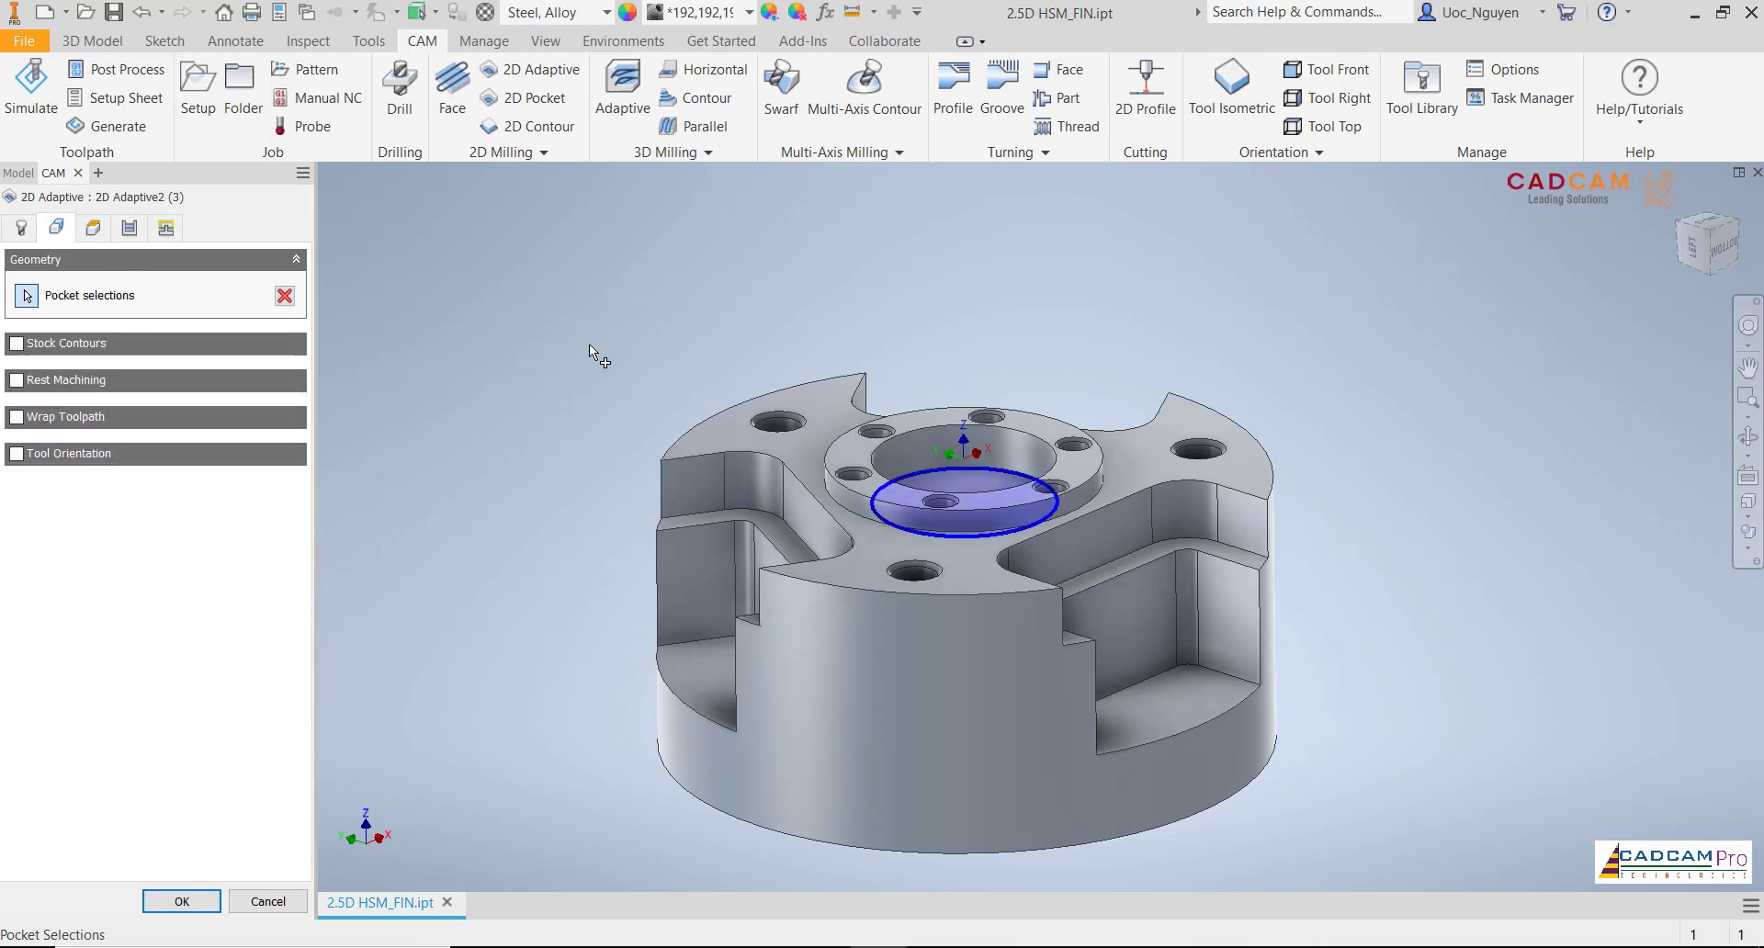
pyautogui.click(285, 295)
pyautogui.keyDown('shift'); pyautogui.moveTo(562, 300); pyautogui.dragTo(870, 553, button='middle'); pyautogui.keyUp('shift')
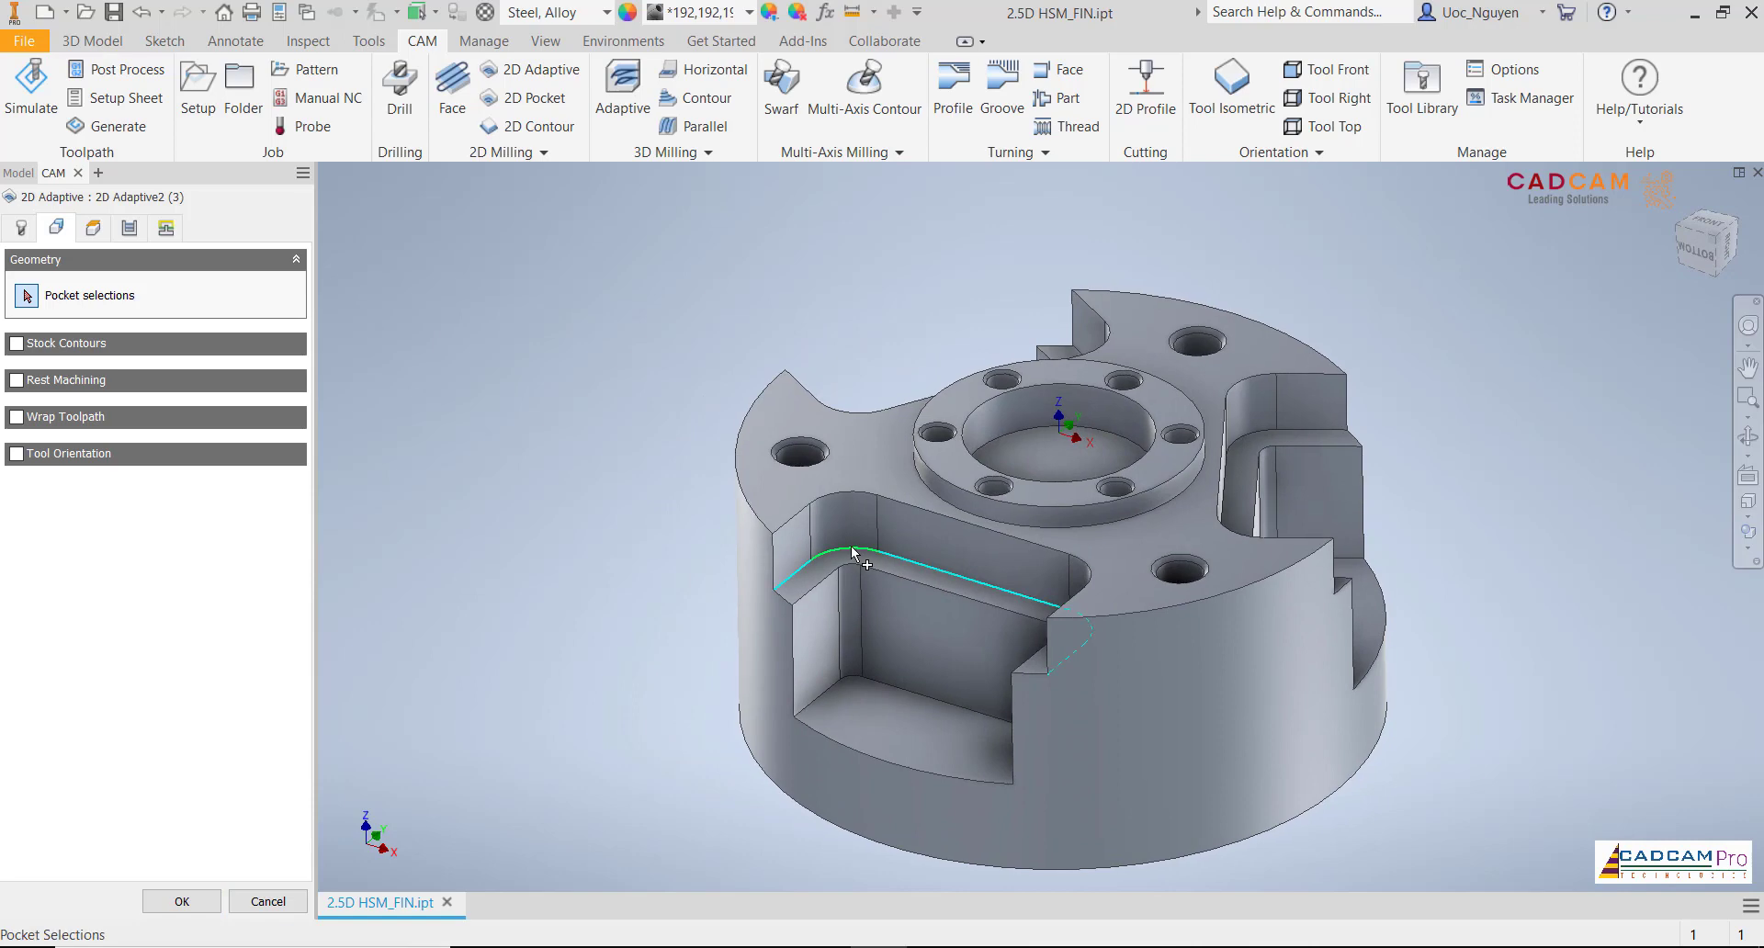
pyautogui.click(851, 547)
pyautogui.keyDown('shift'); pyautogui.moveTo(565, 566); pyautogui.dragTo(901, 557, button='middle'); pyautogui.keyUp('shift')
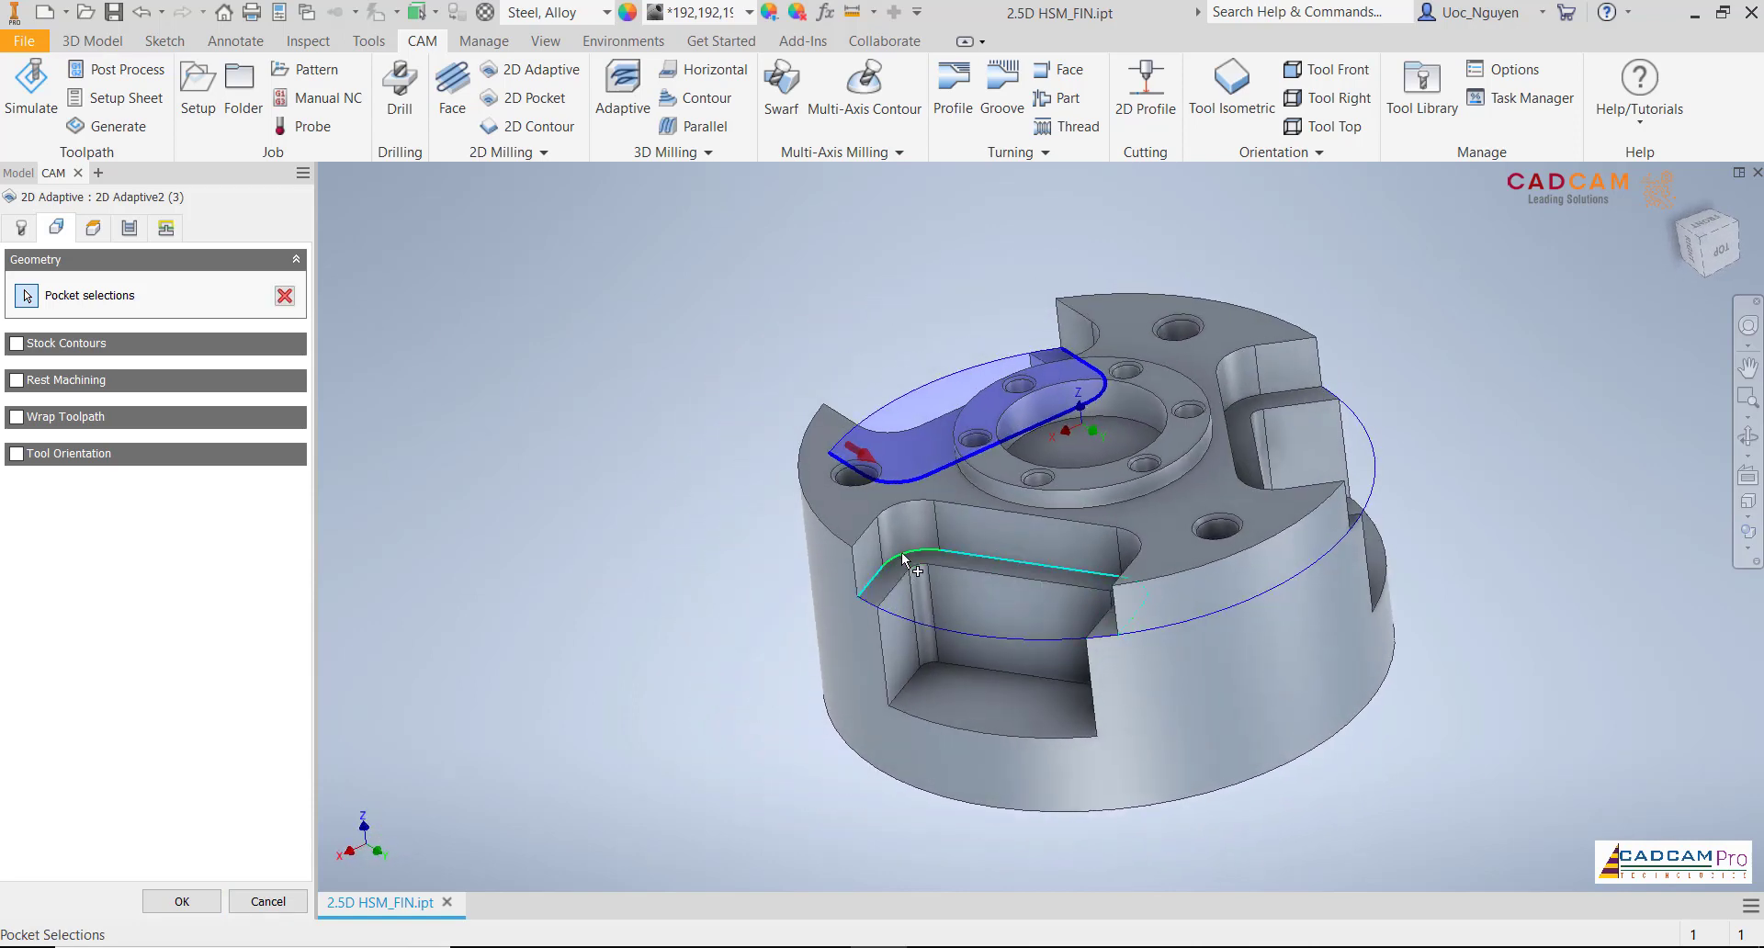
pyautogui.click(939, 556)
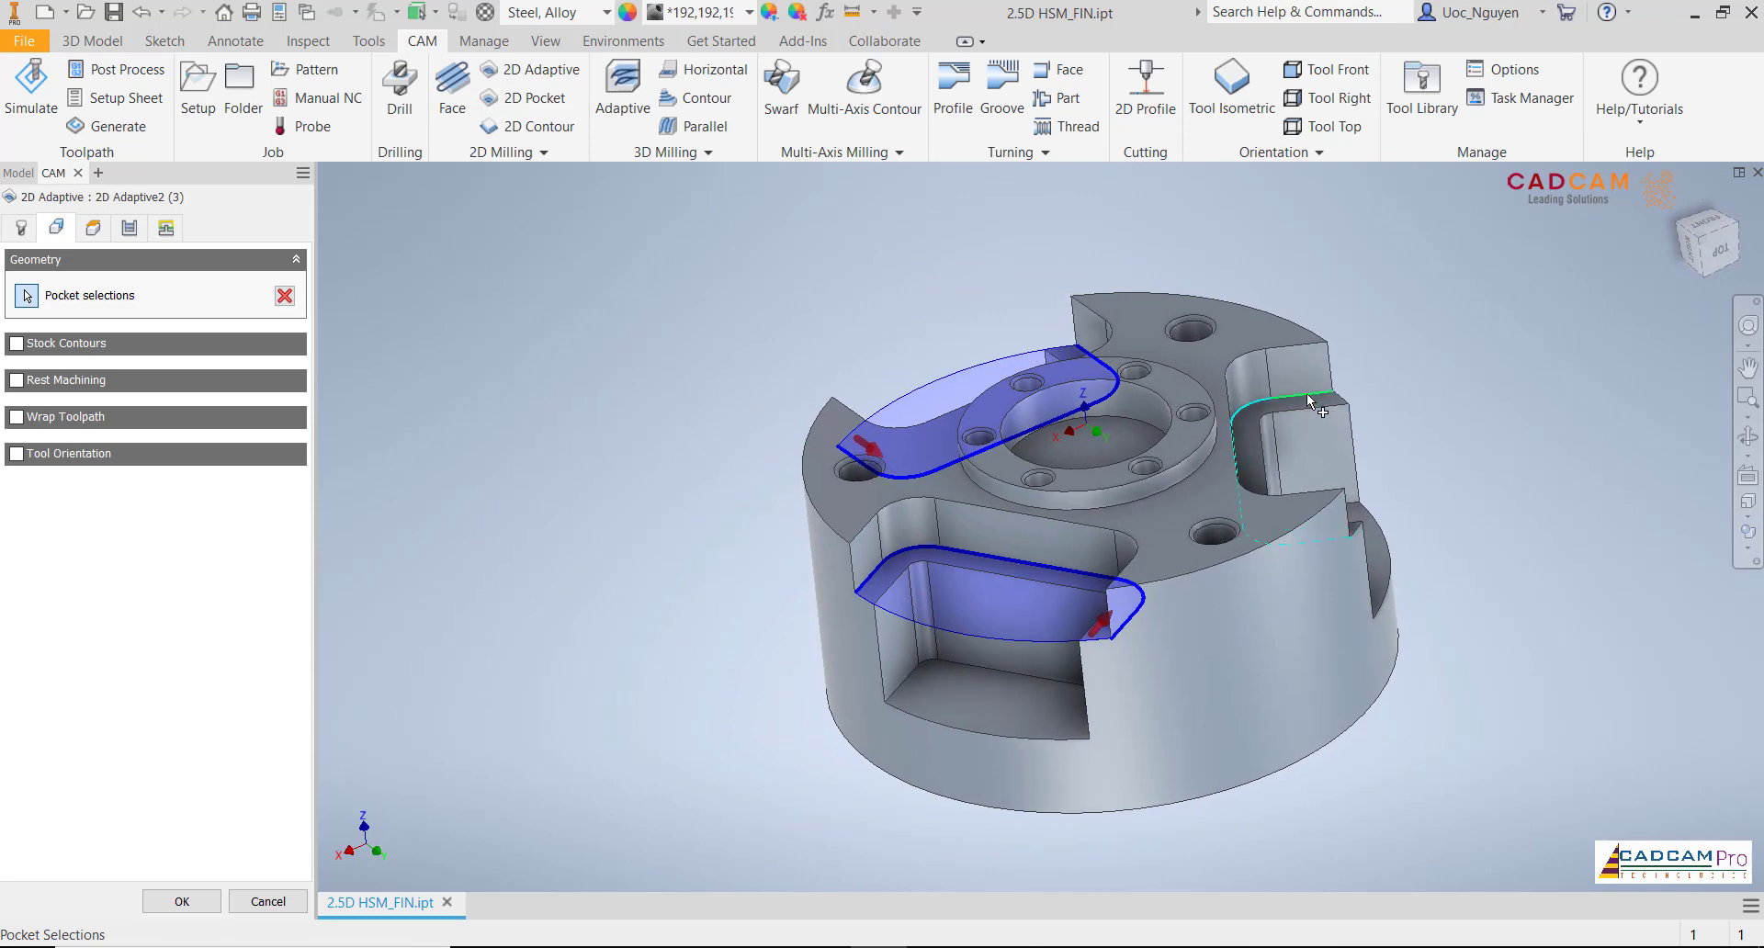
pyautogui.click(1311, 404)
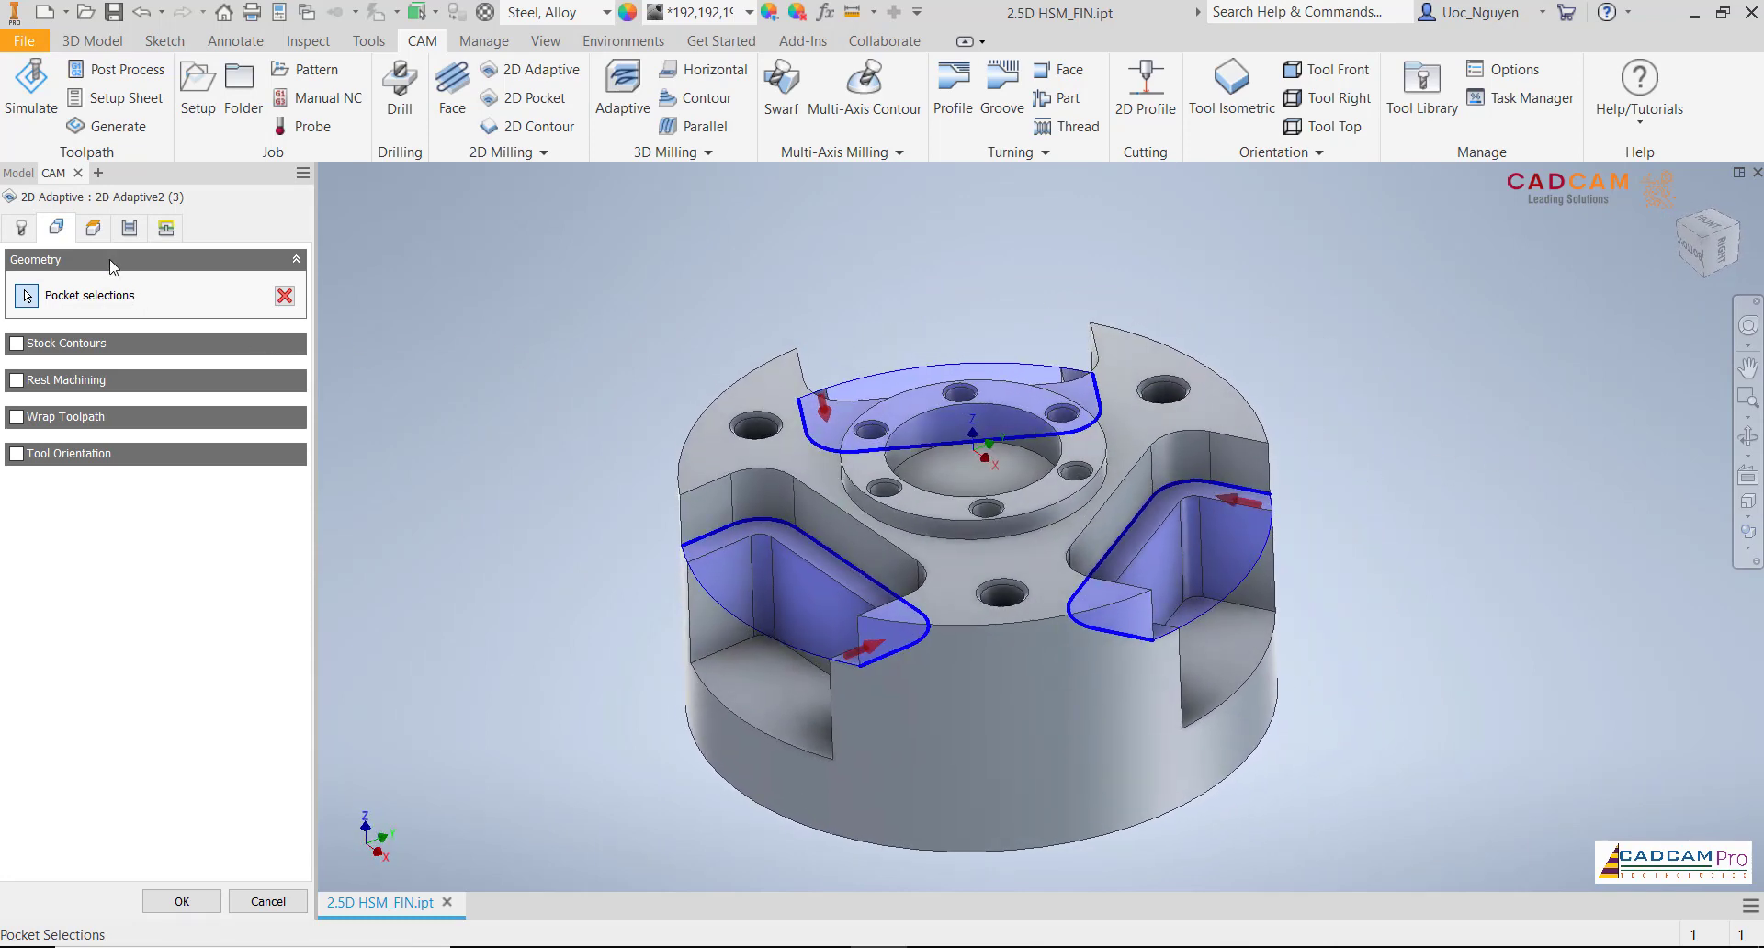
# Set the operation's top height reference to Selection, using the part's flat upper face surrounding the raised central ring
pyautogui.click(93, 228)
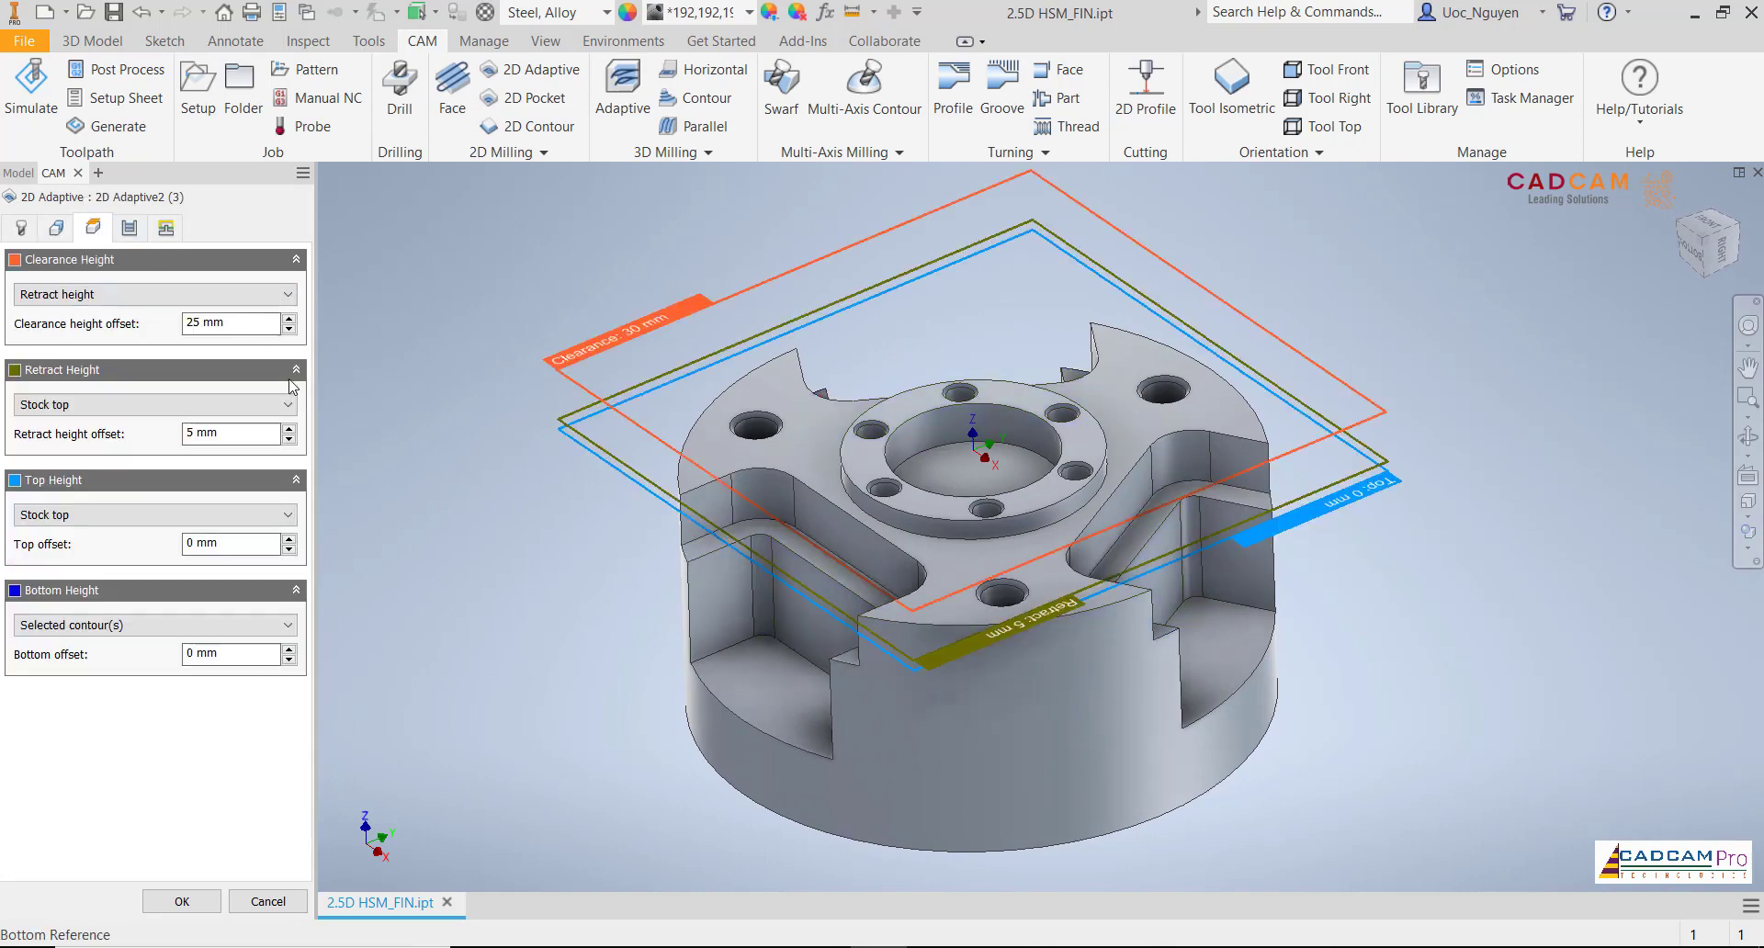
pyautogui.click(147, 526)
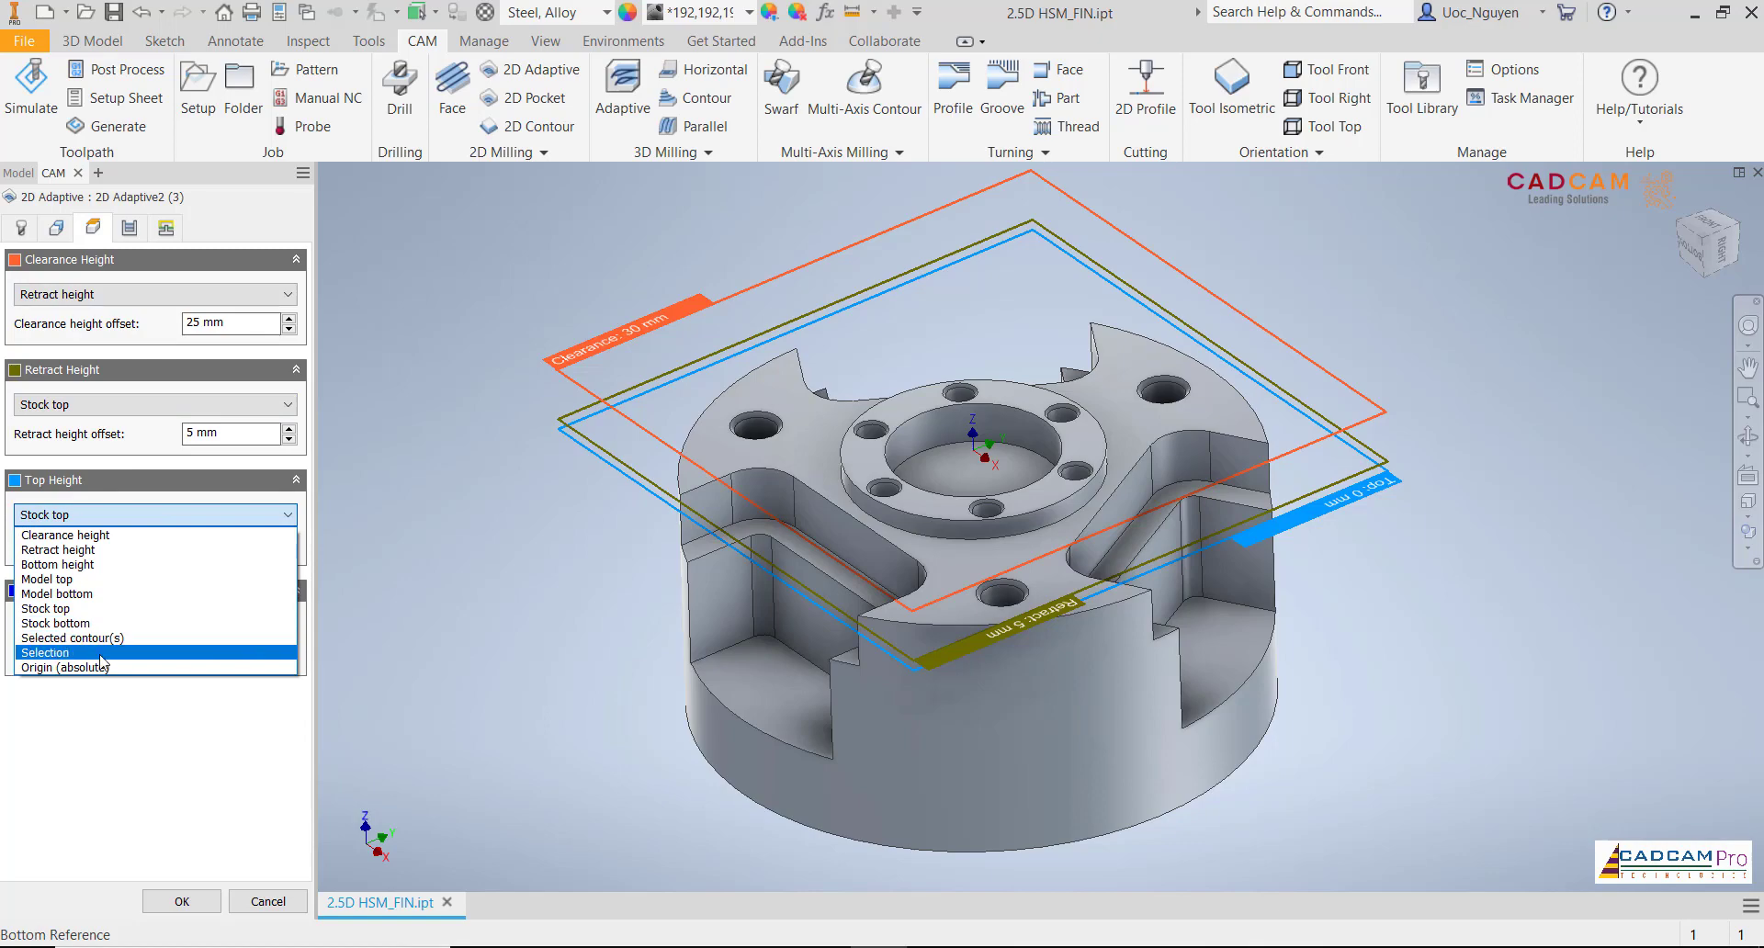
pyautogui.press('Escape')
pyautogui.scroll(-3, 551, 738)
pyautogui.keyDown('shift'); pyautogui.moveTo(588, 733); pyautogui.dragTo(581, 637, button='middle'); pyautogui.keyUp('shift')
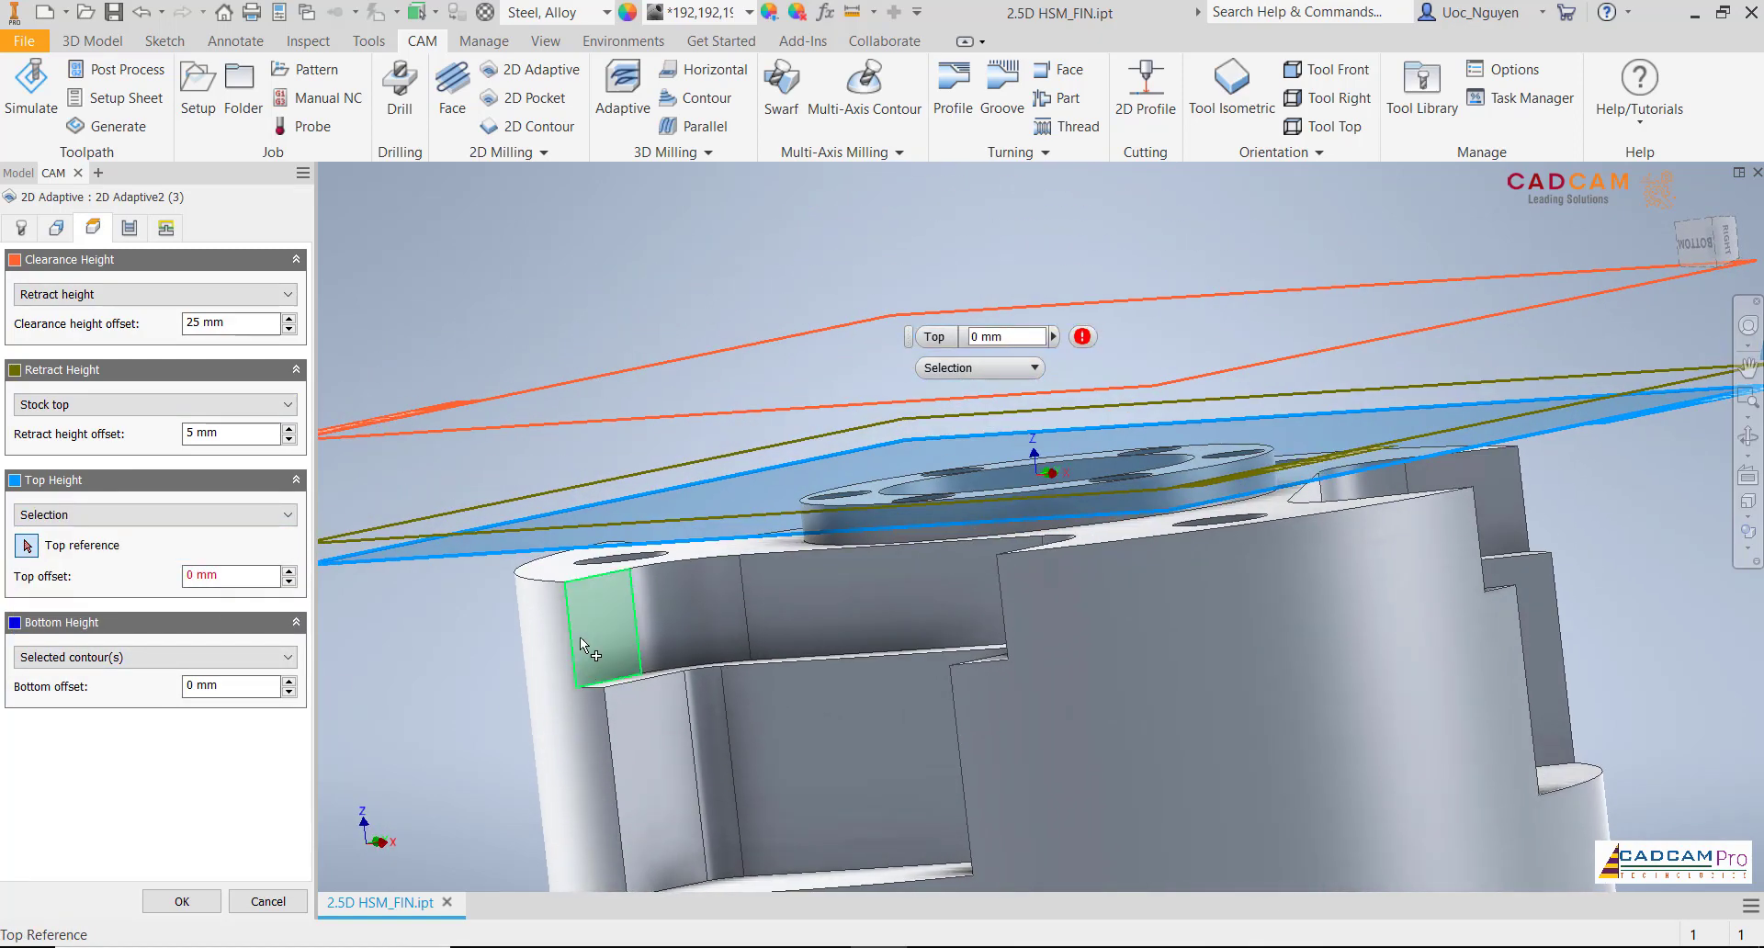
pyautogui.click(559, 571)
pyautogui.scroll(5, 432, 624)
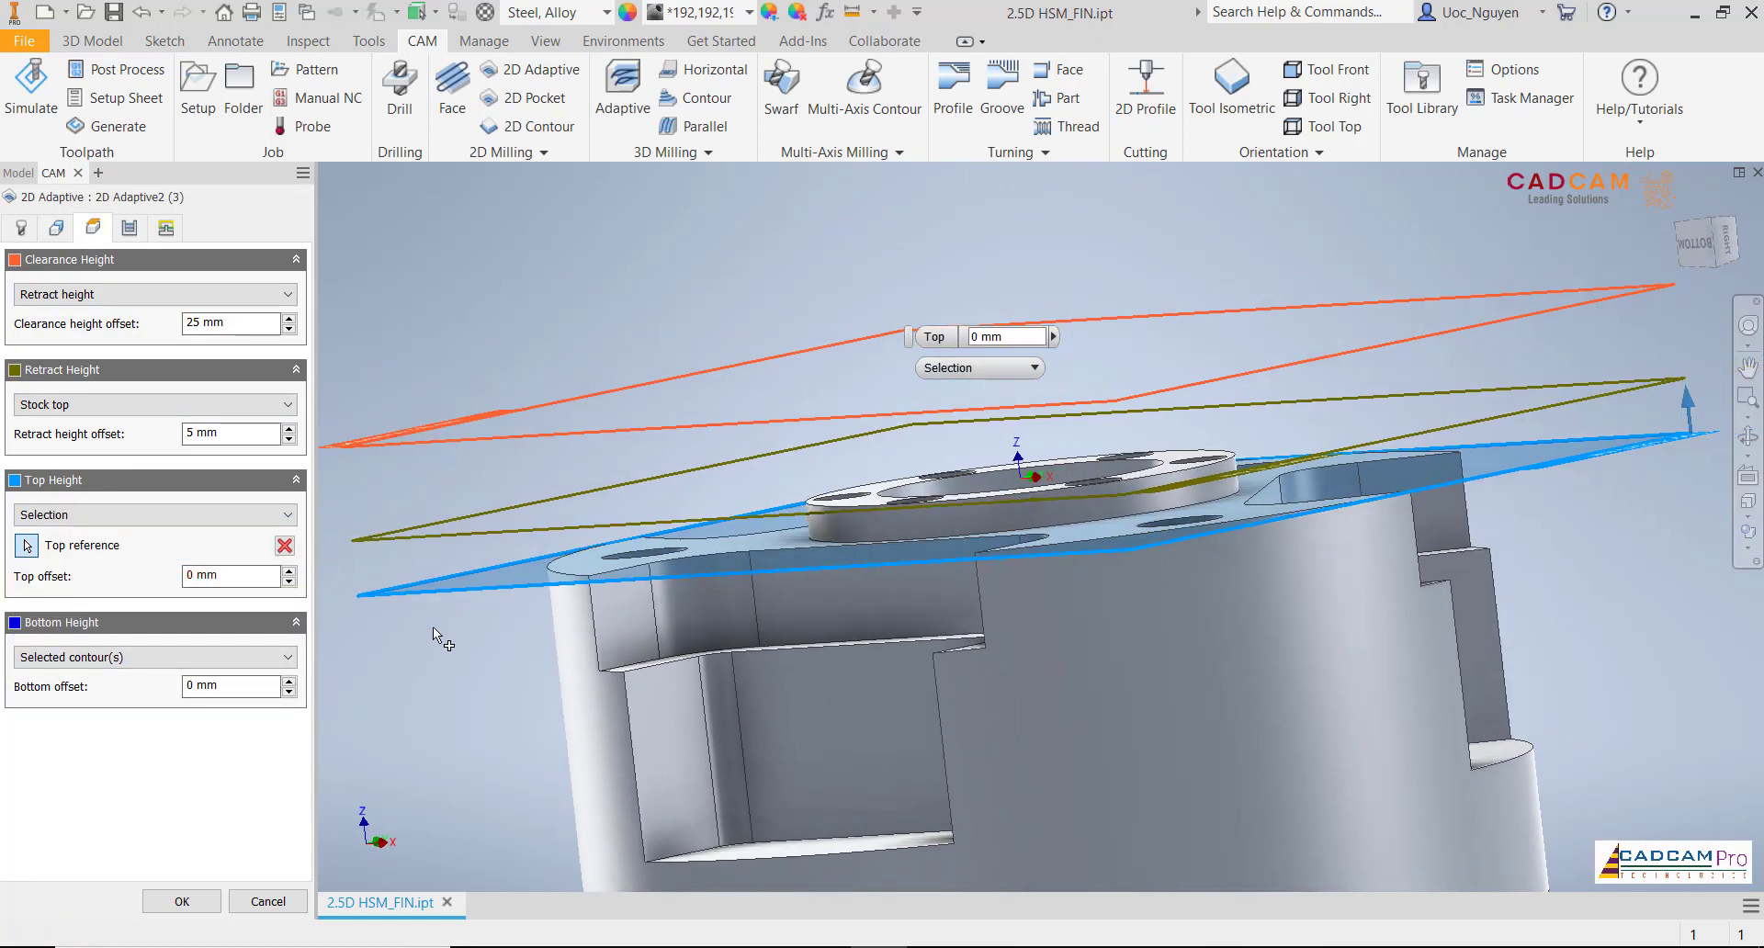
pyautogui.scroll(1, 433, 626)
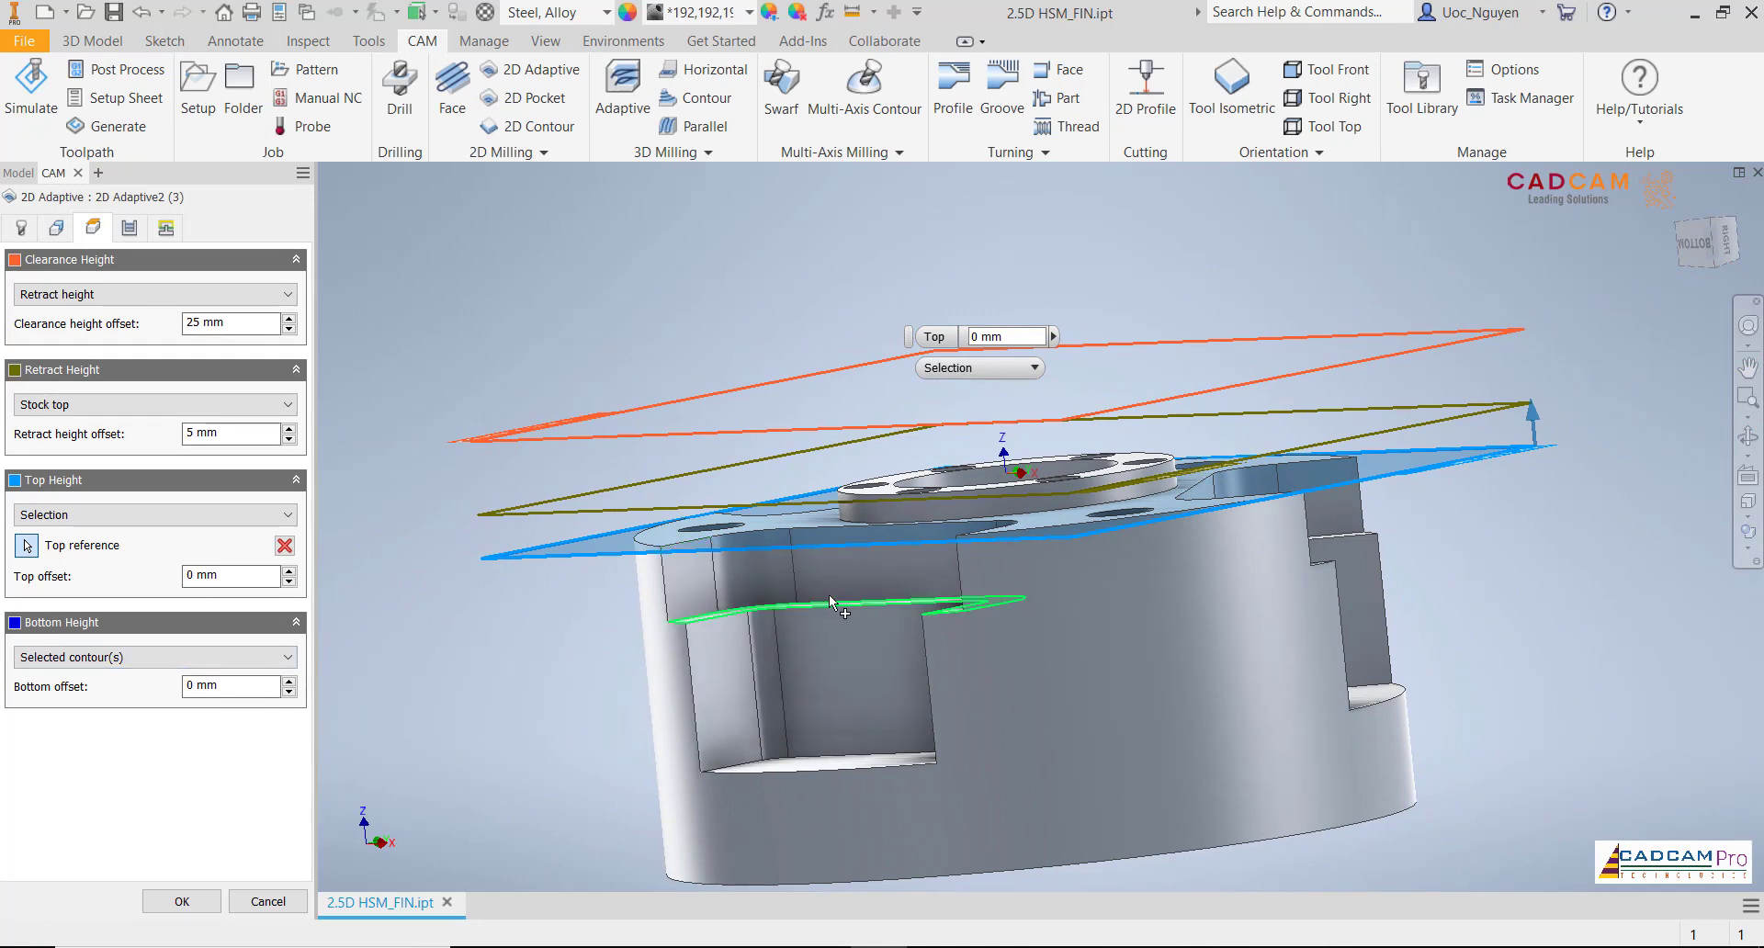
pyautogui.moveTo(545, 595); pyautogui.dragTo(554, 593, button='middle')
pyautogui.press('F6')
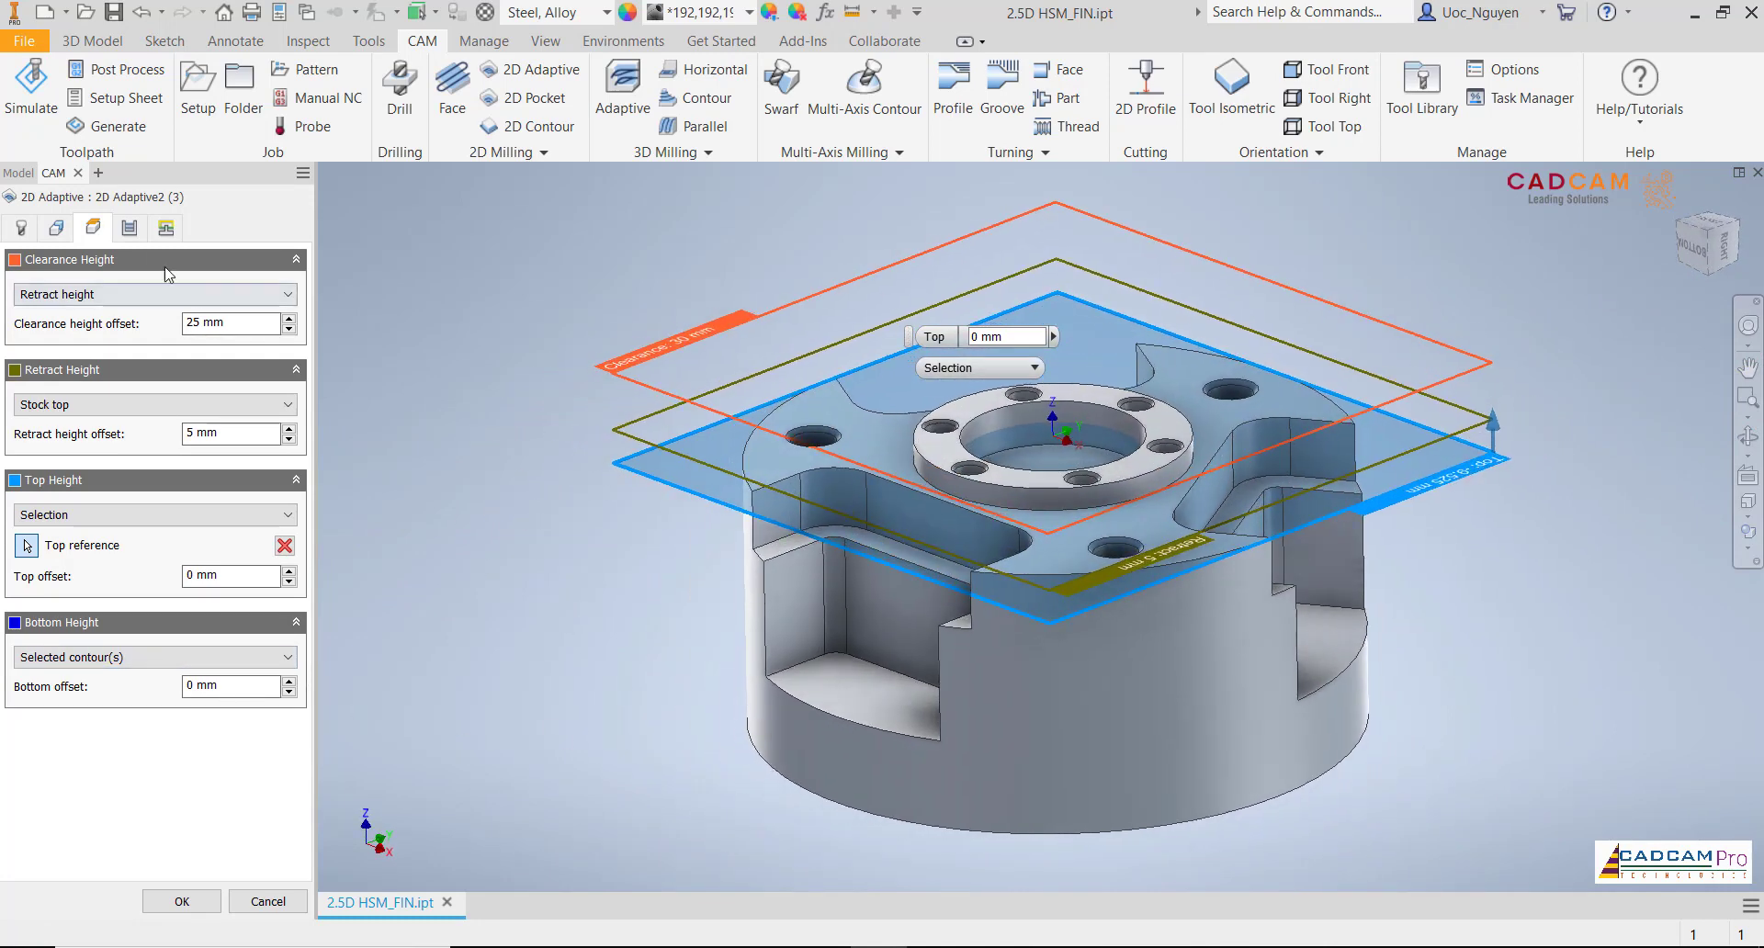
# Check the side pocket operation's passes and linking settings, keep the Helix ramp type, accept it and inspect the generated toolpath
pyautogui.click(140, 235)
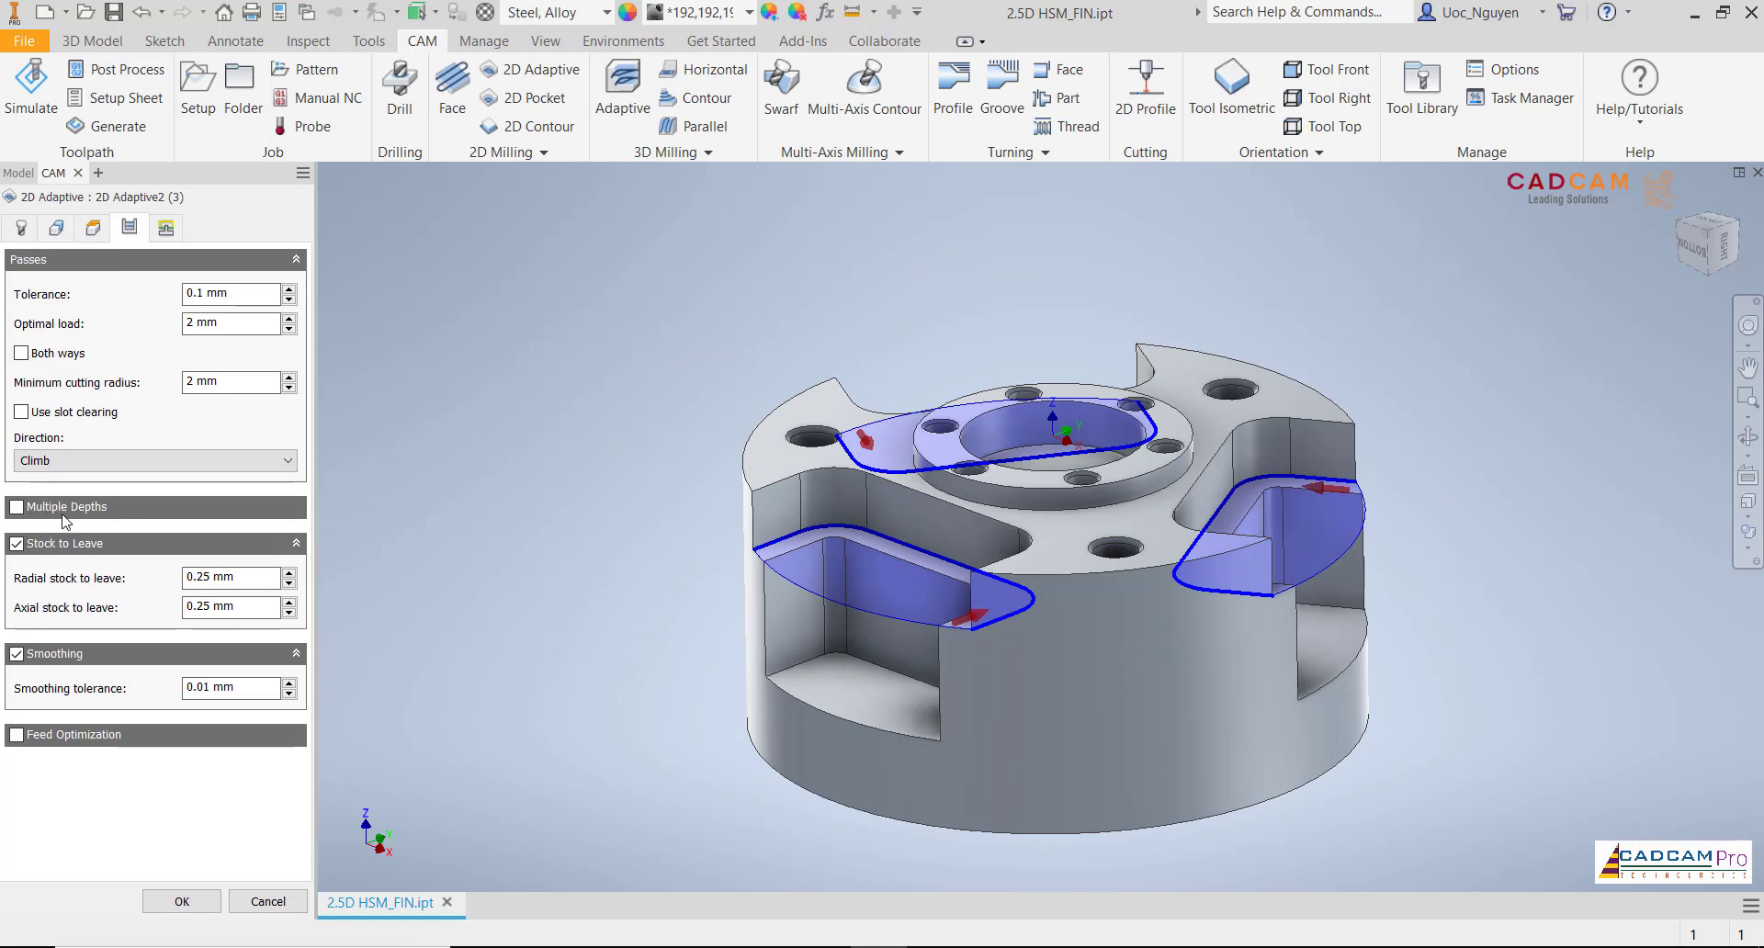
pyautogui.click(166, 228)
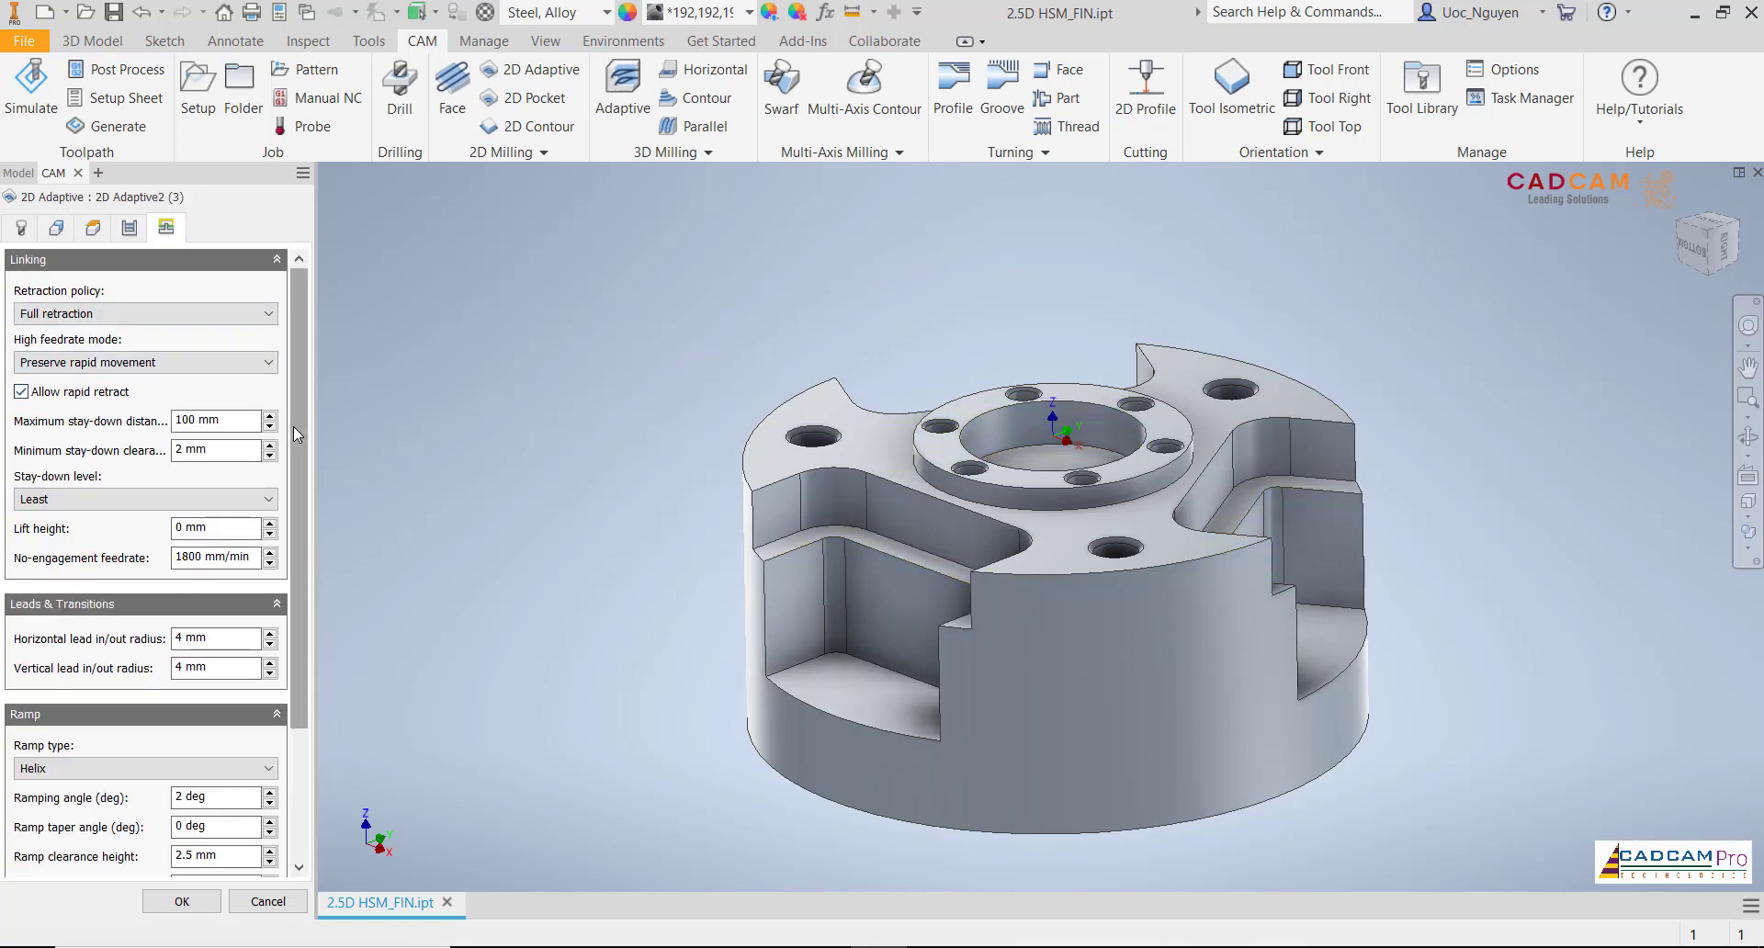
pyautogui.scroll(-3, 295, 426)
pyautogui.click(214, 630)
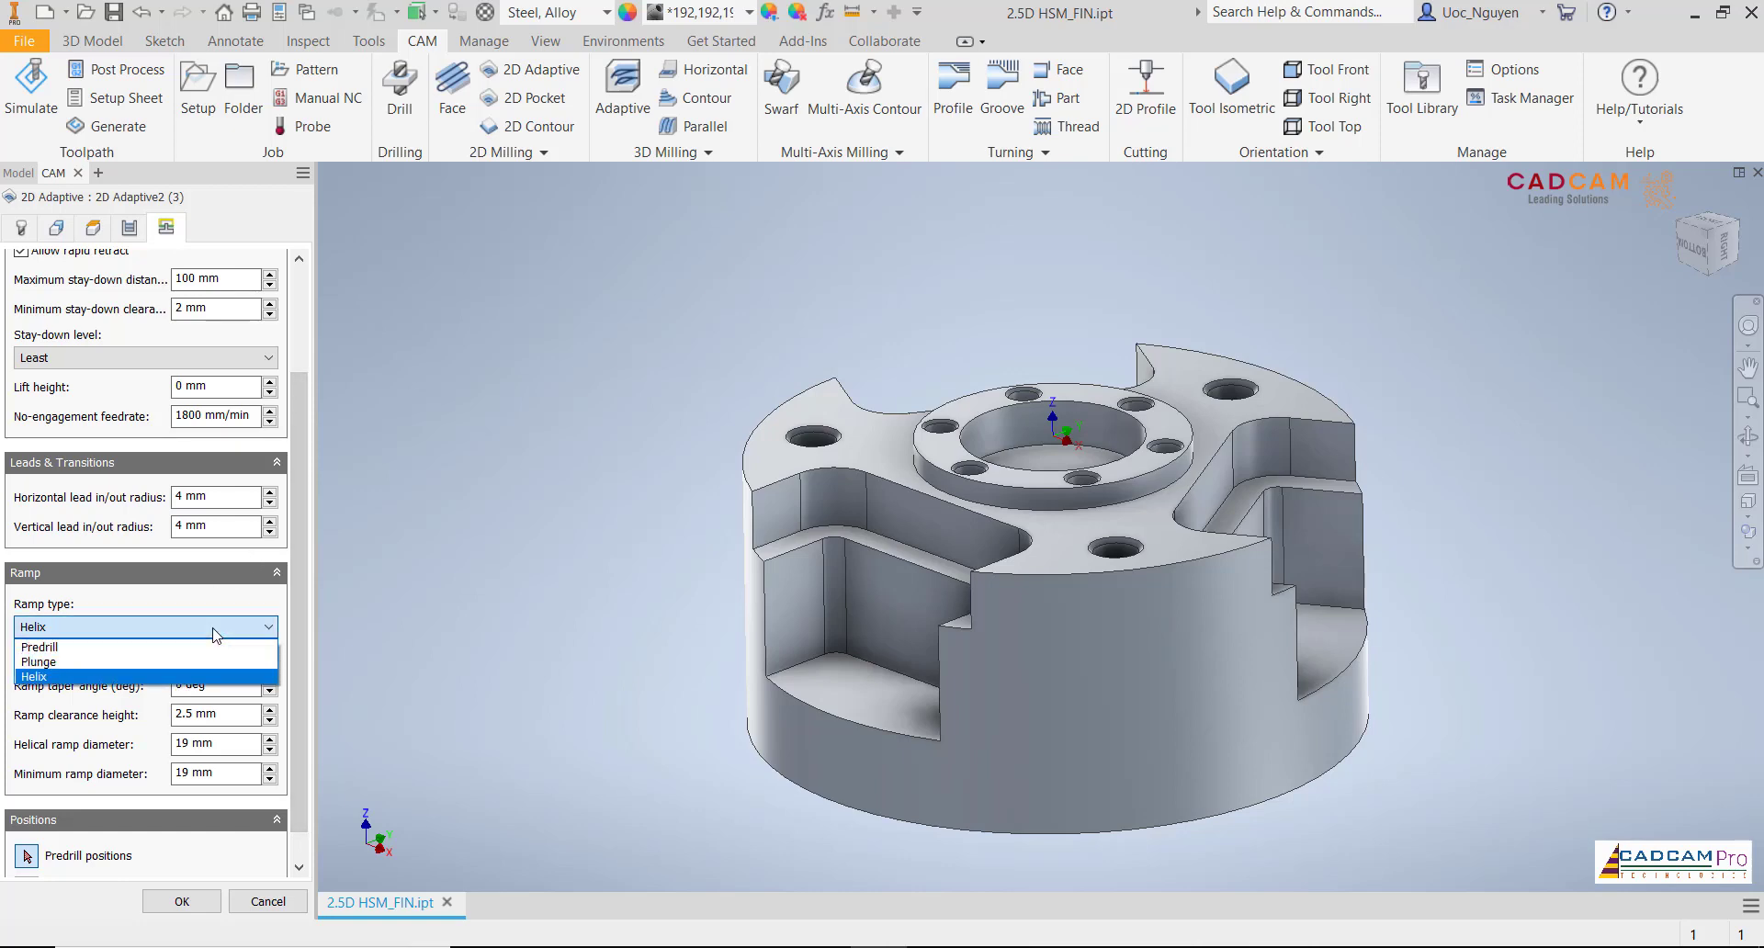
pyautogui.moveTo(214, 634)
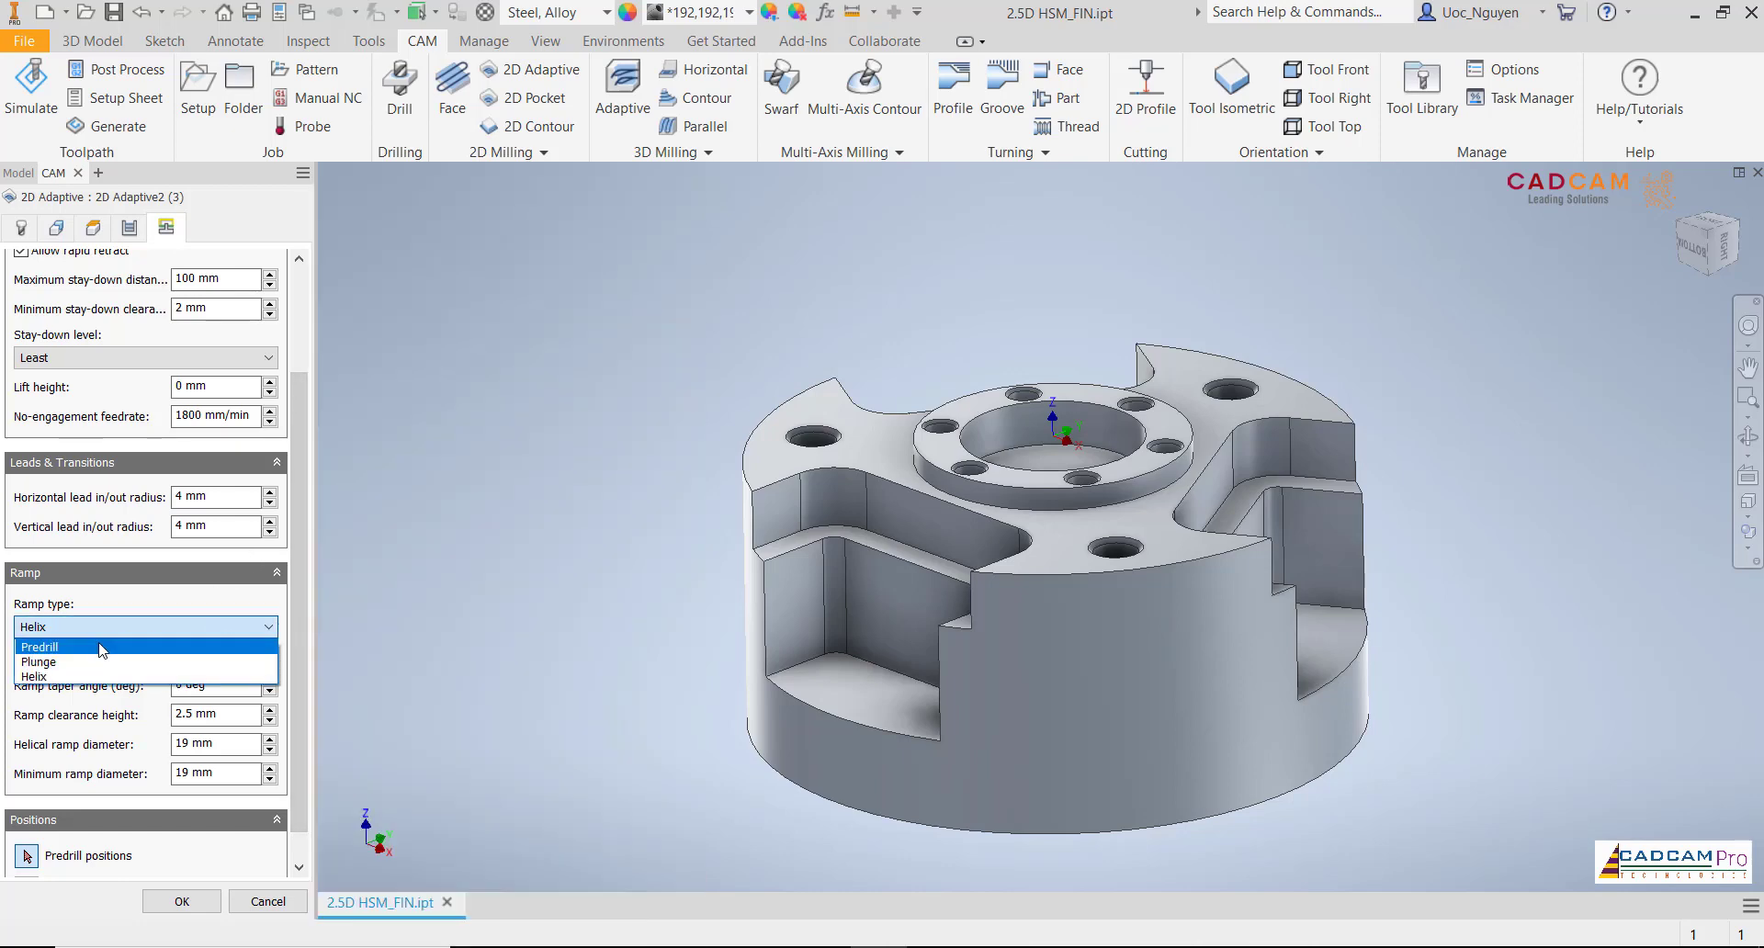
pyautogui.click(378, 641)
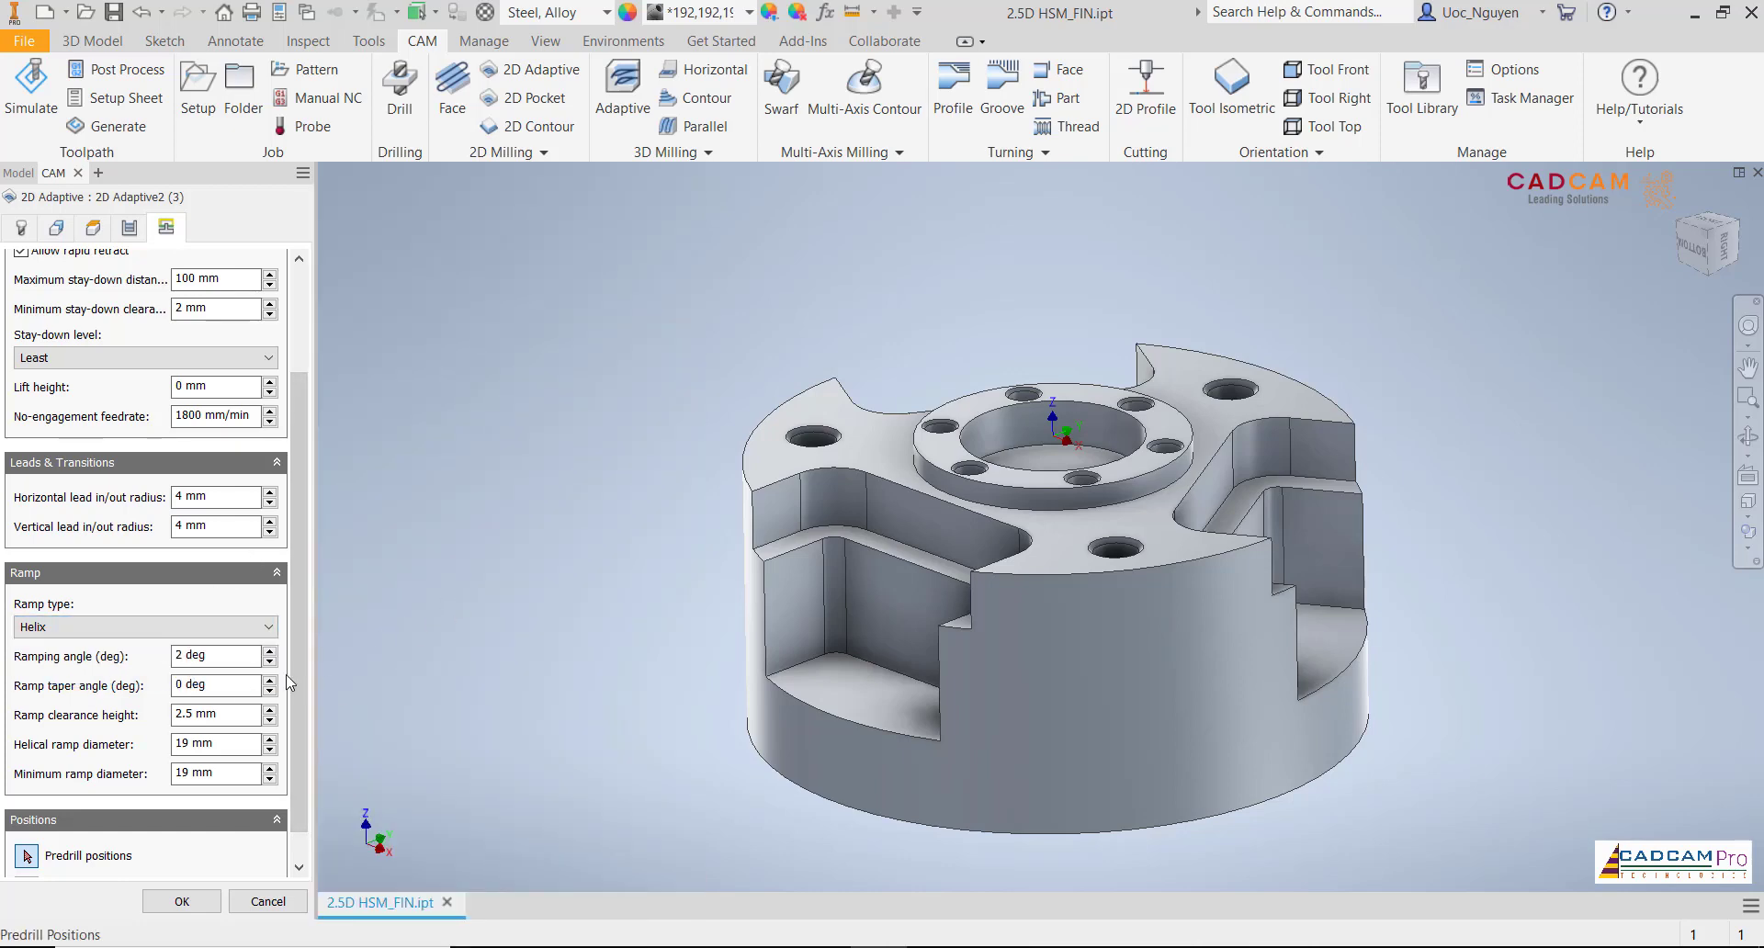
pyautogui.scroll(-1, 296, 824)
pyautogui.click(182, 901)
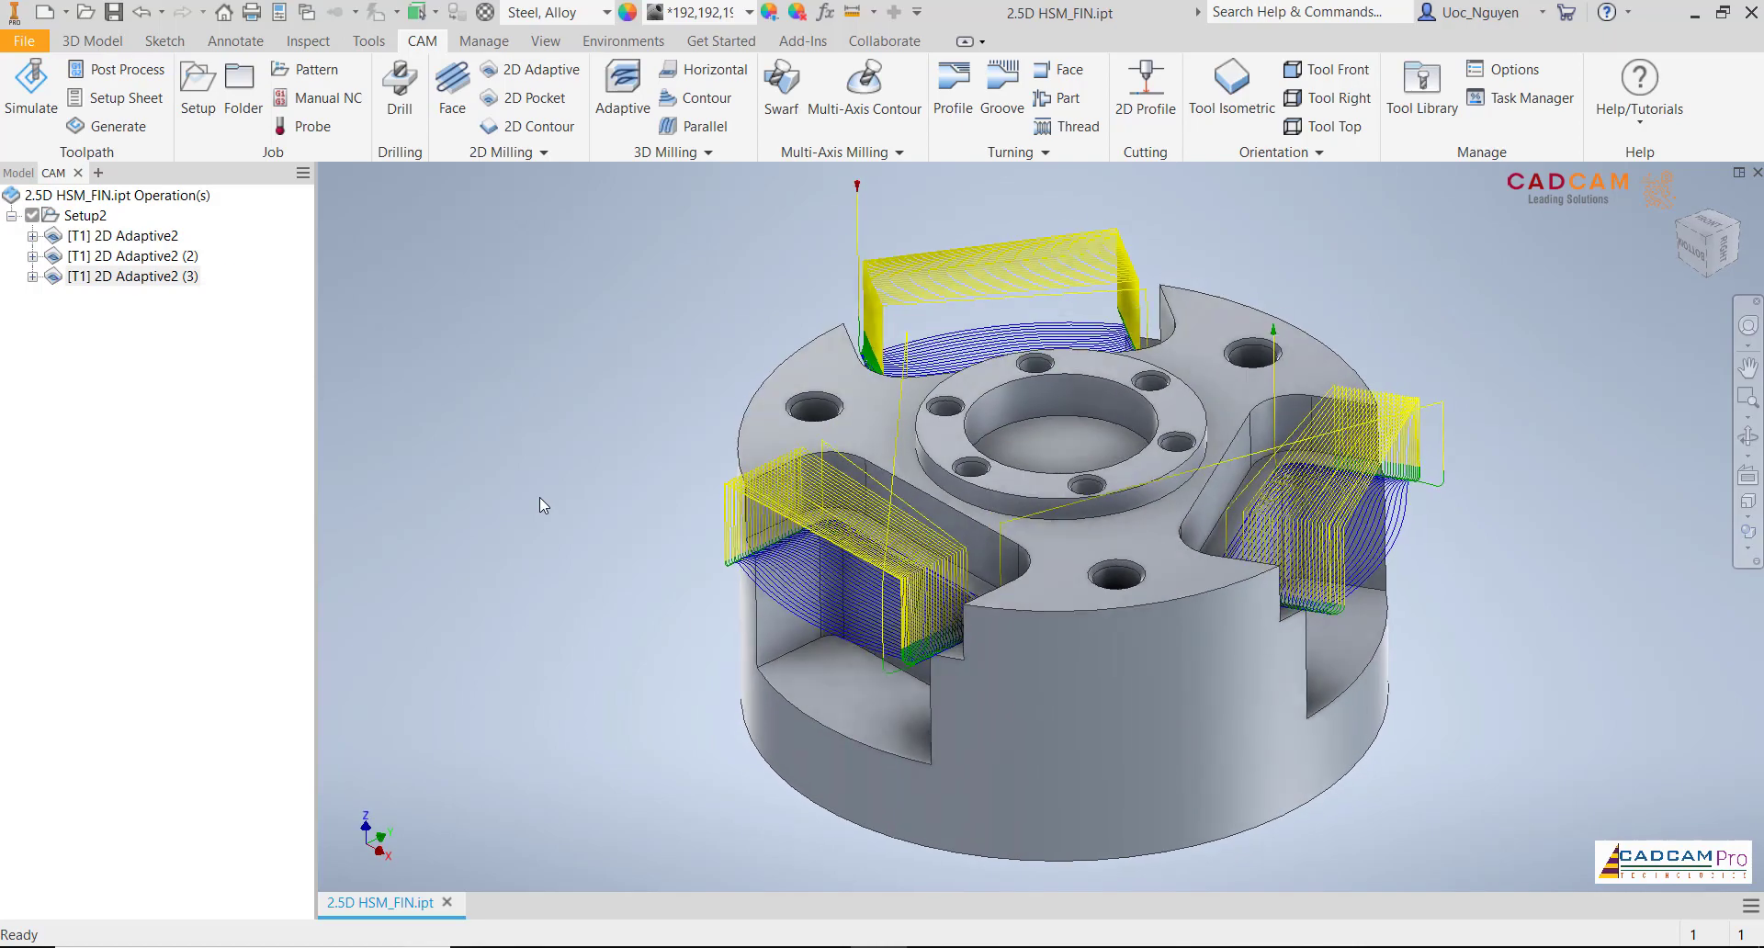
pyautogui.keyDown('shift'); pyautogui.moveTo(540, 498); pyautogui.dragTo(1043, 476, button='middle'); pyautogui.keyUp('shift')
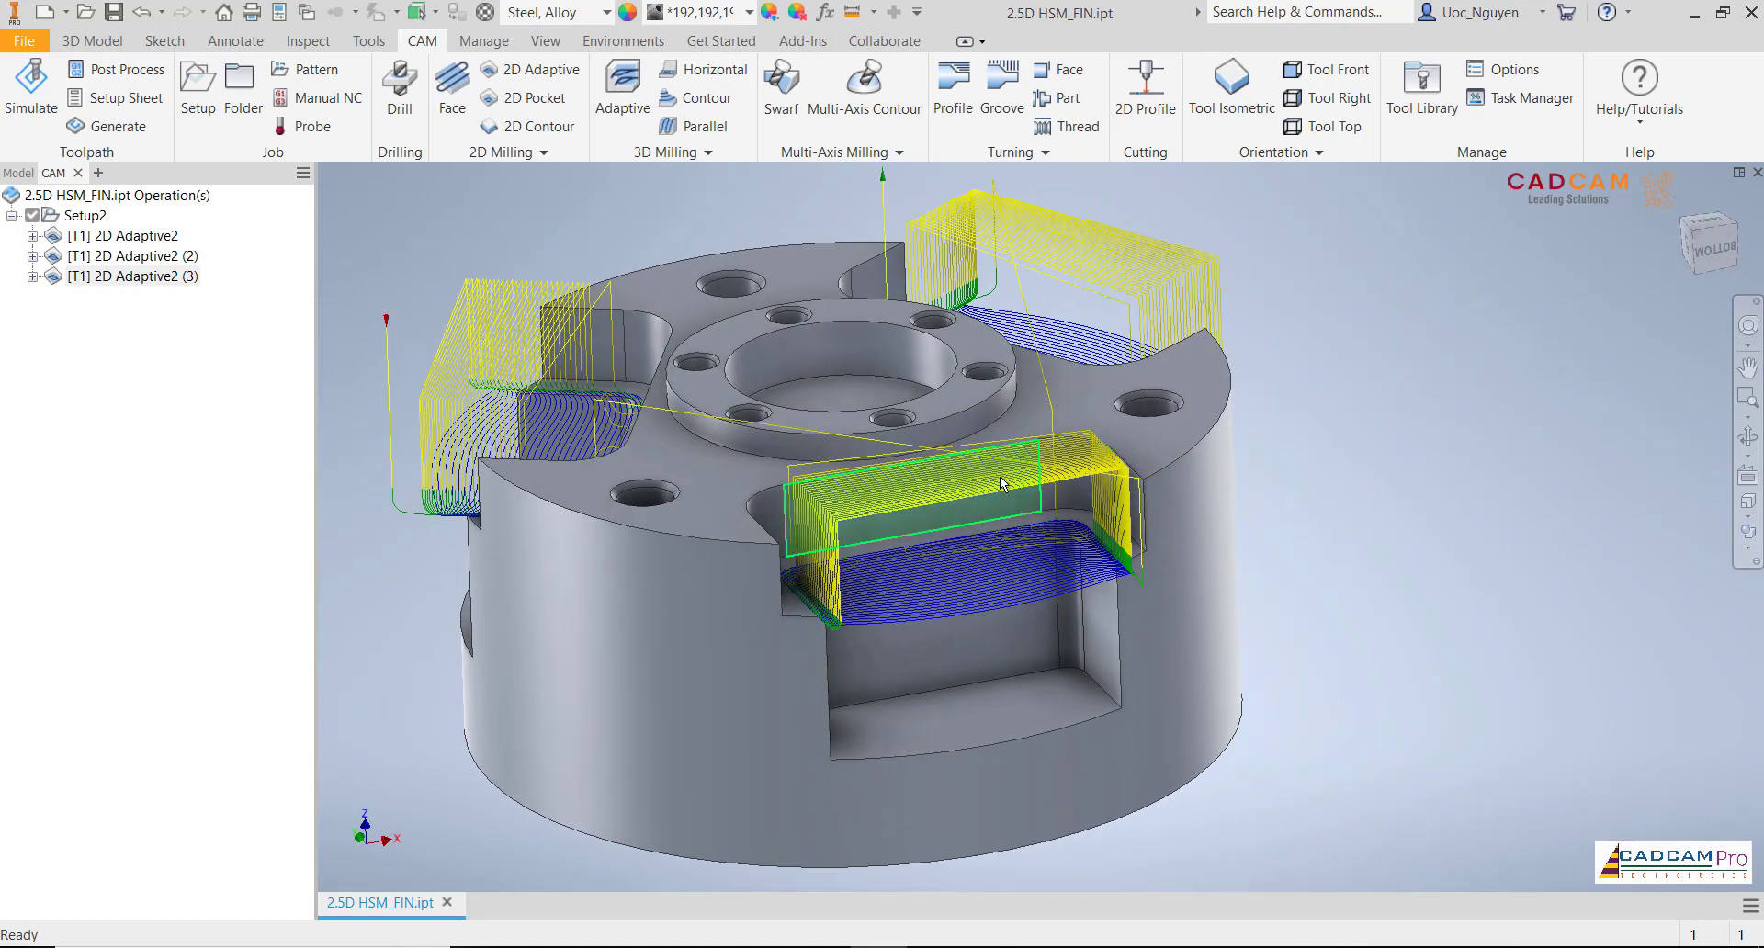
pyautogui.scroll(-3, 1125, 570)
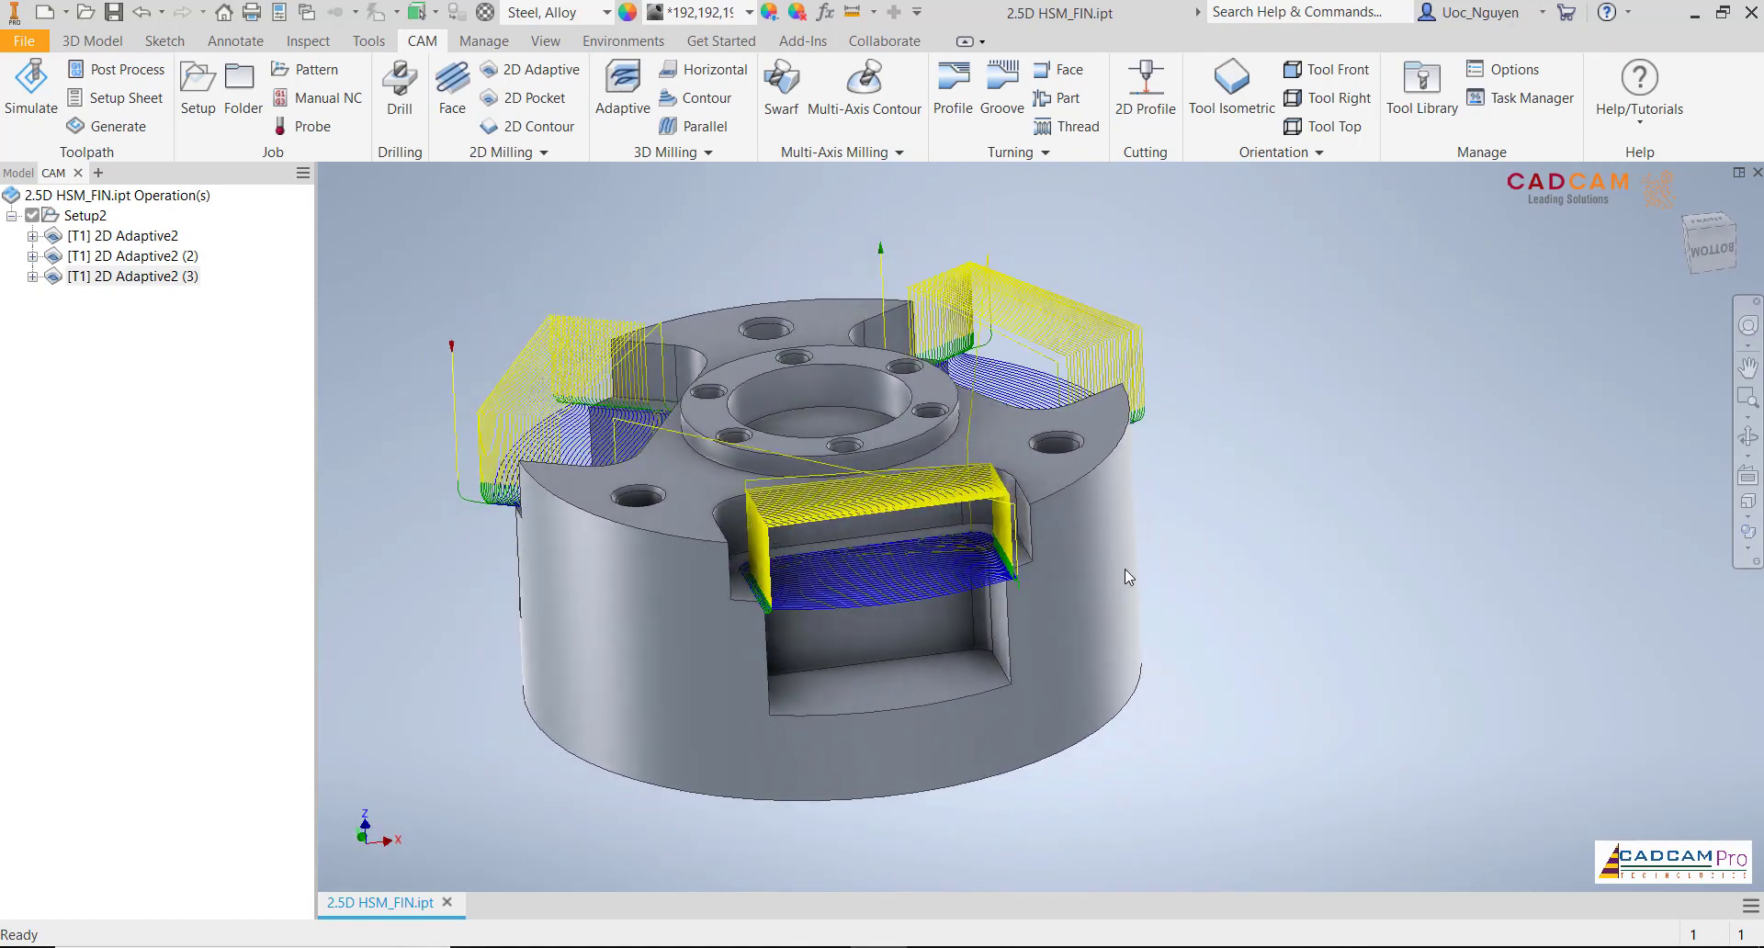
pyautogui.keyDown('shift'); pyautogui.moveTo(1124, 570); pyautogui.dragTo(1293, 648, button='middle'); pyautogui.keyUp('shift')
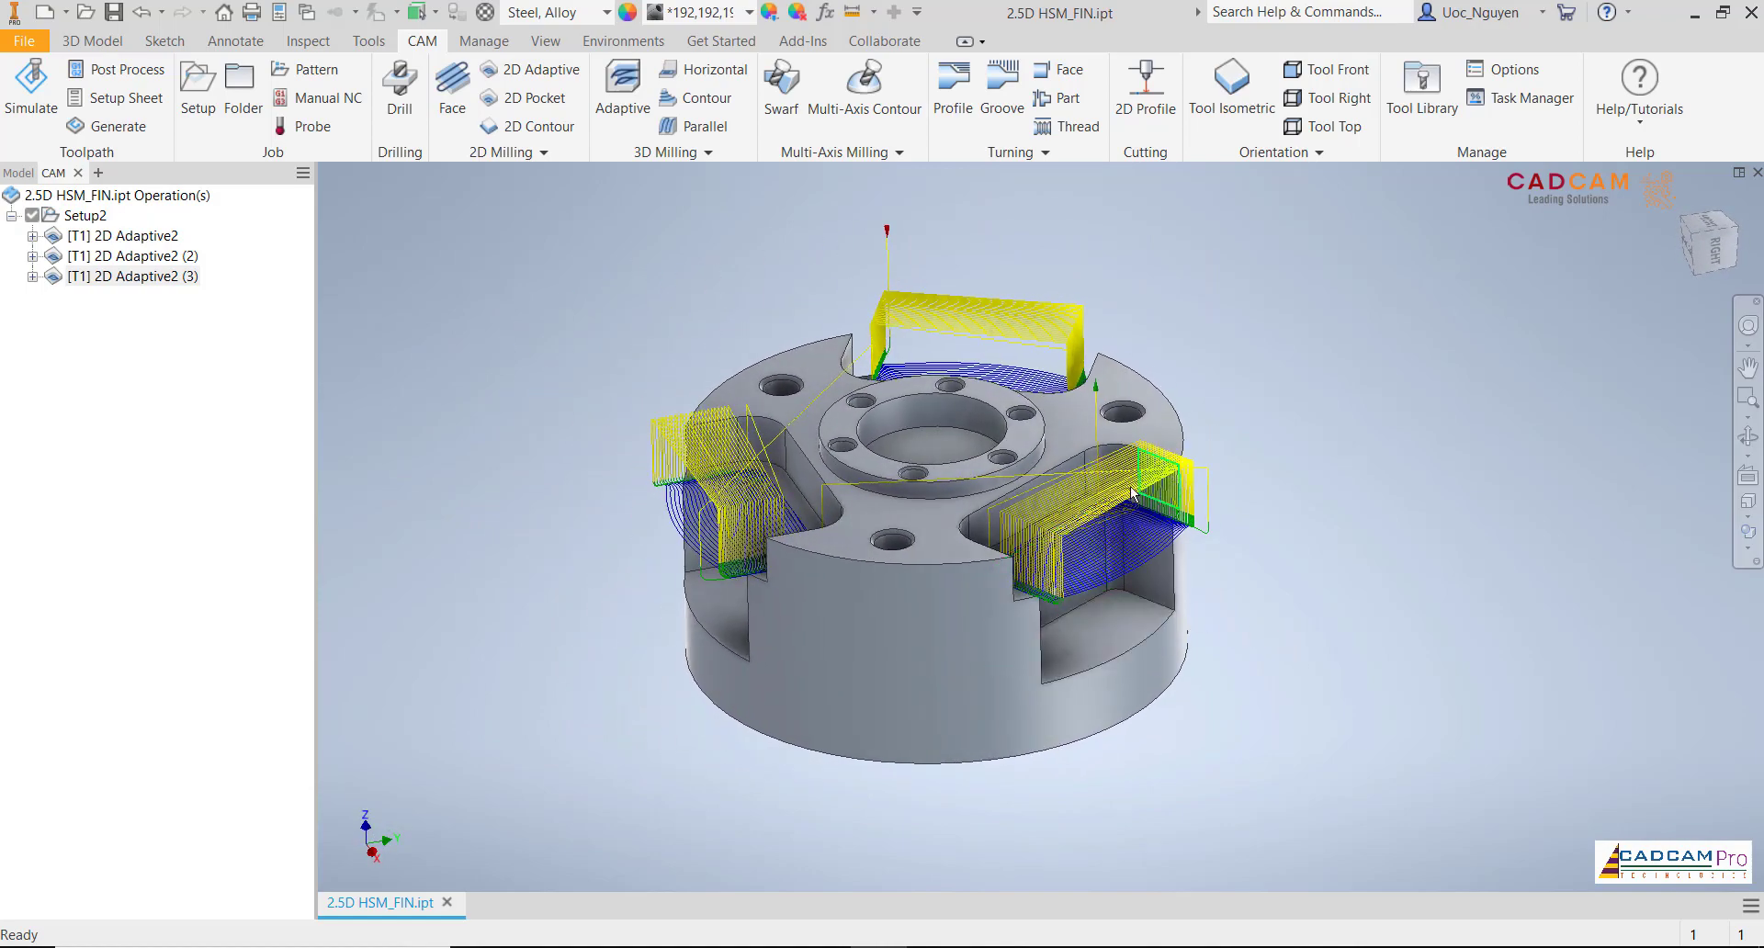
pyautogui.moveTo(1327, 615); pyautogui.dragTo(1347, 588, button='middle')
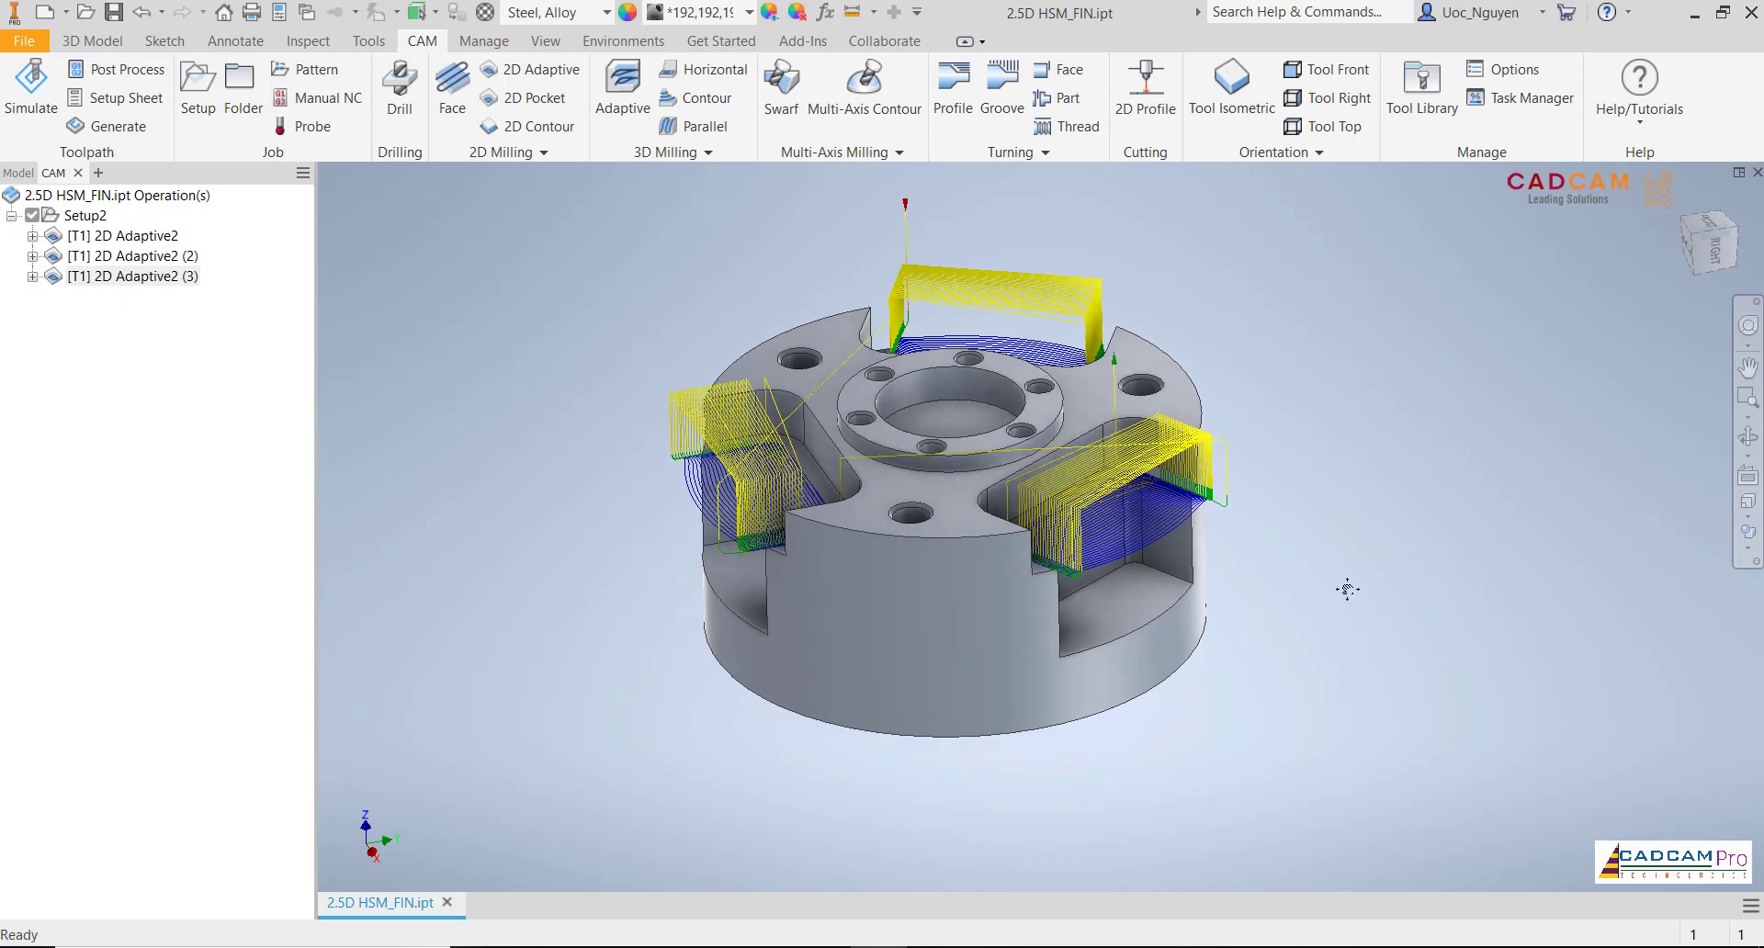
# Reopen the side pockets' 2D Adaptive operation for editing and enable Both ways cutting in its passes
pyautogui.rightClick(185, 280)
pyautogui.click(222, 293)
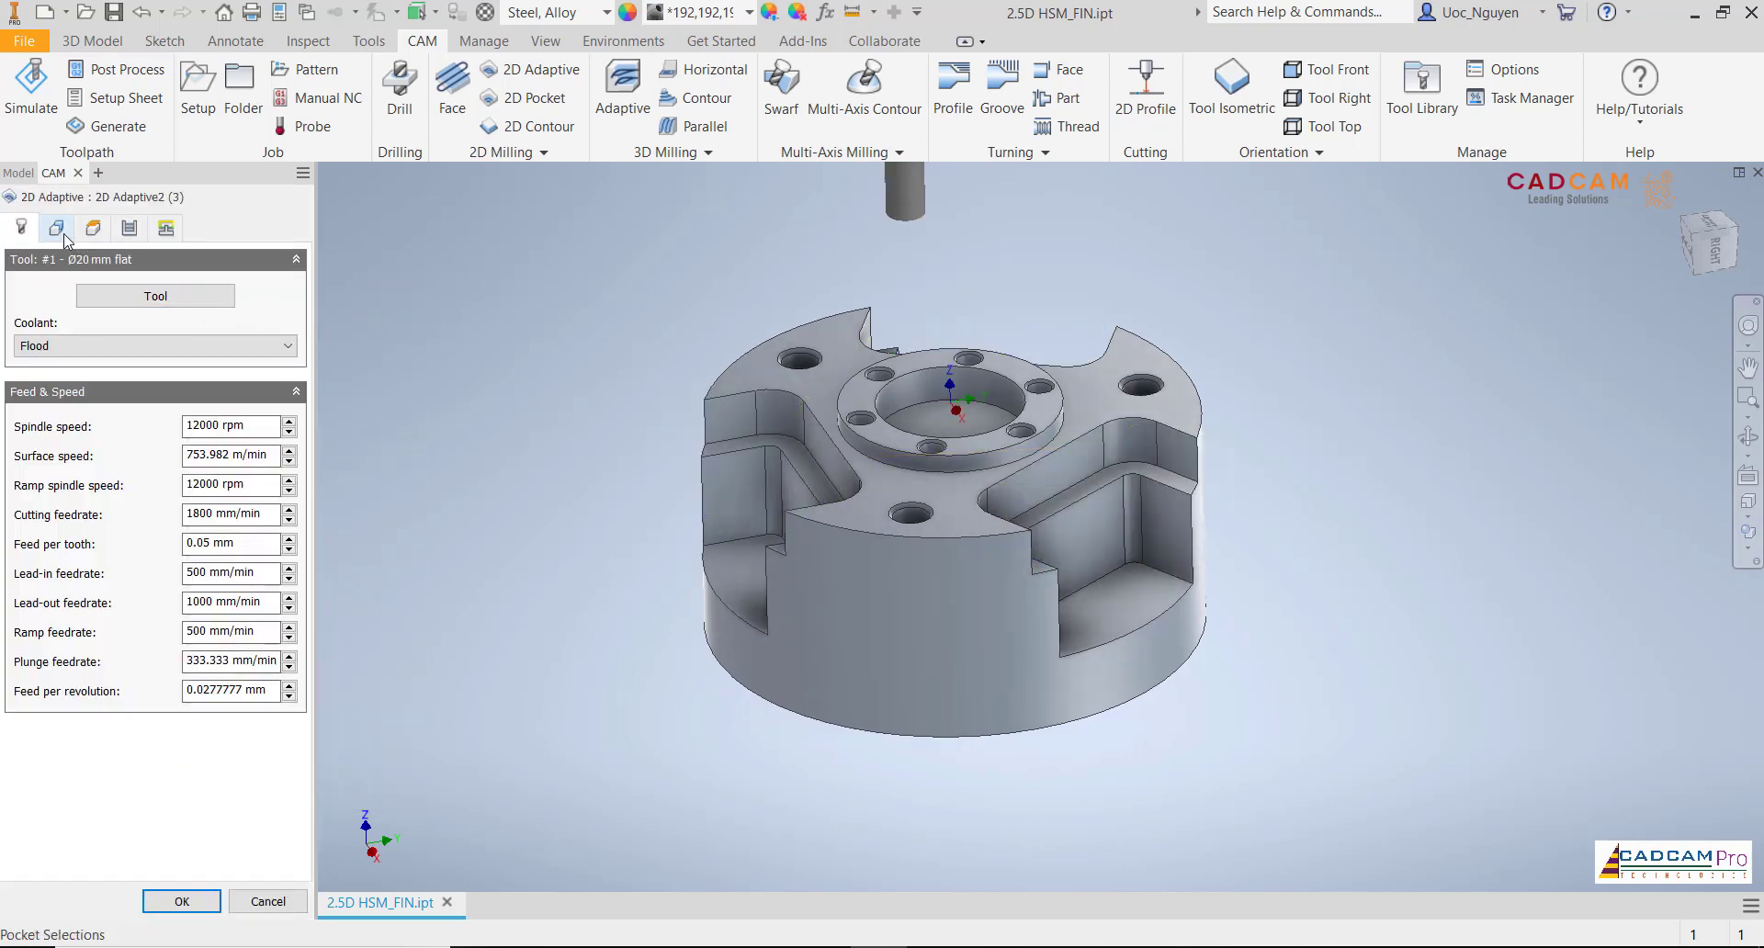
pyautogui.click(123, 233)
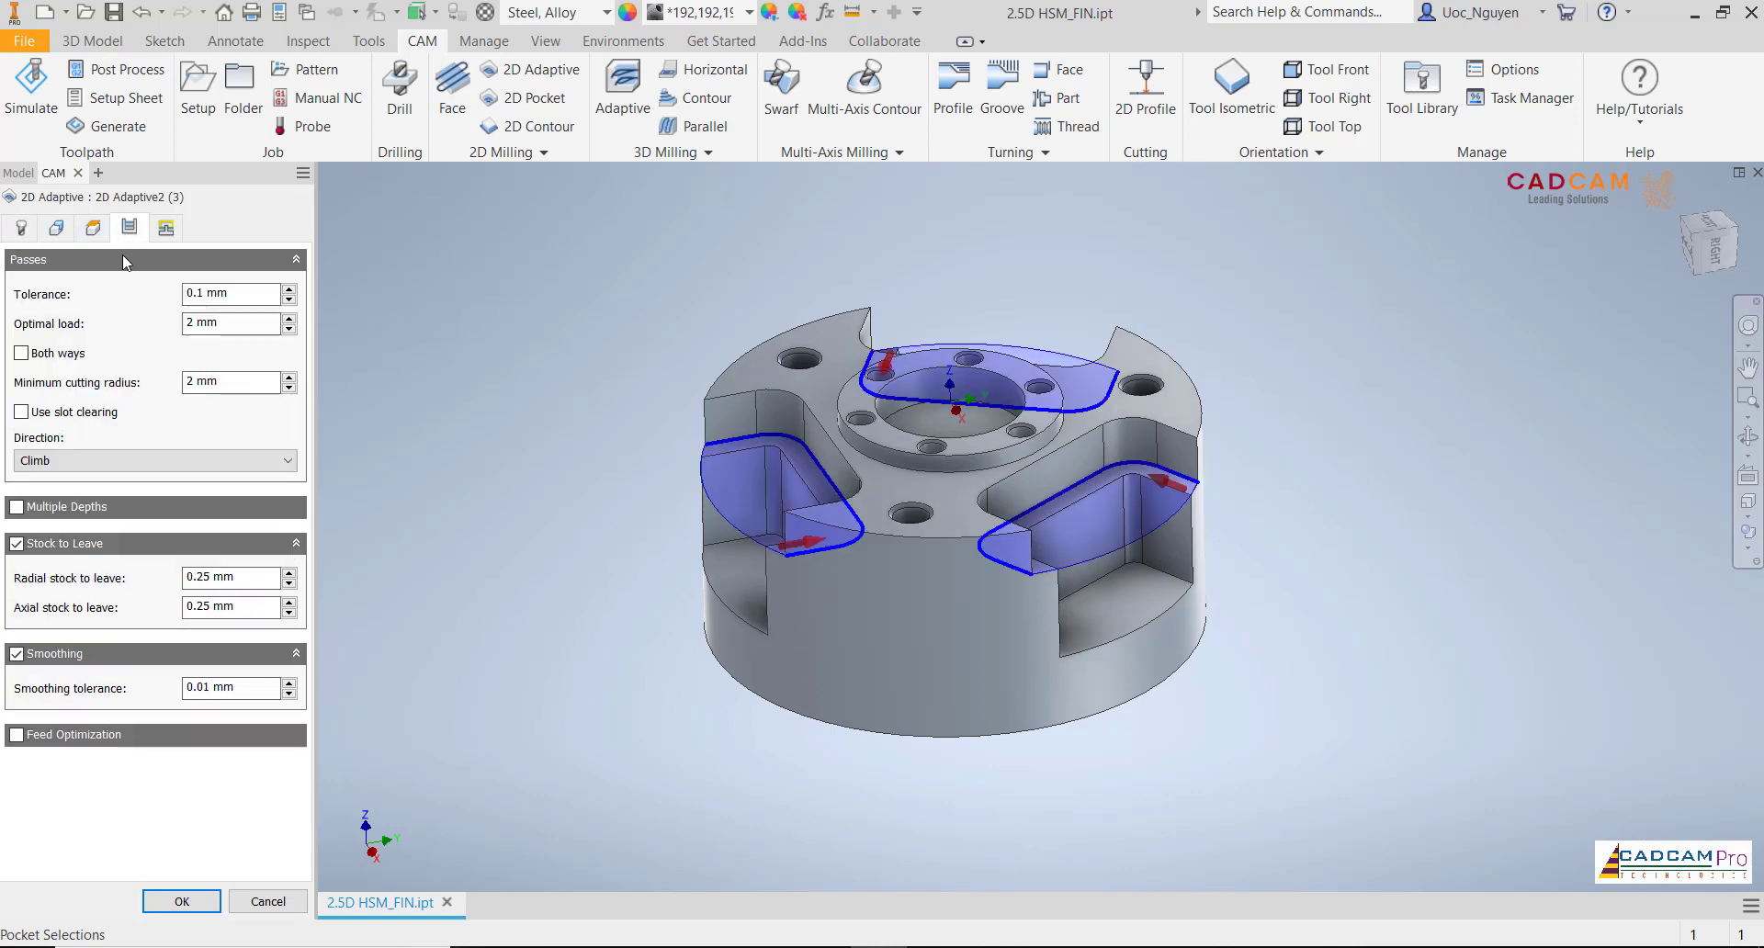
pyautogui.moveTo(25, 367)
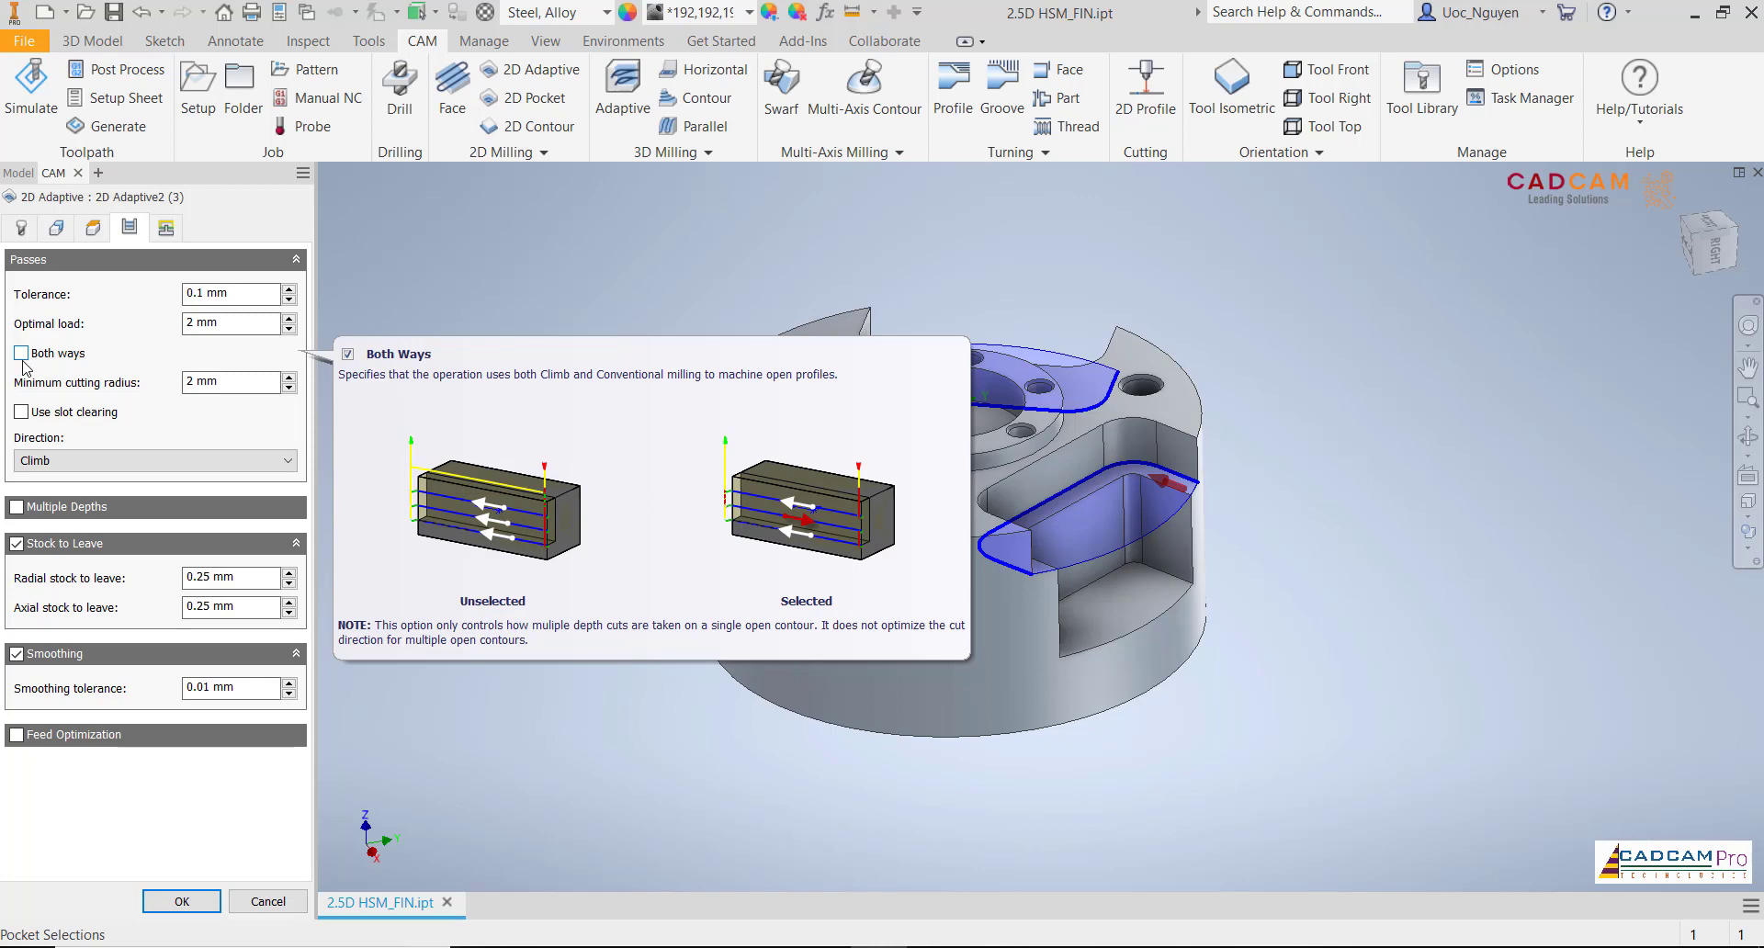
pyautogui.click(25, 358)
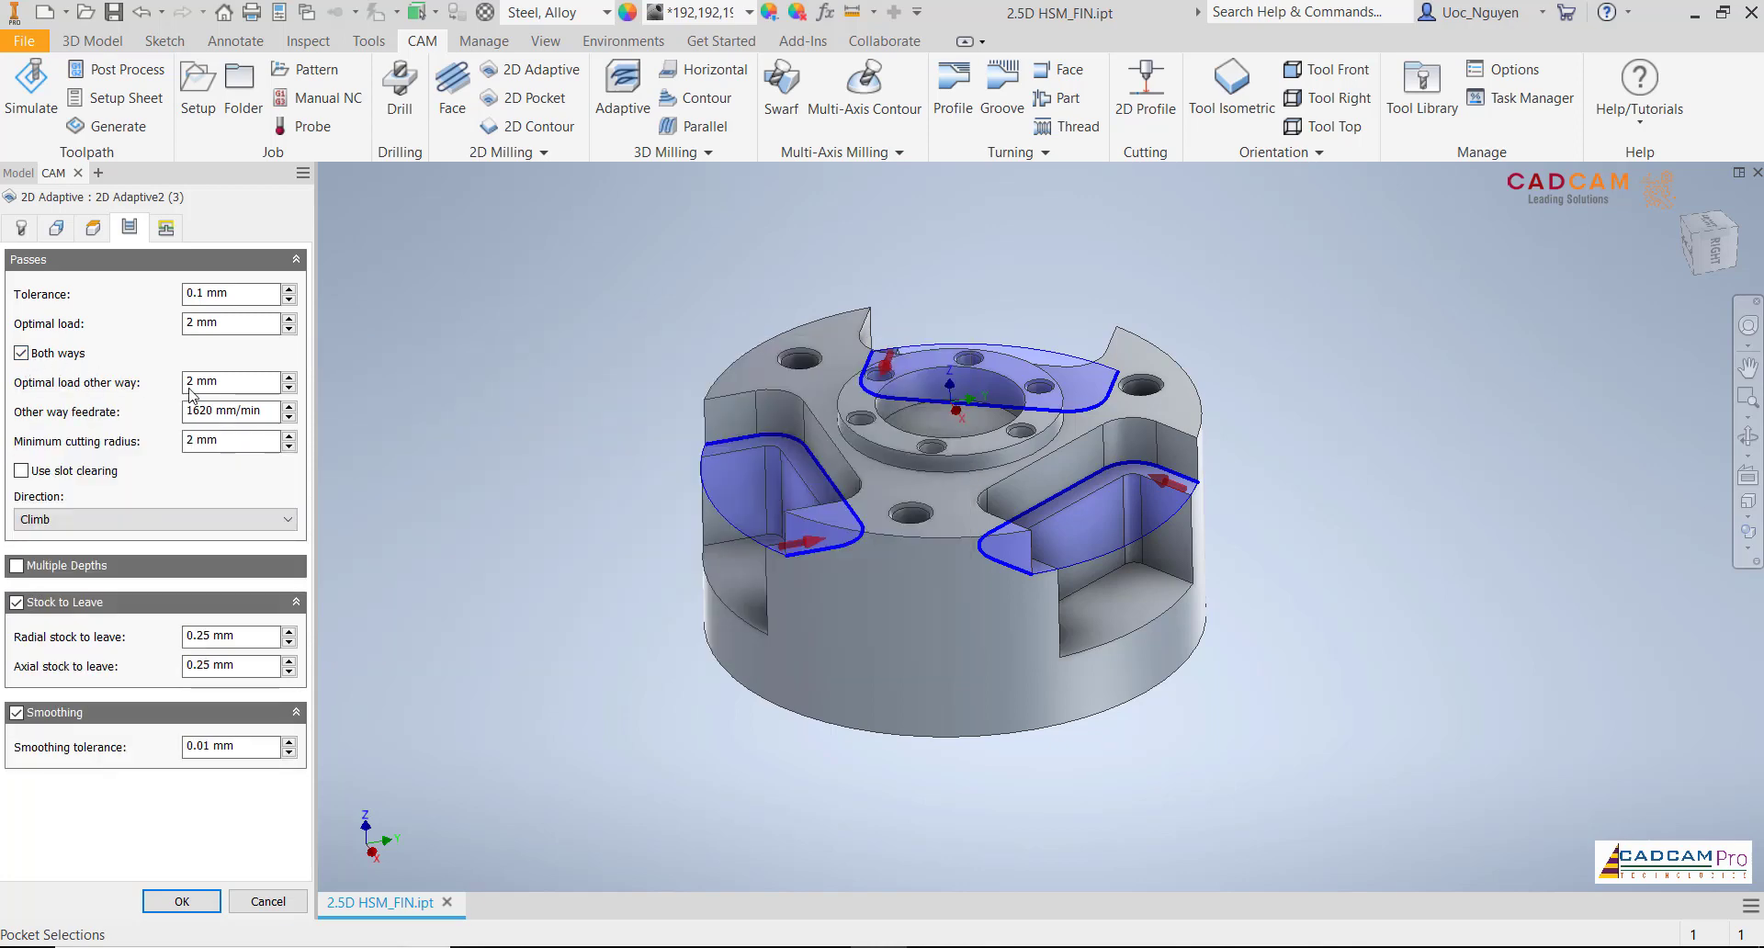
pyautogui.moveTo(214, 387)
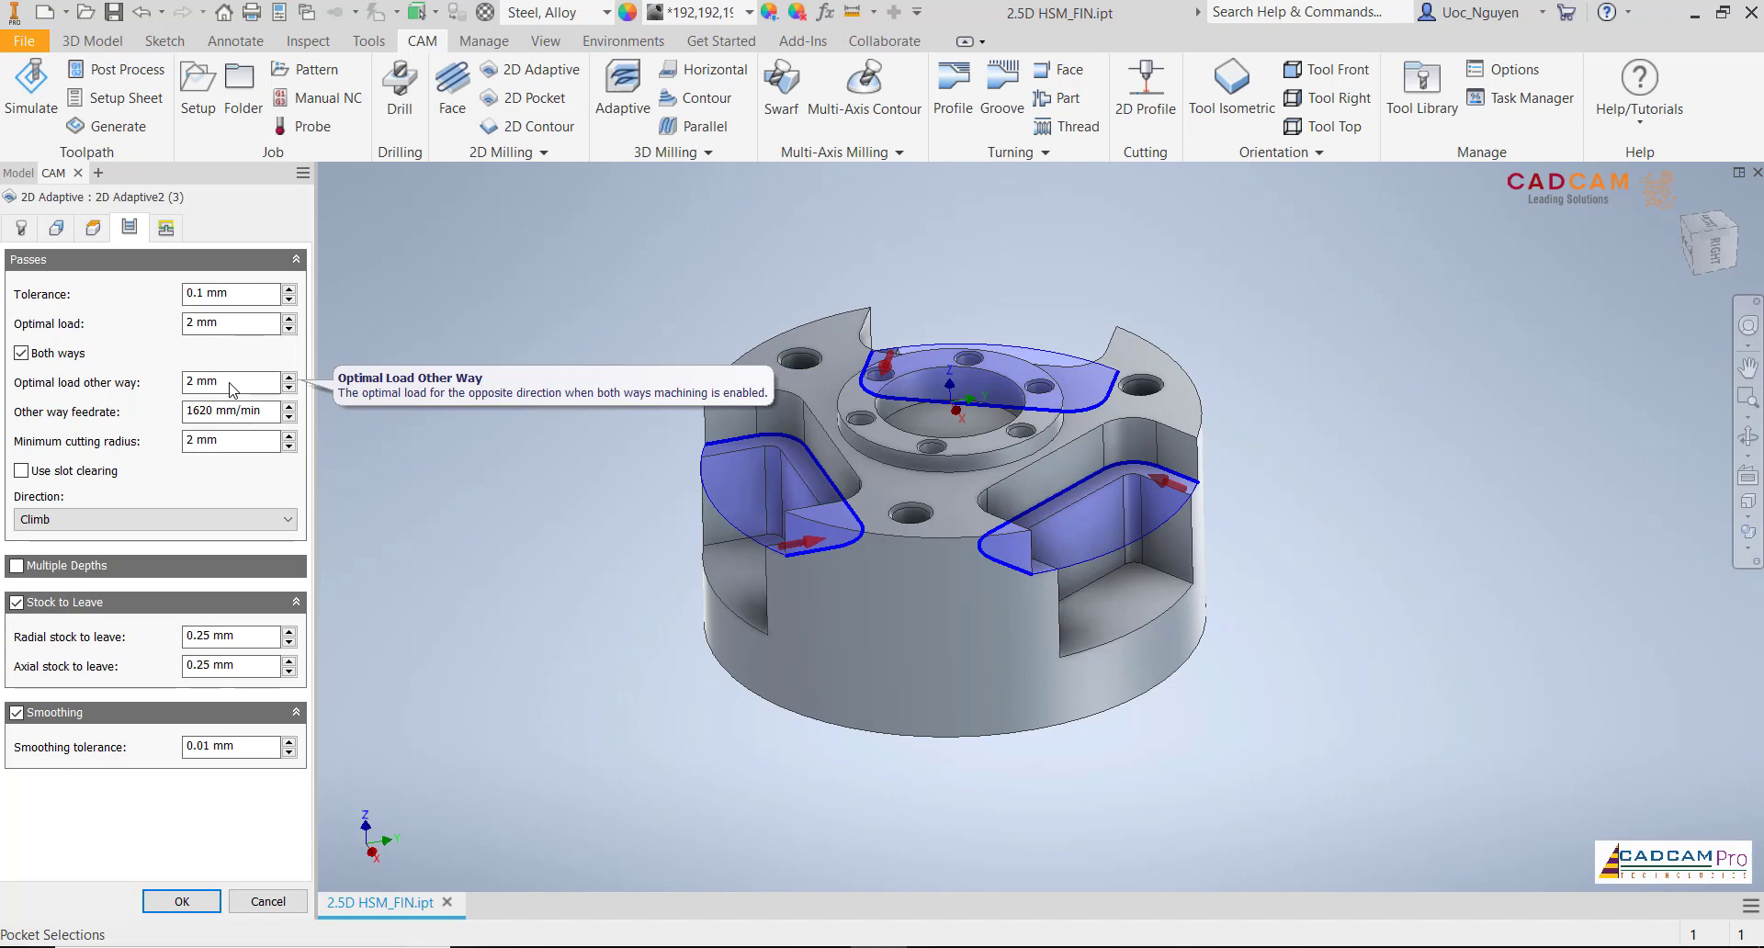
pyautogui.moveTo(229, 384); pyautogui.dragTo(167, 389)
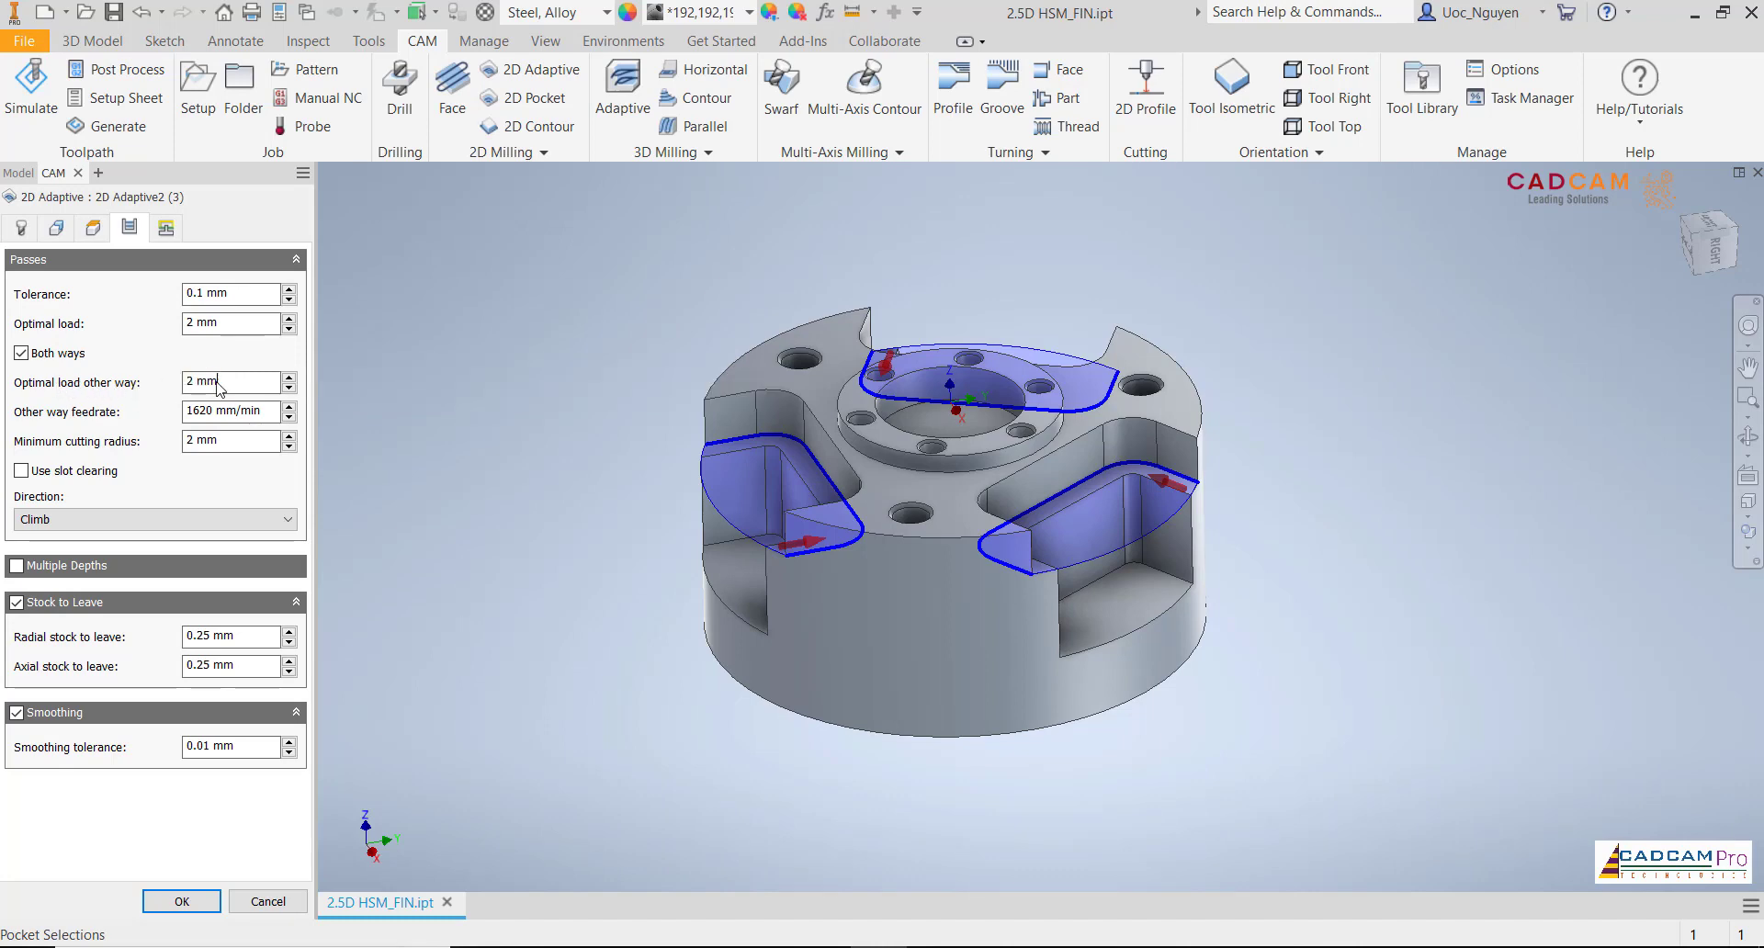
pyautogui.moveTo(236, 389); pyautogui.dragTo(179, 388)
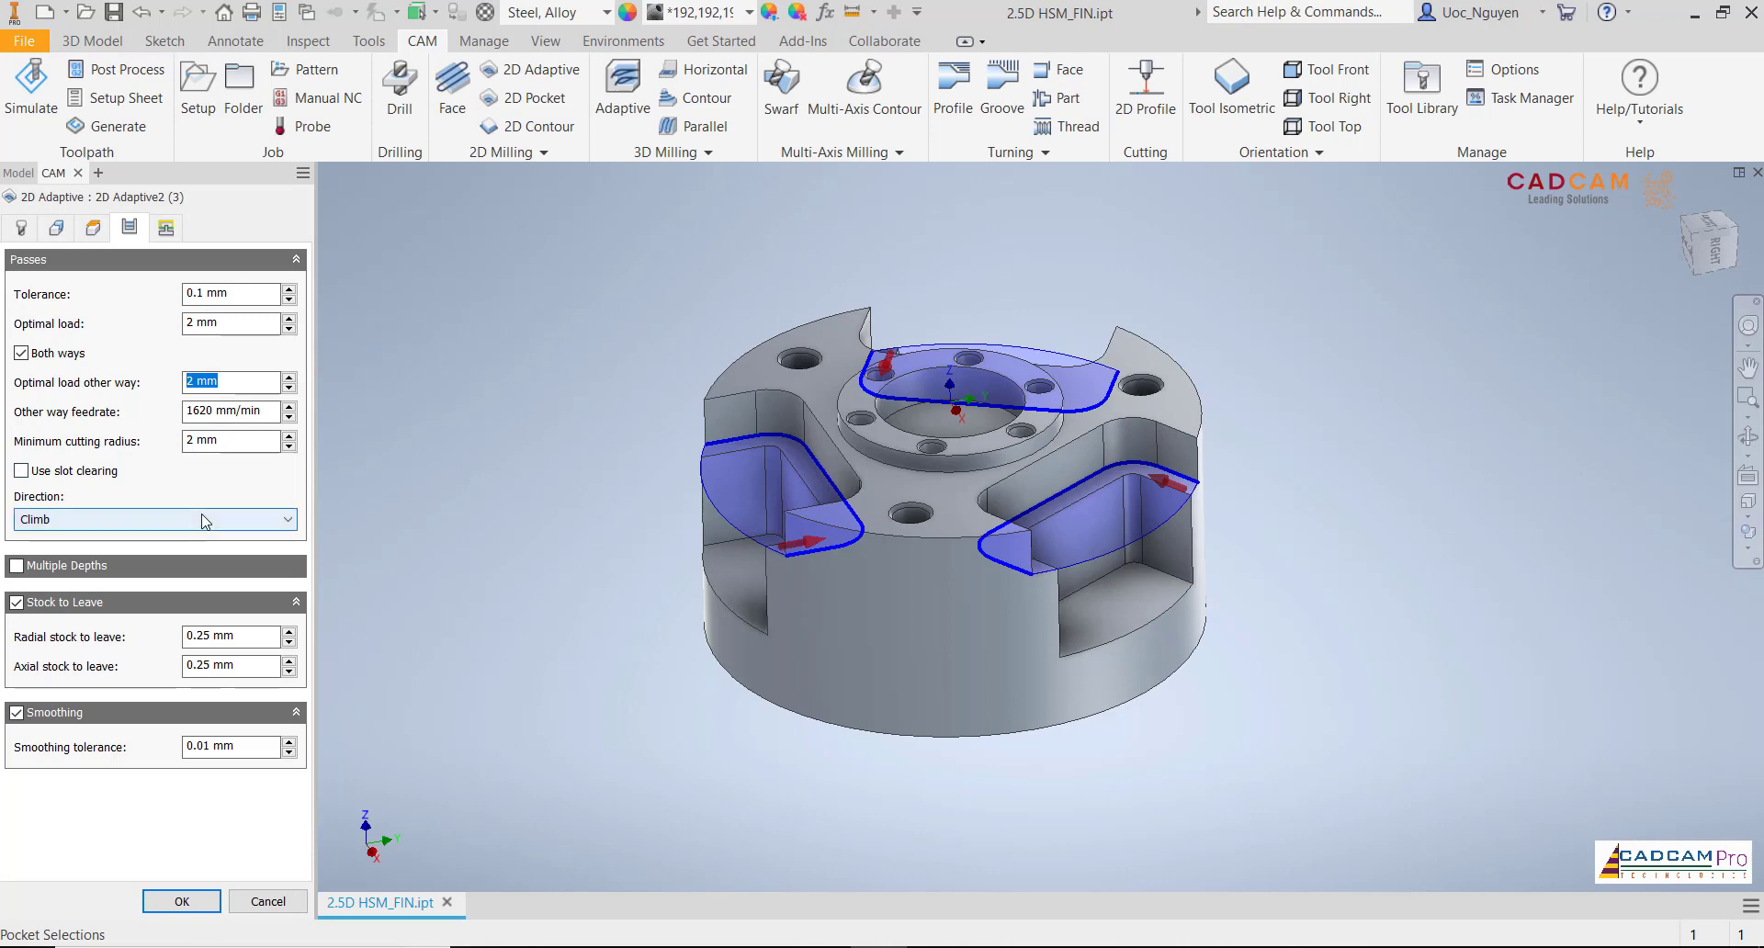
# Accept the edited side pocket operation and inspect its regenerated toolpath from the side and in perspective
pyautogui.click(167, 227)
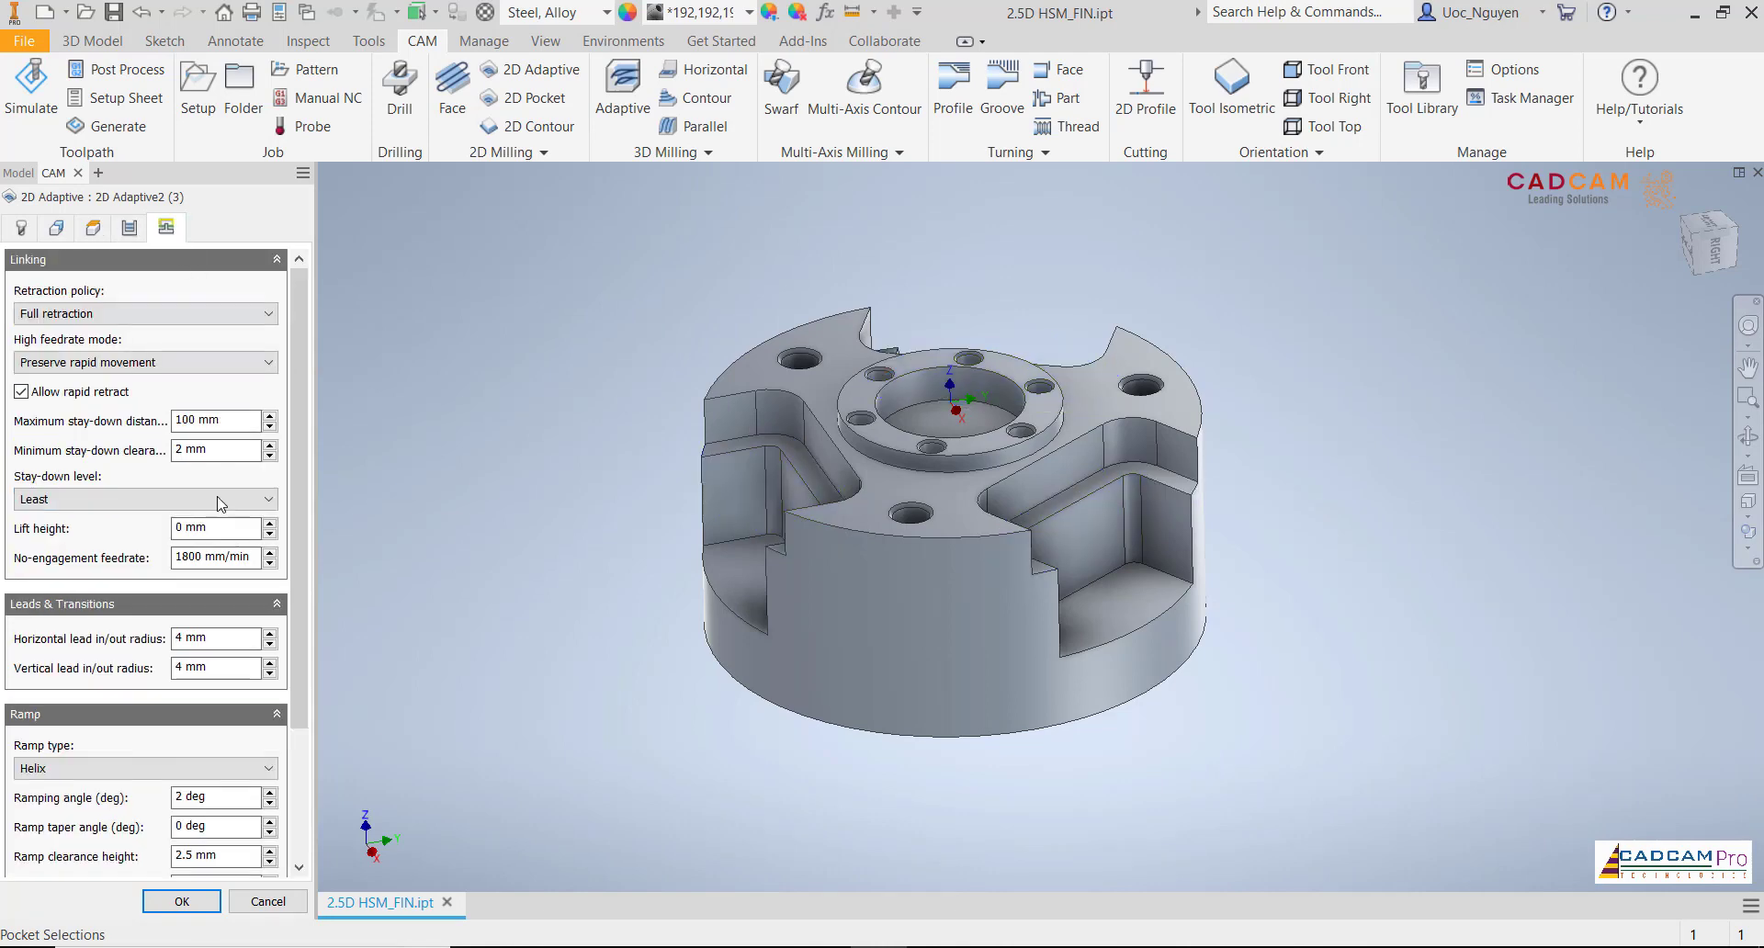
pyautogui.click(181, 902)
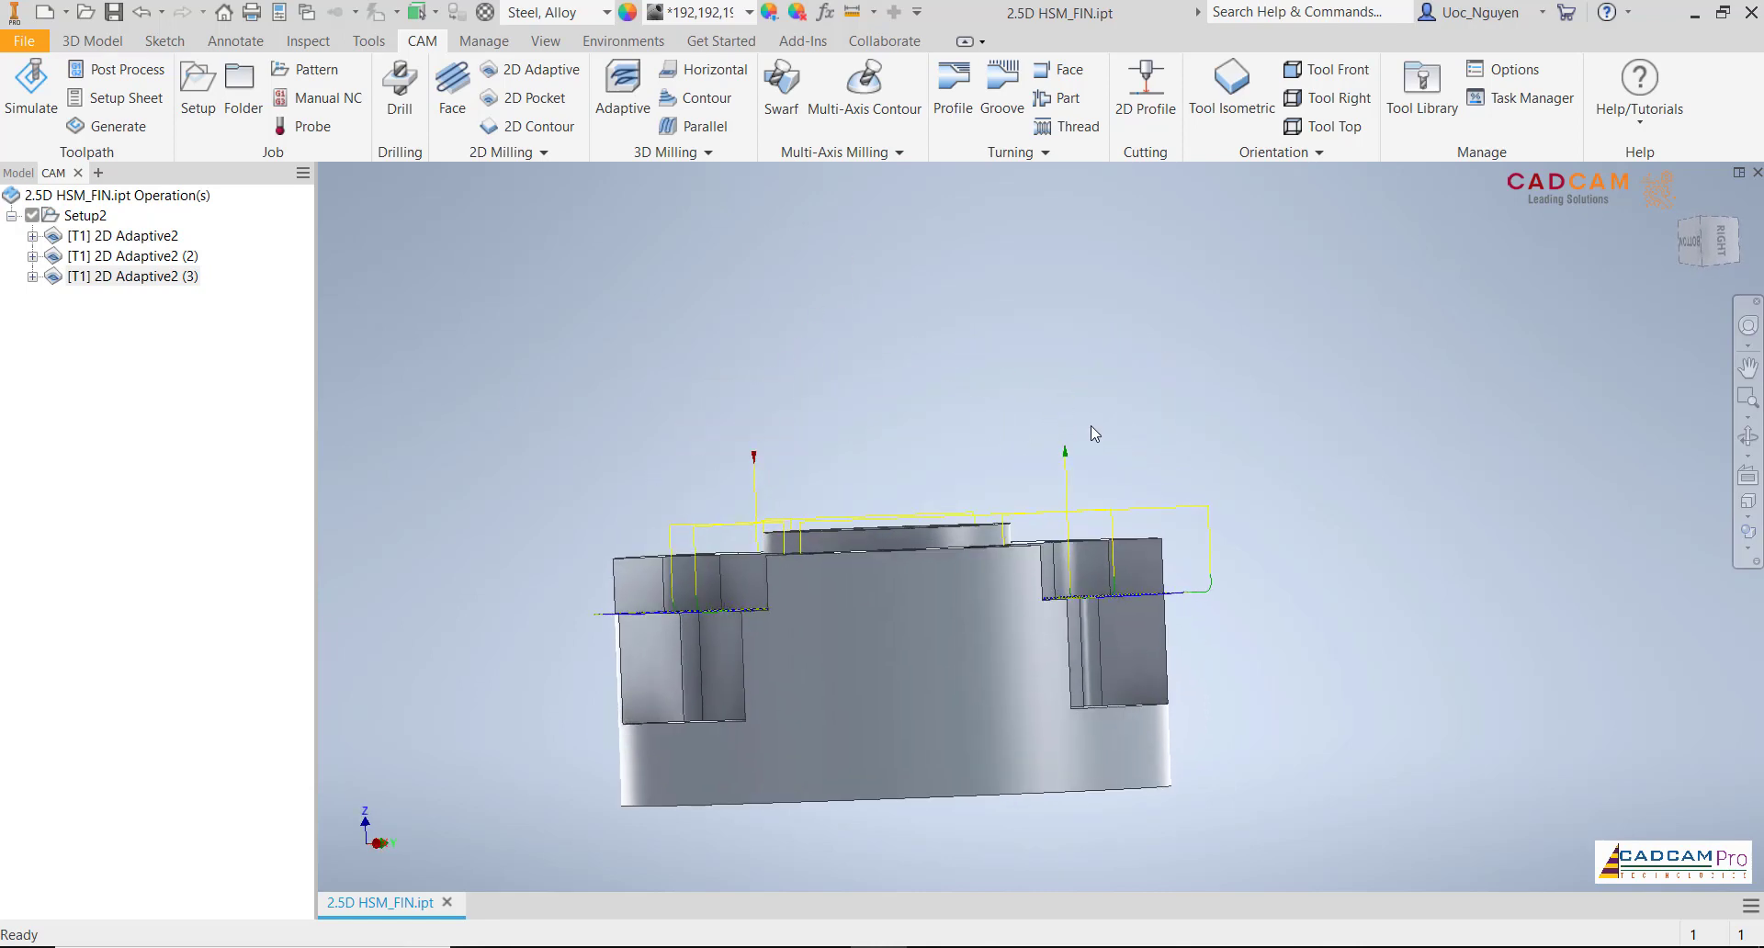
pyautogui.click(1714, 246)
pyautogui.scroll(-4, 1099, 439)
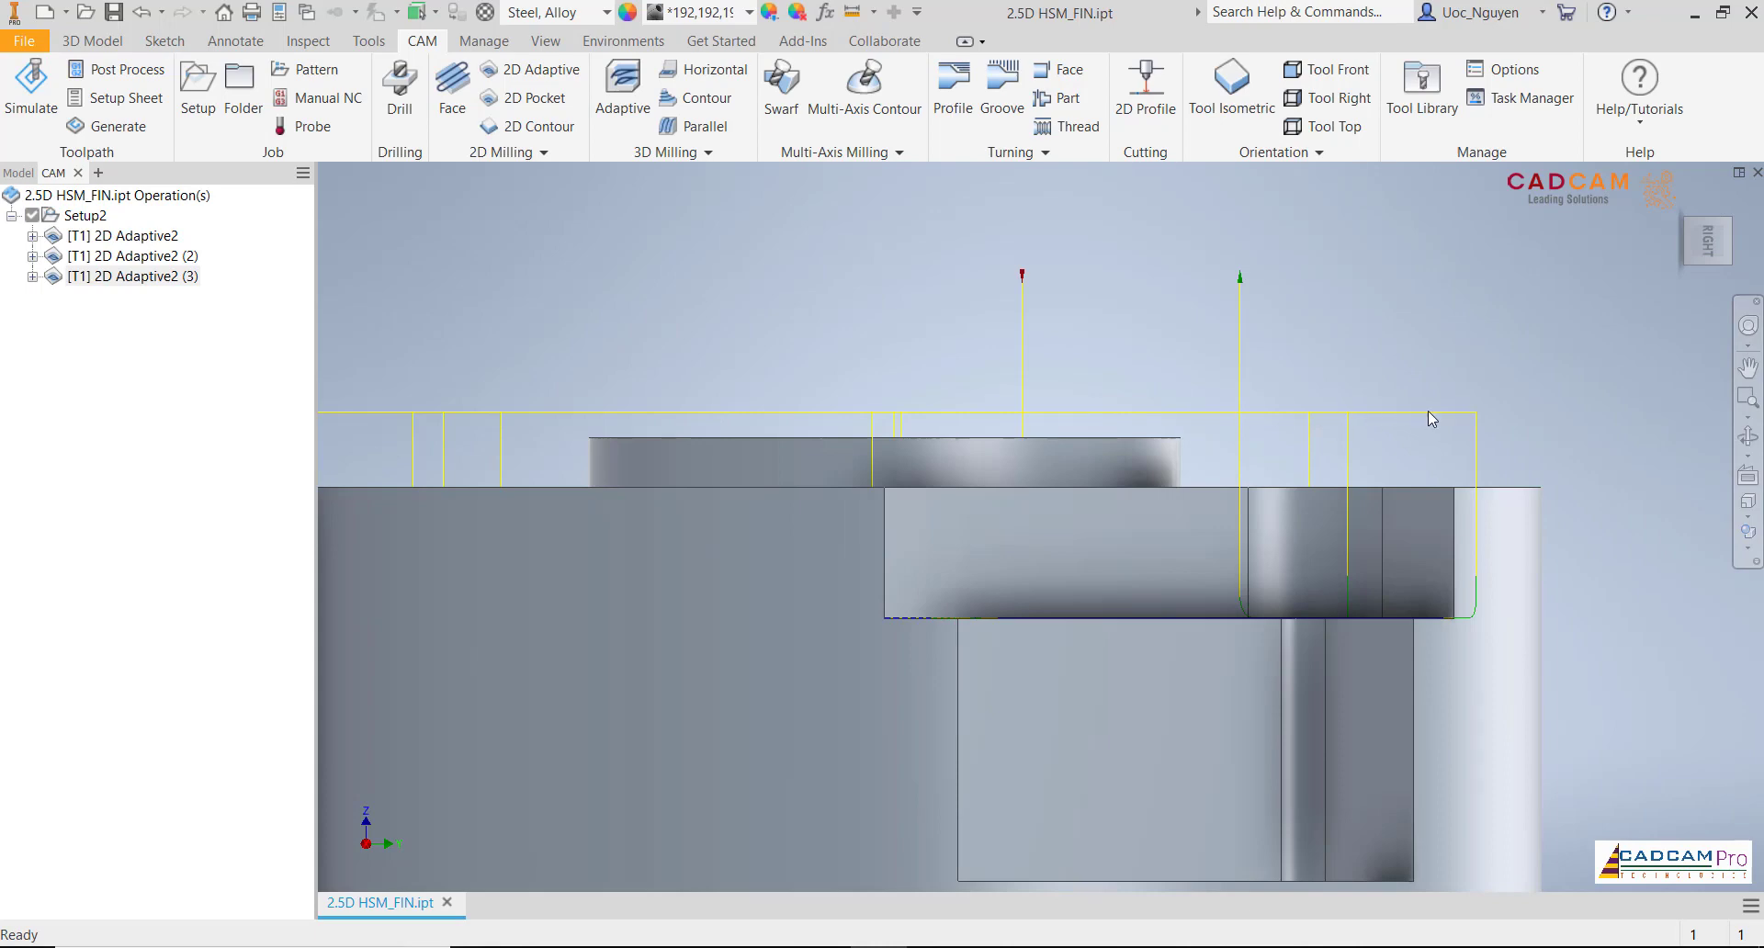
pyautogui.scroll(4, 1185, 425)
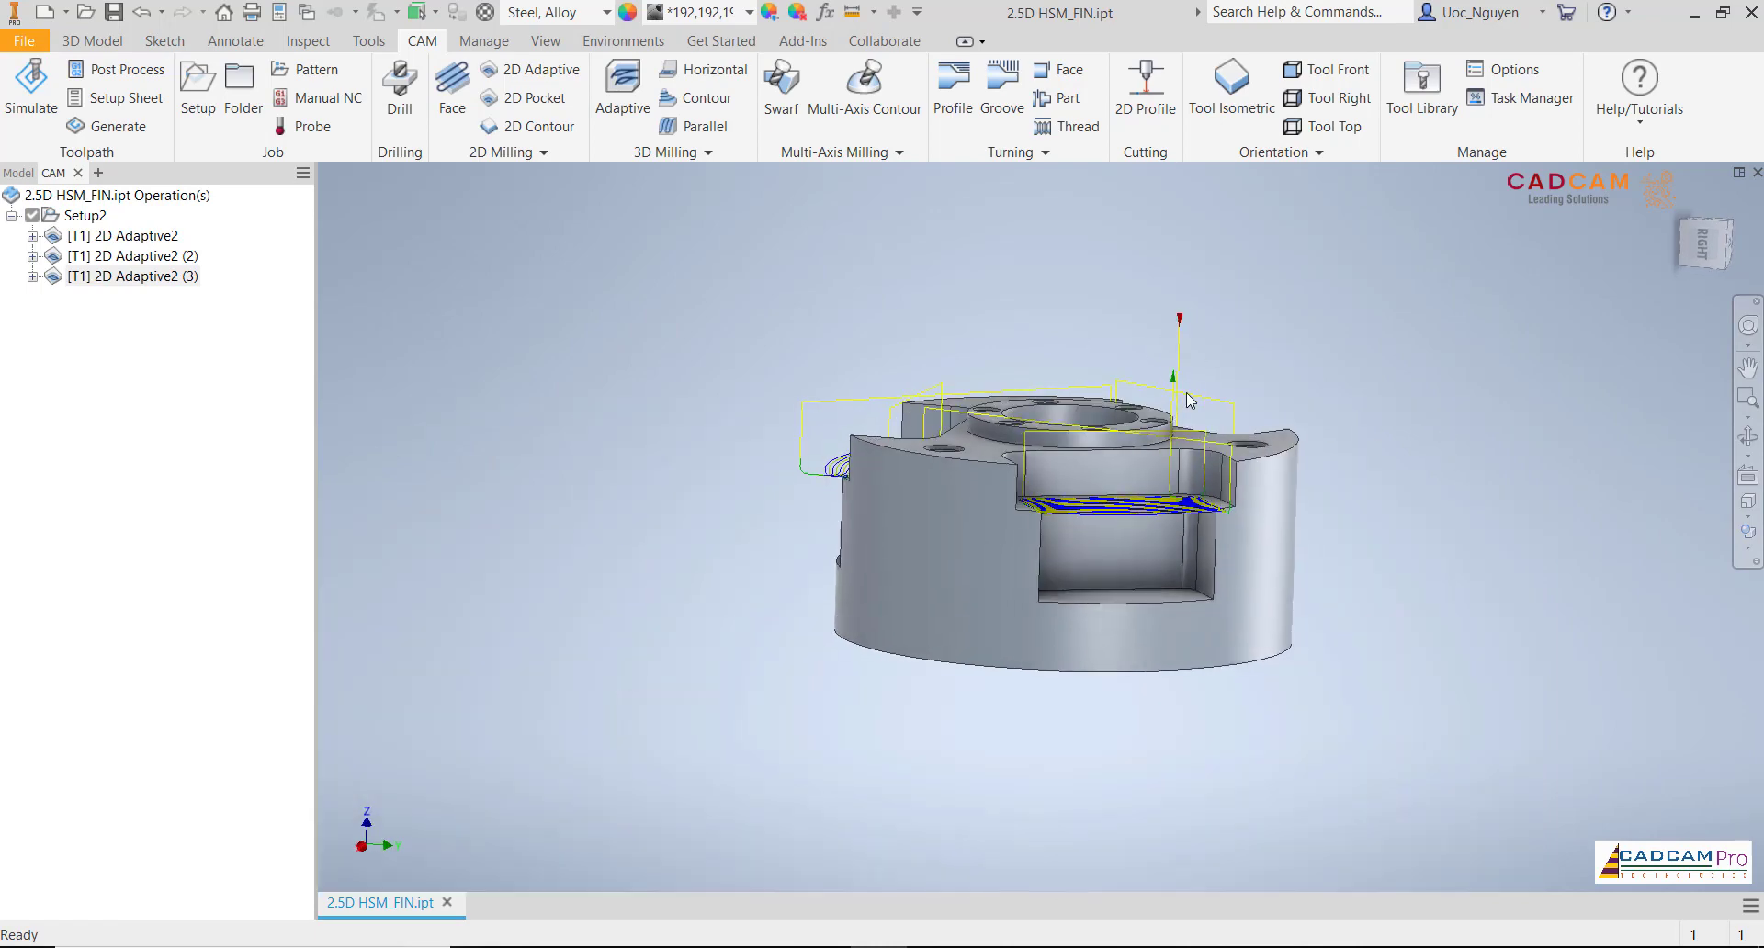
pyautogui.keyDown('shift'); pyautogui.moveTo(1186, 393); pyautogui.dragTo(719, 341, button='middle'); pyautogui.keyUp('shift')
# Duplicate the side pockets' 2D Adaptive operation and open the new copy for editing
pyautogui.rightClick(183, 281)
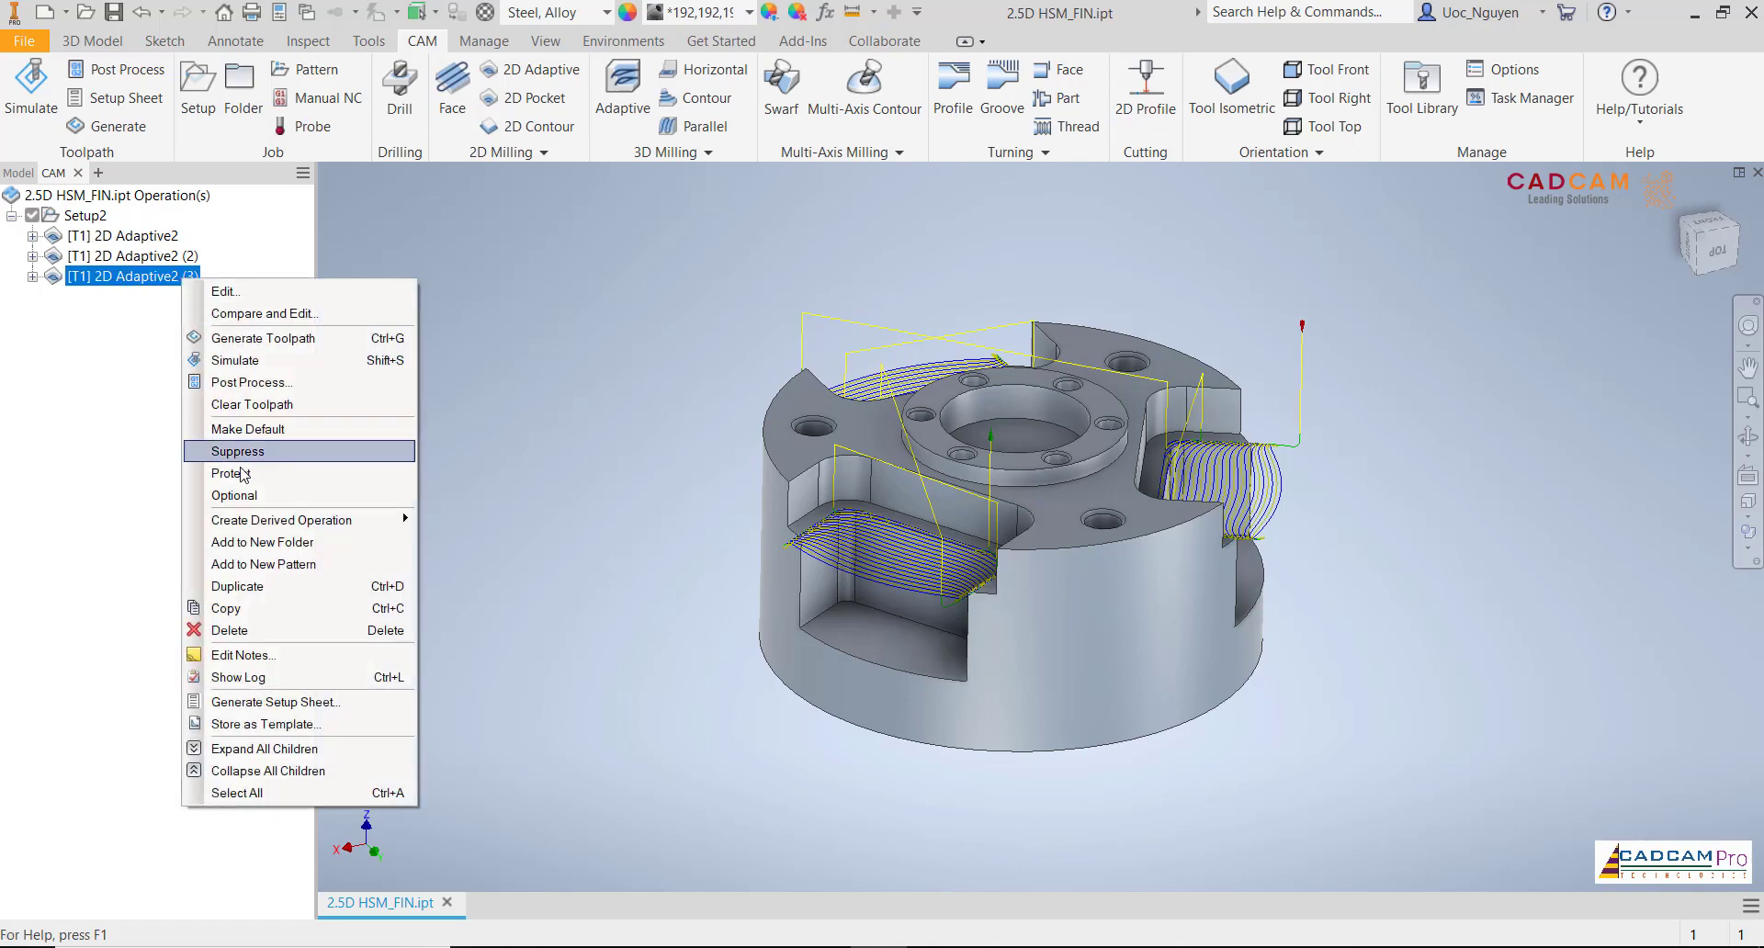
pyautogui.click(239, 588)
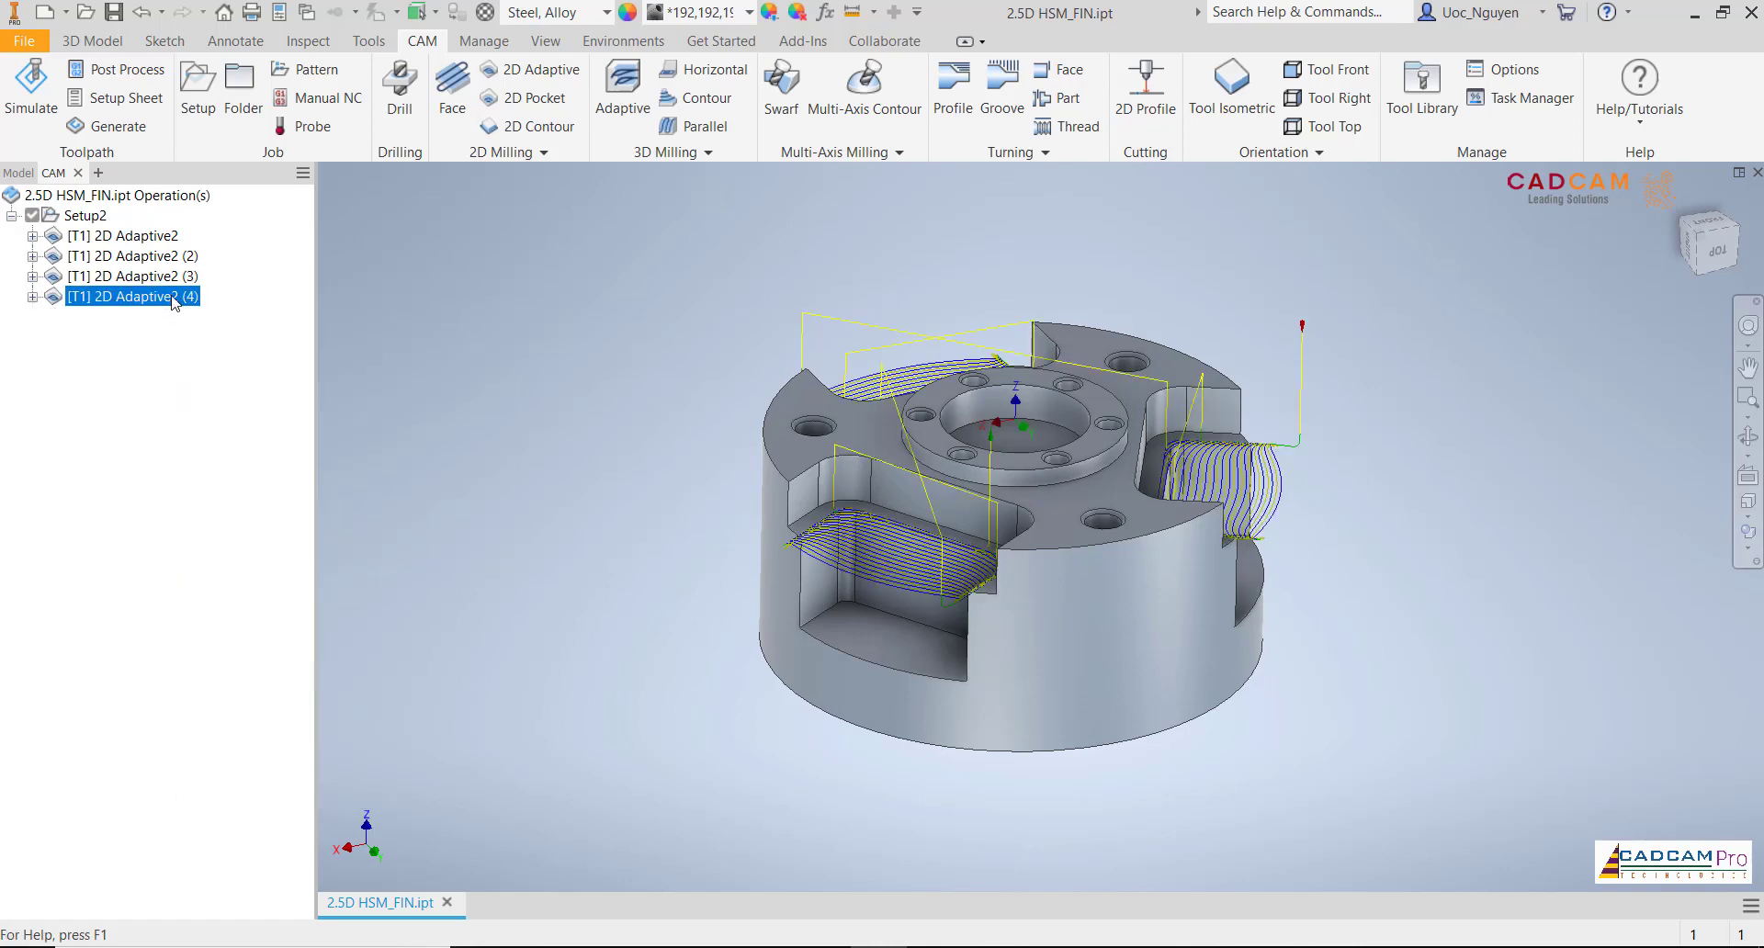
pyautogui.rightClick(175, 303)
pyautogui.click(201, 308)
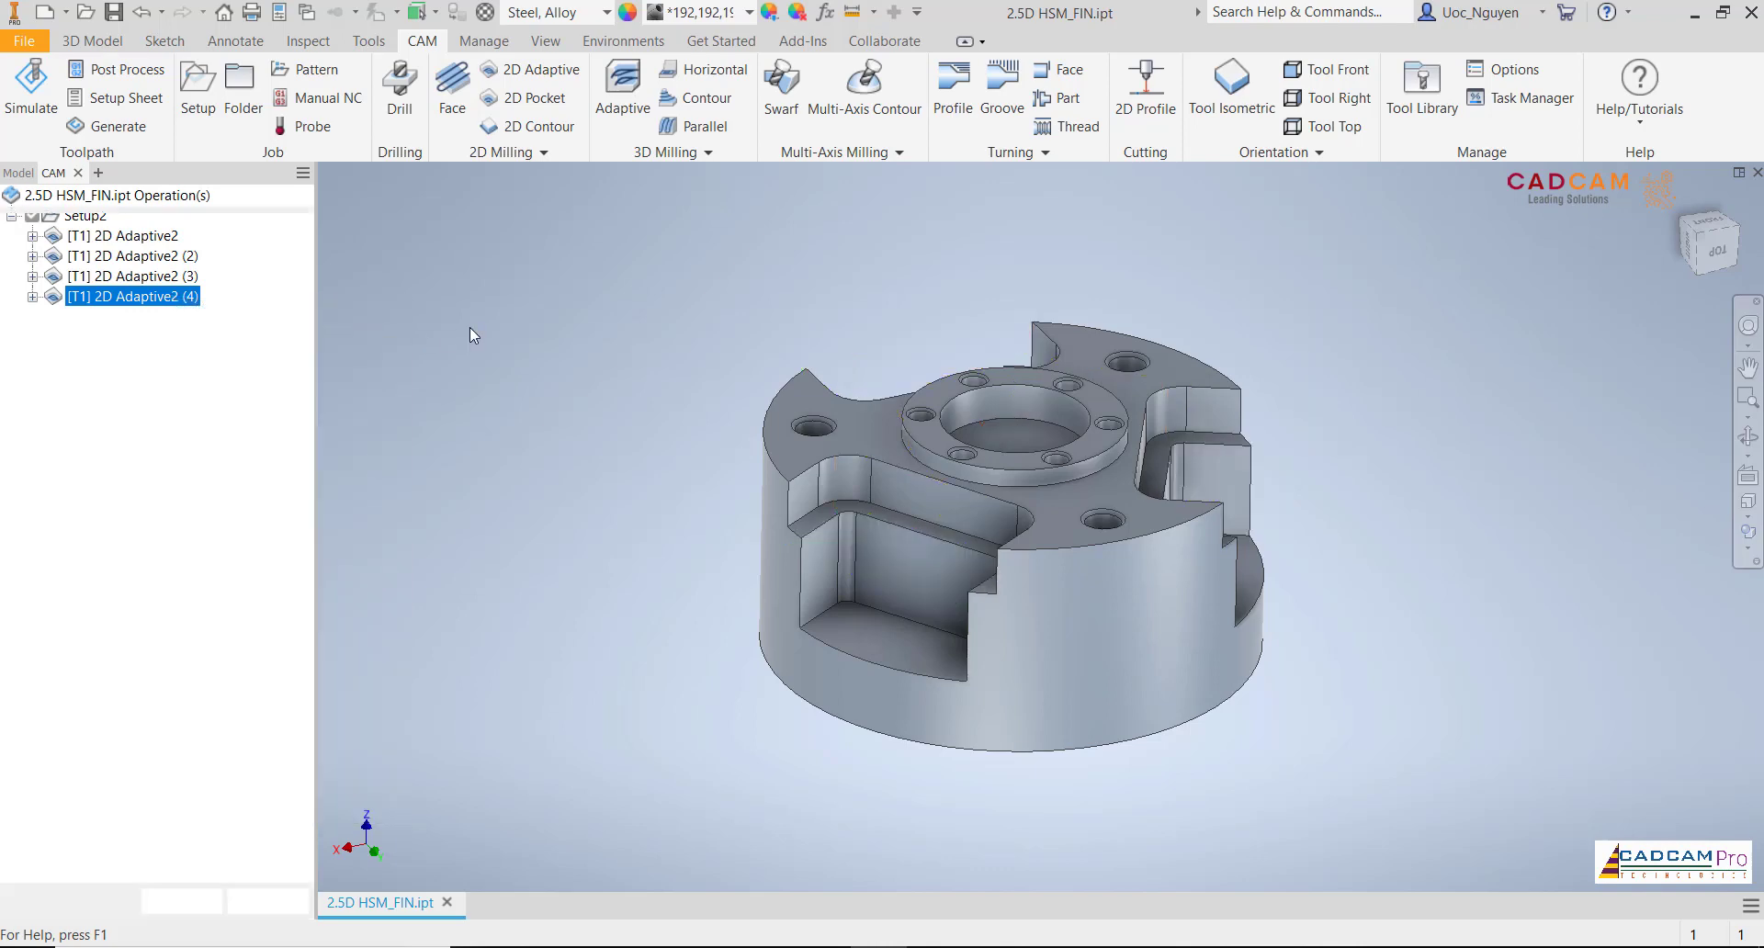
# Change the copied 2D Adaptive operation's tool to the #2 Ø16 mm flat mill
pyautogui.click(149, 299)
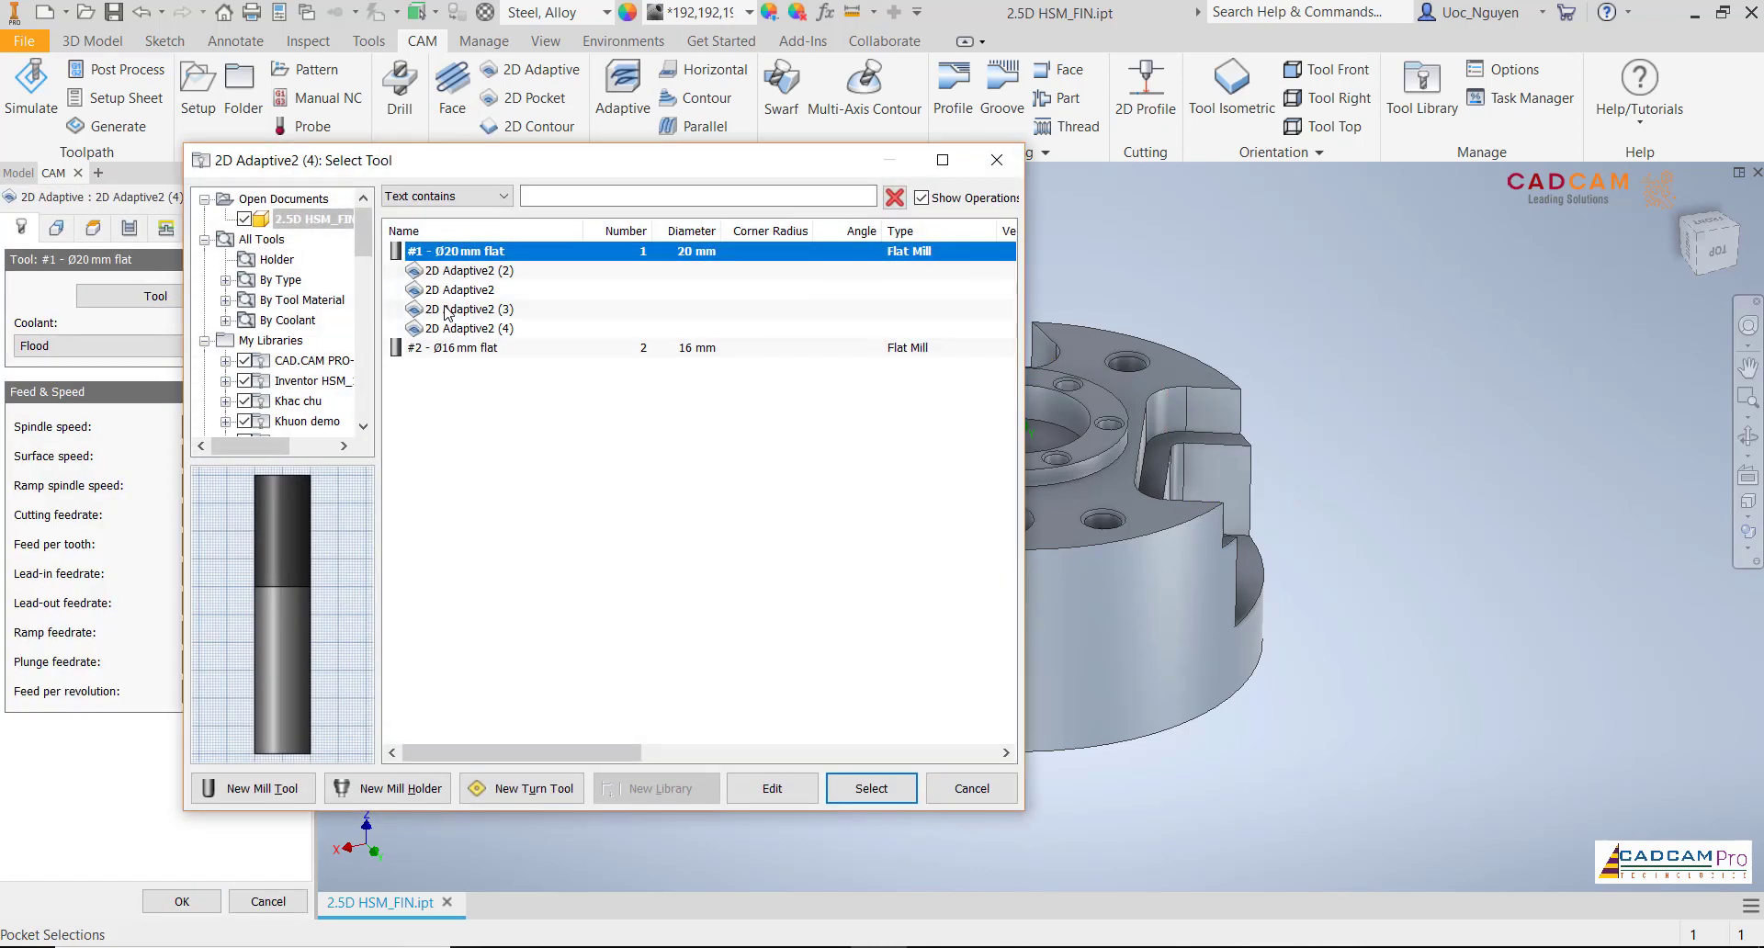
pyautogui.moveTo(527, 160); pyautogui.dragTo(494, 162)
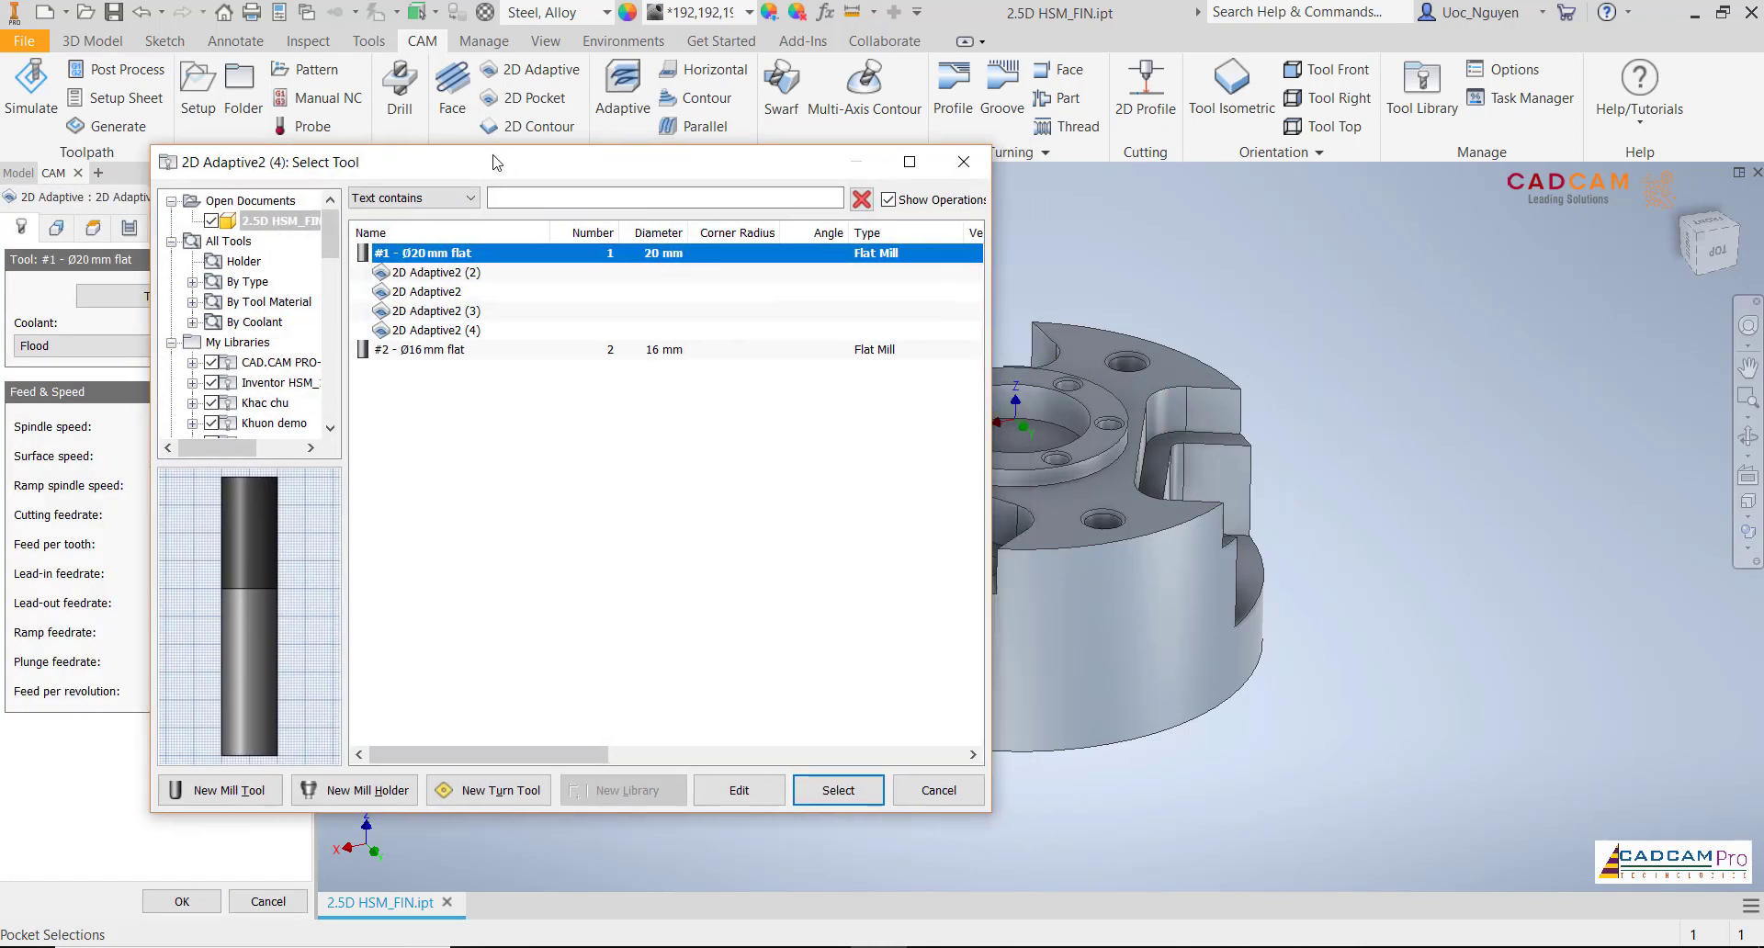
pyautogui.click(432, 350)
pyautogui.click(838, 790)
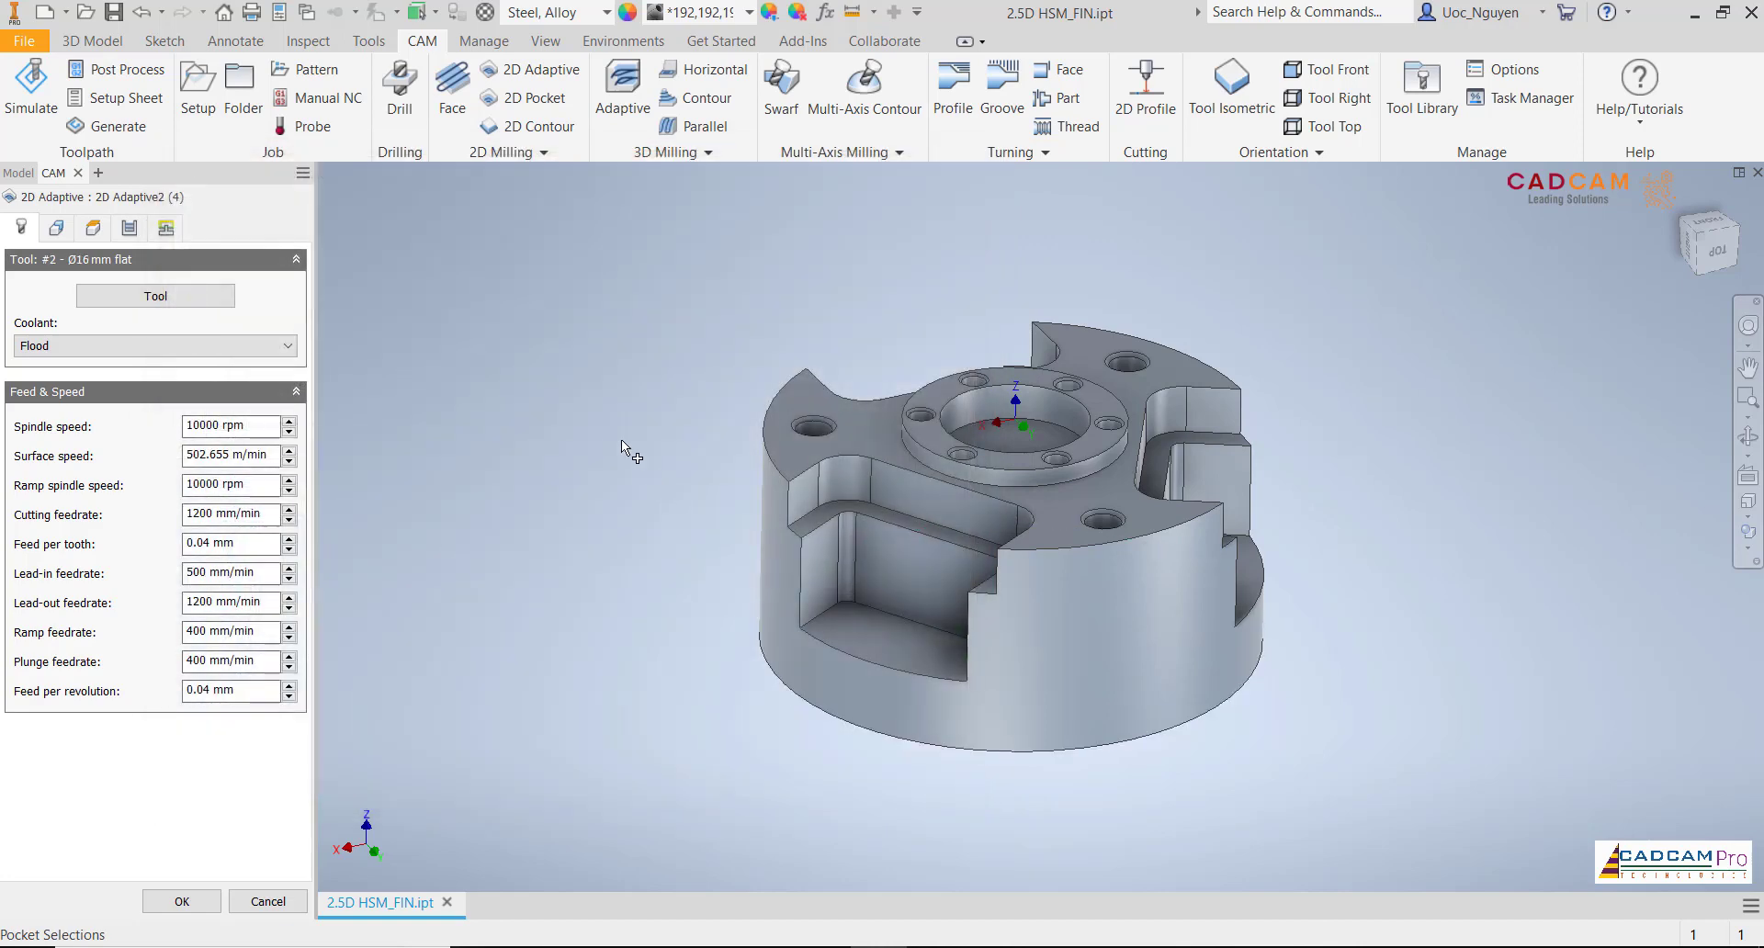
# Clear the copied operation's pocket selections and select the floor contours of the three lower side pockets instead
pyautogui.click(56, 228)
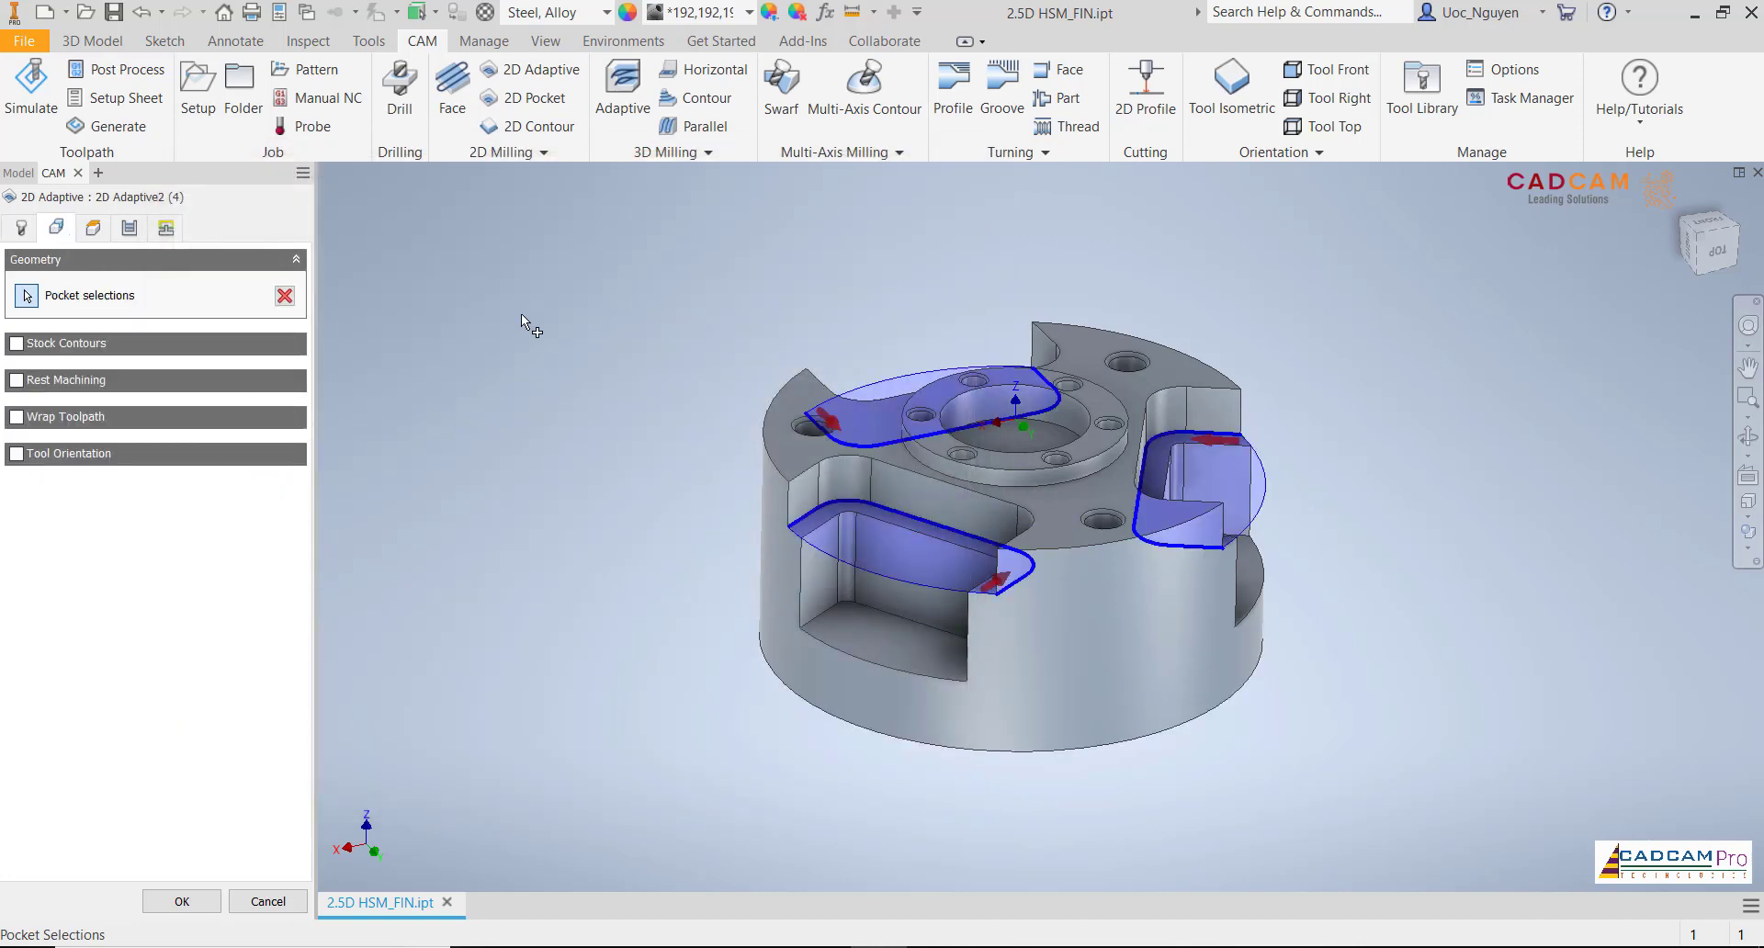
pyautogui.click(285, 295)
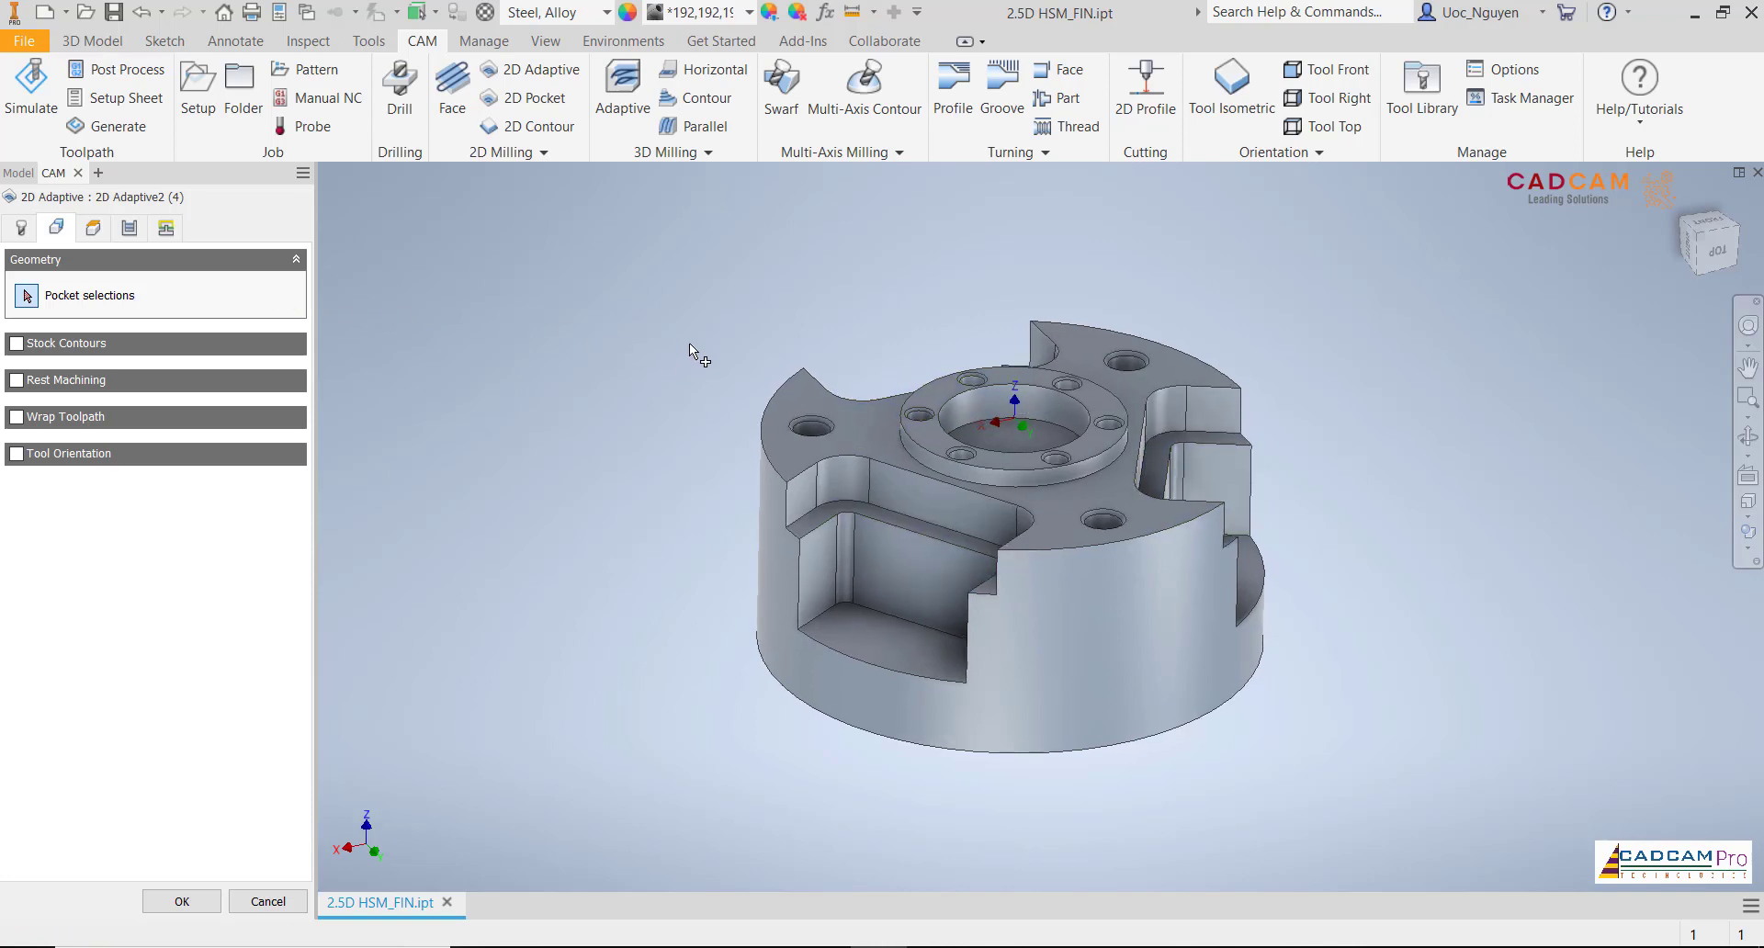
pyautogui.keyDown('shift'); pyautogui.moveTo(689, 343); pyautogui.dragTo(753, 522, button='middle'); pyautogui.keyUp('shift')
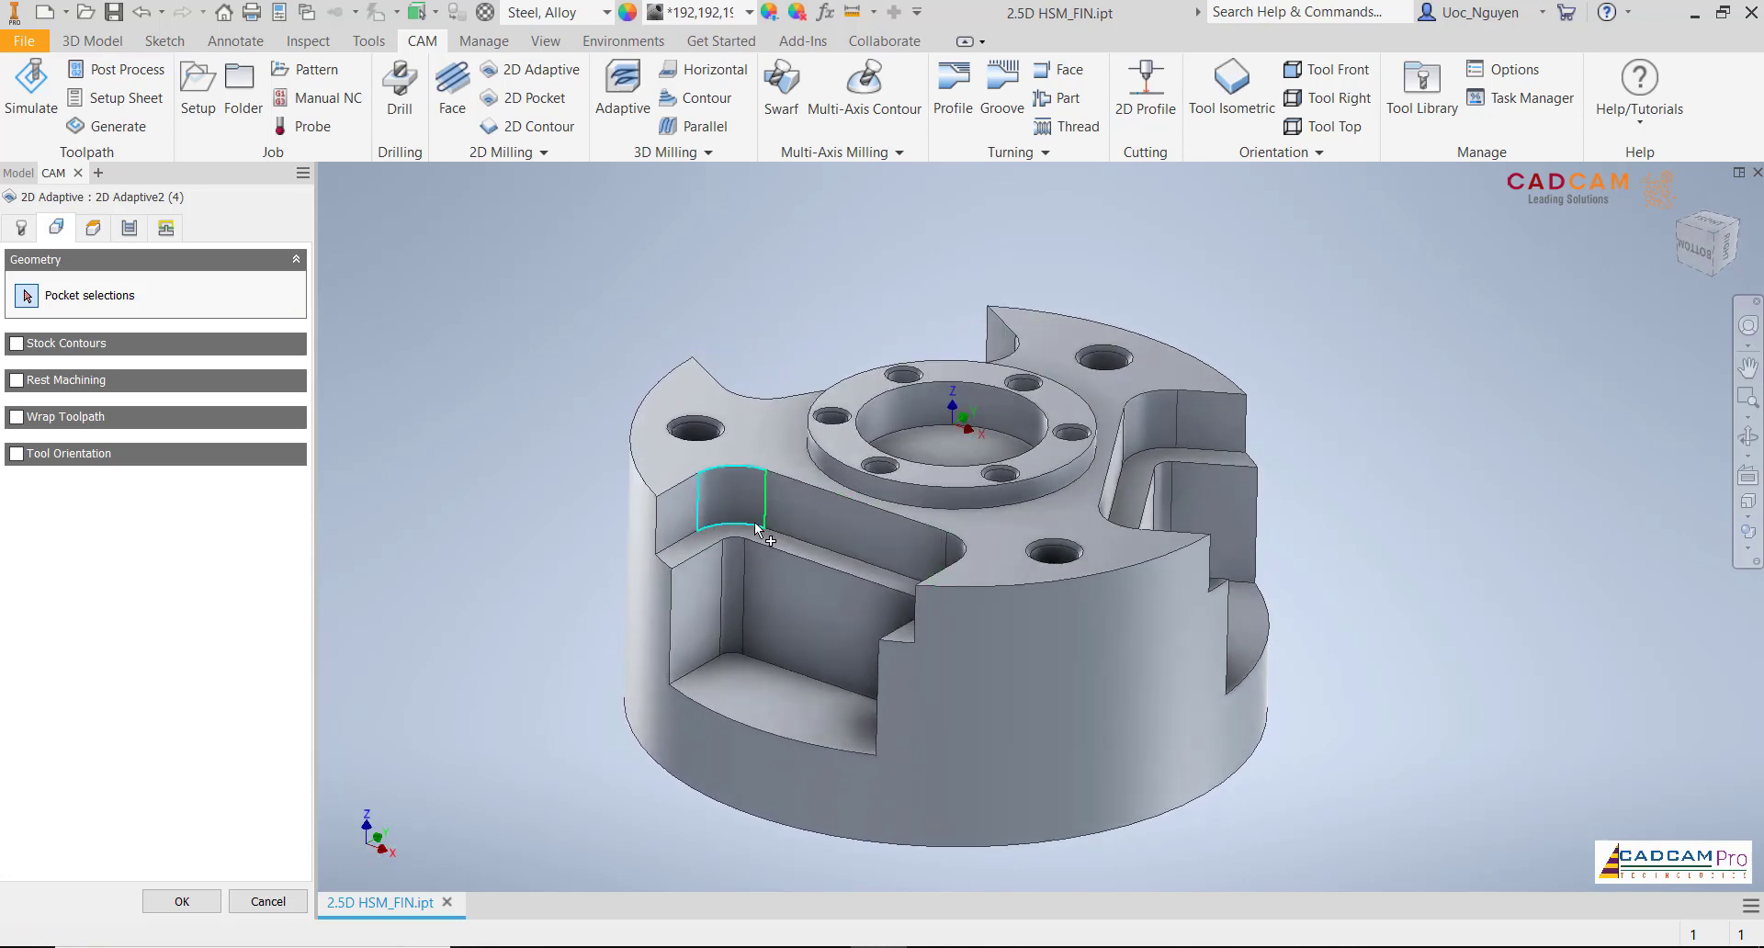
pyautogui.click(705, 665)
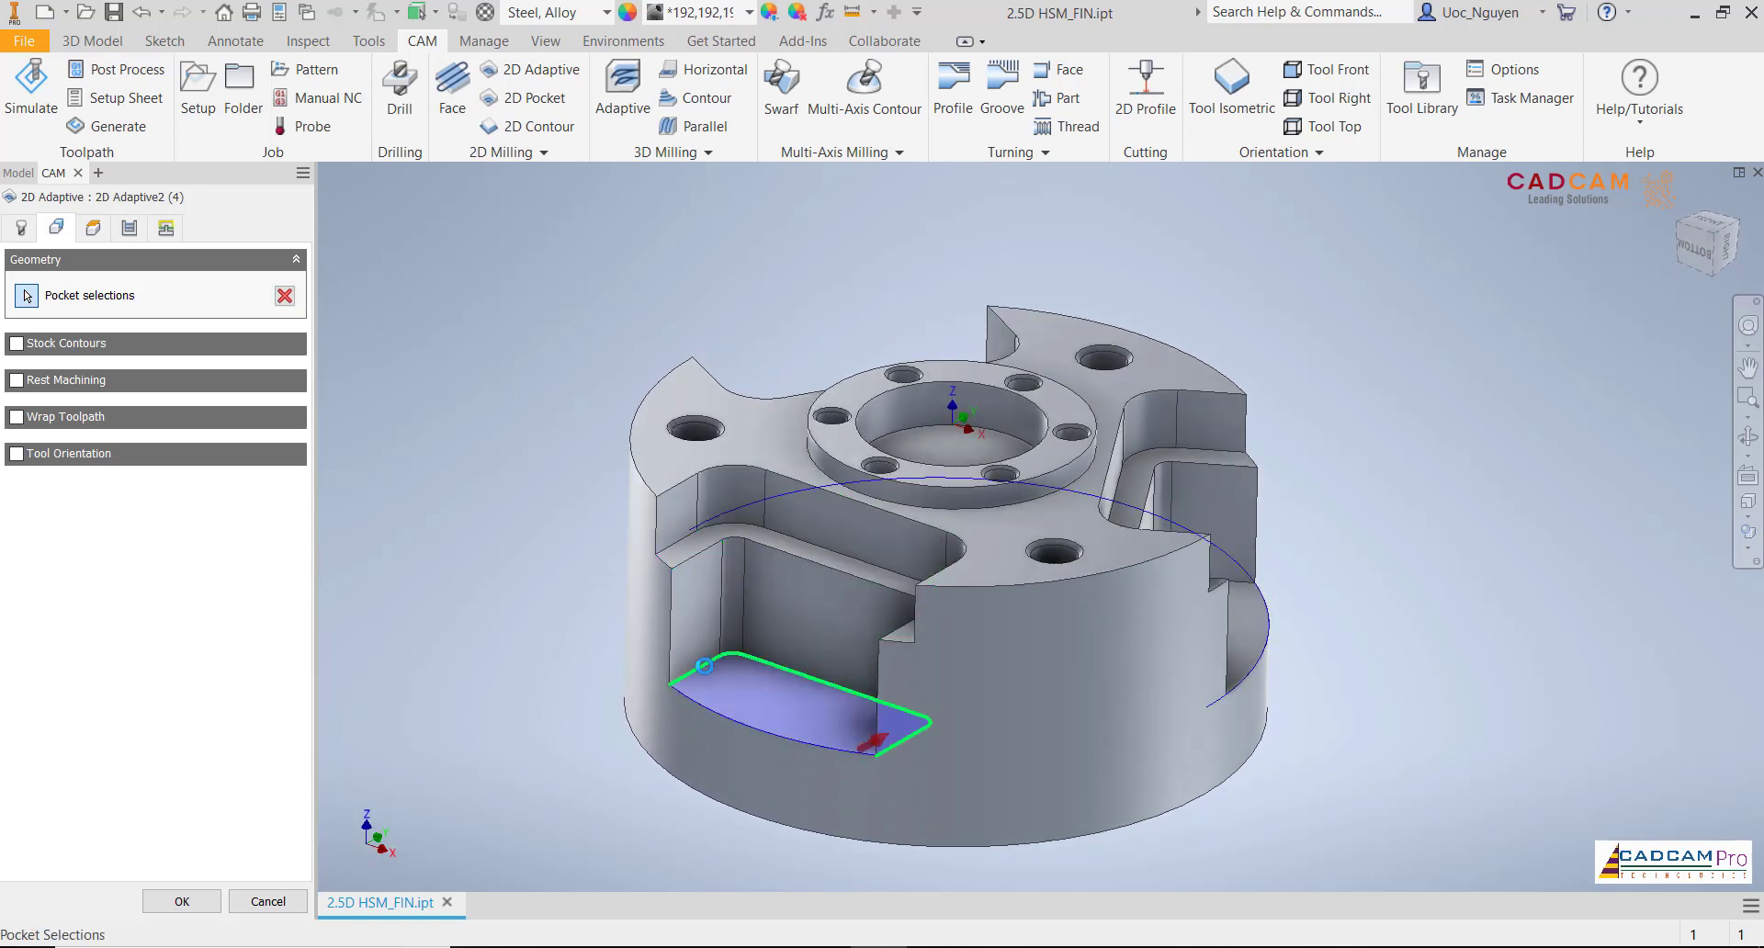
pyautogui.click(1254, 589)
pyautogui.keyDown('shift'); pyautogui.moveTo(1392, 575); pyautogui.dragTo(1029, 367, button='middle'); pyautogui.keyUp('shift')
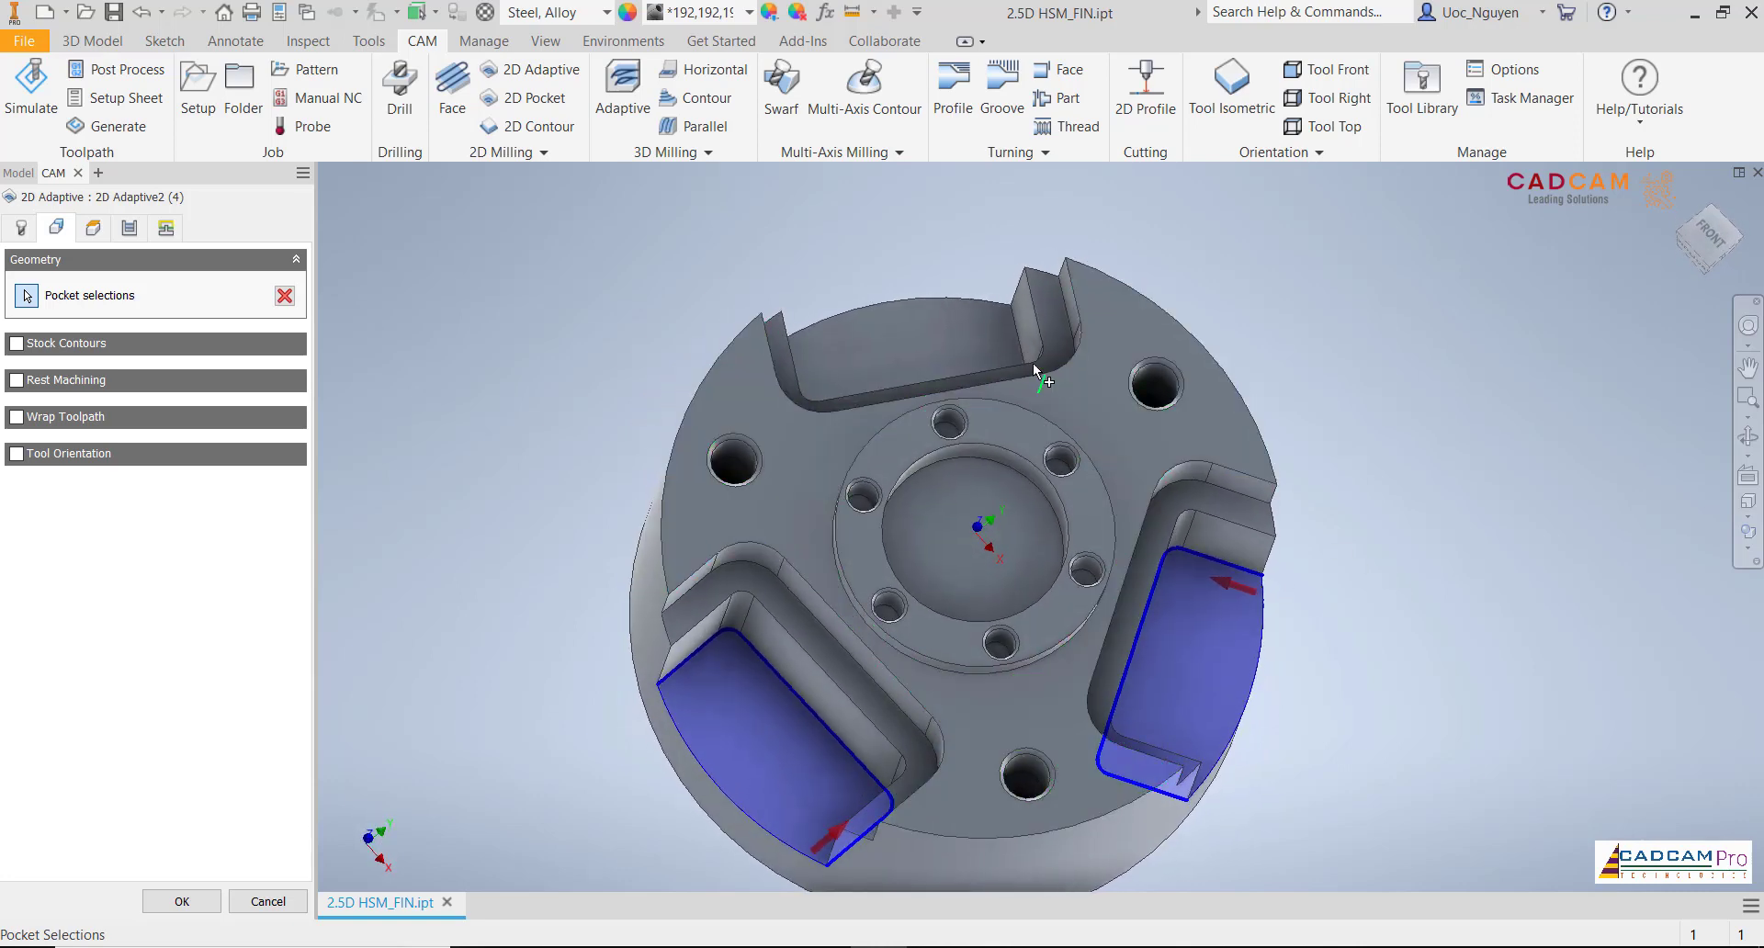
pyautogui.click(1019, 348)
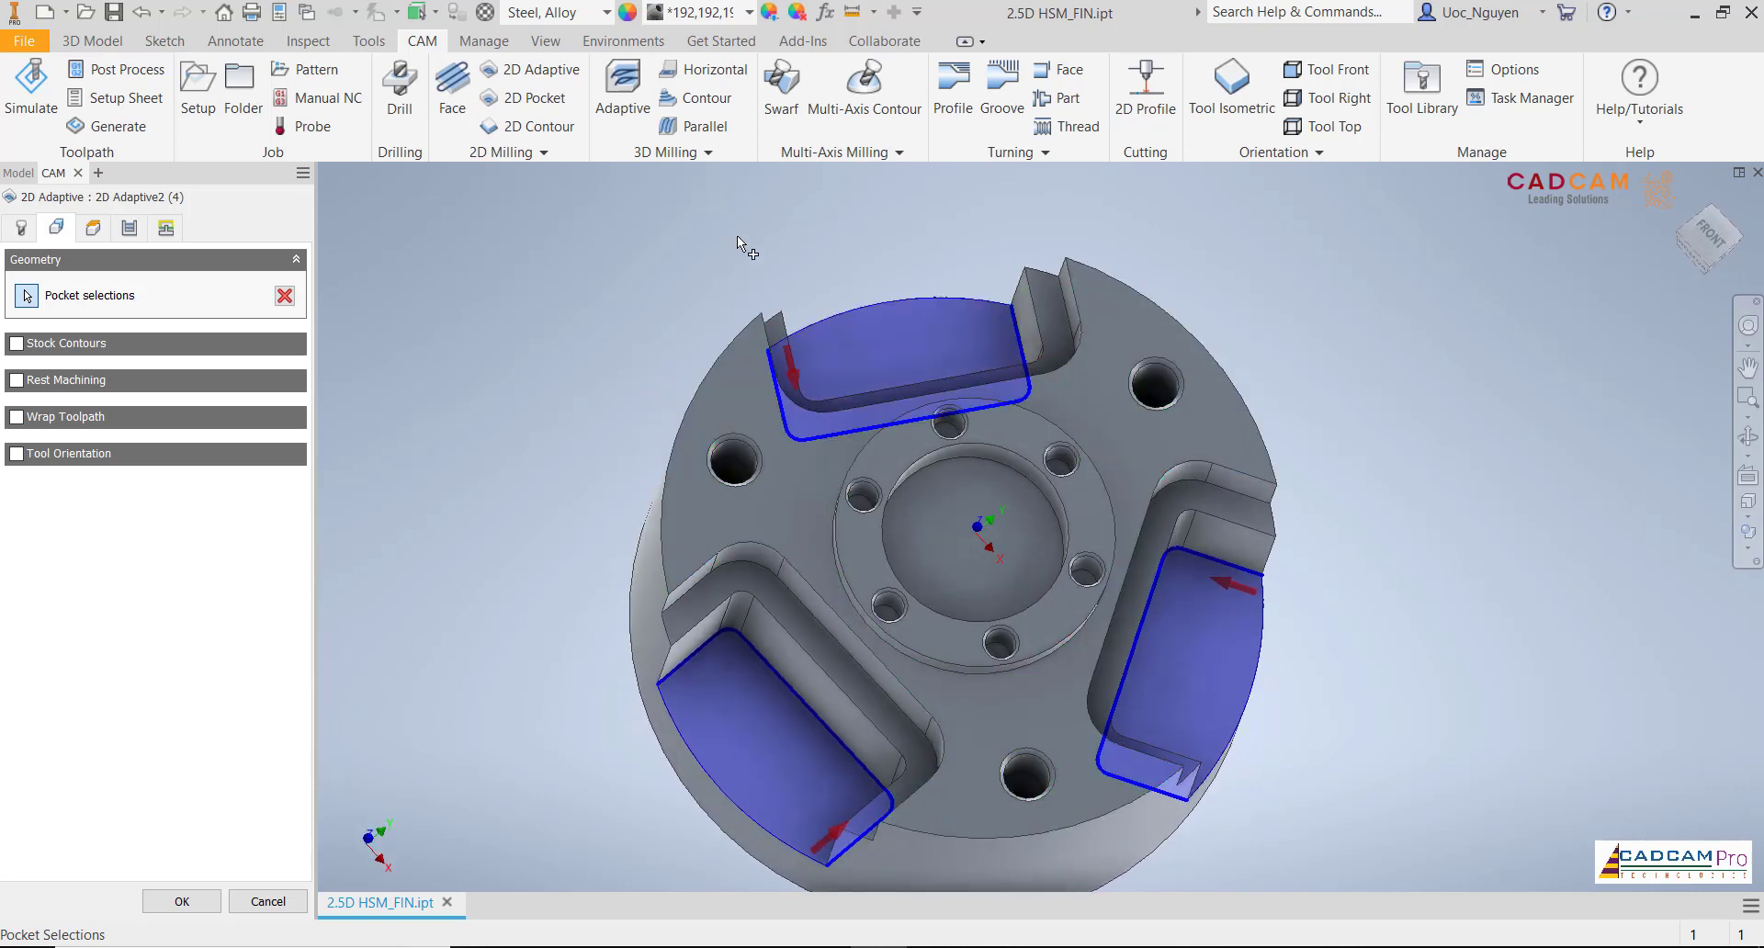
pyautogui.press('F6')
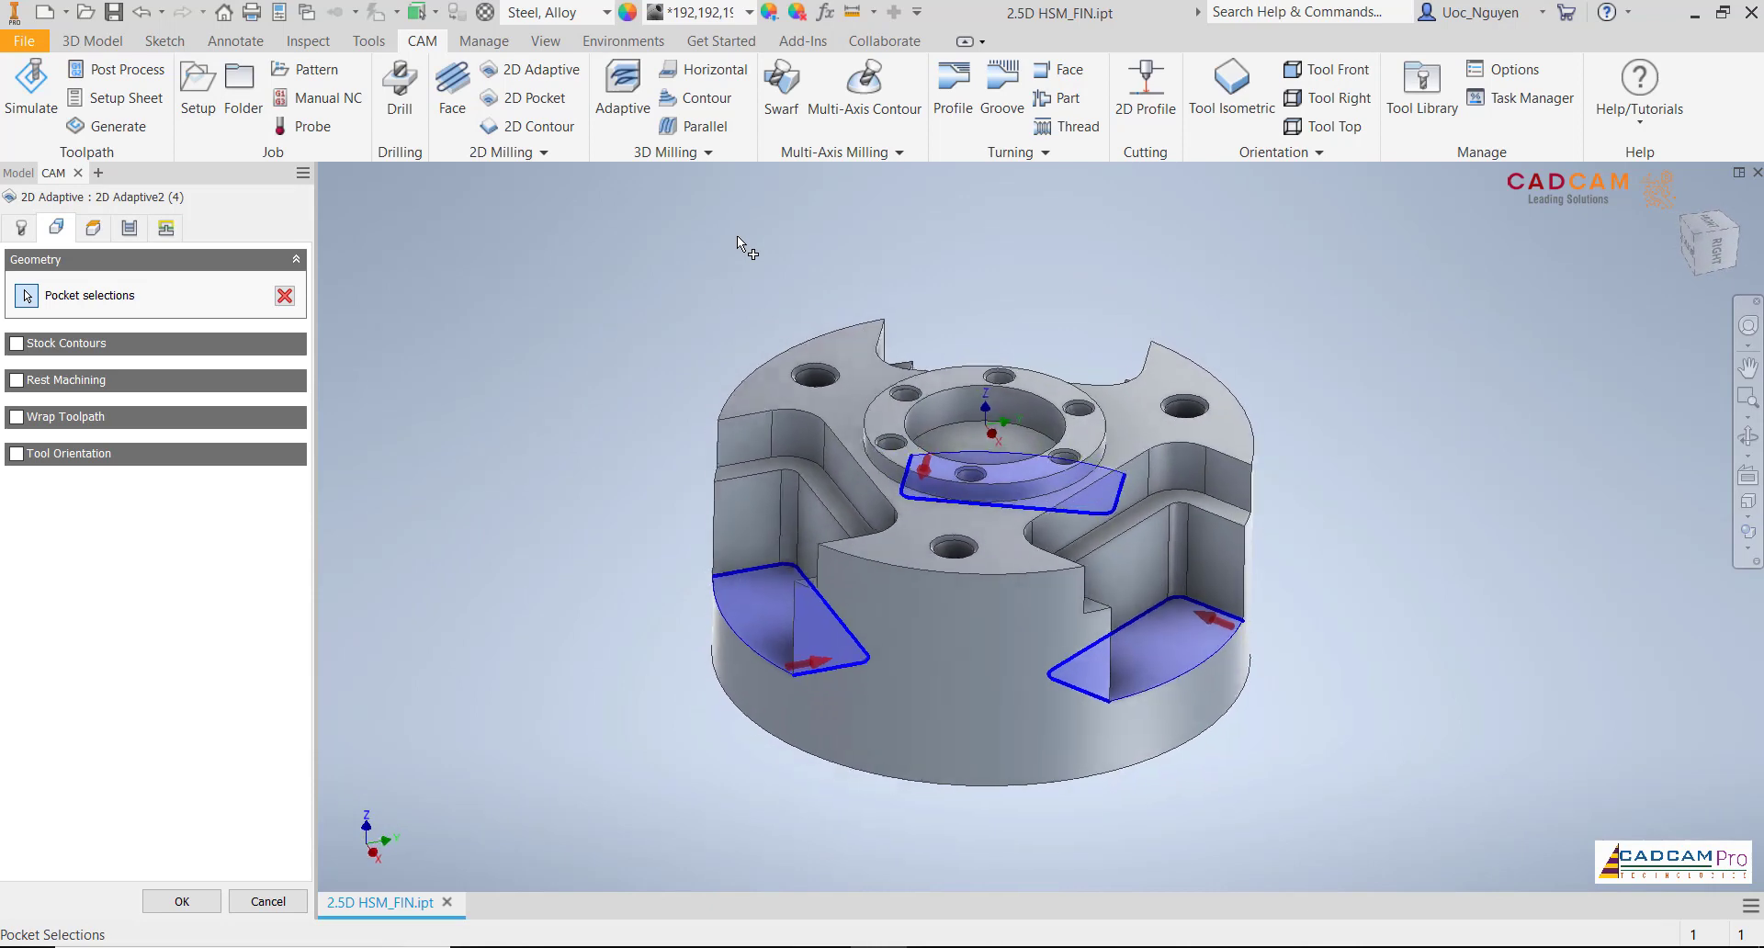
# Replace the Top Height reference with the ledge face of the stepped side pocket, keeping a 0 mm offset
pyautogui.click(91, 230)
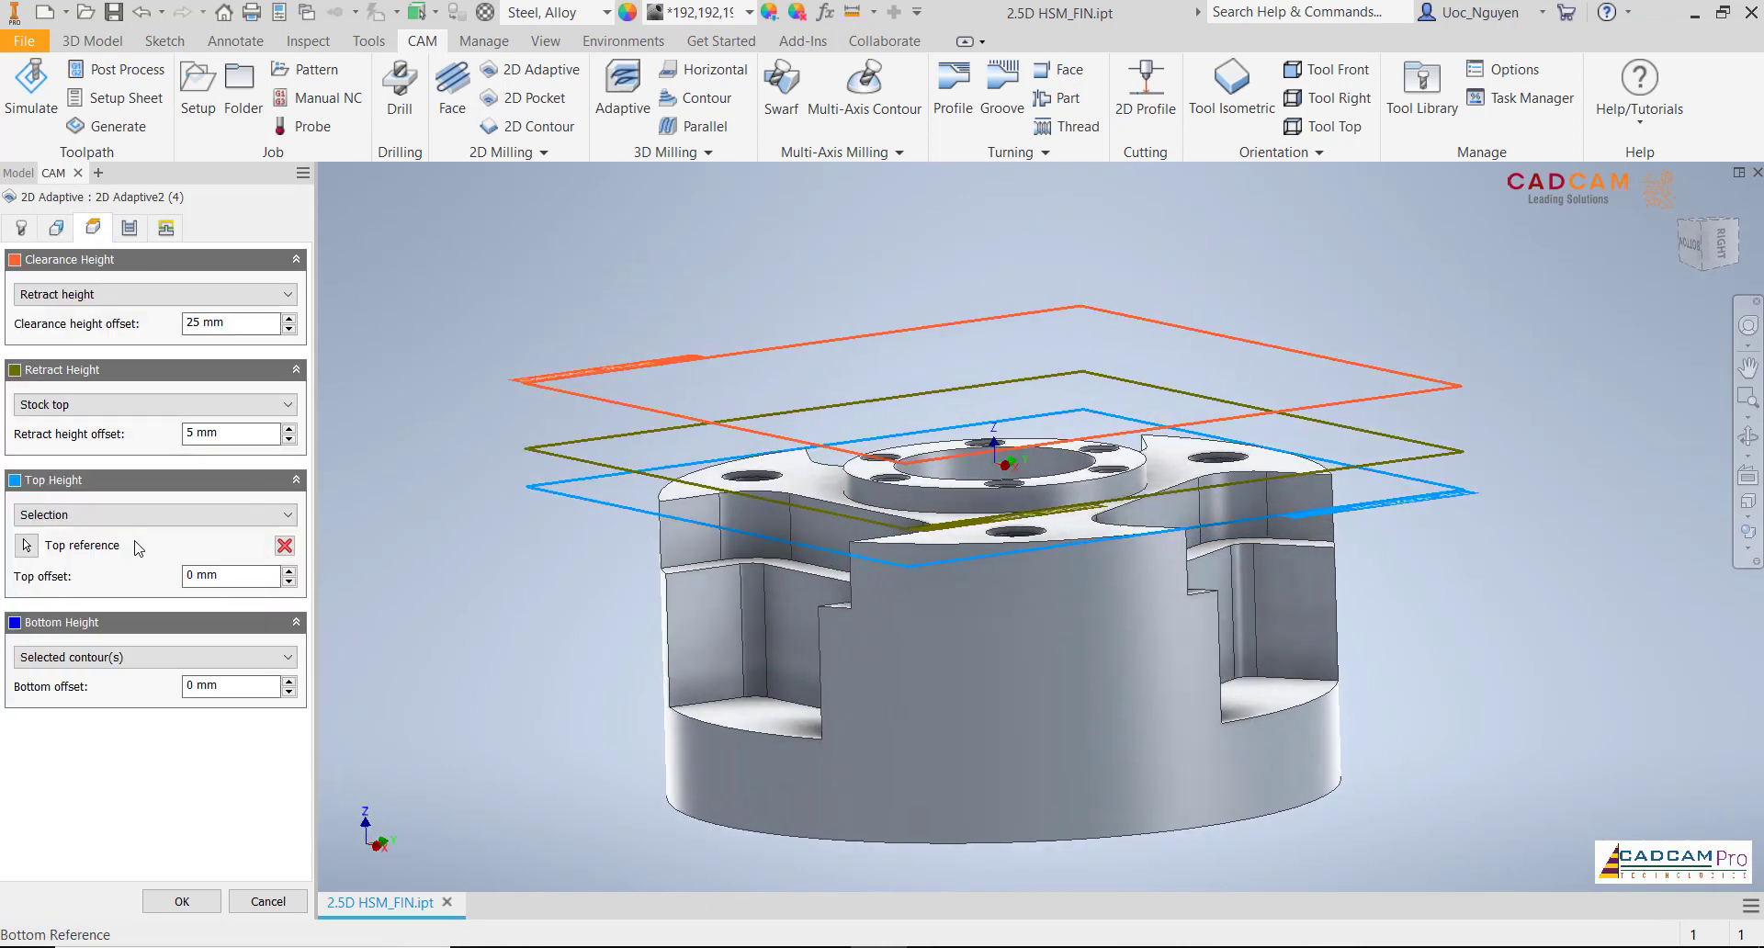
pyautogui.click(285, 547)
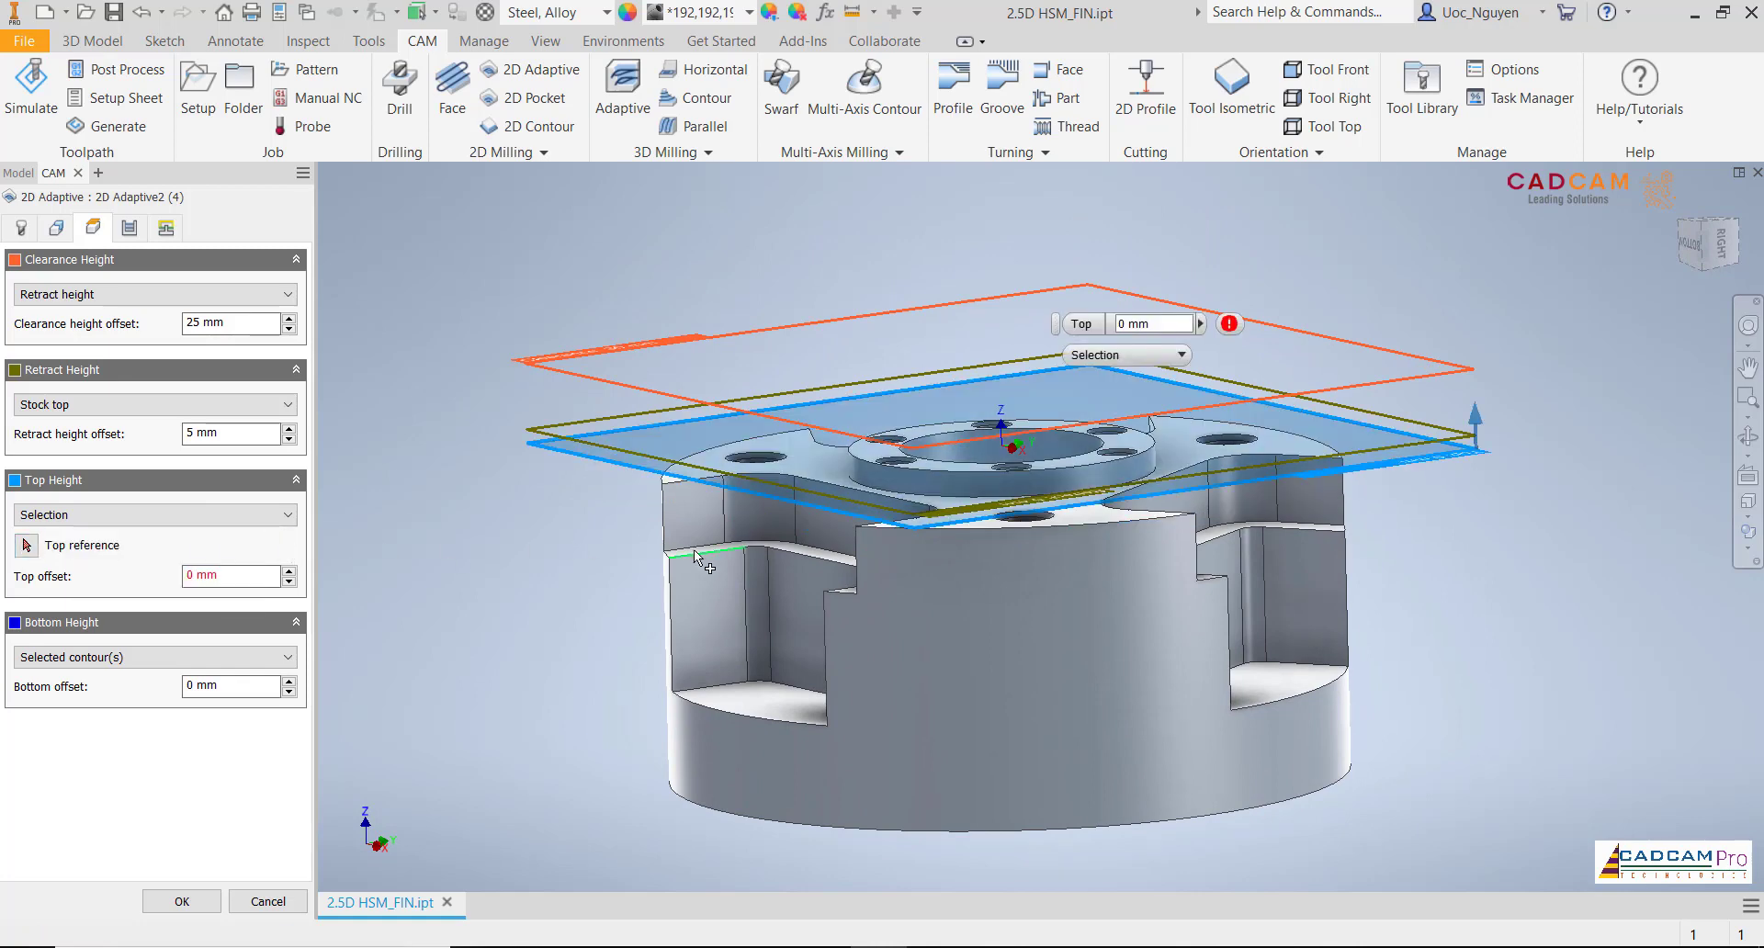
pyautogui.scroll(4, 696, 555)
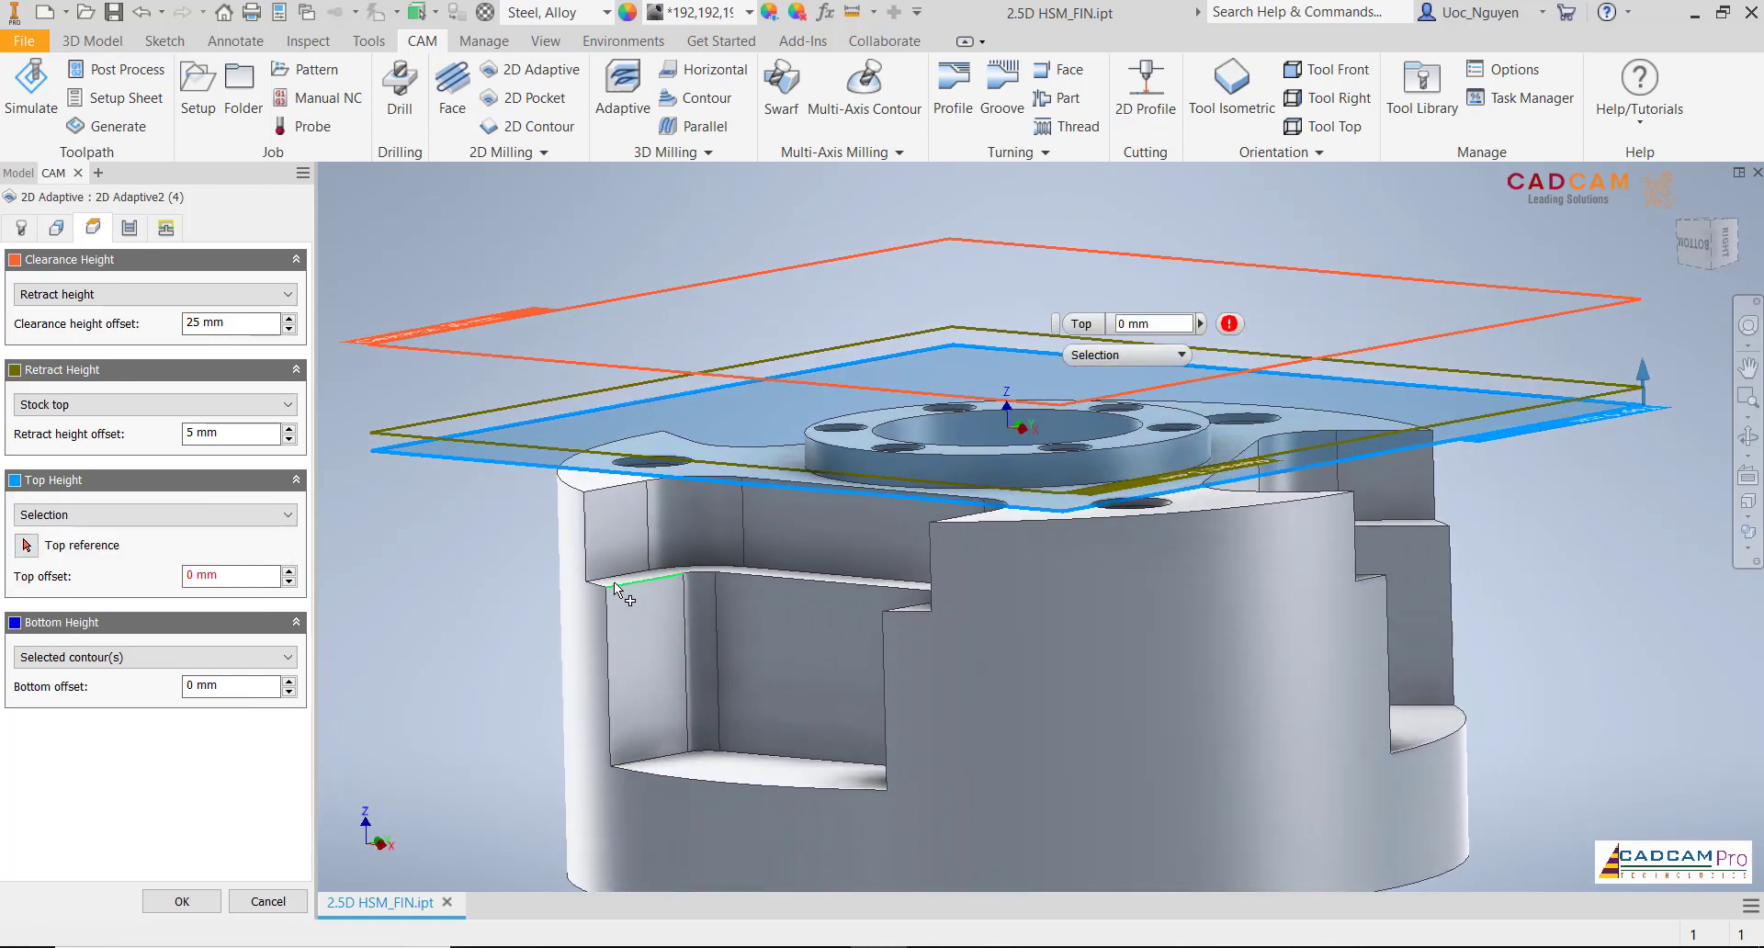
pyautogui.scroll(2, 616, 579)
pyautogui.click(634, 576)
pyautogui.scroll(-2, 634, 576)
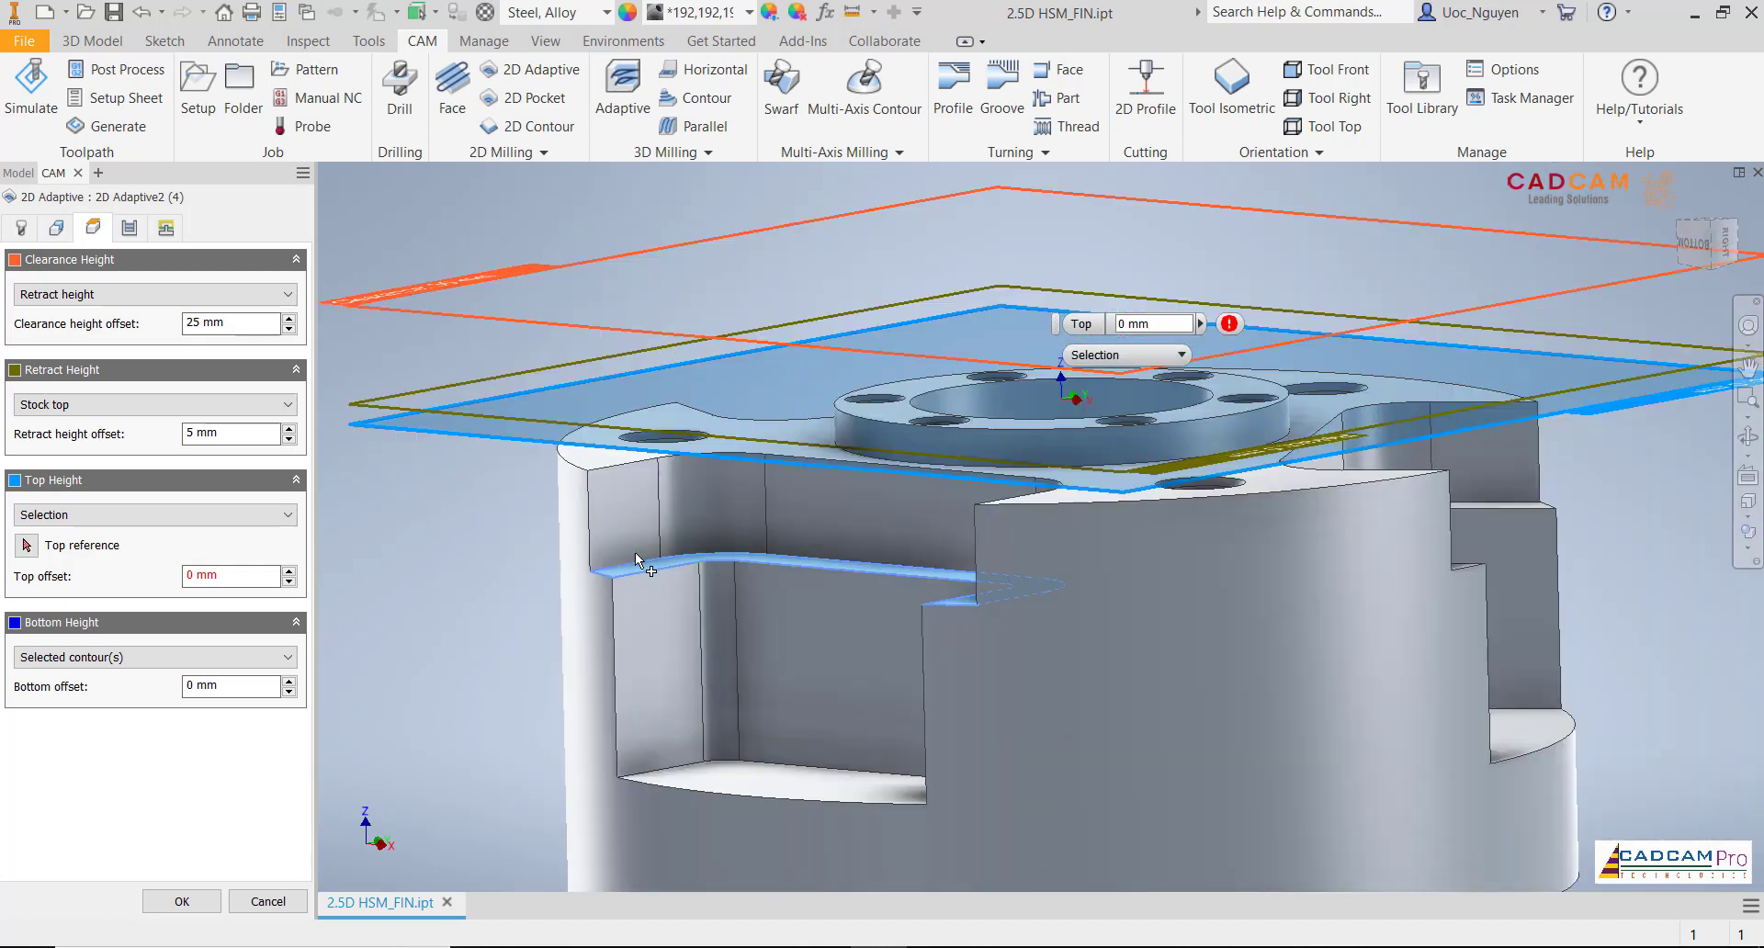
pyautogui.scroll(-3, 641, 560)
pyautogui.click(26, 545)
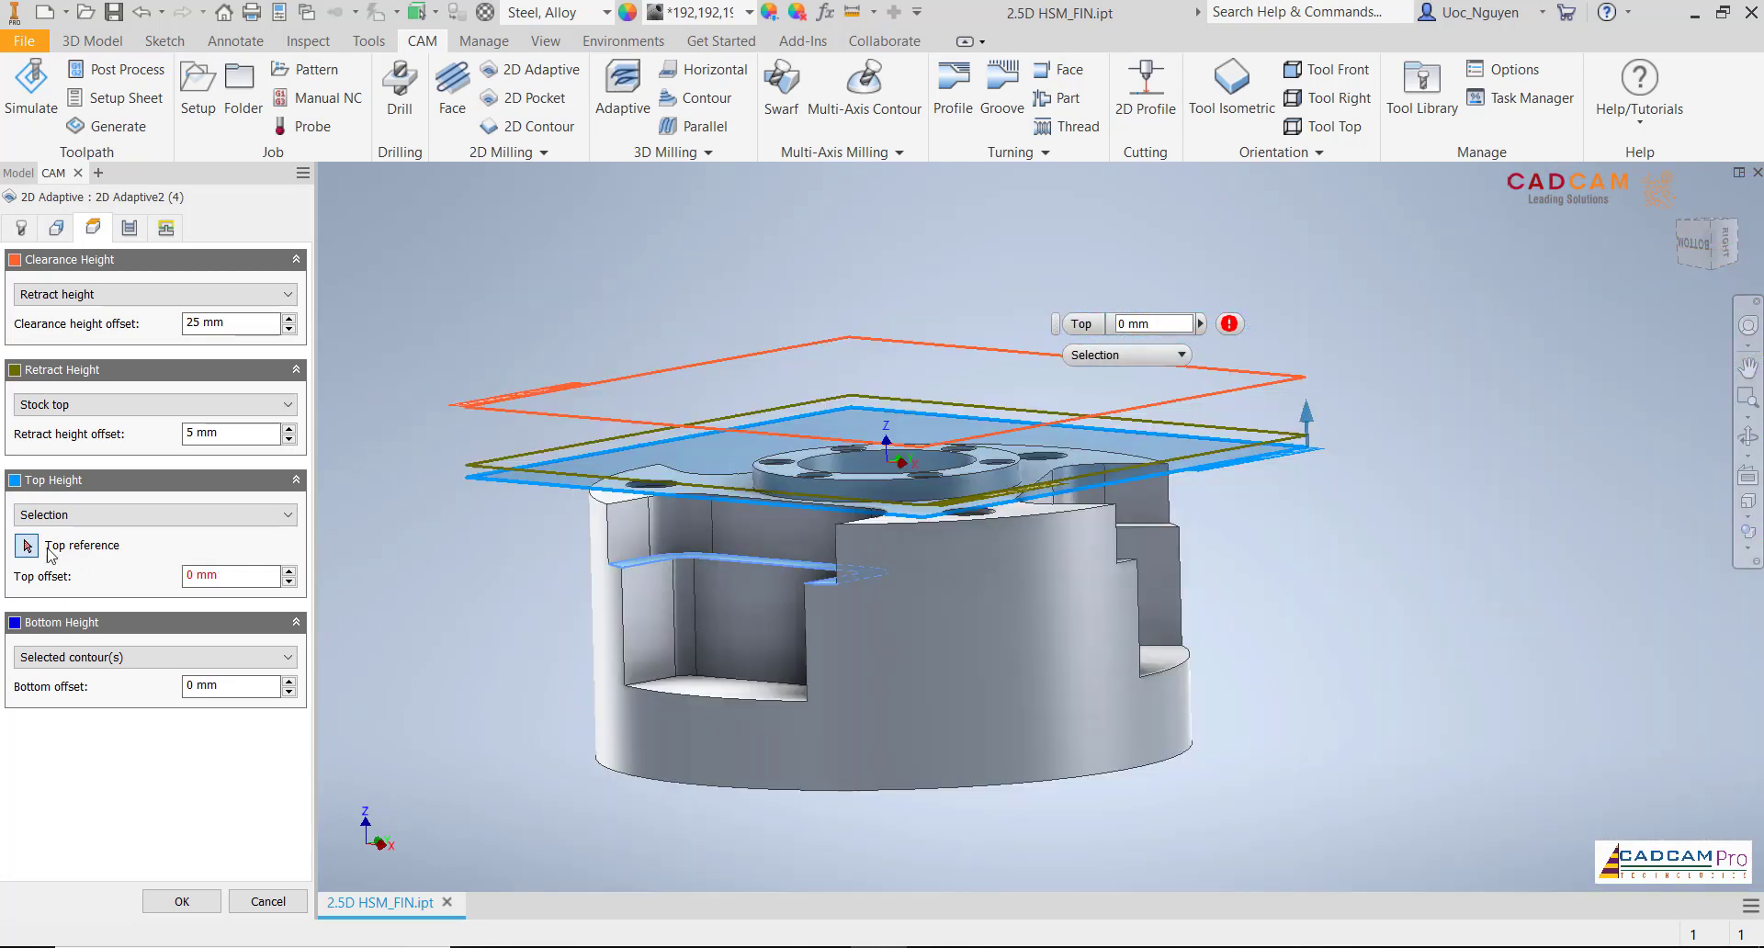
pyautogui.scroll(5, 560, 587)
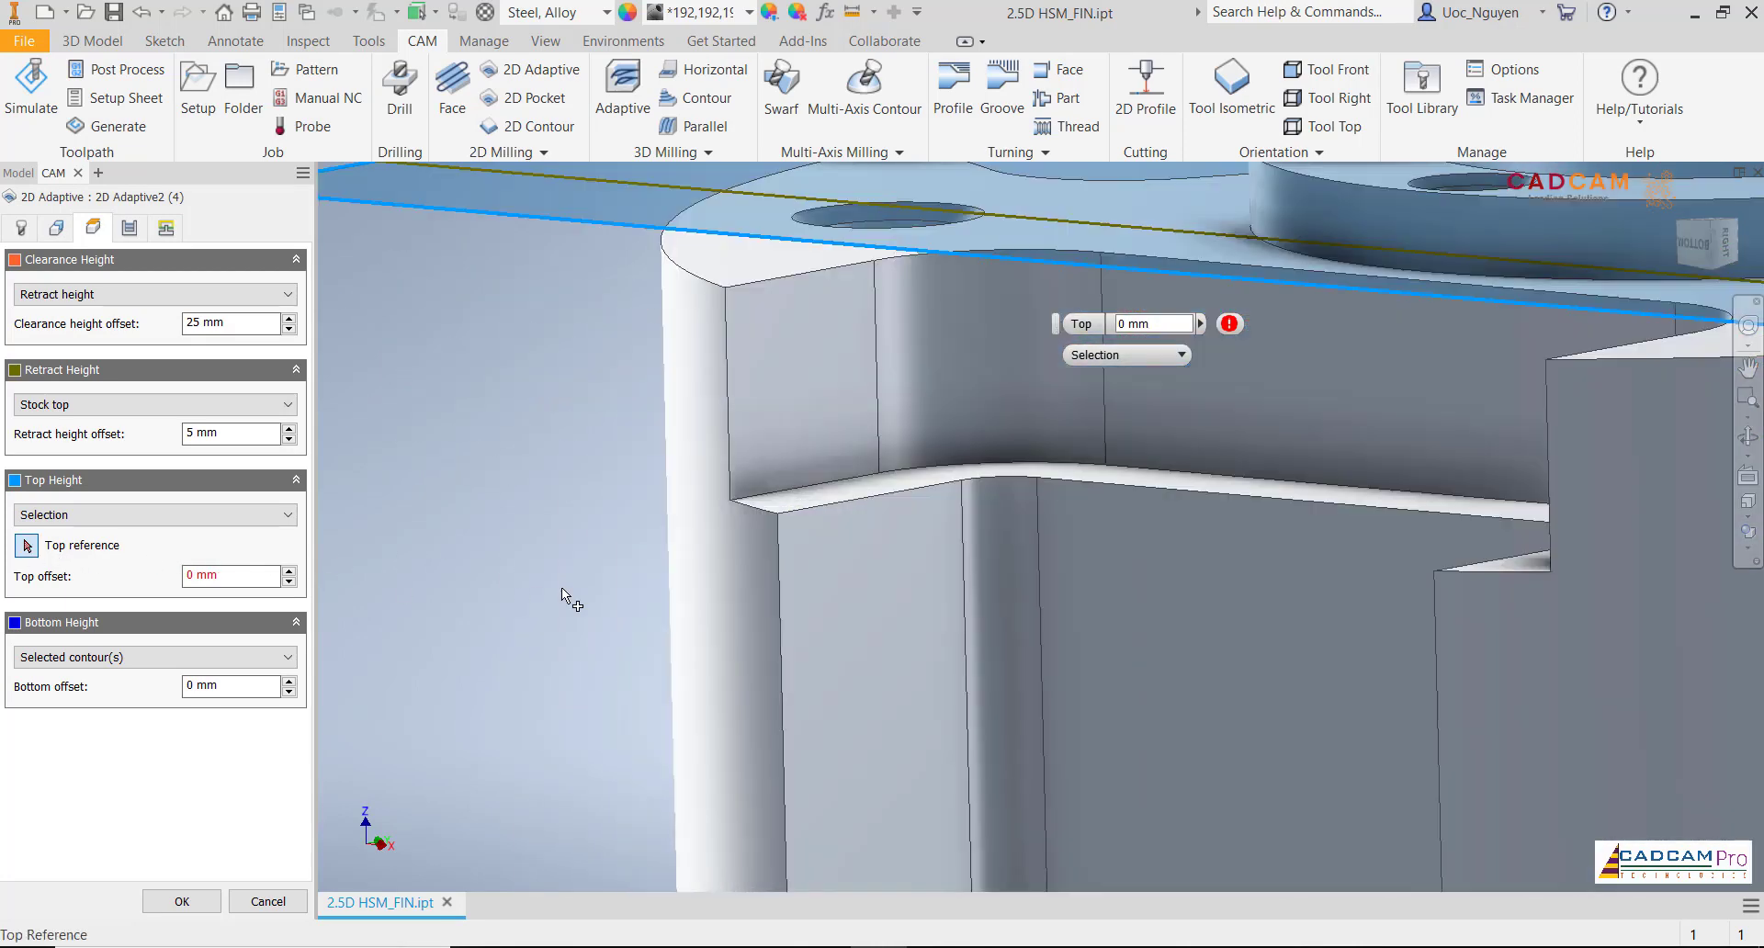
pyautogui.click(801, 499)
pyautogui.scroll(-5, 575, 478)
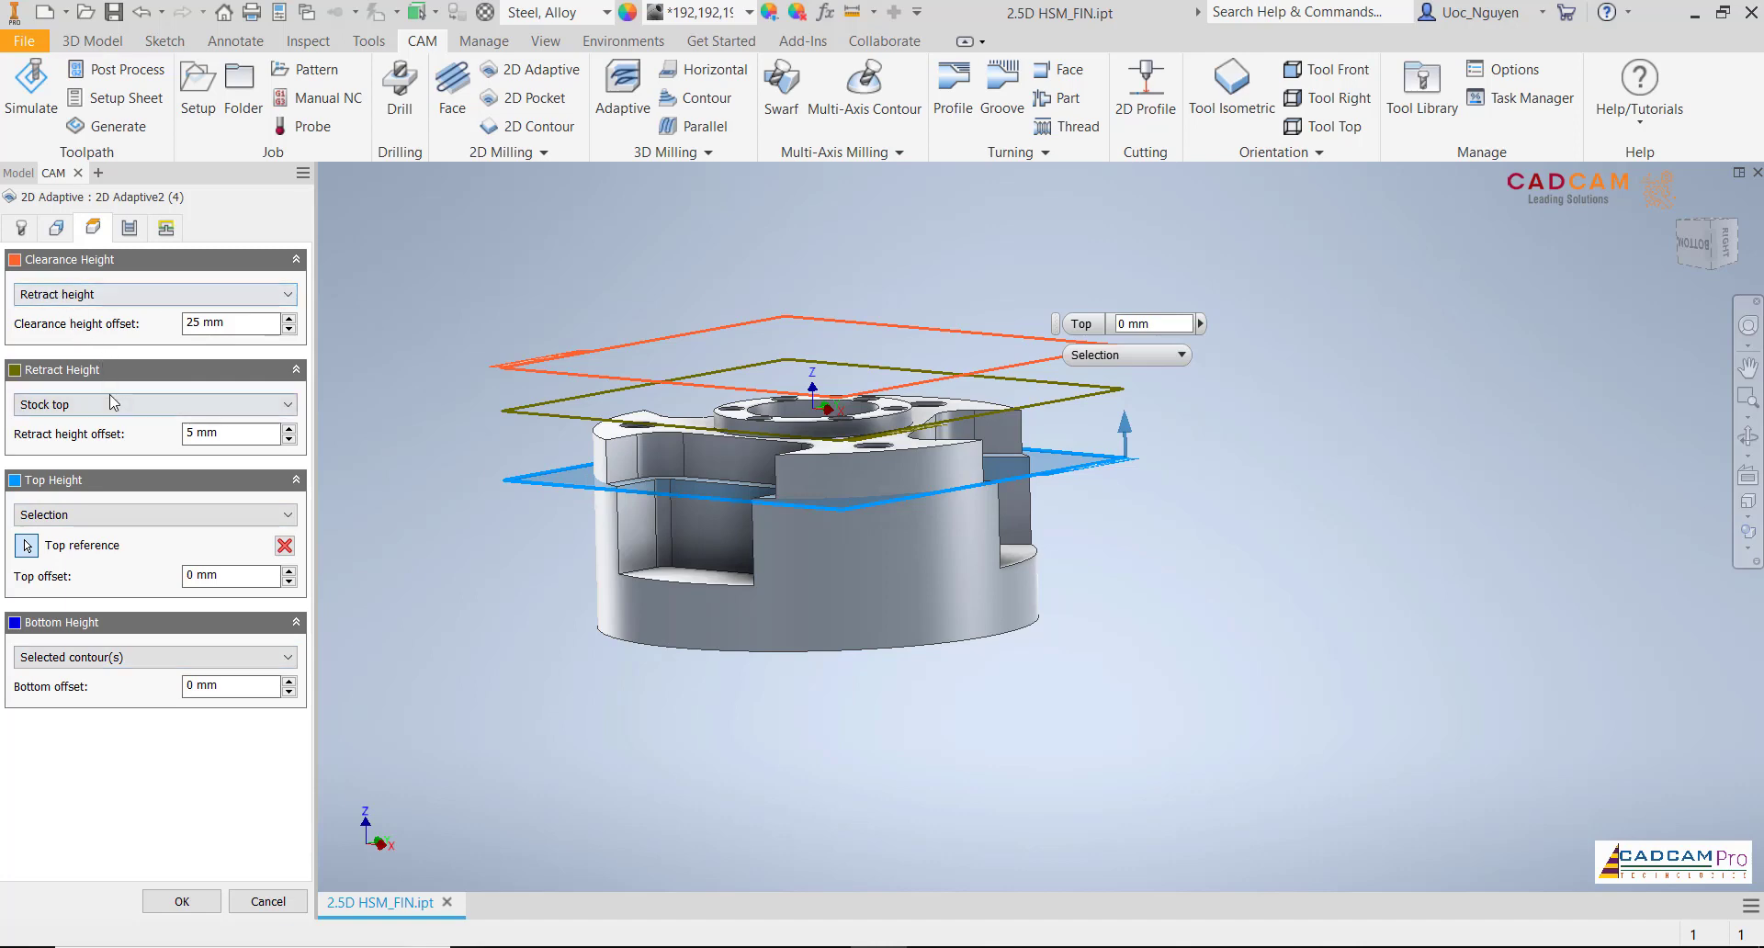
# Check the heights and passes, then enable Multiple Depths with a maximum roughing stepdown of 26 mm
pyautogui.click(131, 228)
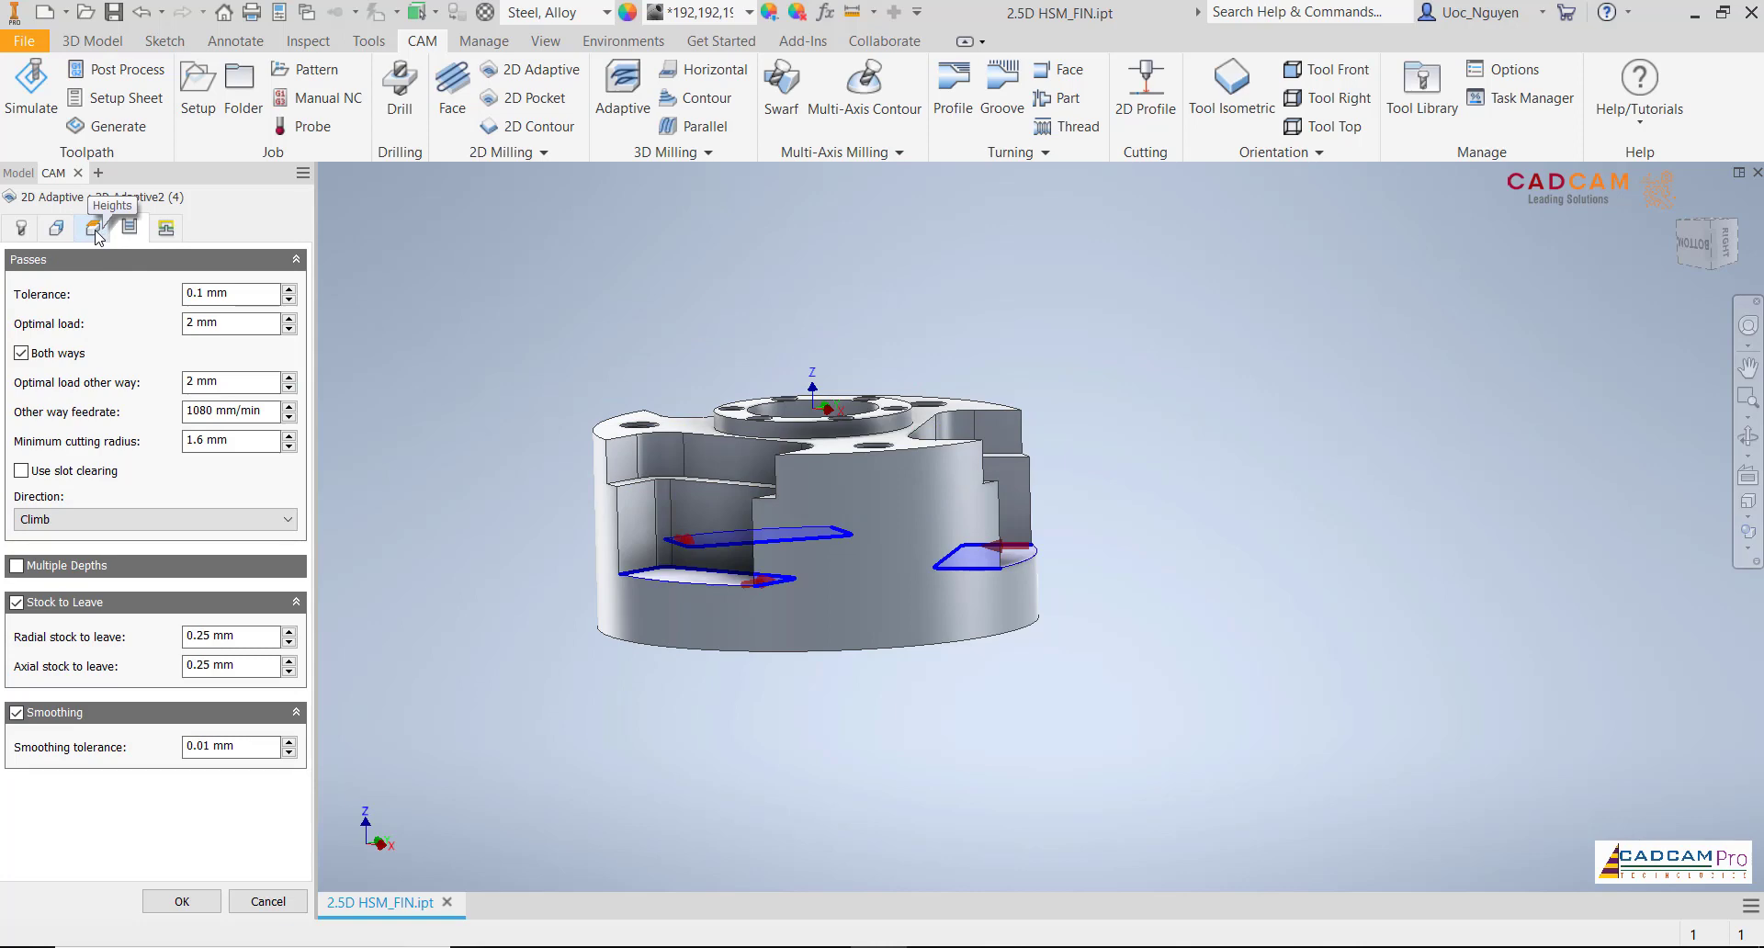
pyautogui.click(97, 232)
pyautogui.moveTo(235, 436); pyautogui.dragTo(192, 436)
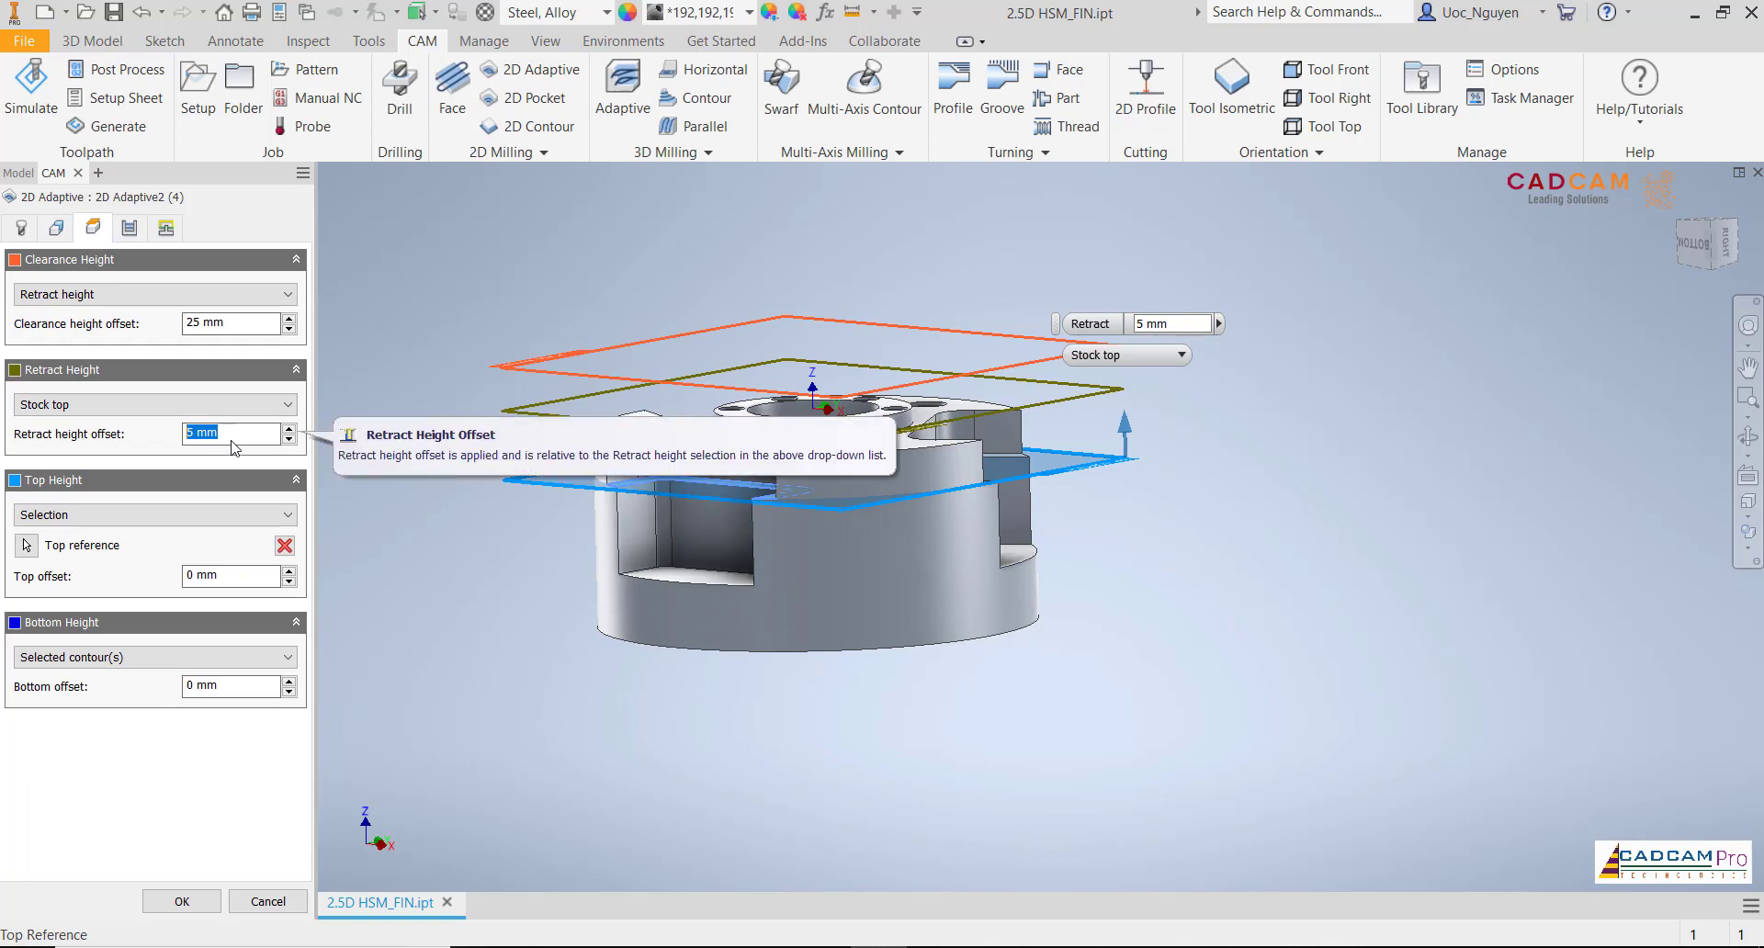
pyautogui.click(130, 227)
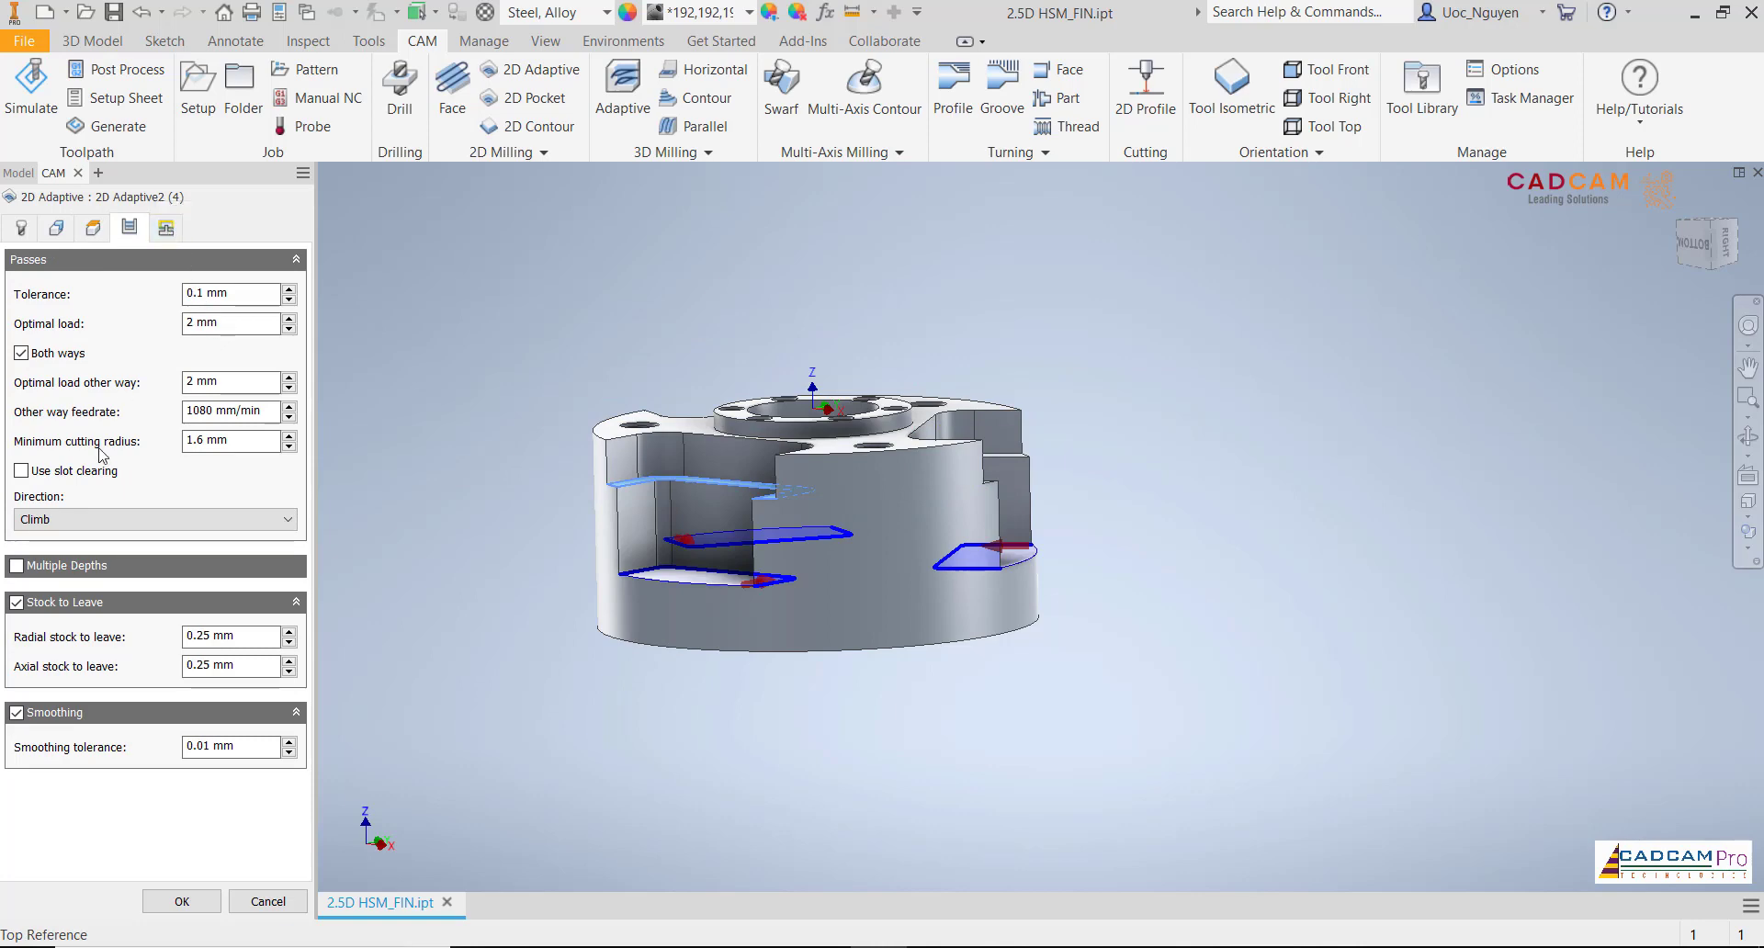
pyautogui.click(16, 566)
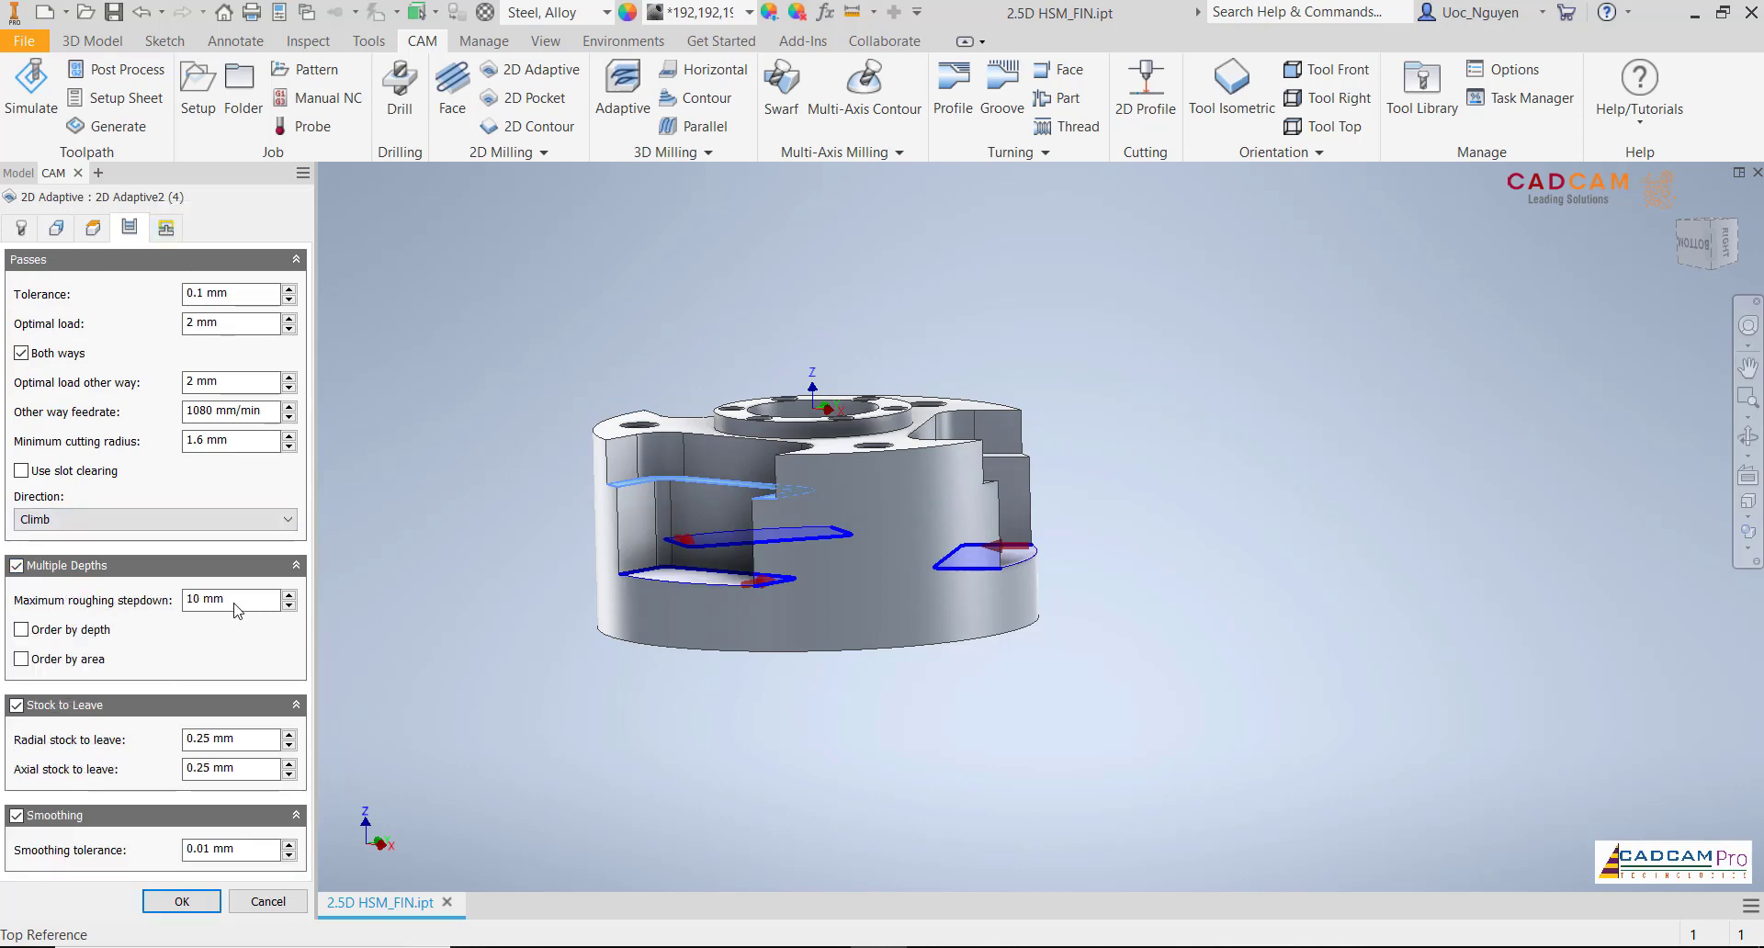
pyautogui.moveTo(259, 601); pyautogui.dragTo(166, 613)
pyautogui.write('26')
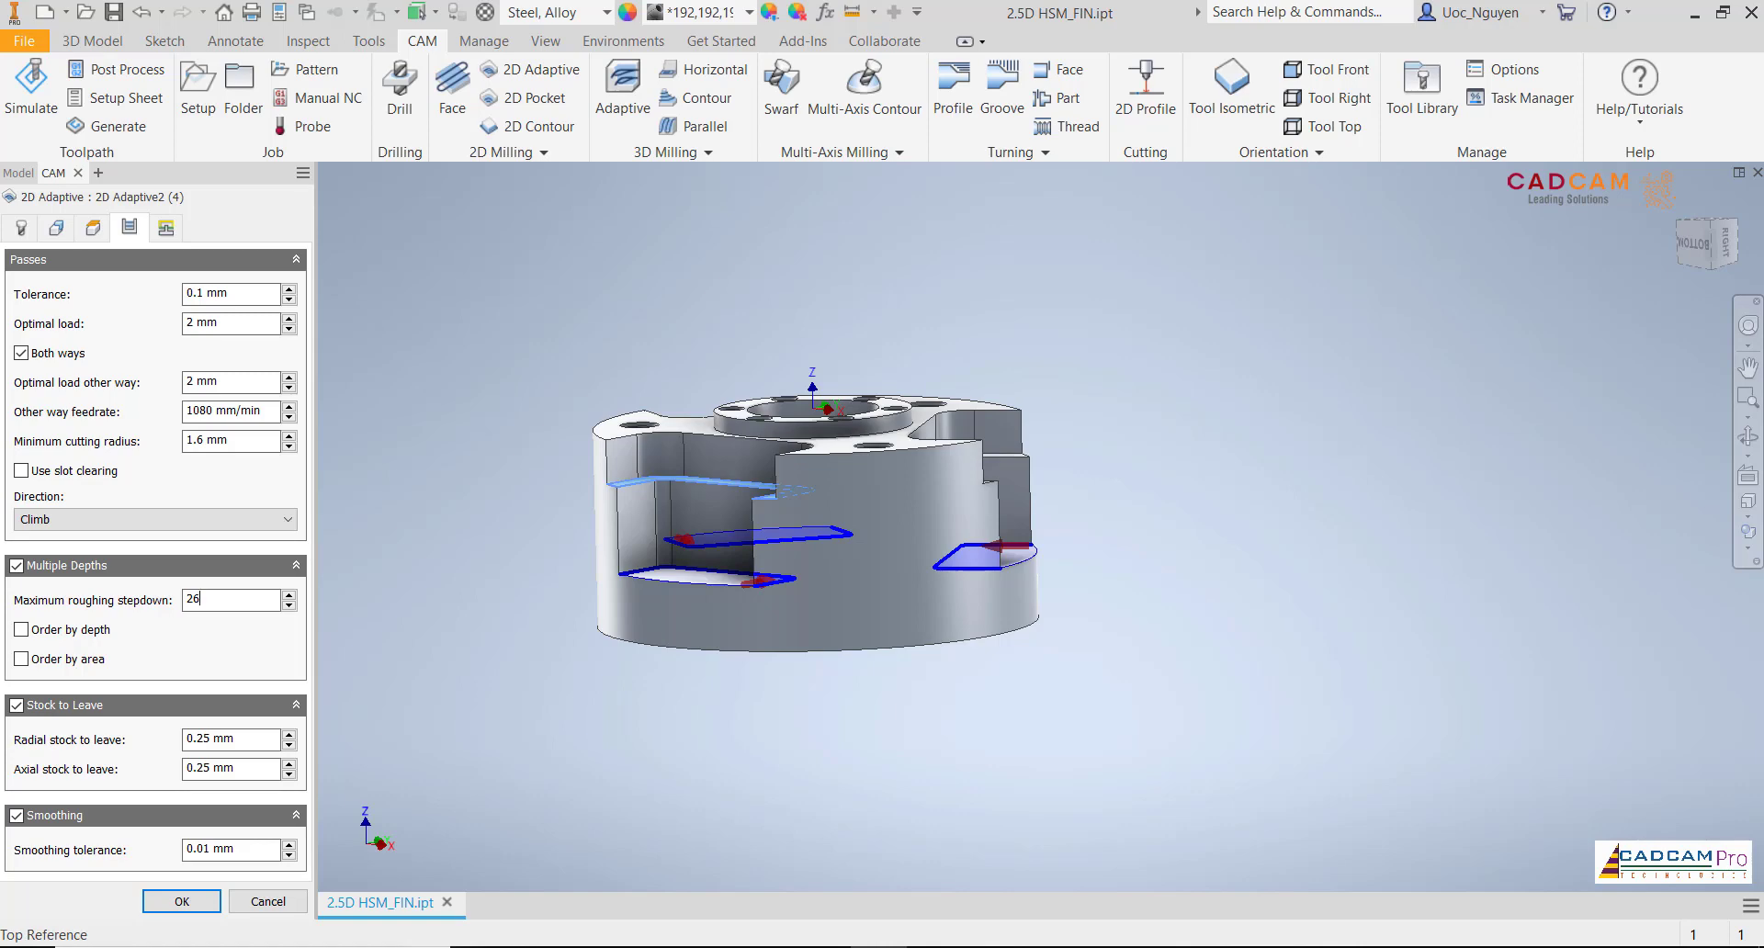
# Check the linking and Helix ramp settings, accept the lower pocket operation and inspect its toolpath in the home view
pyautogui.click(166, 228)
pyautogui.scroll(-5, 302, 382)
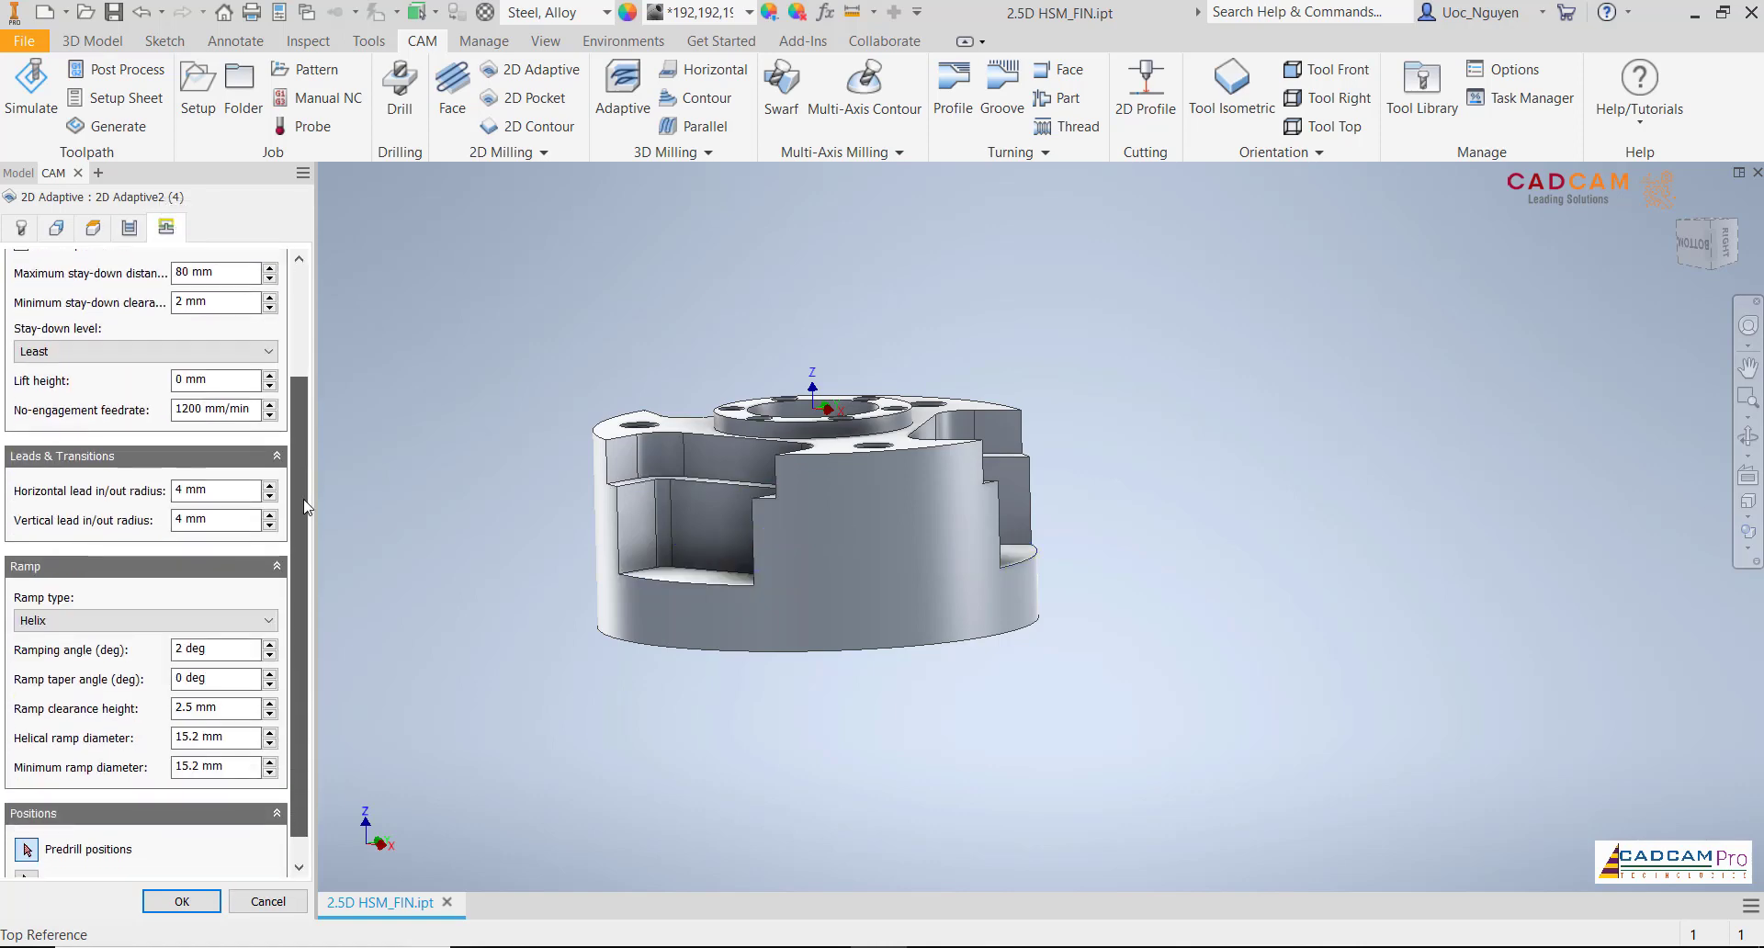
pyautogui.click(182, 901)
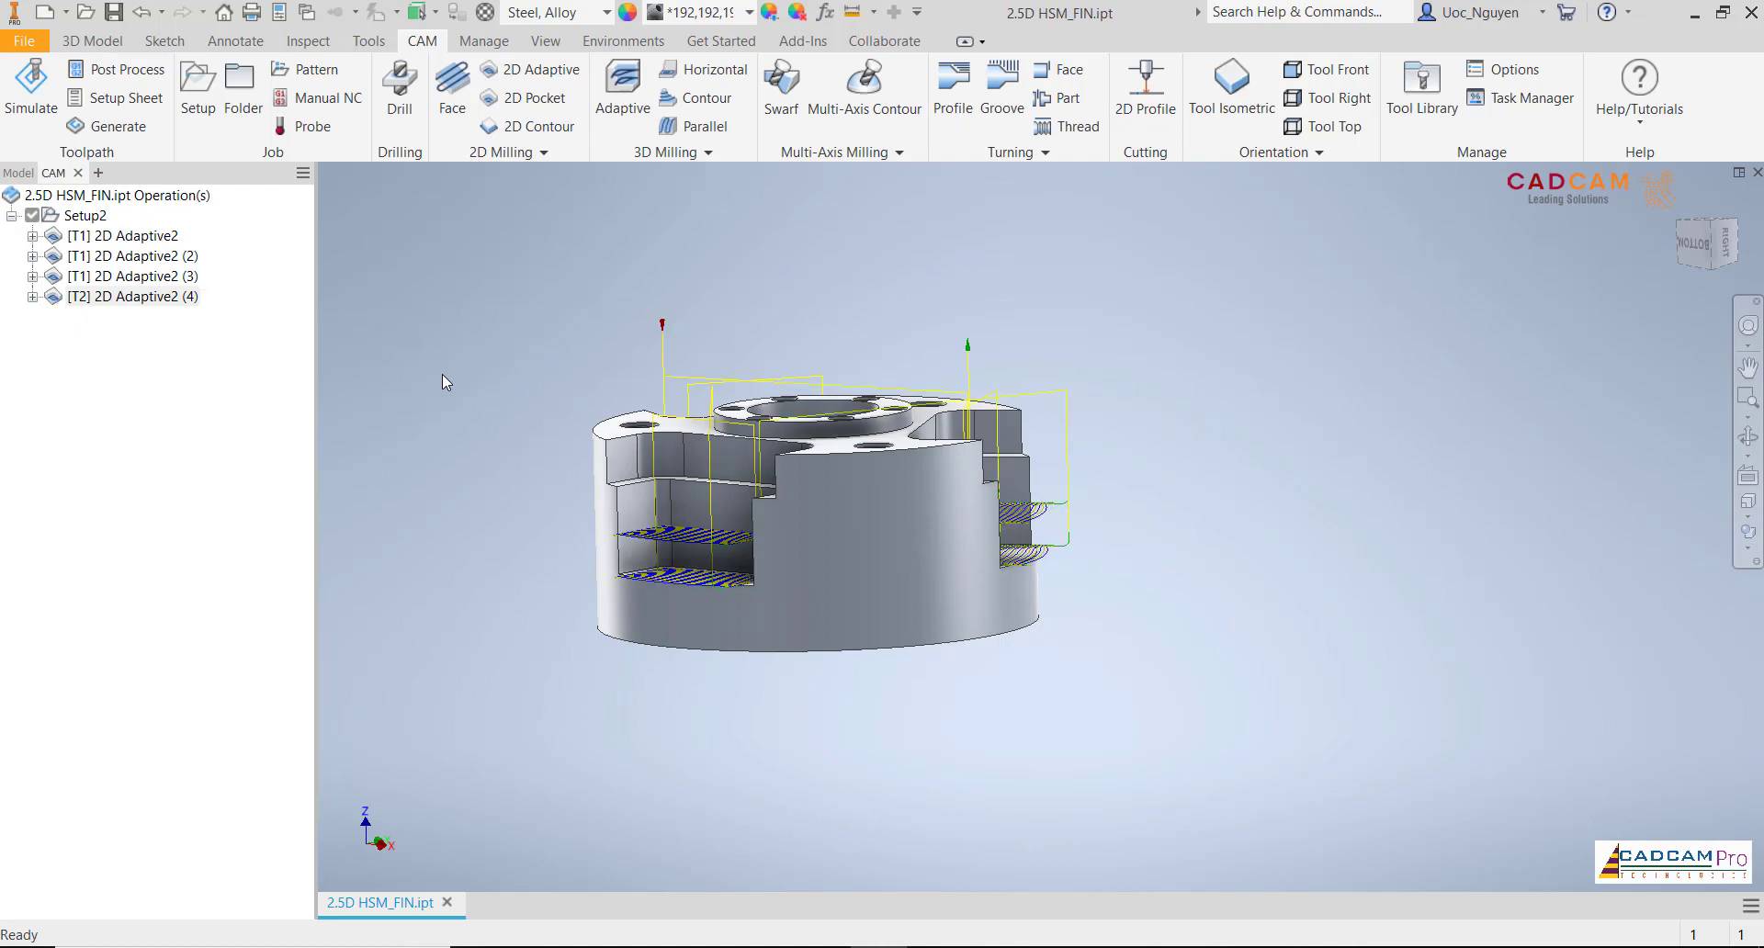
pyautogui.press('F6')
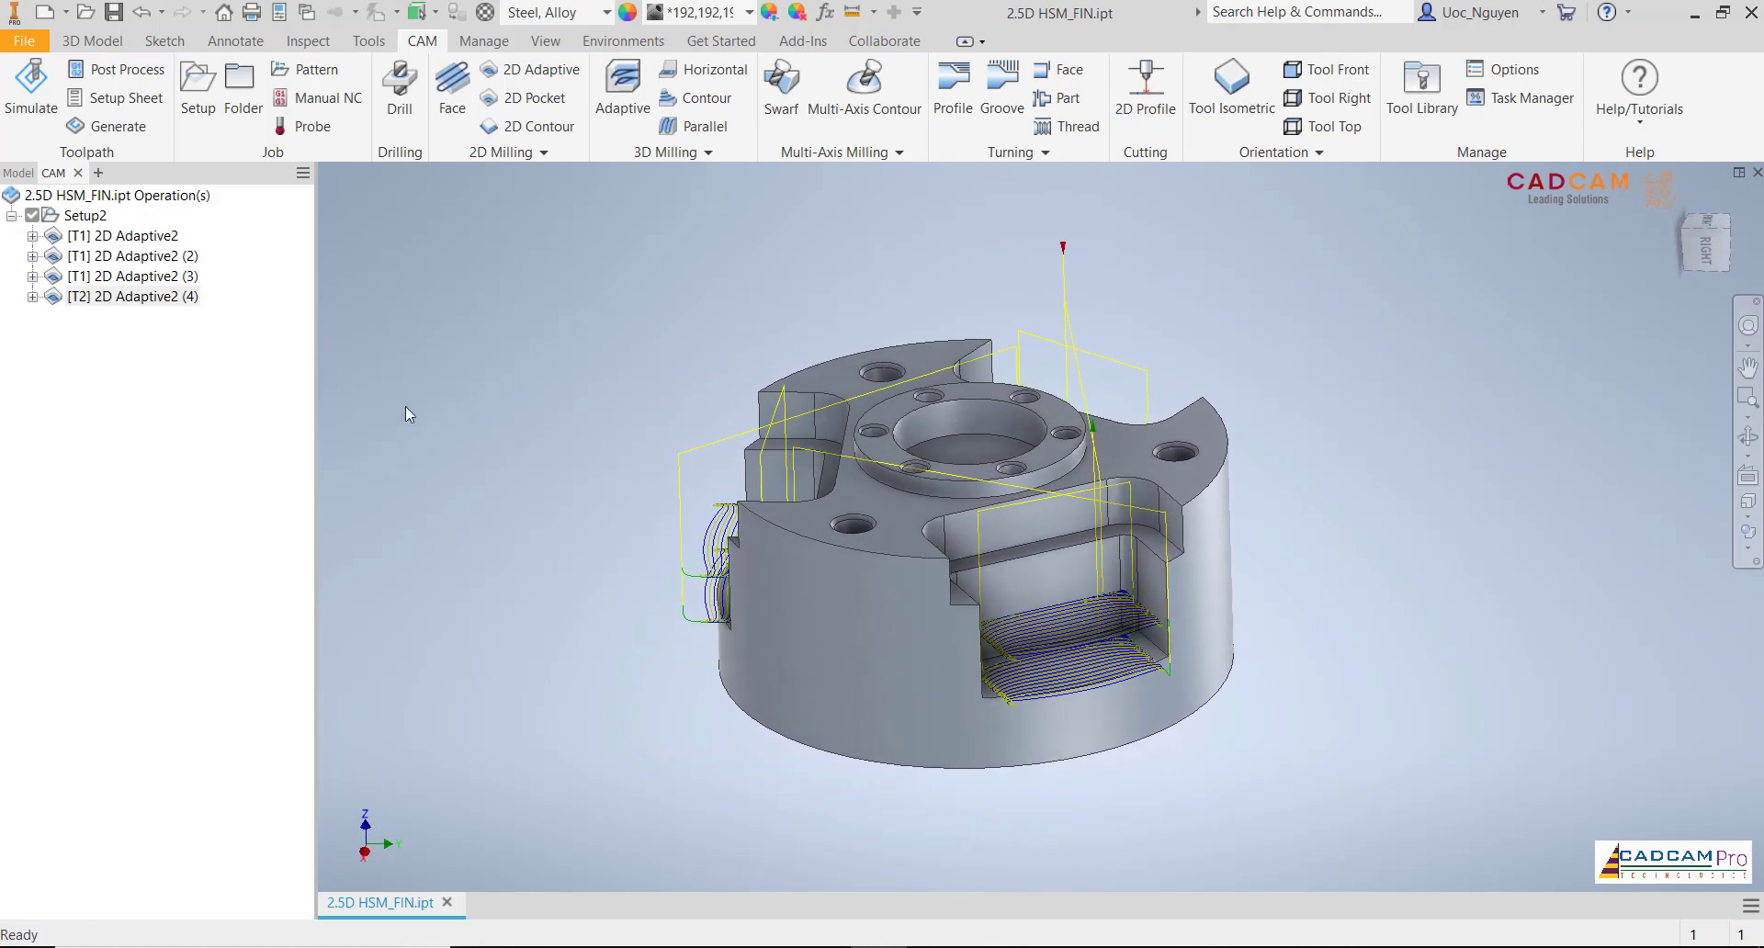
pyautogui.press('F2')
pyautogui.moveTo(489, 388); pyautogui.dragTo(421, 382)
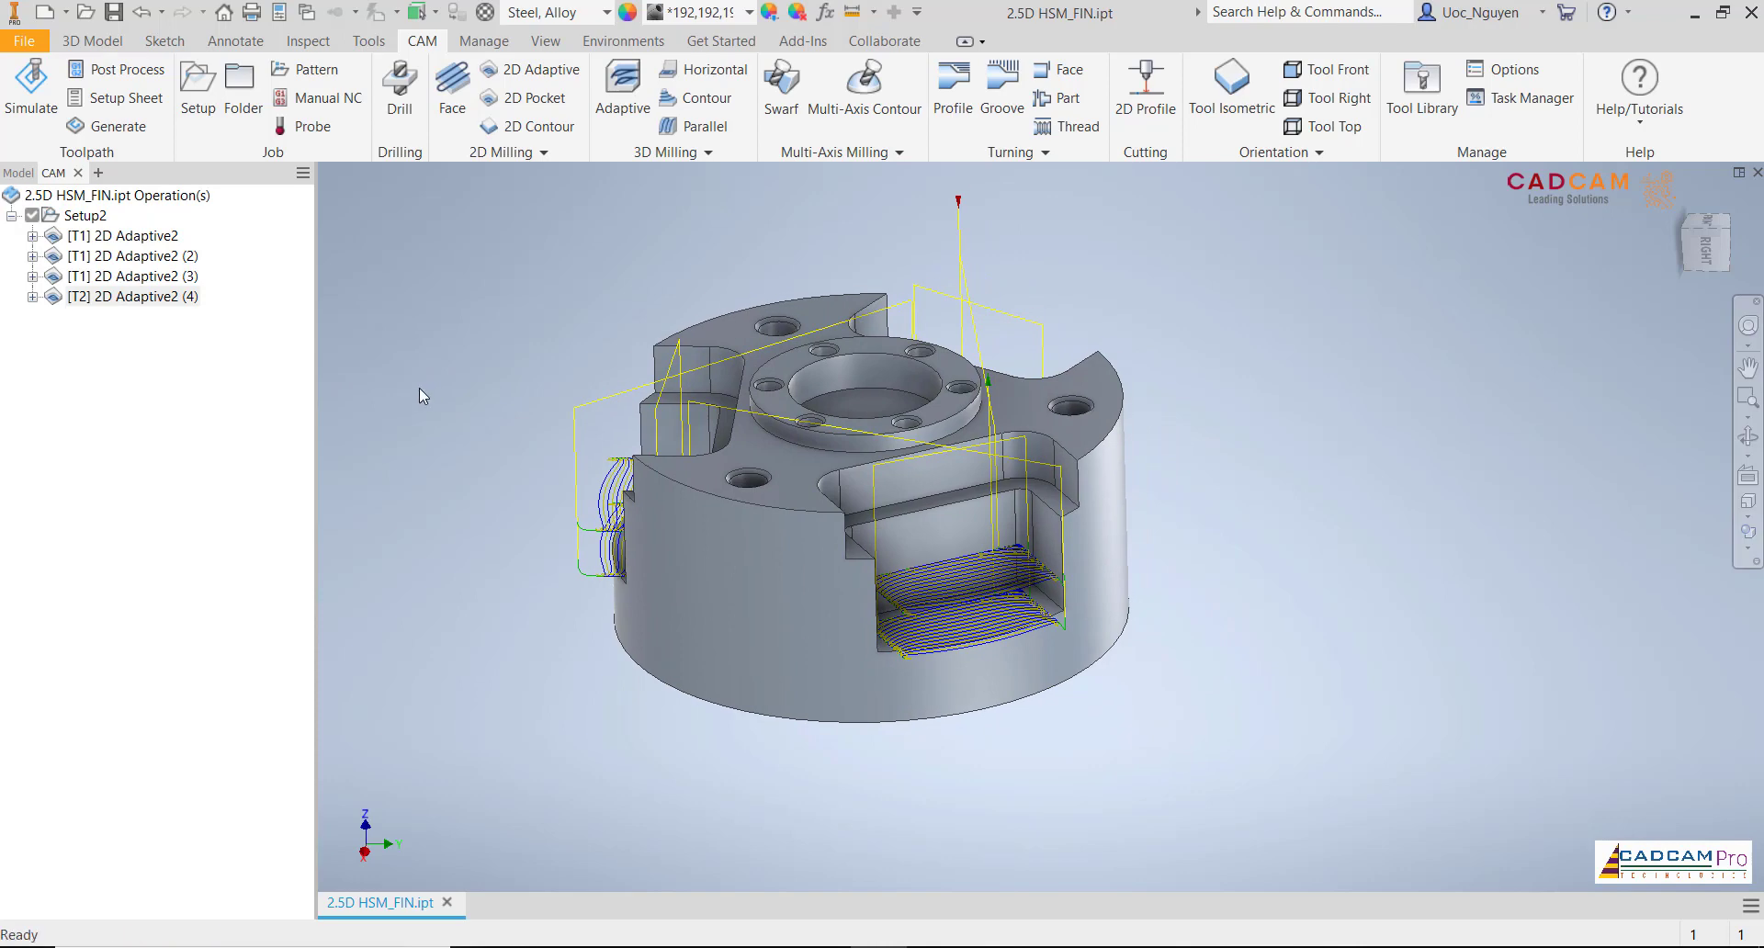
# Review the toolpaths of the four 2D Adaptive operations in Setup2 one after another
pyautogui.click(166, 237)
pyautogui.click(166, 257)
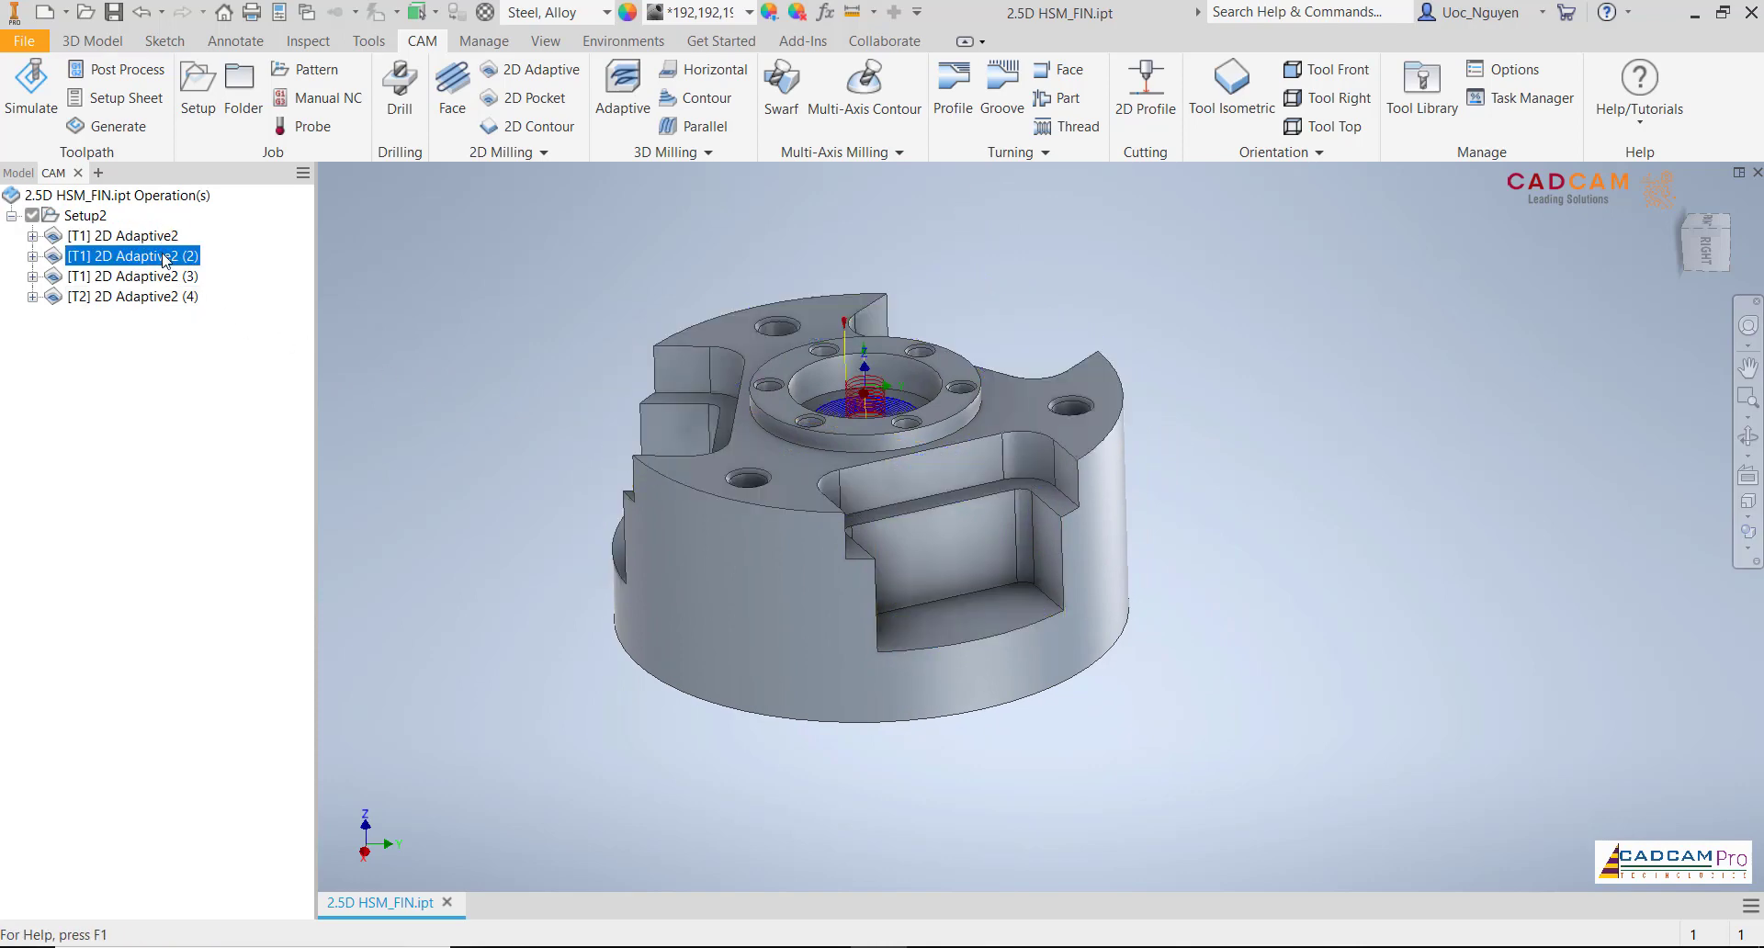
pyautogui.click(167, 277)
pyautogui.click(166, 296)
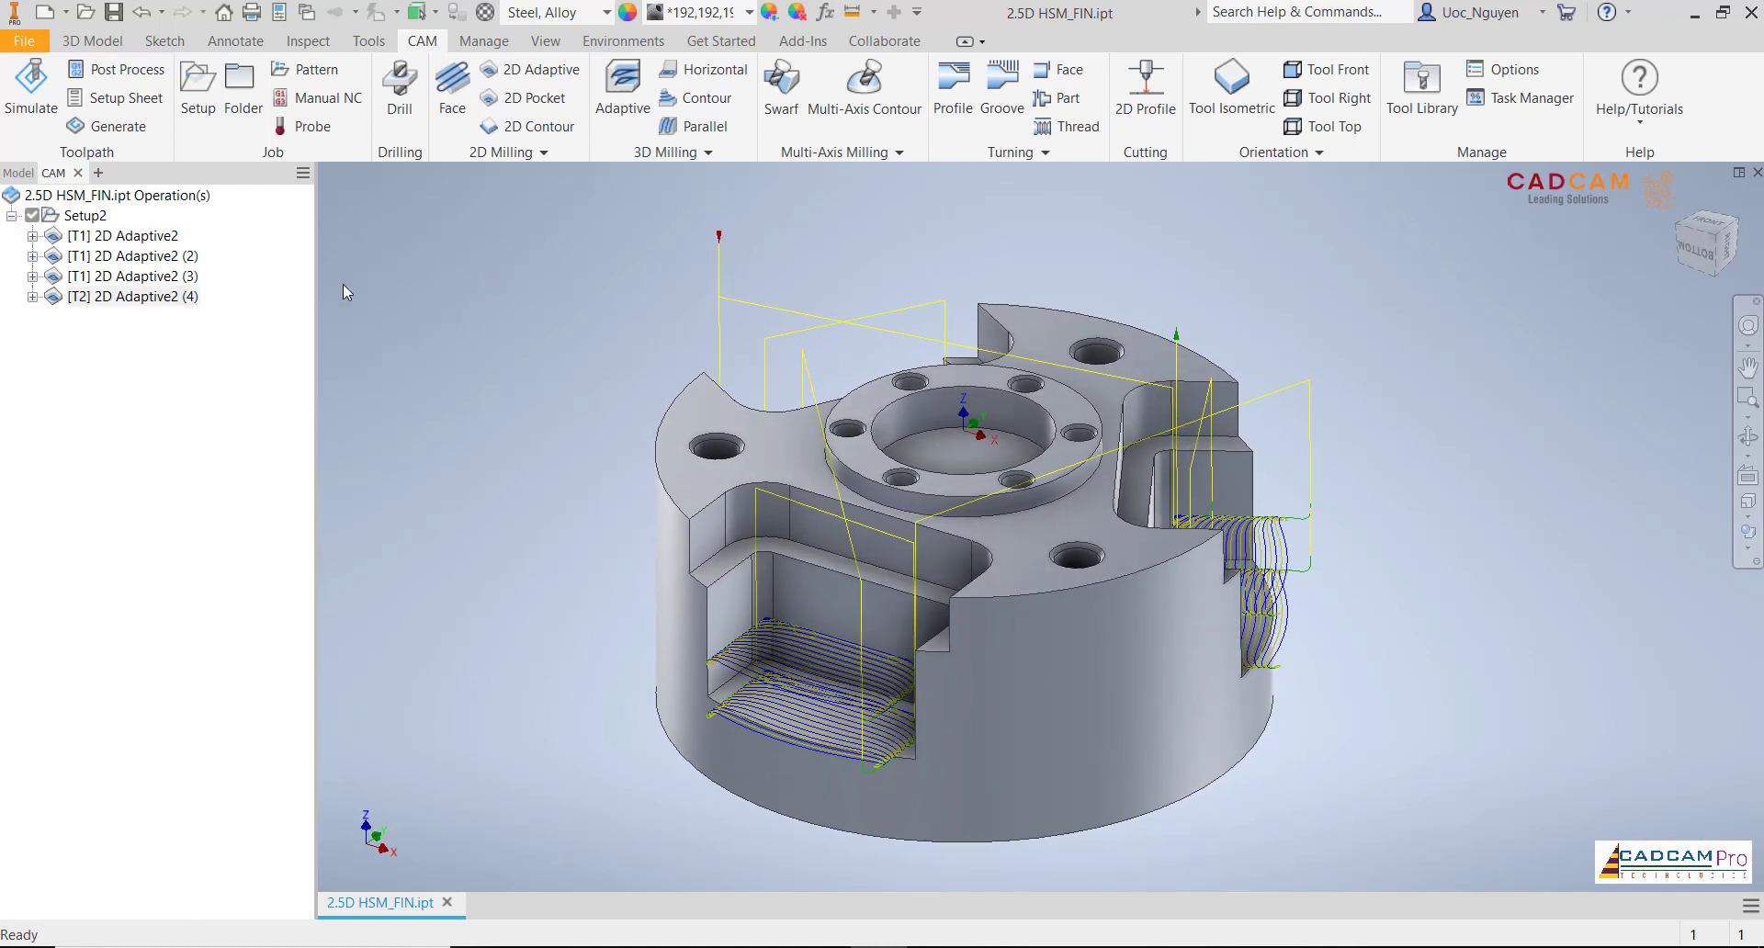
pyautogui.click(97, 220)
pyautogui.click(609, 265)
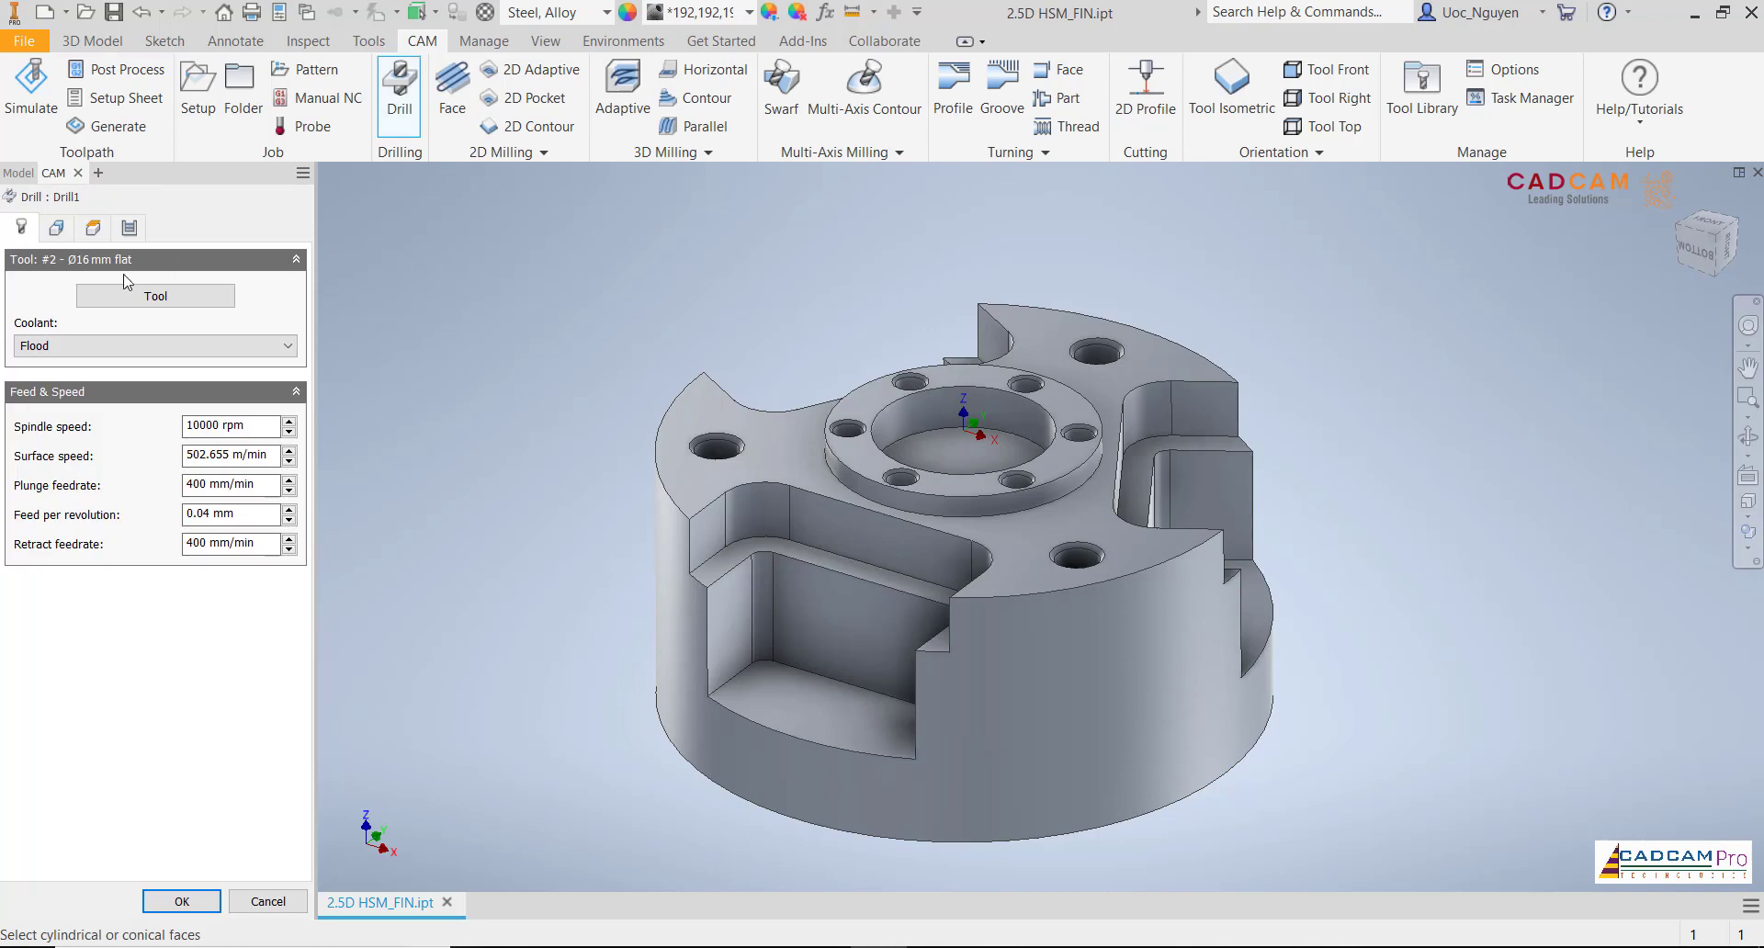
# Create a new drill tool #3 for a Drill operation and set its diameter to 12.7 mm
pyautogui.click(129, 292)
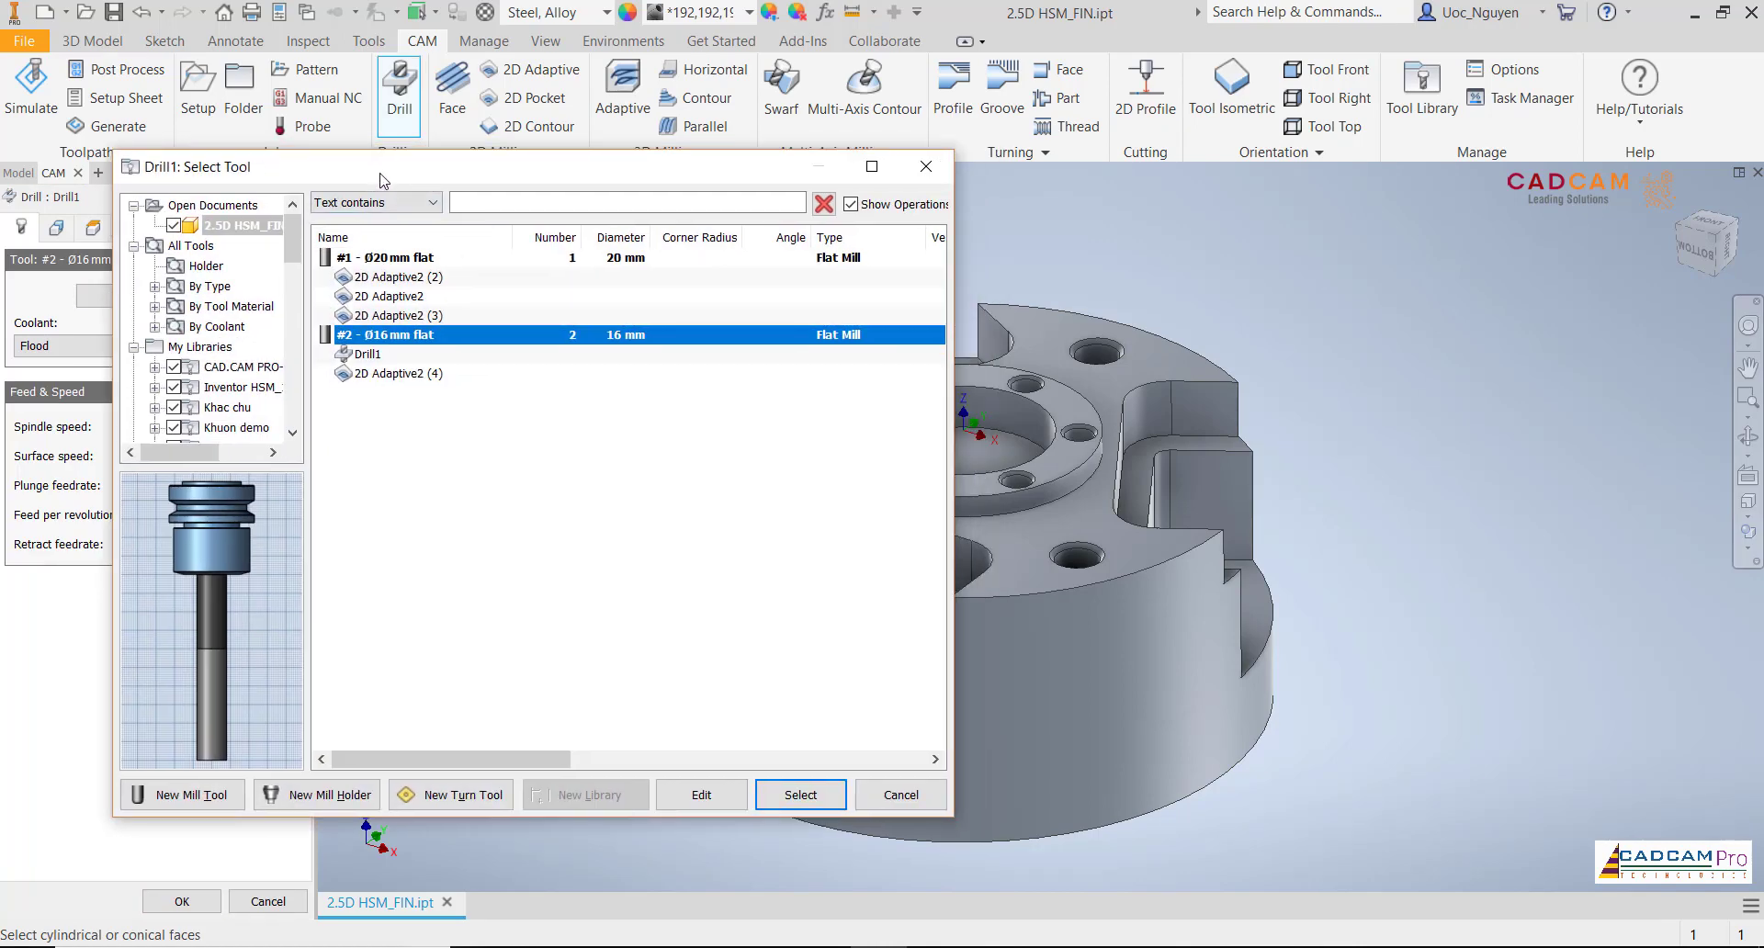
pyautogui.click(231, 807)
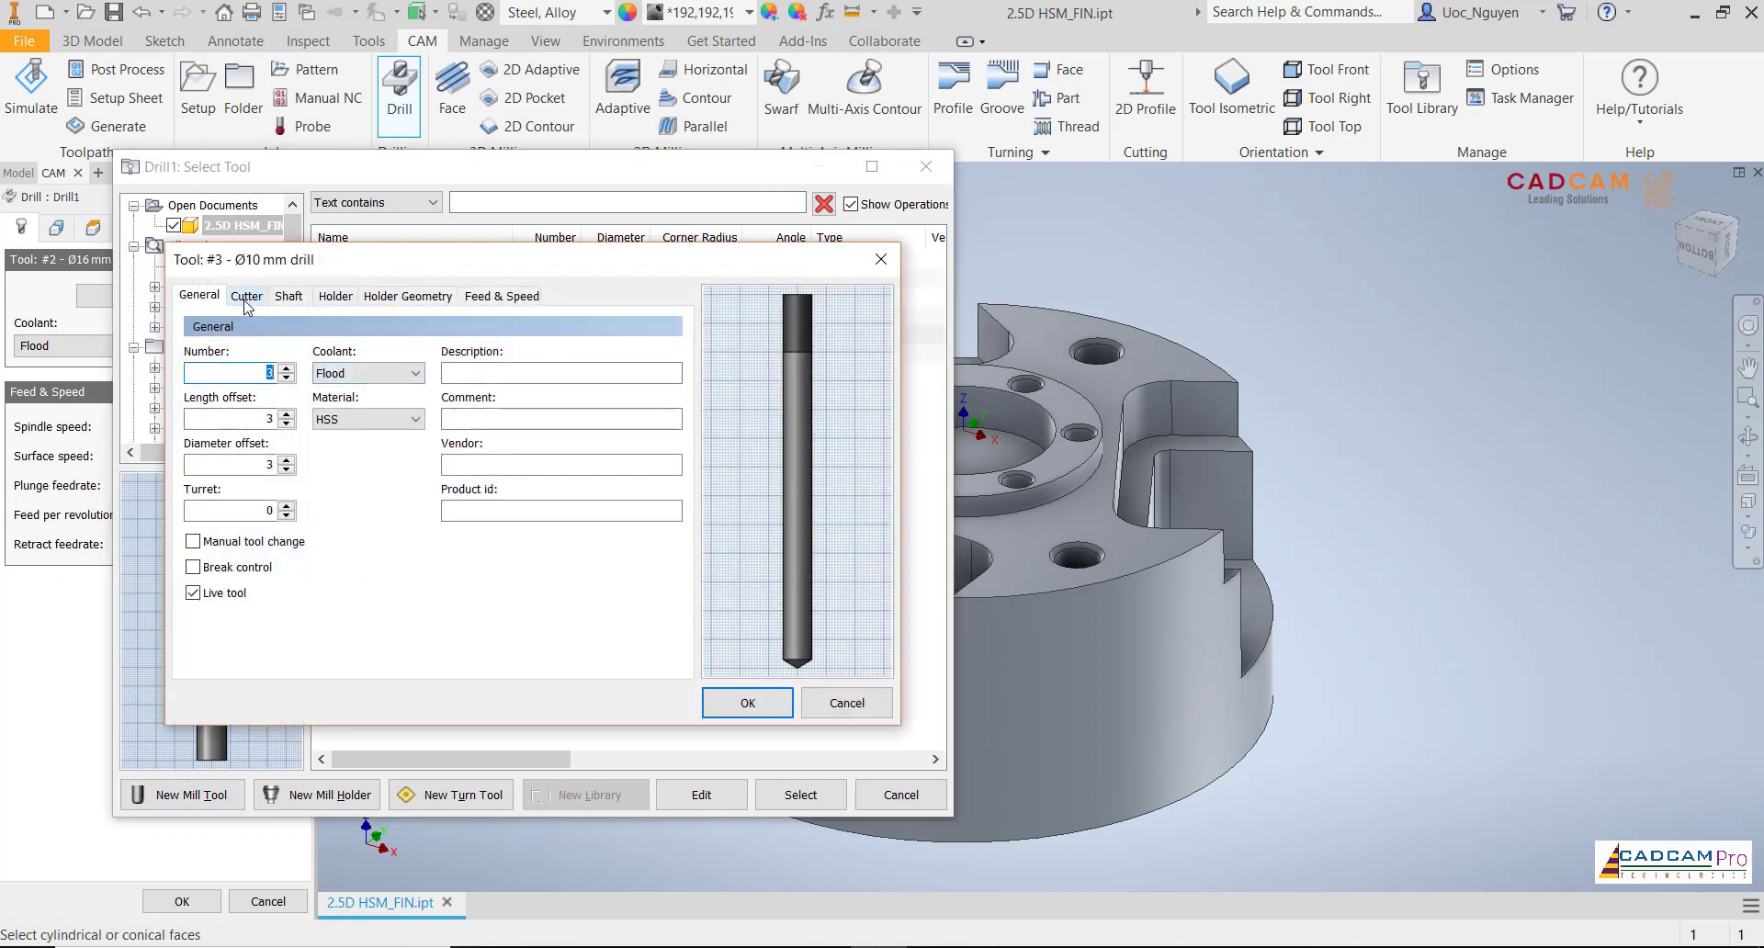
pyautogui.click(246, 296)
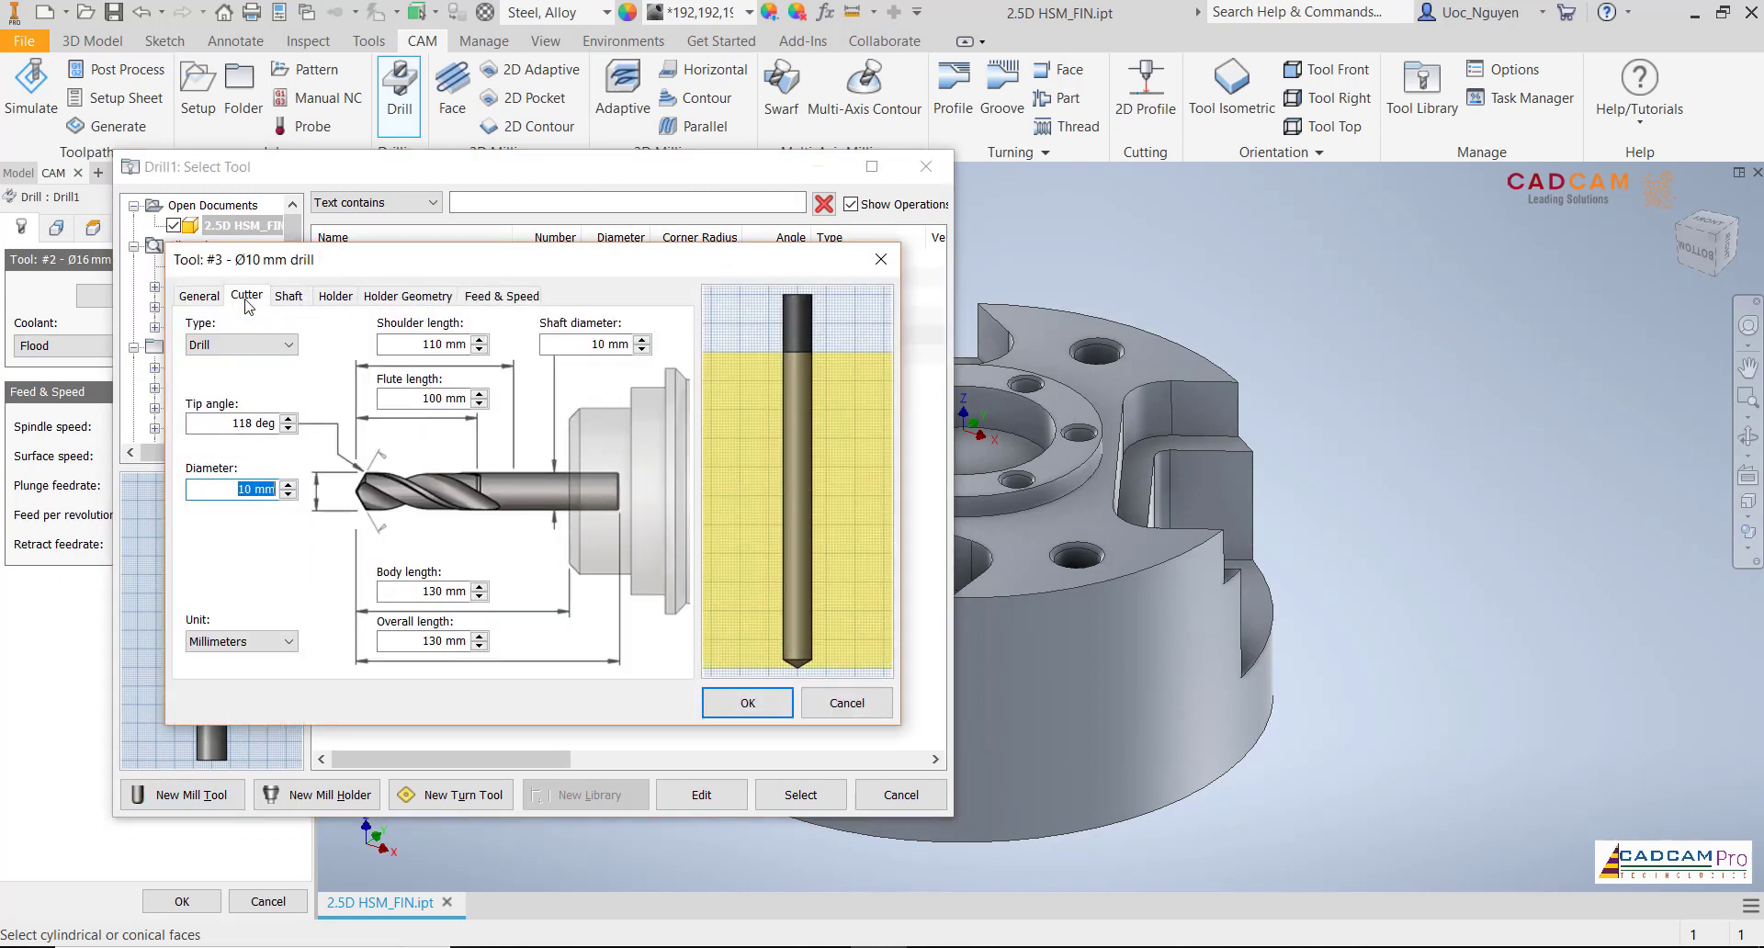
pyautogui.click(244, 490)
pyautogui.moveTo(318, 492); pyautogui.dragTo(318, 498)
pyautogui.write('12.7')
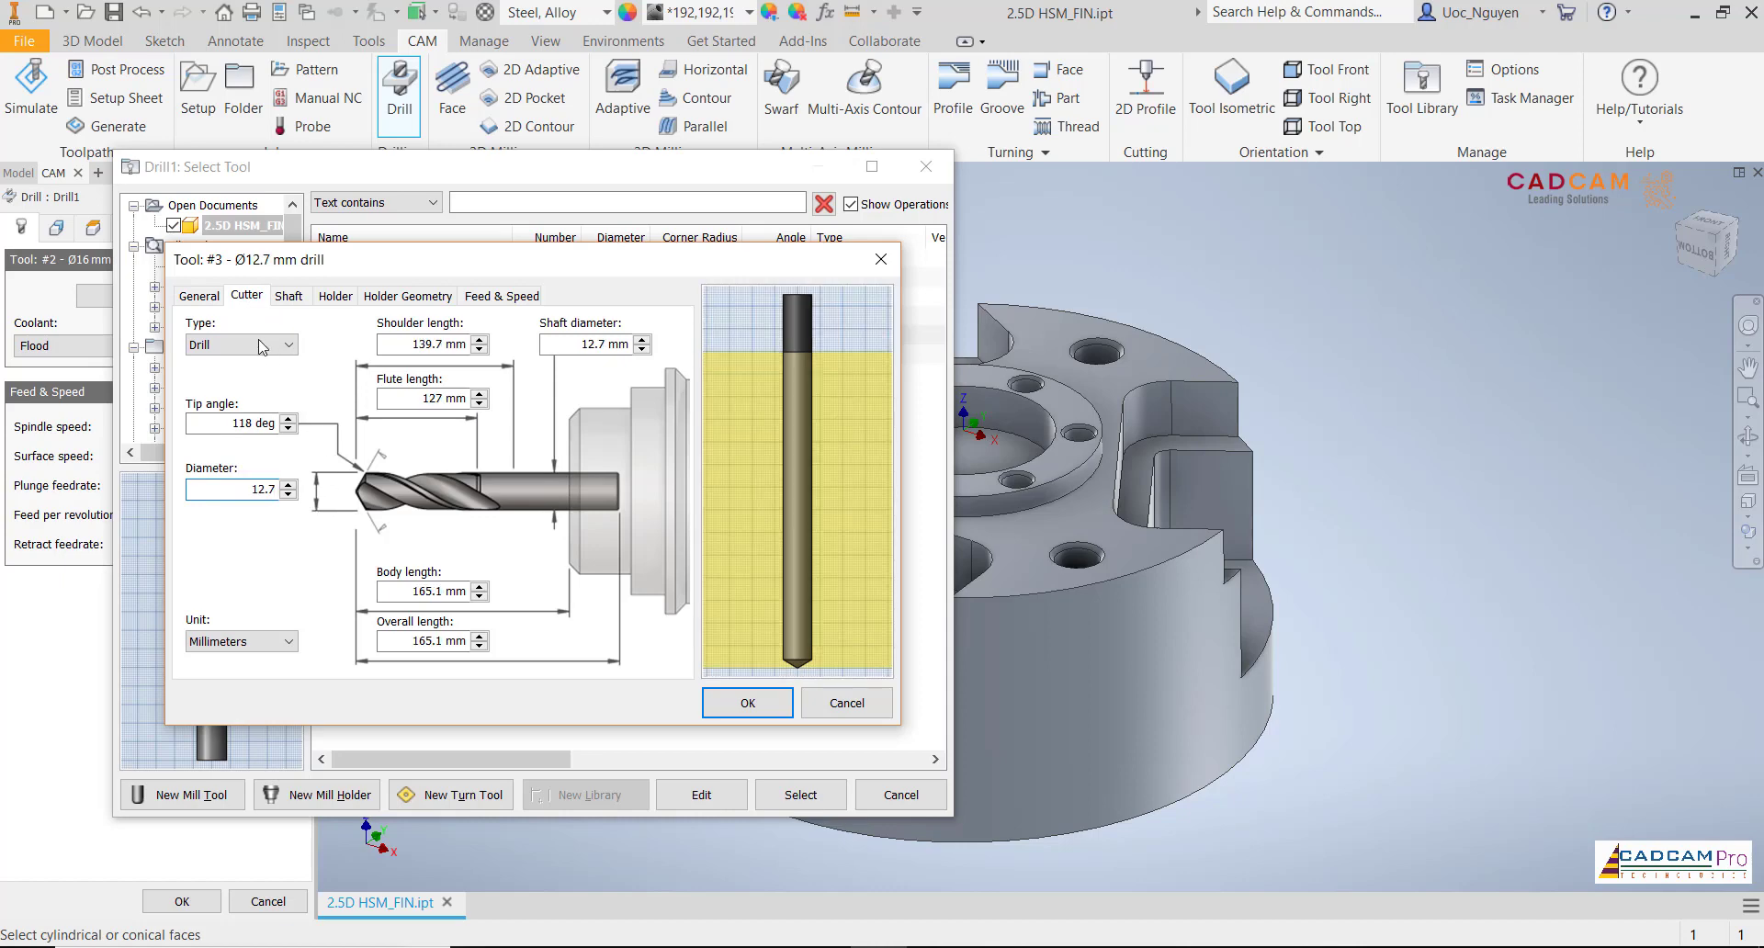
# Review the new drill's shaft, holder, holder geometry and feed and speed settings, then return to its cutter dimensions
pyautogui.click(292, 302)
pyautogui.click(335, 301)
pyautogui.click(407, 302)
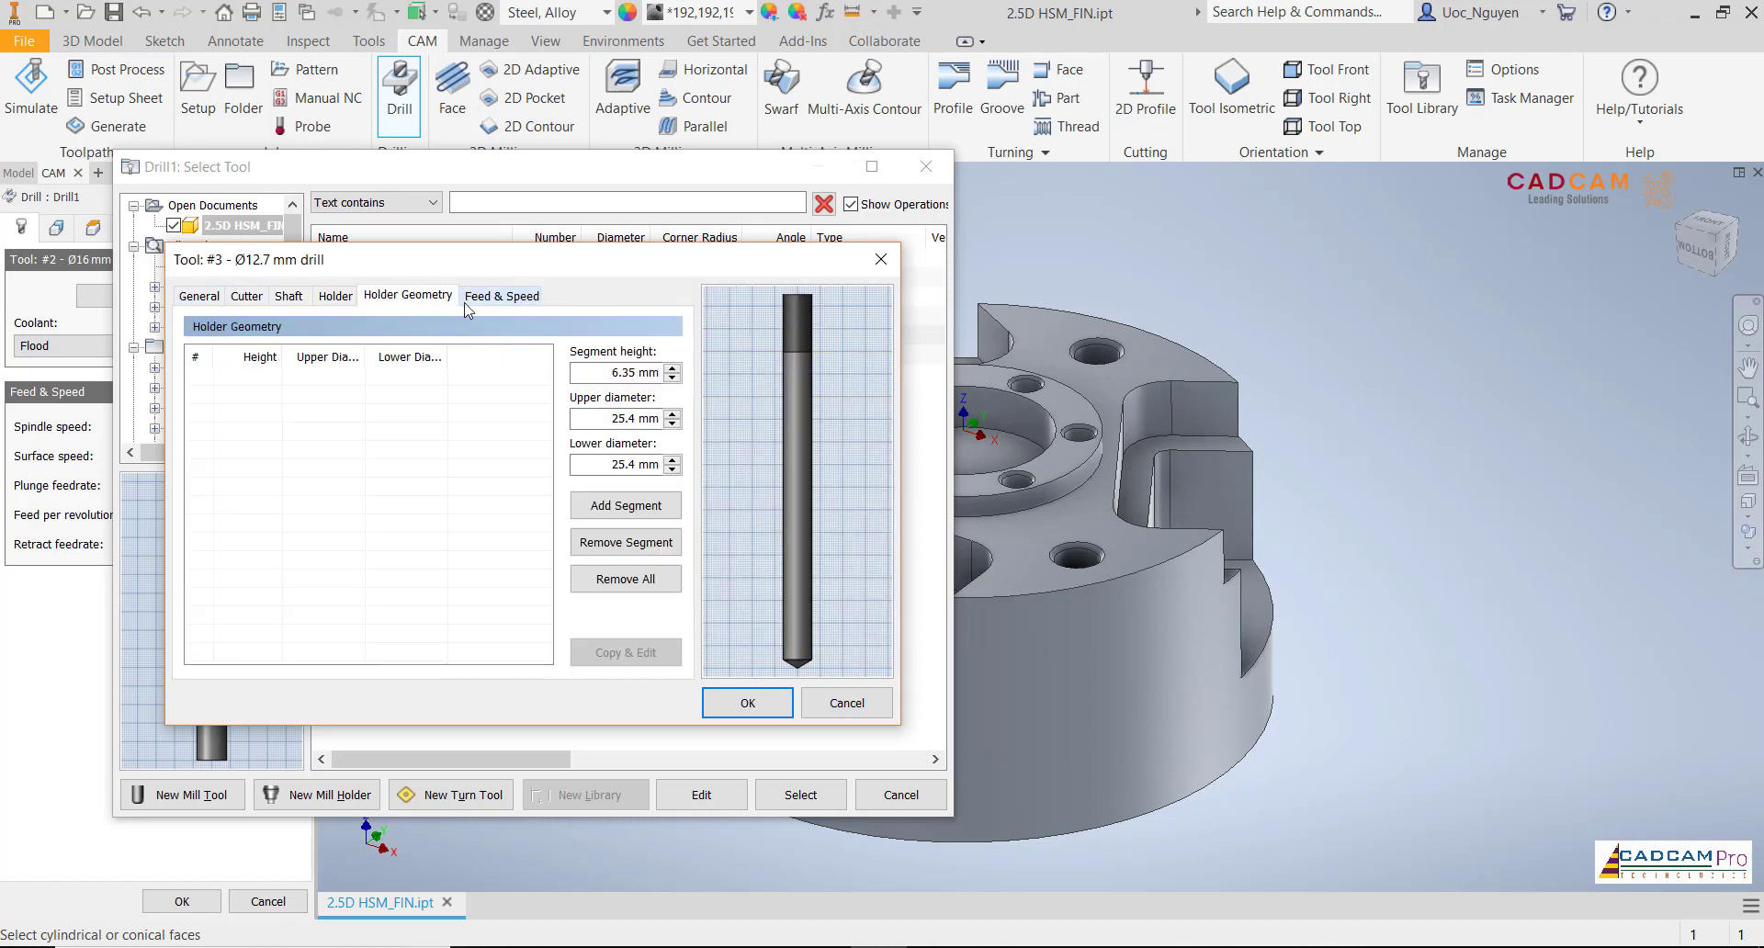
pyautogui.click(486, 302)
pyautogui.click(255, 302)
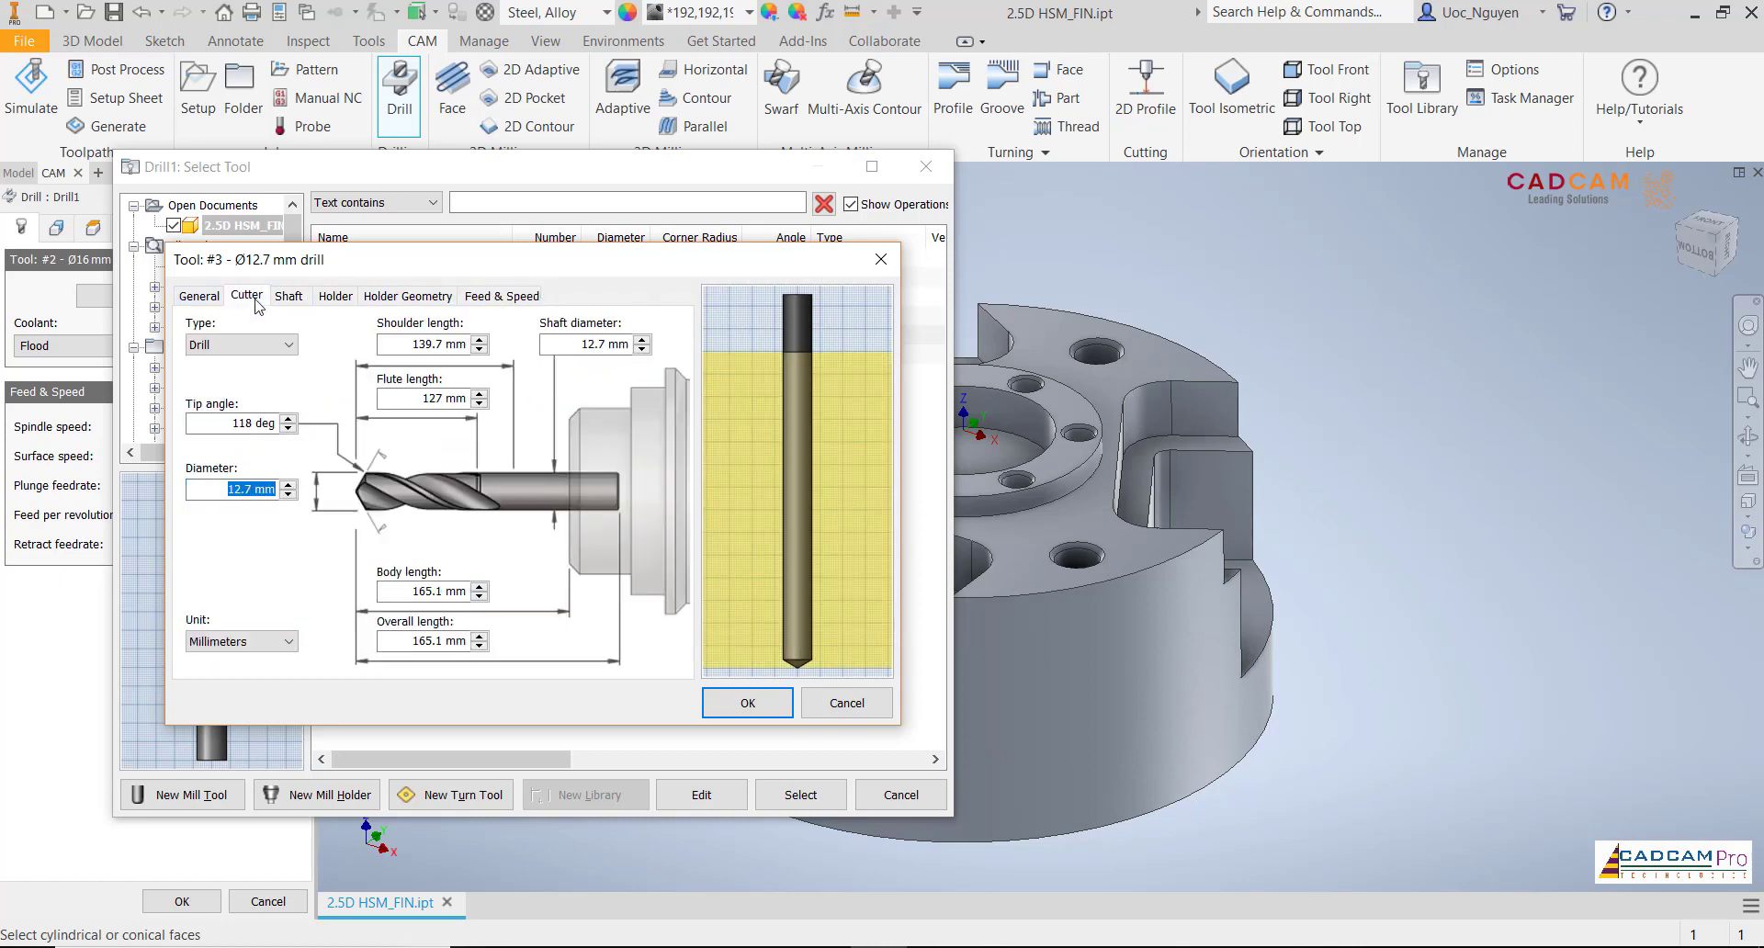
# Check the general settings of the new 12.7 mm drill, accept it and assign it to the Drill operation
pyautogui.click(211, 298)
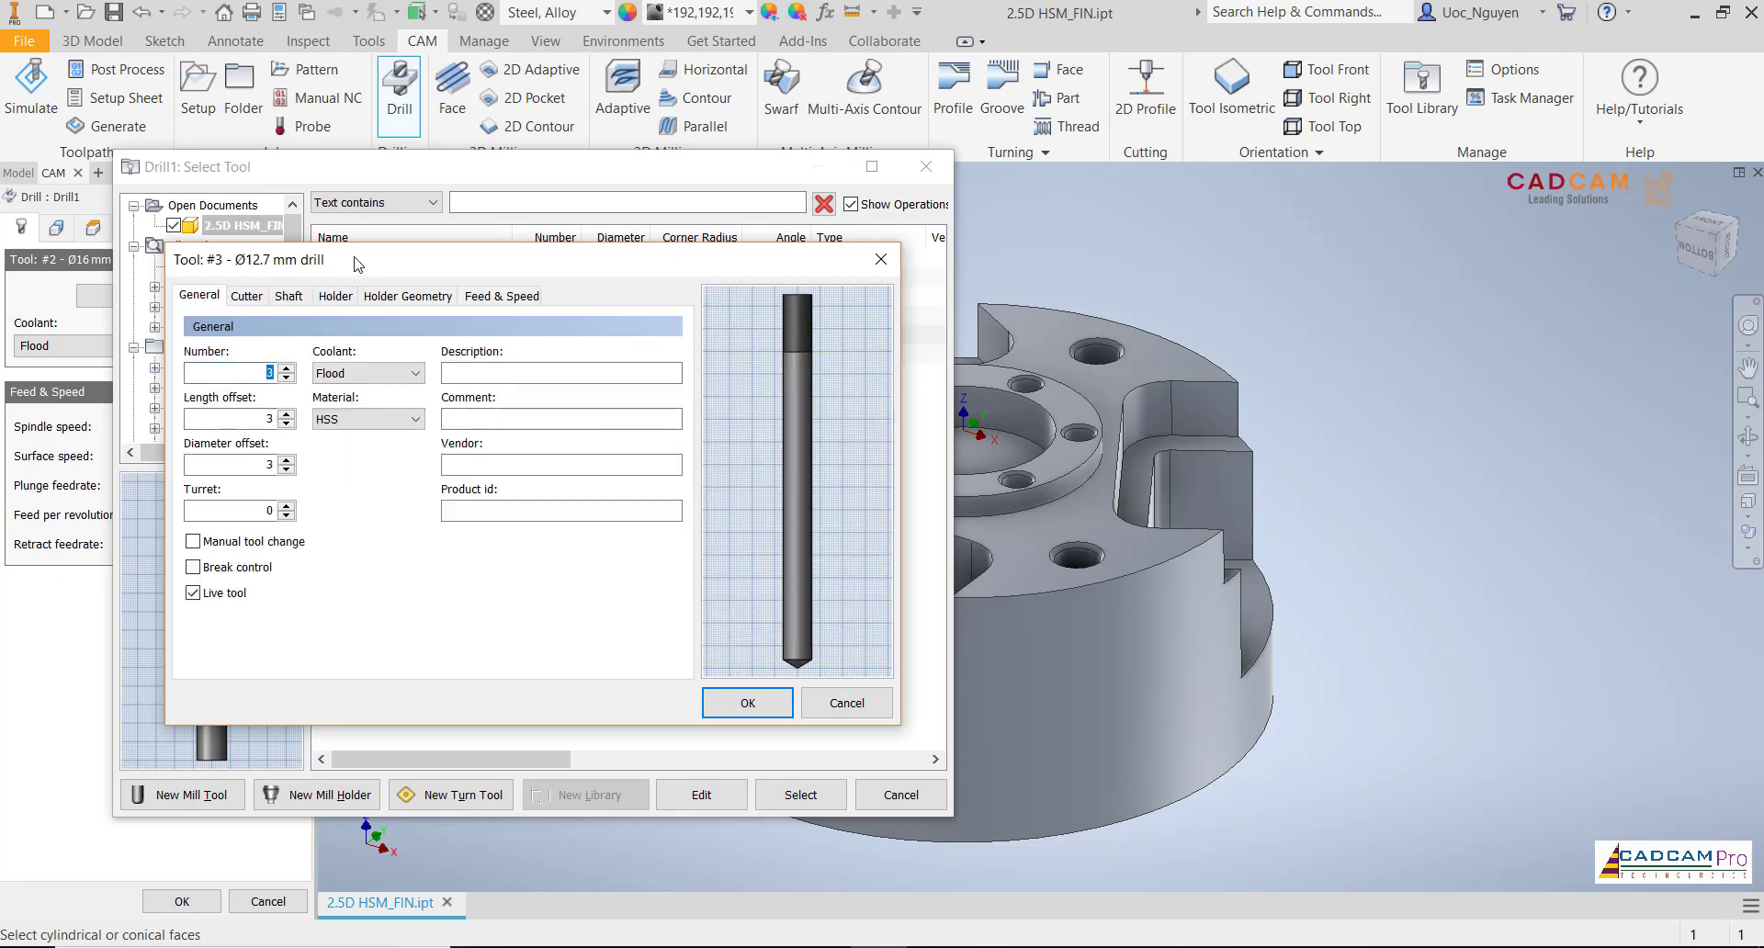
pyautogui.click(762, 703)
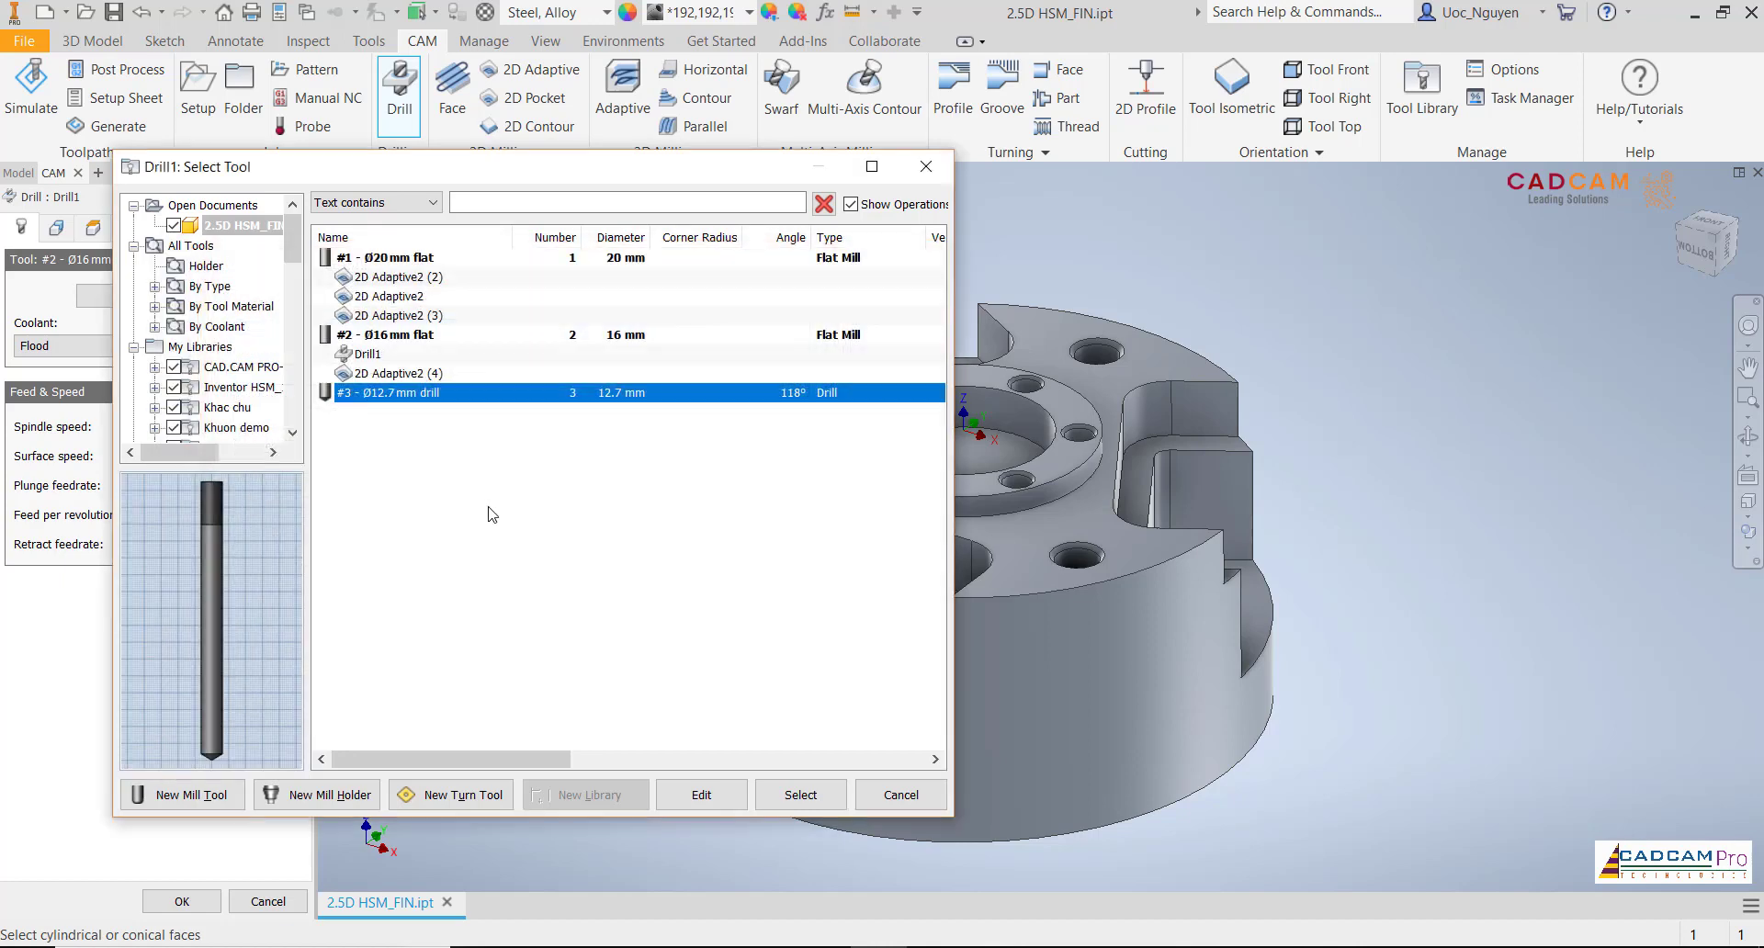
pyautogui.click(800, 795)
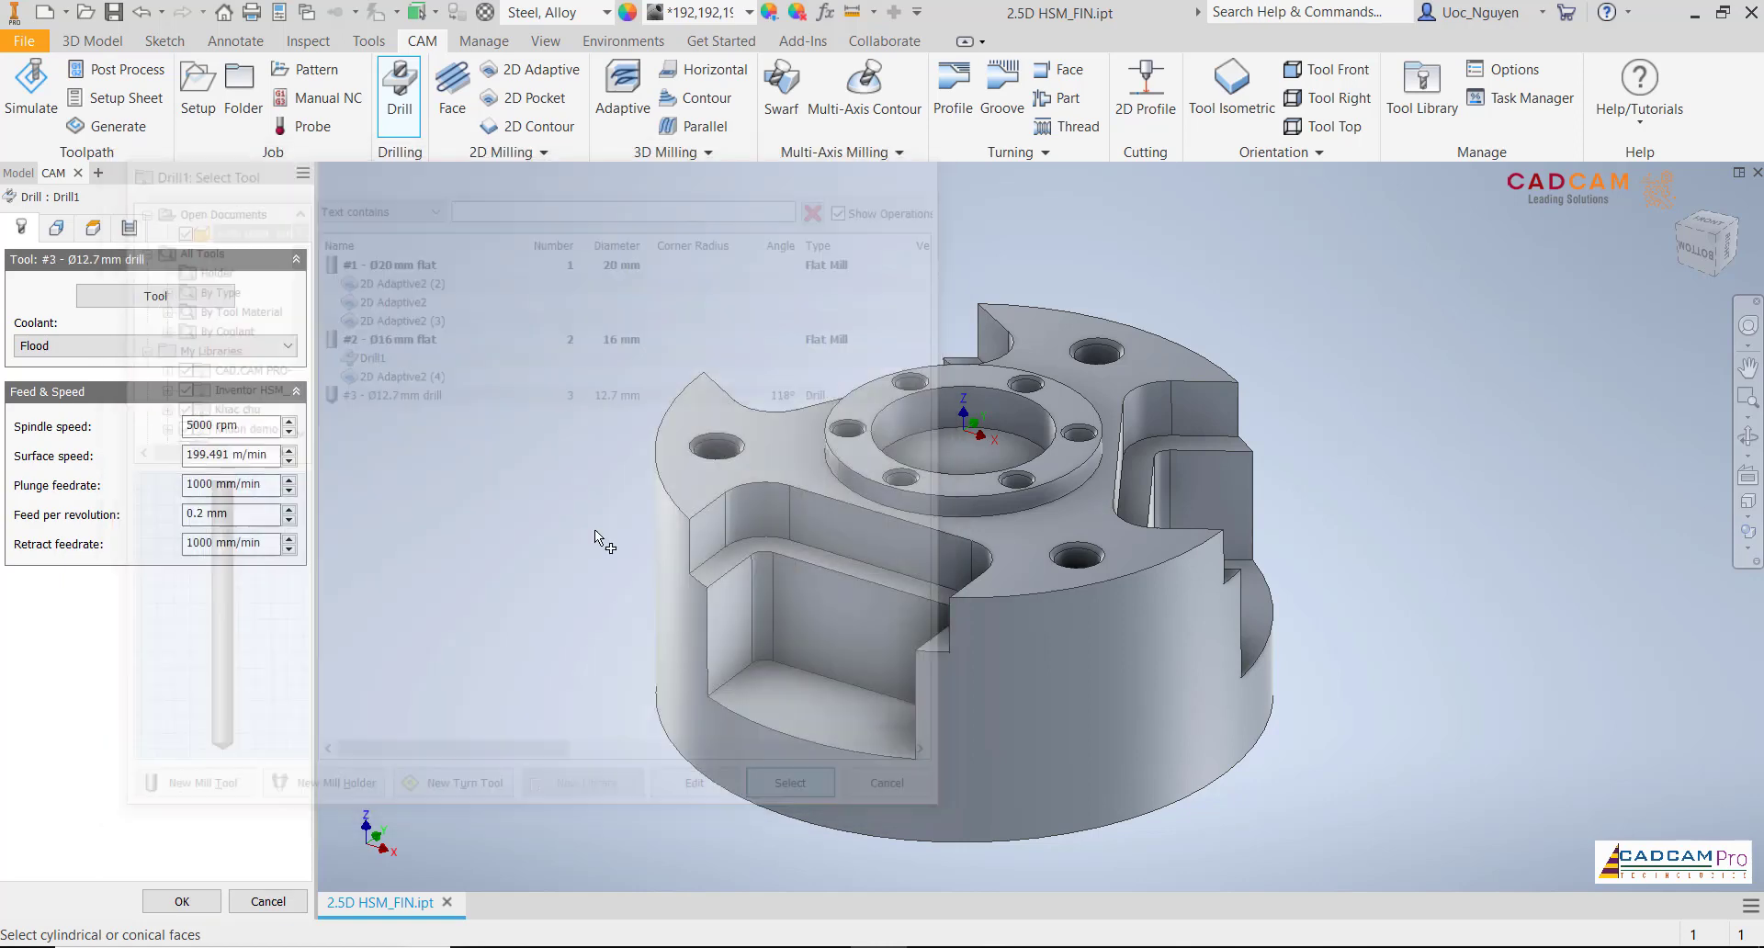
# Enable same-diameter selection for the drilling geometry and pick the face of one small hole on the raised central ring
pyautogui.click(56, 227)
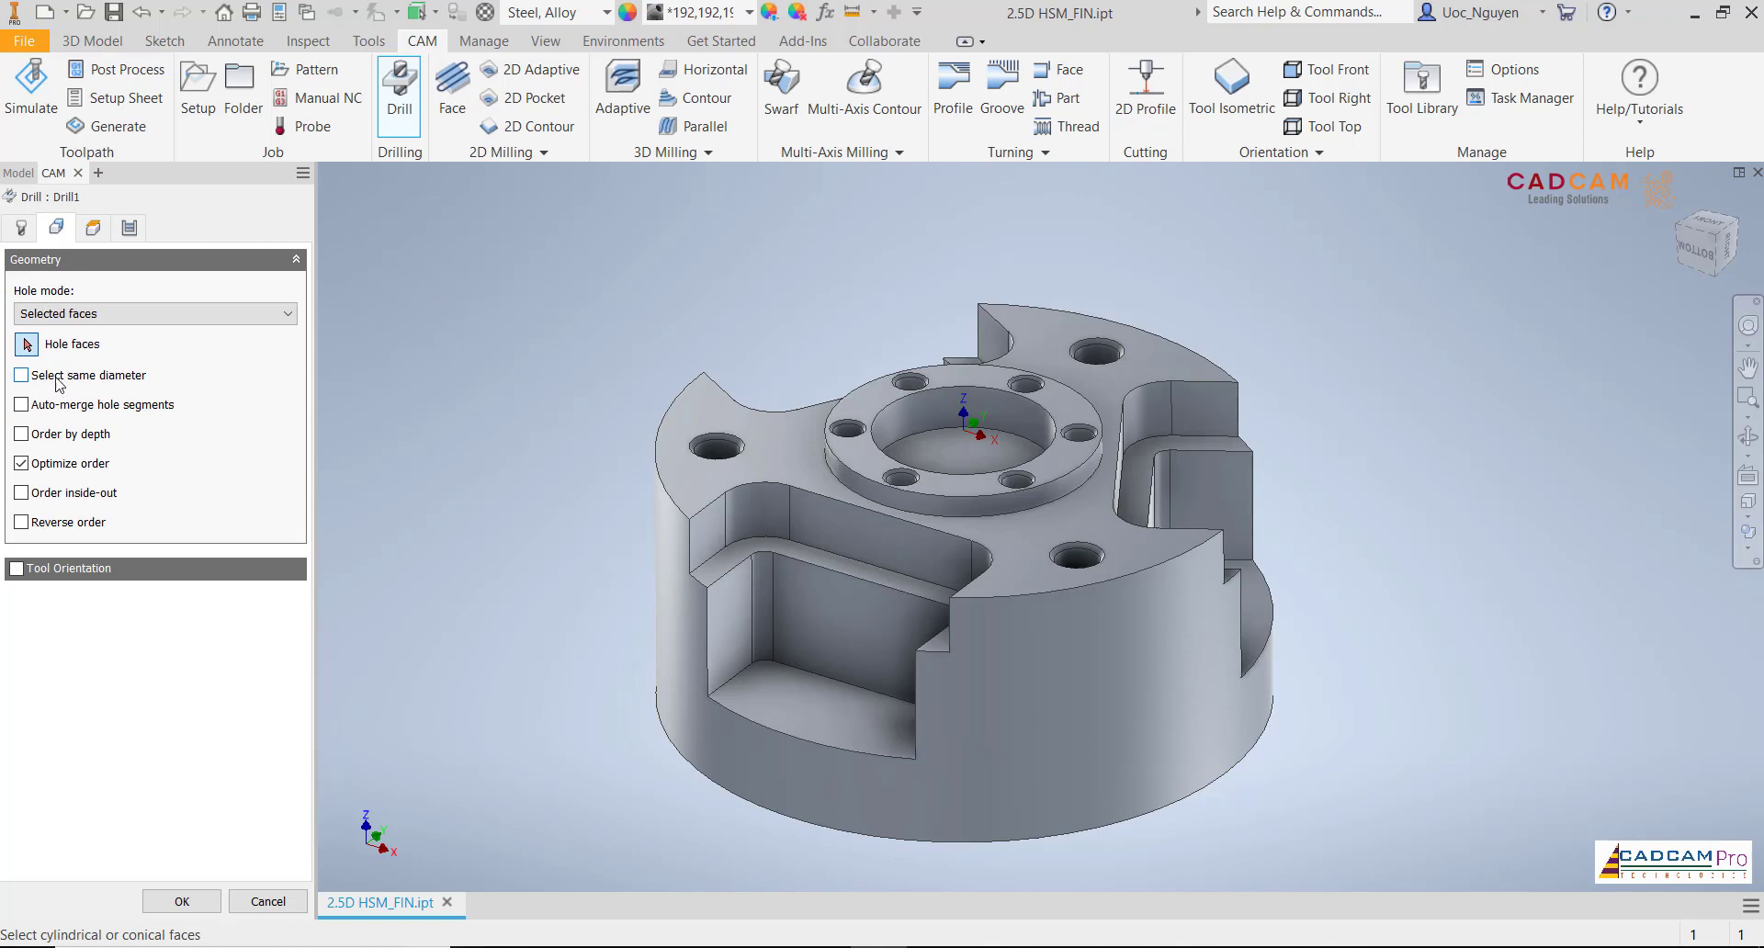
pyautogui.click(21, 376)
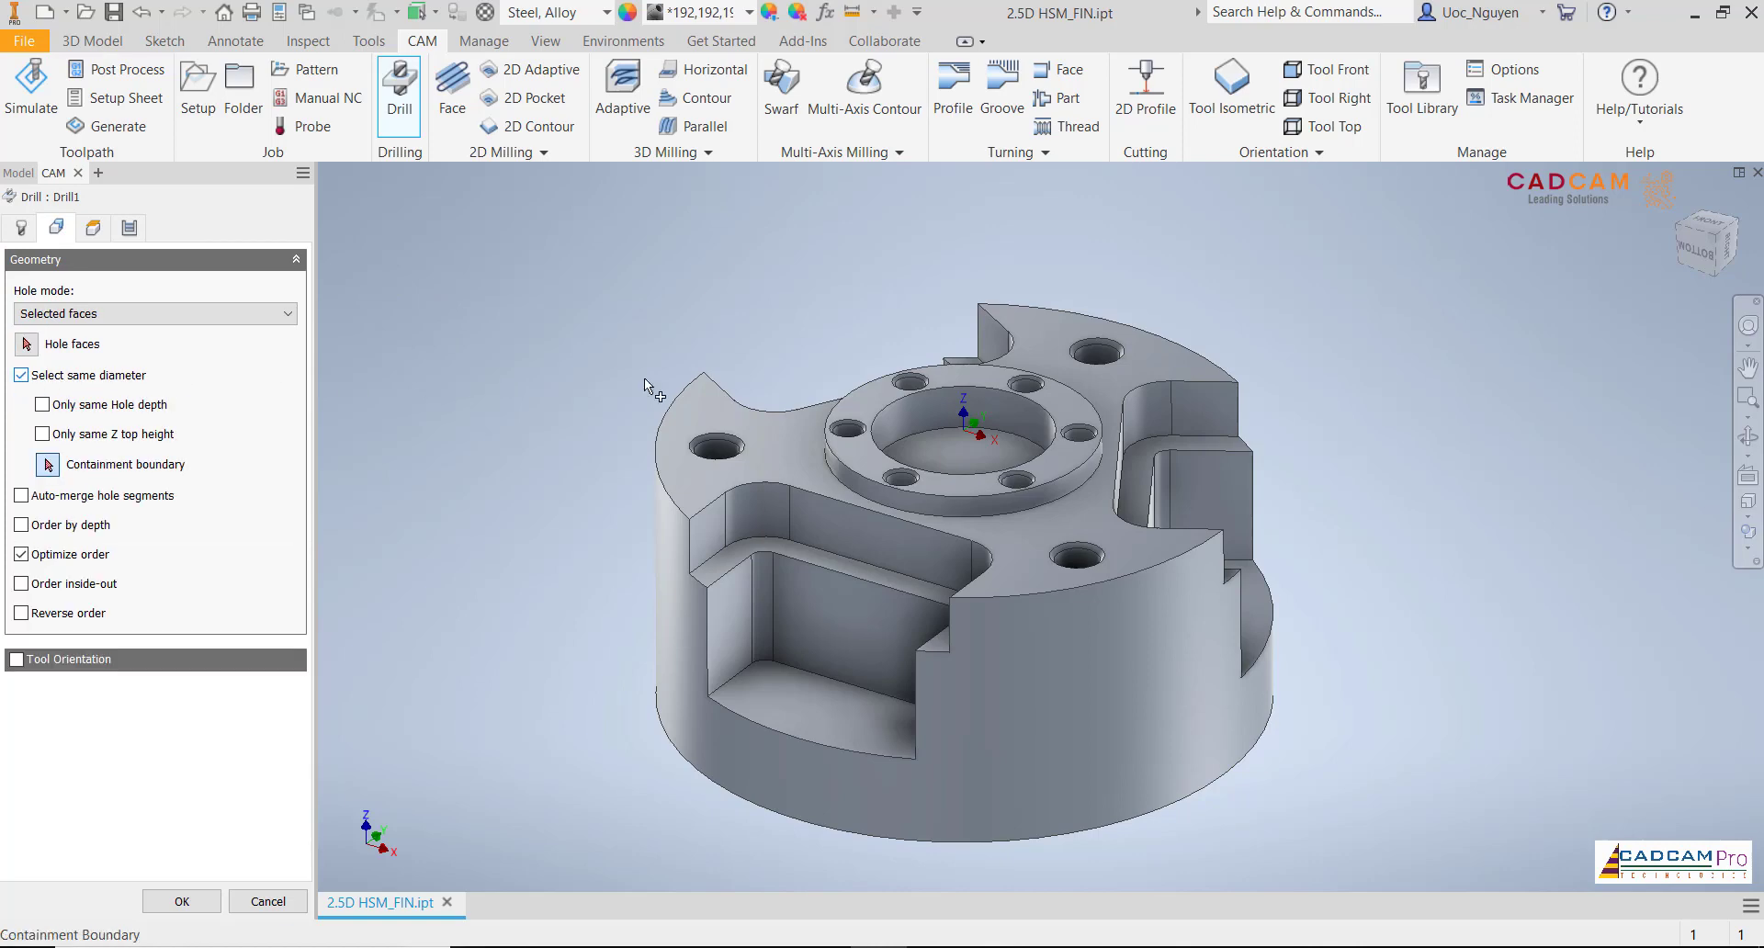
pyautogui.scroll(3, 869, 386)
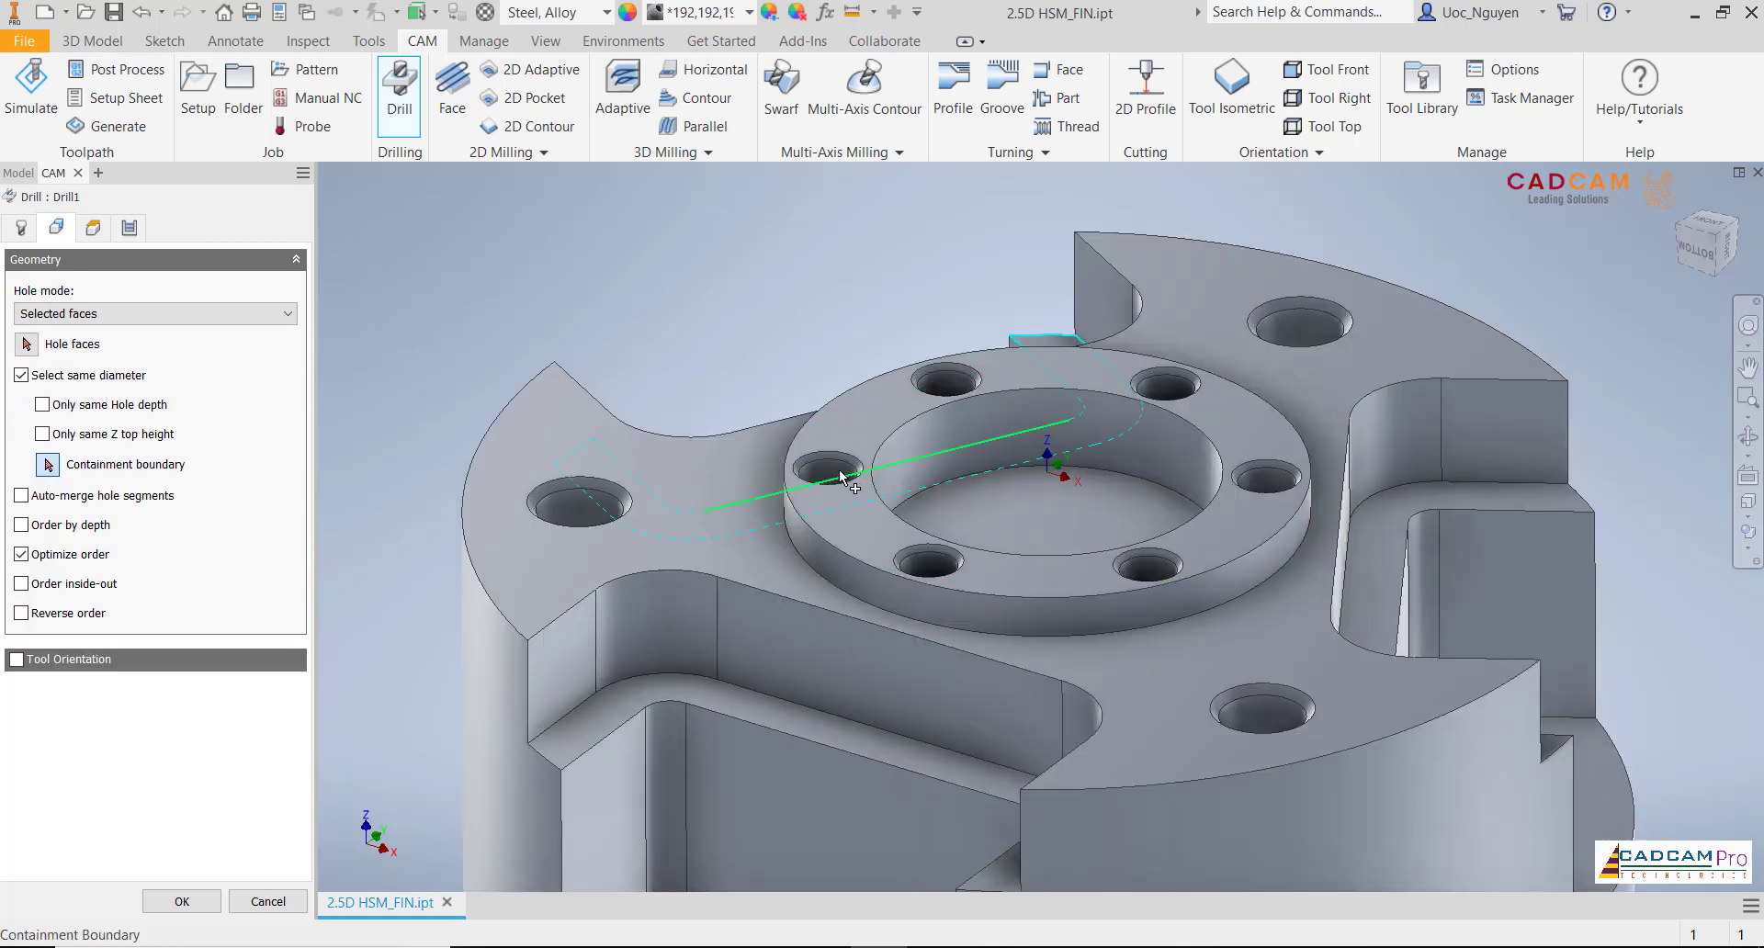
pyautogui.click(26, 344)
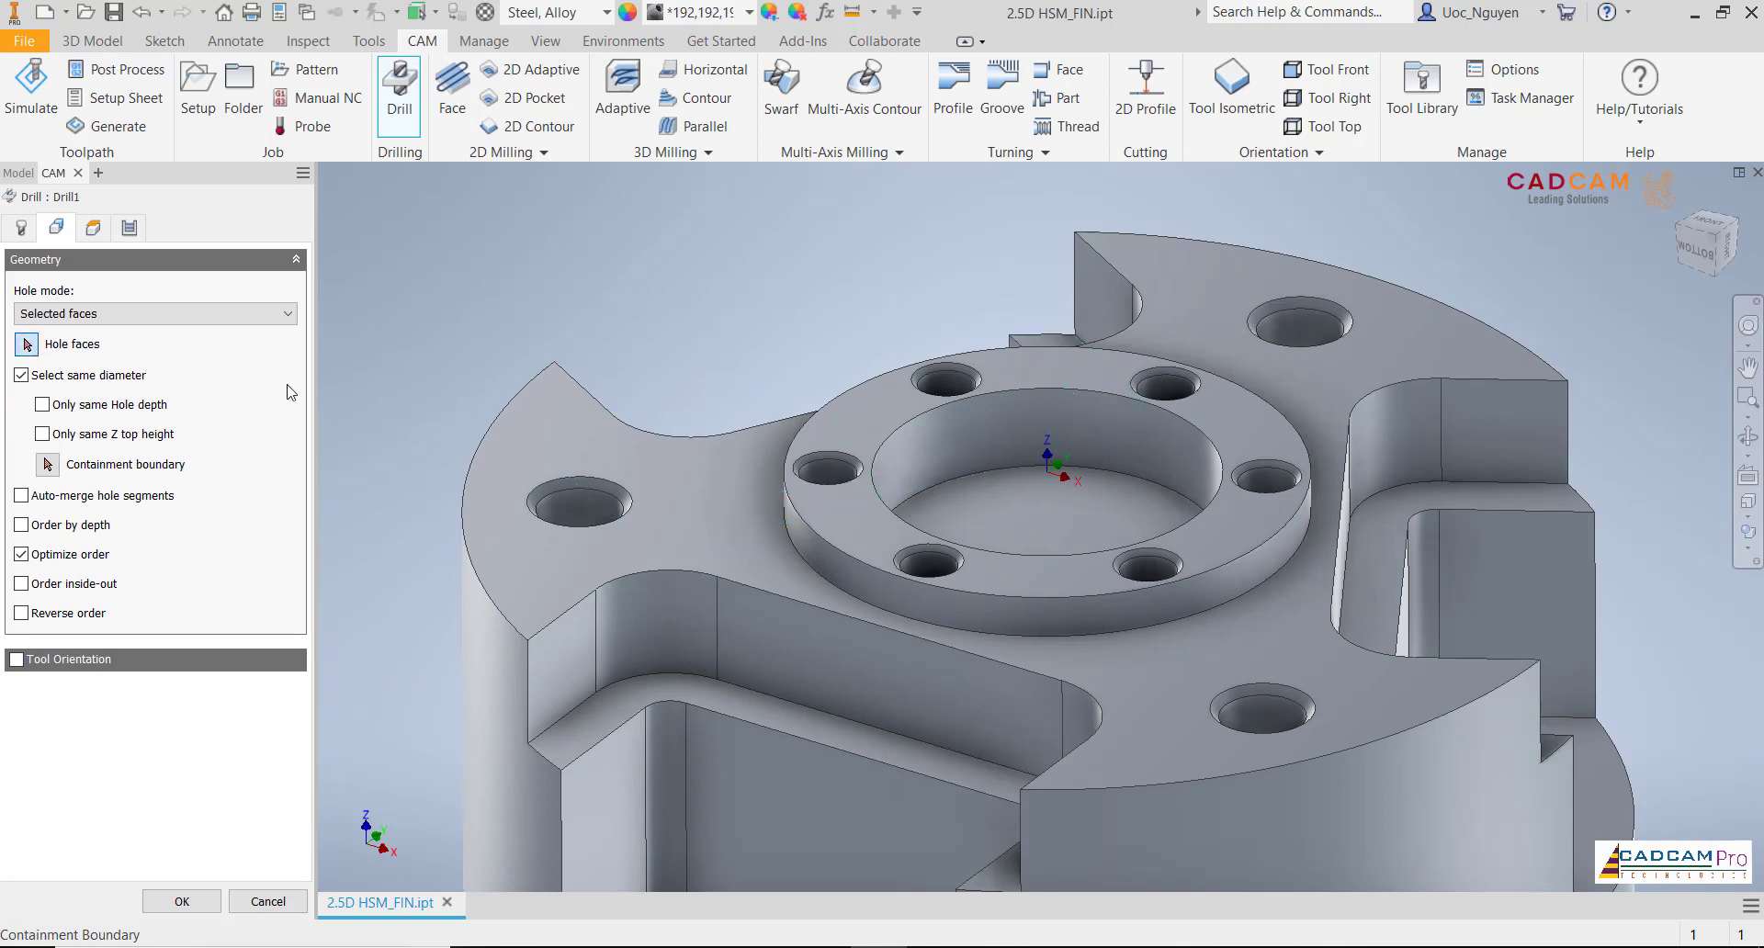
pyautogui.click(824, 478)
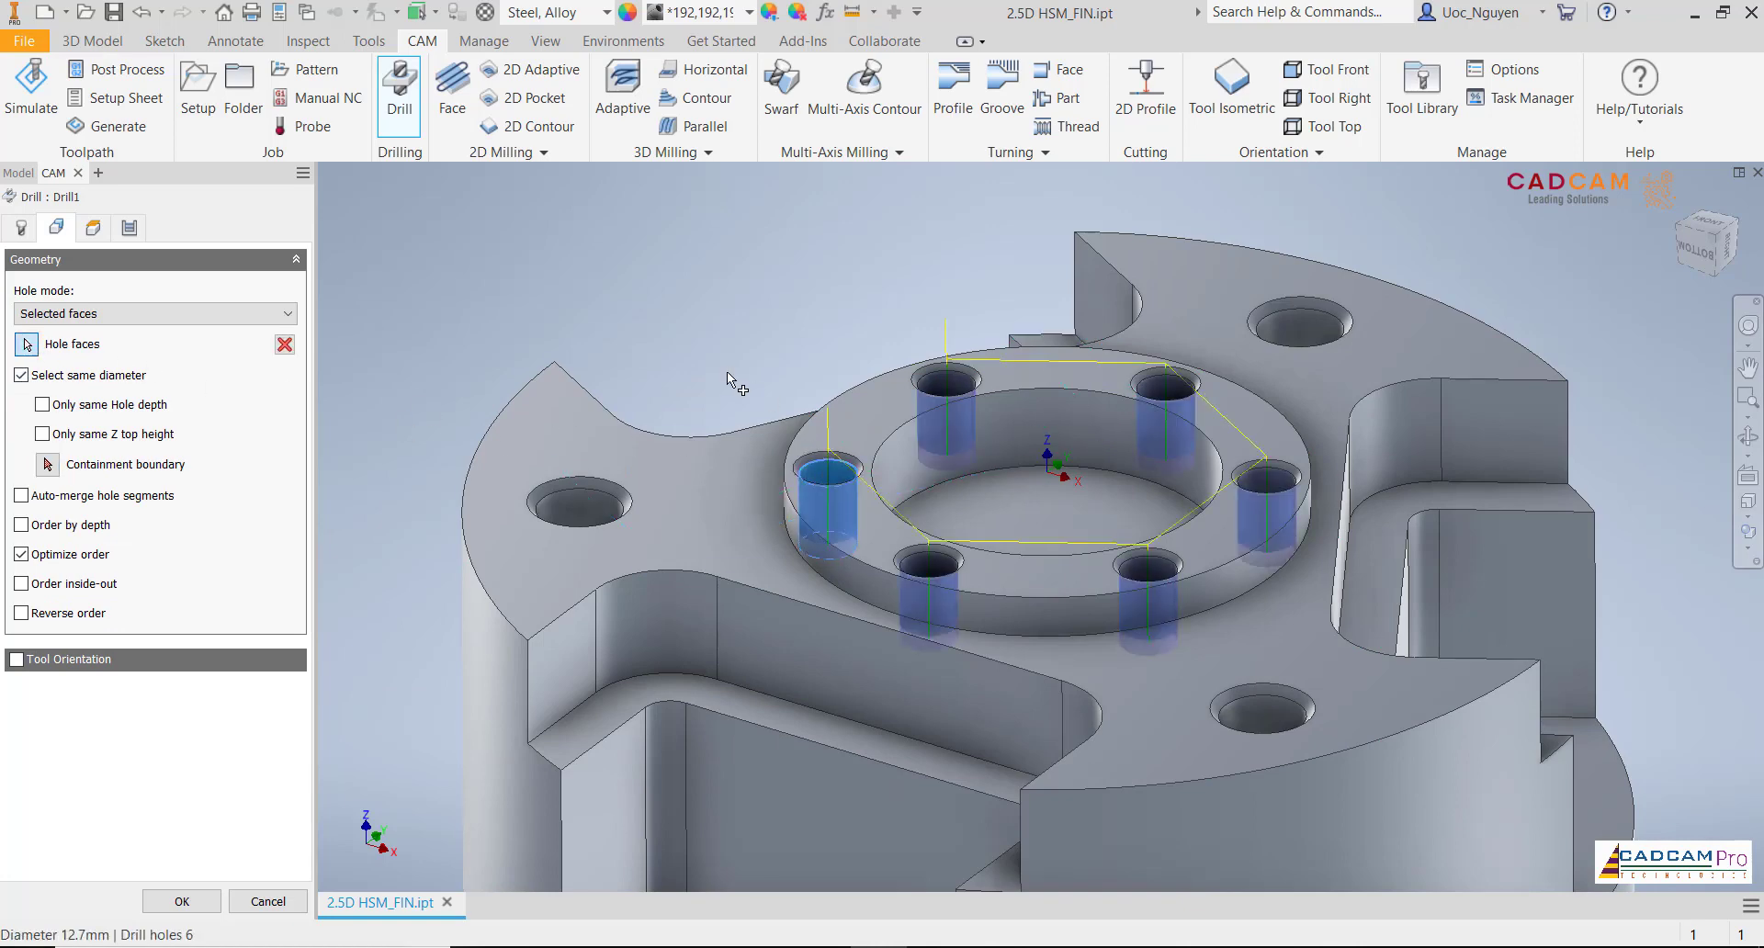
pyautogui.scroll(-3, 727, 376)
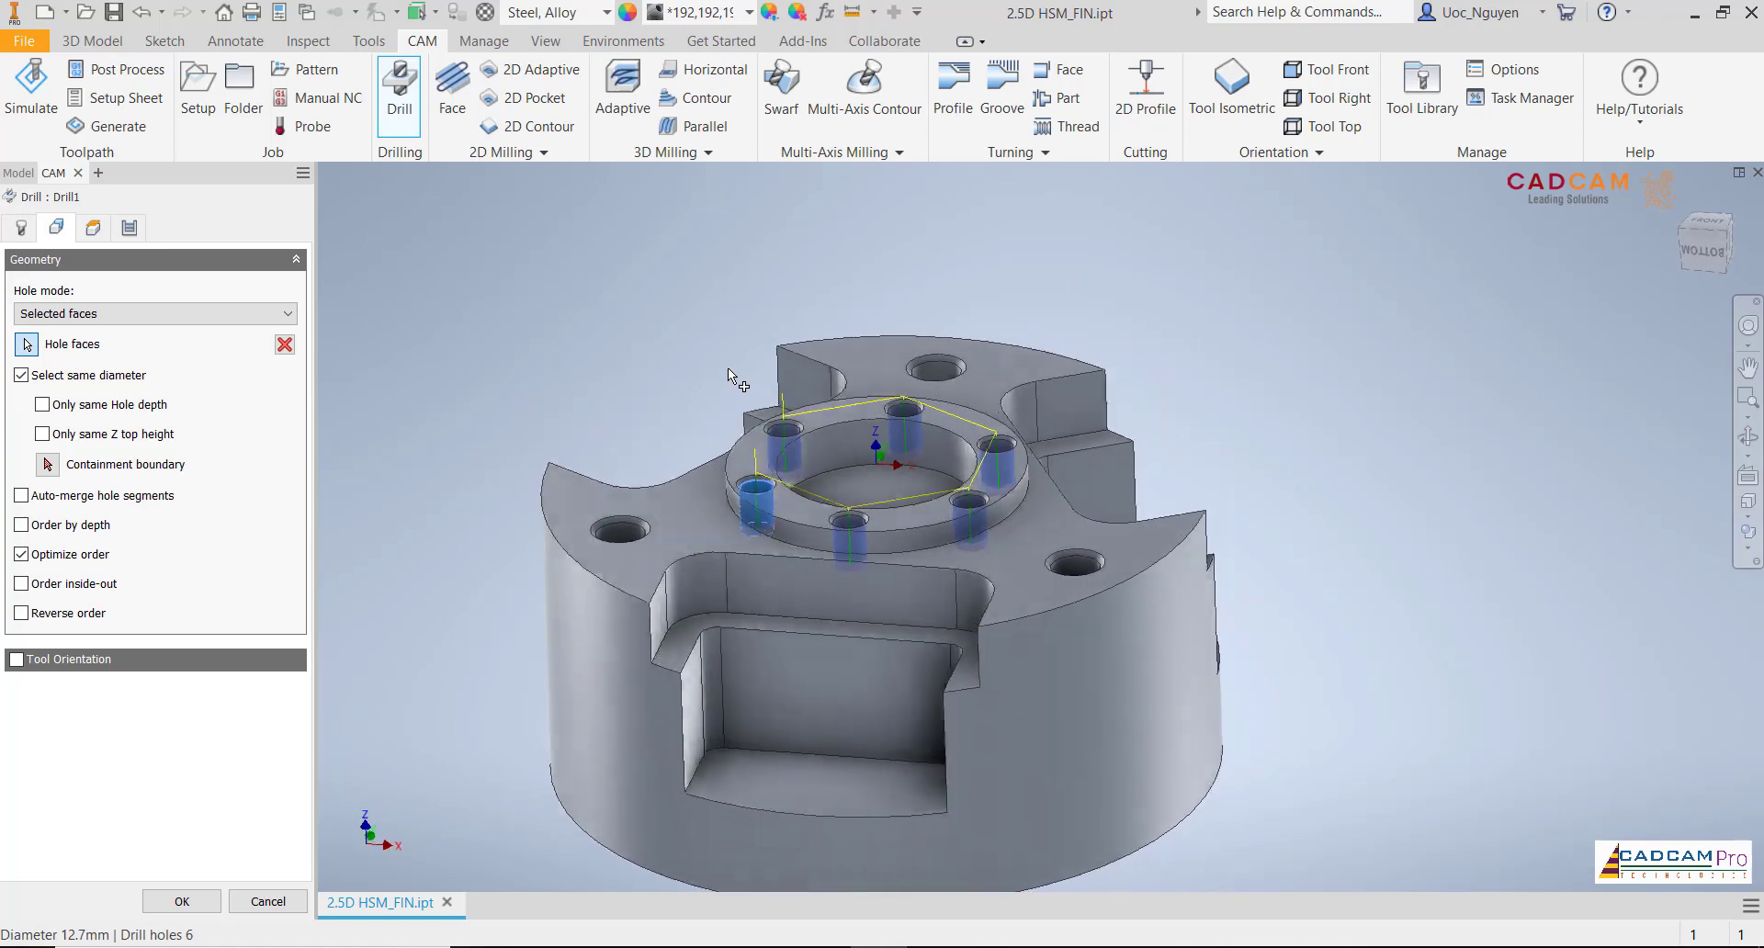
pyautogui.moveTo(727, 368)
pyautogui.keyDown('shift'); pyautogui.mouseDown(button='middle')
pyautogui.moveTo(550, 394)
pyautogui.moveTo(566, 372)
pyautogui.mouseUp(button='middle'); pyautogui.keyUp('shift')
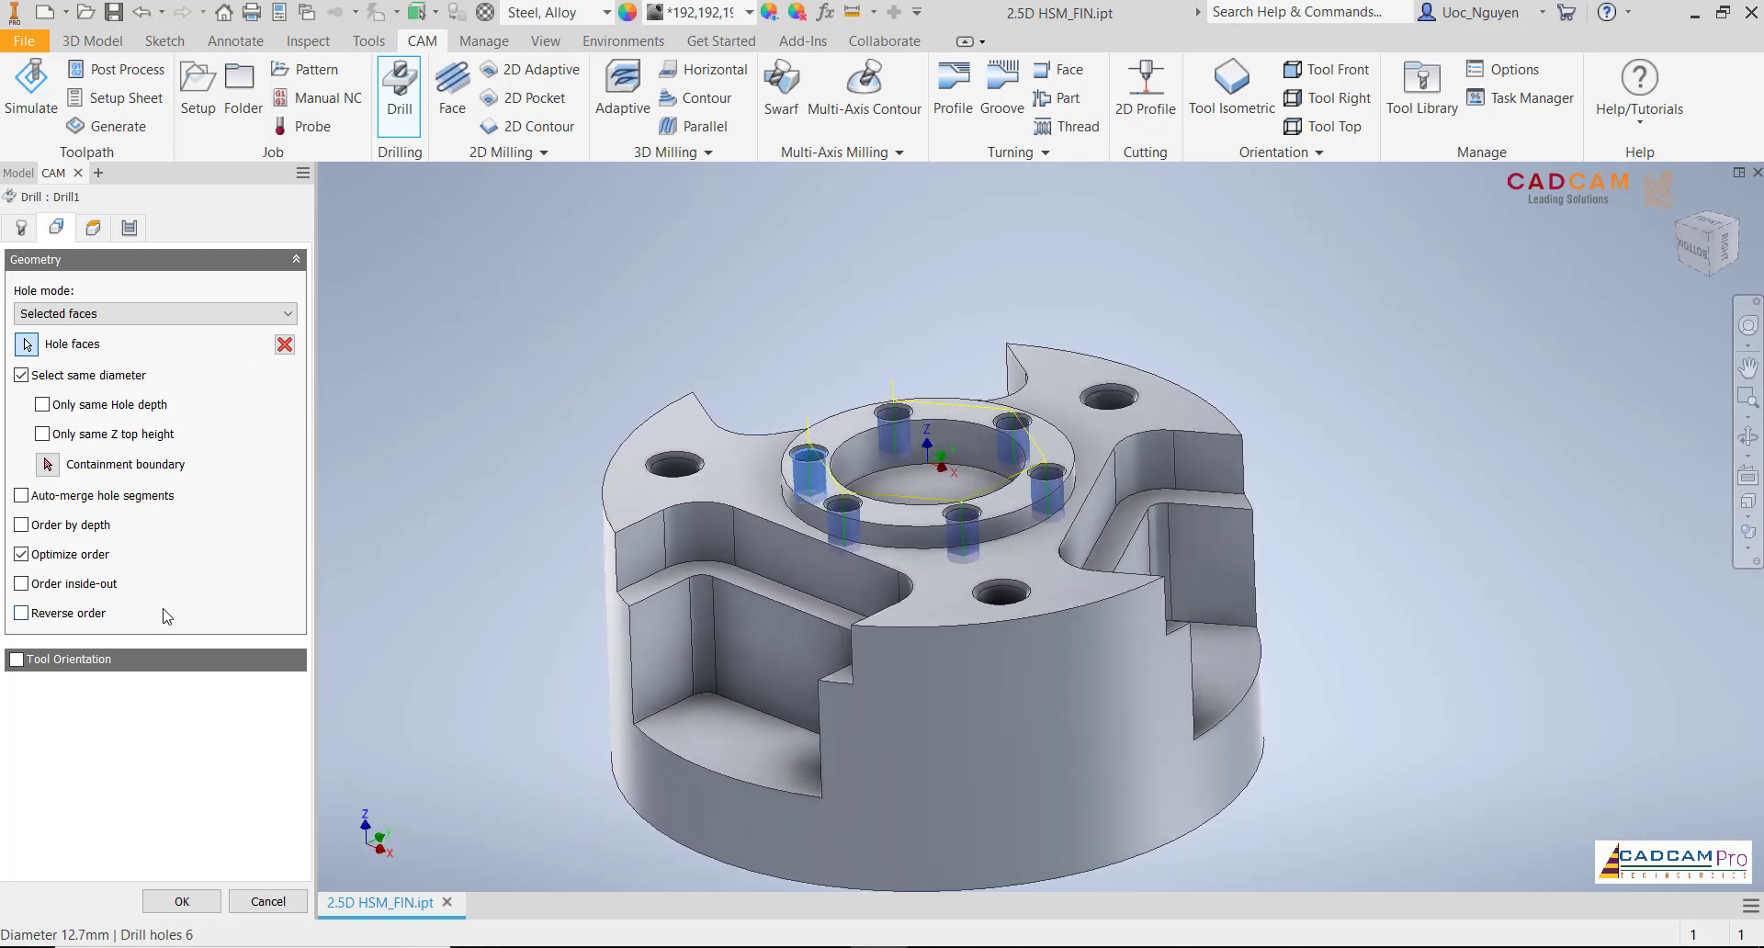
# Check the drilling heights, set the cycle type to Deep drilling - full retract and accept the operation
pyautogui.click(106, 232)
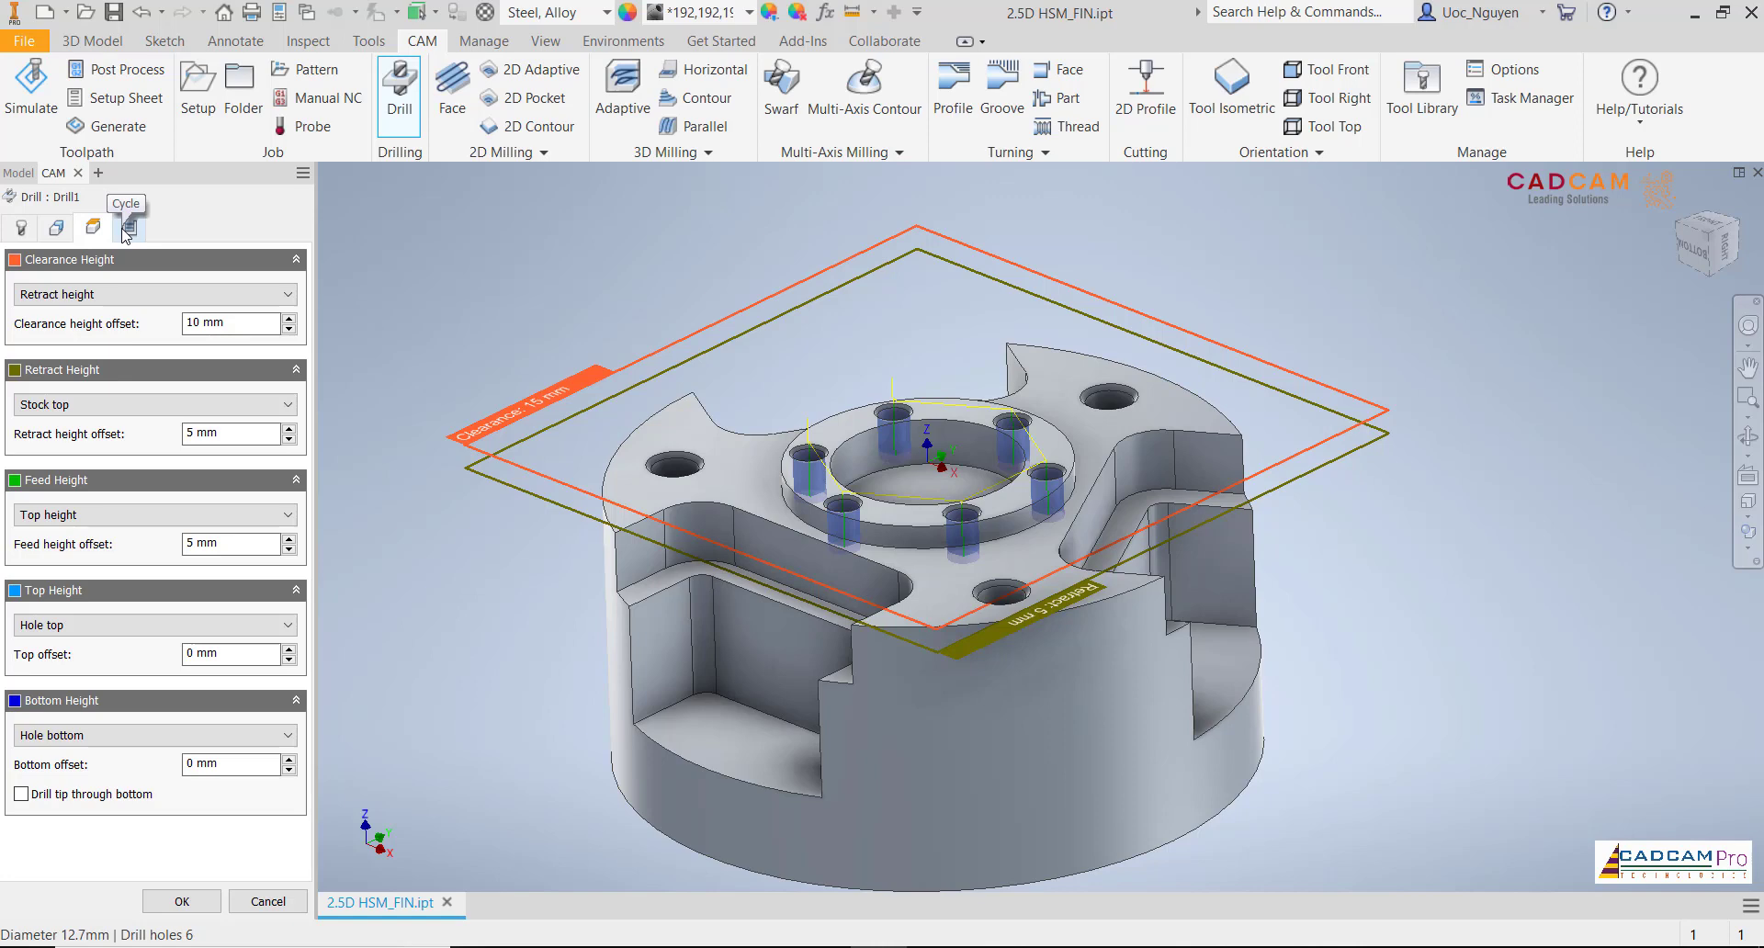
pyautogui.click(128, 229)
pyautogui.click(104, 317)
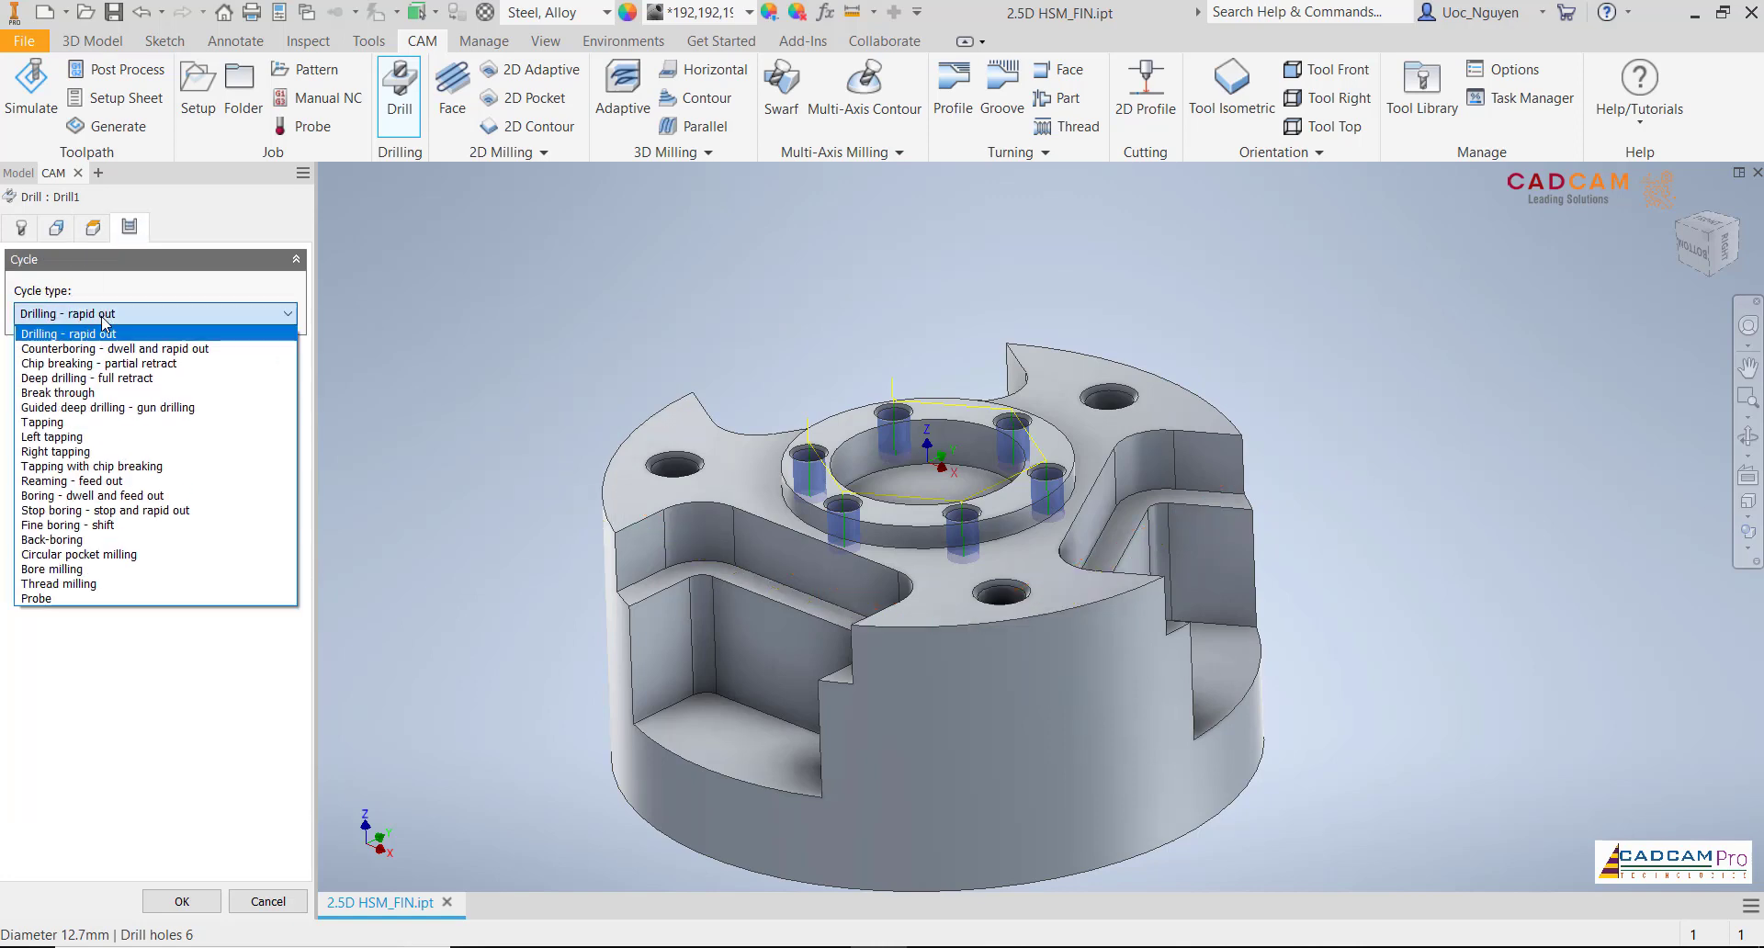
pyautogui.click(112, 377)
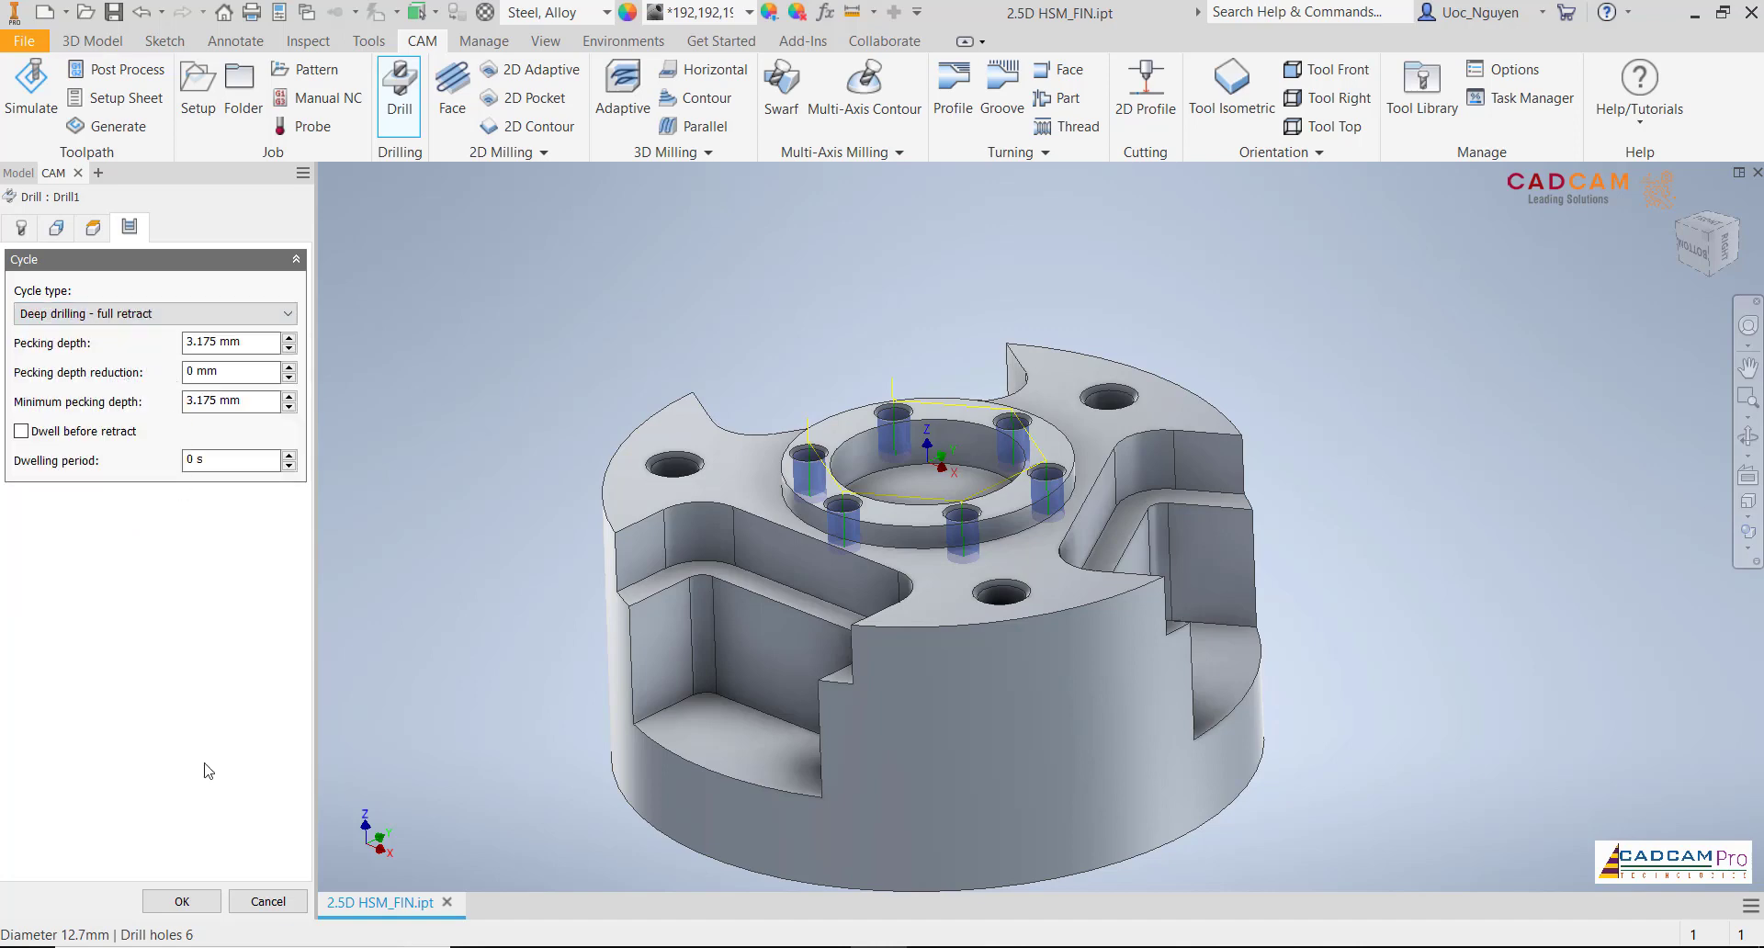
pyautogui.click(182, 902)
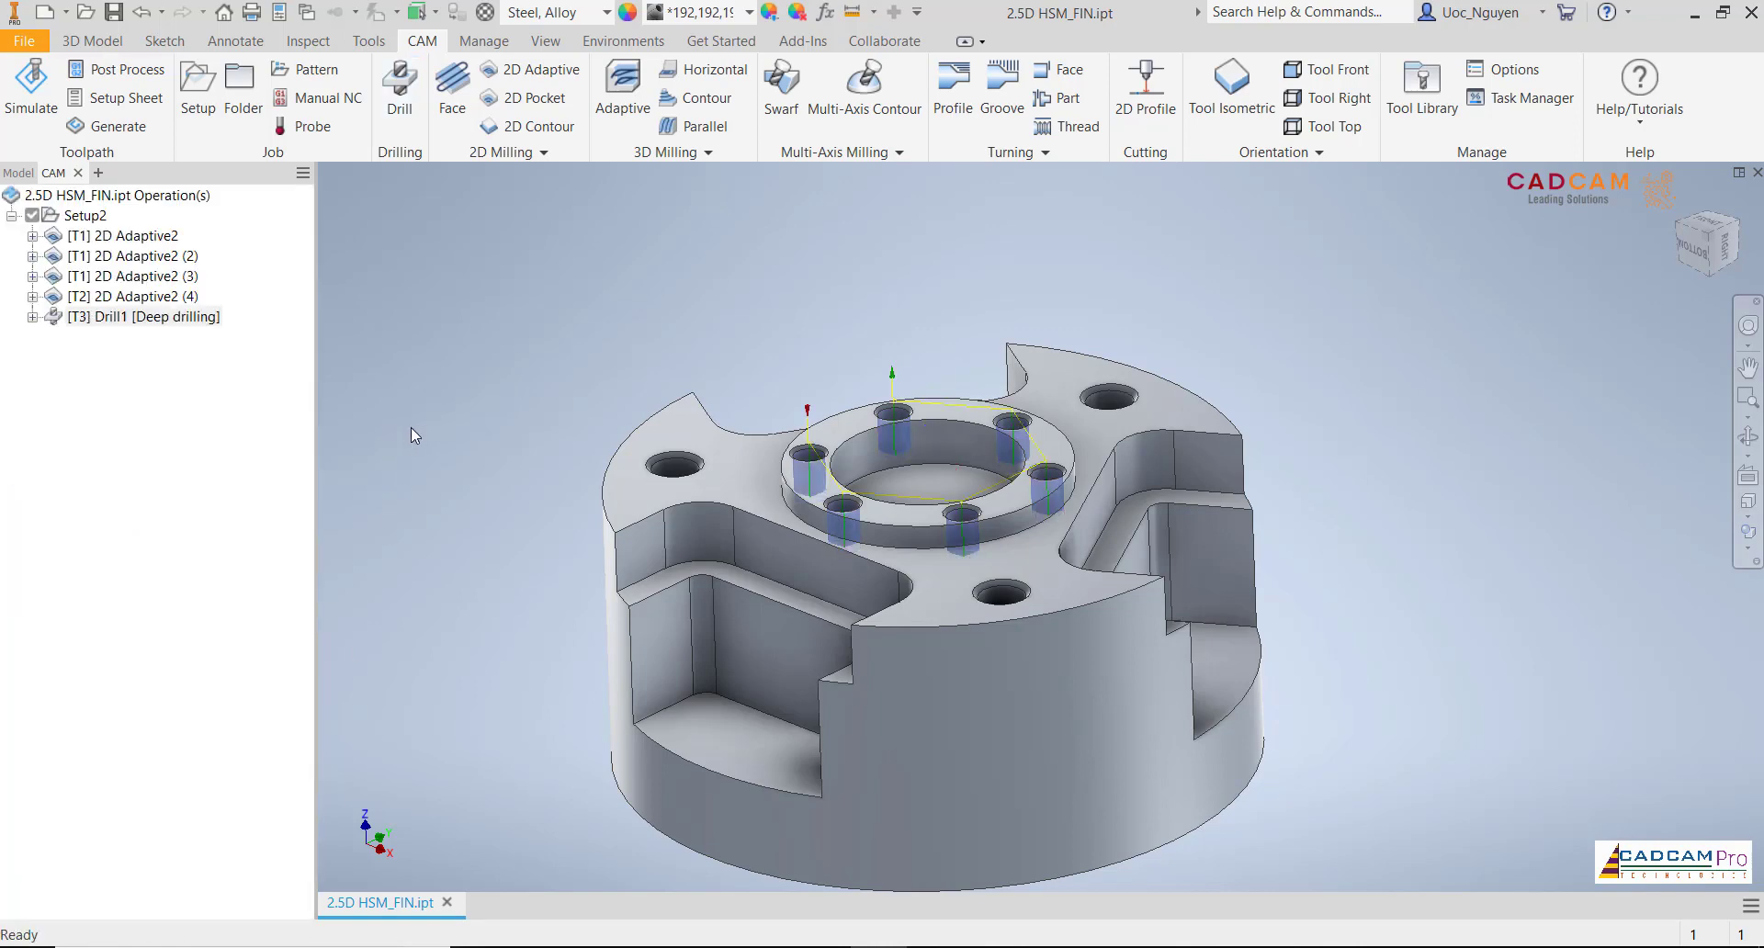
pyautogui.moveTo(493, 381); pyautogui.dragTo(521, 359, button='middle')
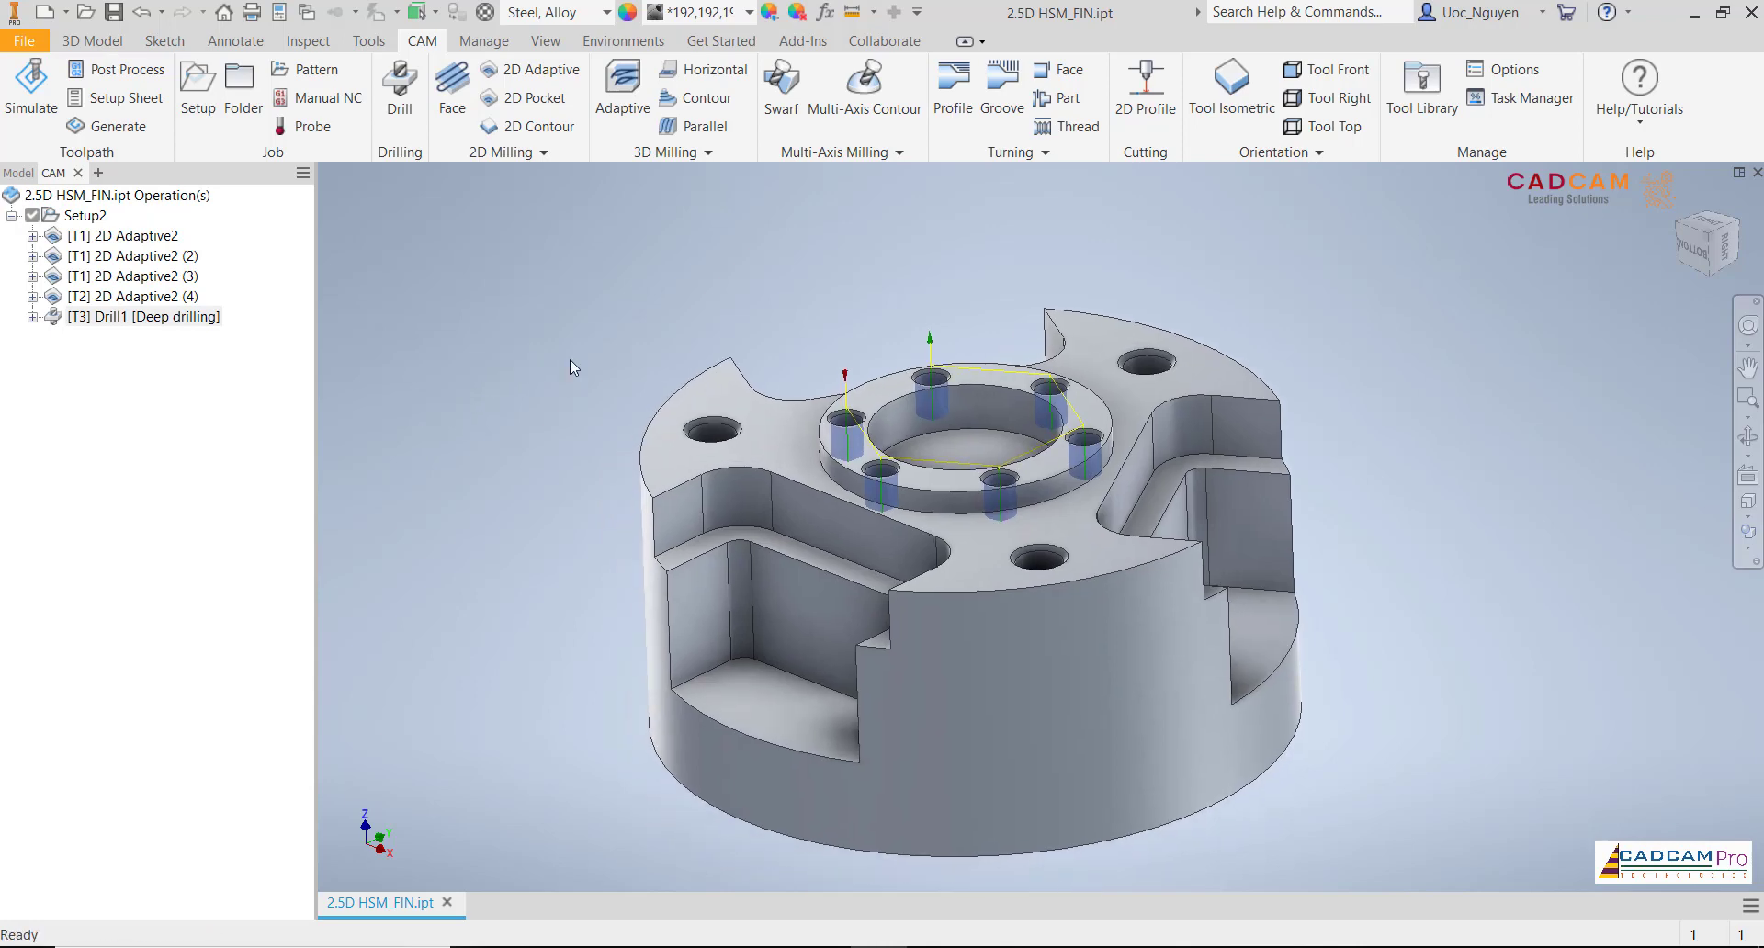
# Duplicate the Drill1 operation in Setup2 and open the copy for editing
pyautogui.rightClick(173, 323)
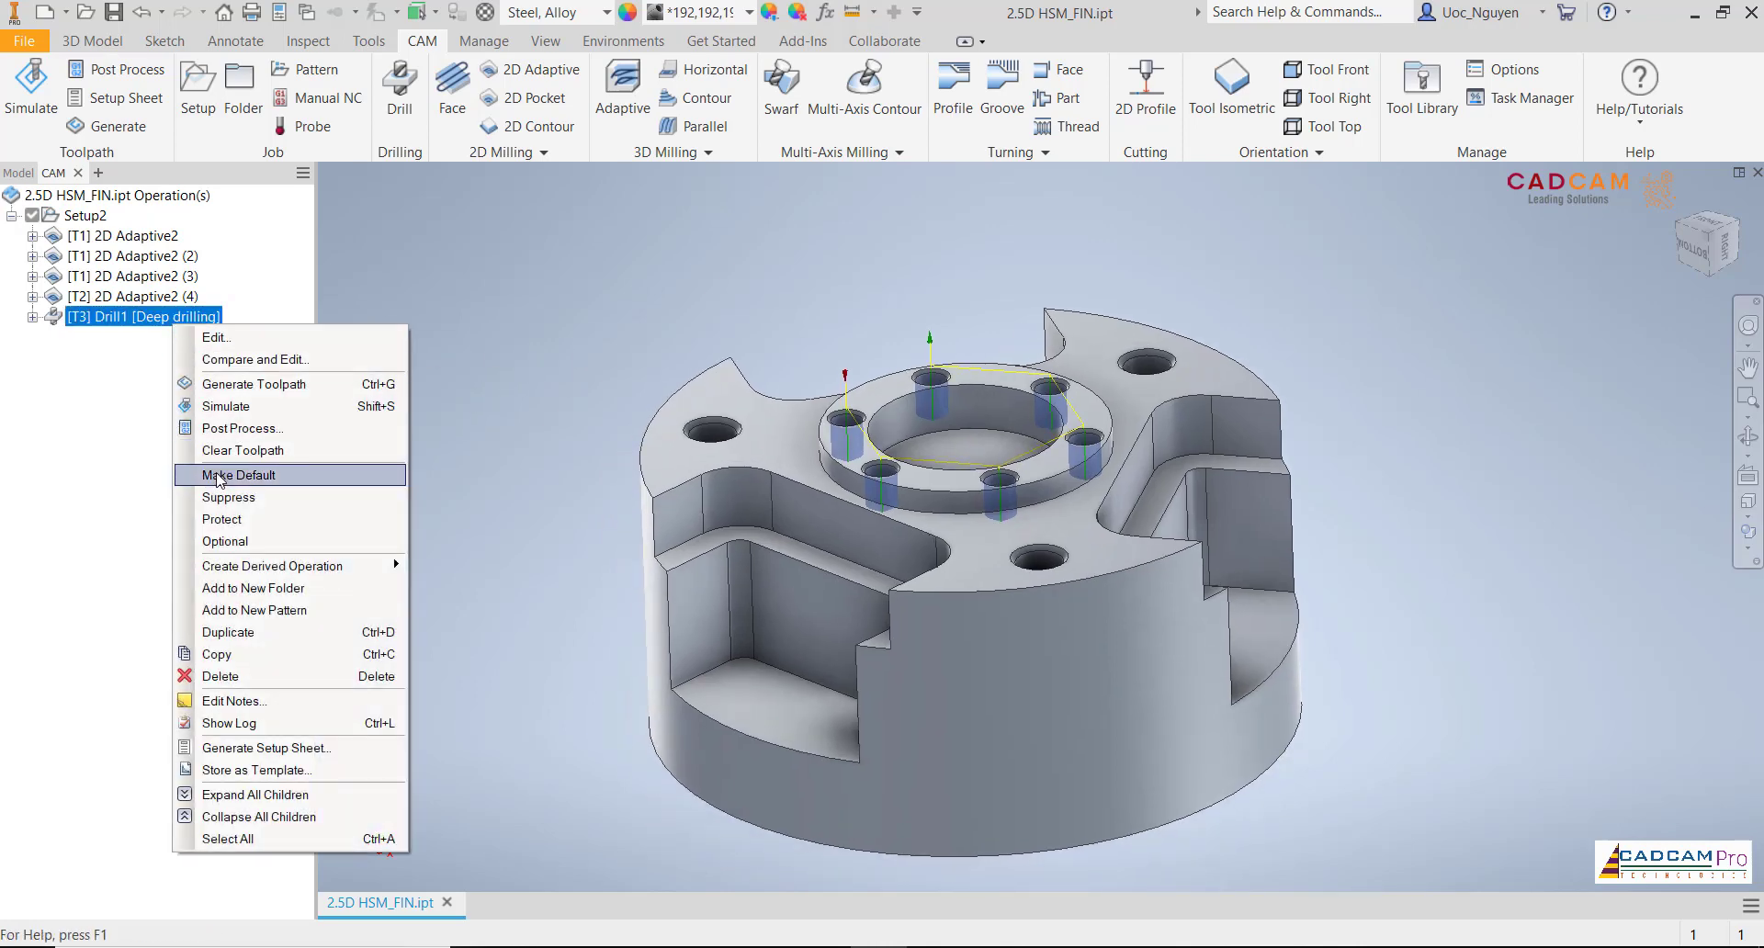
pyautogui.click(249, 634)
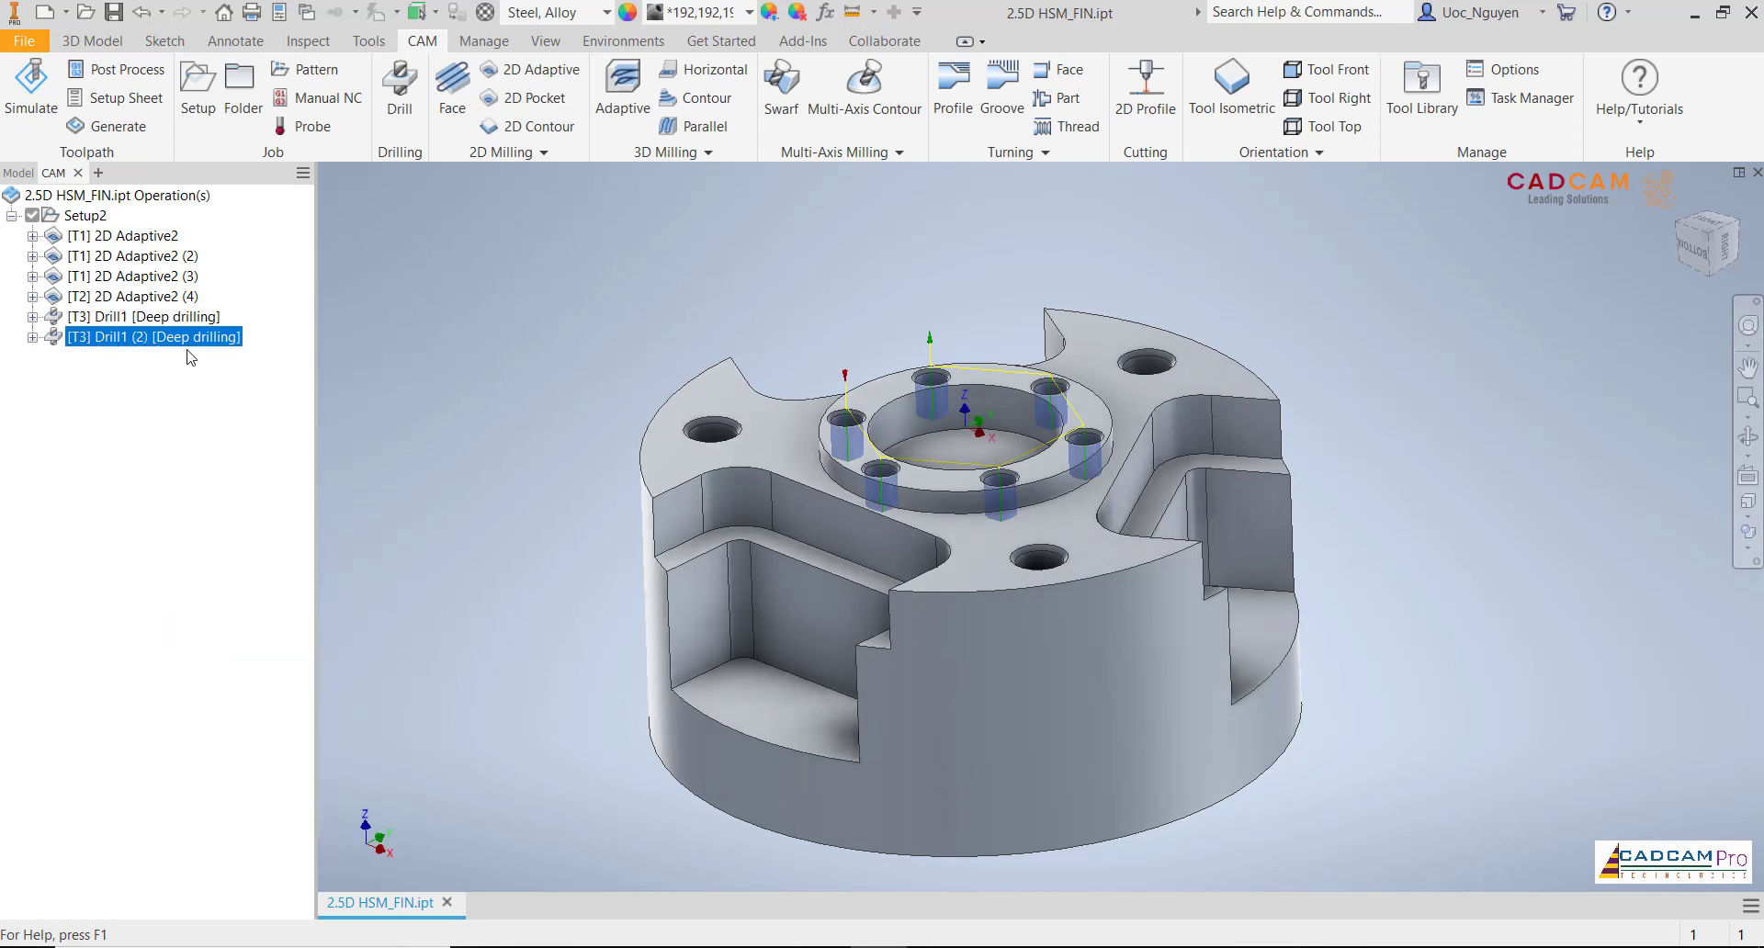
pyautogui.rightClick(195, 338)
pyautogui.click(250, 353)
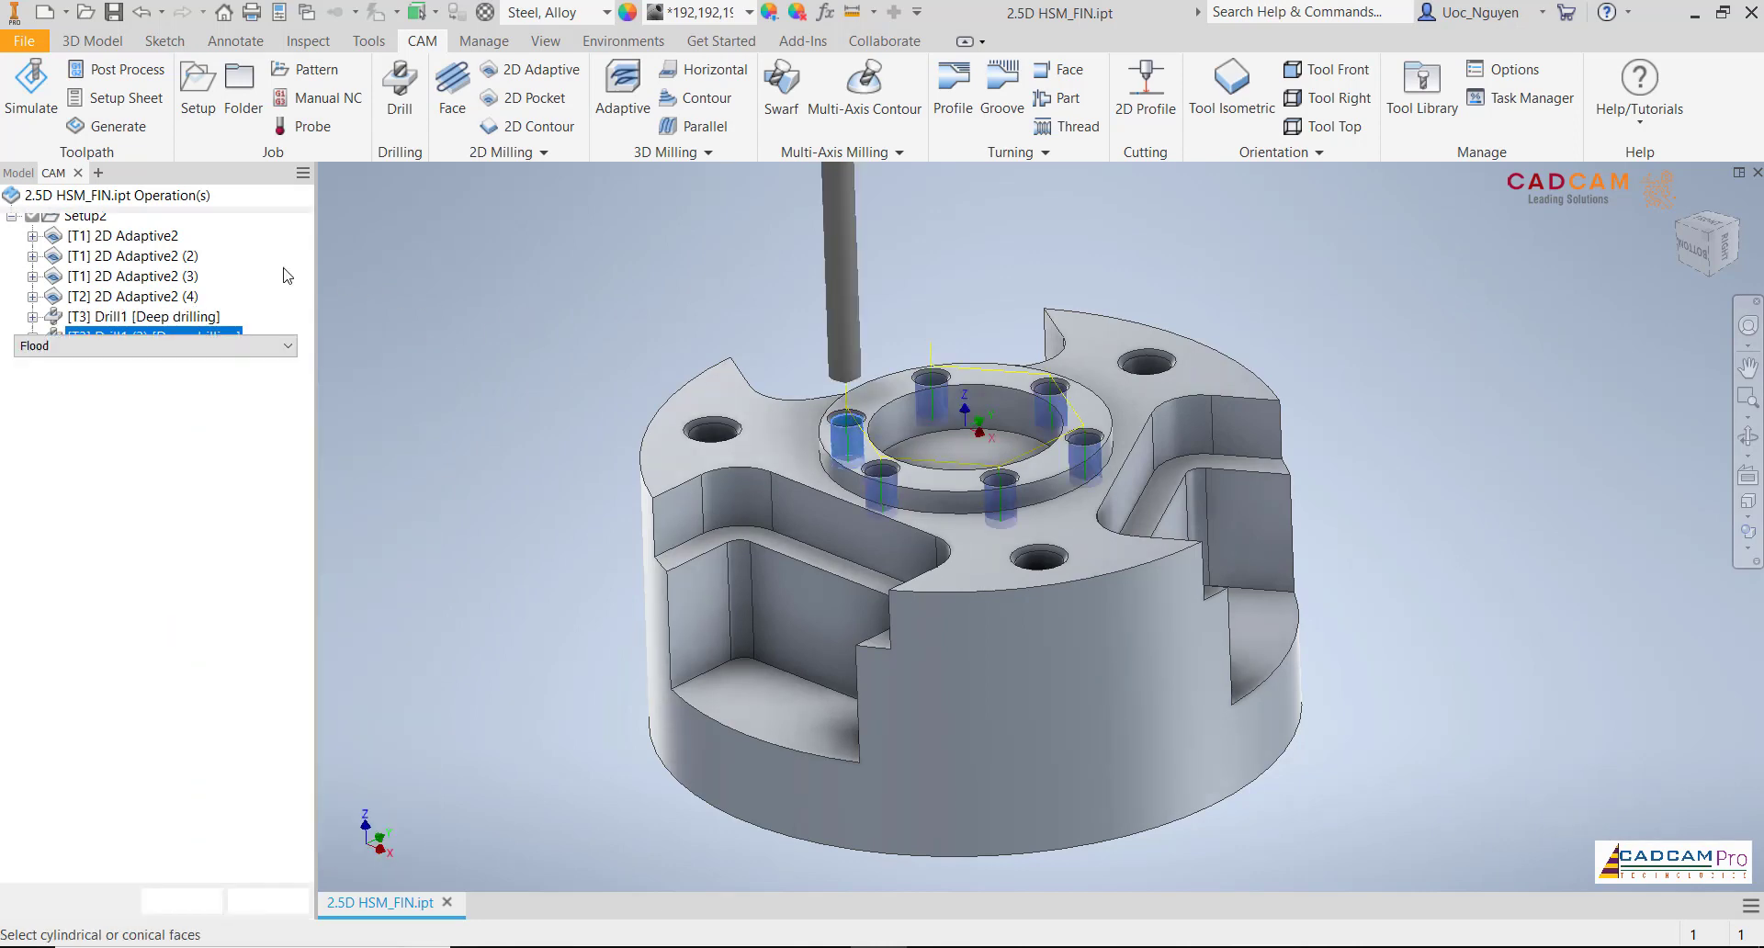
# Create drill tool #4 with a 19 mm diameter and assign it to the duplicated drill operation
pyautogui.click(122, 297)
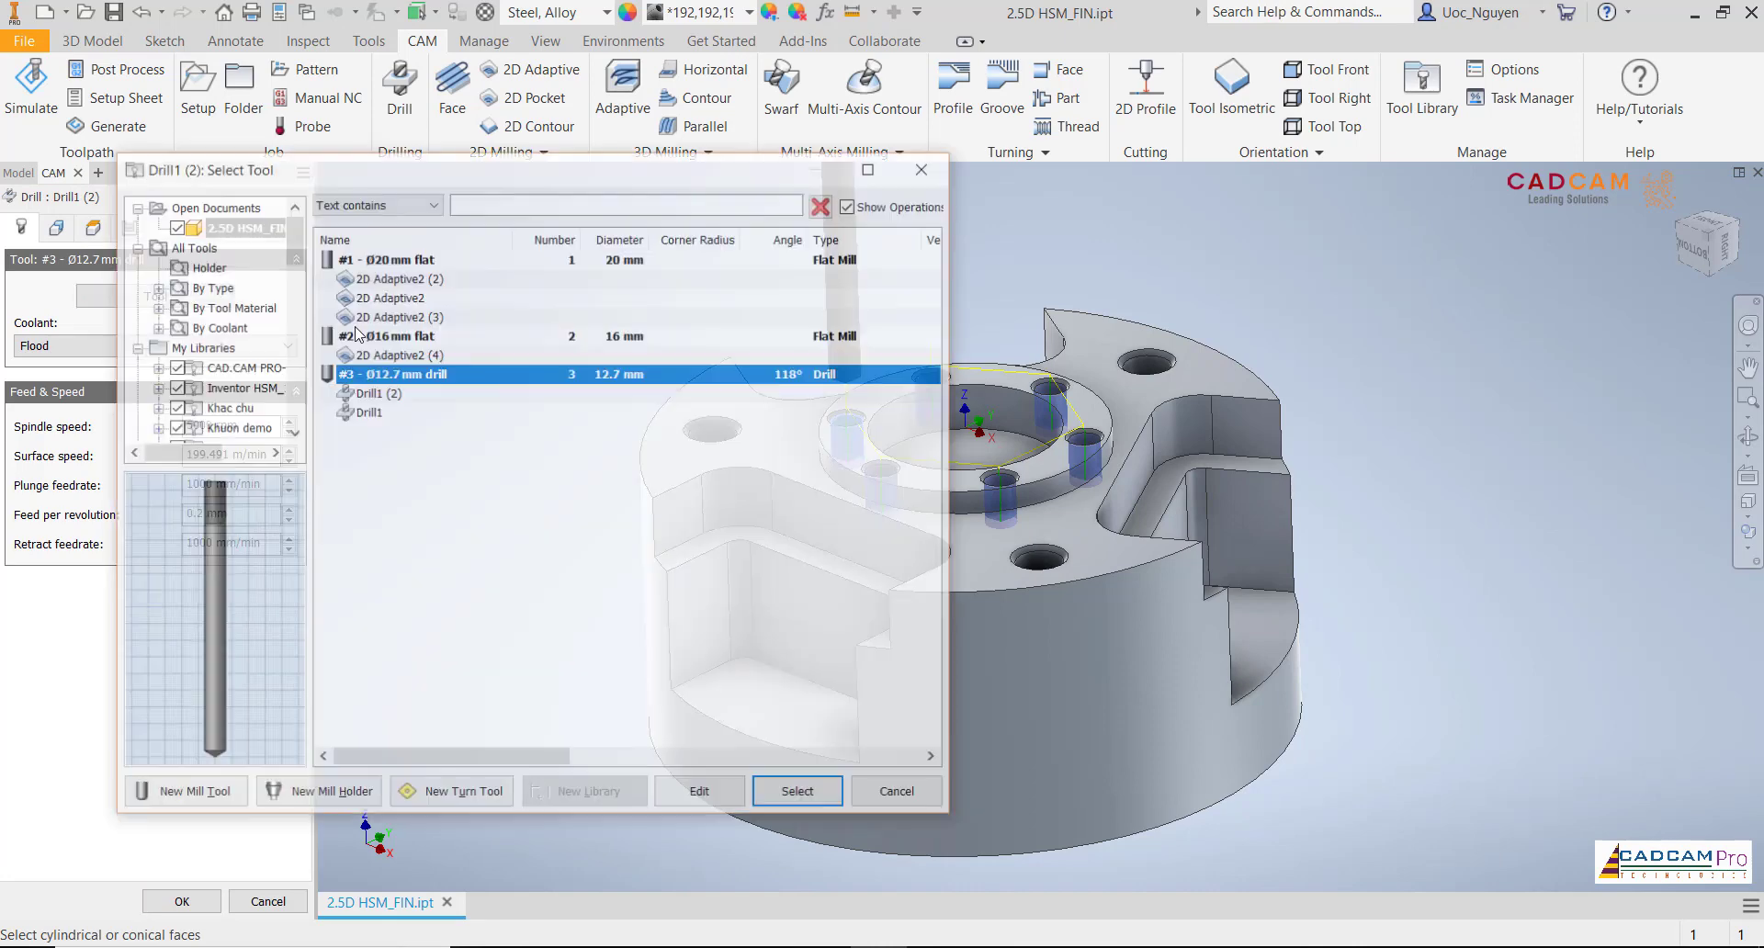
pyautogui.click(211, 796)
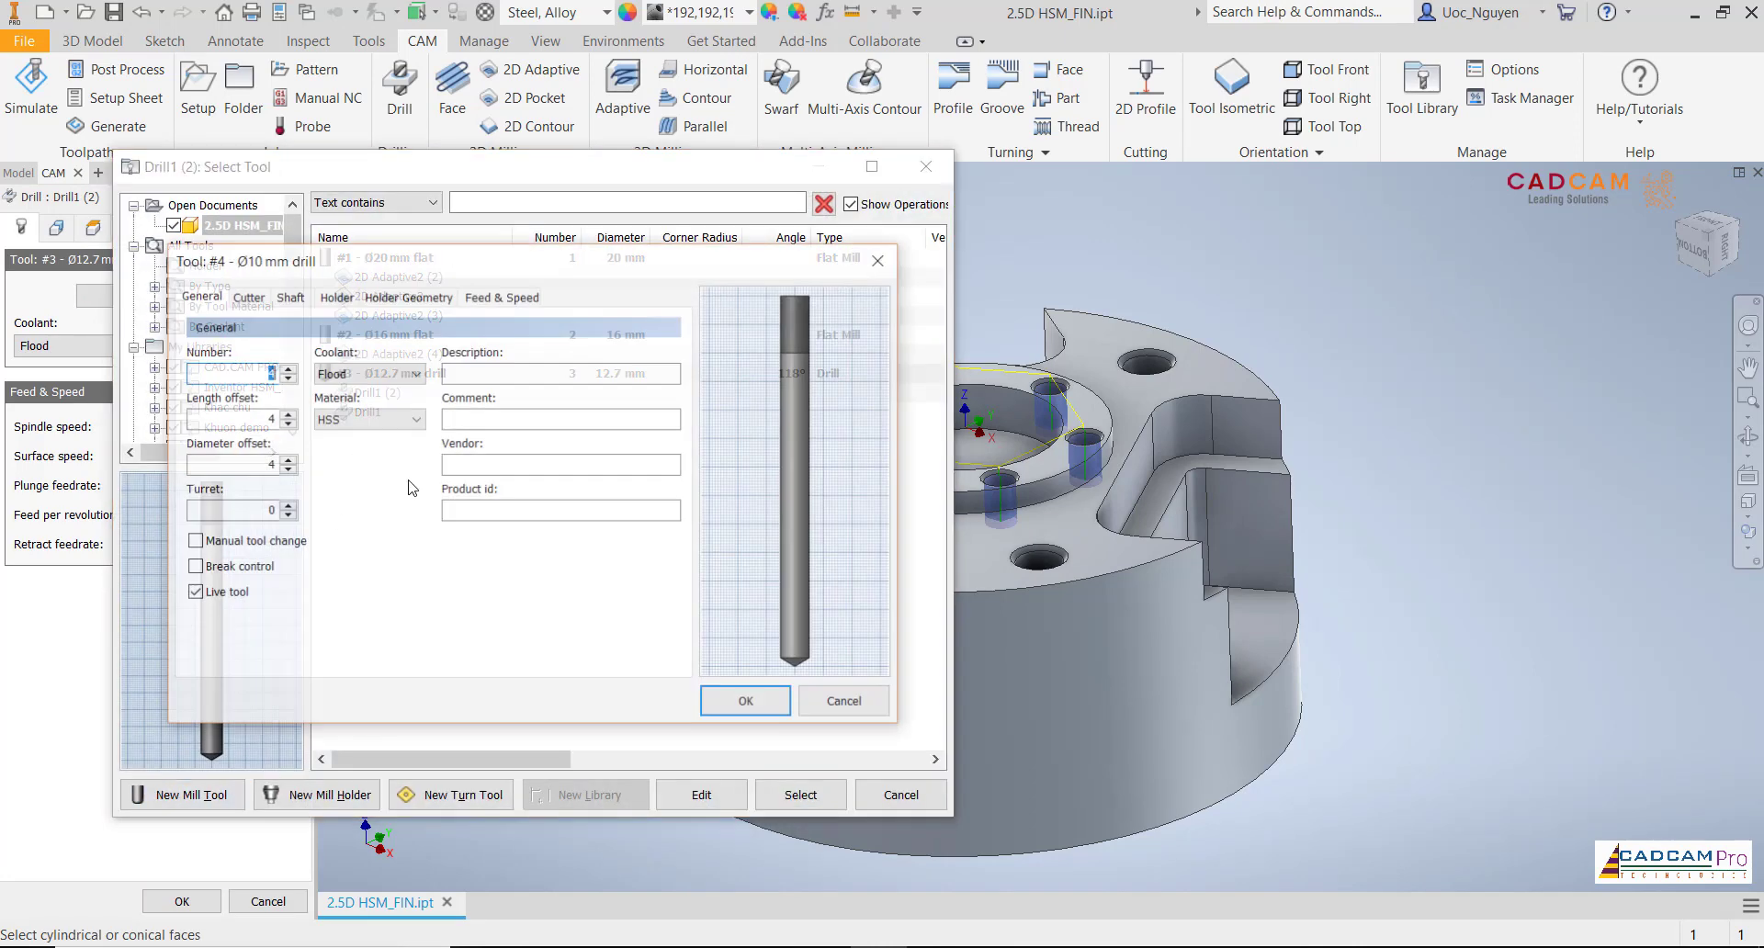
pyautogui.click(247, 295)
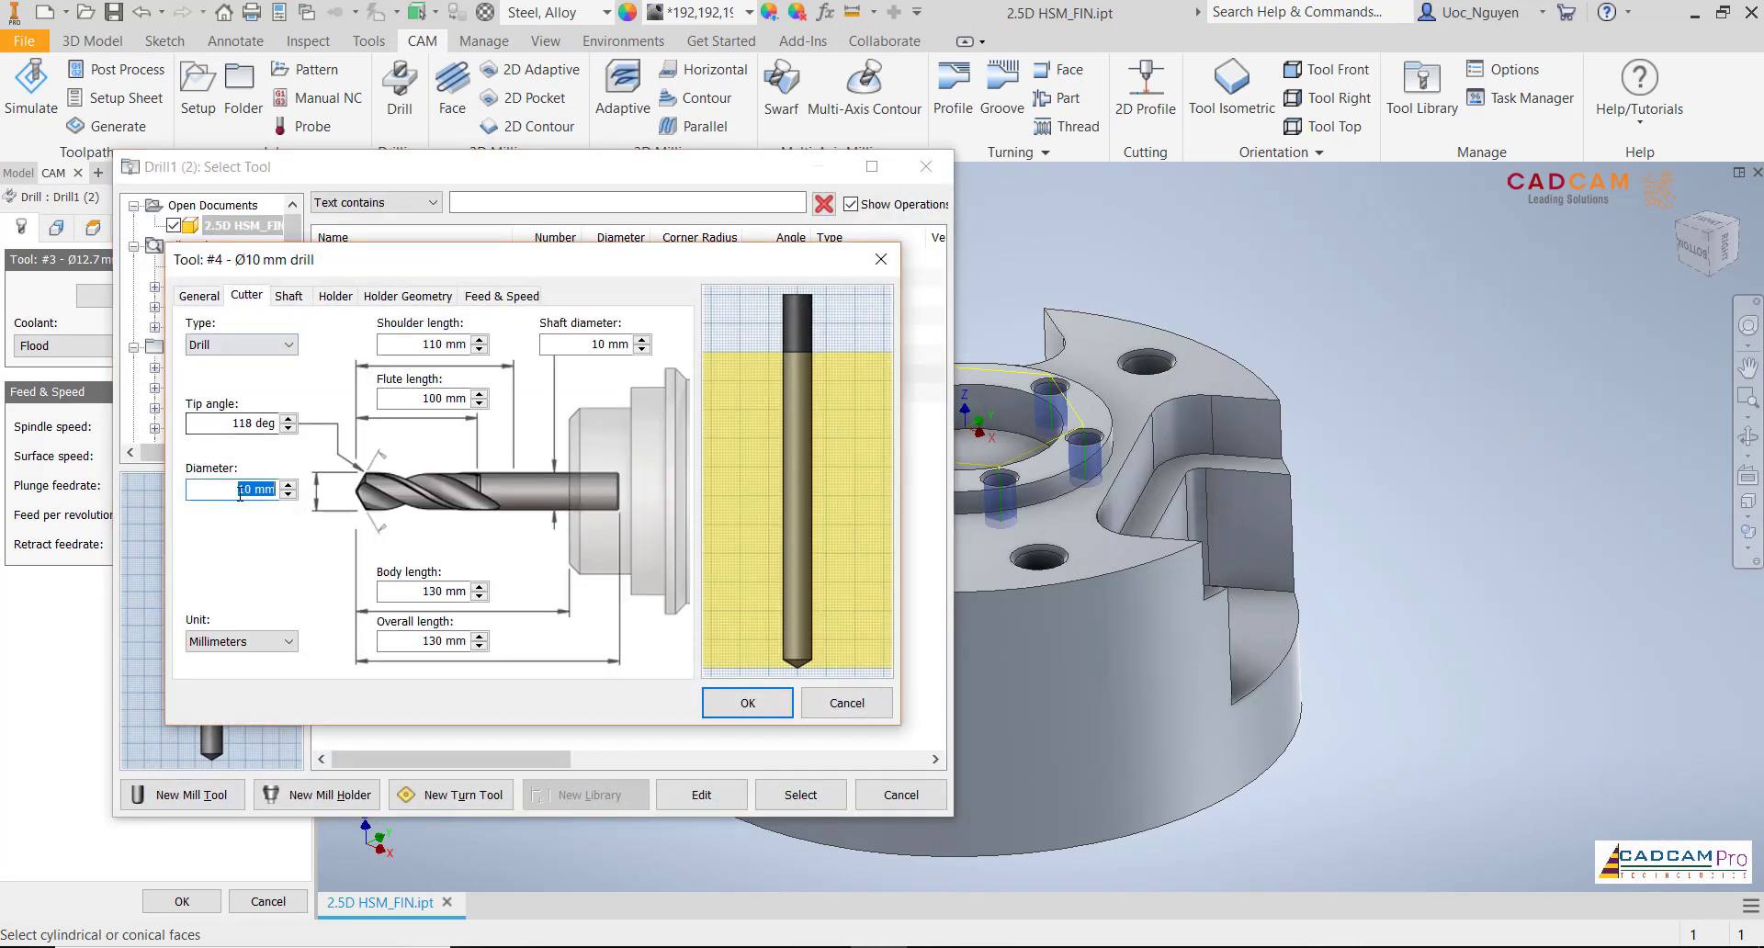
pyautogui.write('19')
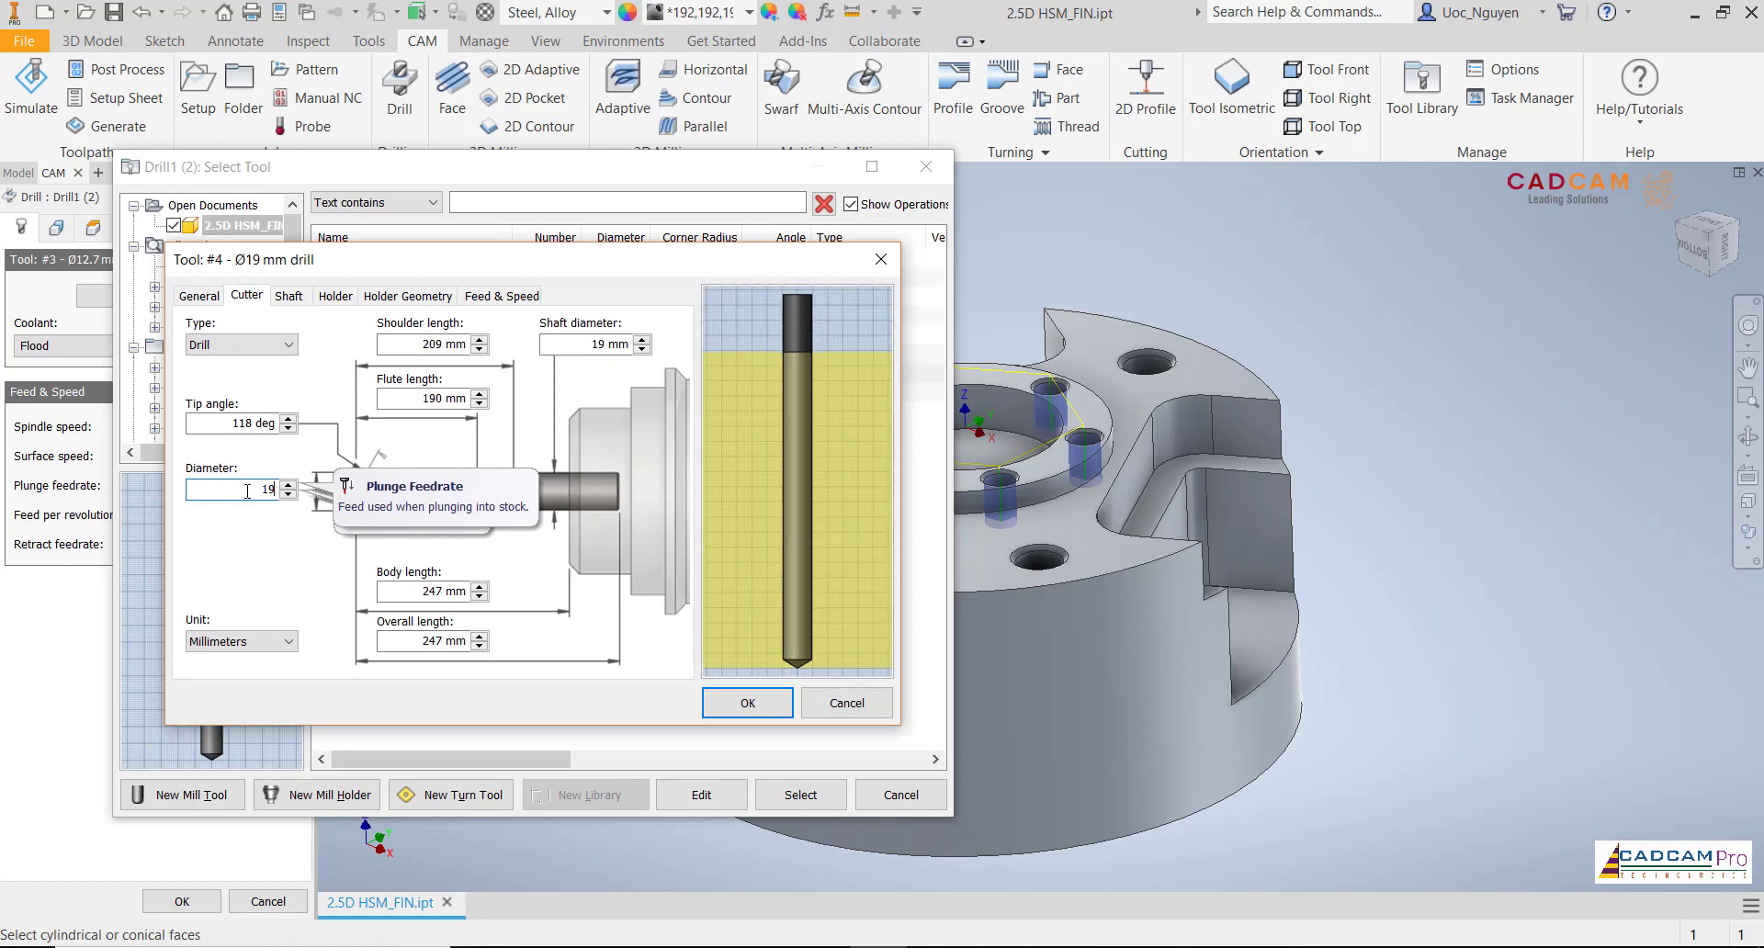
pyautogui.click(748, 702)
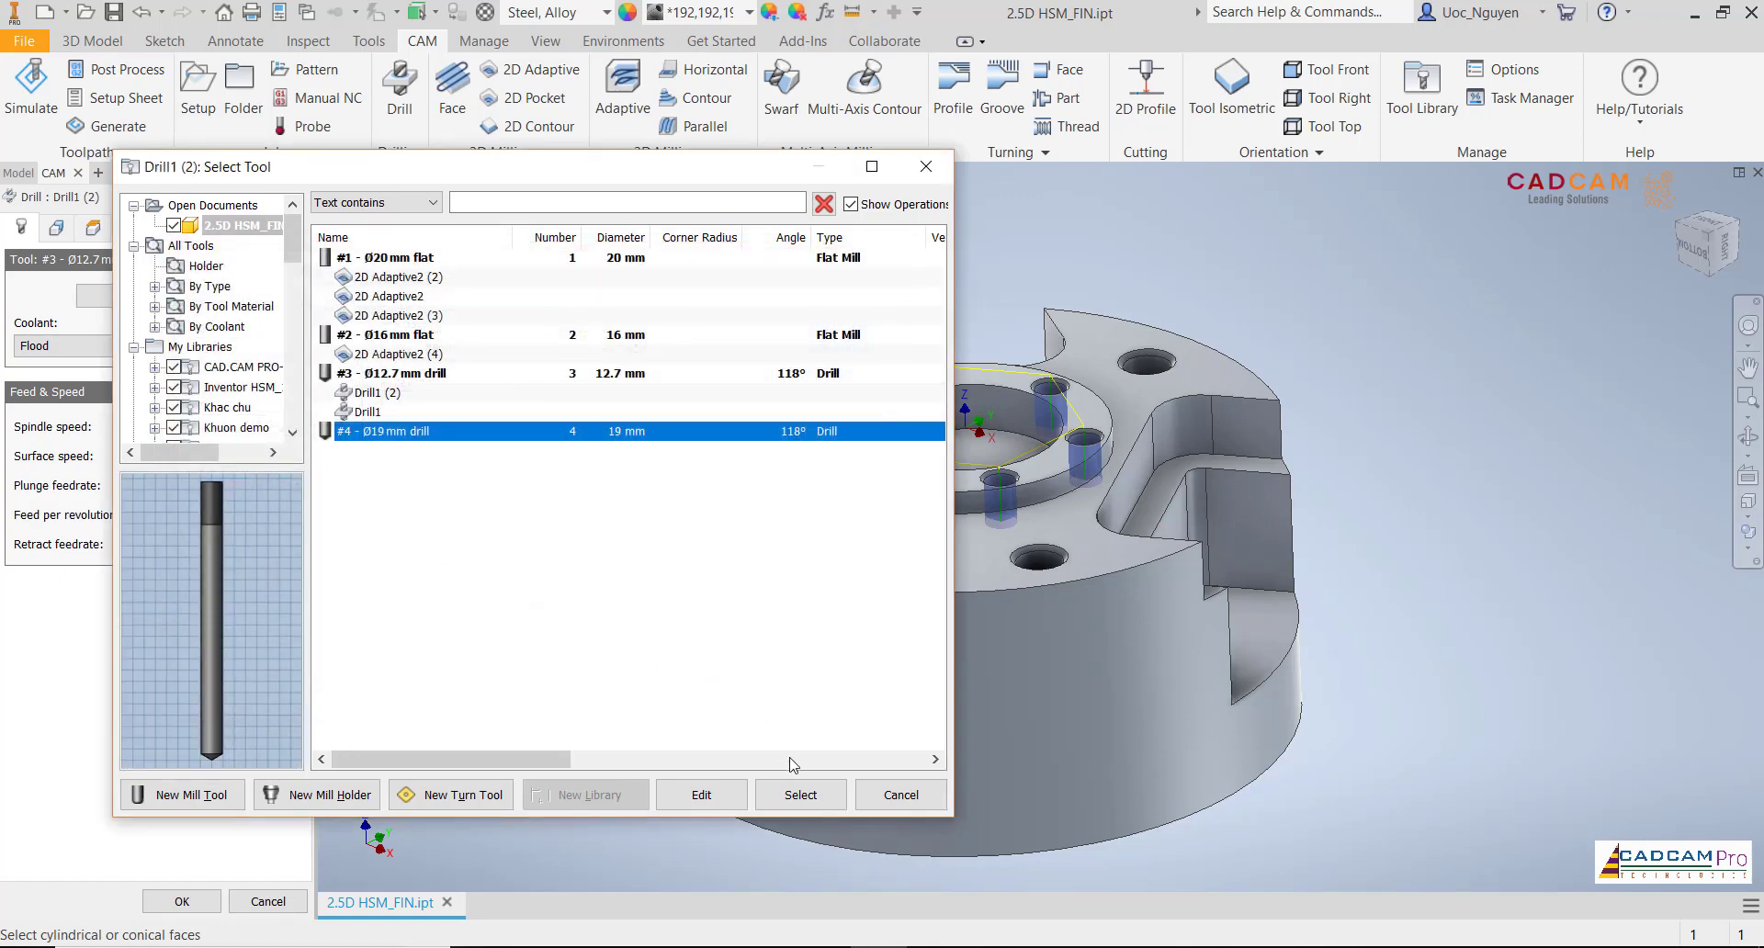
pyautogui.click(798, 793)
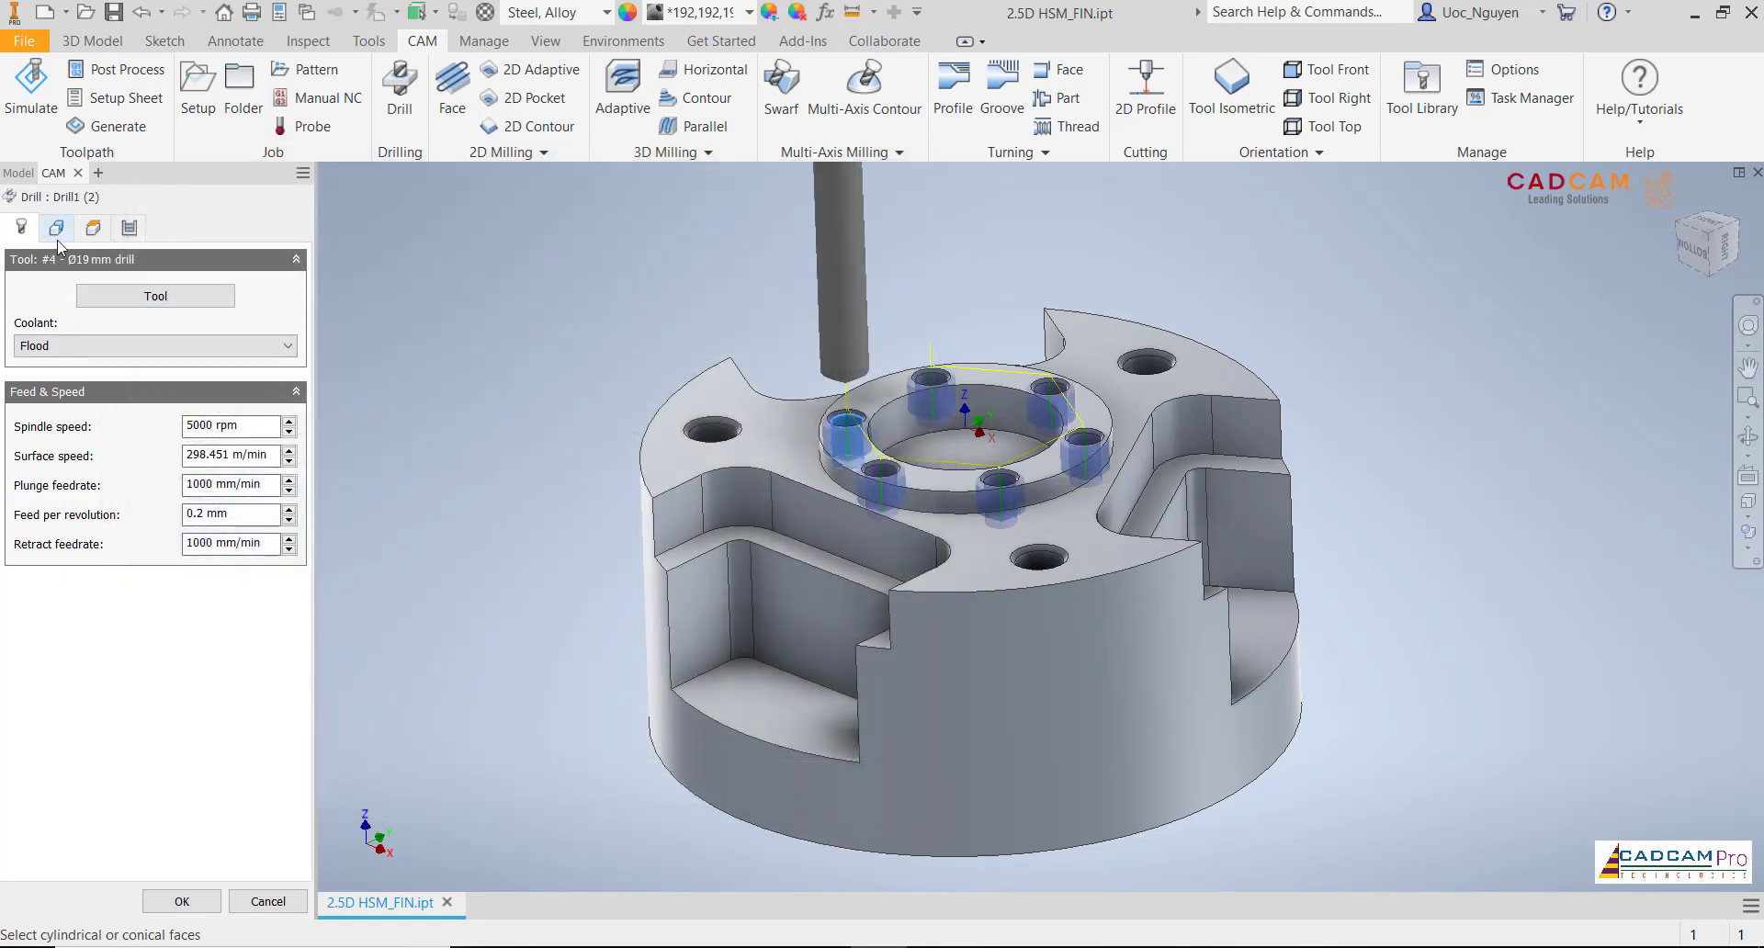
# Replace the copy's hole faces with one large outer hole, keeping same-diameter selection, and accept the operation
pyautogui.click(56, 234)
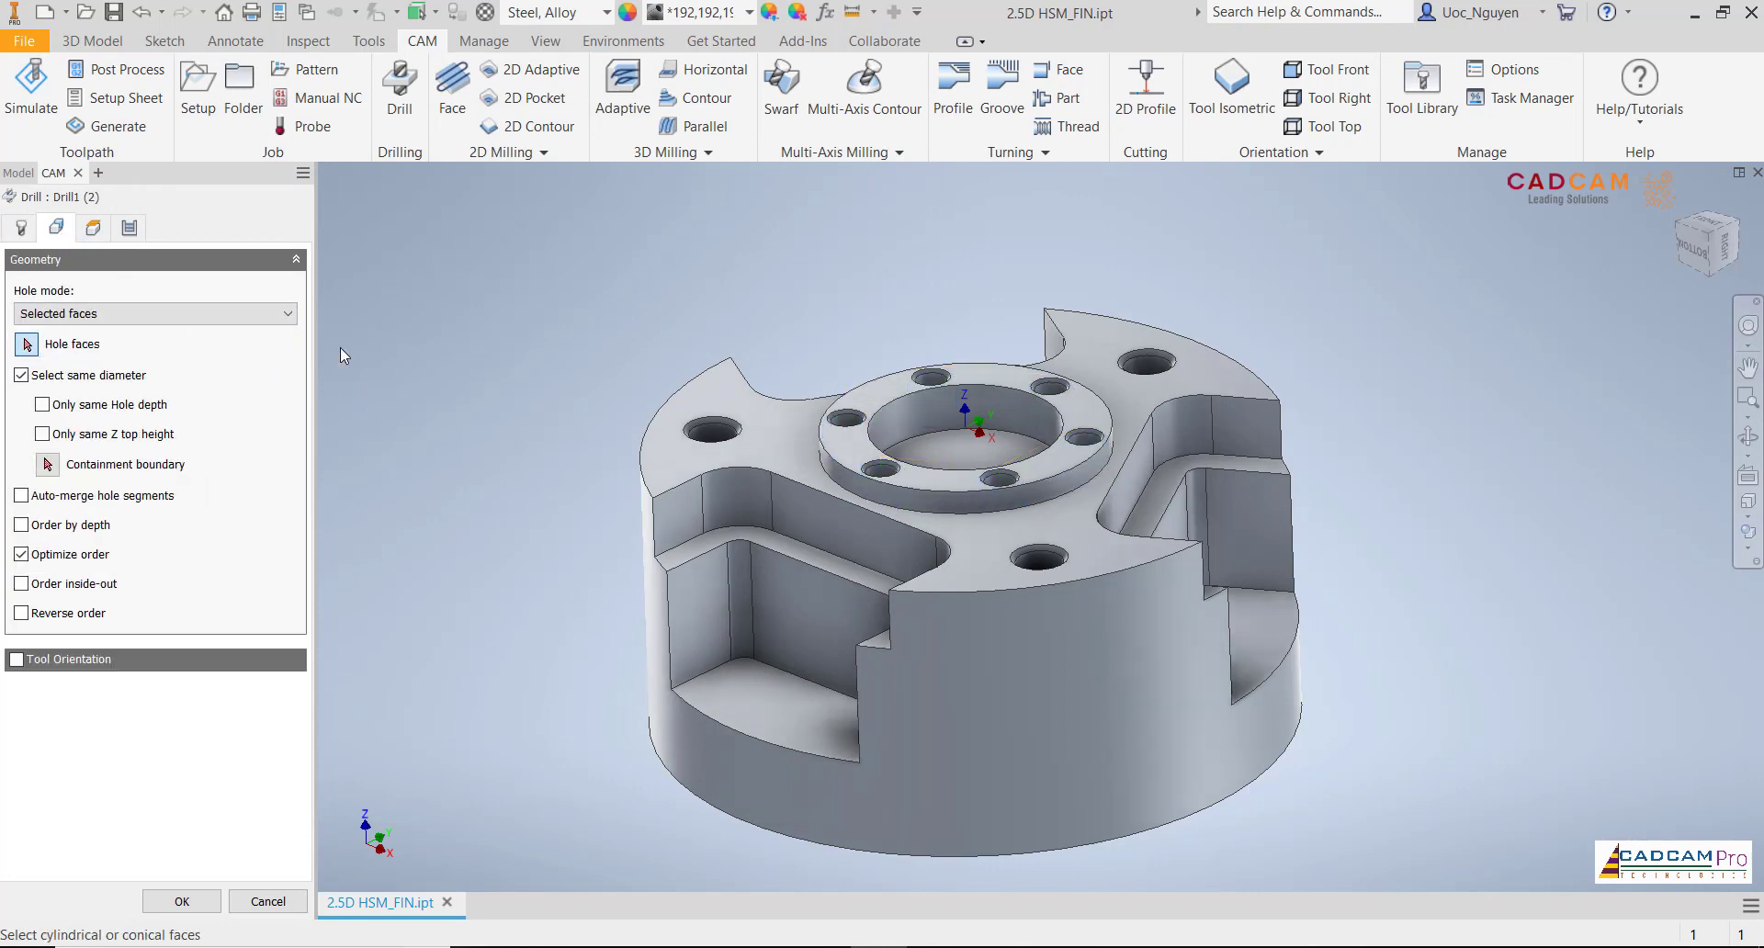
pyautogui.scroll(3, 748, 433)
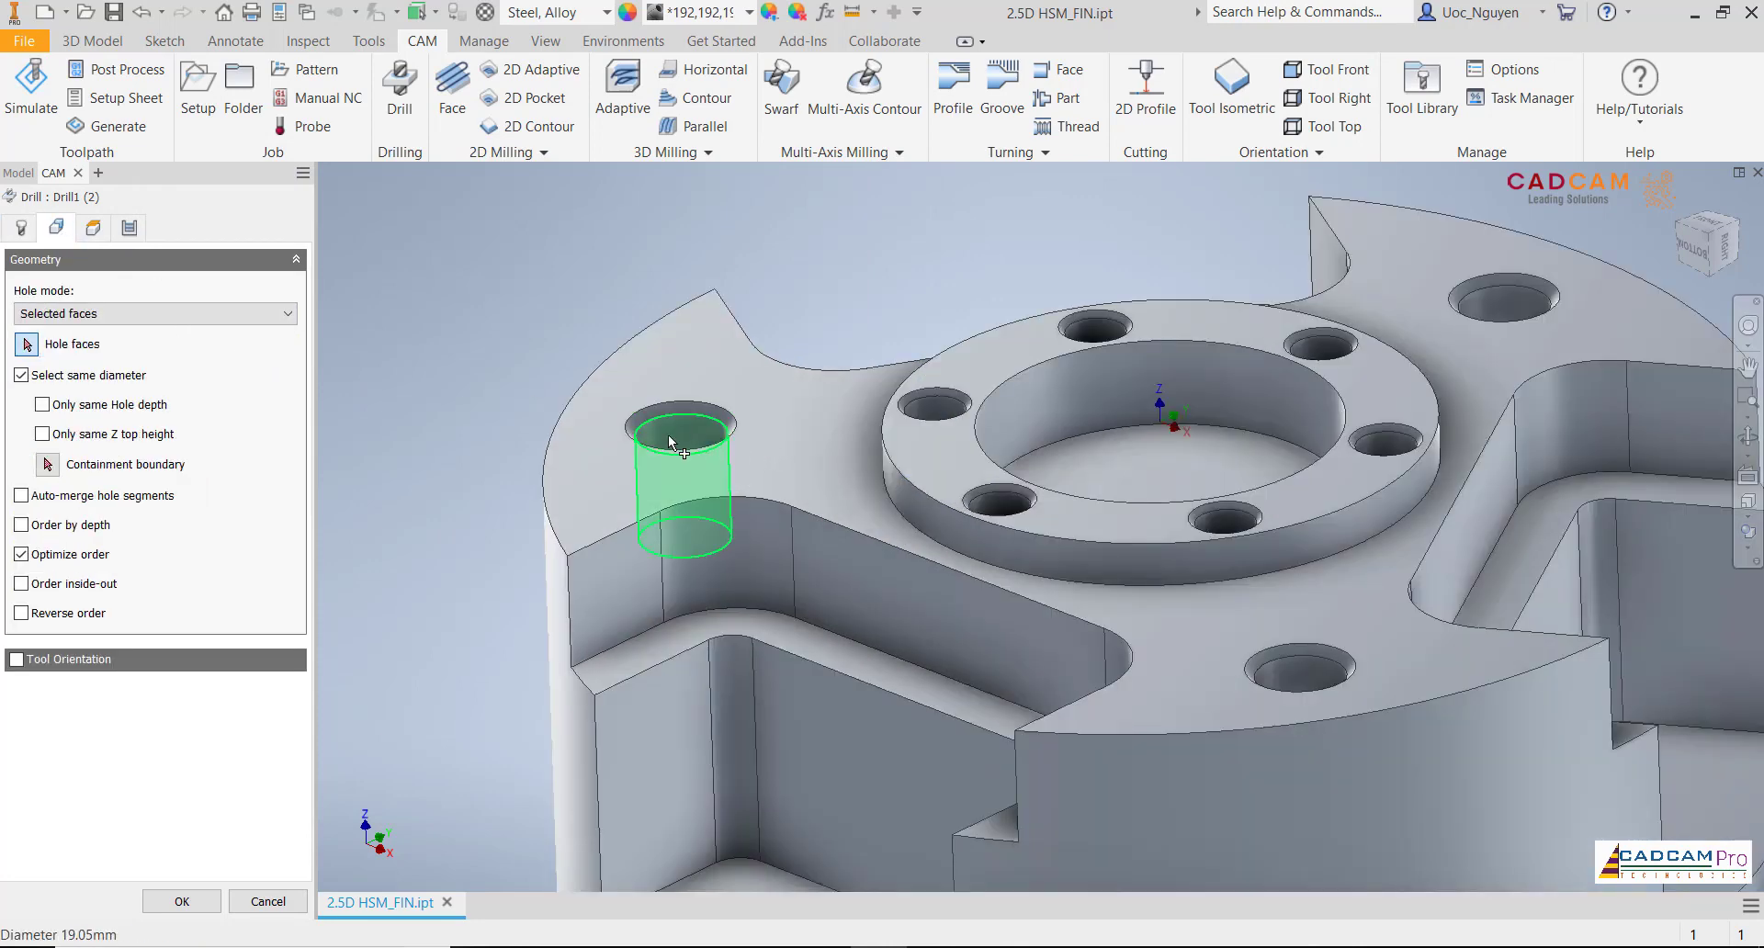
pyautogui.scroll(-3, 514, 349)
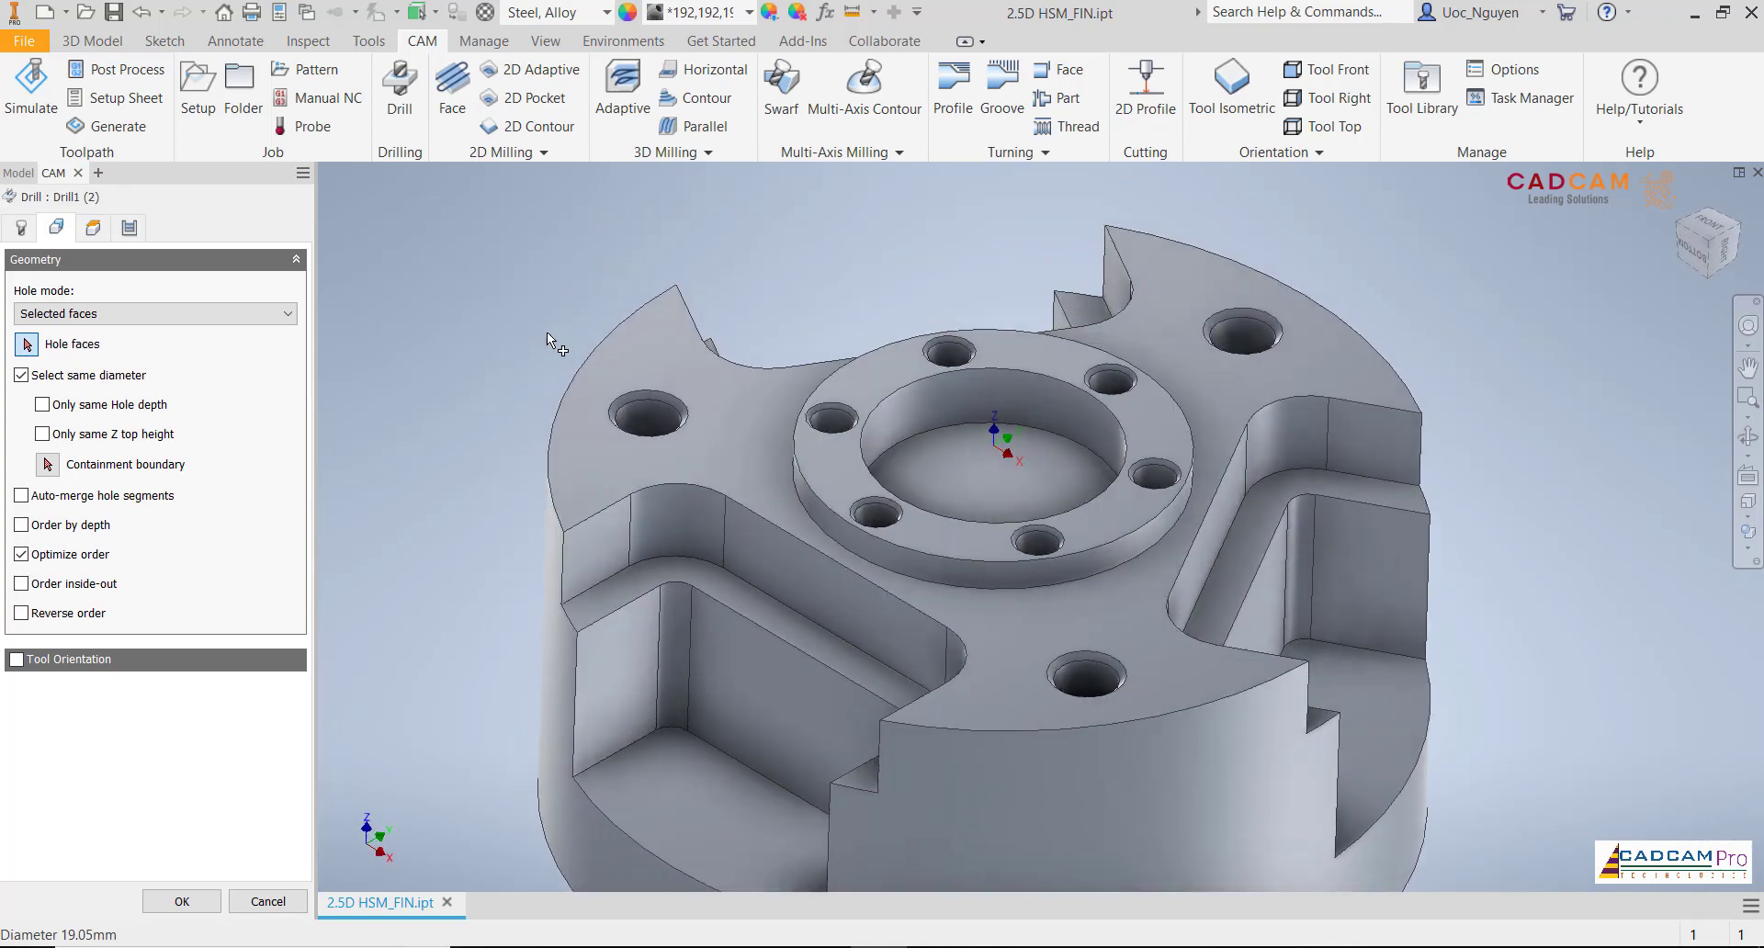
pyautogui.click(656, 425)
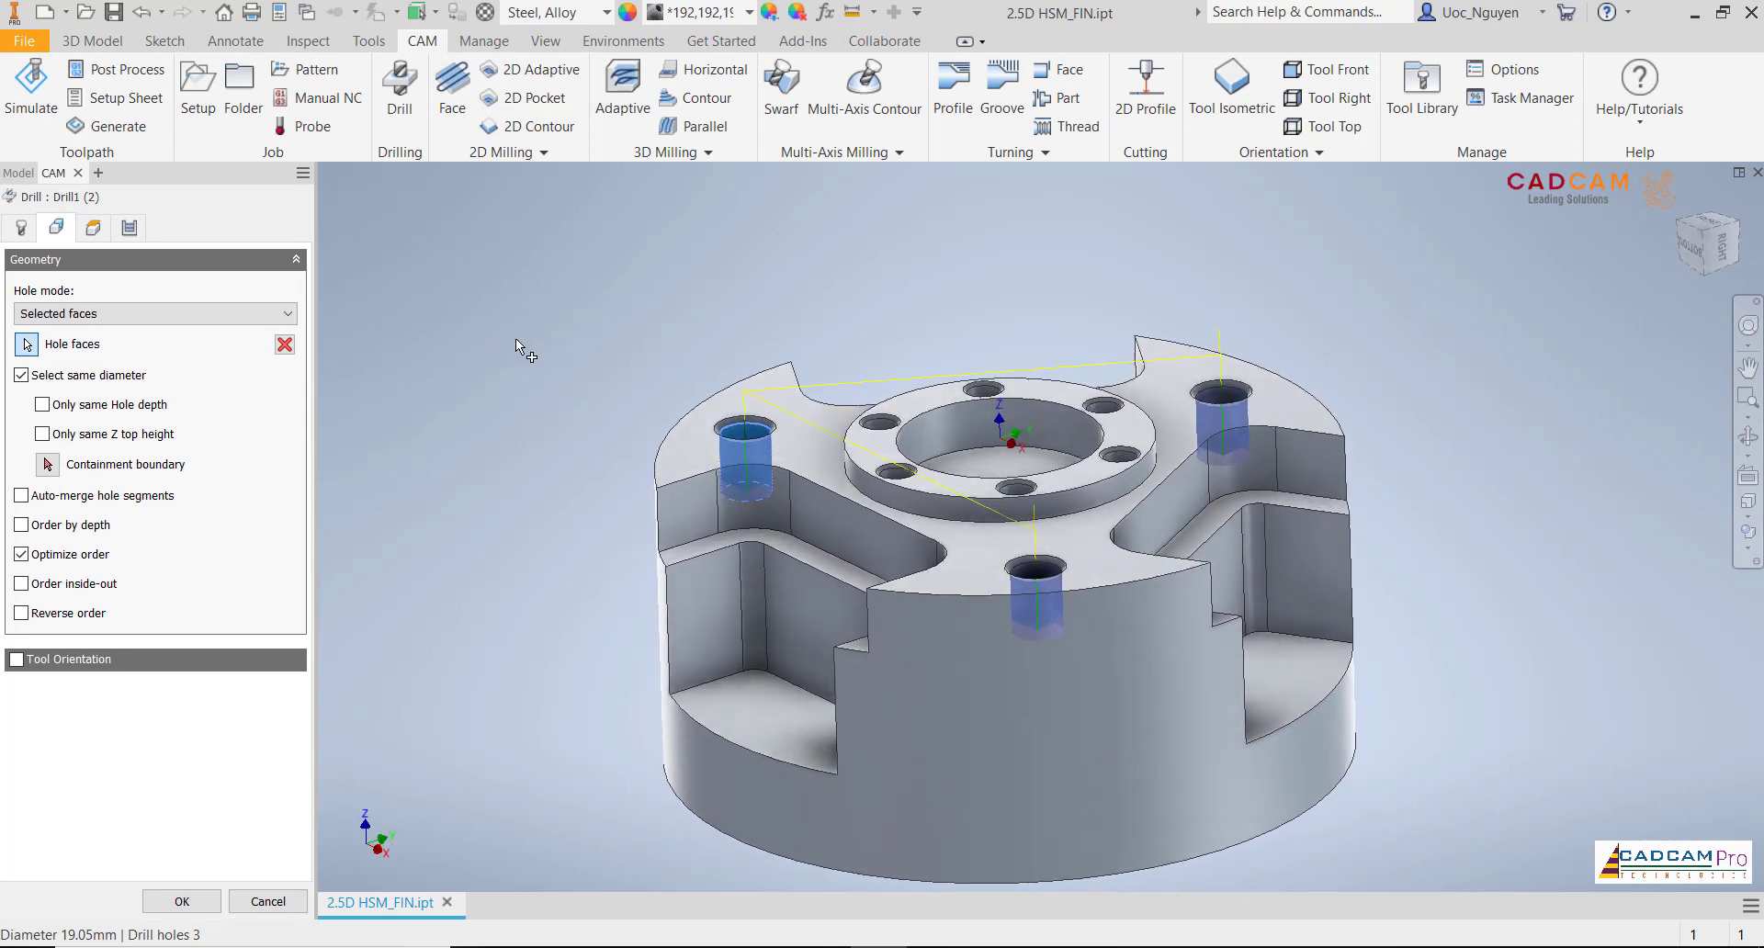
pyautogui.click(181, 902)
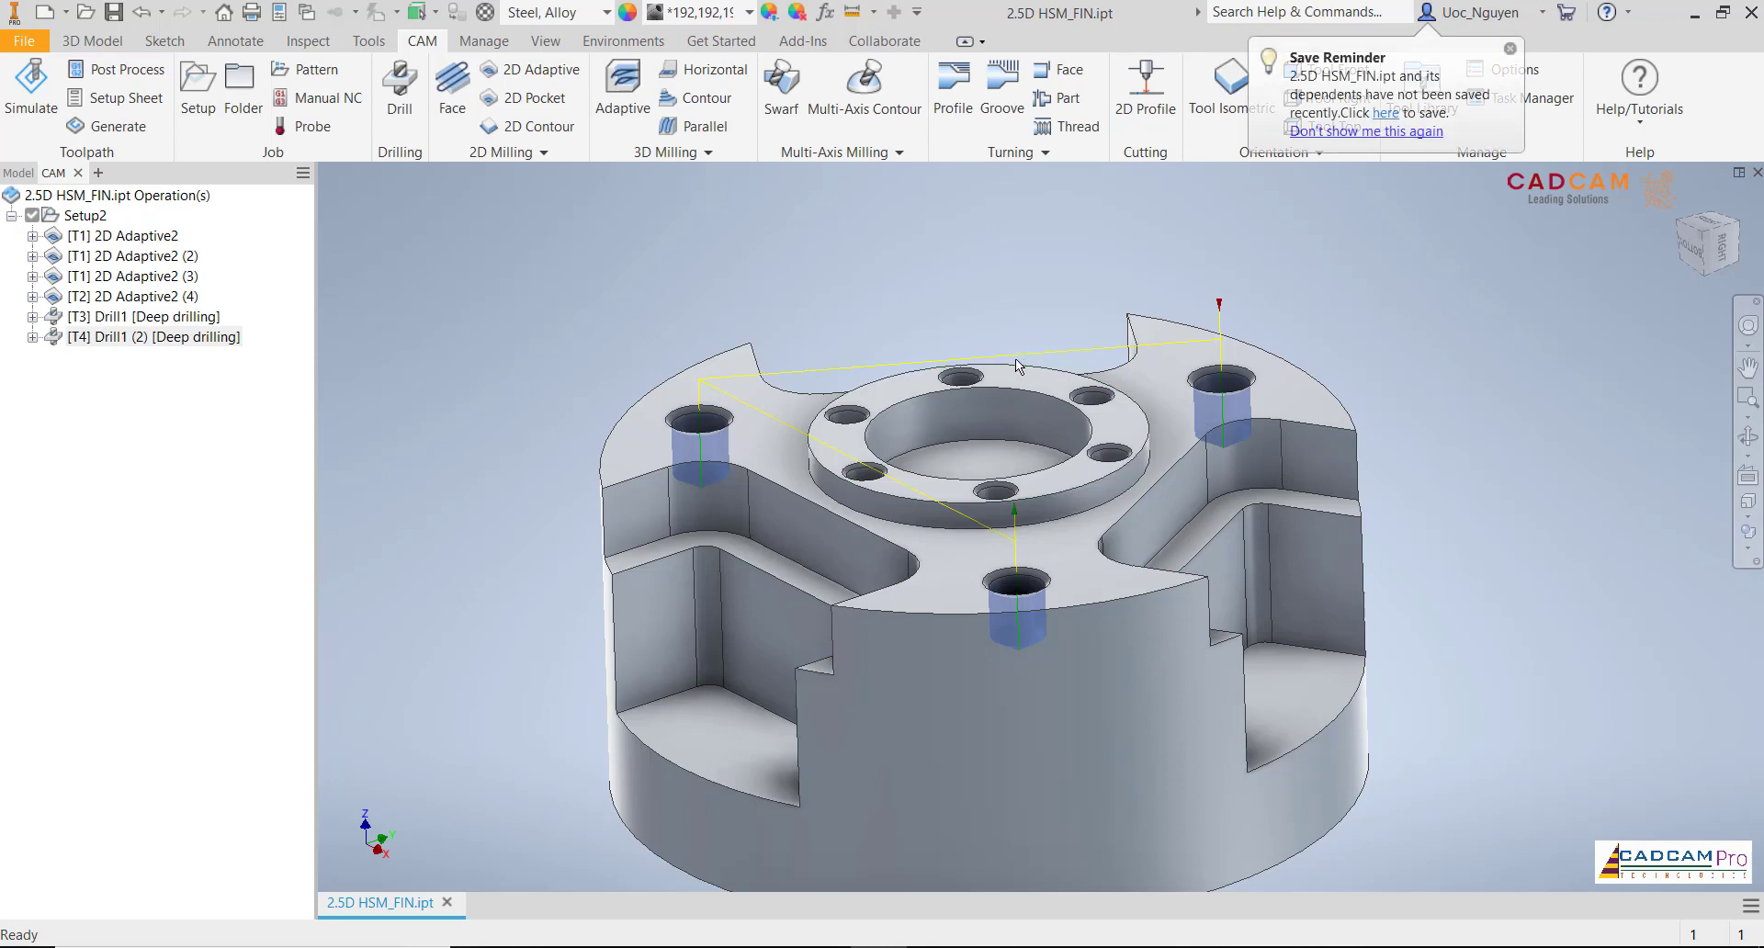
# Inspect the holes on the central ring up close and review the toolpaths of both drill operations in turn
pyautogui.scroll(5, 1007, 360)
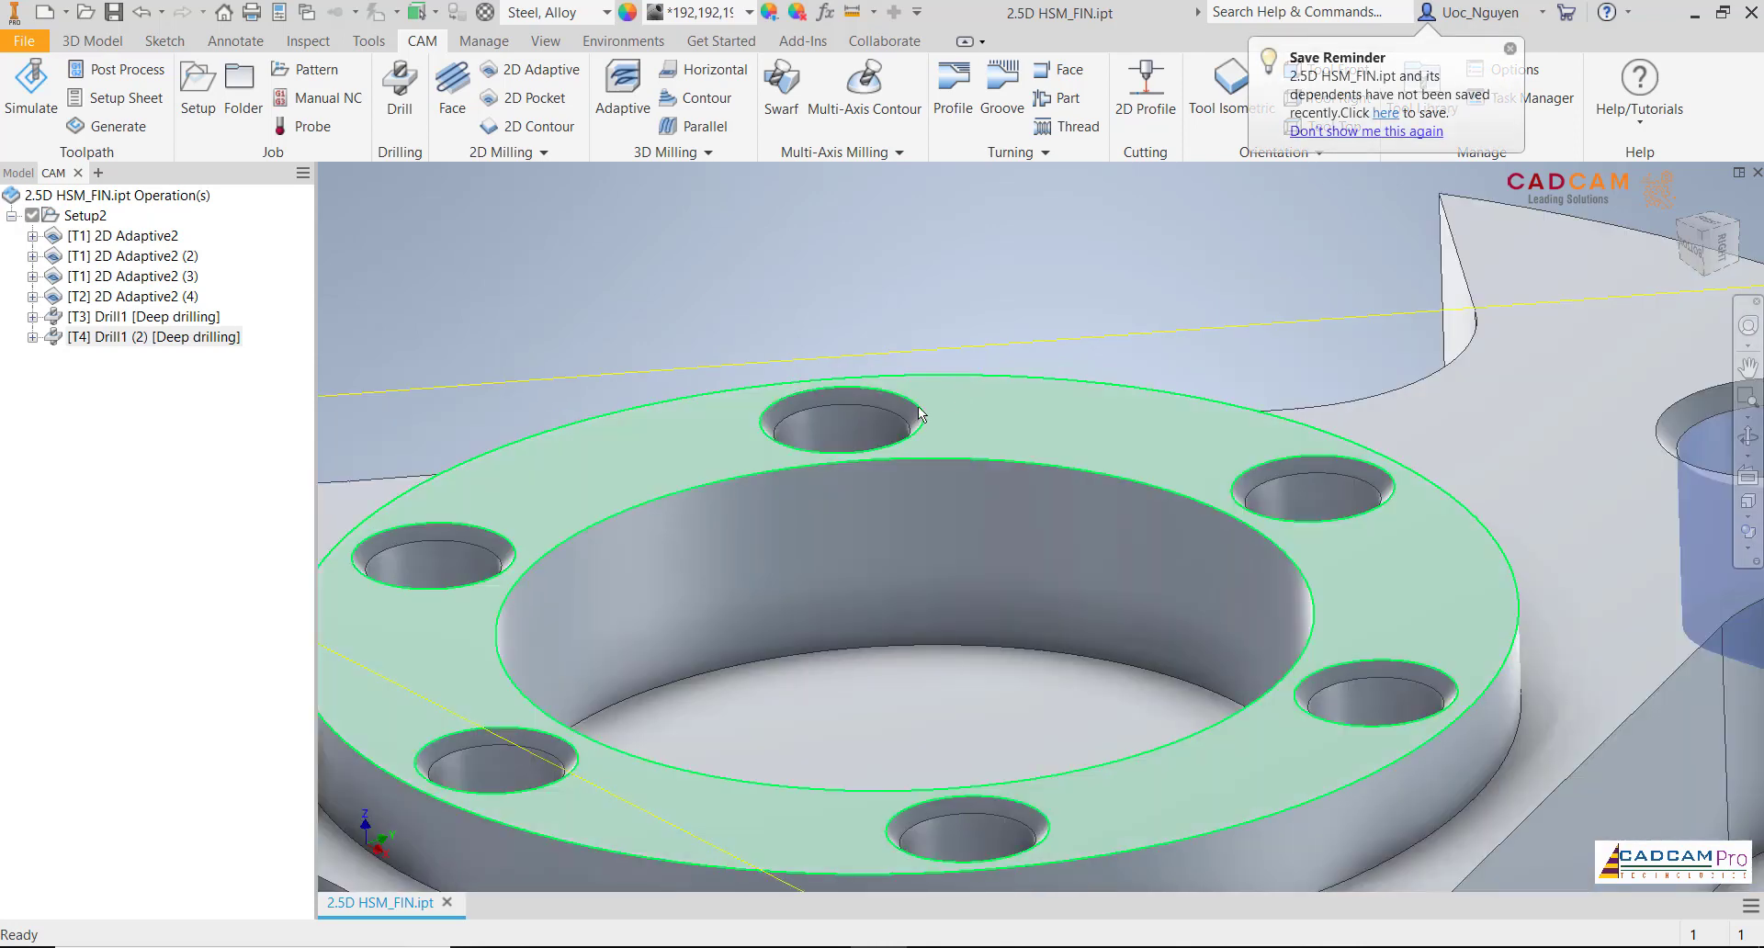
pyautogui.scroll(-4, 863, 426)
pyautogui.scroll(2, 690, 334)
pyautogui.scroll(-2, 689, 335)
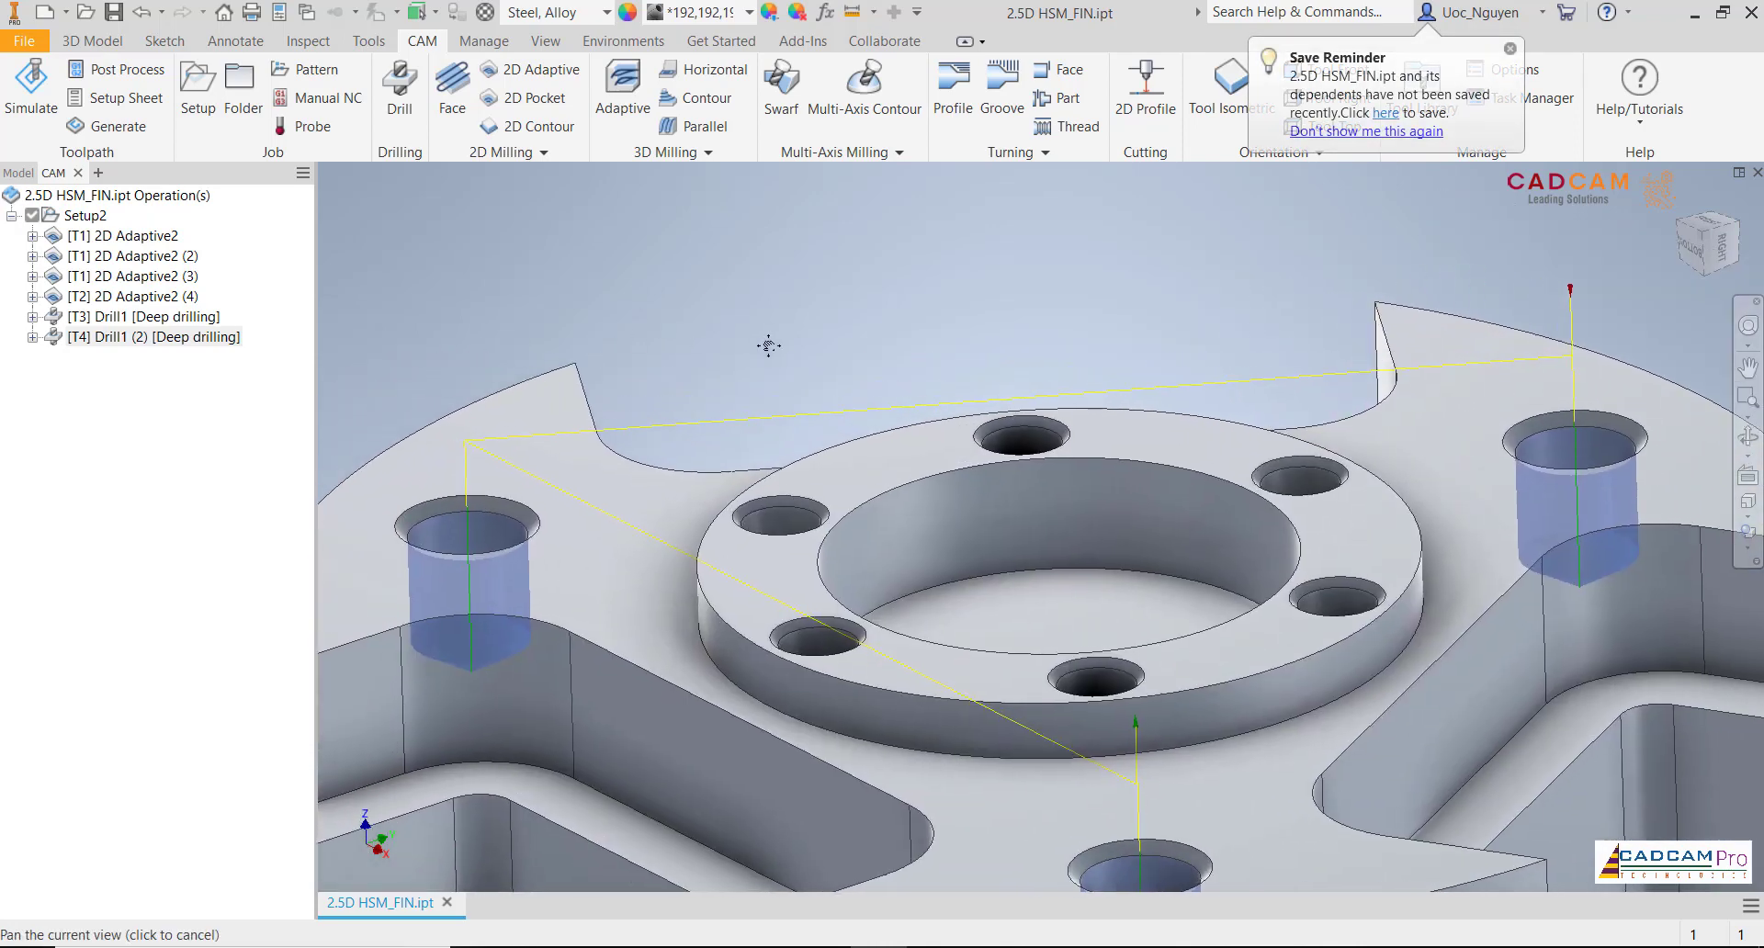
pyautogui.scroll(-2, 768, 347)
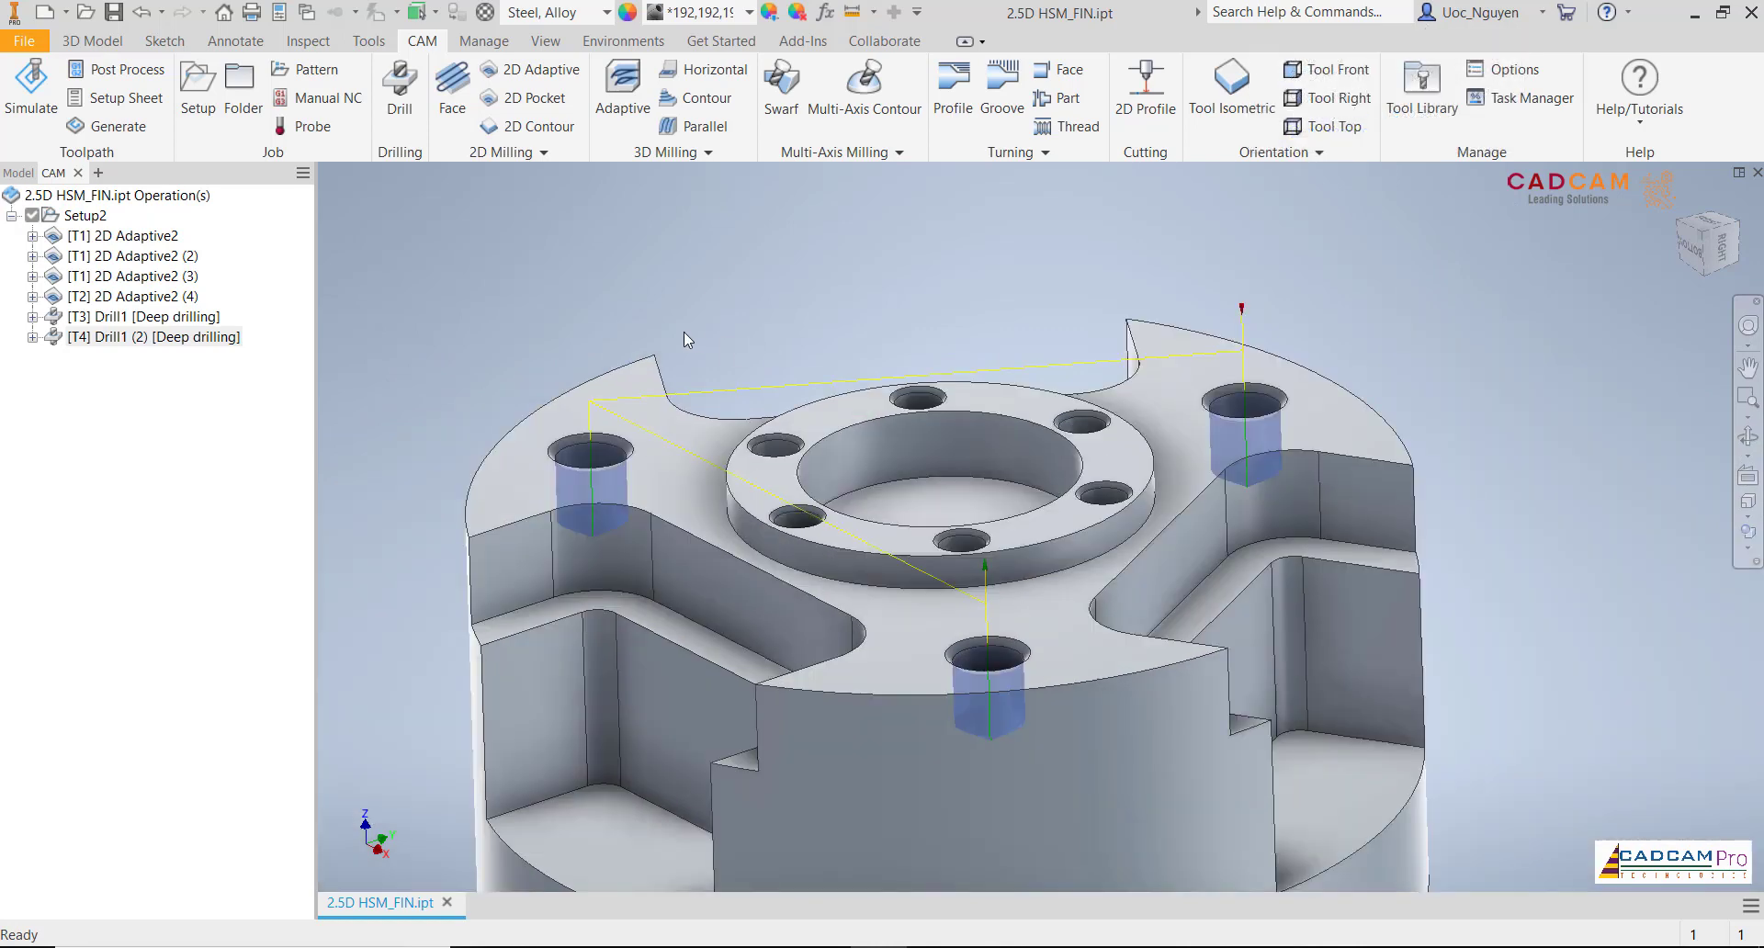
pyautogui.moveTo(684, 333); pyautogui.dragTo(746, 302, button='middle')
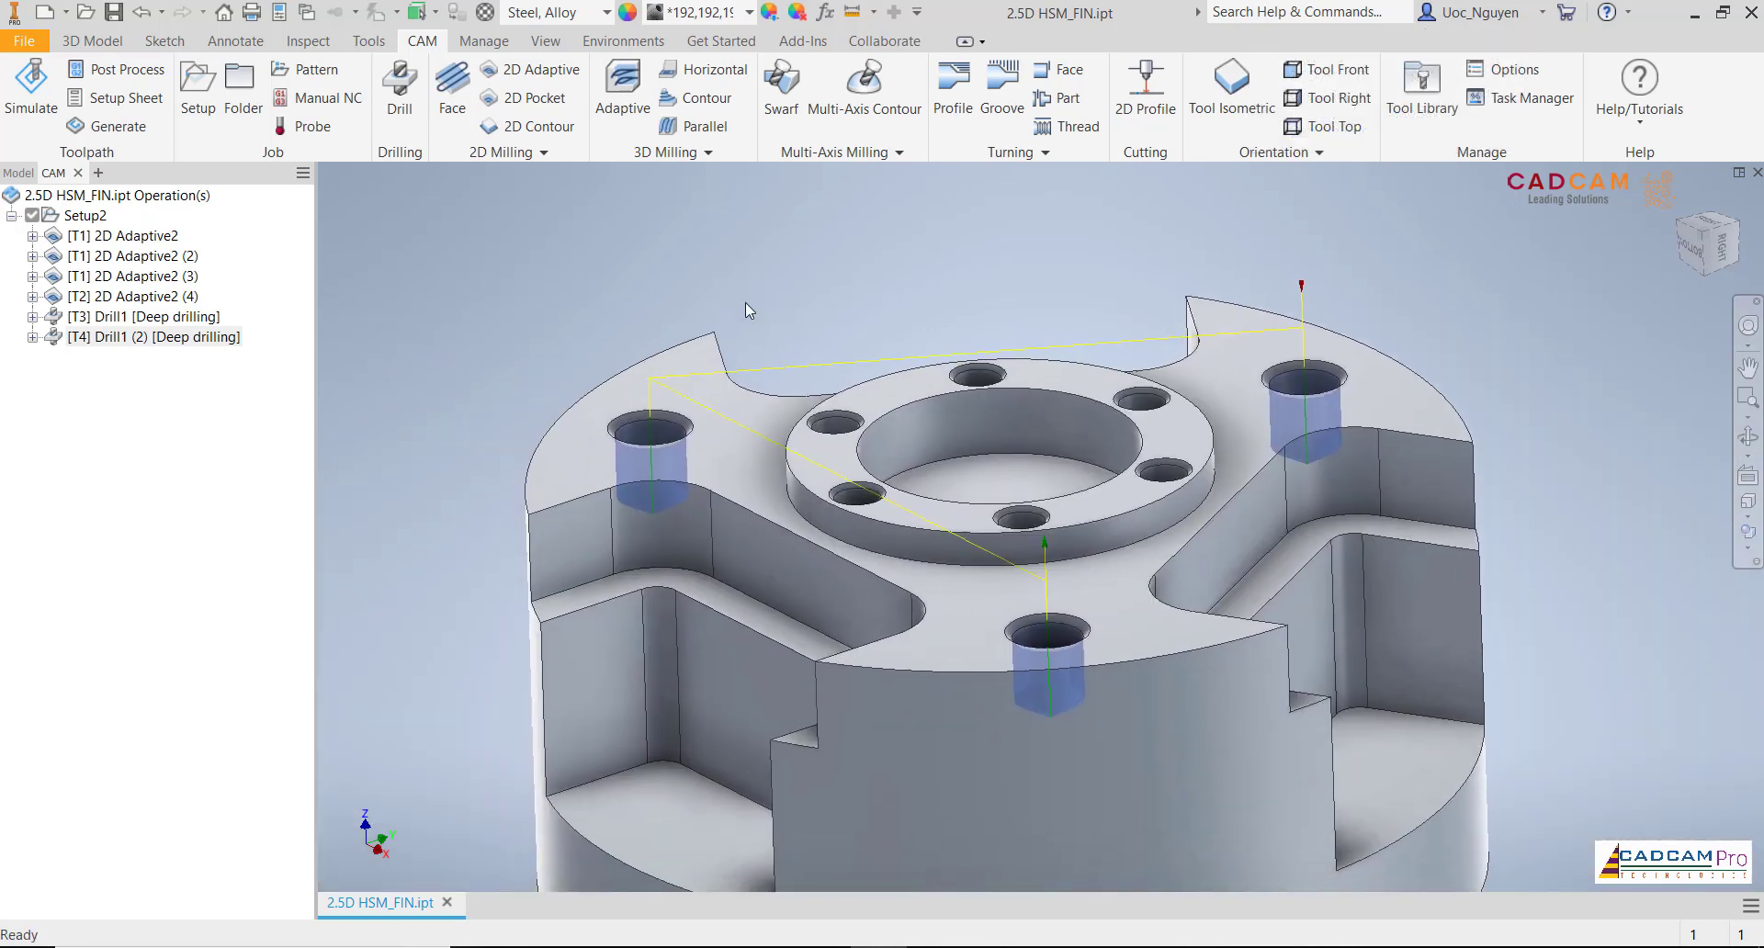
pyautogui.click(189, 317)
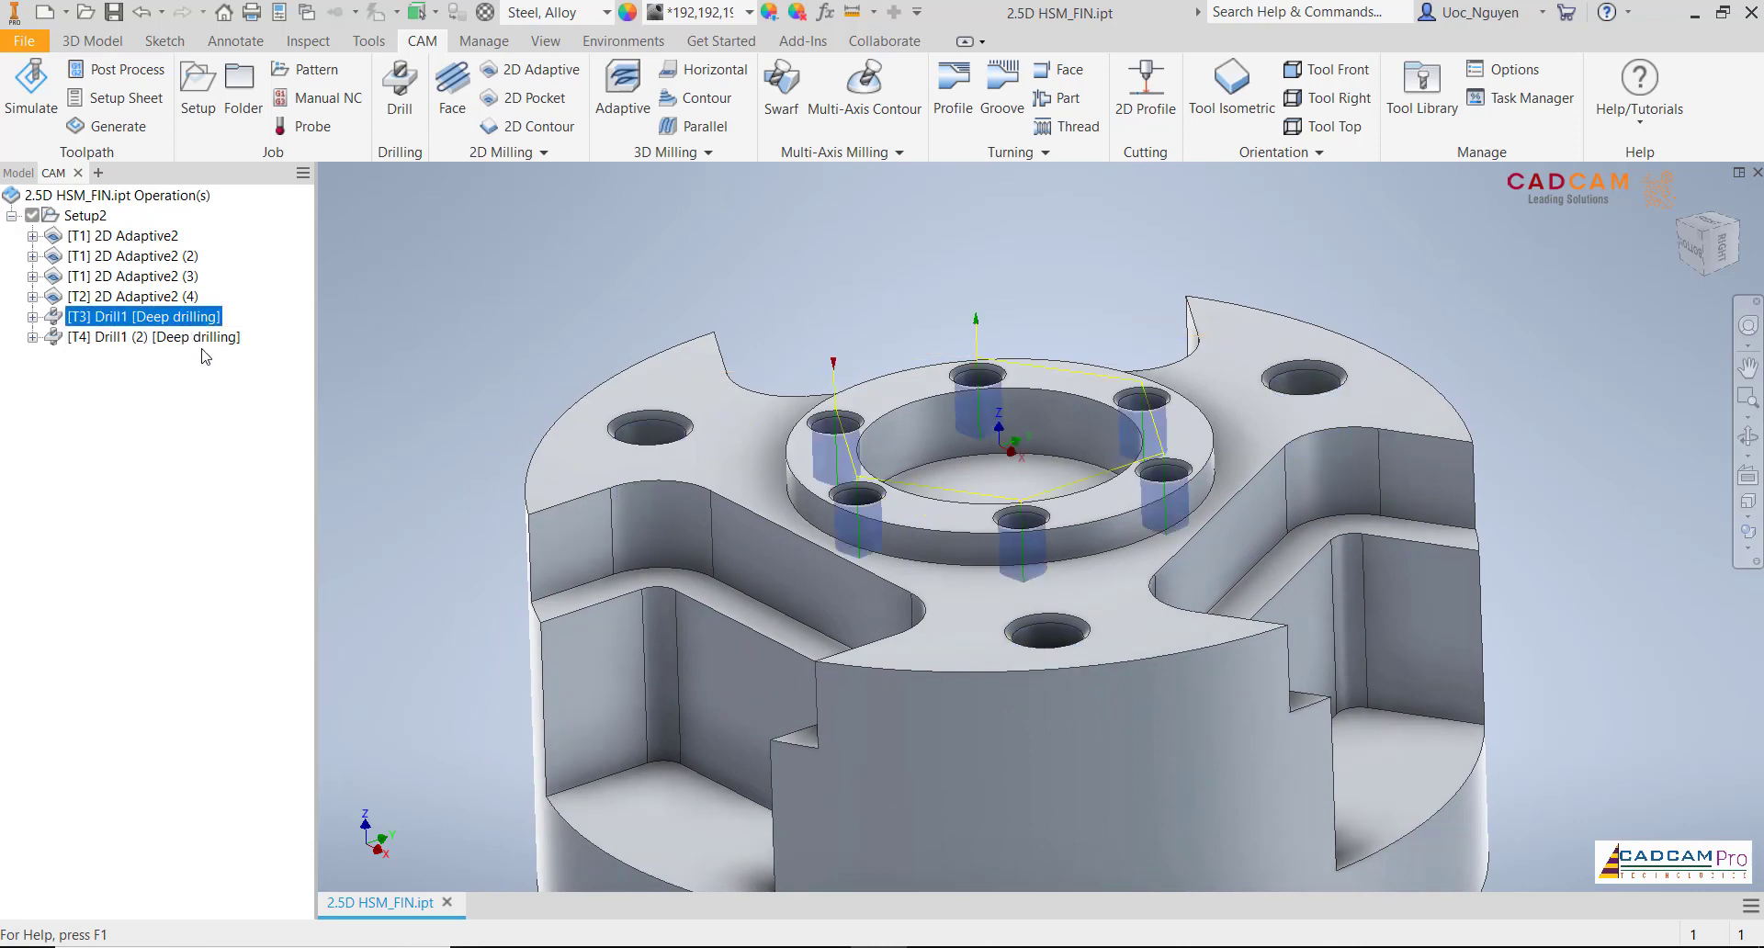
pyautogui.click(206, 338)
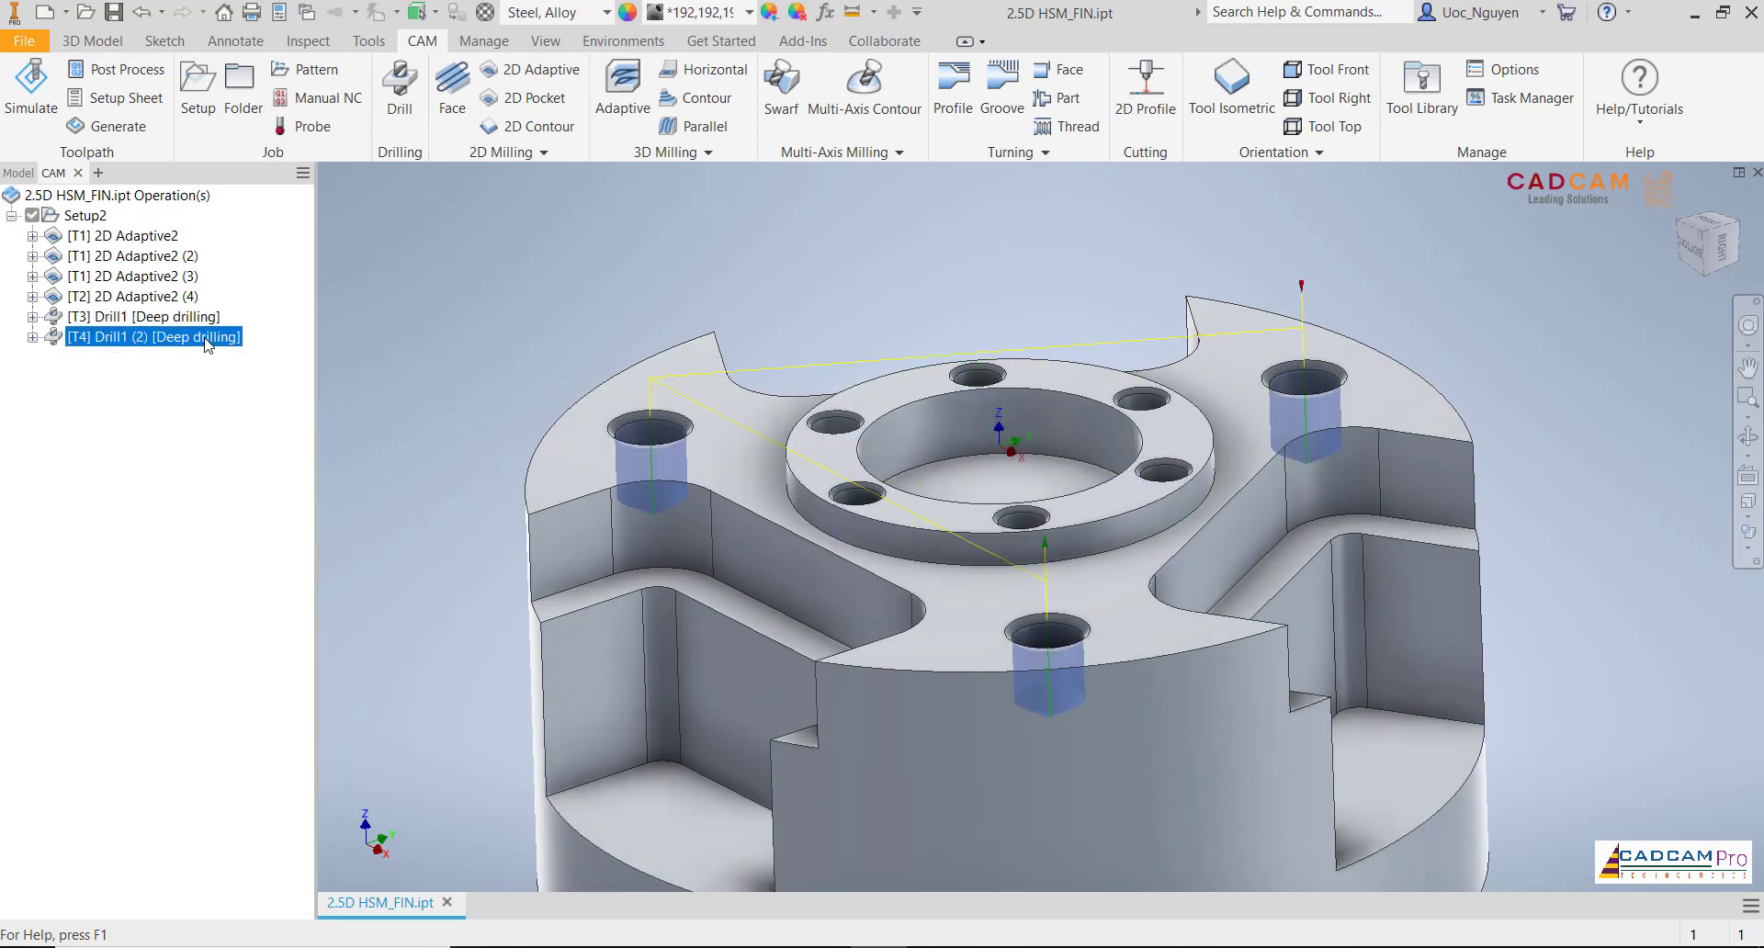
# Duplicate the 19 mm deep-drilling operation Drill1 (2) in Setup2 and open the copy for editing
pyautogui.click(180, 323)
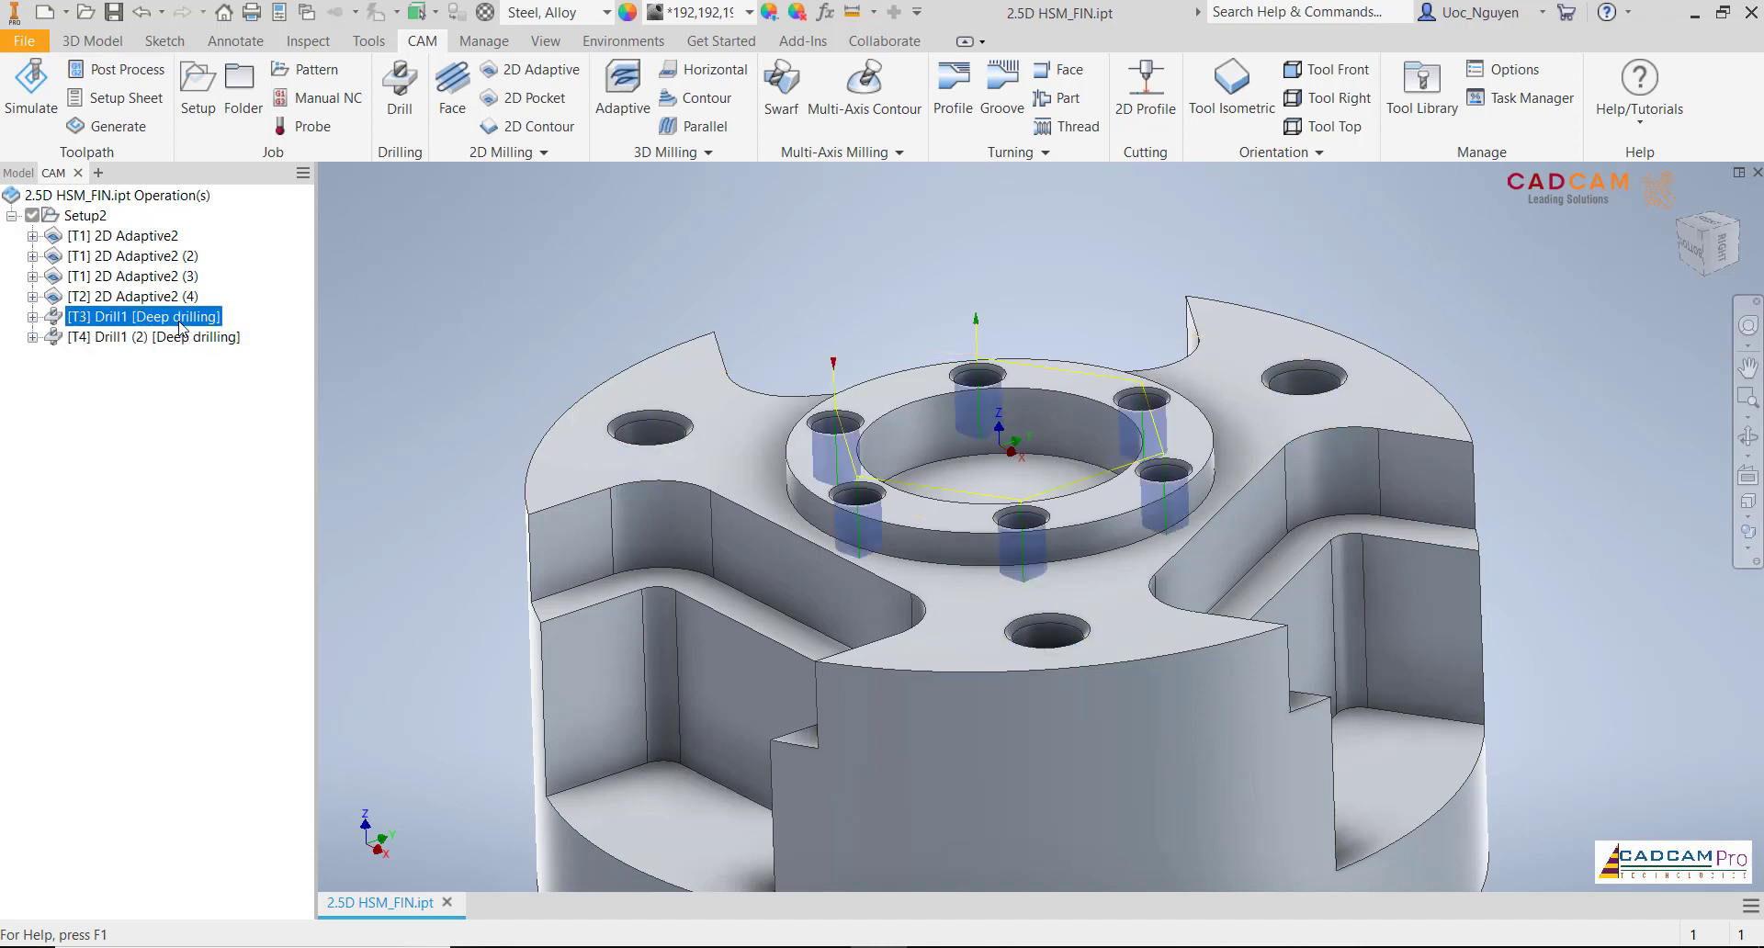
pyautogui.click(182, 337)
pyautogui.rightClick(185, 341)
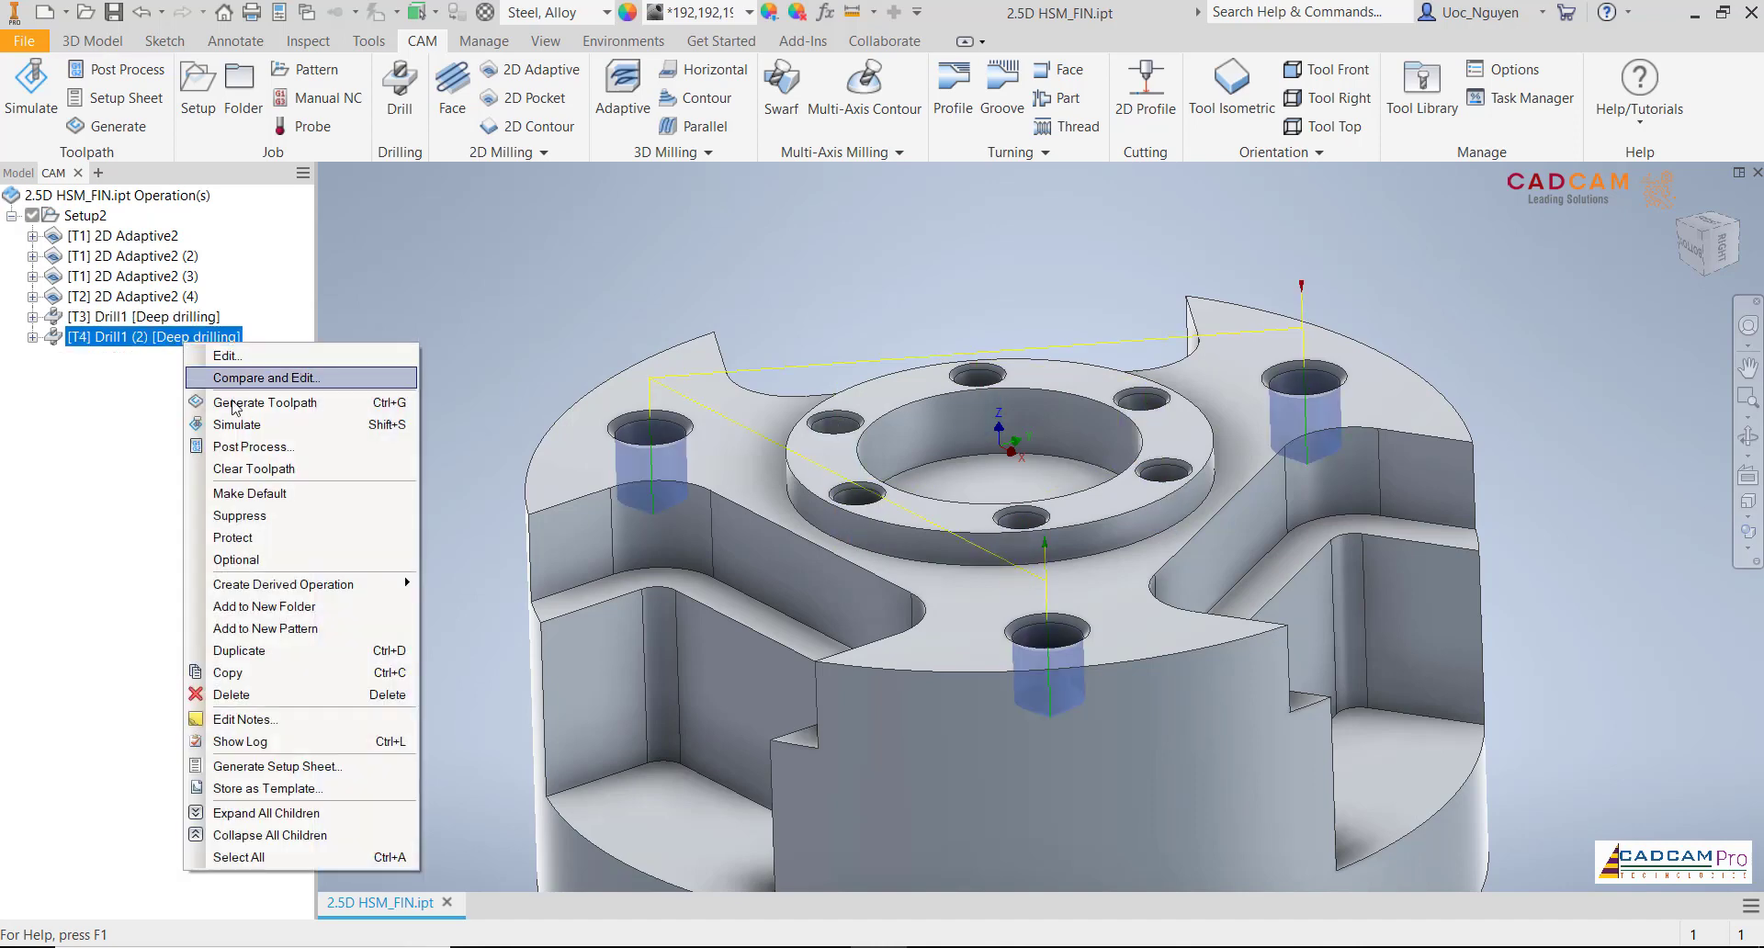
pyautogui.click(241, 651)
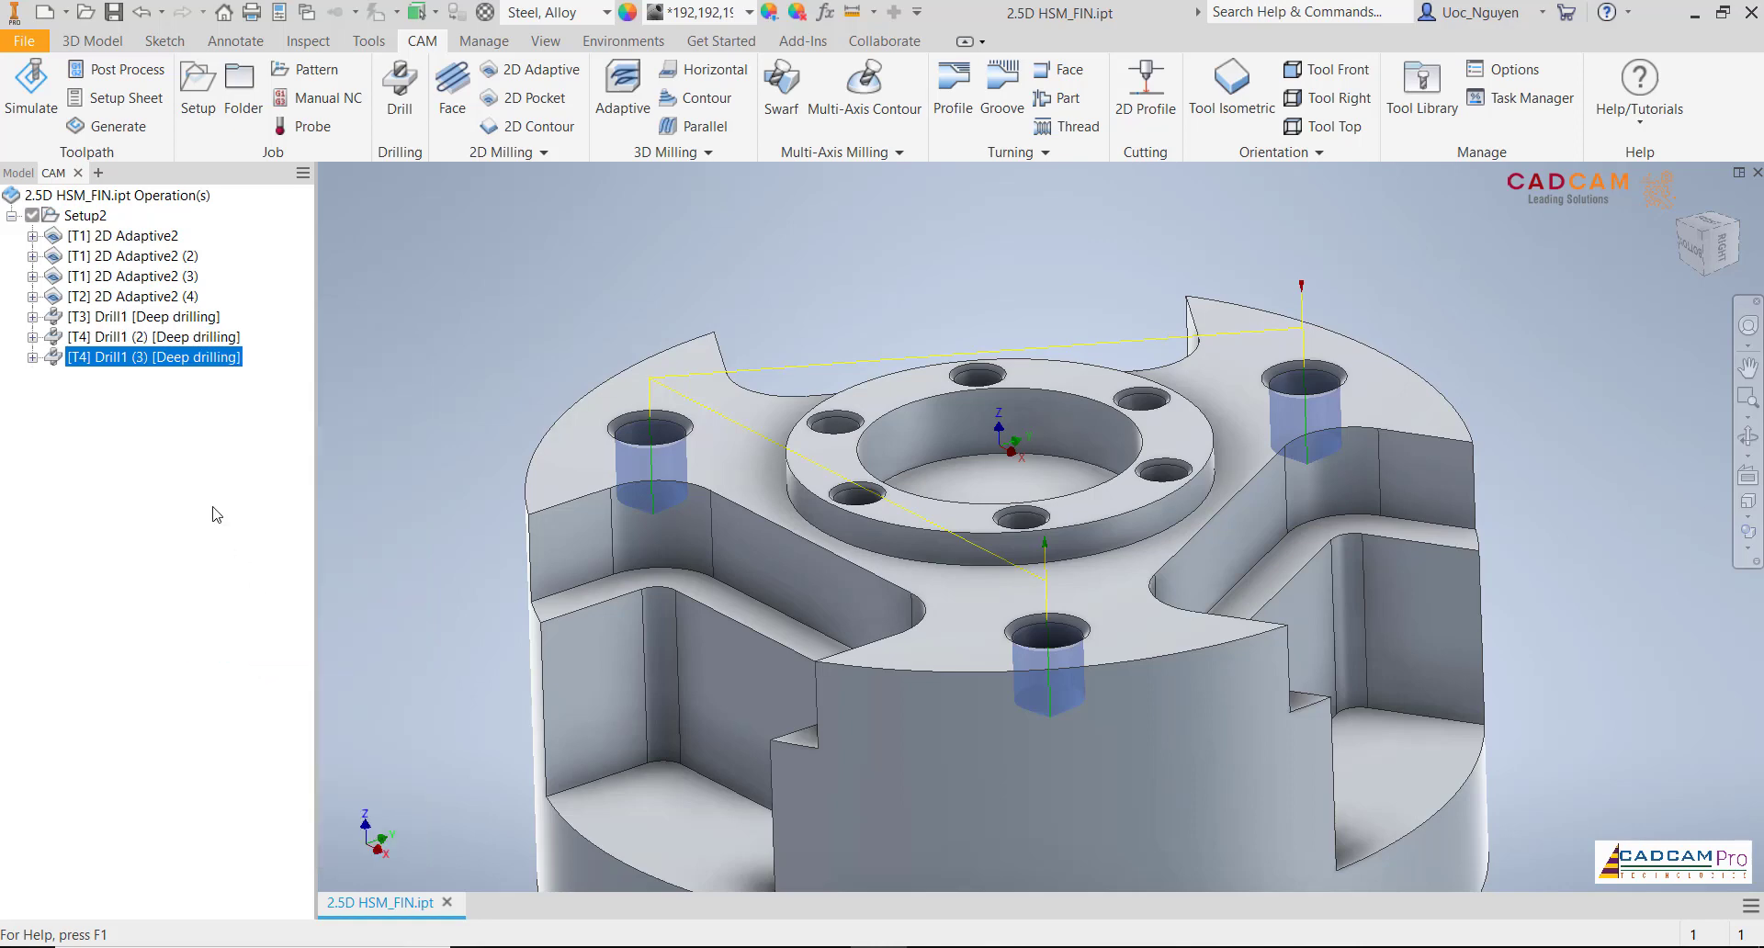
pyautogui.rightClick(185, 371)
pyautogui.click(220, 381)
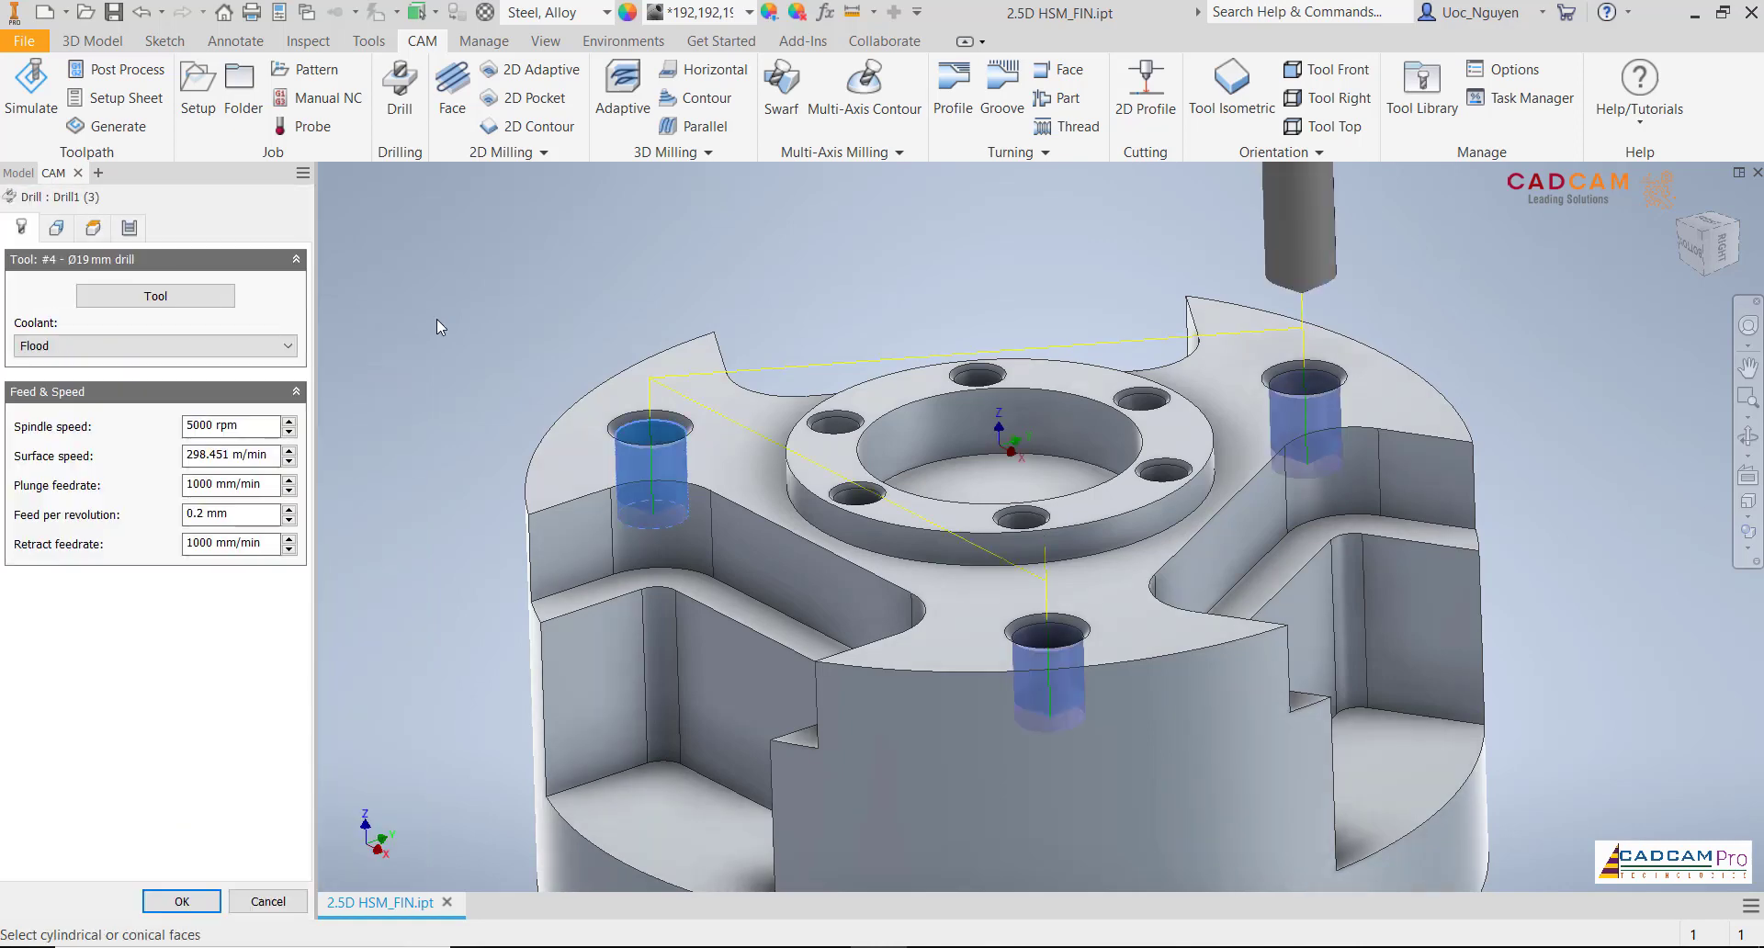
# Create drill tool #5 with a 22 mm diameter and assign it to the duplicated drill operation
pyautogui.keyDown('shift'); pyautogui.moveTo(438, 320); pyautogui.dragTo(438, 320, button='middle'); pyautogui.keyUp('shift')
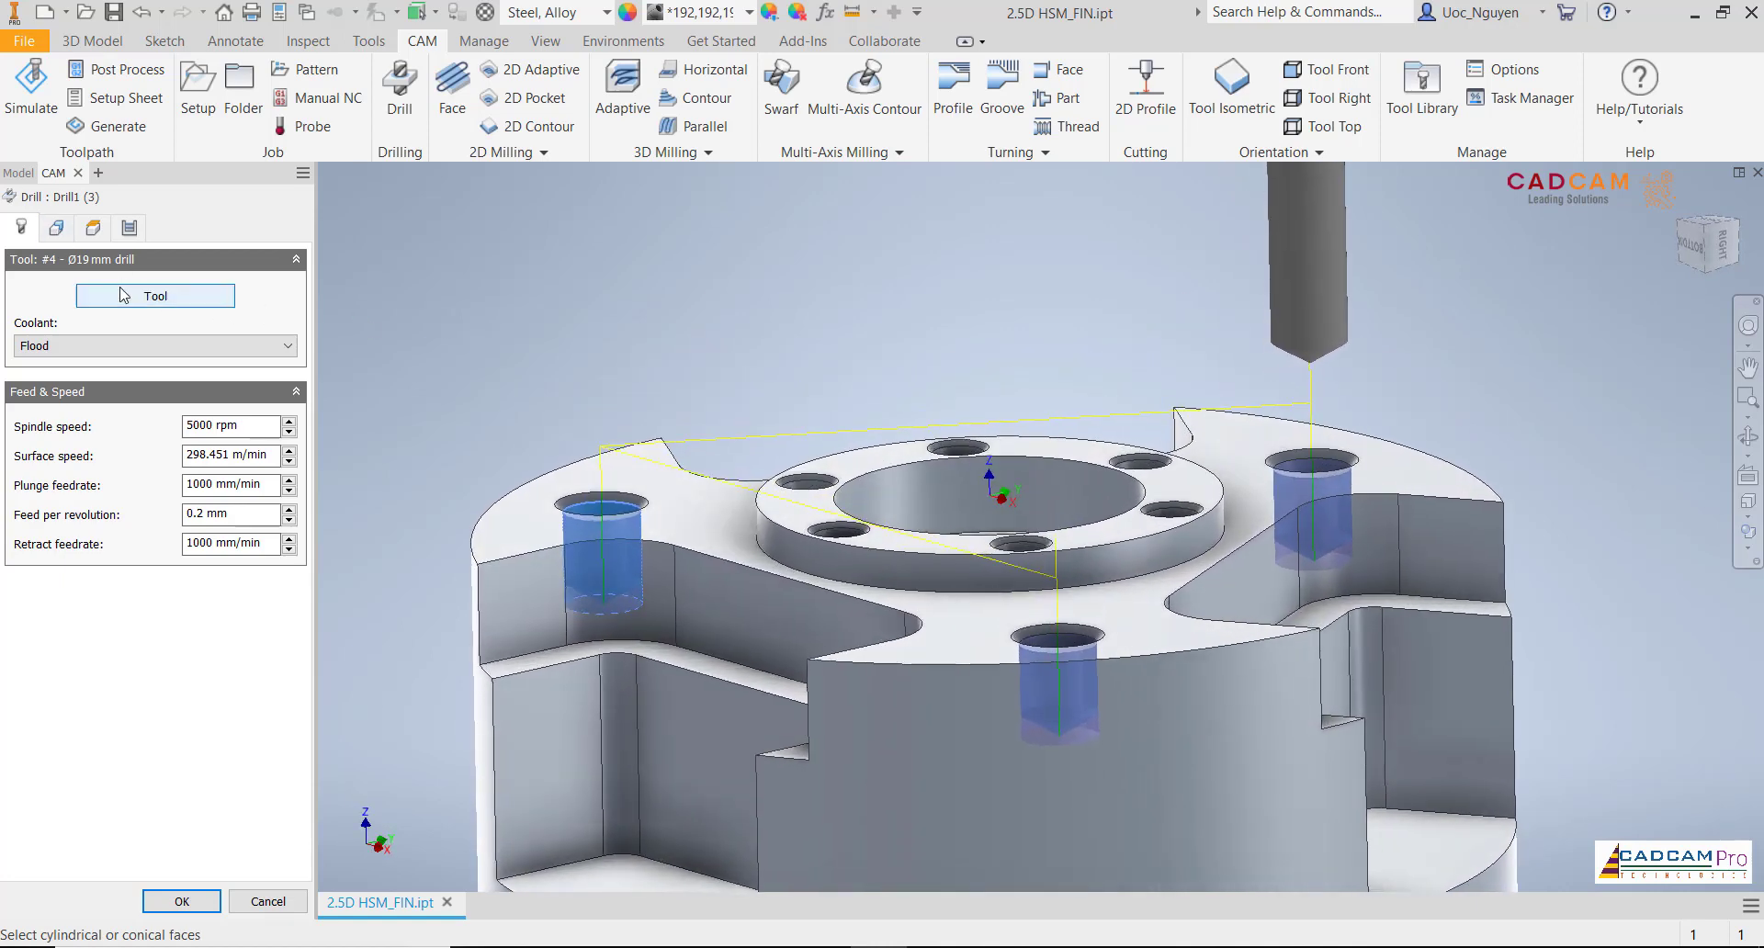
pyautogui.click(155, 296)
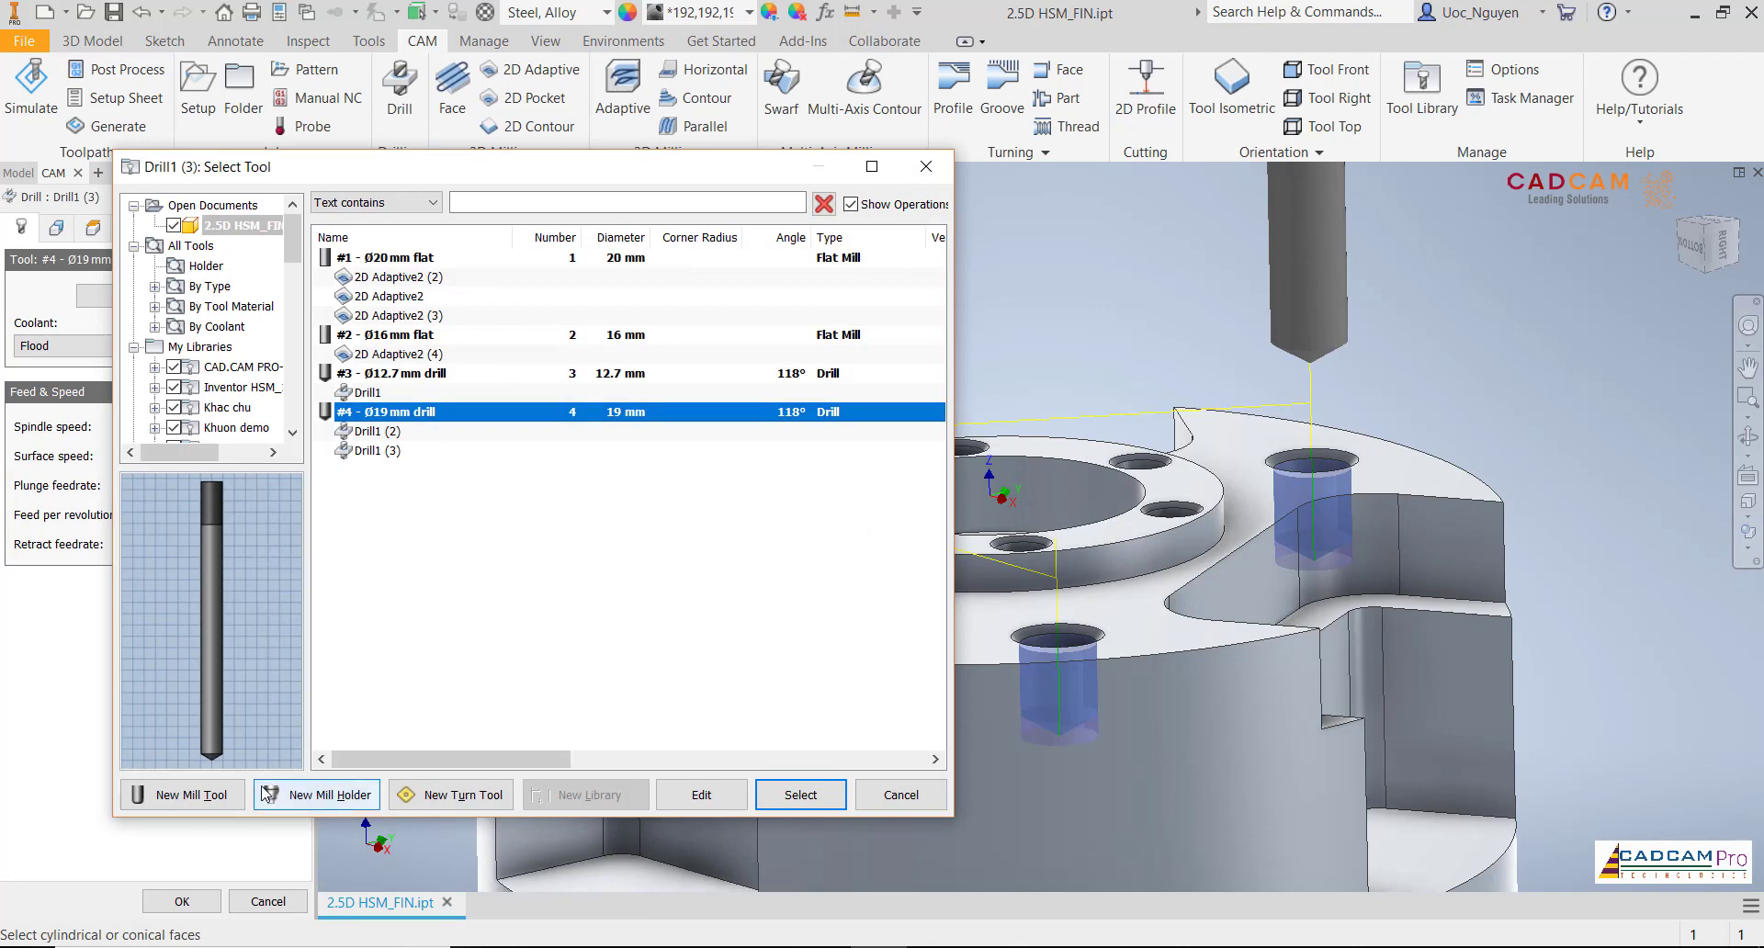
pyautogui.click(191, 795)
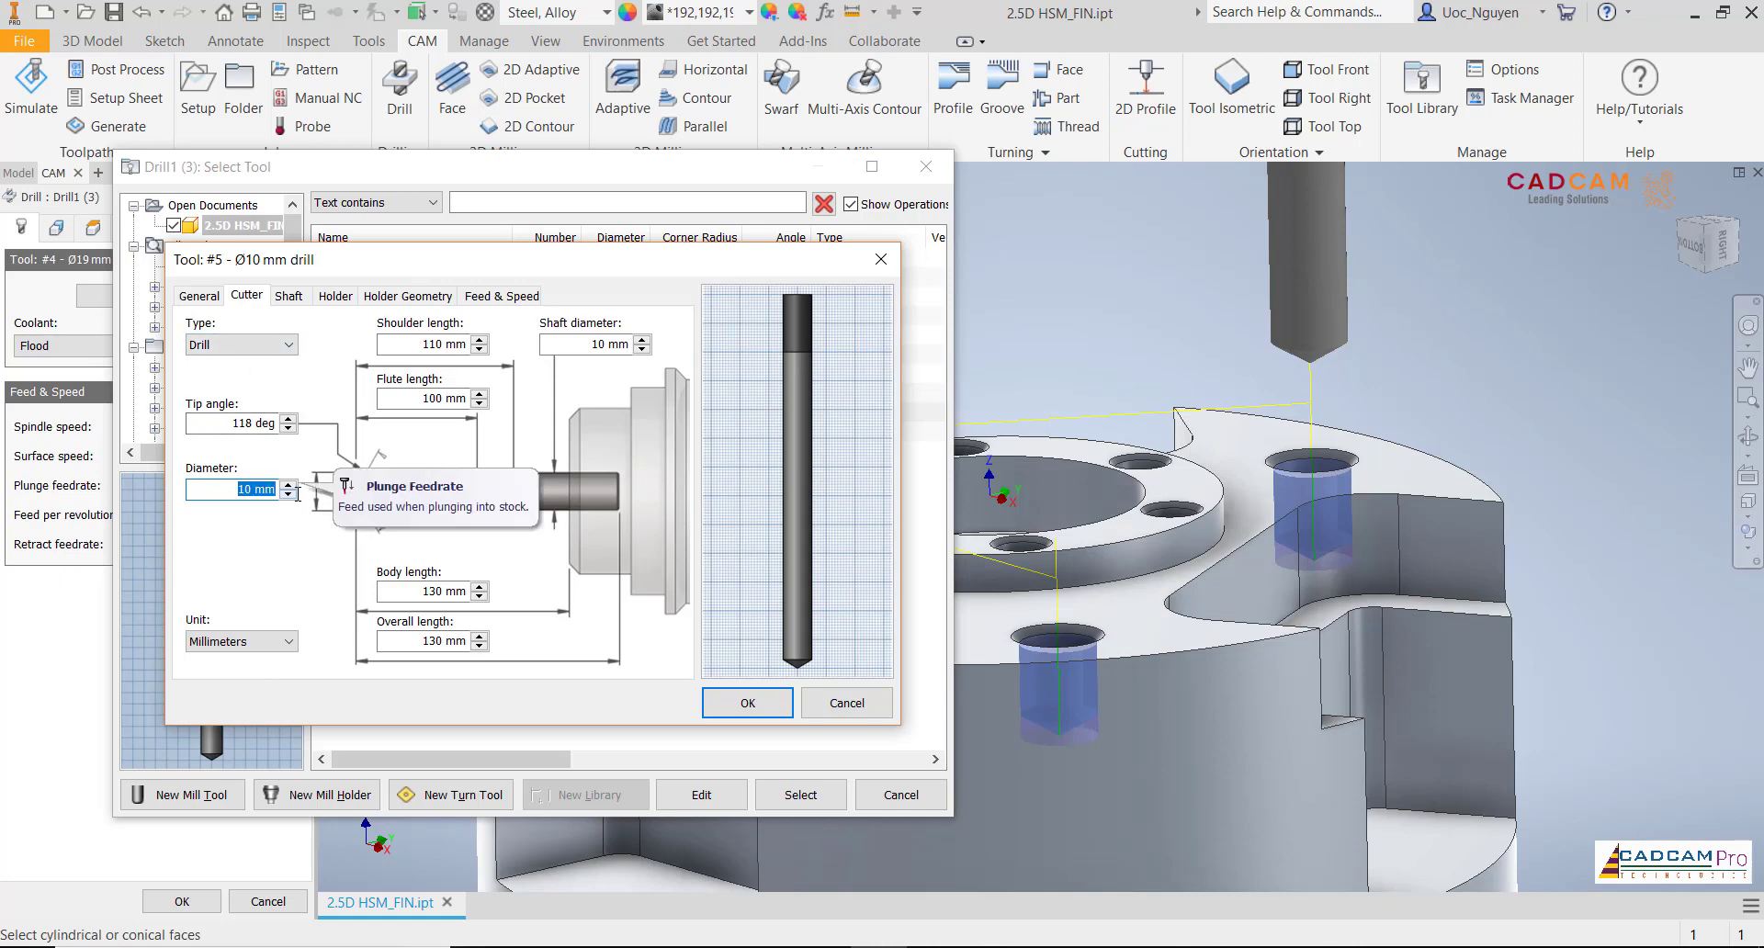
pyautogui.write('2')
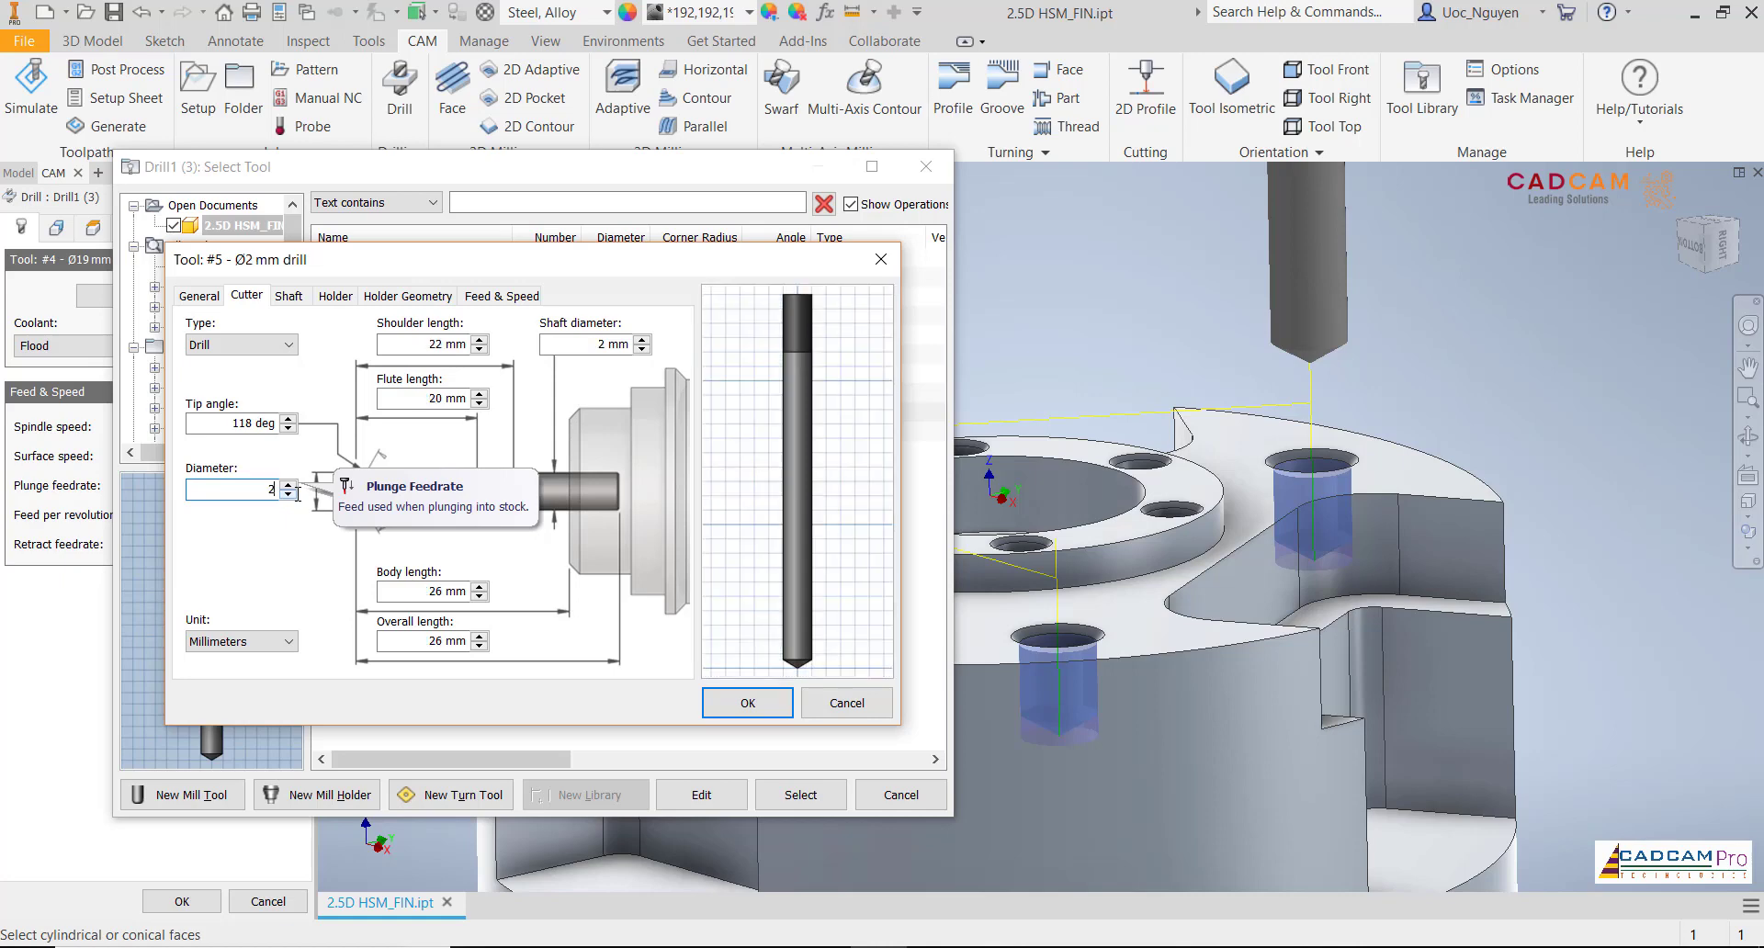
pyautogui.write('2')
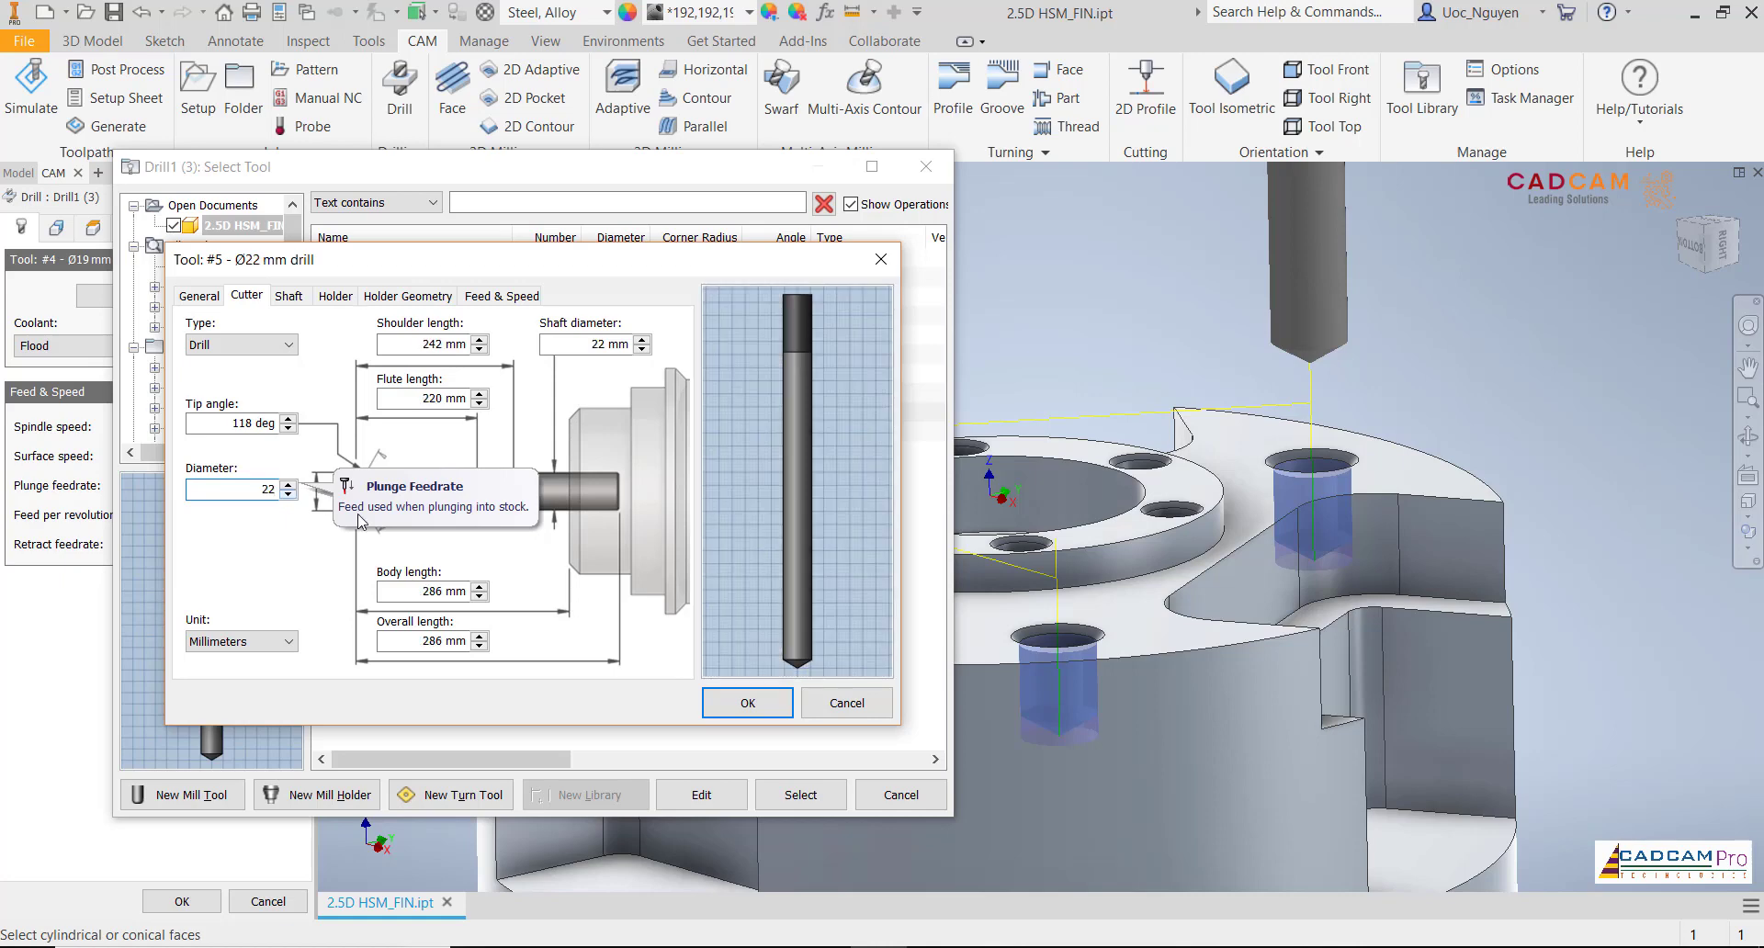
pyautogui.click(747, 703)
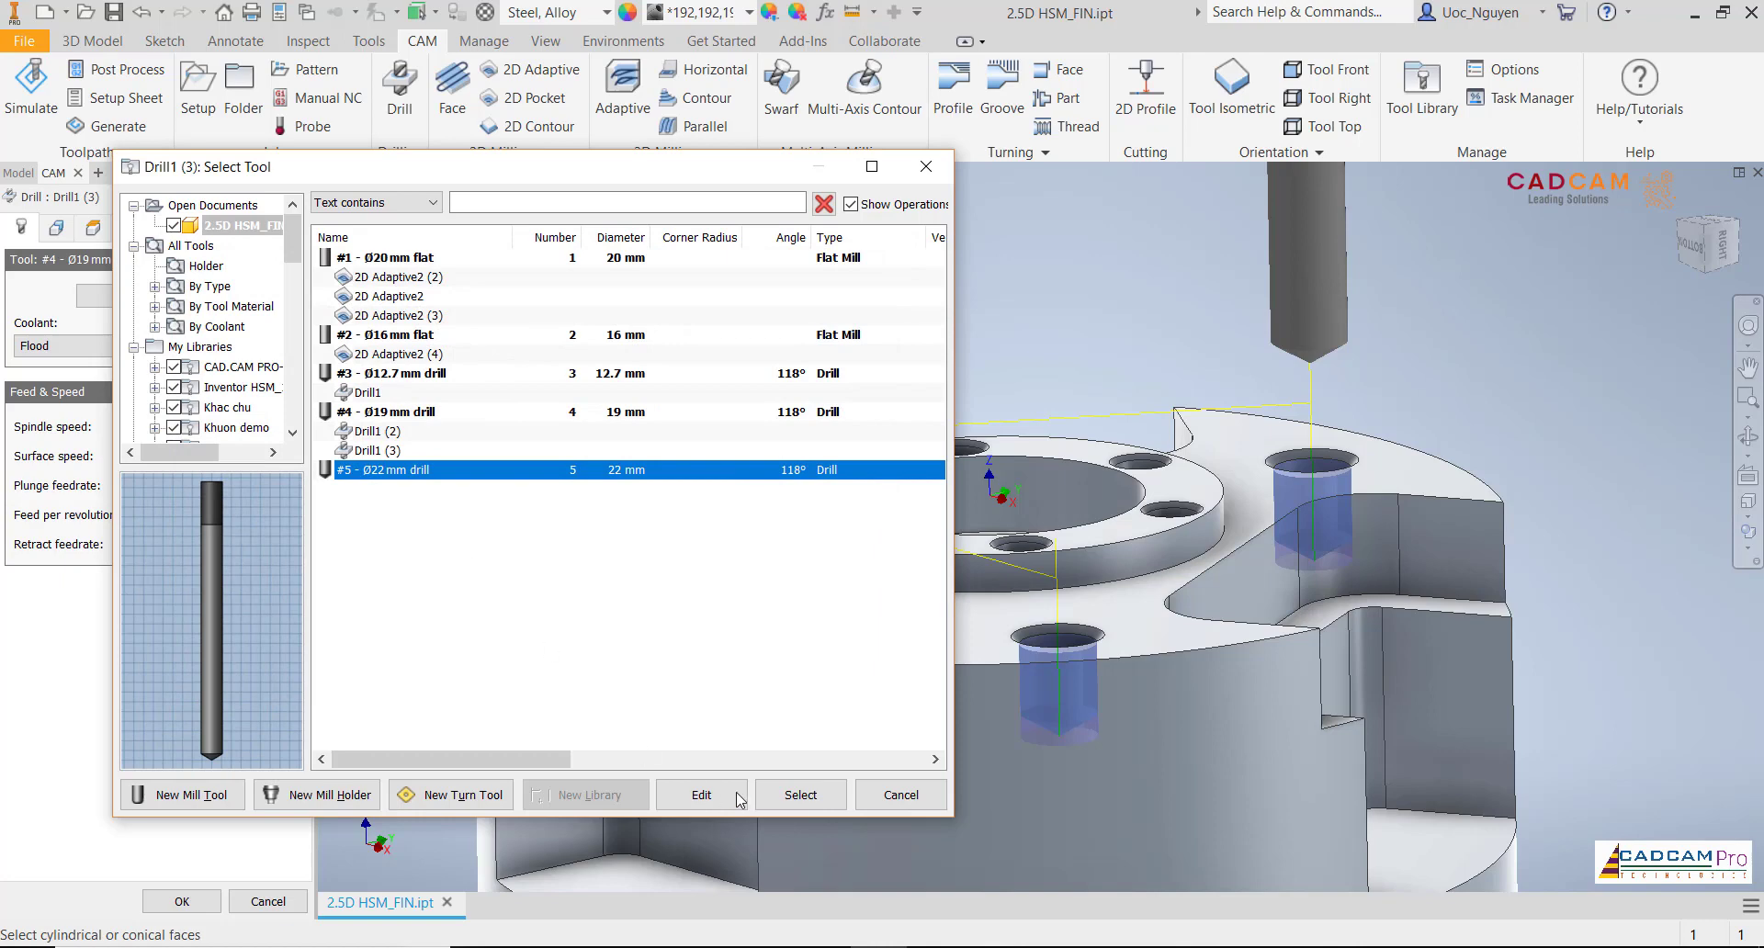
pyautogui.click(799, 795)
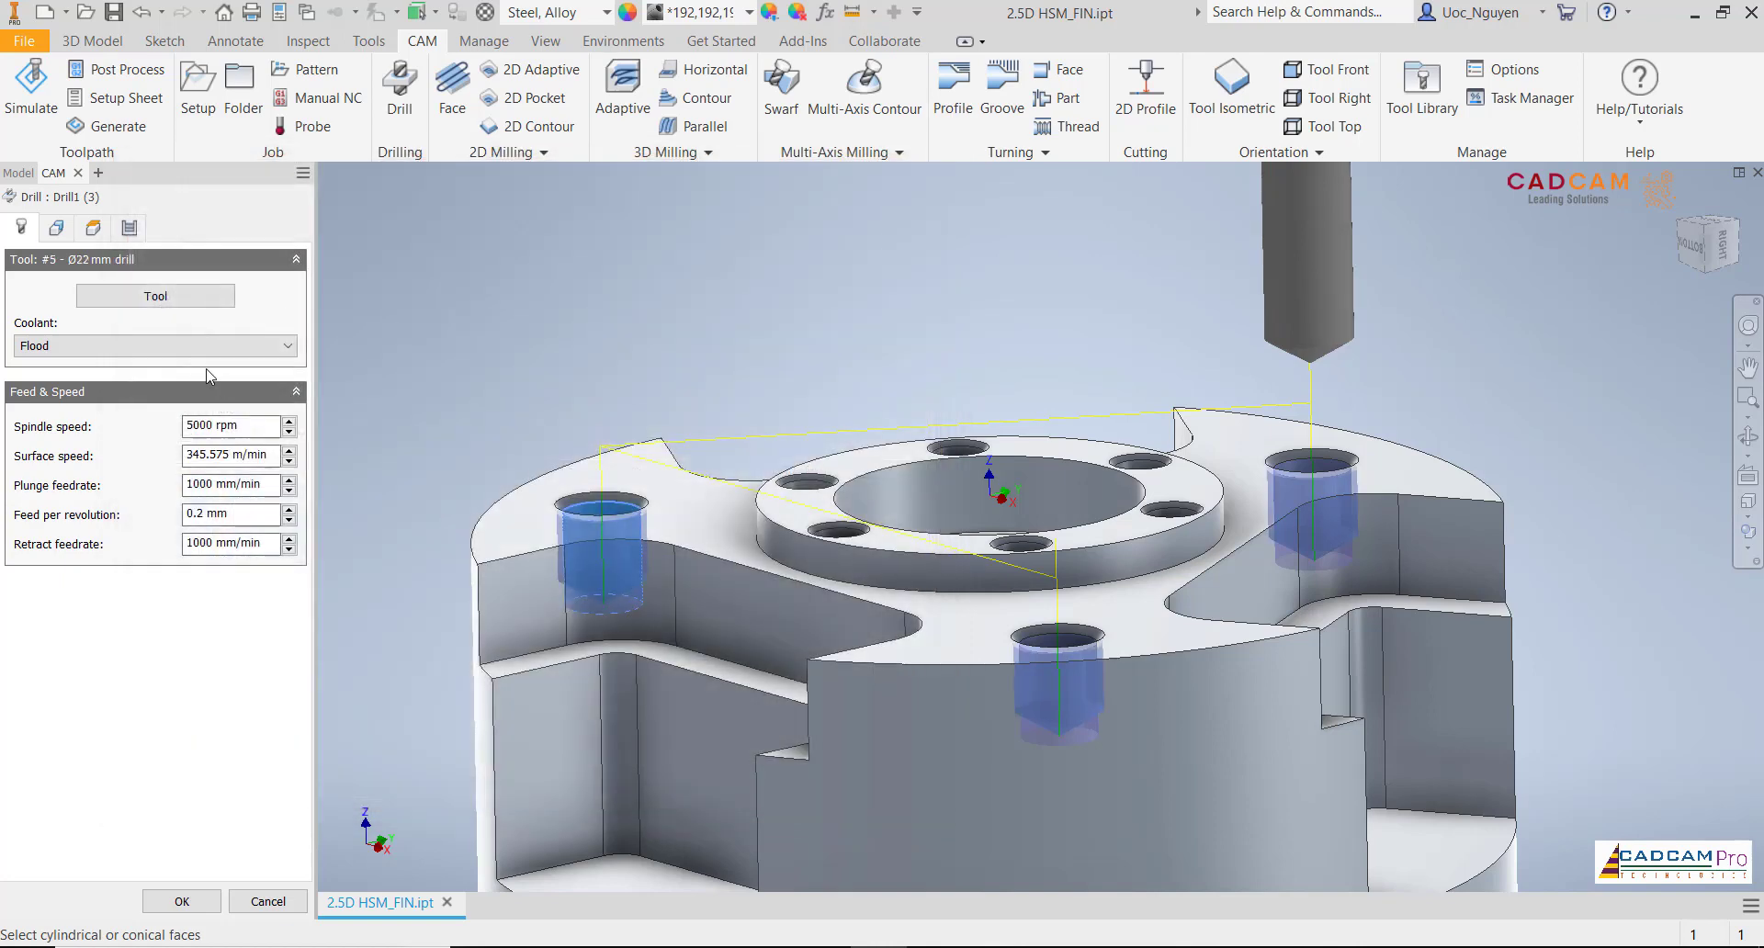
# Replace the copy's hole faces with one 12.7 mm hole on the central ring, keeping same-diameter selection
pyautogui.click(56, 227)
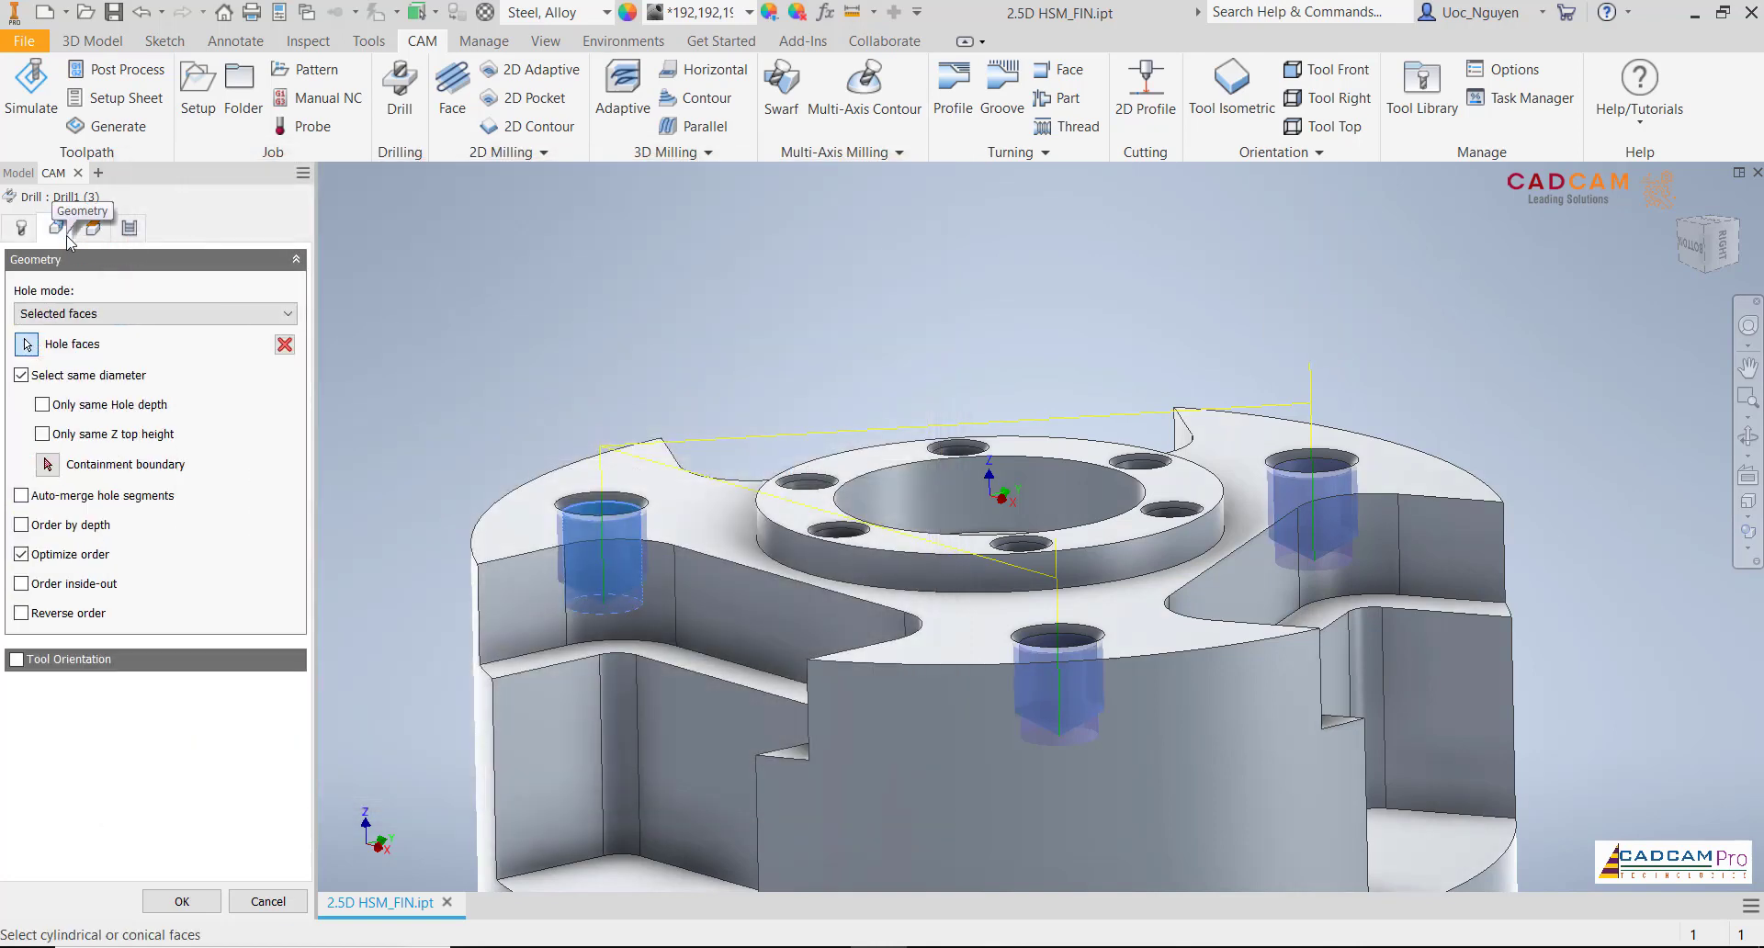
pyautogui.click(284, 344)
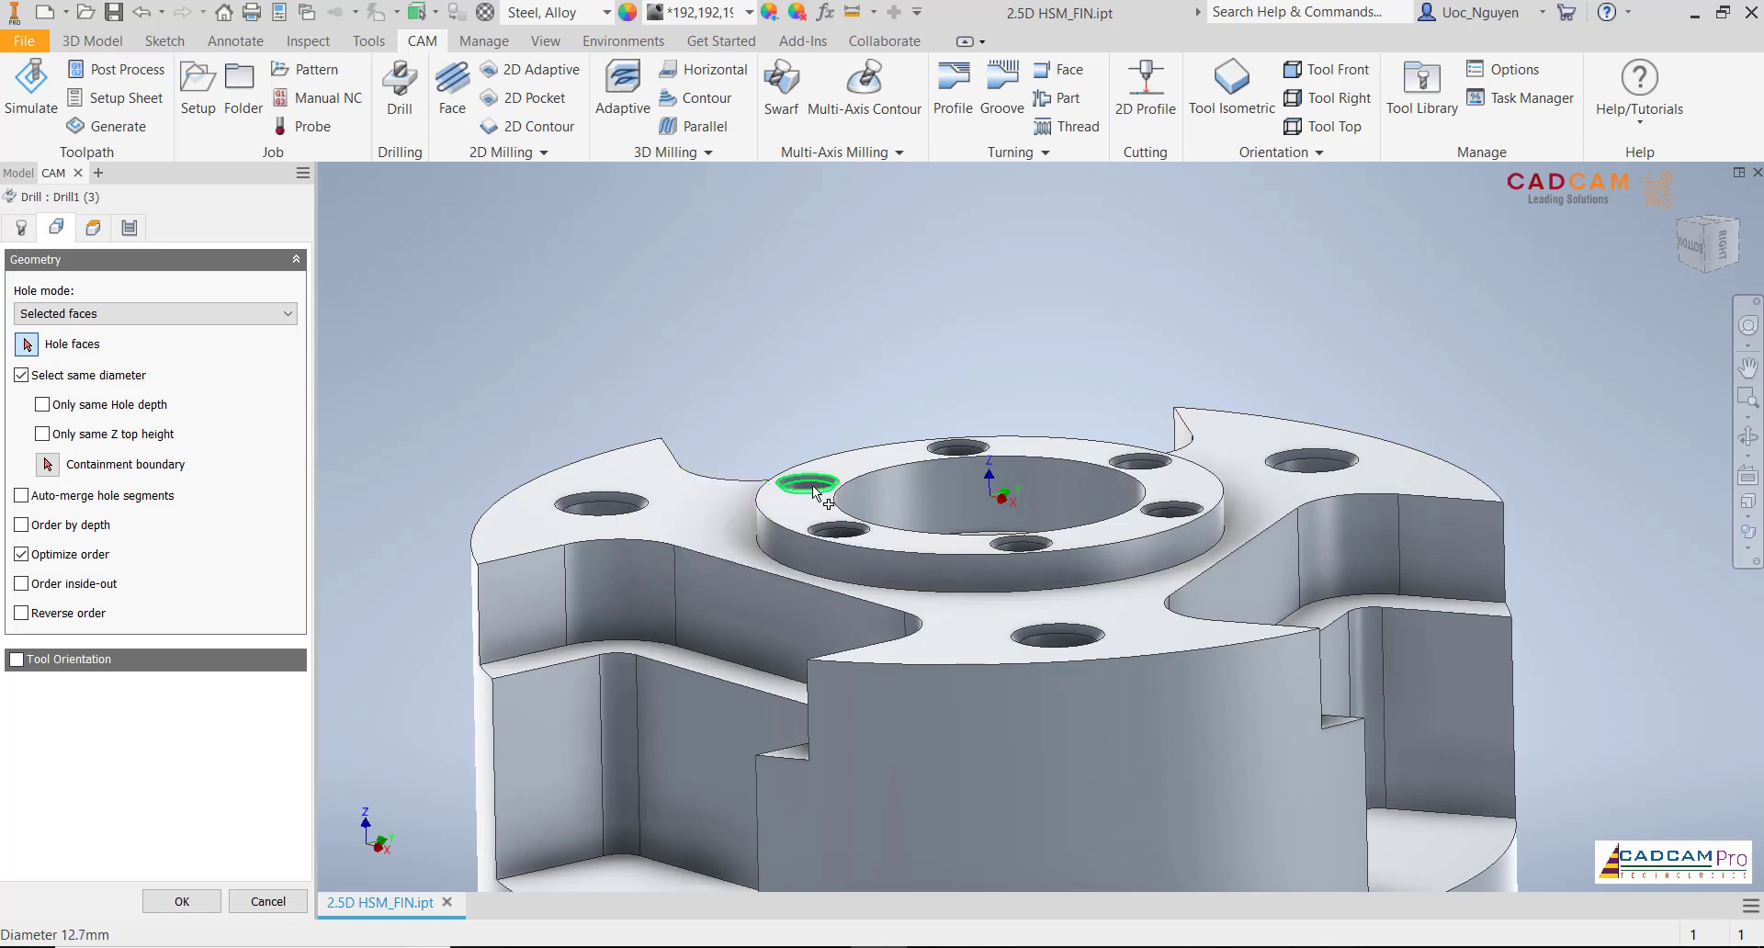
pyautogui.scroll(2, 812, 485)
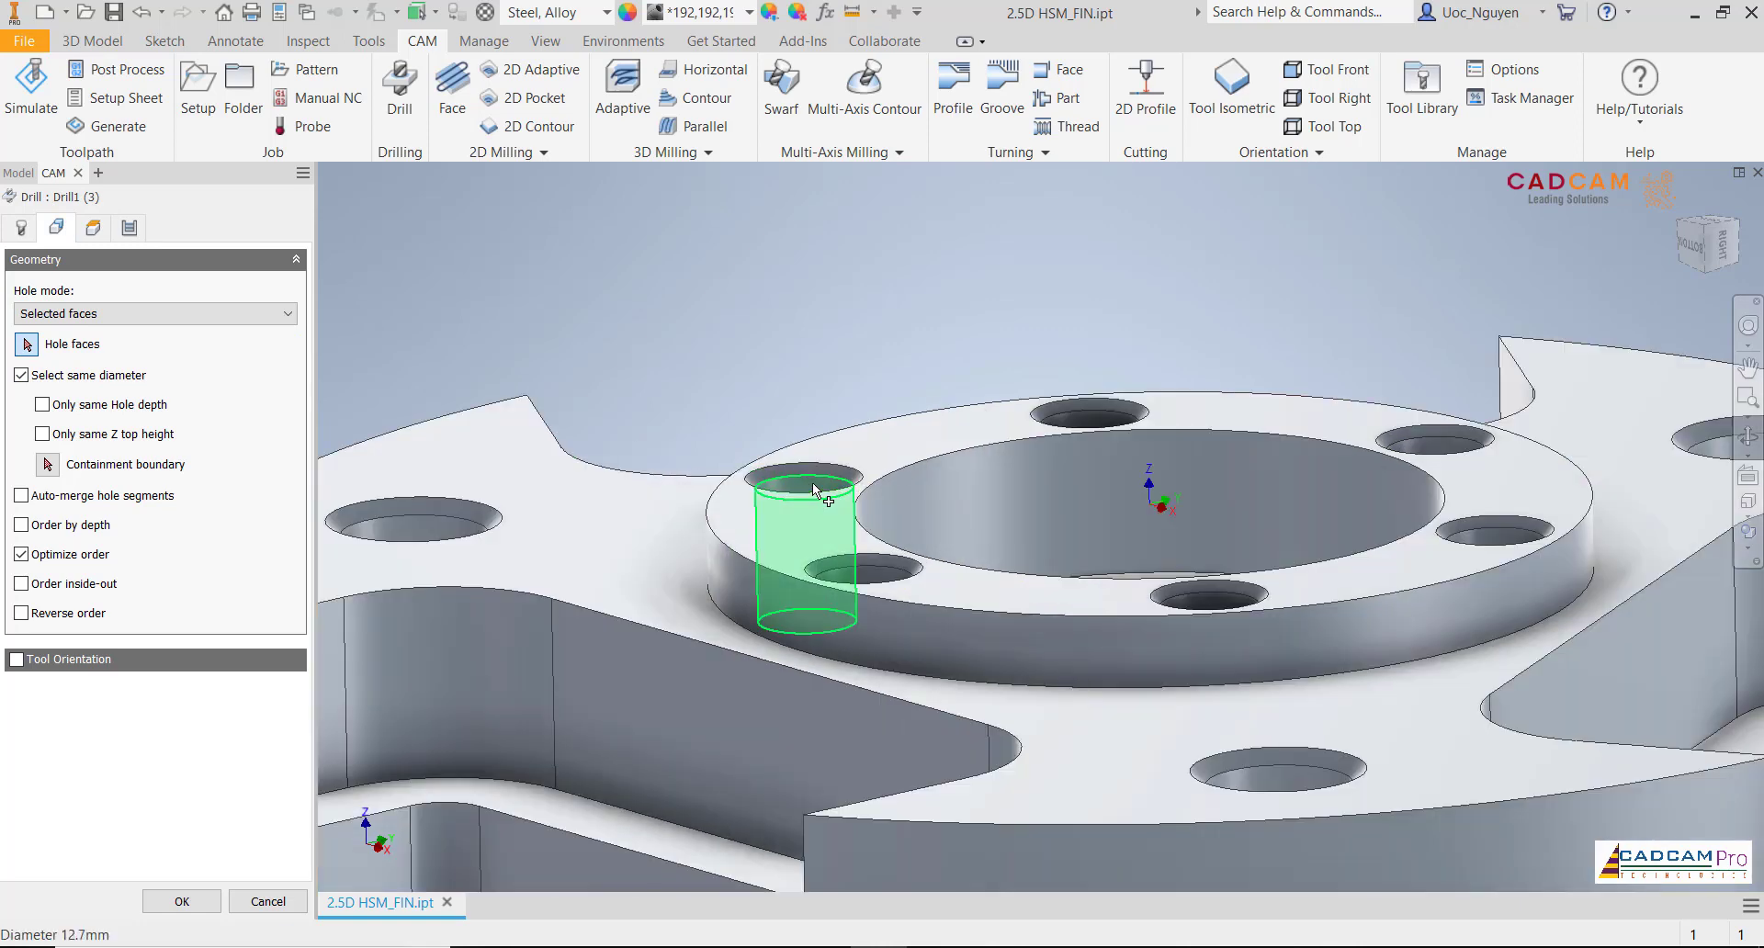
pyautogui.click(812, 485)
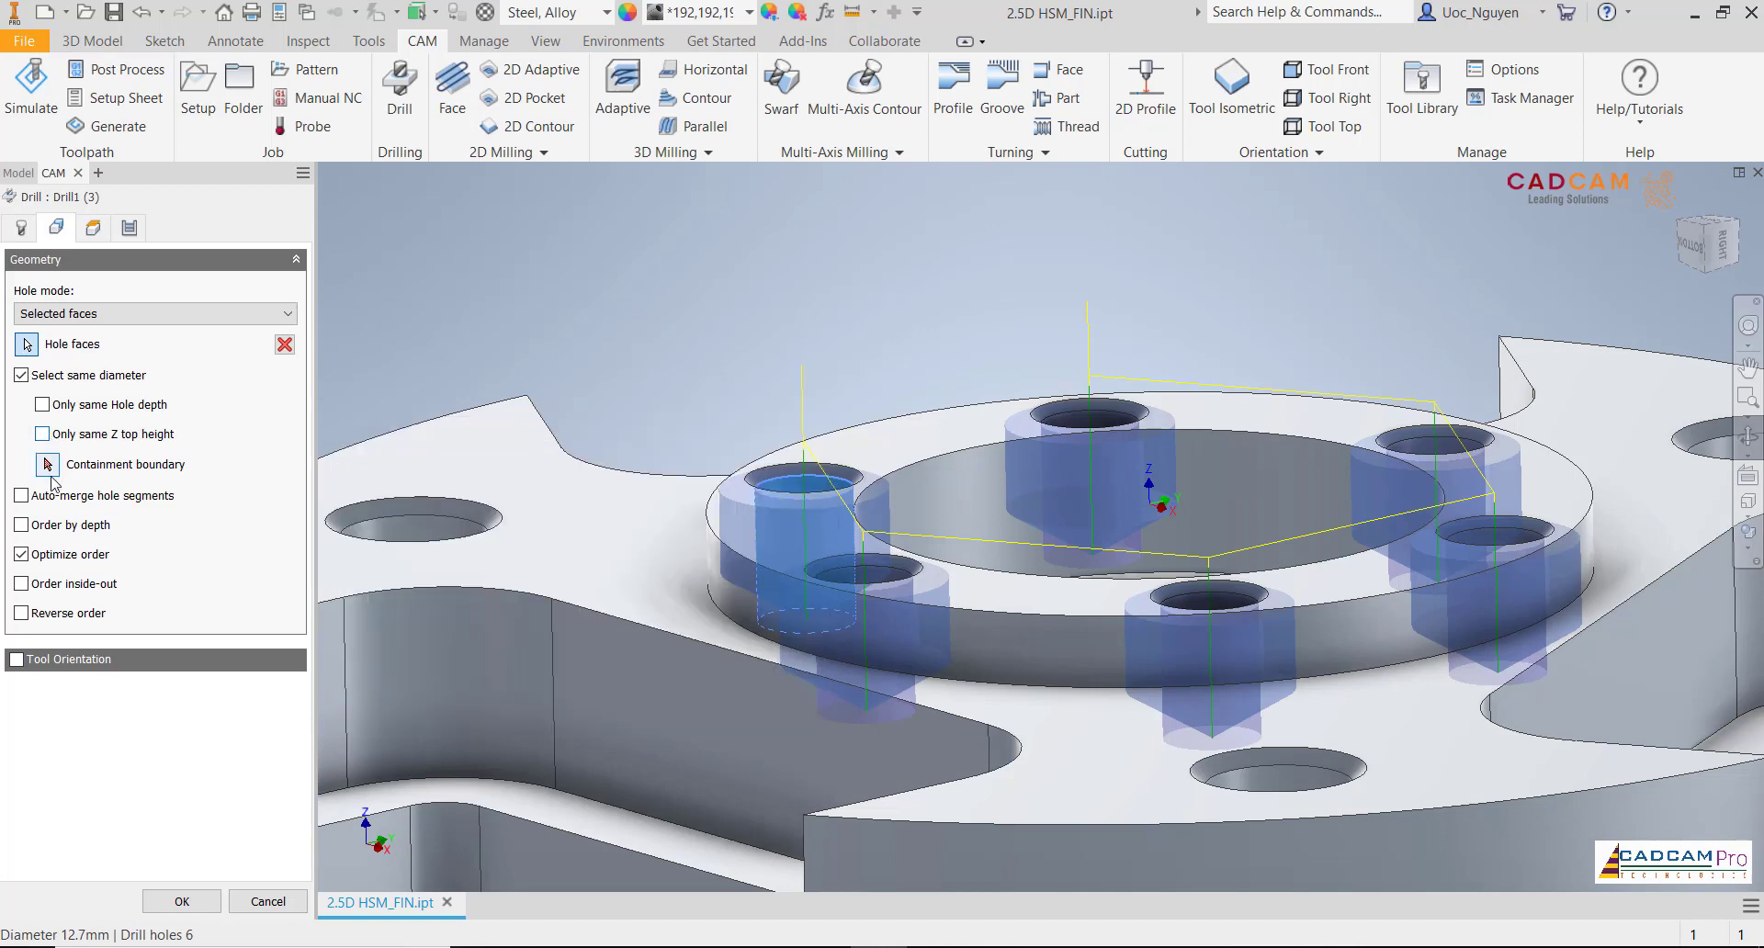
# Try setting the operation's bottom height to chamfer diameter and examine the resulting drill cones at the ring holes
pyautogui.click(93, 227)
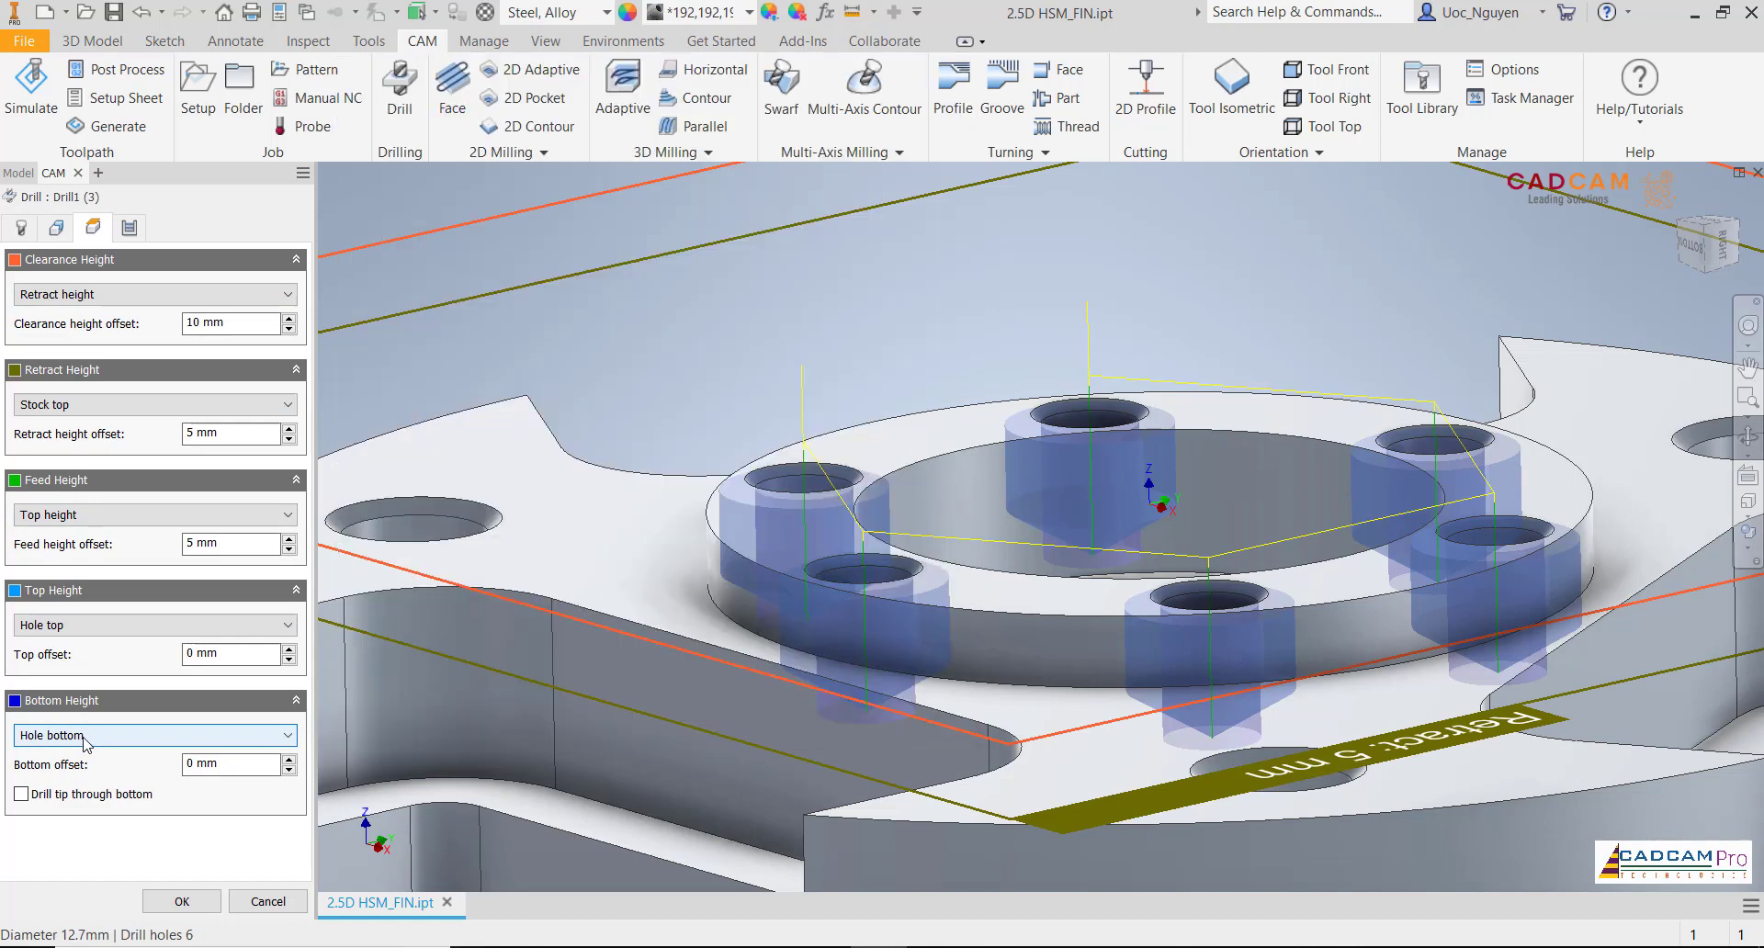
pyautogui.click(84, 738)
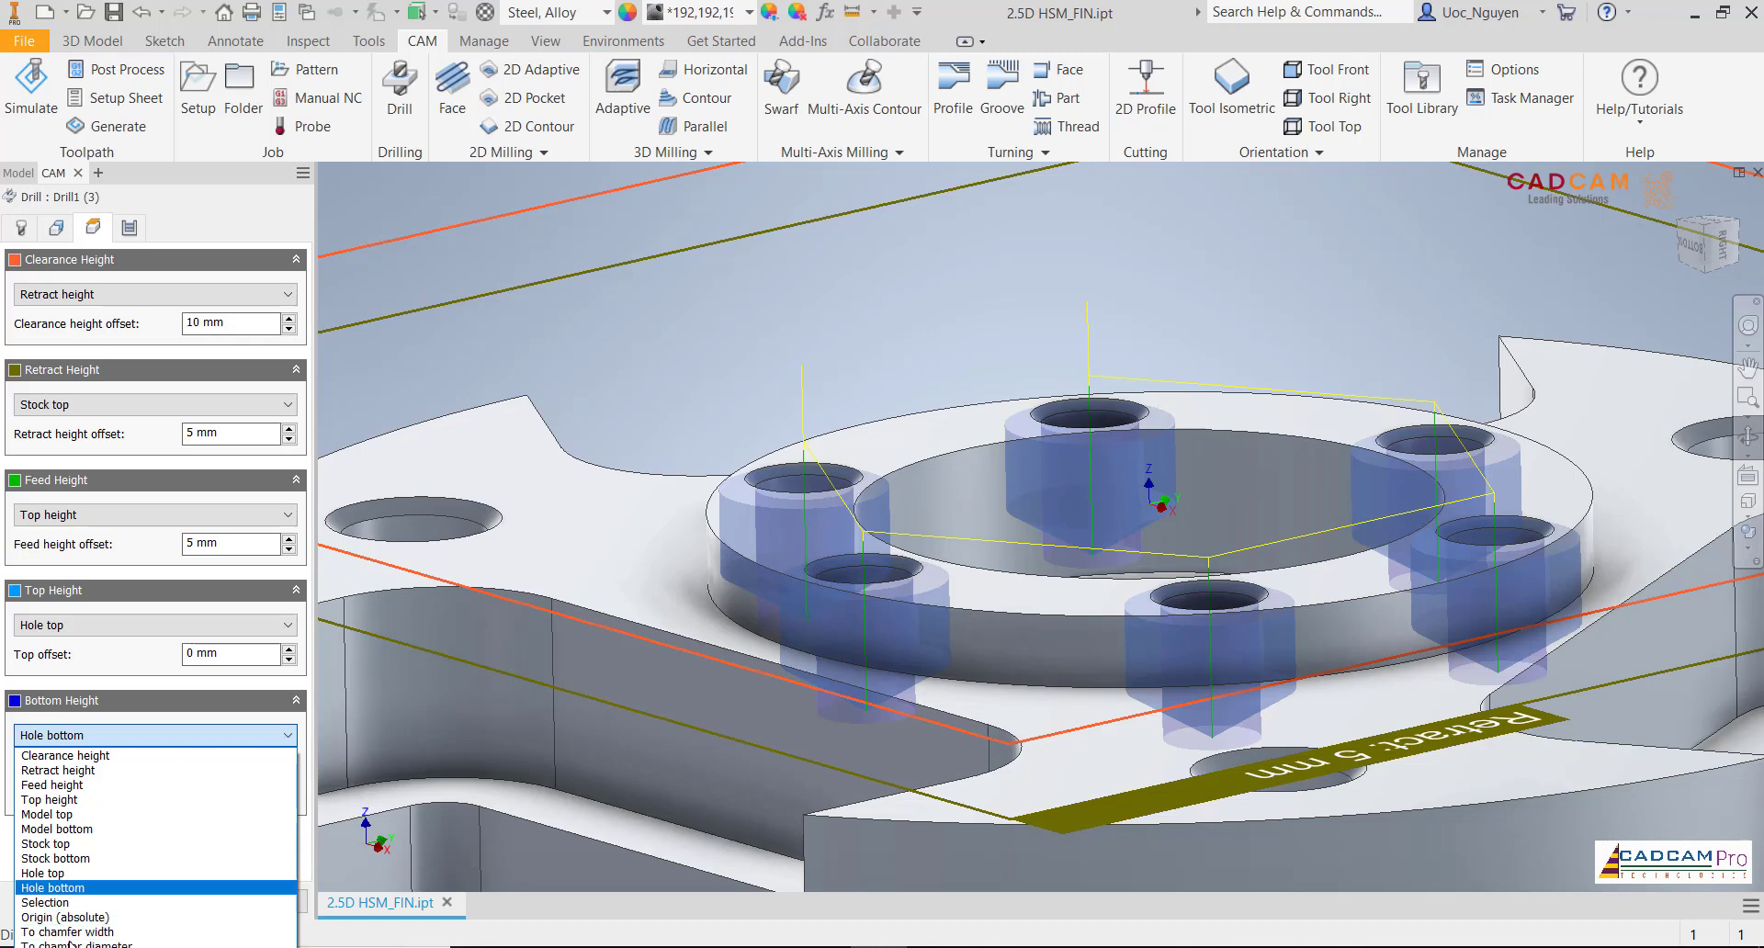
pyautogui.click(64, 888)
pyautogui.scroll(5, 824, 475)
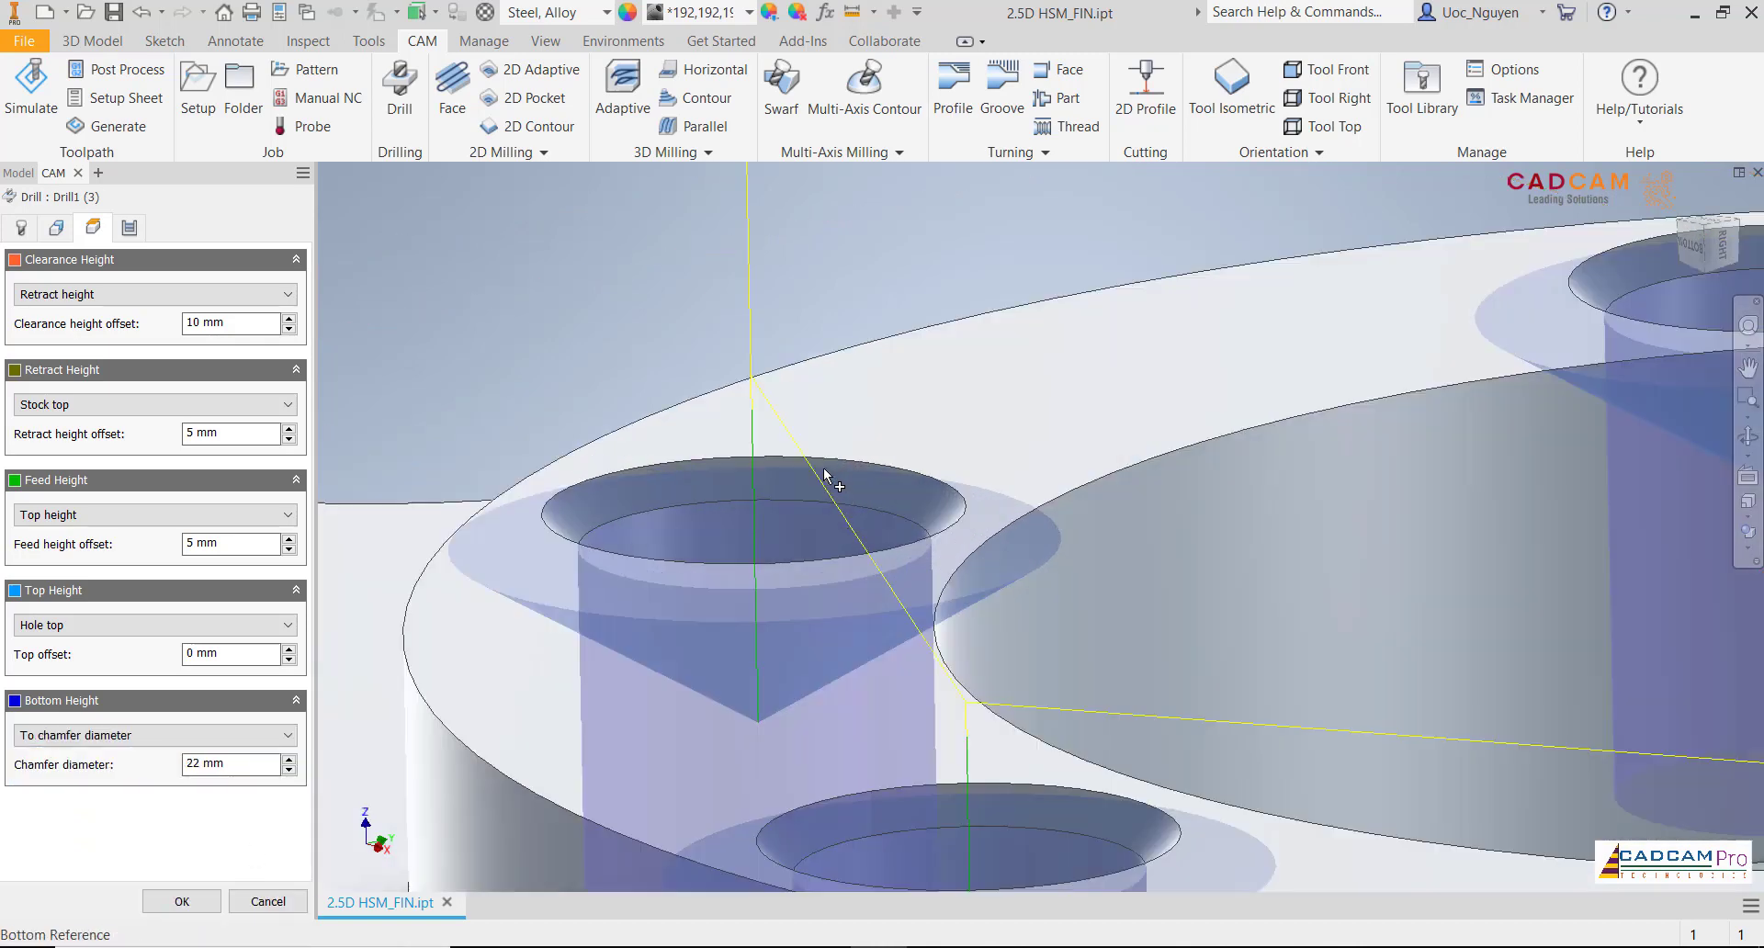
pyautogui.scroll(-5, 851, 494)
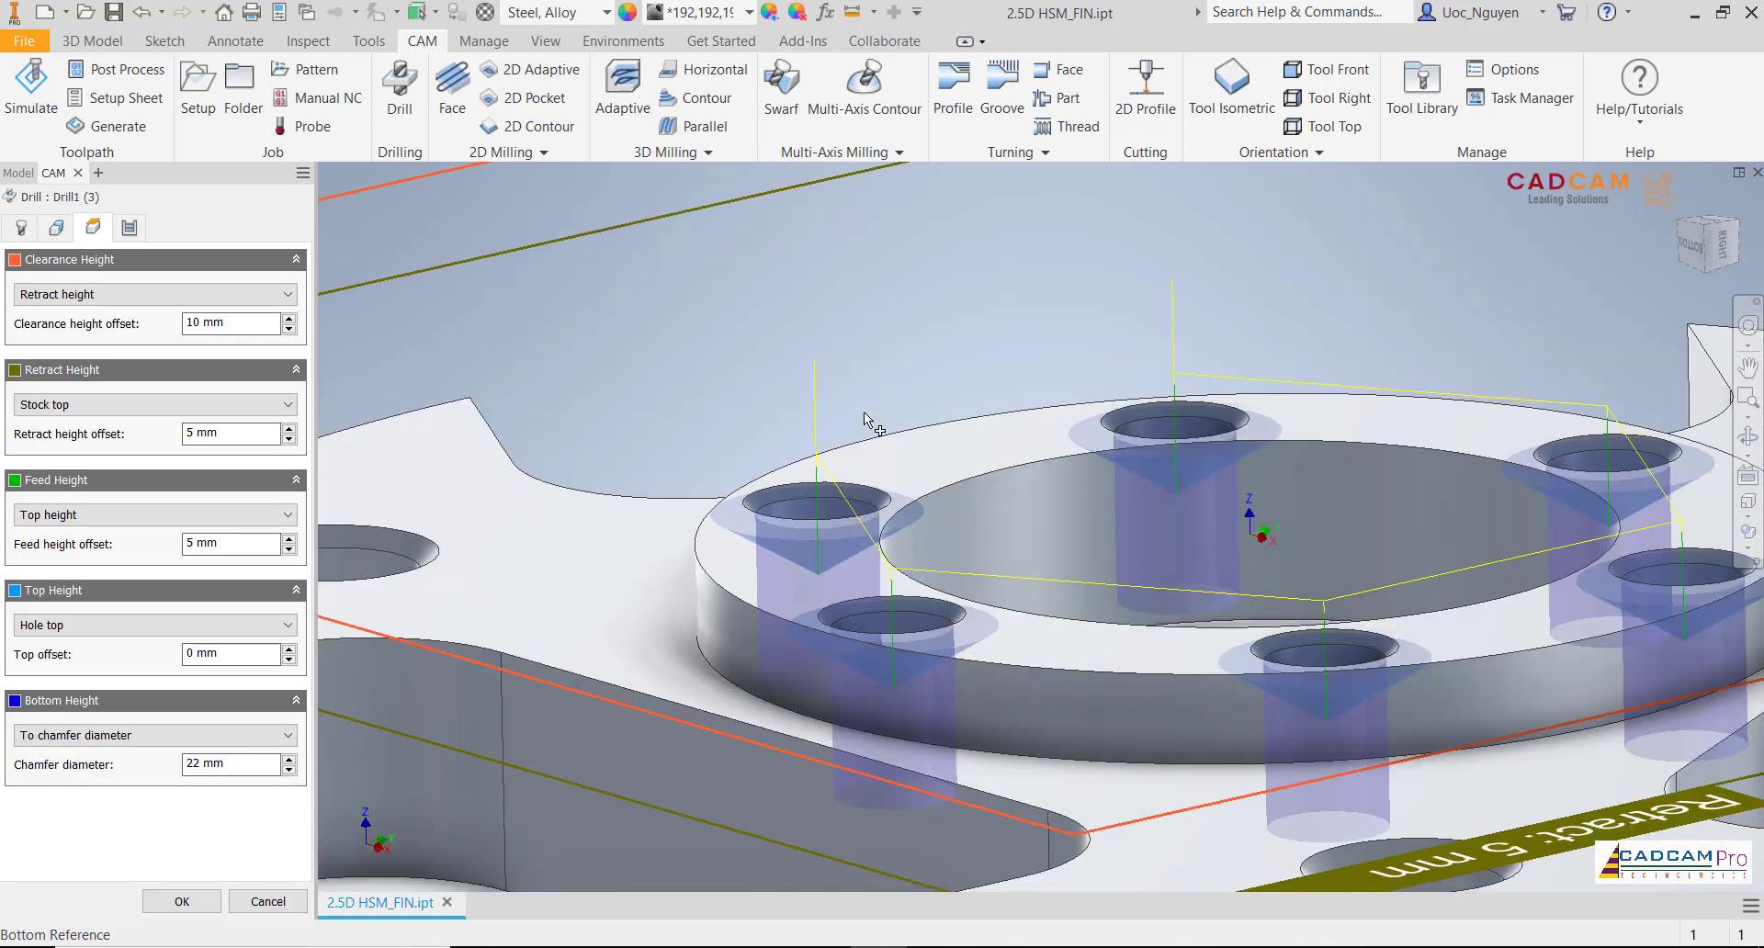
pyautogui.keyDown('shift'); pyautogui.moveTo(864, 415); pyautogui.dragTo(864, 411, button='middle'); pyautogui.keyUp('shift')
# Switch the bottom height to chamfer width, trying a width of 1 mm before setting it to 0.5 mm
pyautogui.click(152, 735)
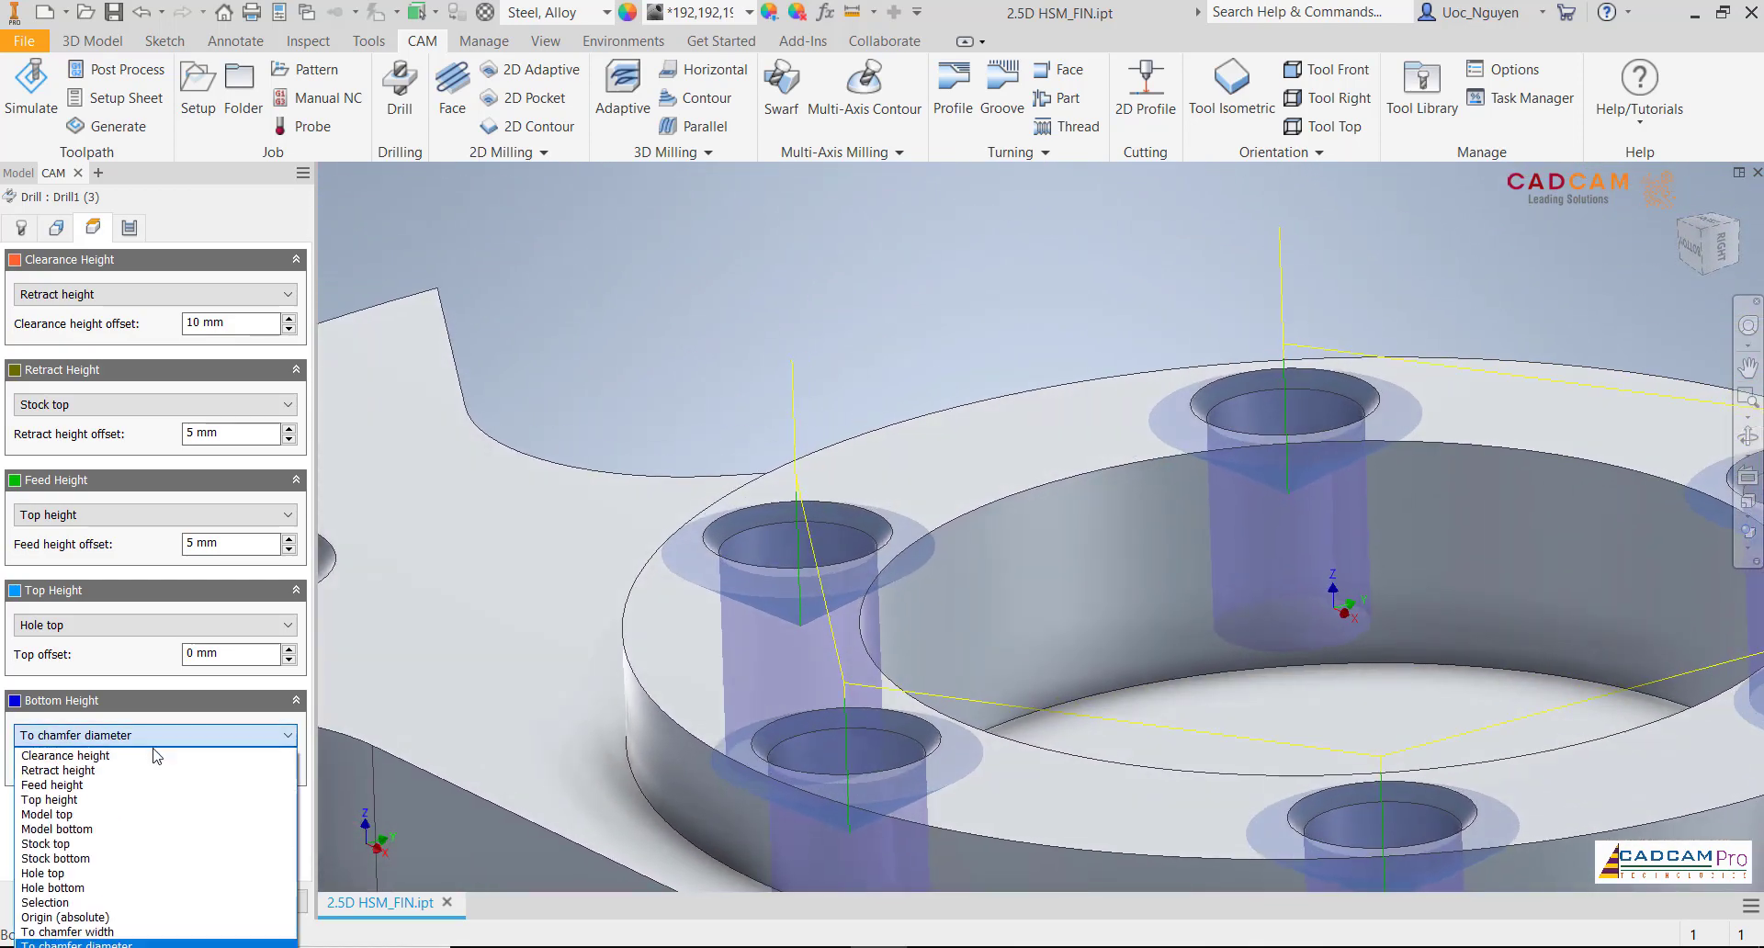
pyautogui.click(115, 933)
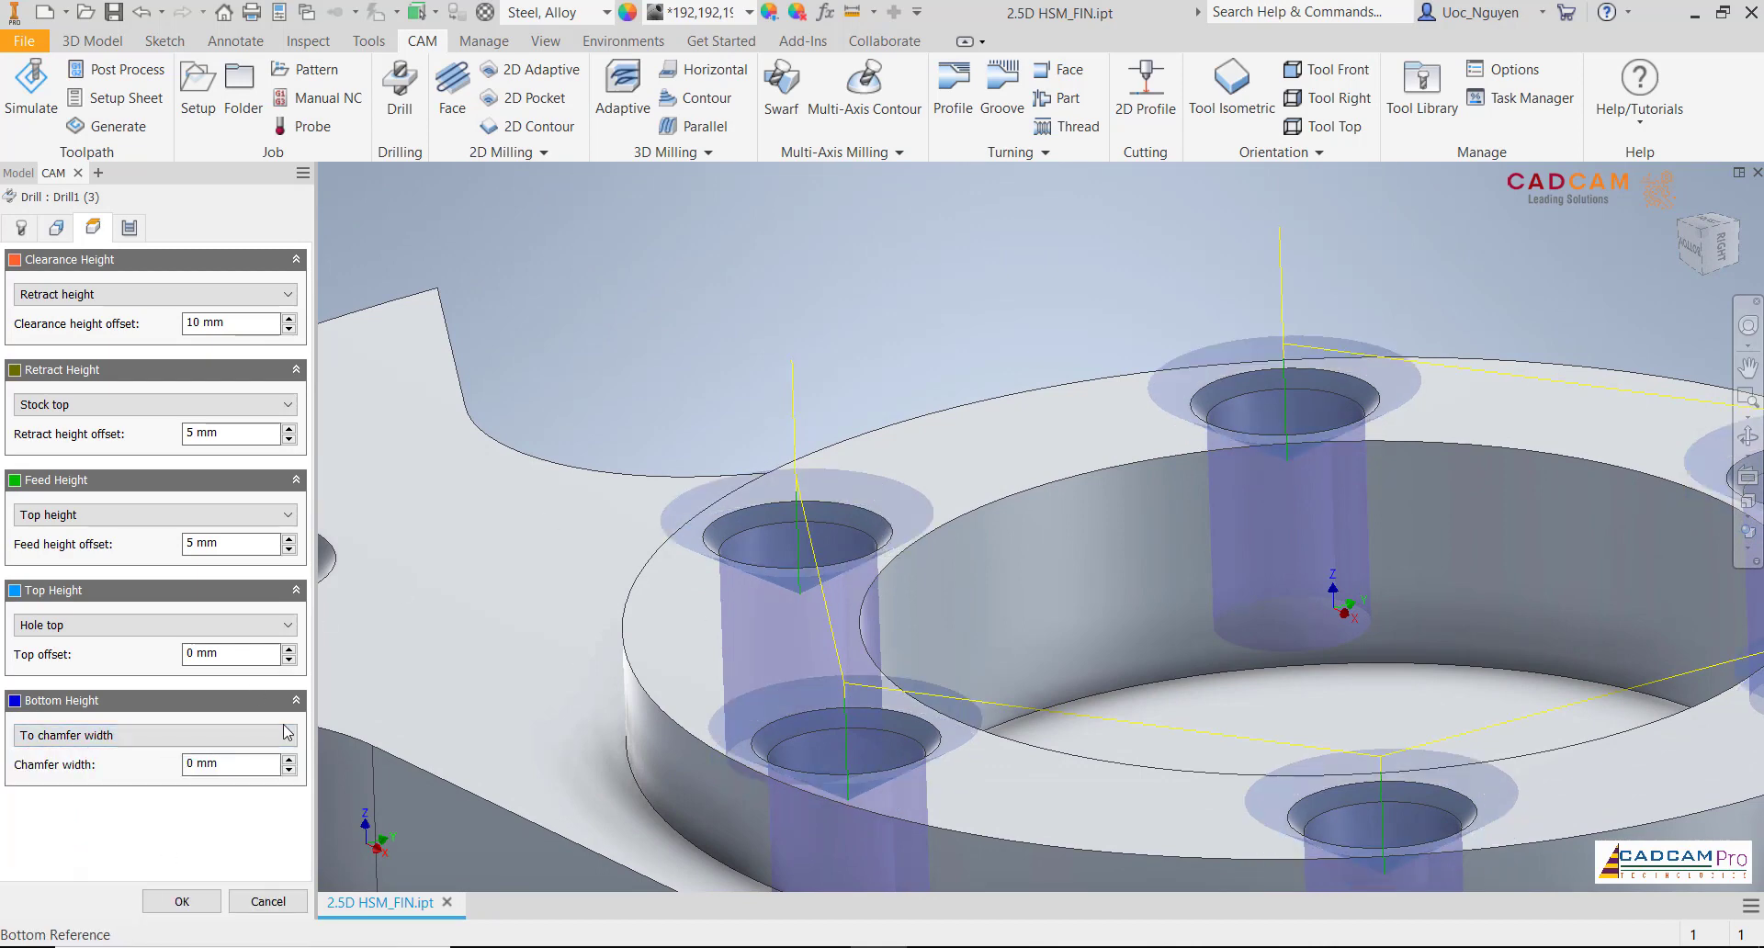
pyautogui.moveTo(226, 766); pyautogui.dragTo(185, 770)
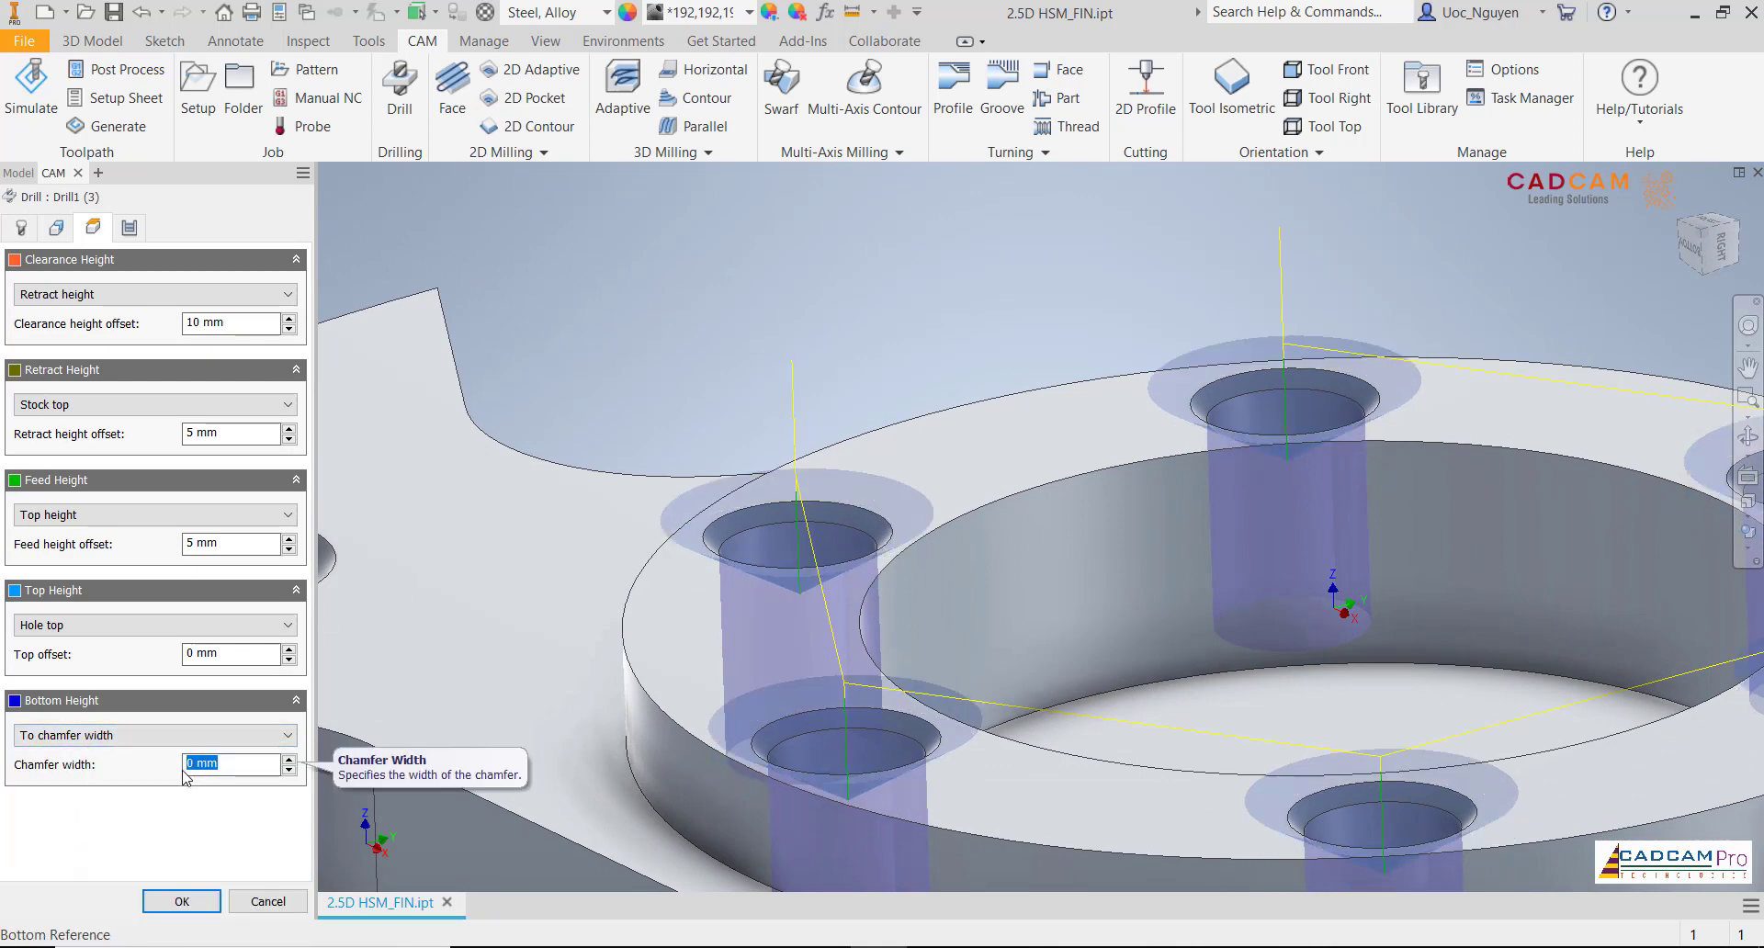
pyautogui.write('1')
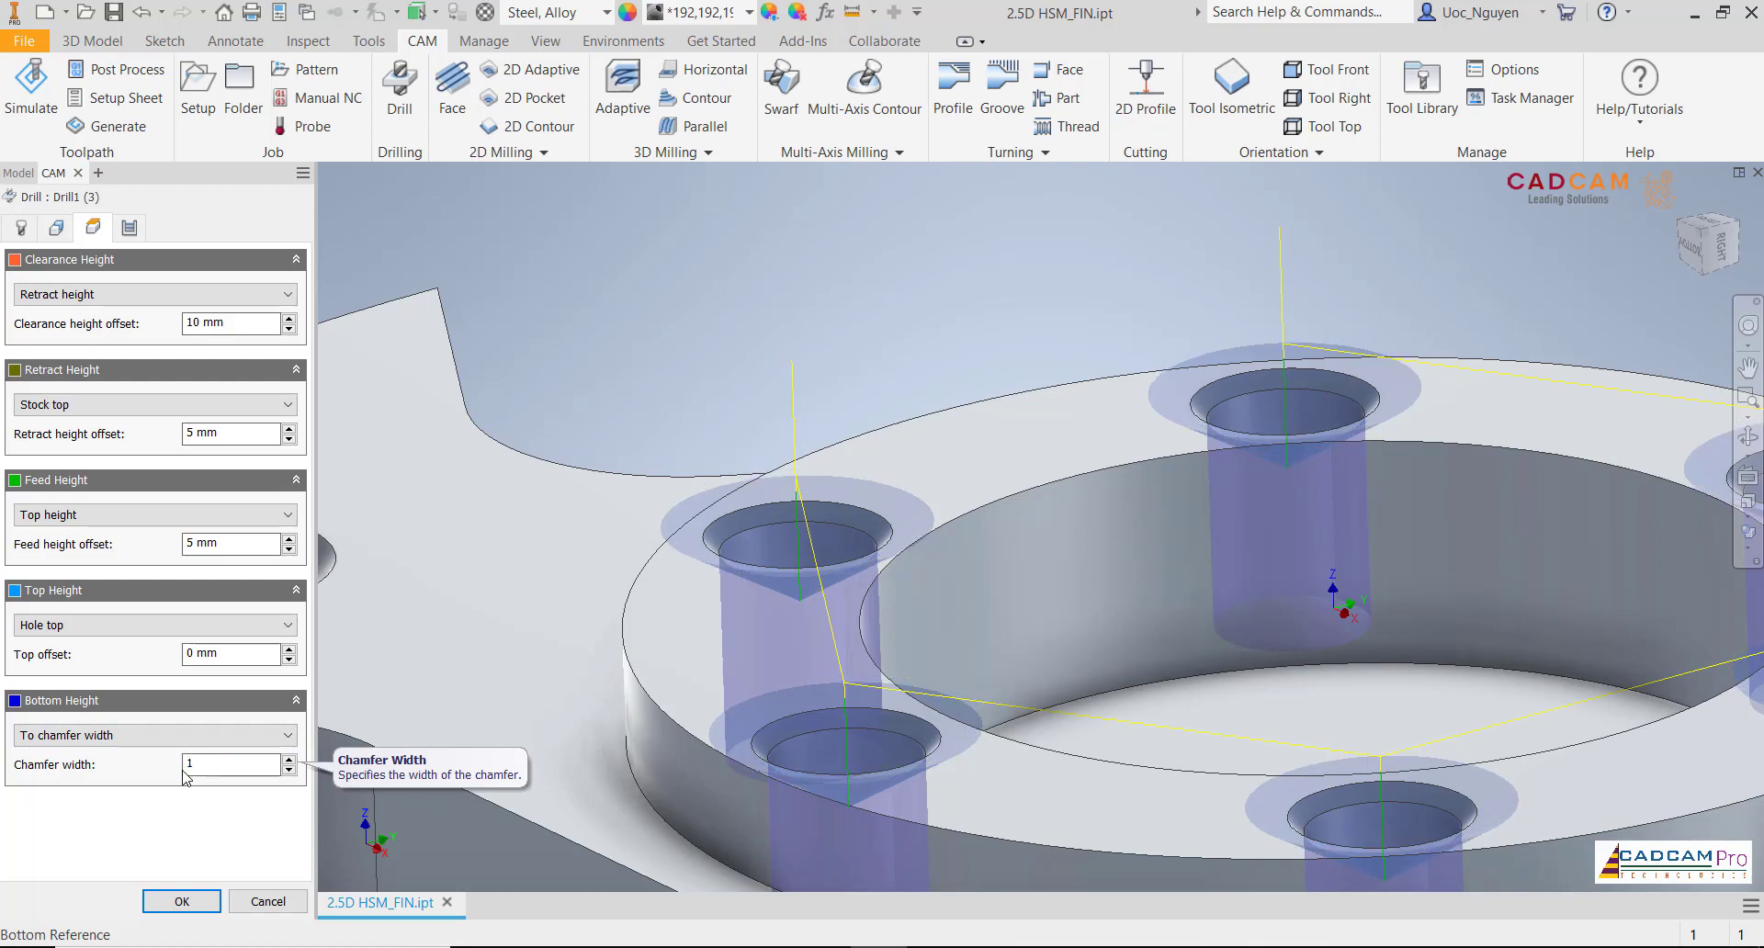
pyautogui.keyDown('shift'); pyautogui.moveTo(864, 634); pyautogui.dragTo(939, 519, button='middle'); pyautogui.keyUp('shift')
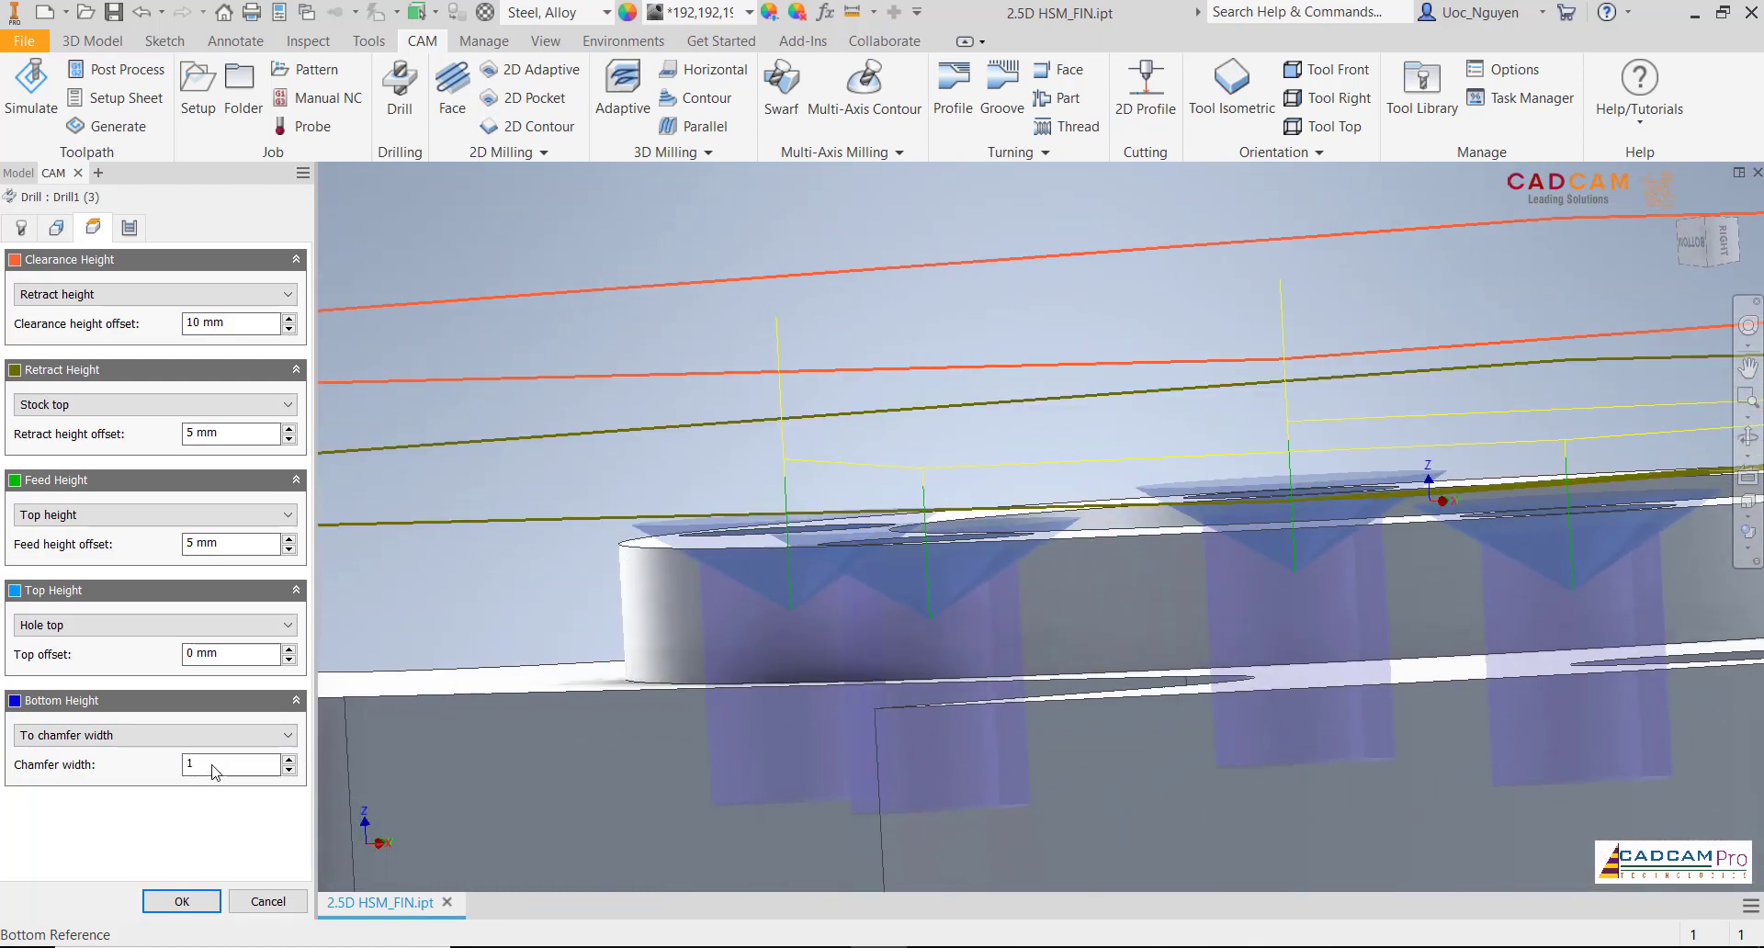
pyautogui.press('Return')
pyautogui.write('0.5')
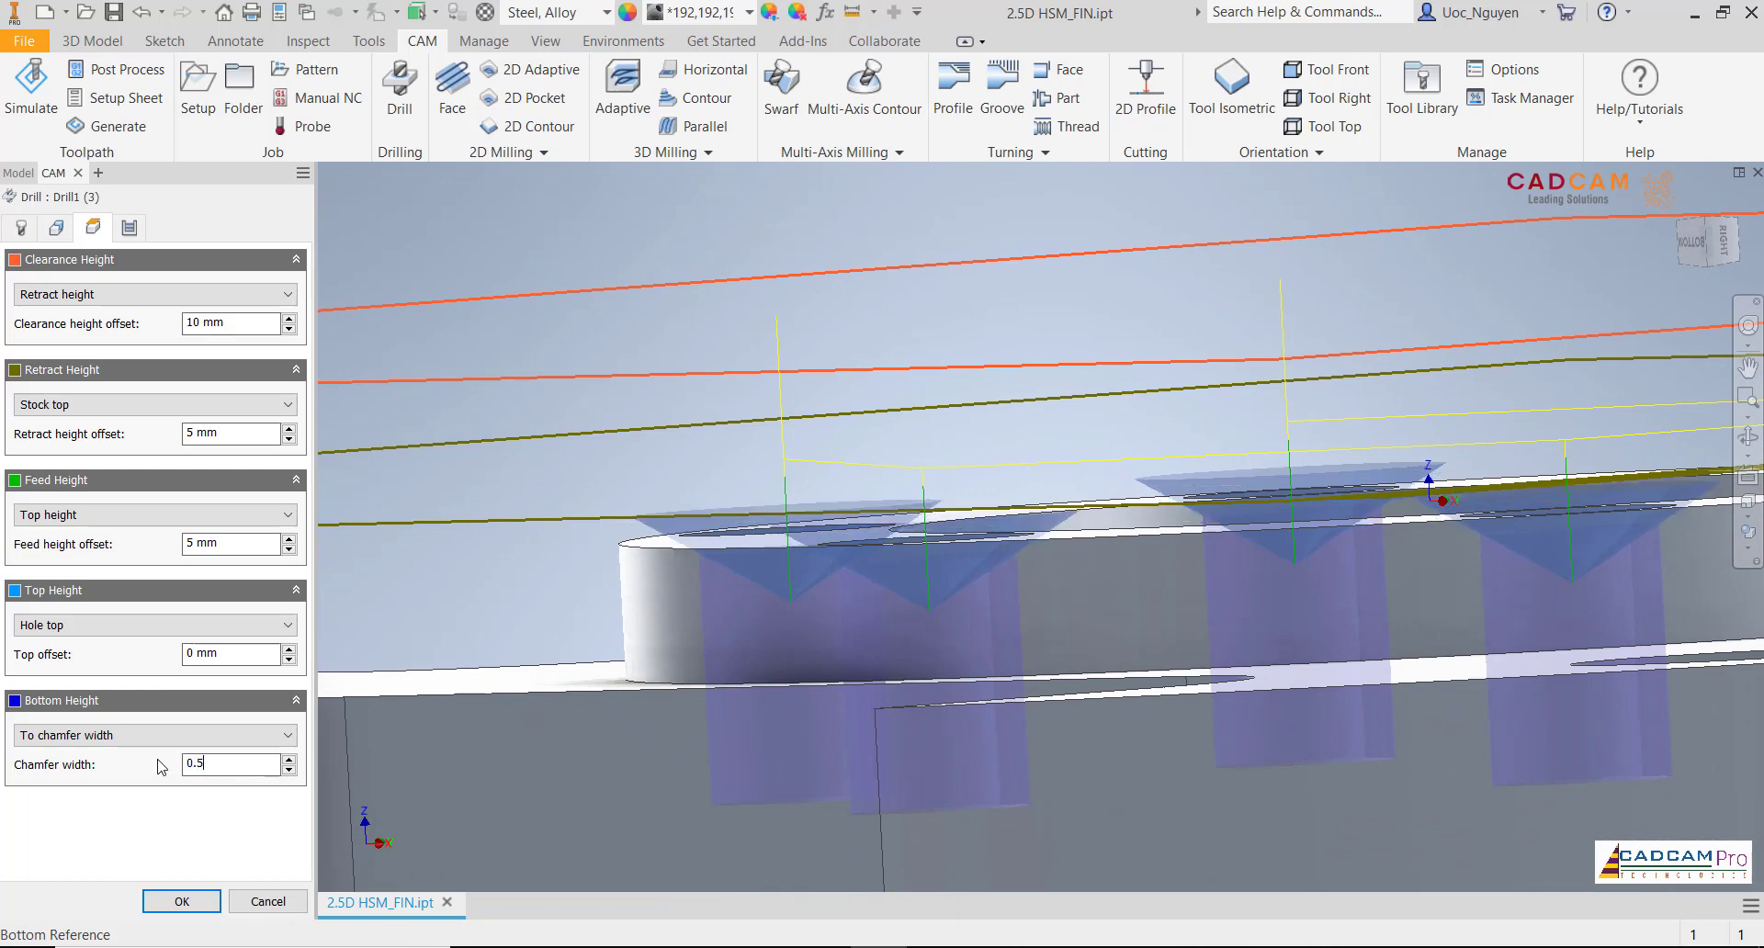
pyautogui.press('Return')
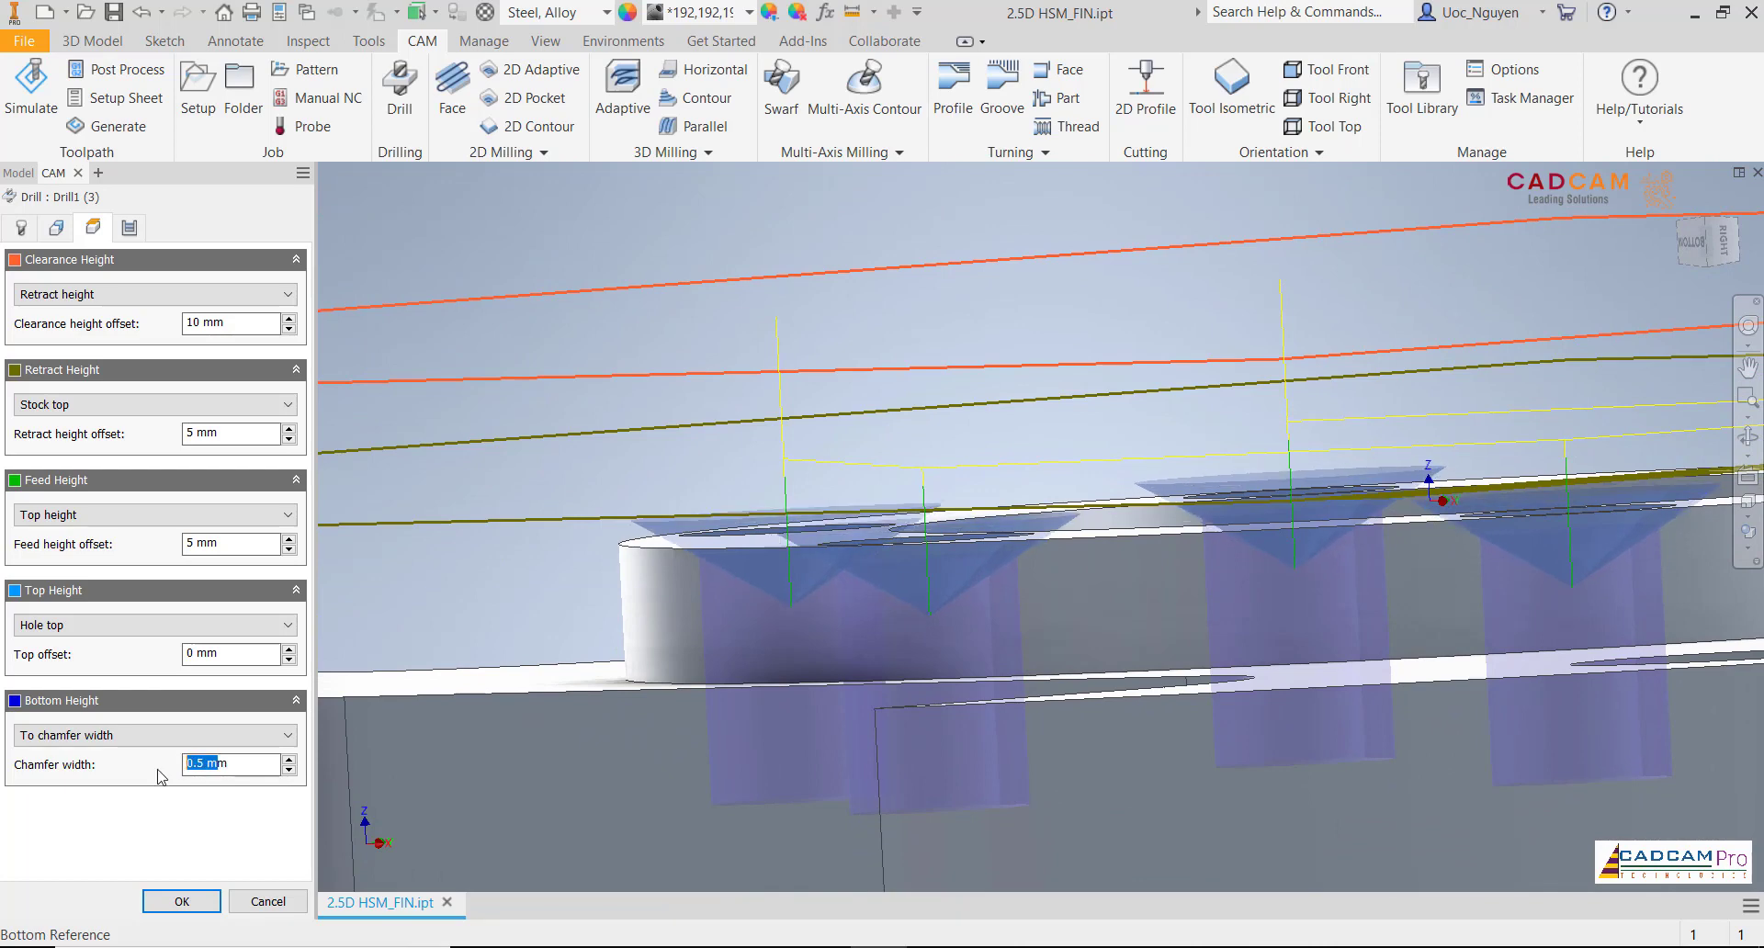
# Check the drill cones against the ring holes in the right side view and accept the operation
pyautogui.click(1724, 243)
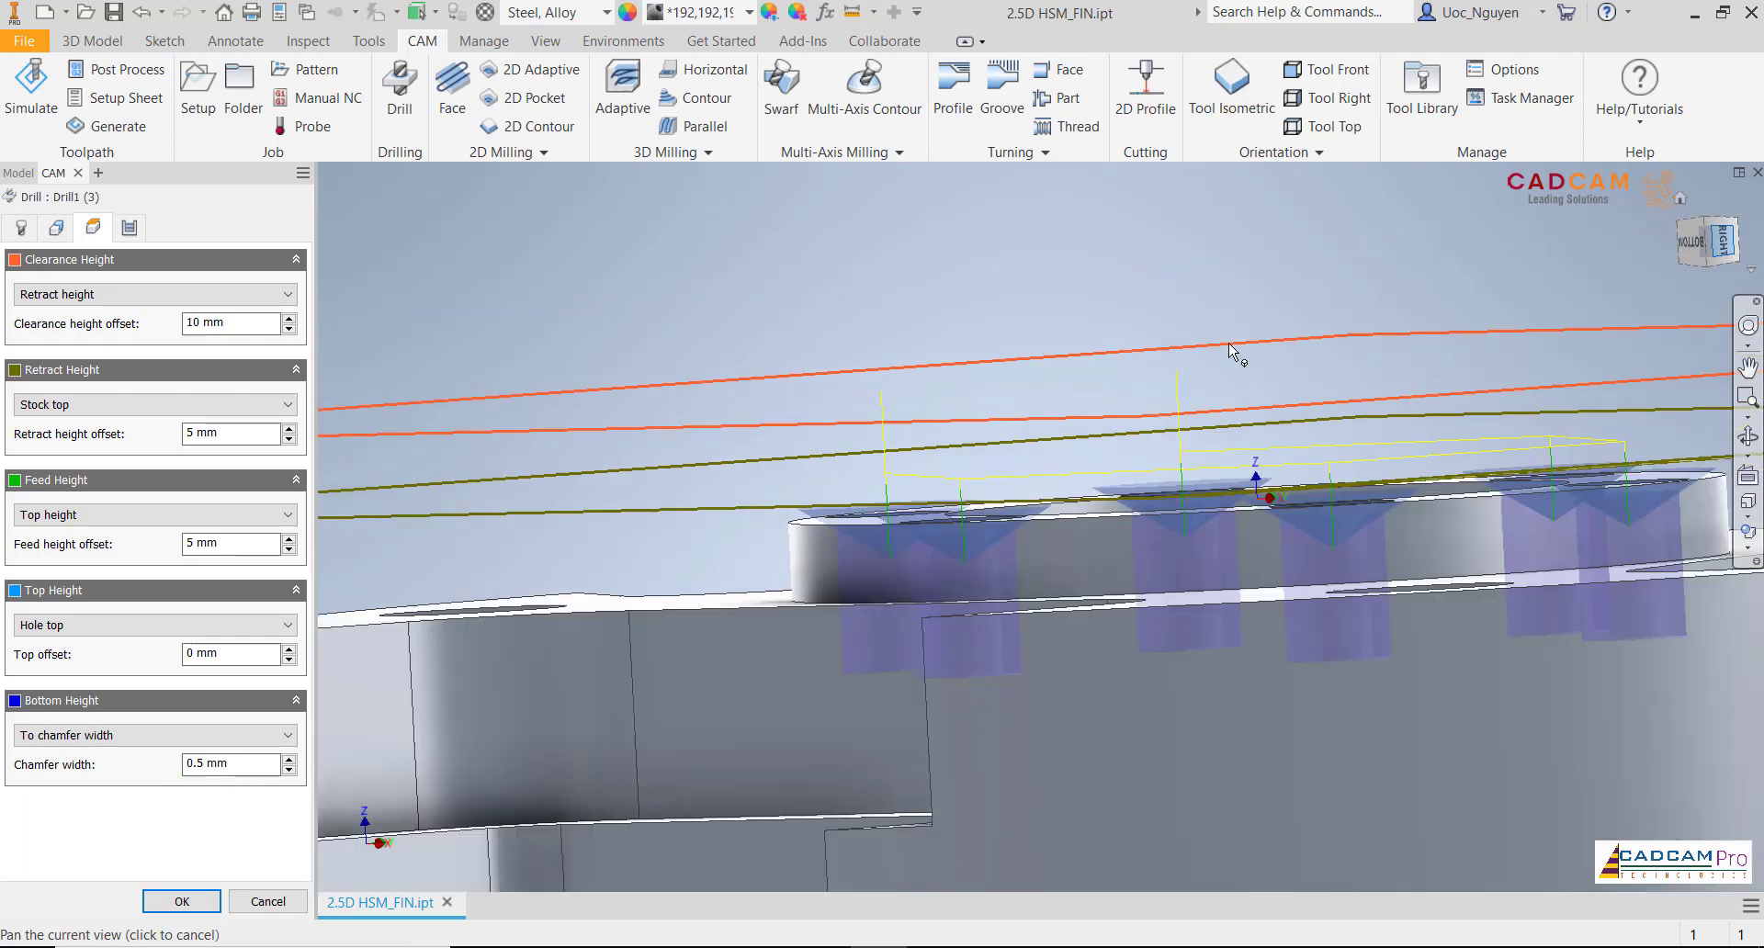
pyautogui.scroll(-10, 1047, 470)
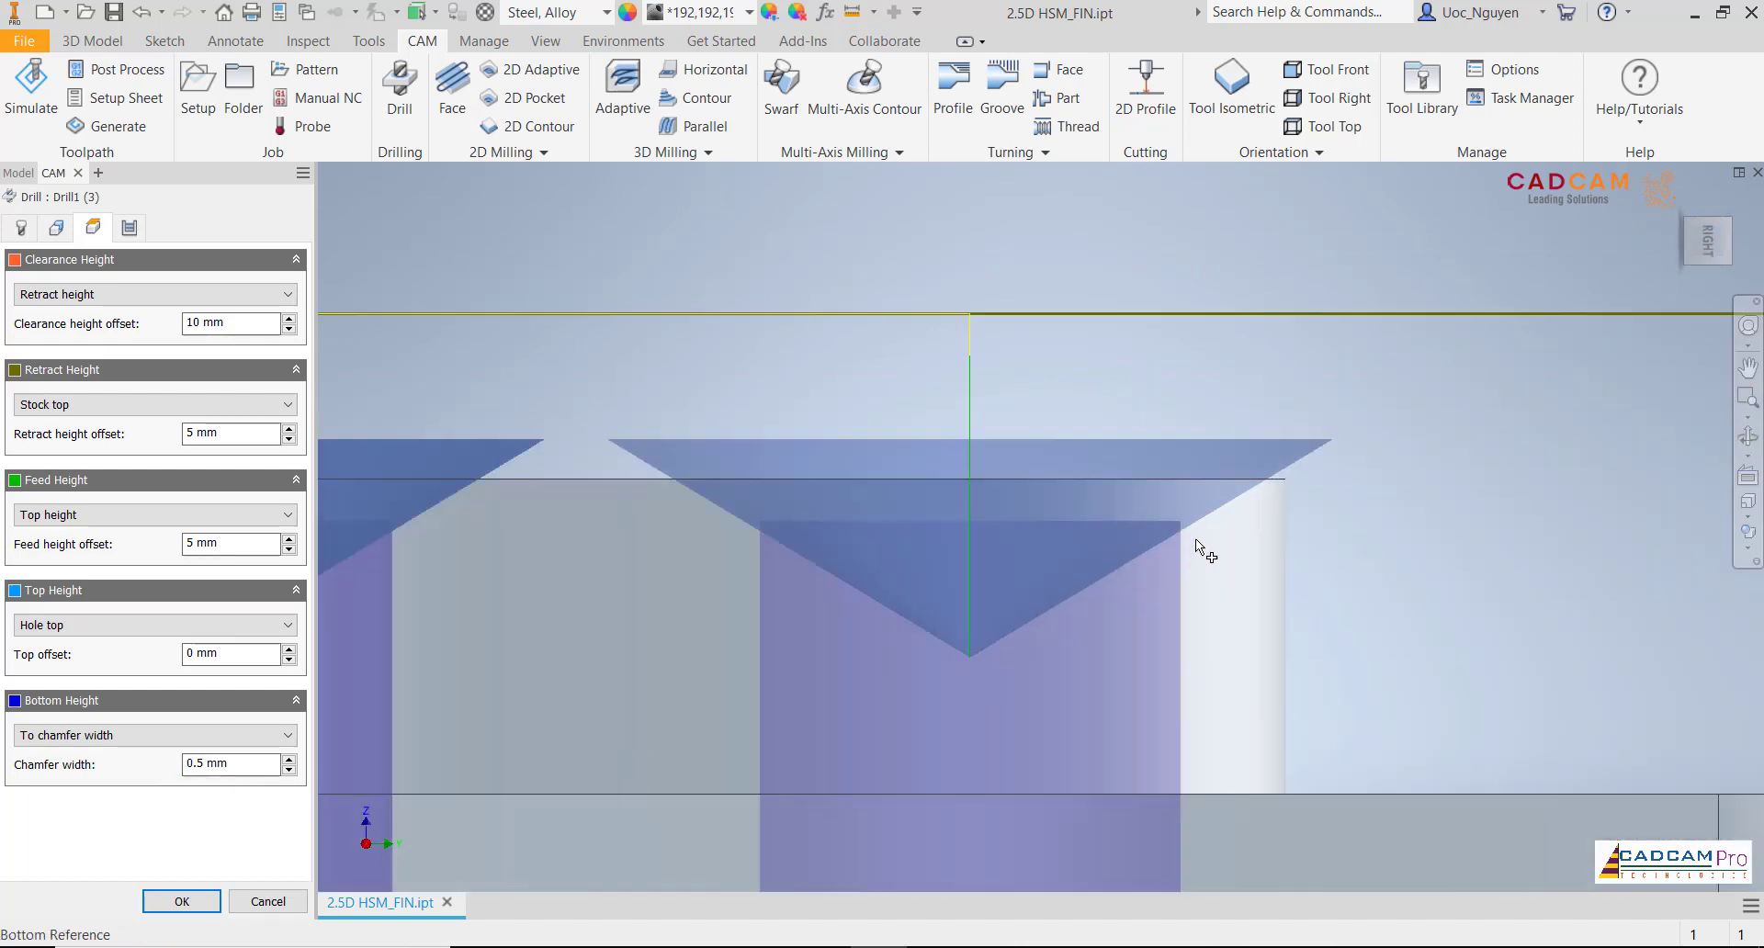
pyautogui.scroll(10, 1249, 529)
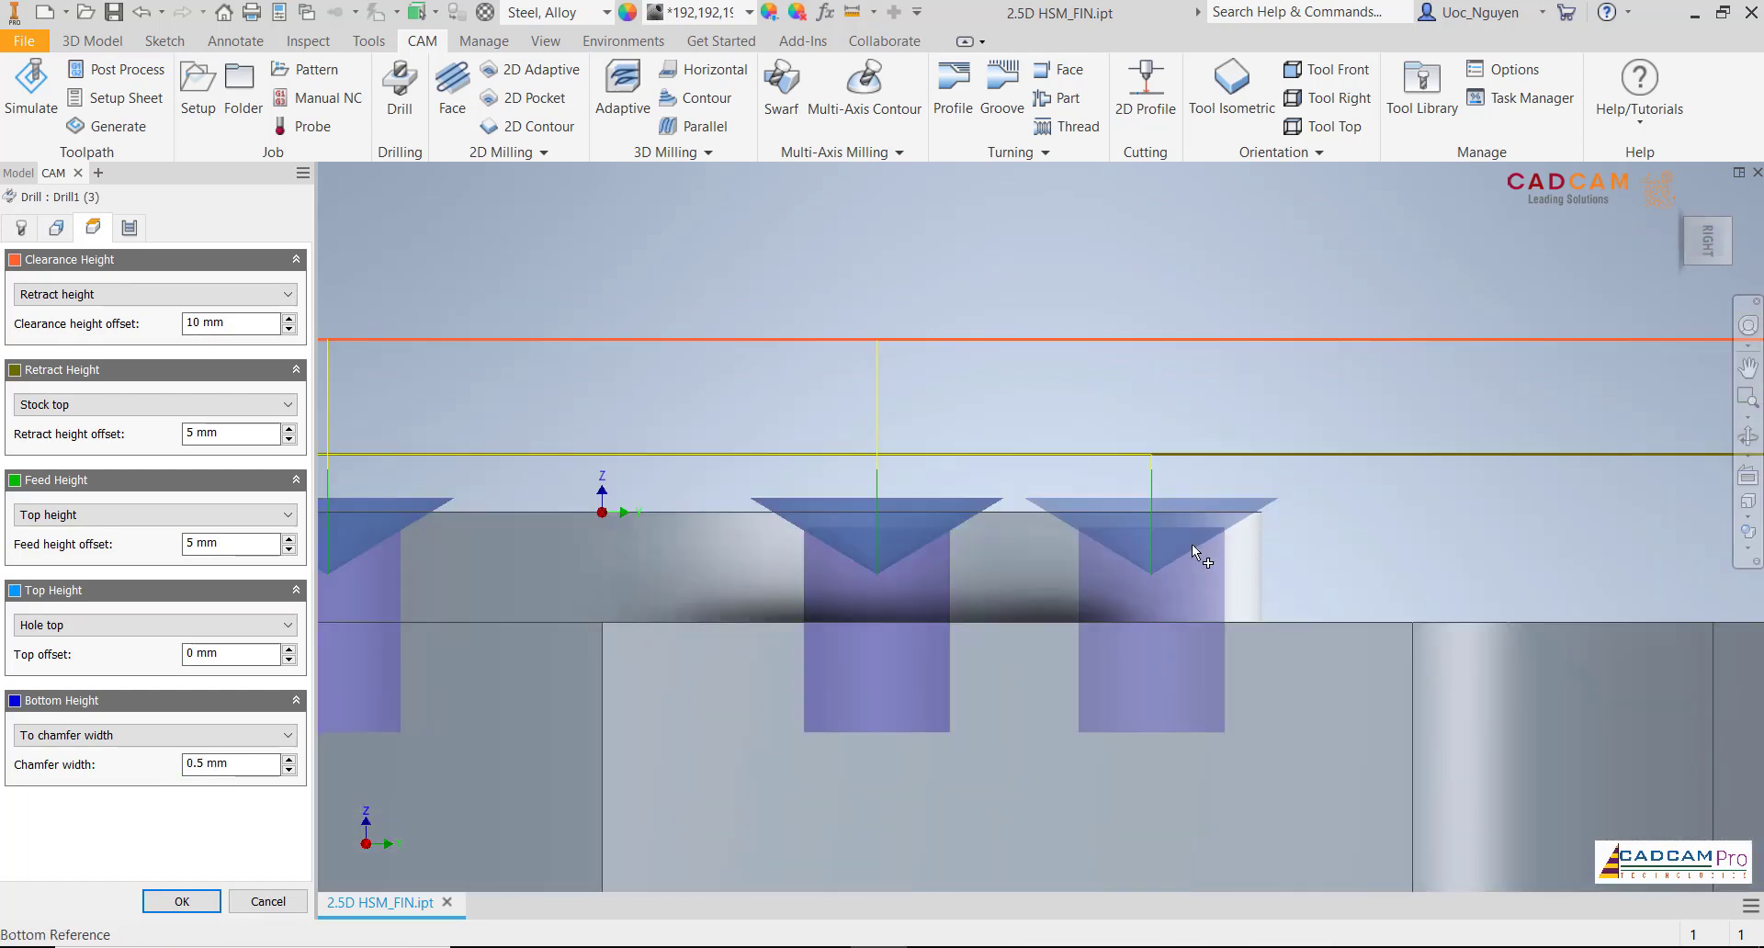
pyautogui.scroll(-5, 790, 545)
pyautogui.scroll(3, 777, 543)
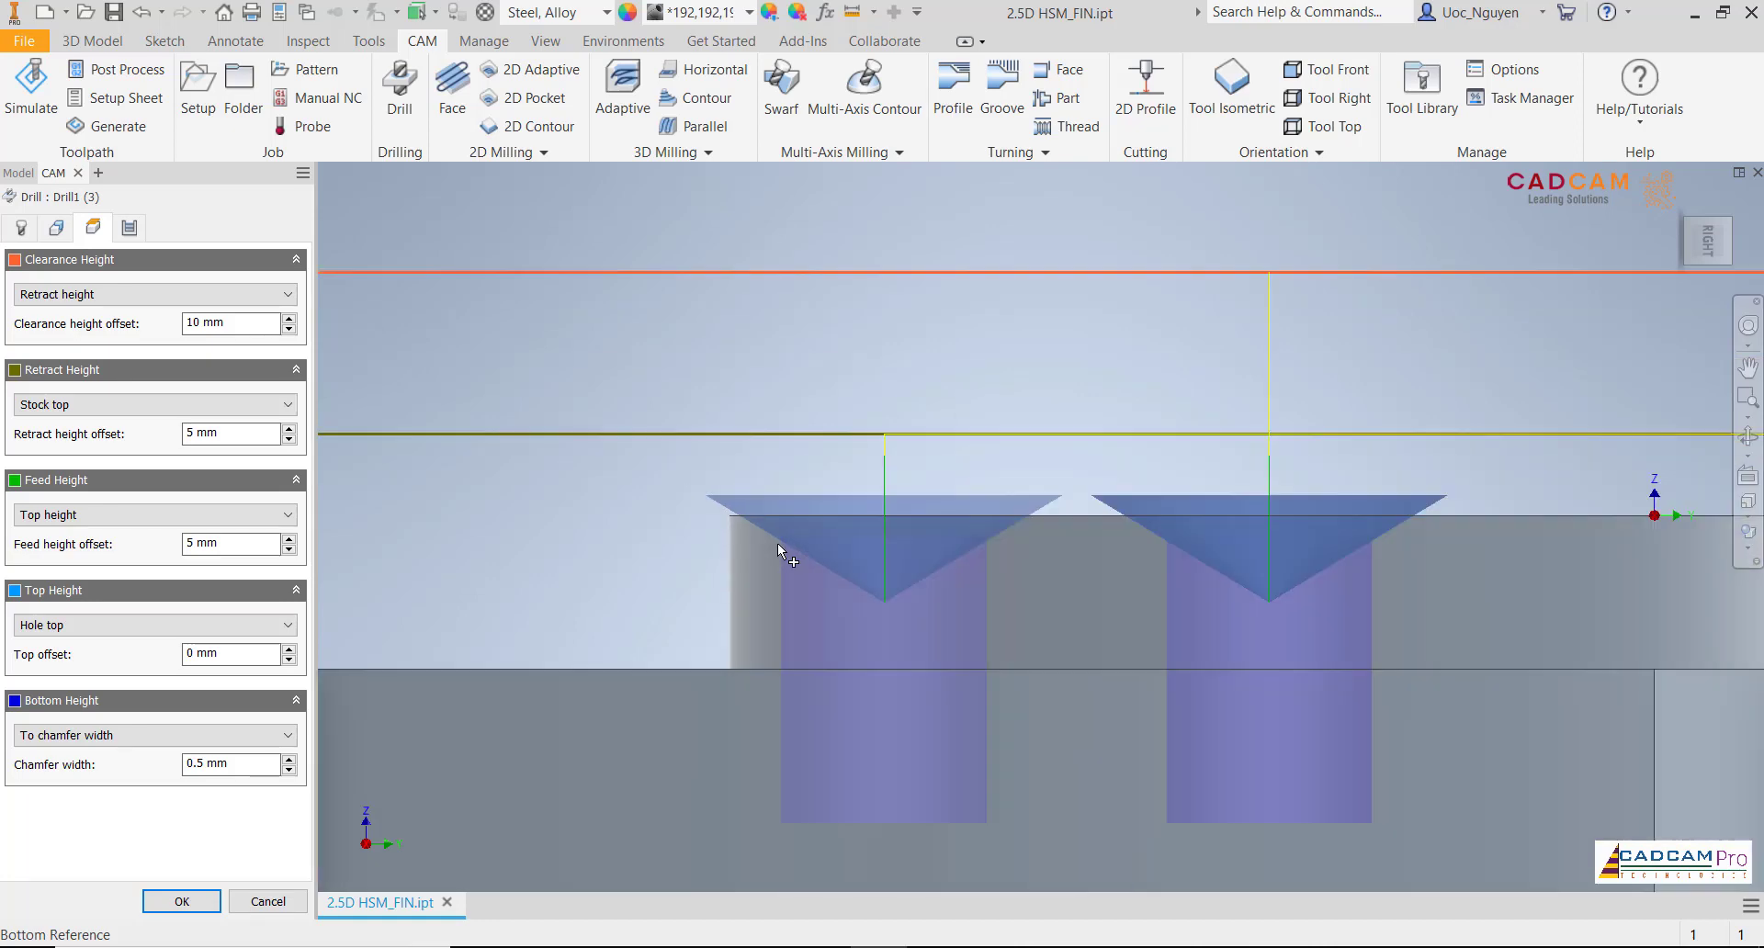
pyautogui.scroll(-4, 801, 539)
pyautogui.keyDown('shift'); pyautogui.moveTo(801, 538); pyautogui.dragTo(794, 557, button='middle'); pyautogui.keyUp('shift')
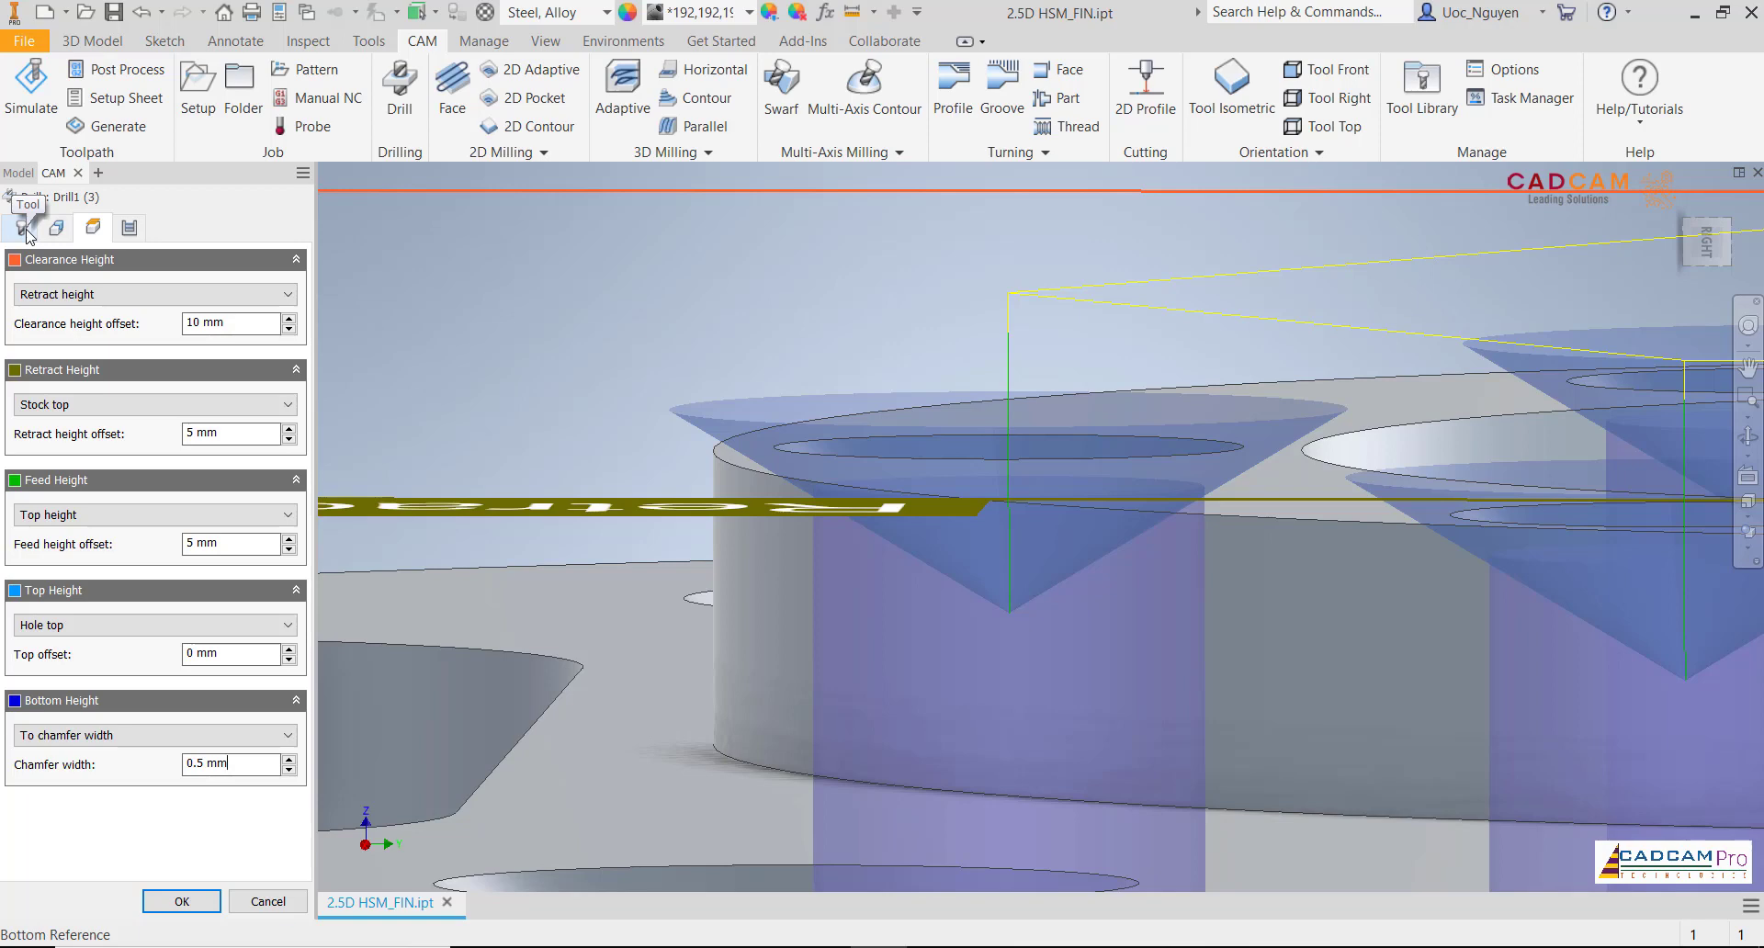
pyautogui.click(181, 902)
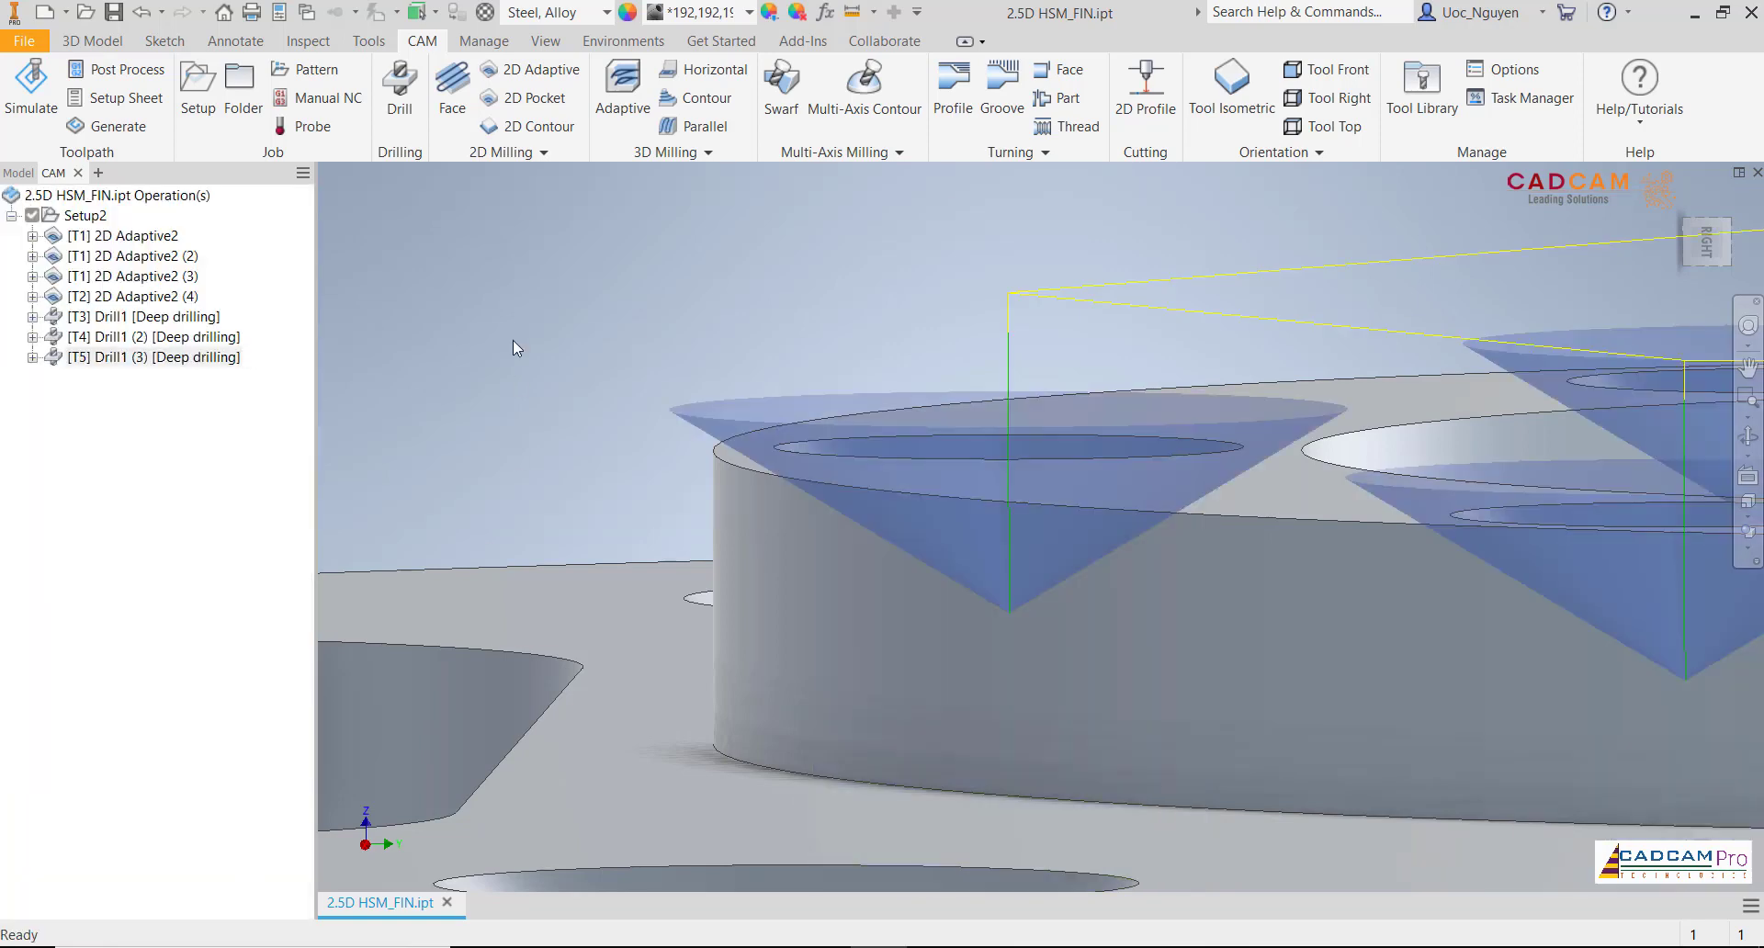
# Measure the upper edge diameter of a chamfered hole on the central ring and close the measurement
pyautogui.rightClick(520, 338)
pyautogui.click(427, 308)
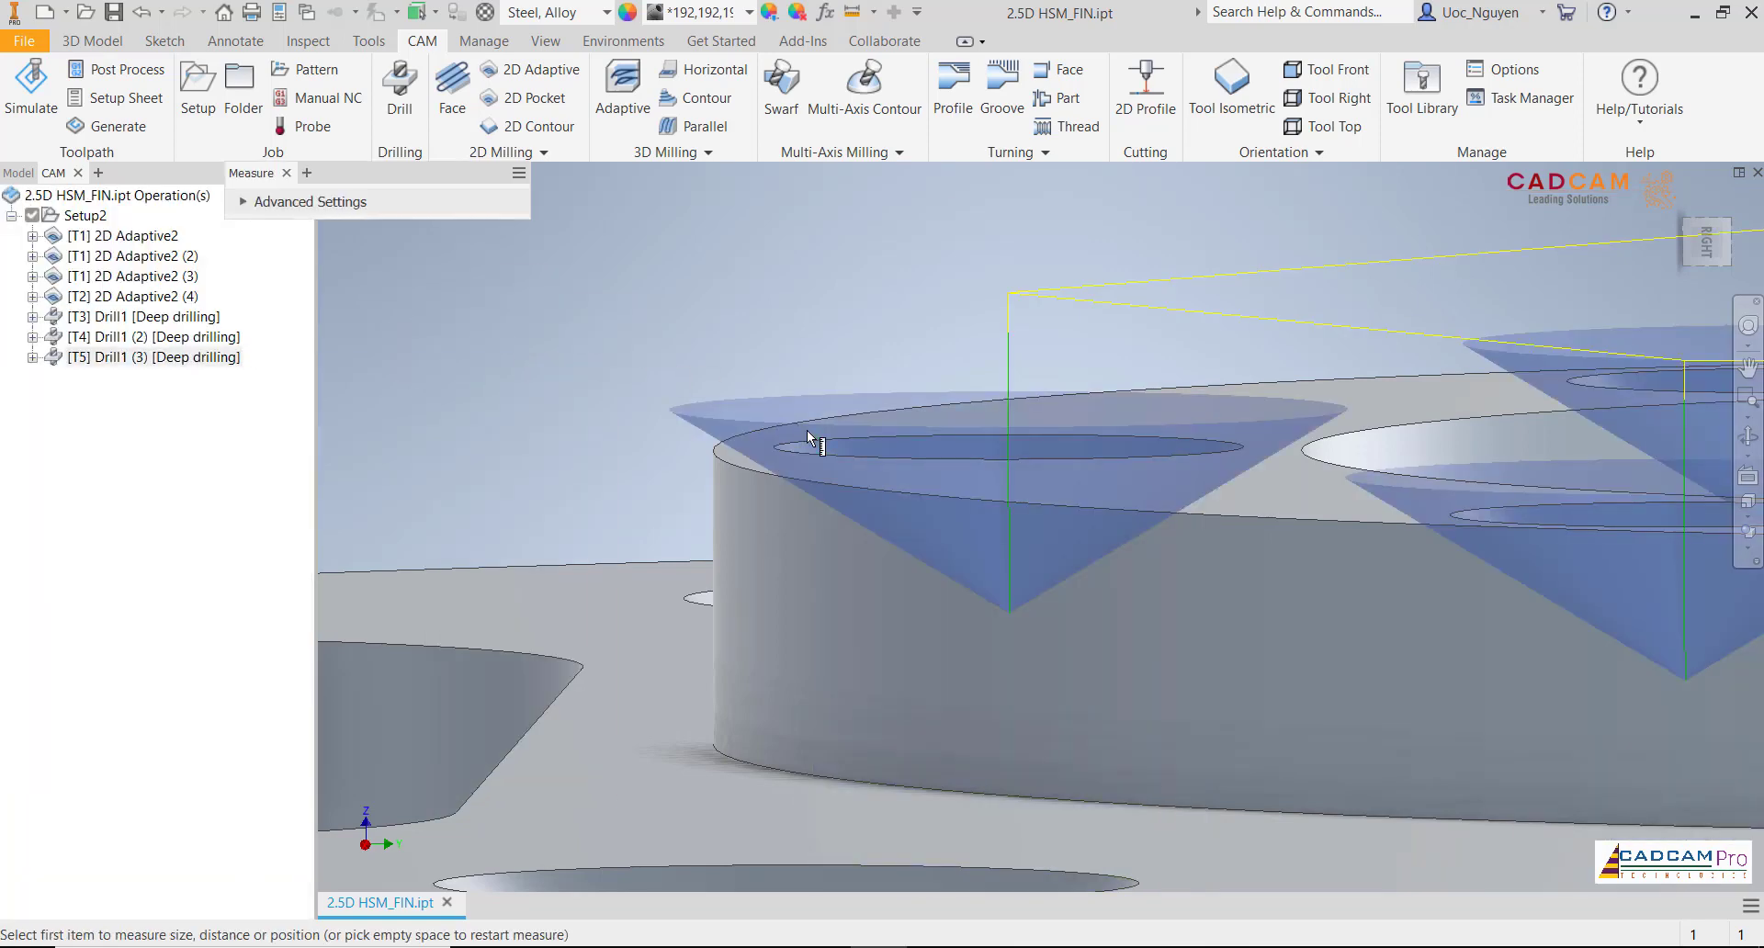
pyautogui.click(818, 440)
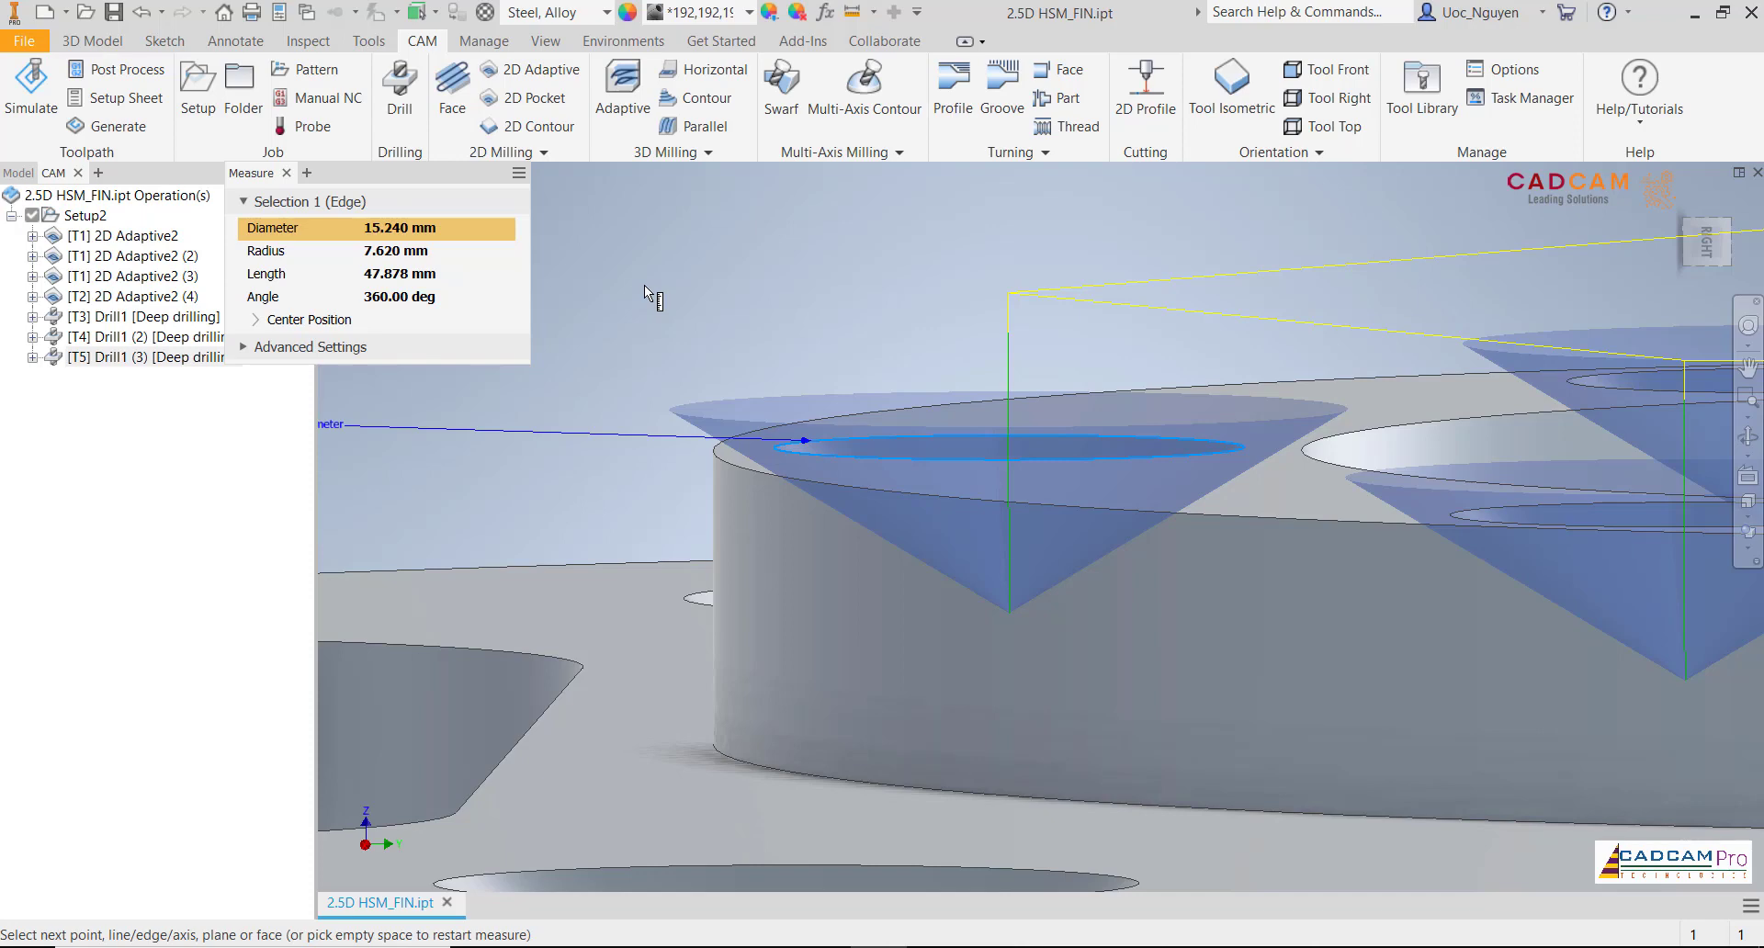
pyautogui.press('Escape')
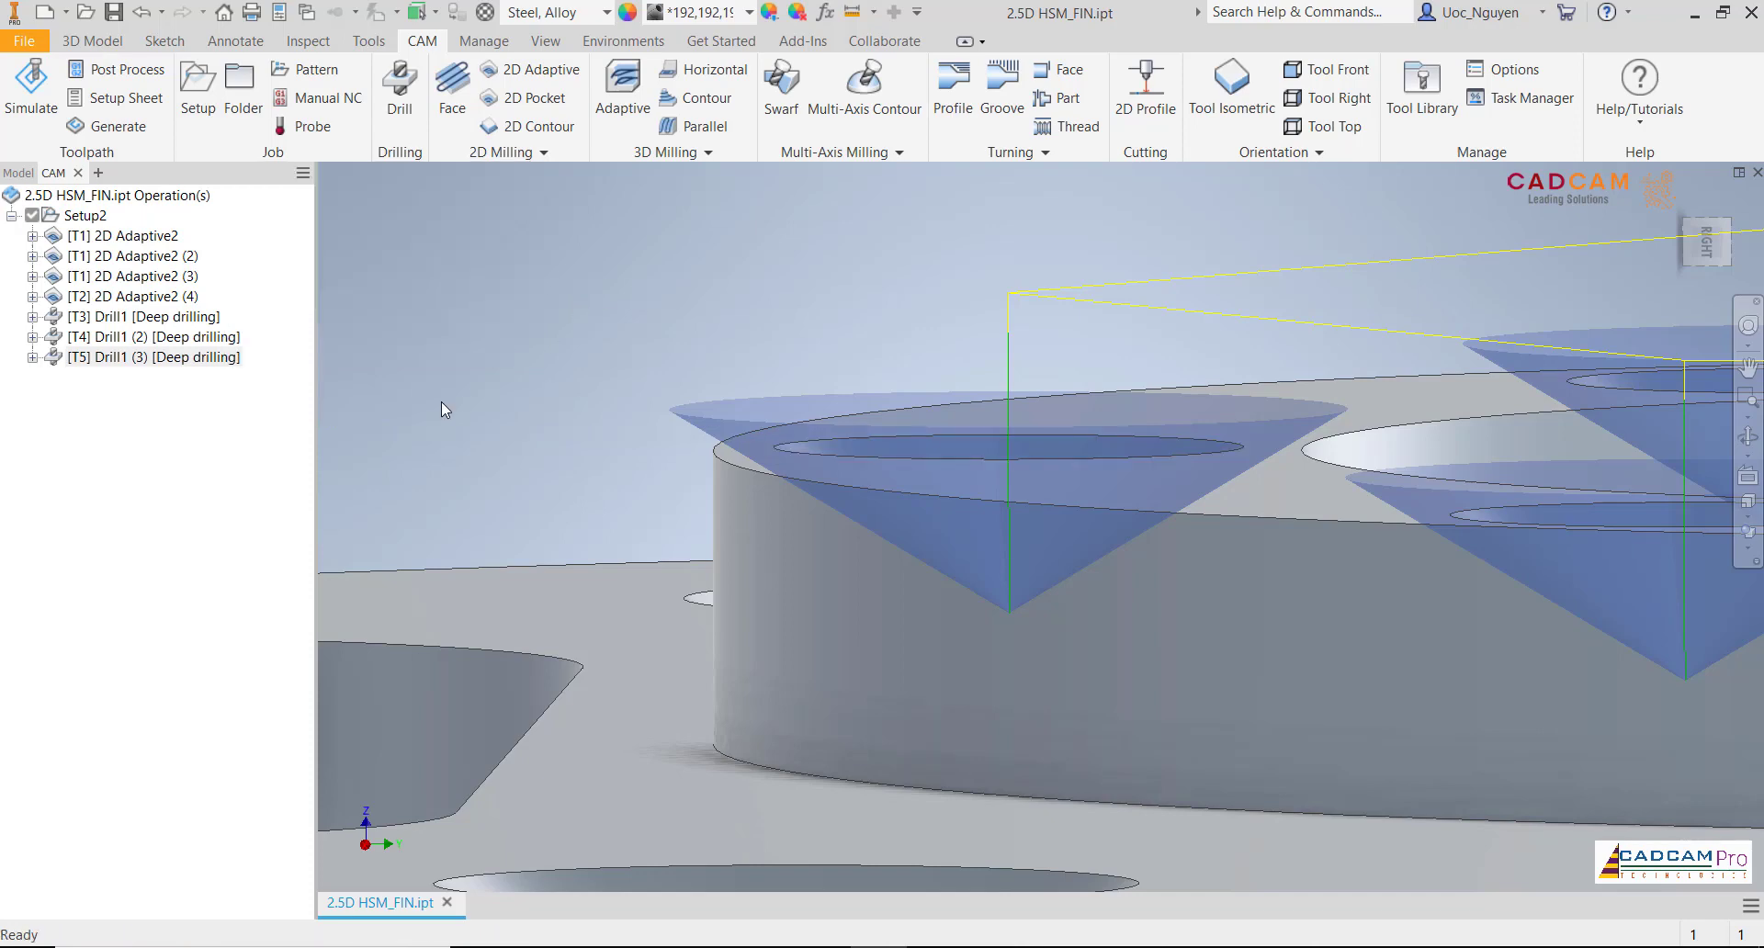
# Set the third drilling operation's bottom height to a chamfer diameter of 15.24 mm and accept the operation
pyautogui.rightClick(211, 358)
pyautogui.click(241, 369)
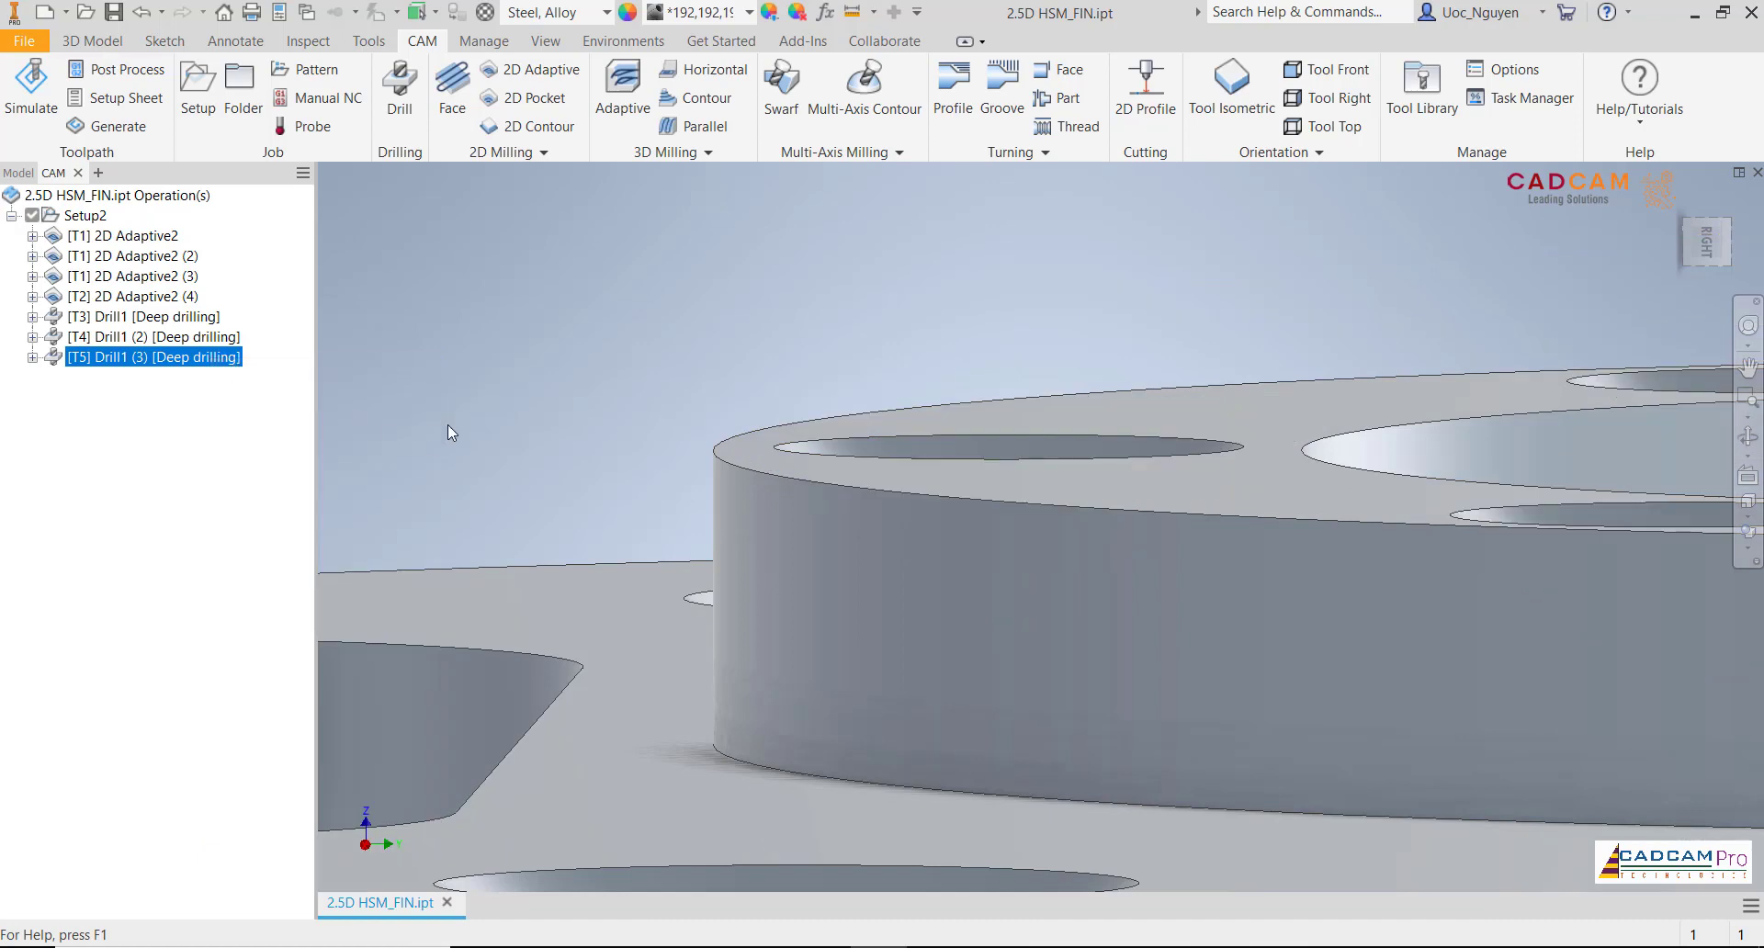
pyautogui.click(127, 233)
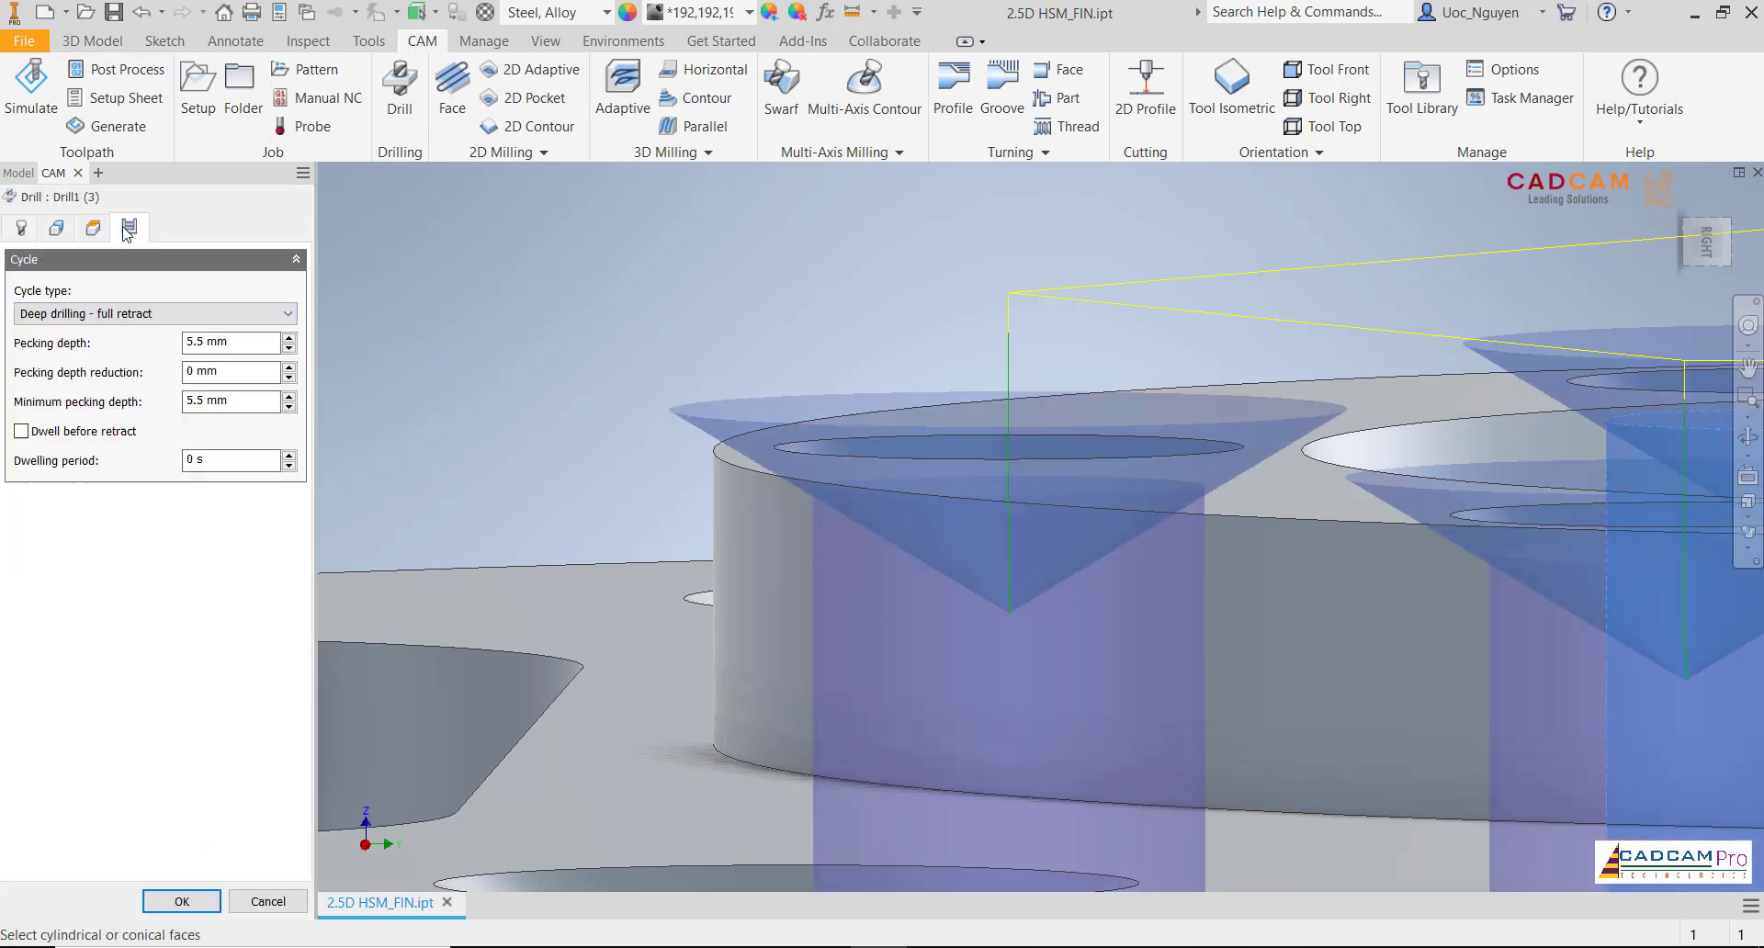
pyautogui.click(92, 230)
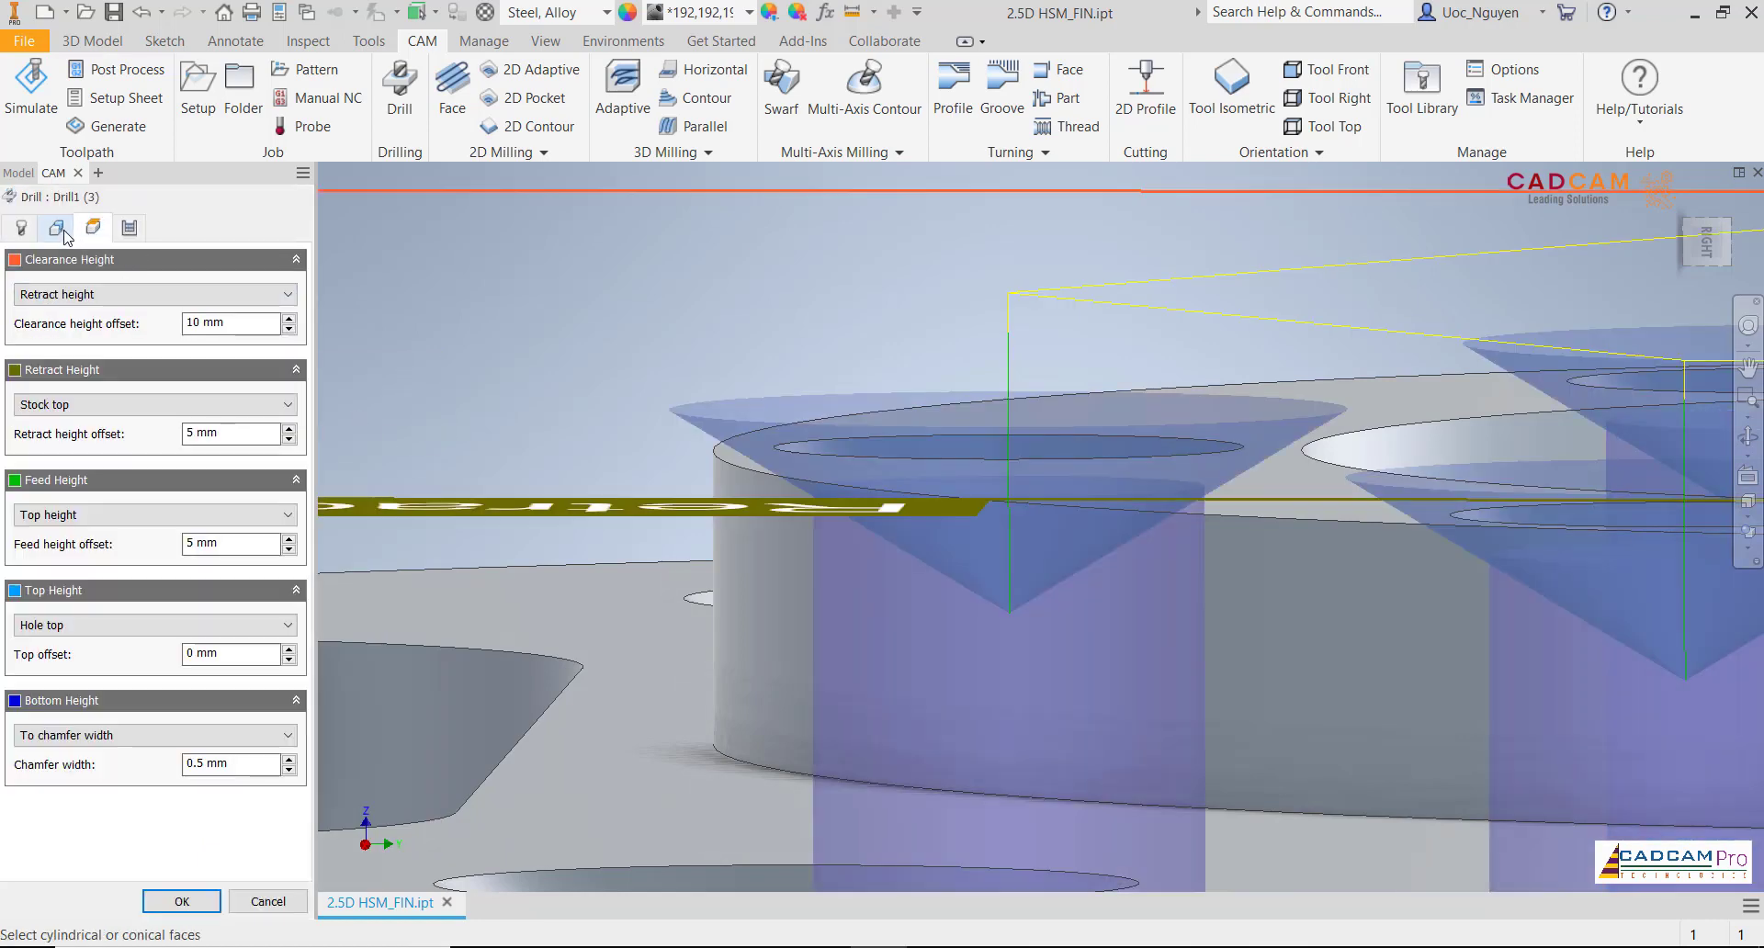
pyautogui.click(225, 738)
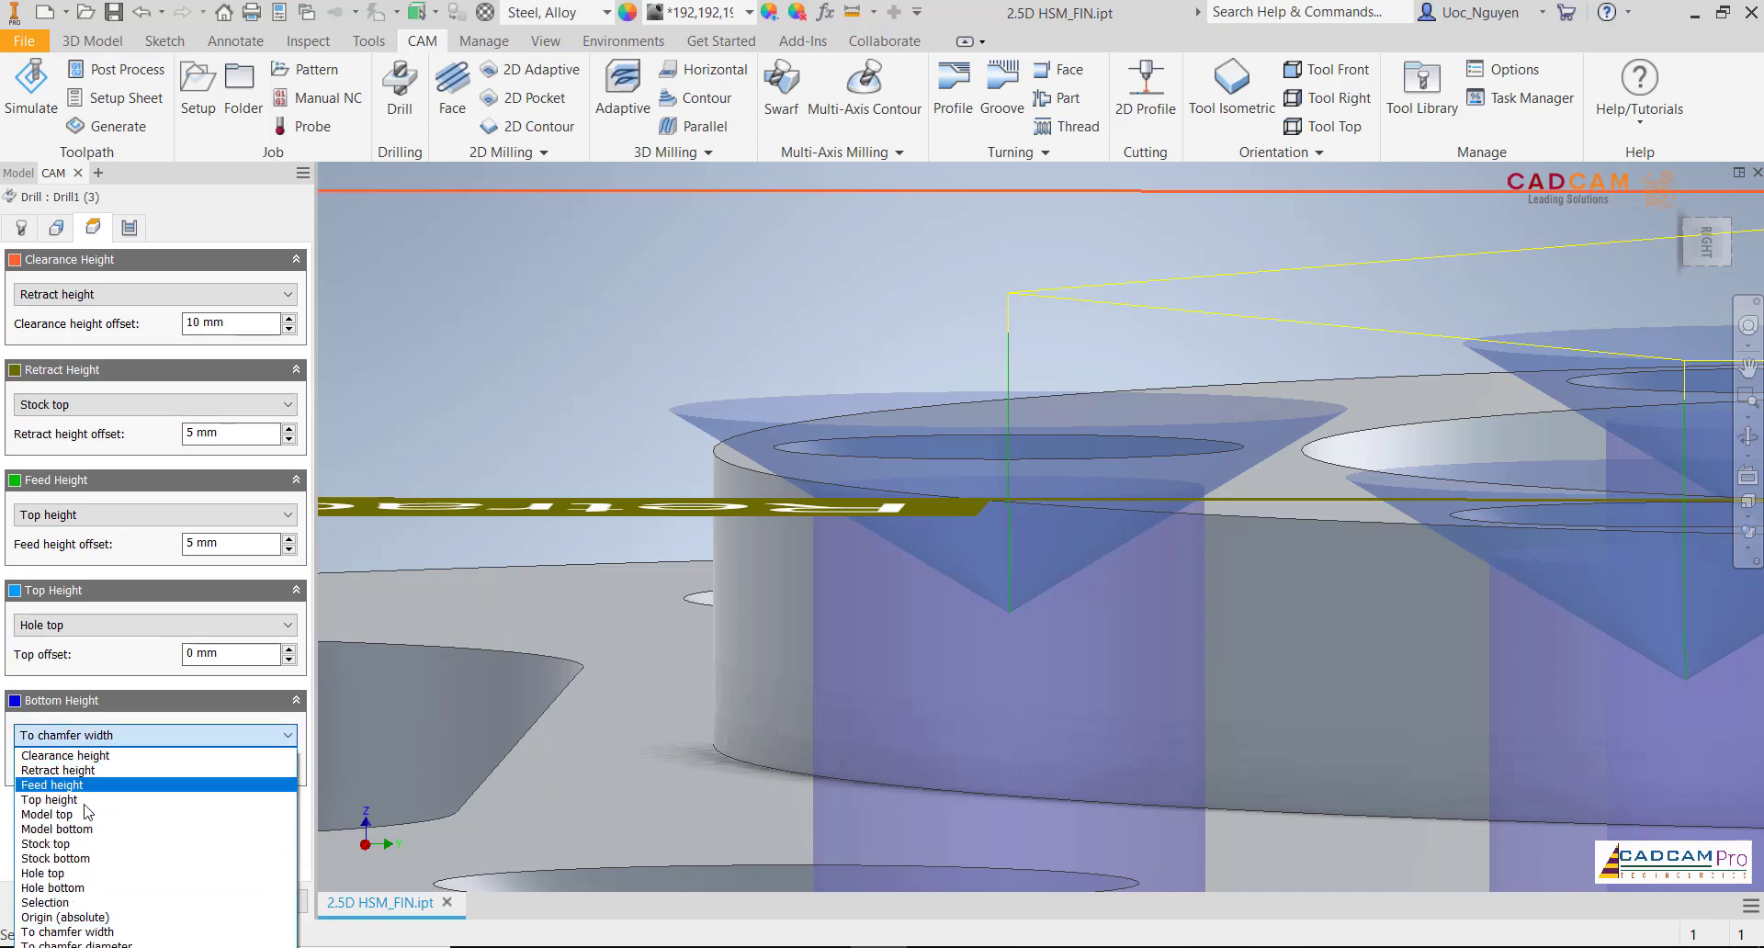
pyautogui.click(82, 943)
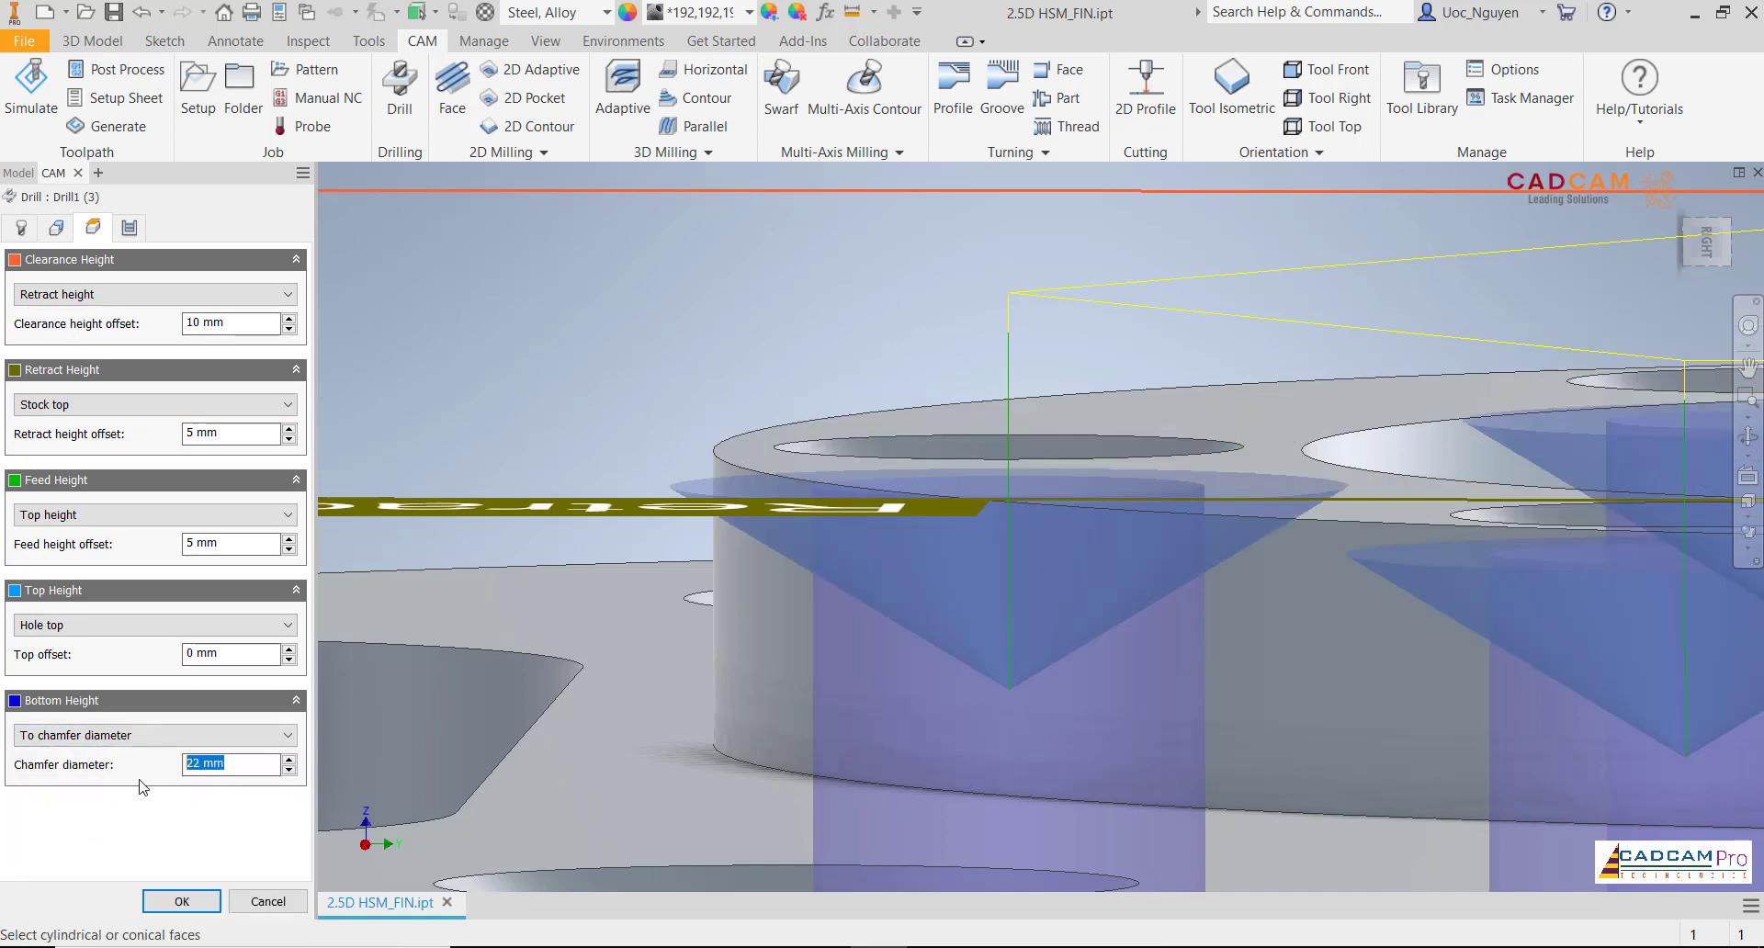
pyautogui.write('15.240')
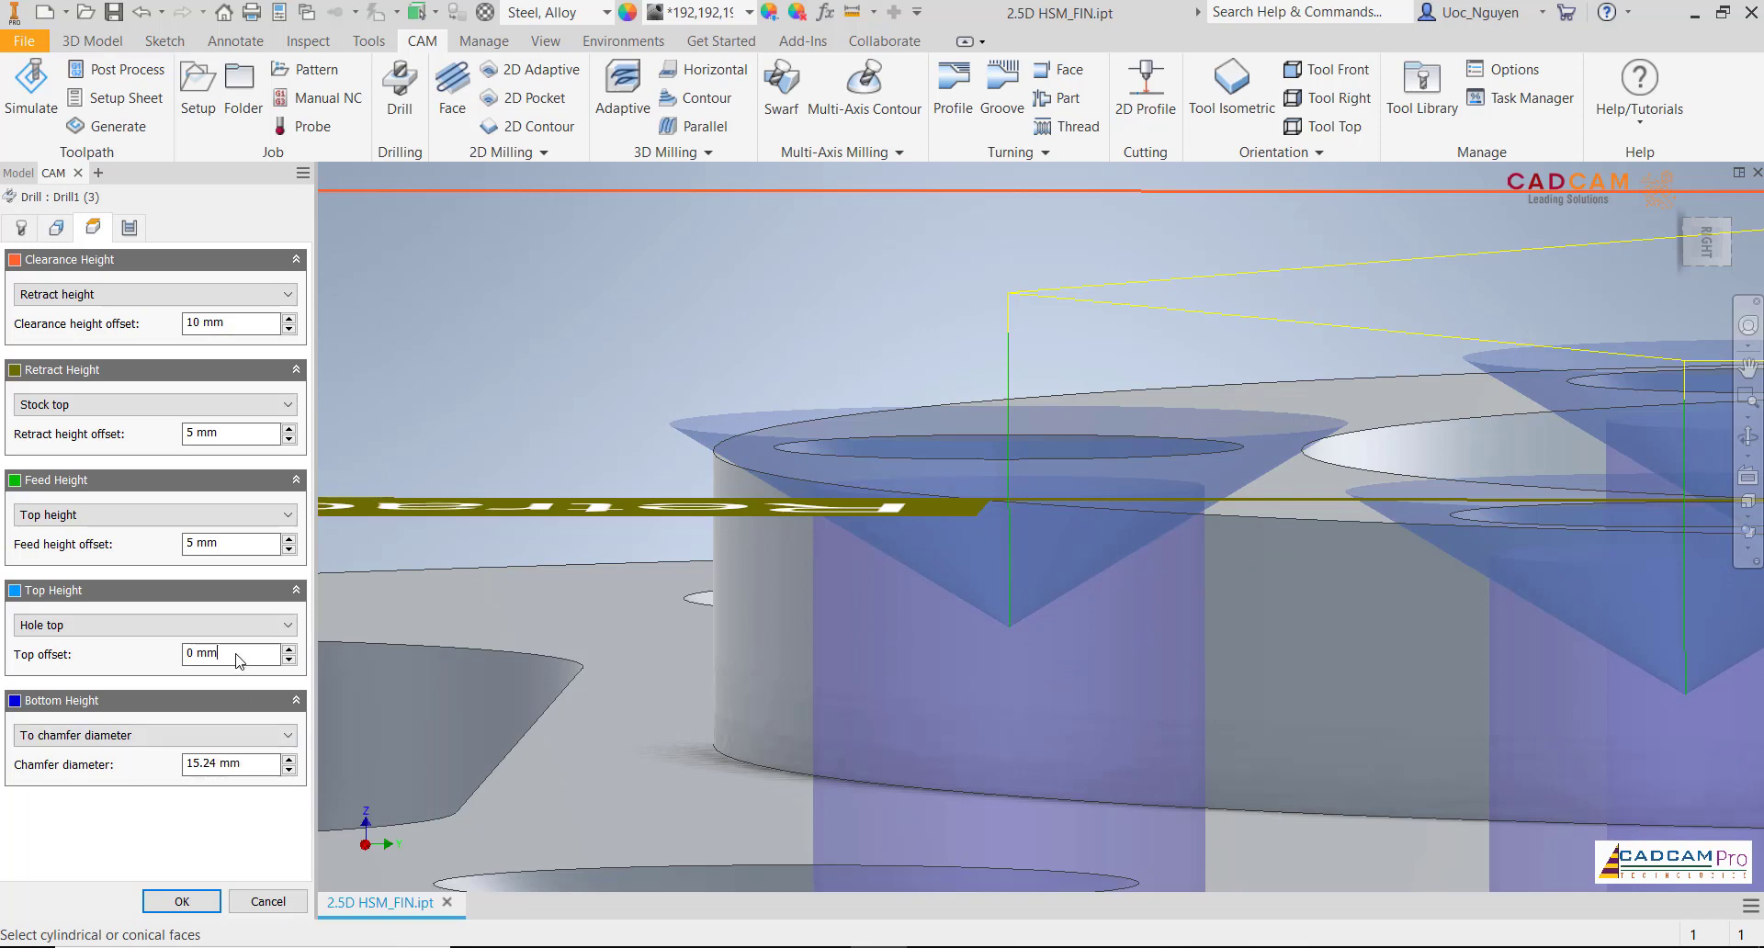
pyautogui.keyDown('shift'); pyautogui.moveTo(601, 428); pyautogui.dragTo(603, 446, button='middle'); pyautogui.keyUp('shift')
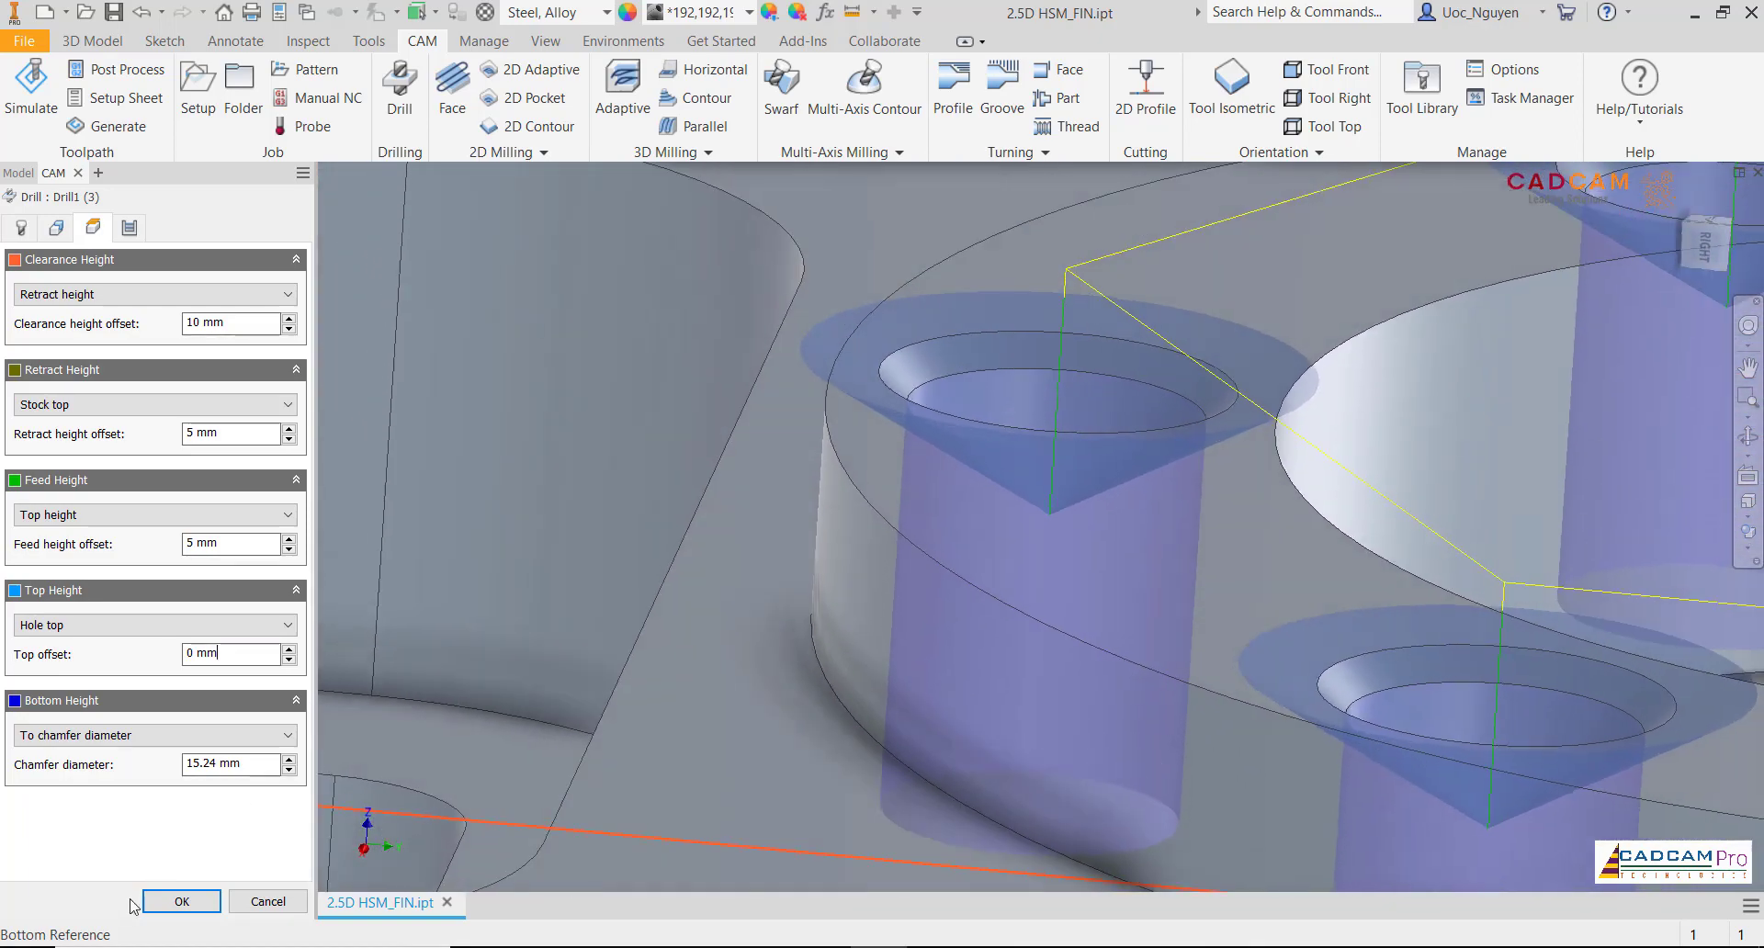
pyautogui.click(181, 902)
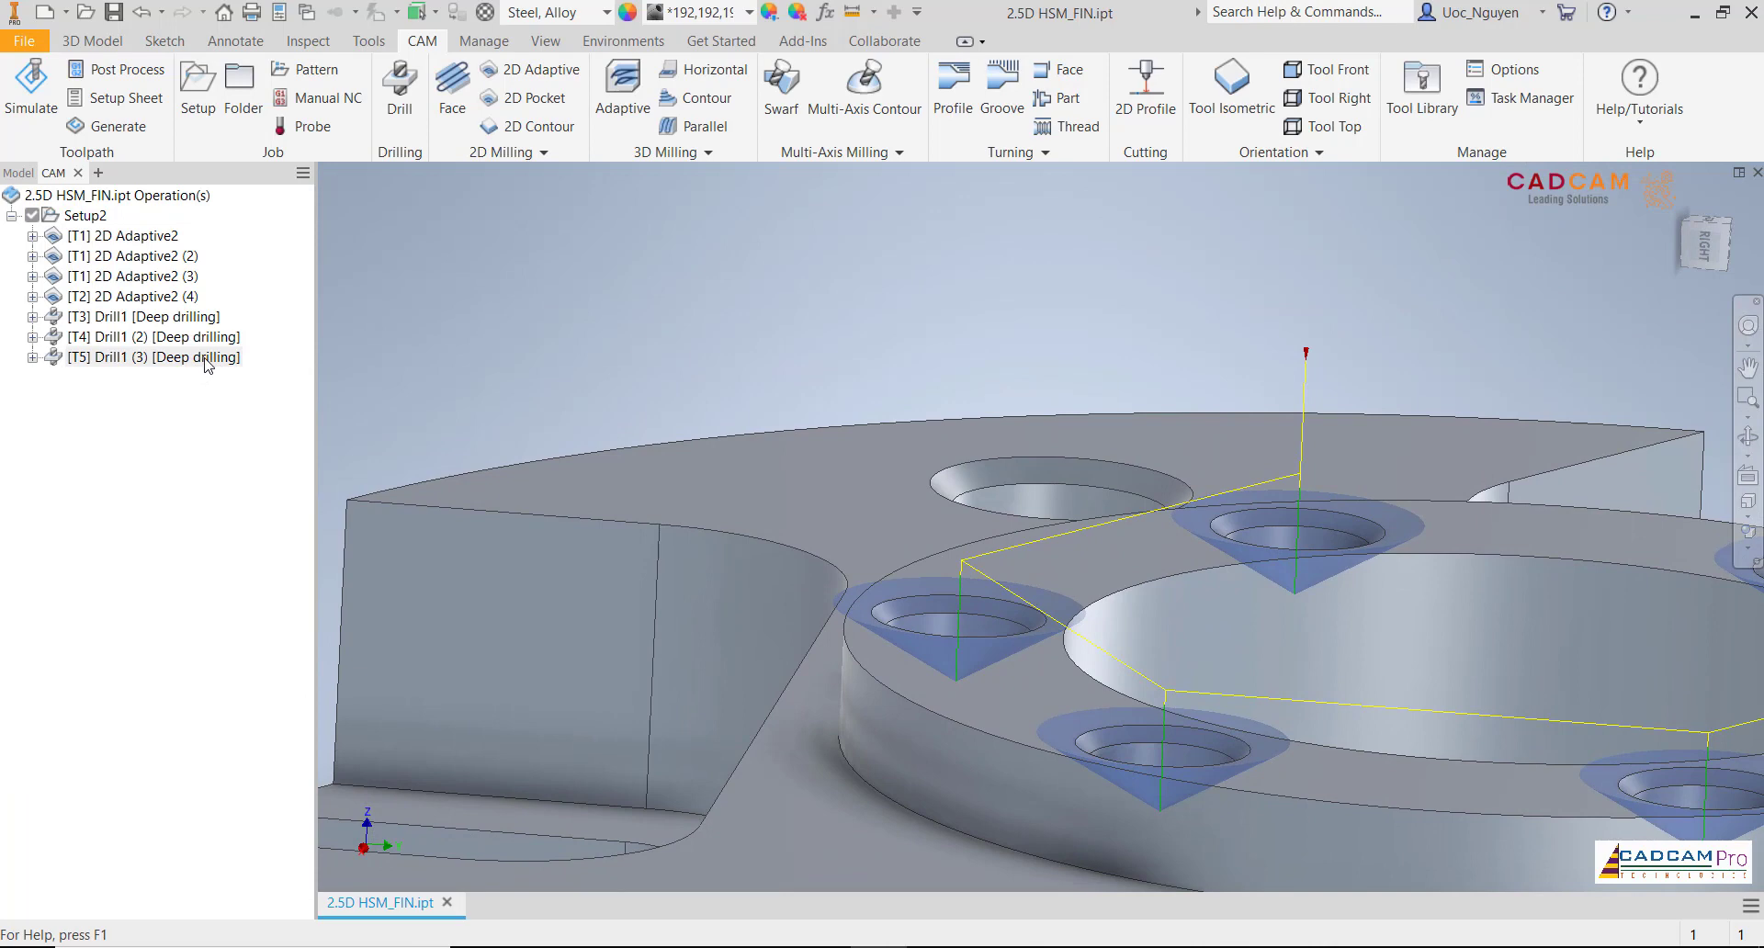
# Simulate the third drilling operation with the stock hidden, examine the drill at a ring hole, and close the simulation
pyautogui.rightClick(205, 360)
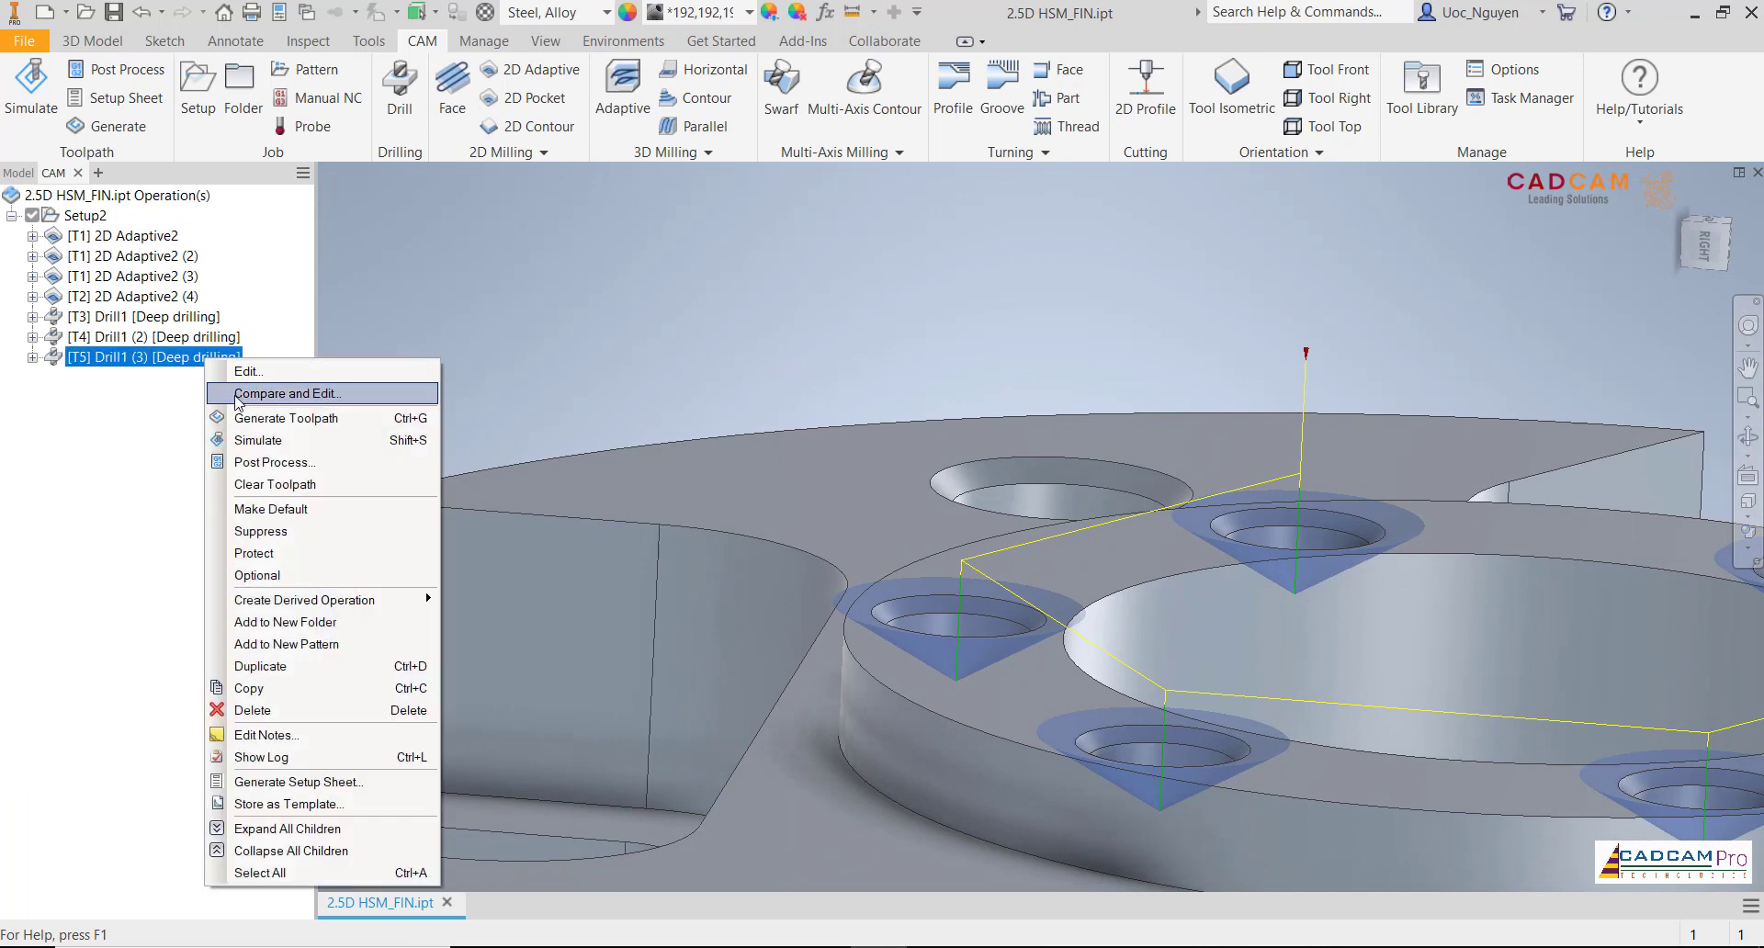
pyautogui.click(253, 441)
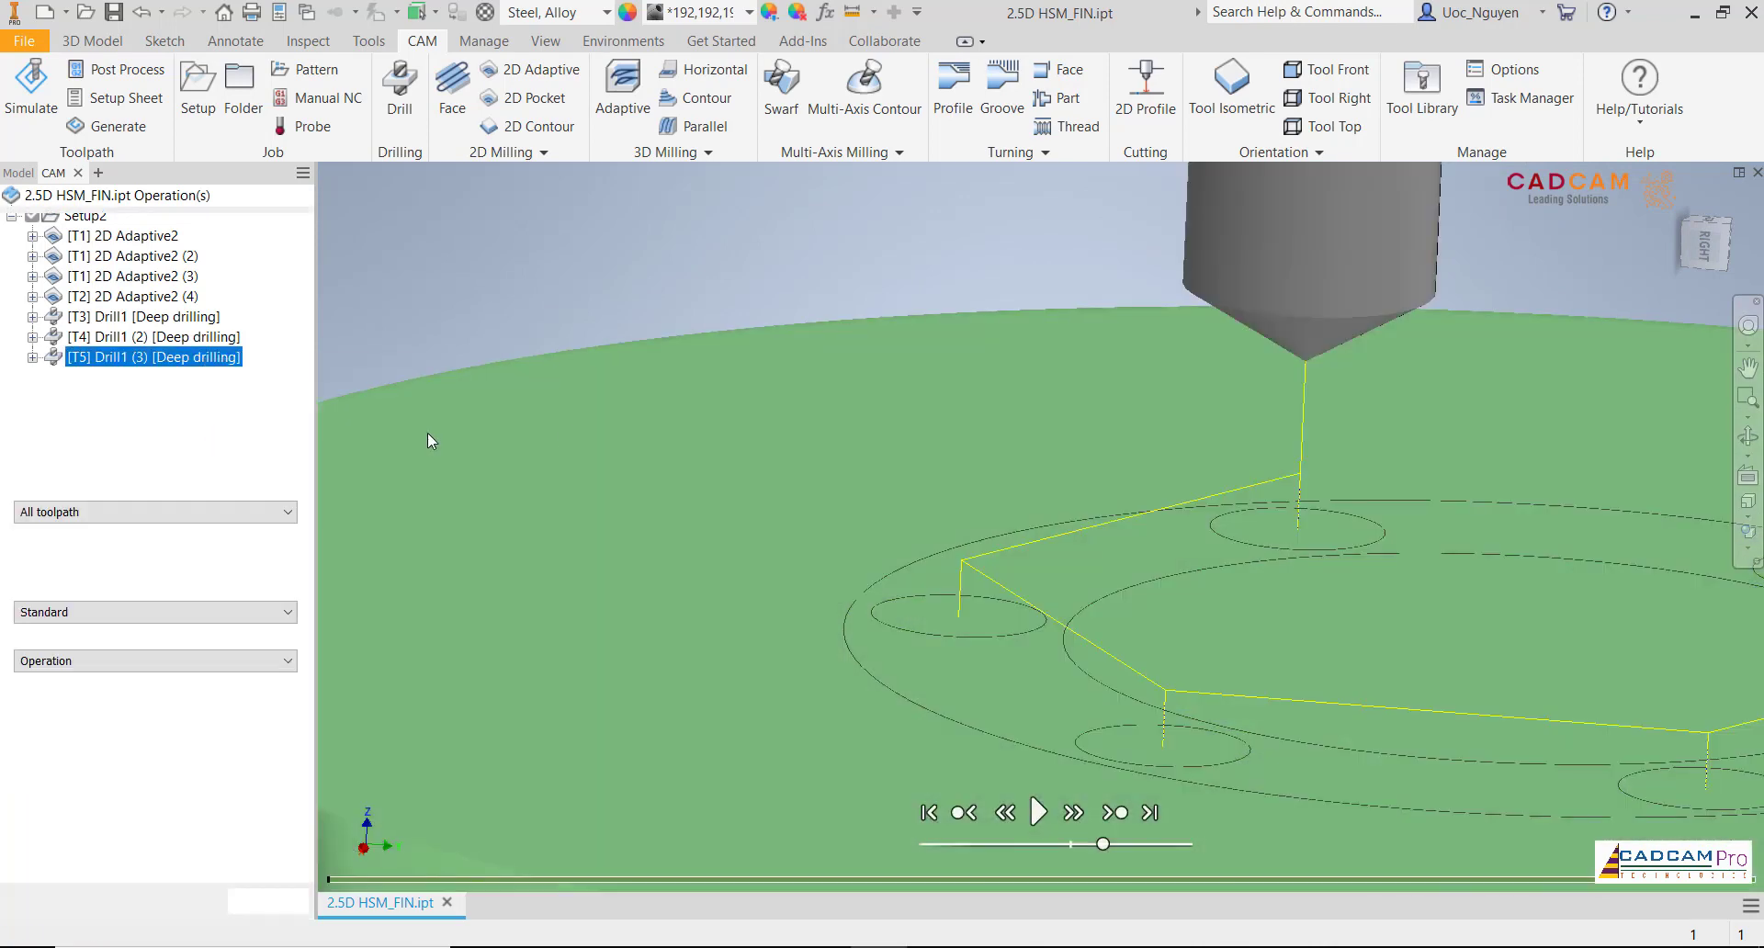
pyautogui.click(16, 558)
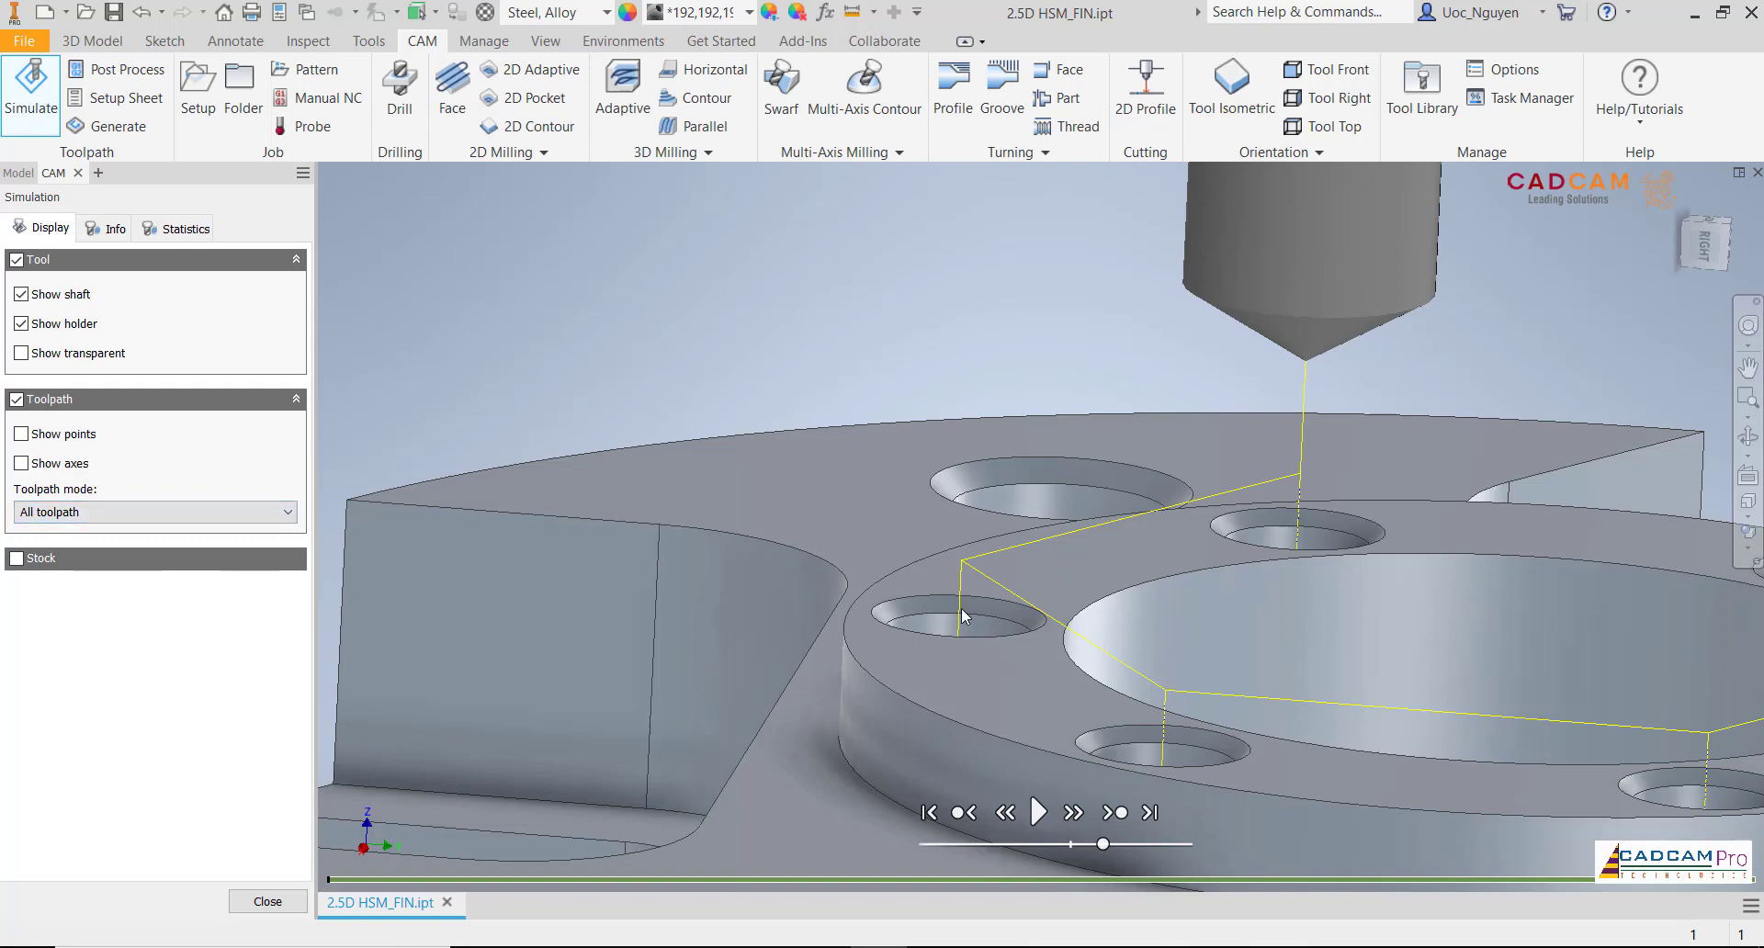
pyautogui.keyDown('shift'); pyautogui.moveTo(962, 617); pyautogui.dragTo(889, 682, button='middle'); pyautogui.keyUp('shift')
pyautogui.click(877, 660)
pyautogui.moveTo(933, 575)
pyautogui.keyDown('shift'); pyautogui.mouseDown(button='middle')
pyautogui.moveTo(923, 496)
pyautogui.moveTo(879, 426)
pyautogui.moveTo(1032, 438)
pyautogui.moveTo(1060, 492)
pyautogui.mouseUp(button='middle'); pyautogui.keyUp('shift')
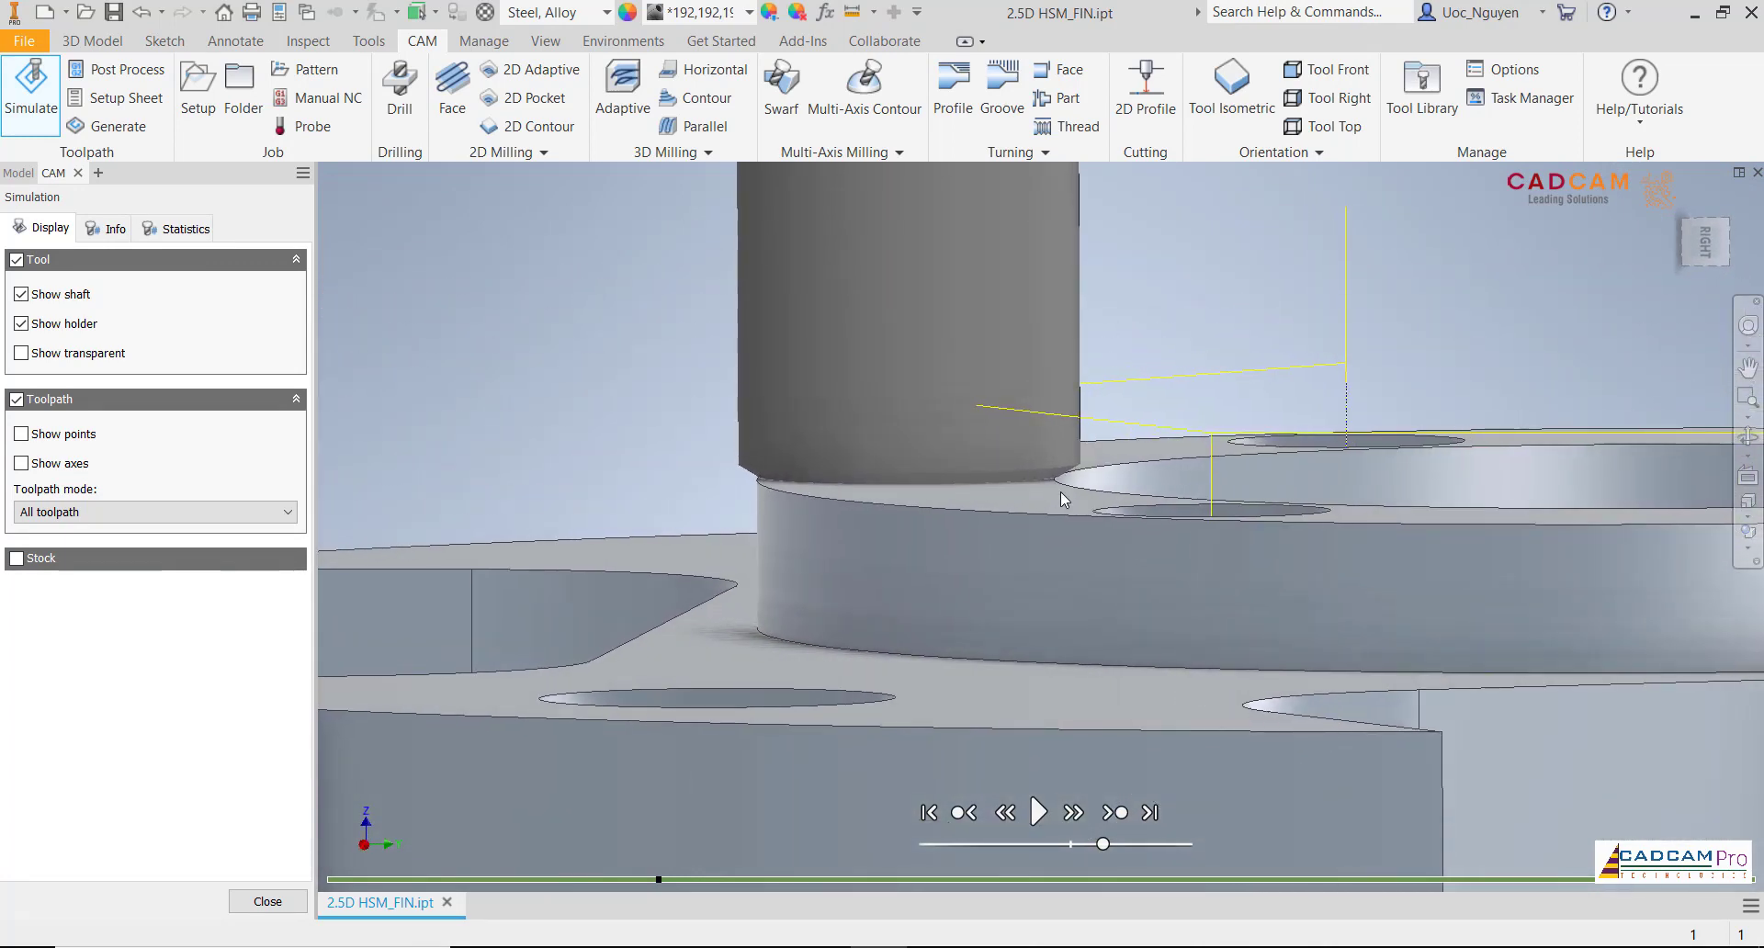
pyautogui.click(268, 901)
# Replace the third drilling operation's tool with the #4 Ø19 mm drill
pyautogui.rightClick(209, 361)
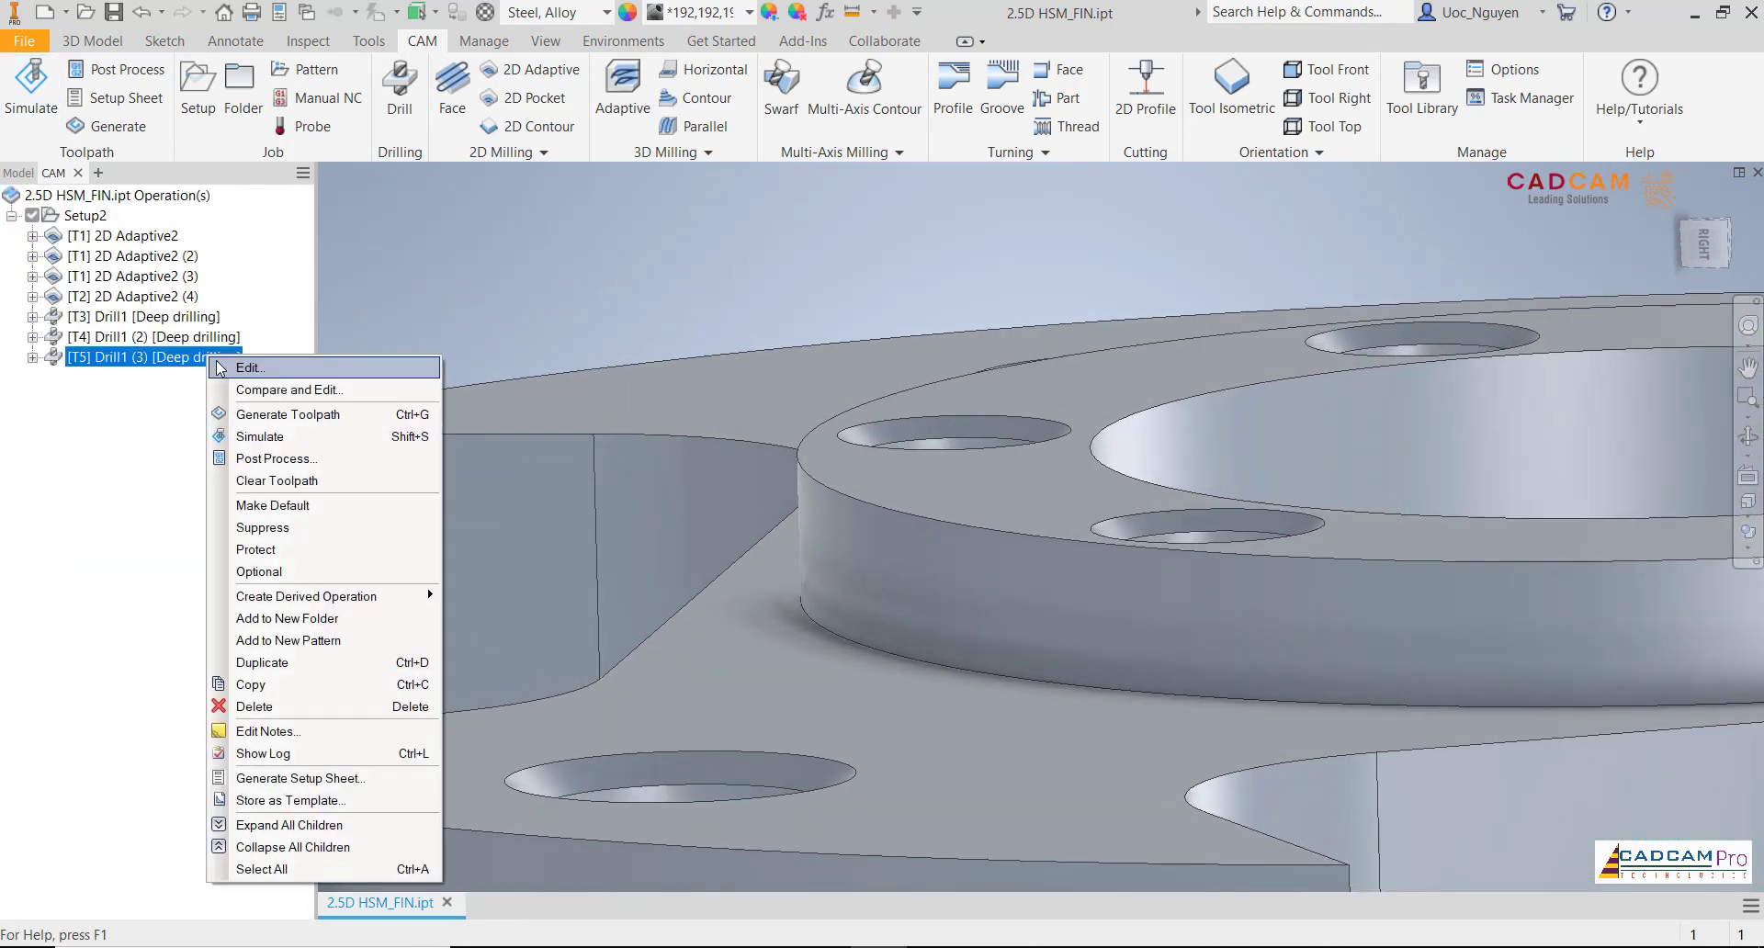
pyautogui.click(234, 373)
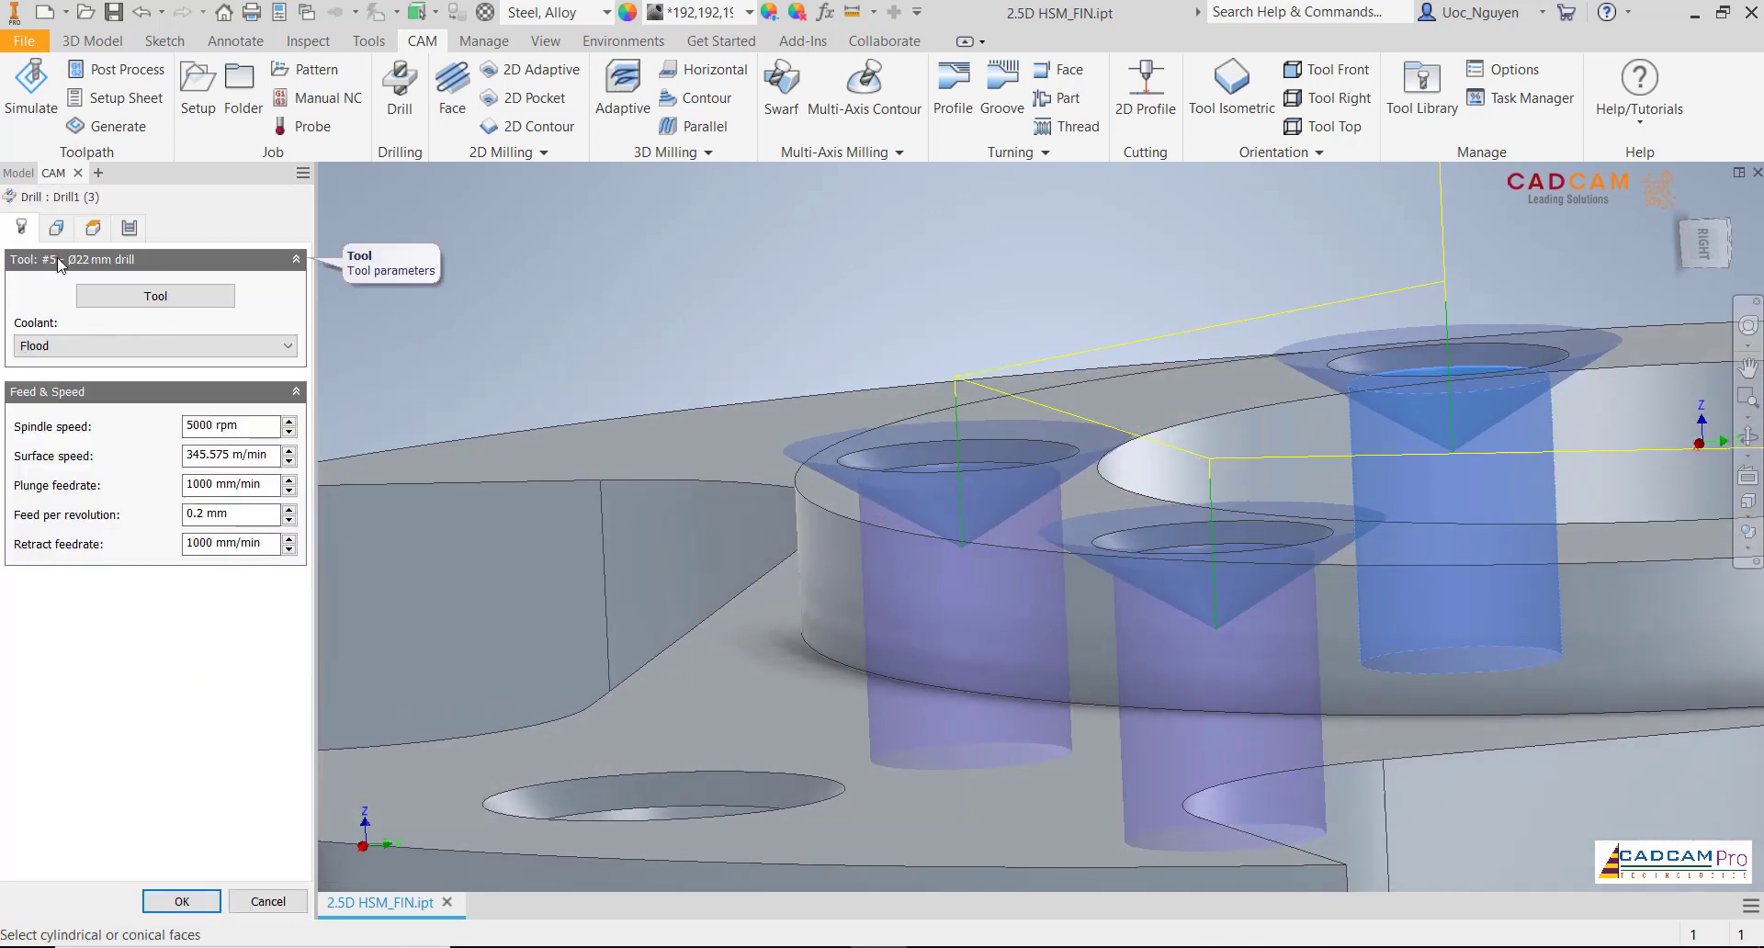
pyautogui.click(155, 296)
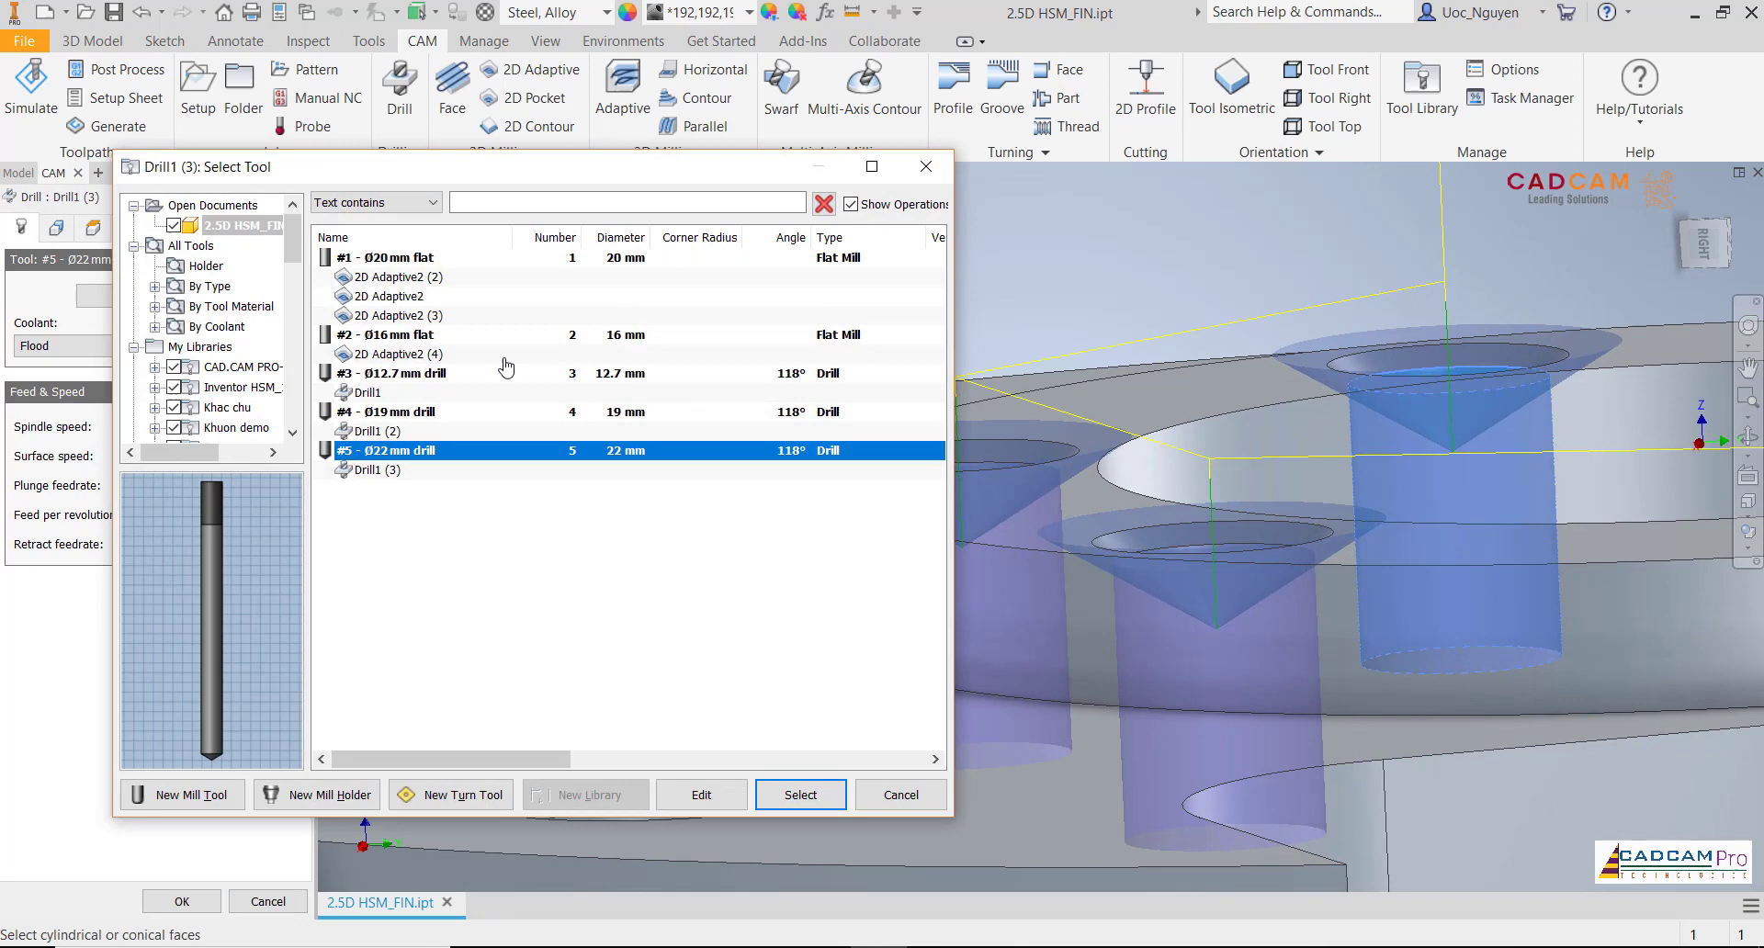
pyautogui.click(395, 411)
pyautogui.click(799, 794)
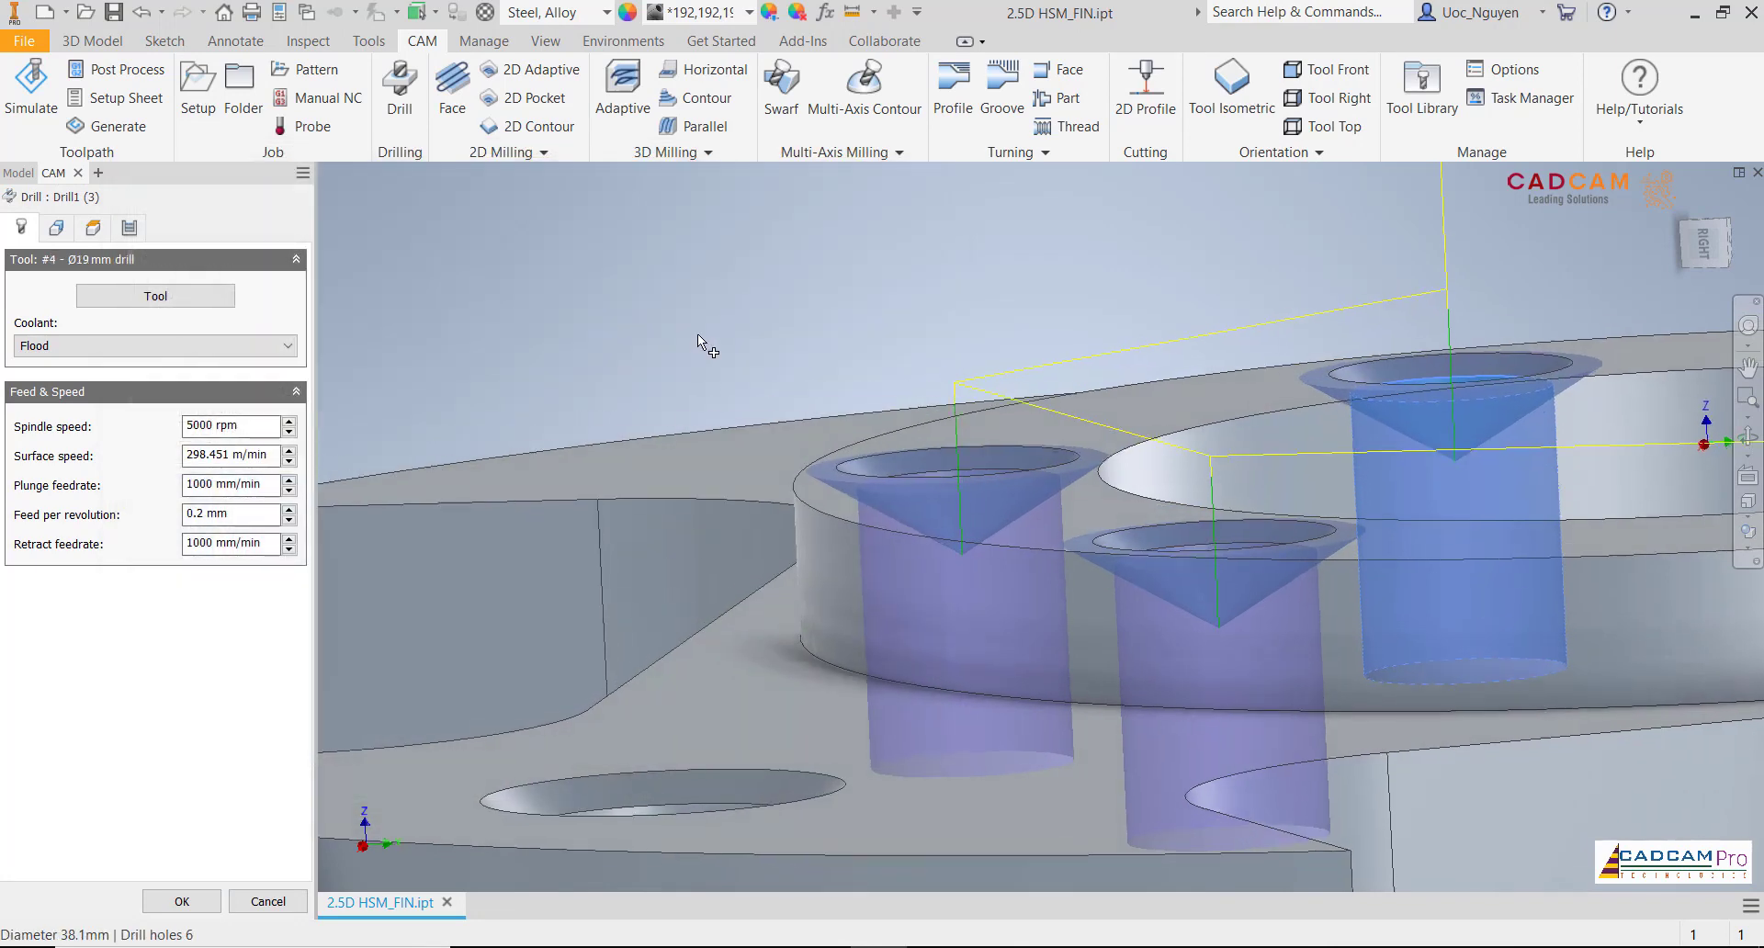
# Switch the operation's bottom height to chamfer width with a value of 0 mm and inspect the drill cones
pyautogui.click(91, 229)
pyautogui.click(91, 228)
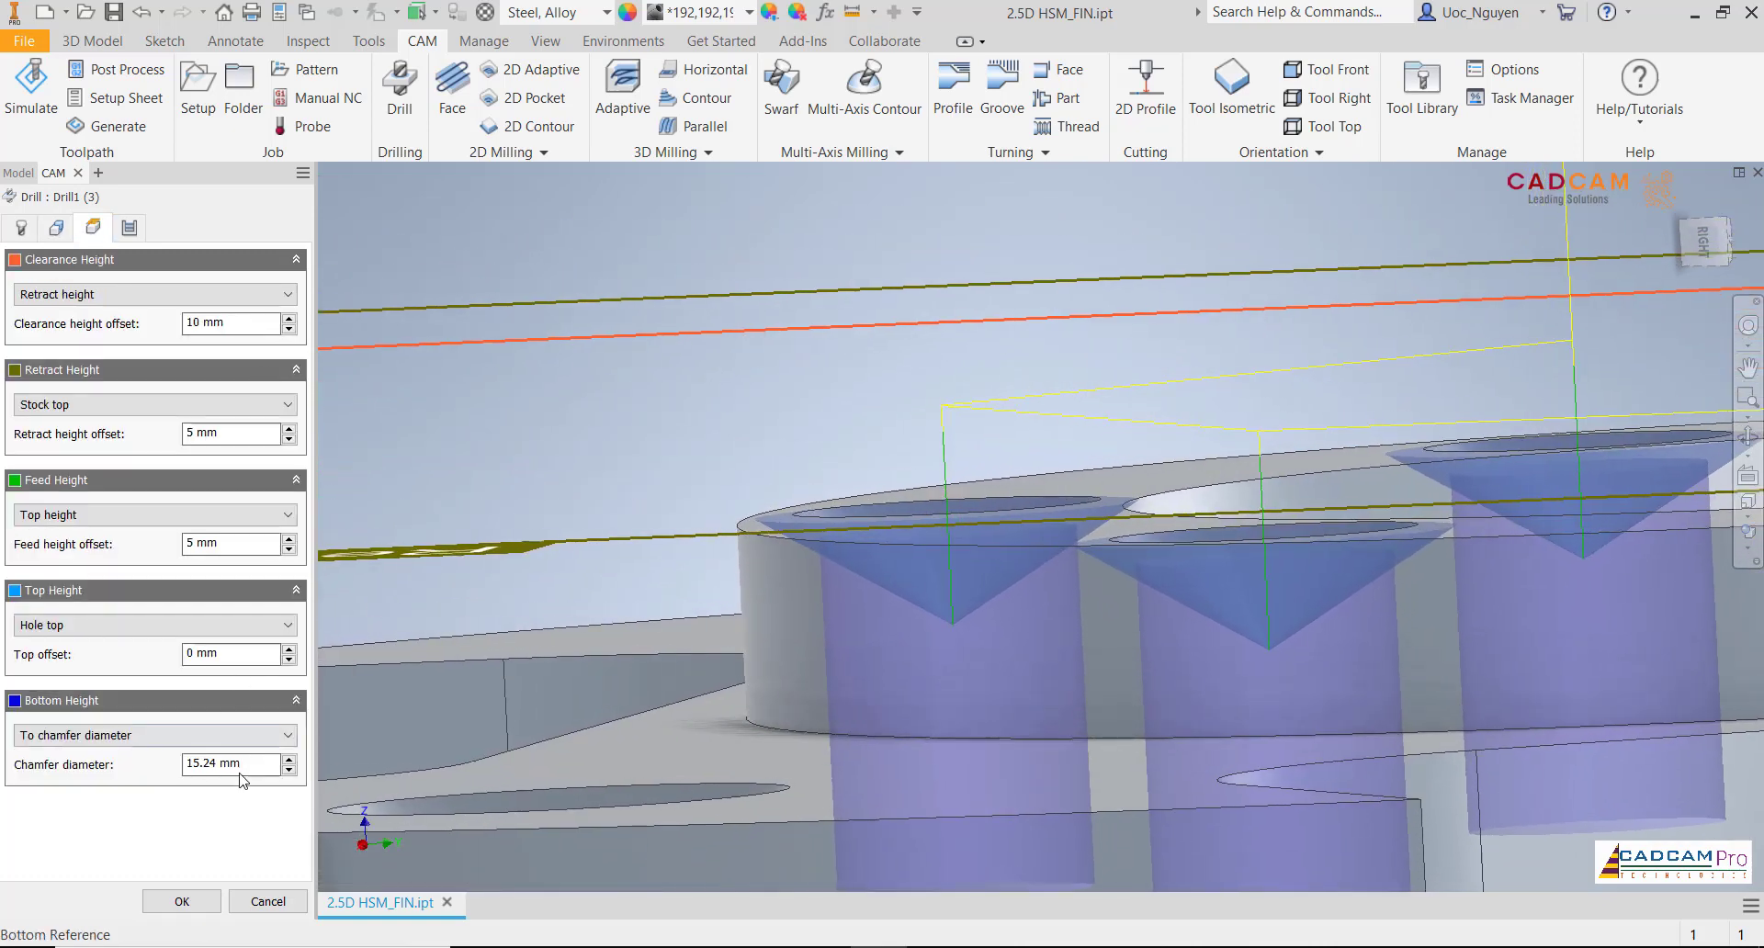
pyautogui.click(193, 735)
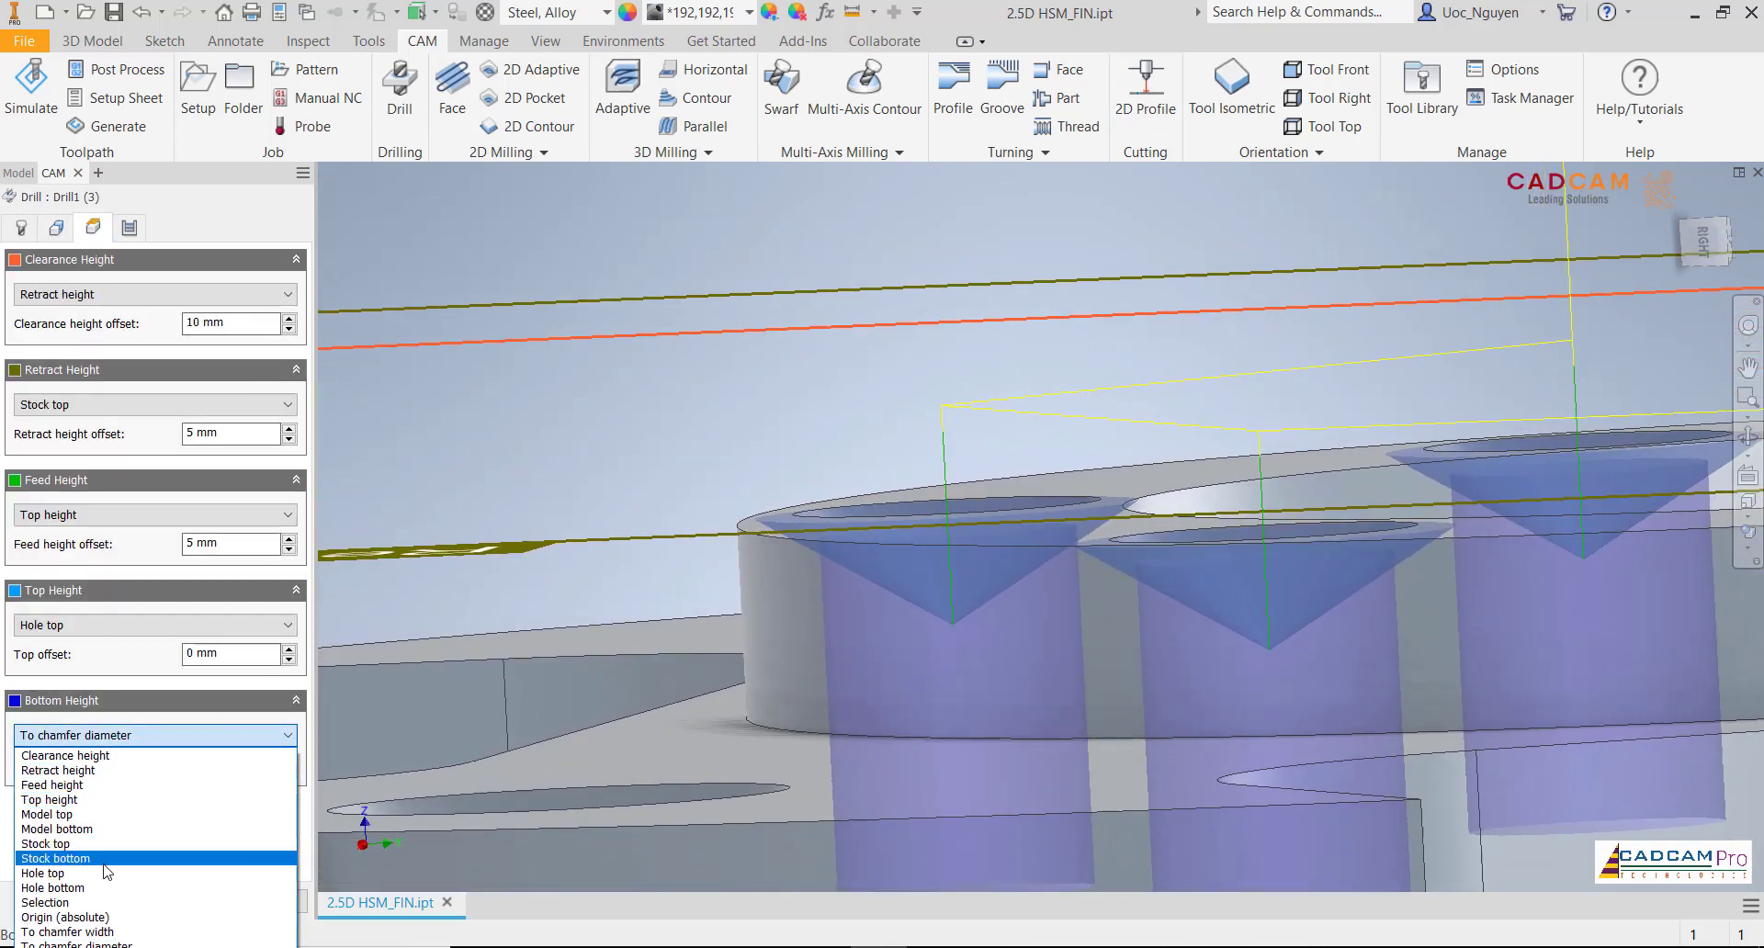
pyautogui.click(97, 932)
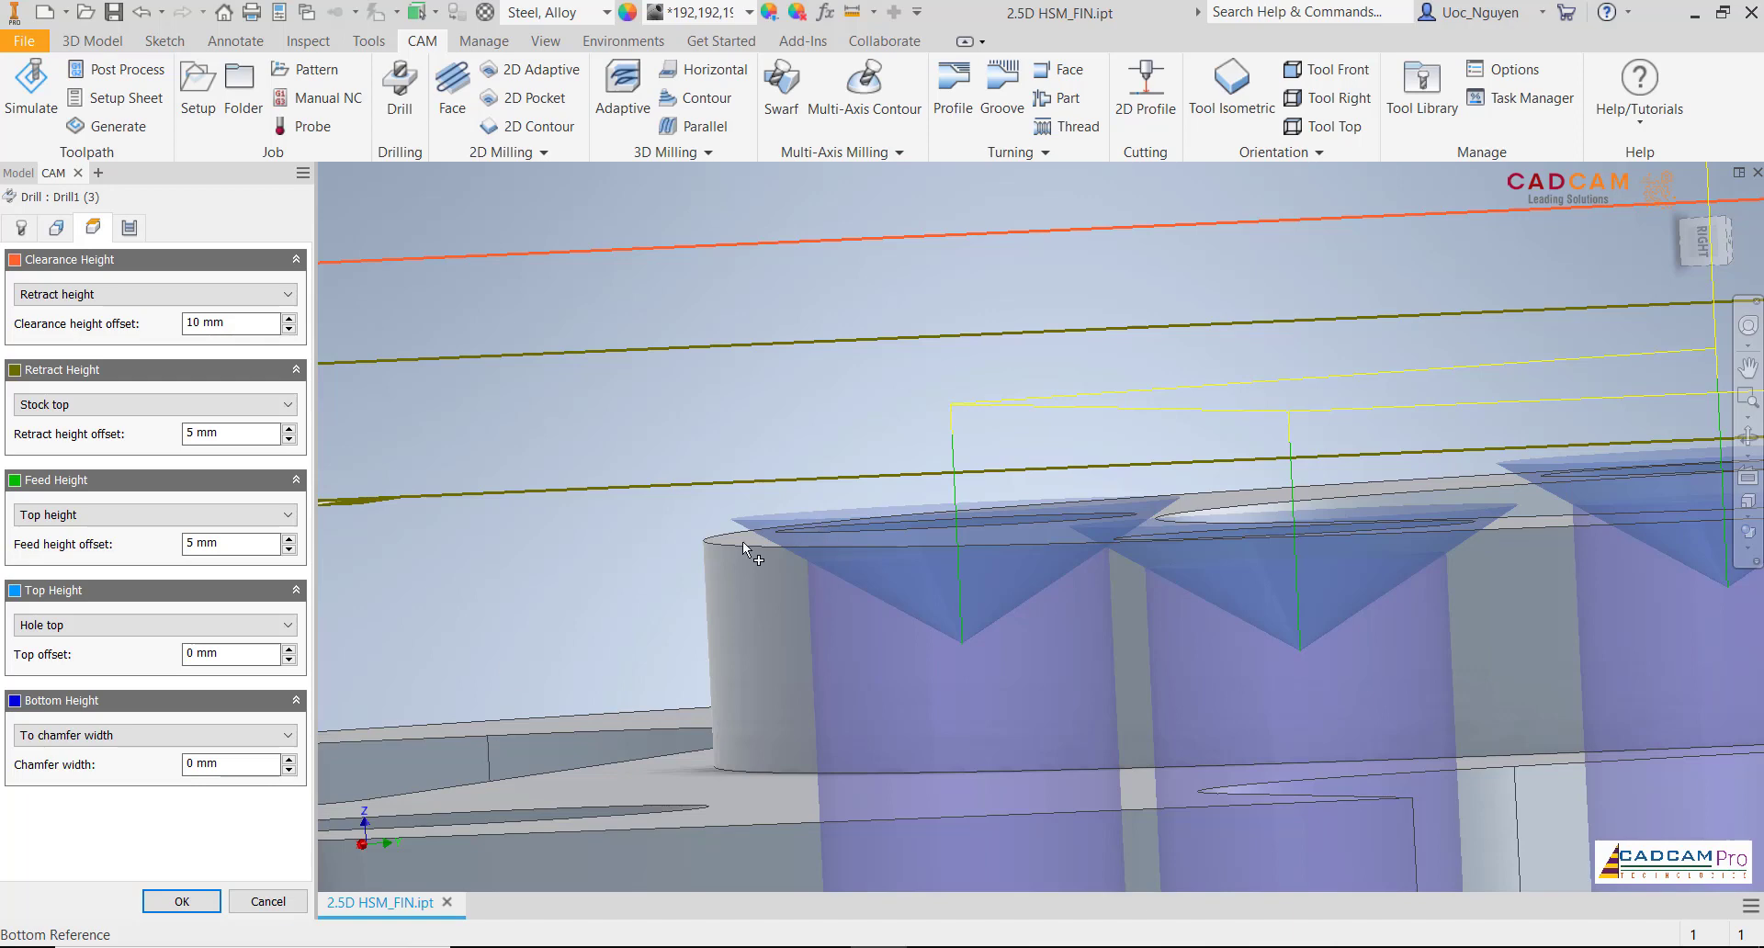
pyautogui.keyDown('shift'); pyautogui.moveTo(742, 542); pyautogui.dragTo(737, 549, button='middle'); pyautogui.keyUp('shift')
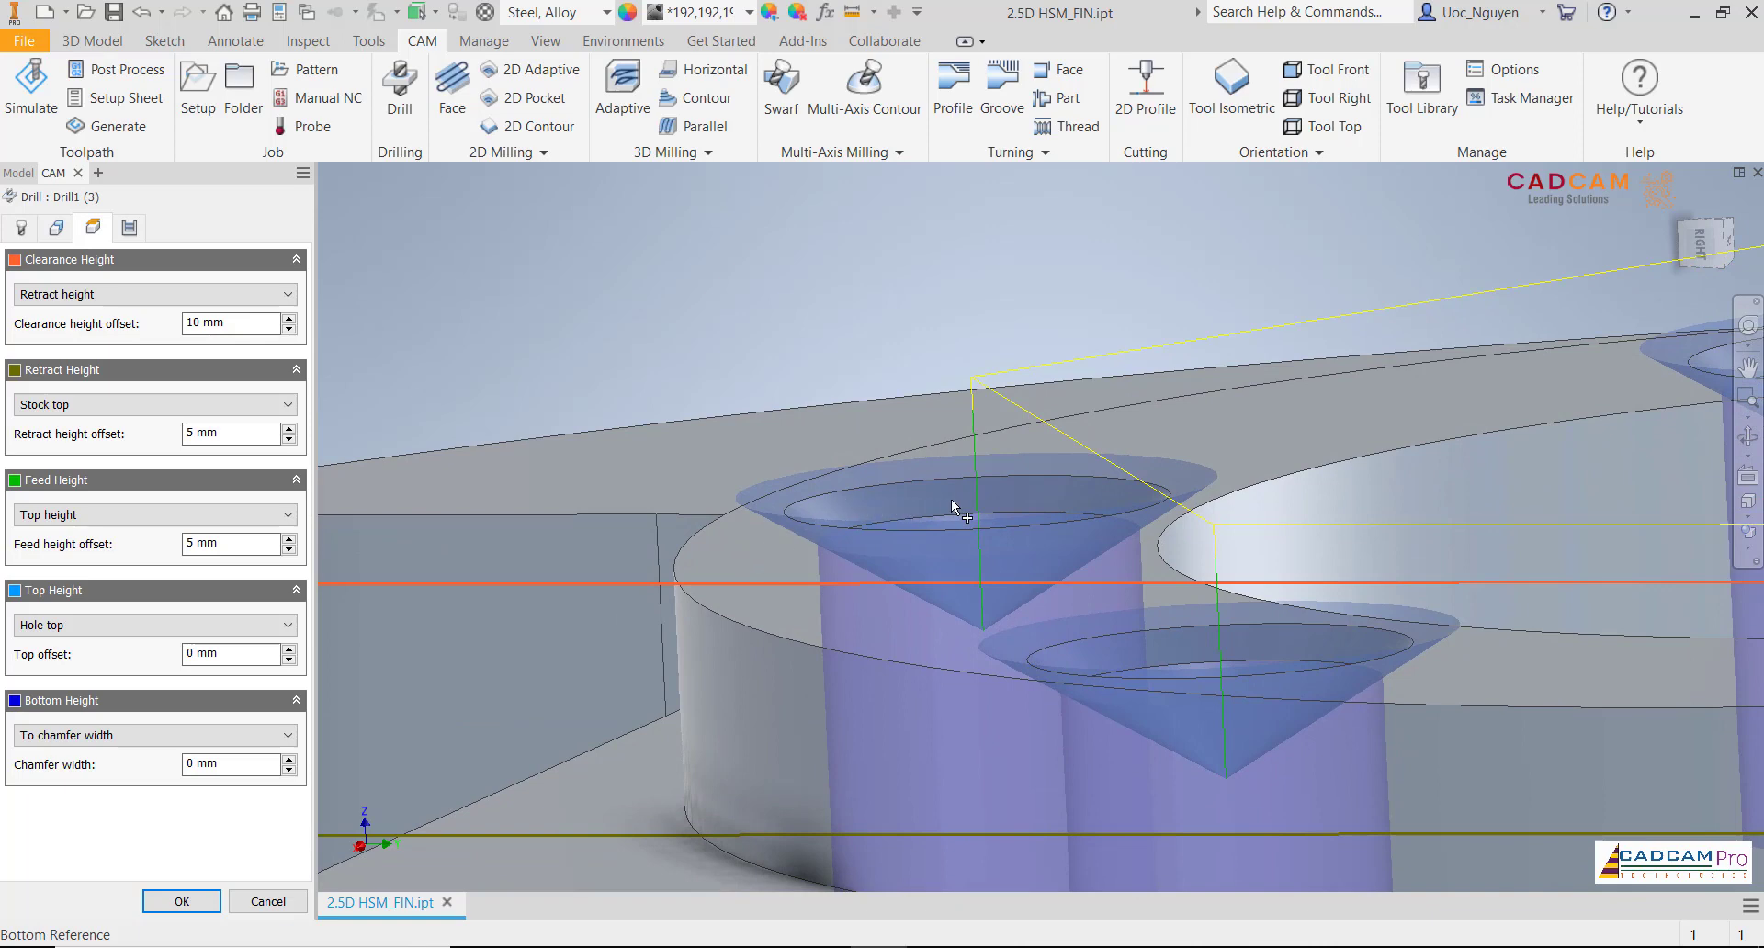
# Replace the selected hole faces with the conical chamfer faces of the ring holes, review the bottom height setting, and accept the operation
pyautogui.click(56, 229)
pyautogui.click(284, 344)
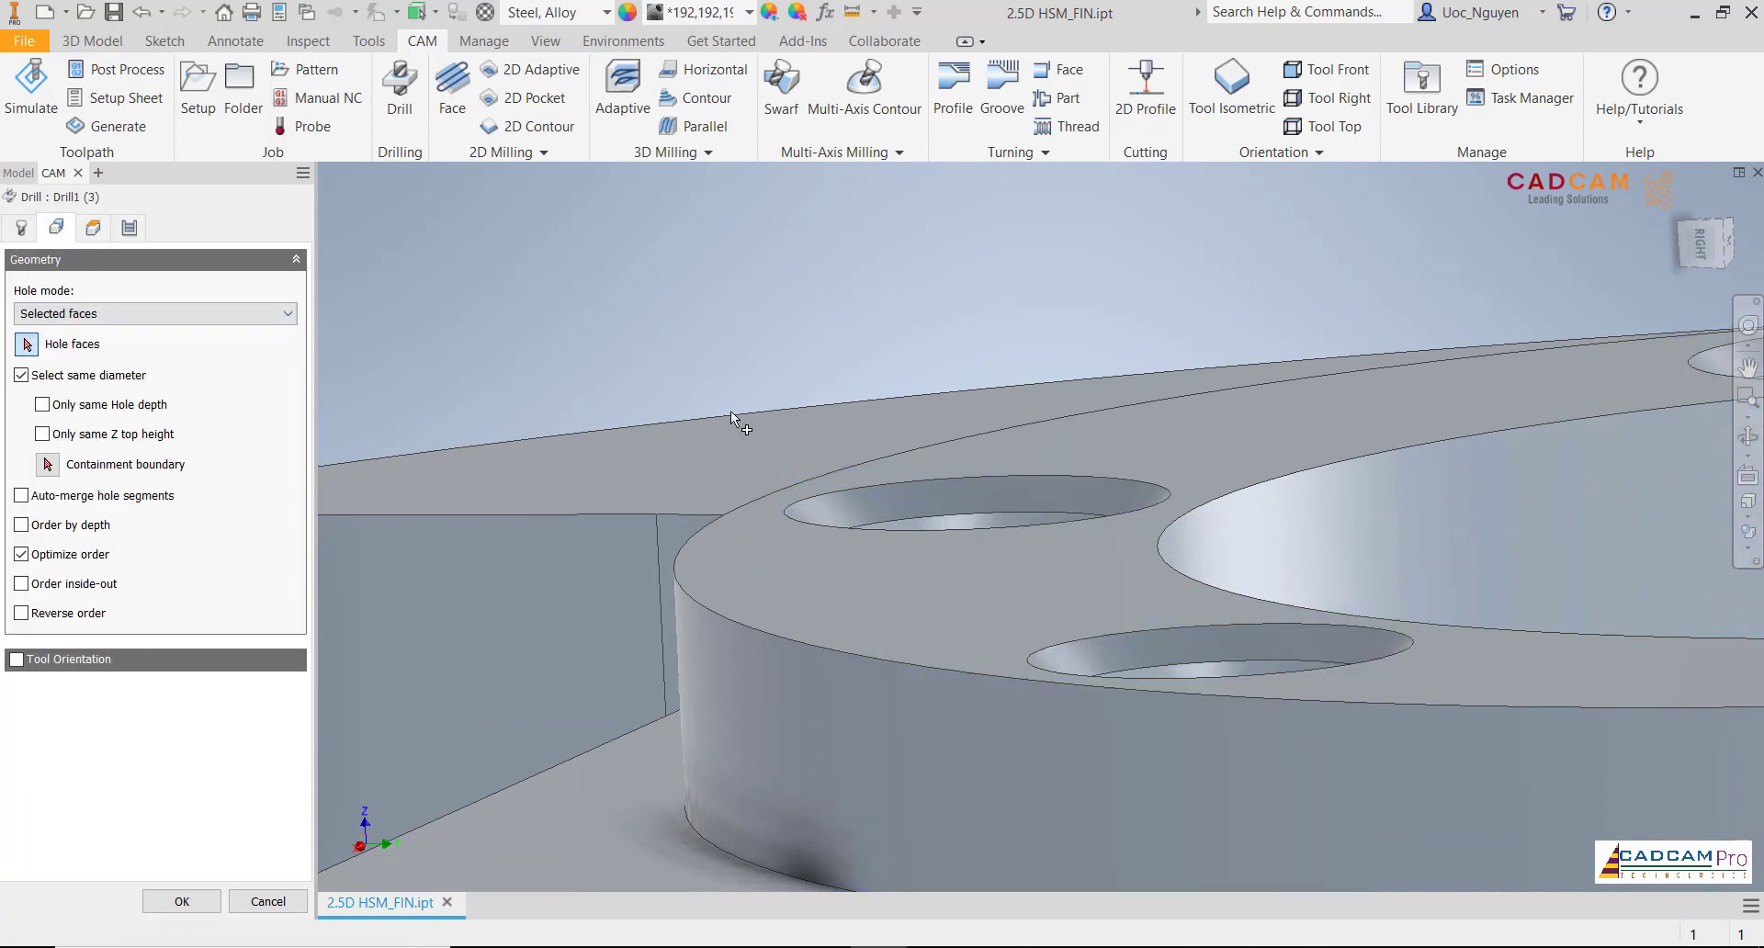
pyautogui.click(901, 510)
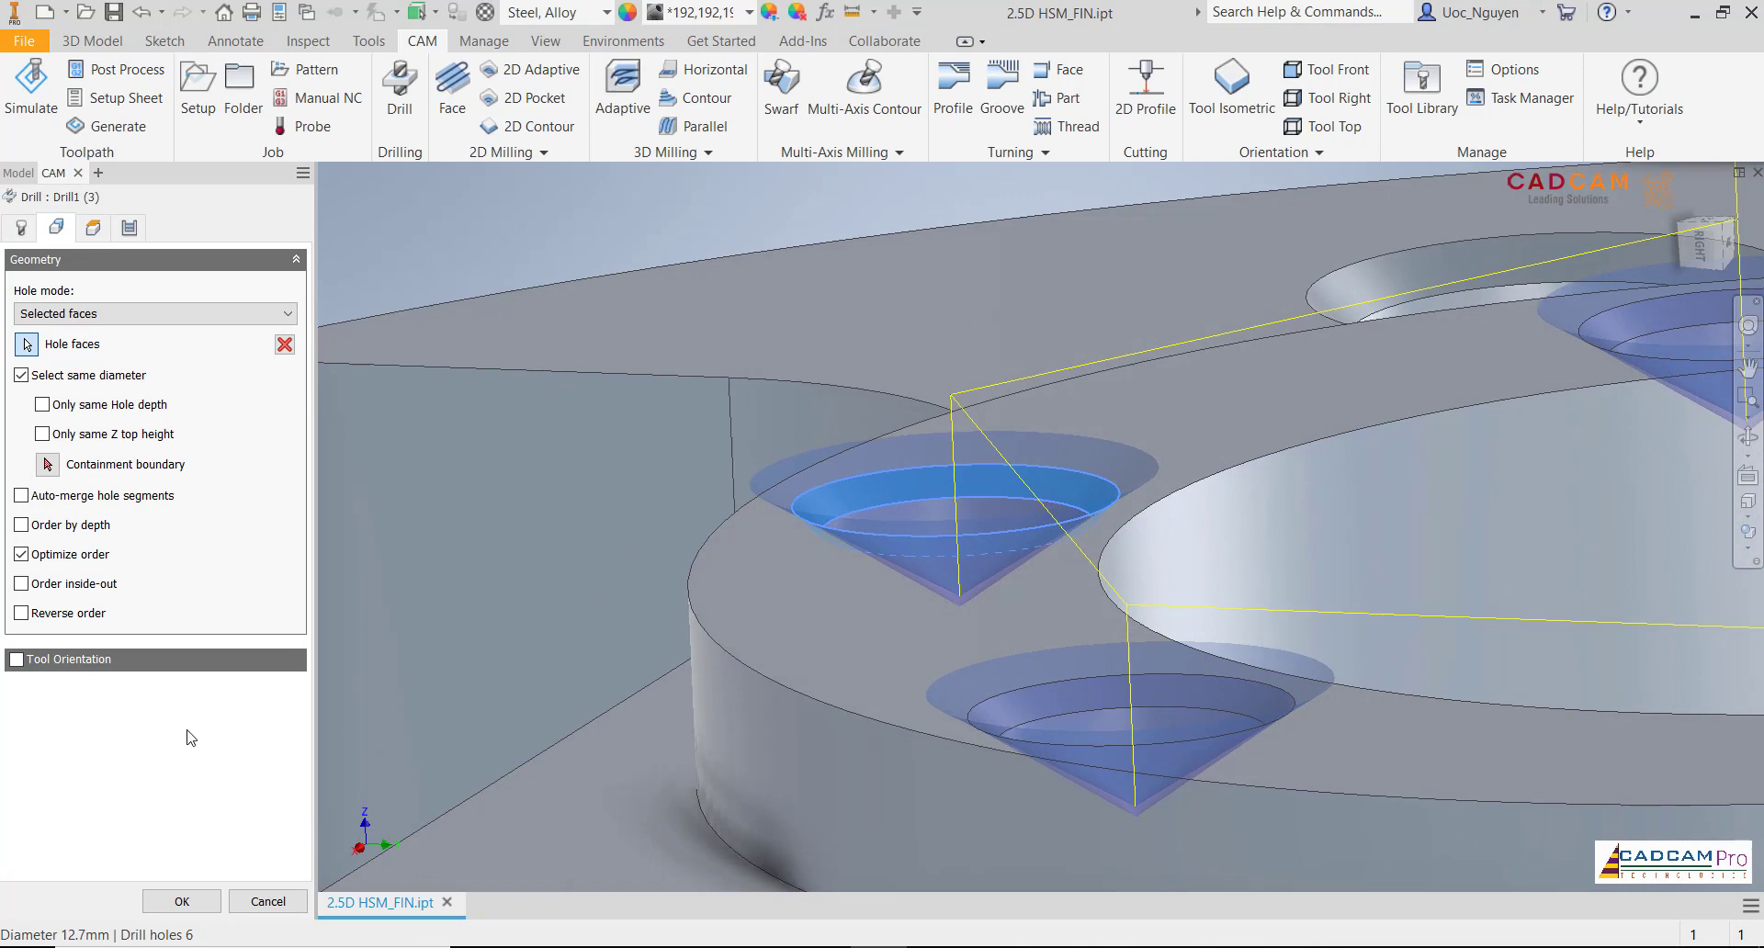
pyautogui.click(93, 230)
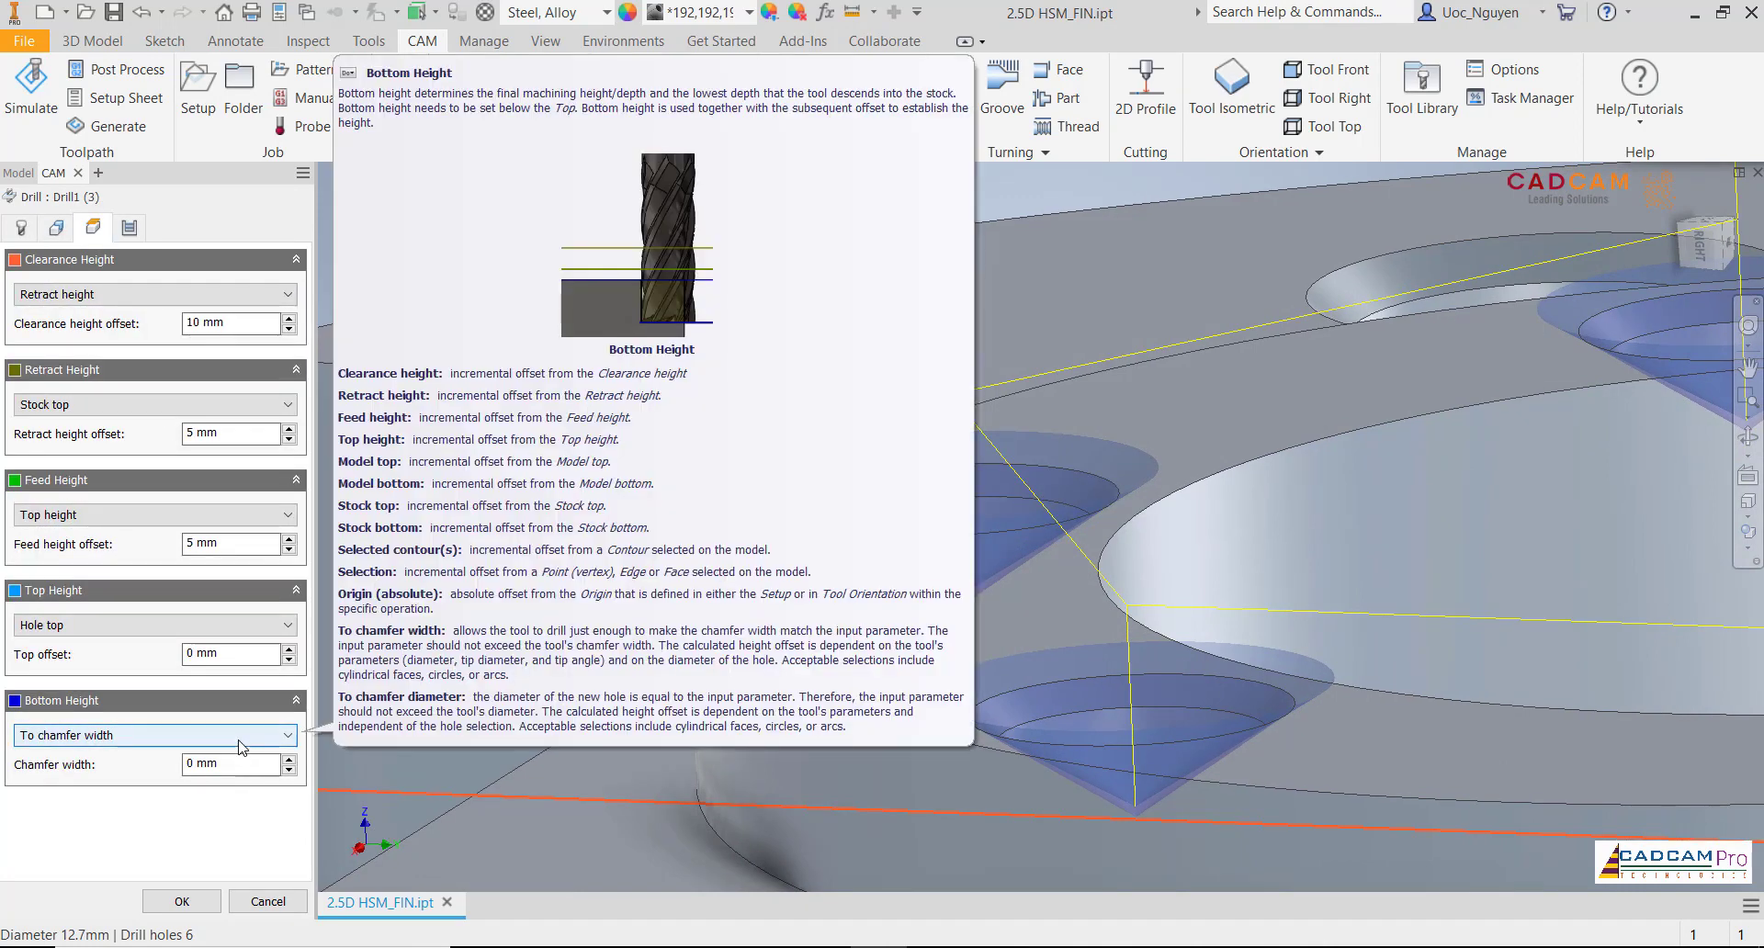
pyautogui.click(240, 746)
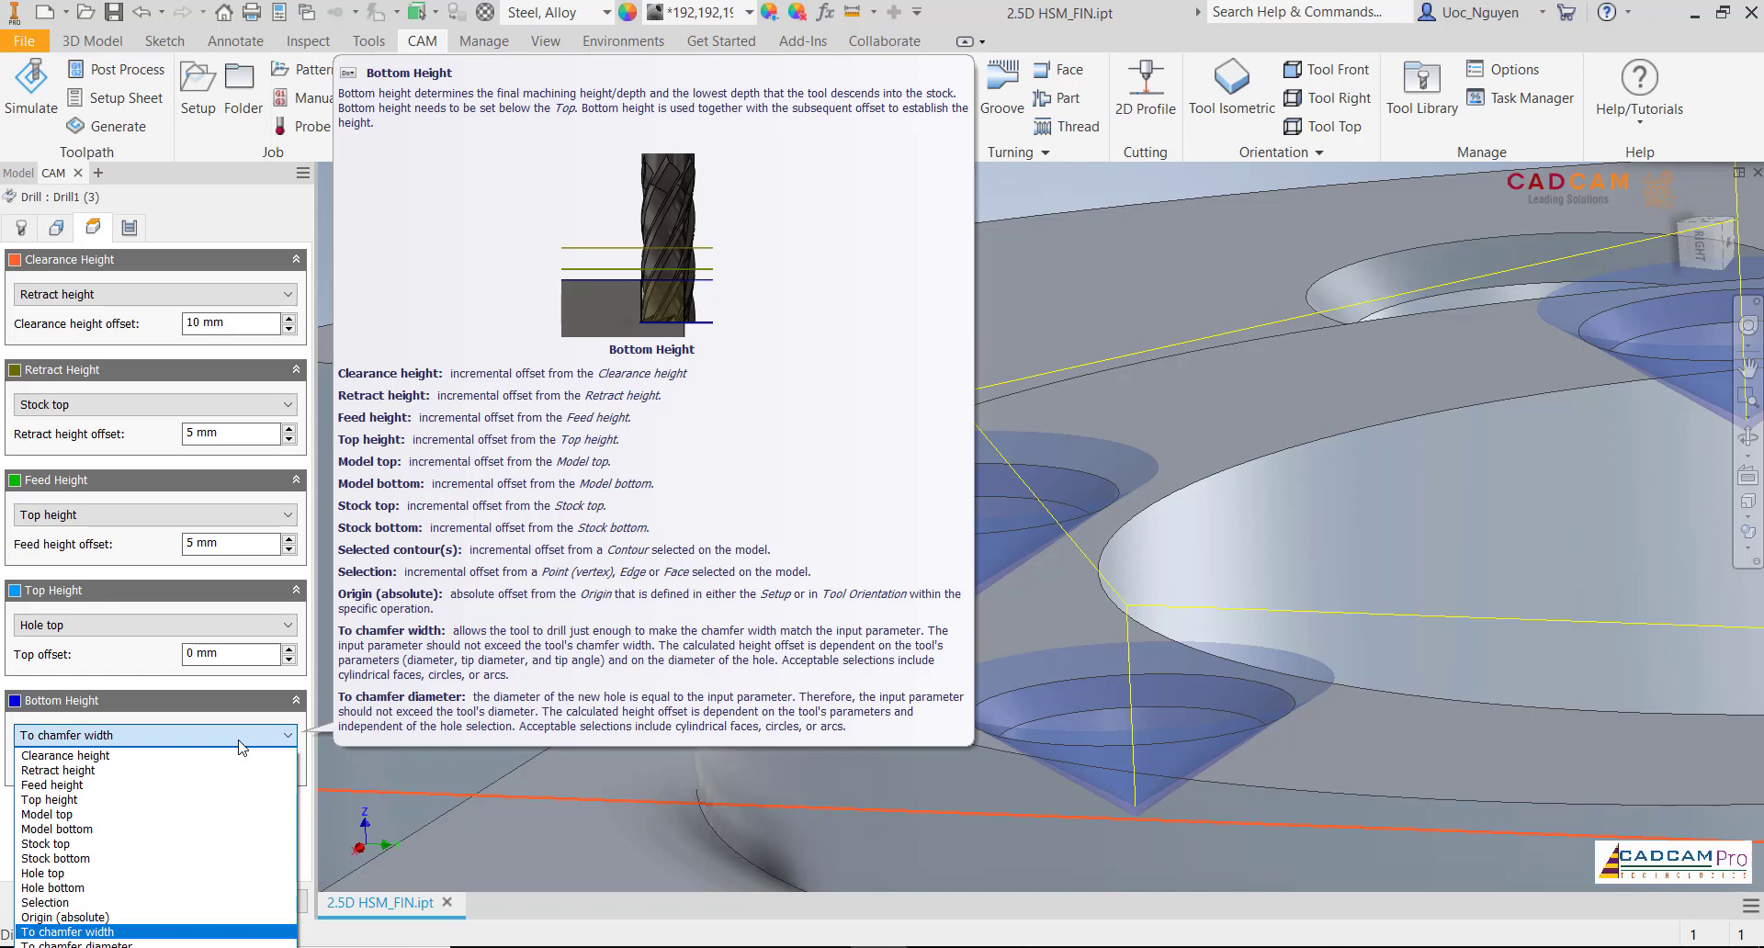
pyautogui.click(493, 218)
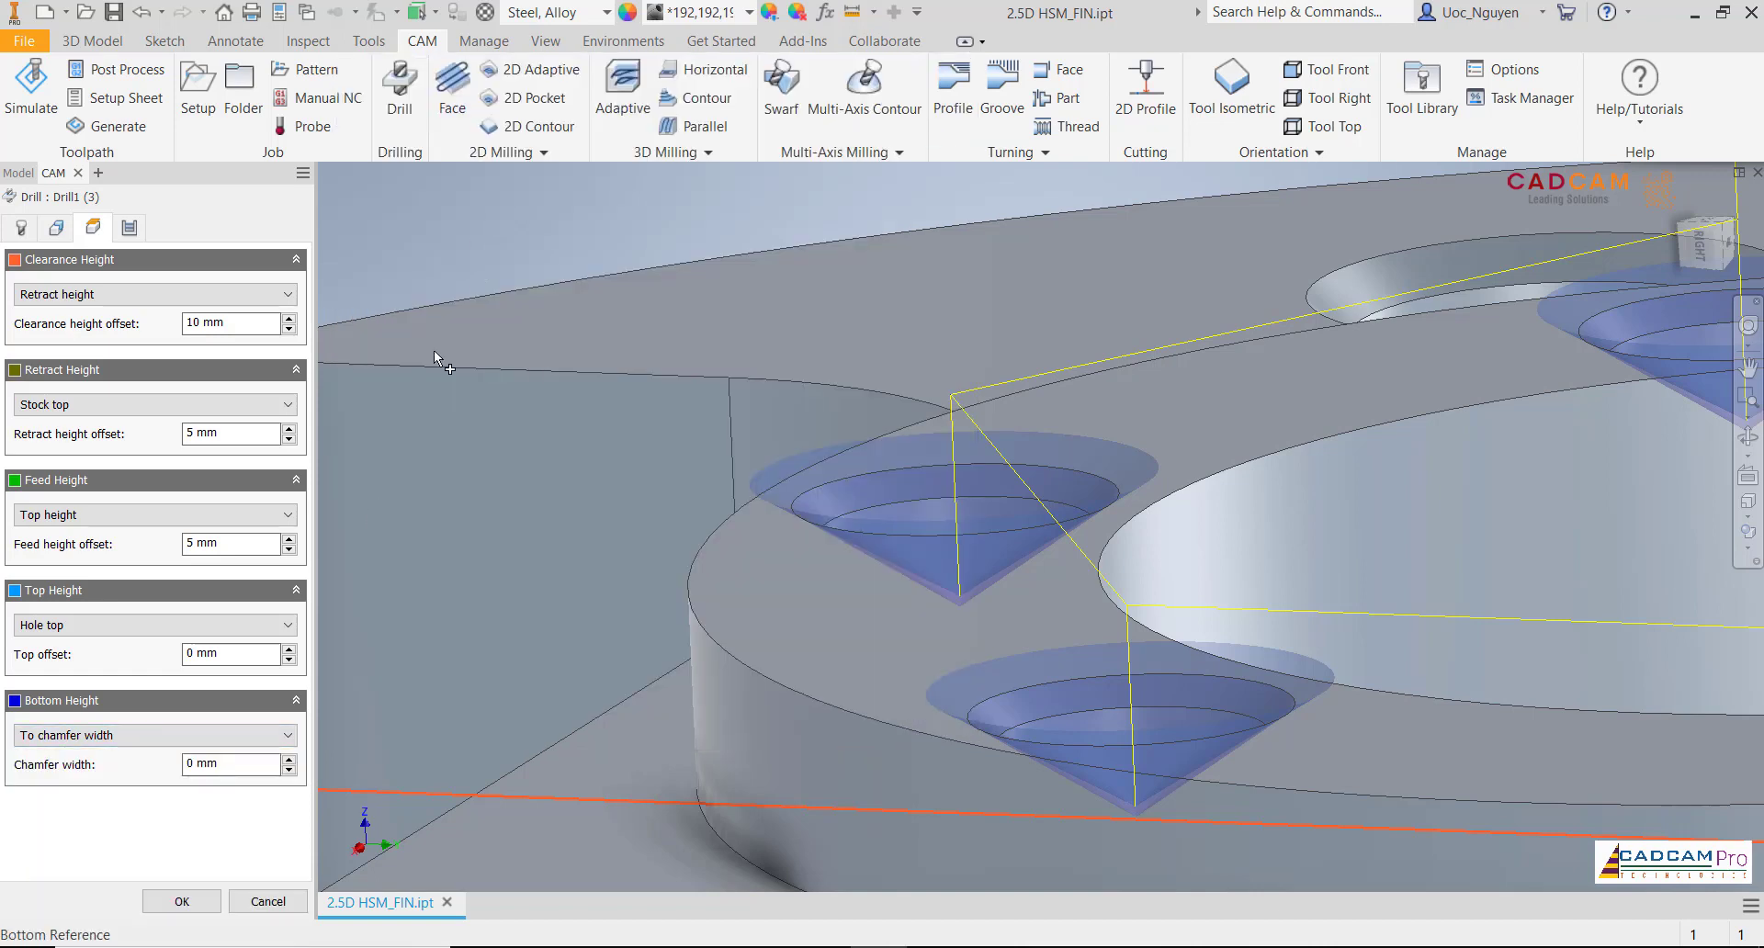
pyautogui.click(181, 901)
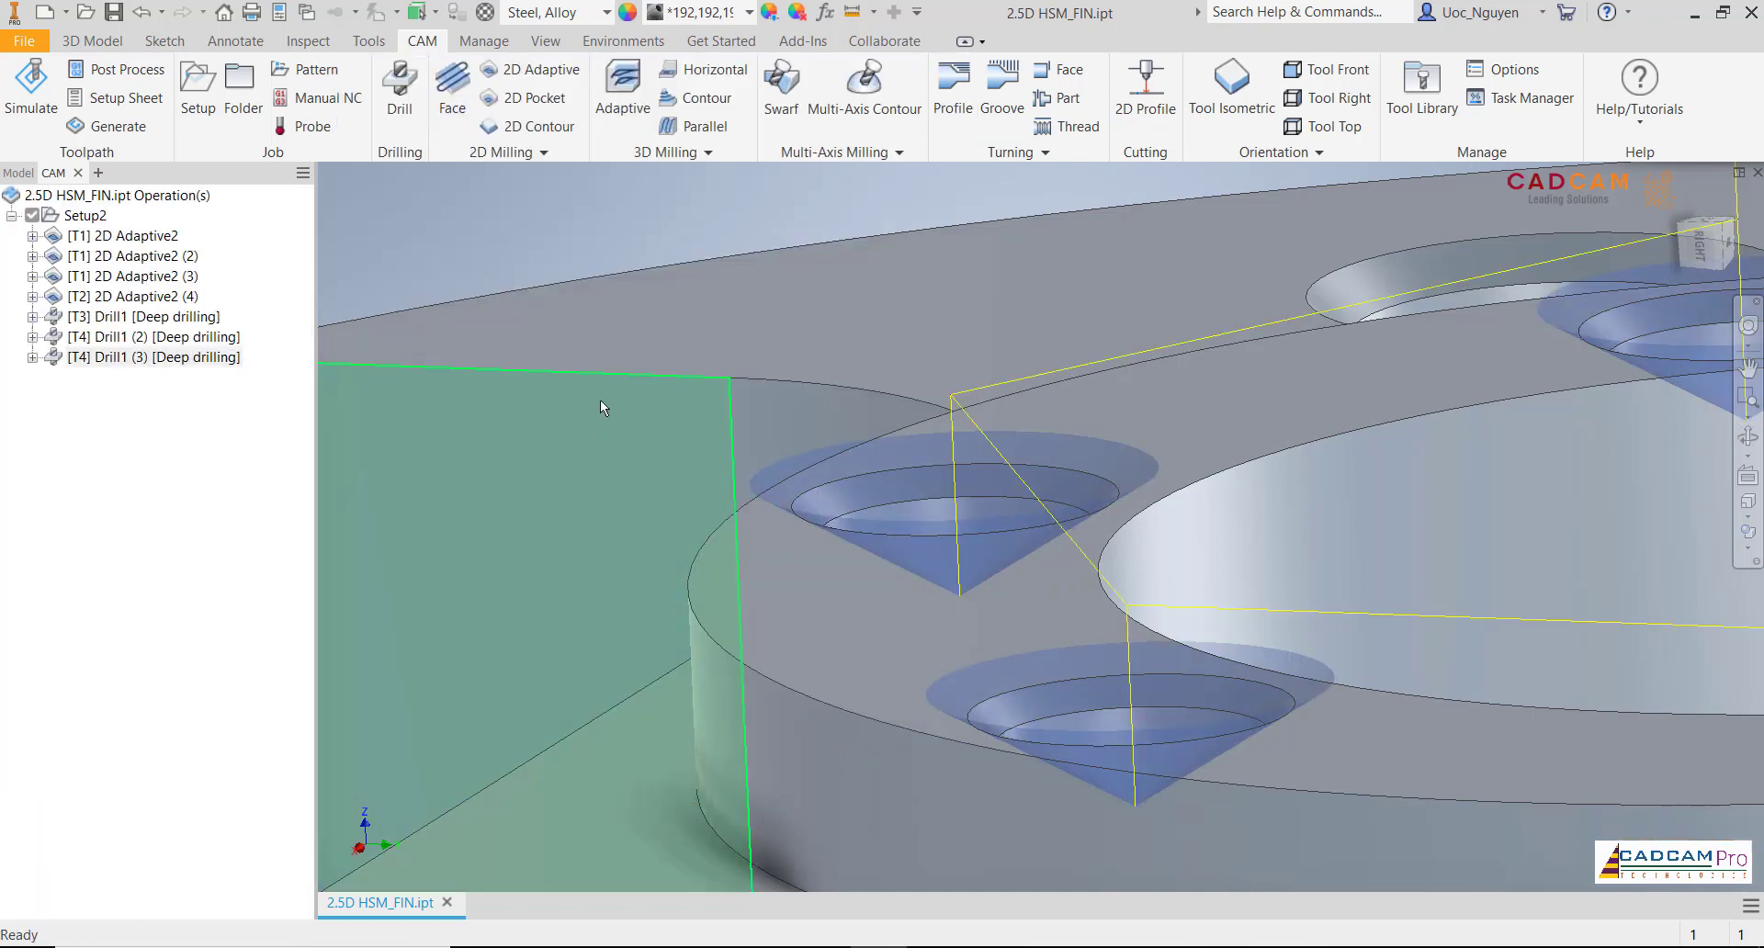
# Simulate the revised chamfer drilling, inspect the drill depth at a ring hole from the side, and close the simulation
pyautogui.scroll(-6, 577, 471)
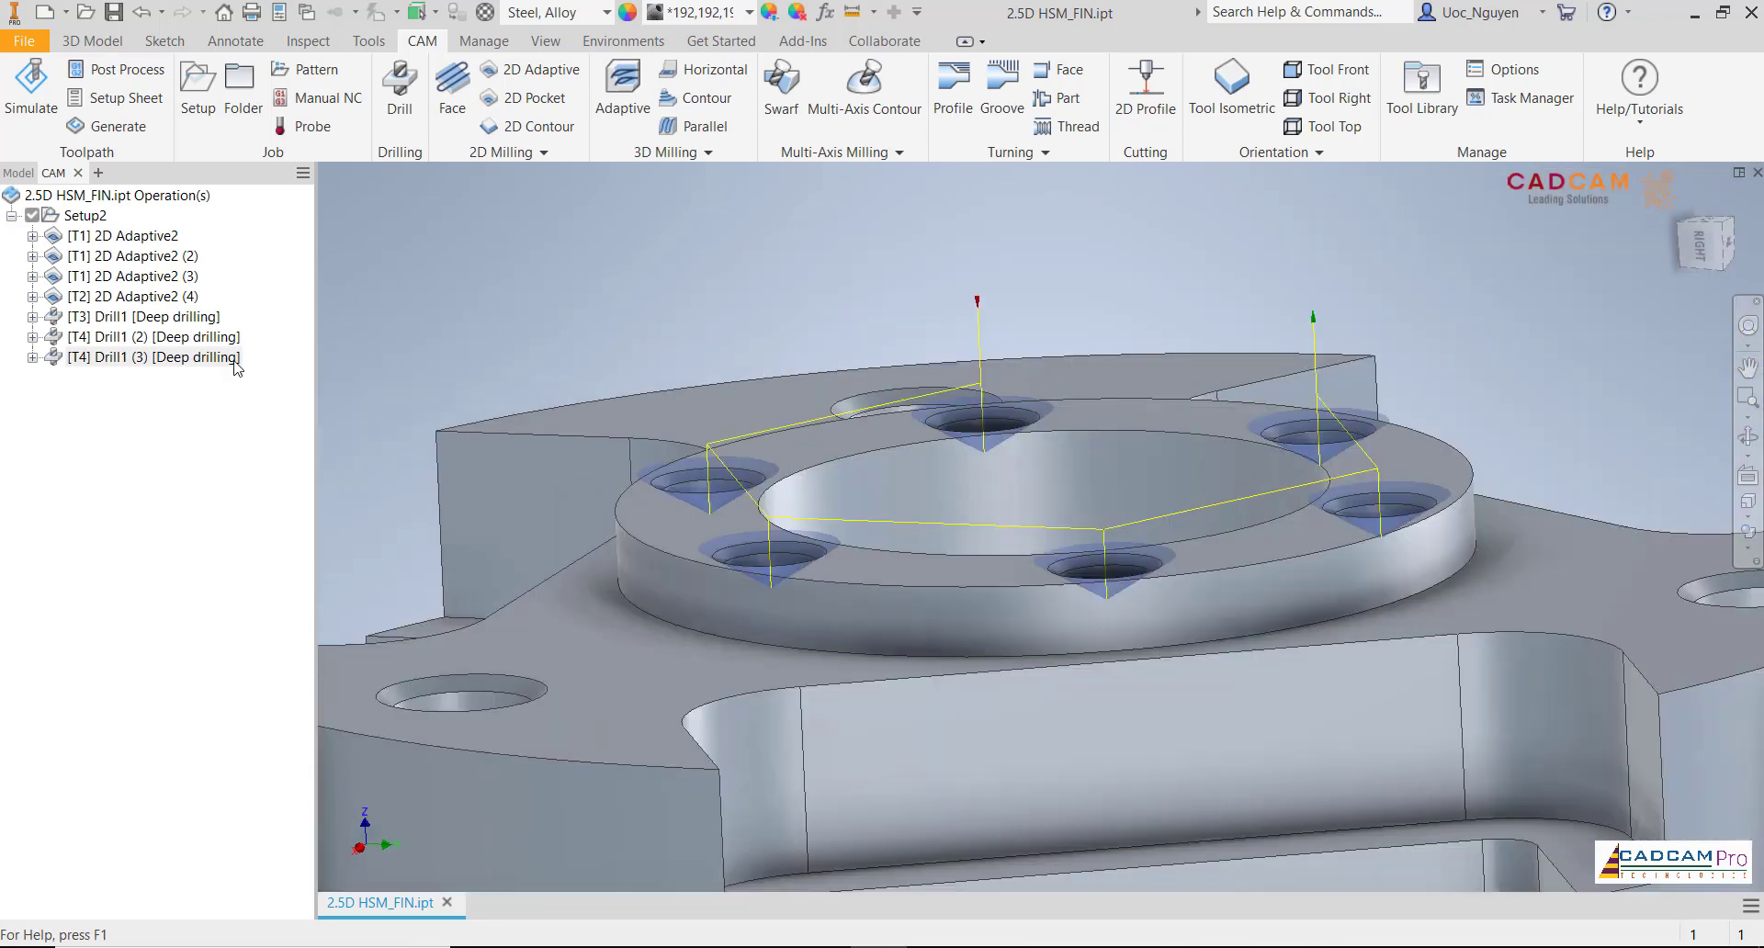
pyautogui.rightClick(236, 368)
pyautogui.click(288, 442)
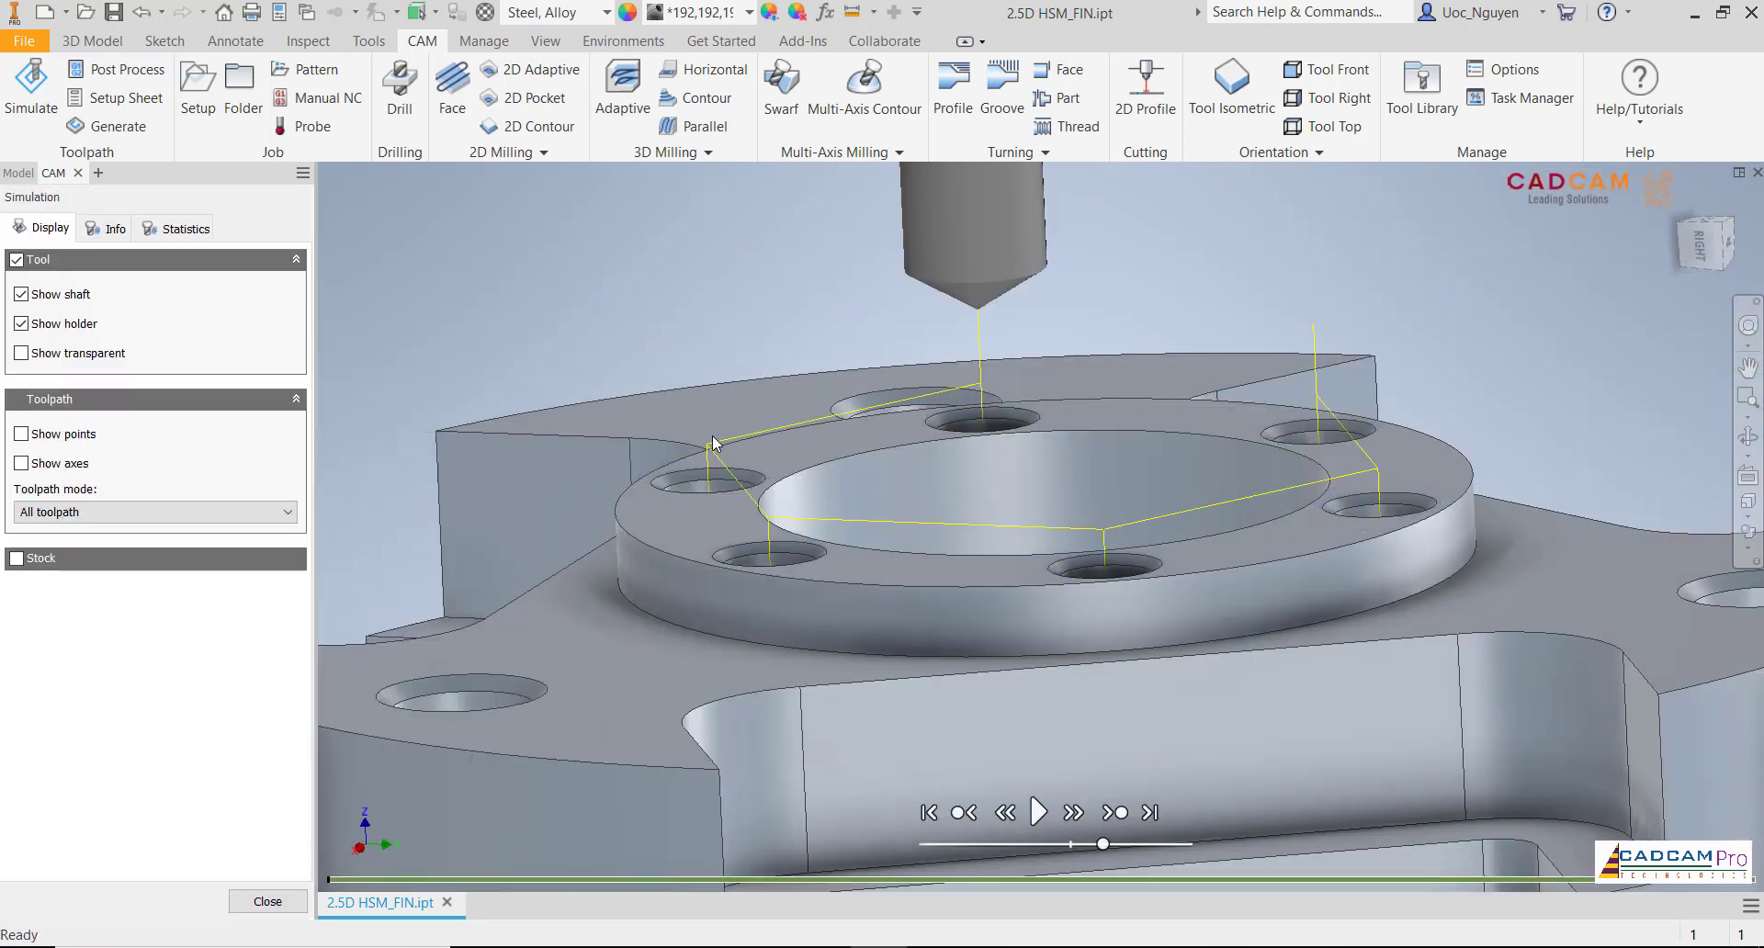
pyautogui.moveTo(858, 445); pyautogui.dragTo(684, 665, button='middle')
pyautogui.click(677, 680)
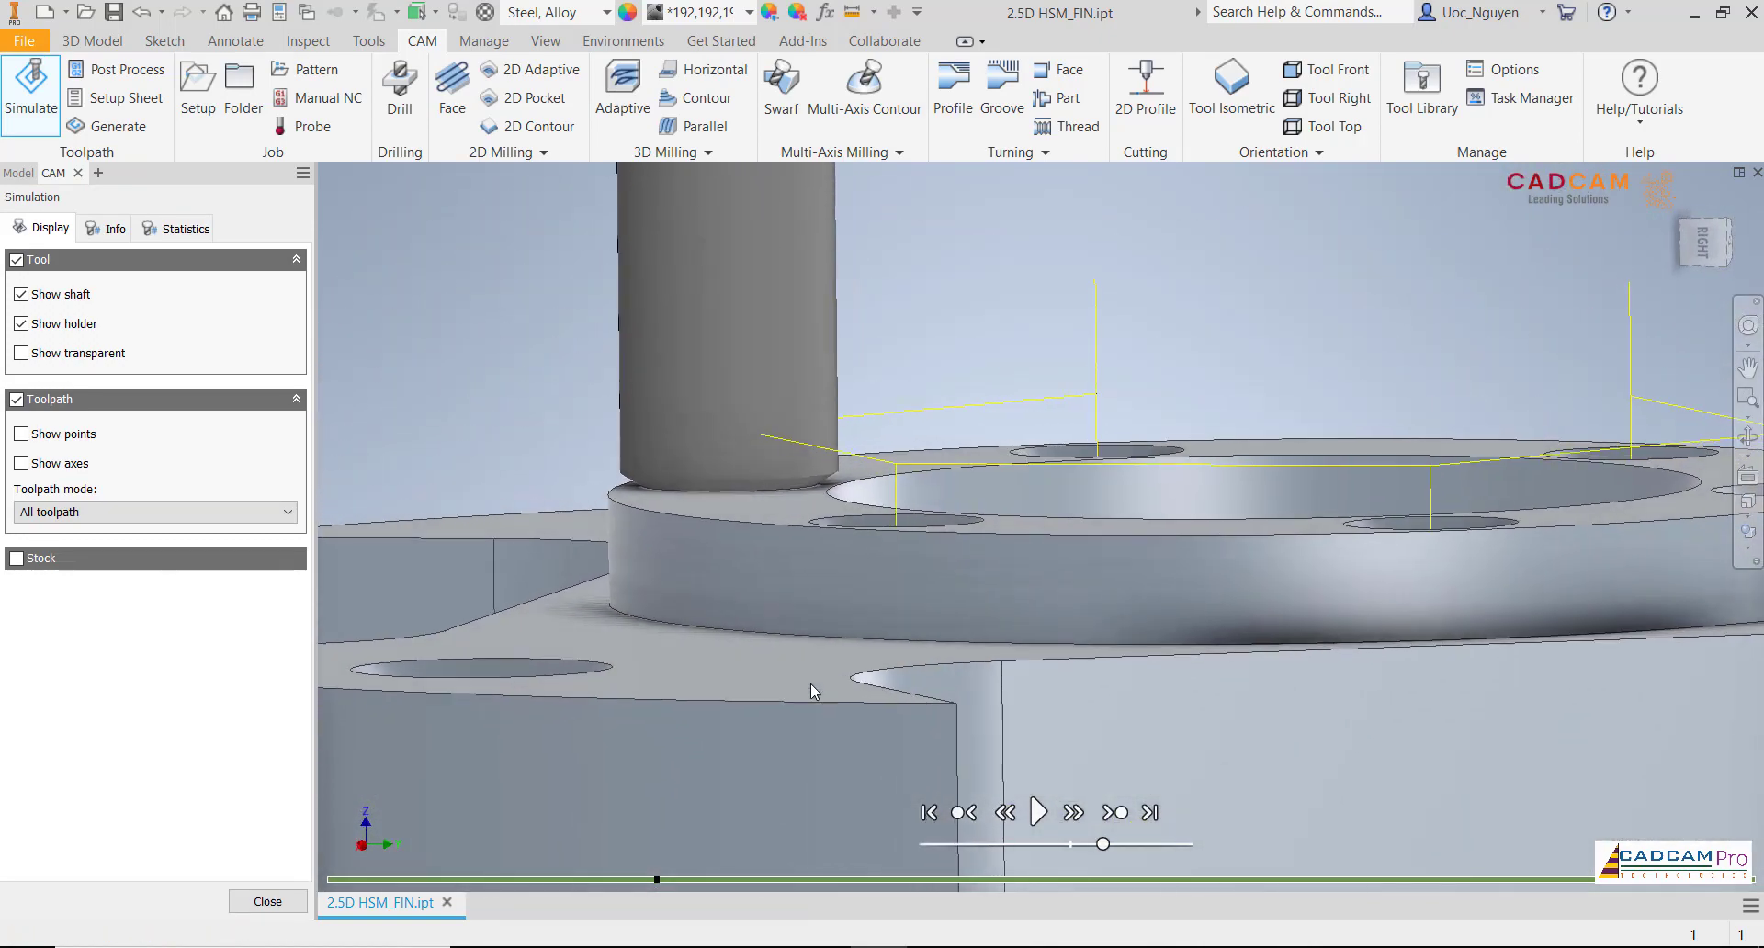
pyautogui.scroll(5, 648, 493)
pyautogui.scroll(-5, 631, 465)
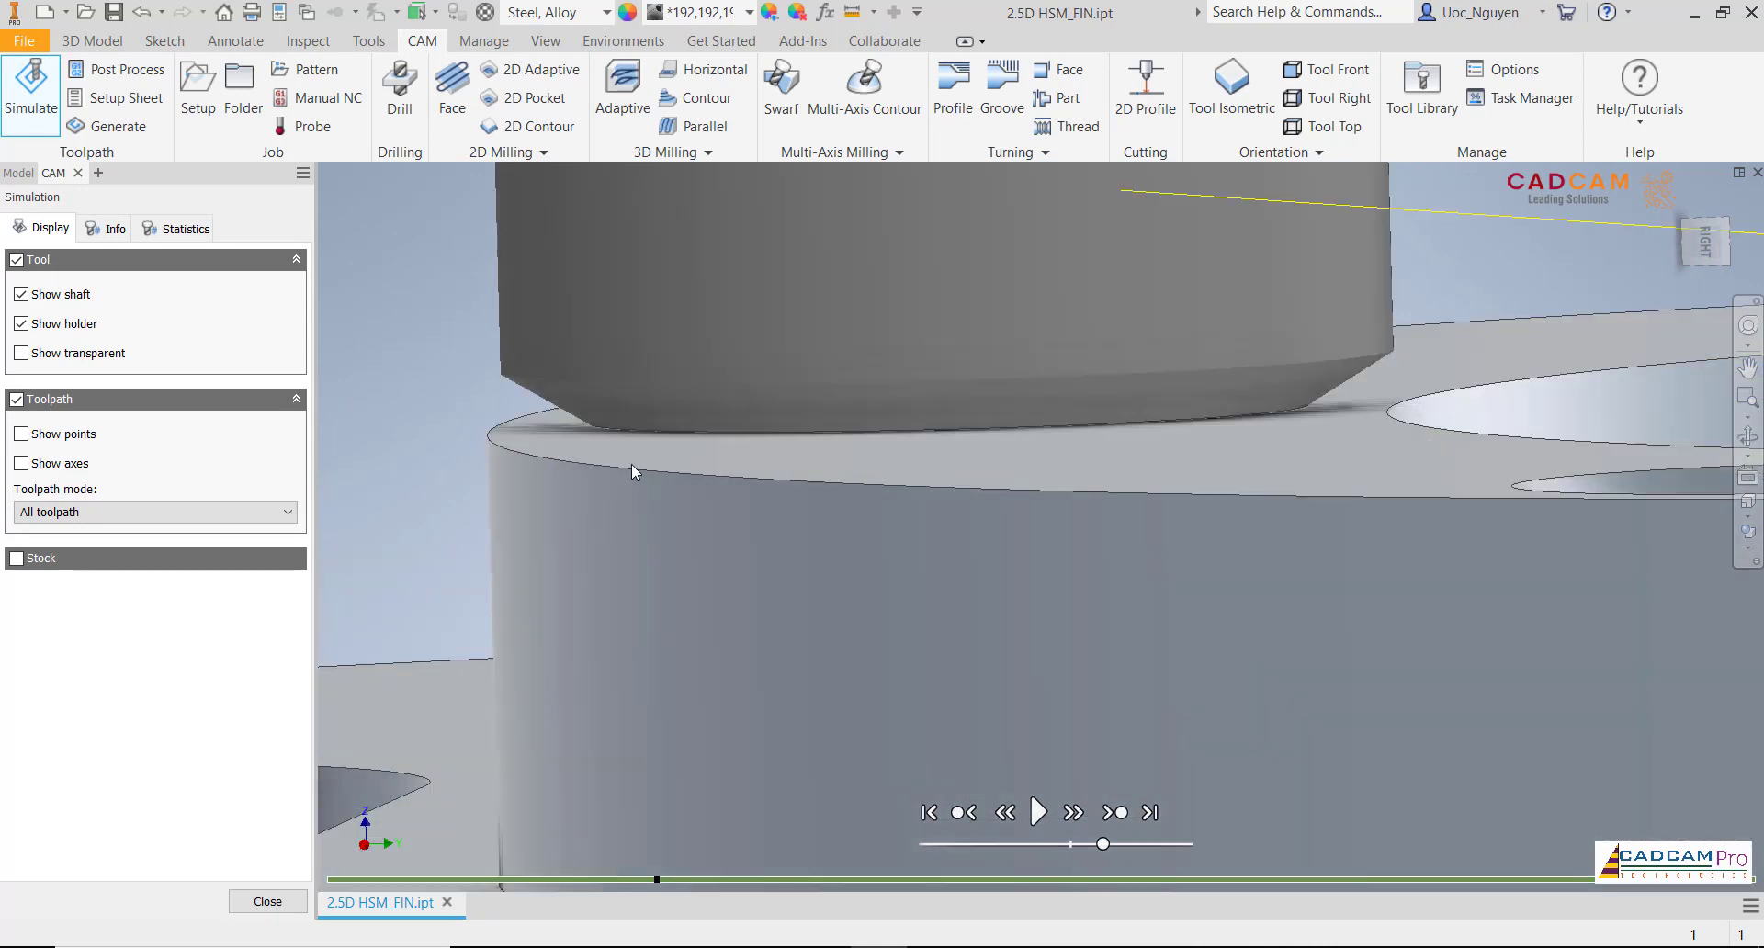
pyautogui.click(269, 901)
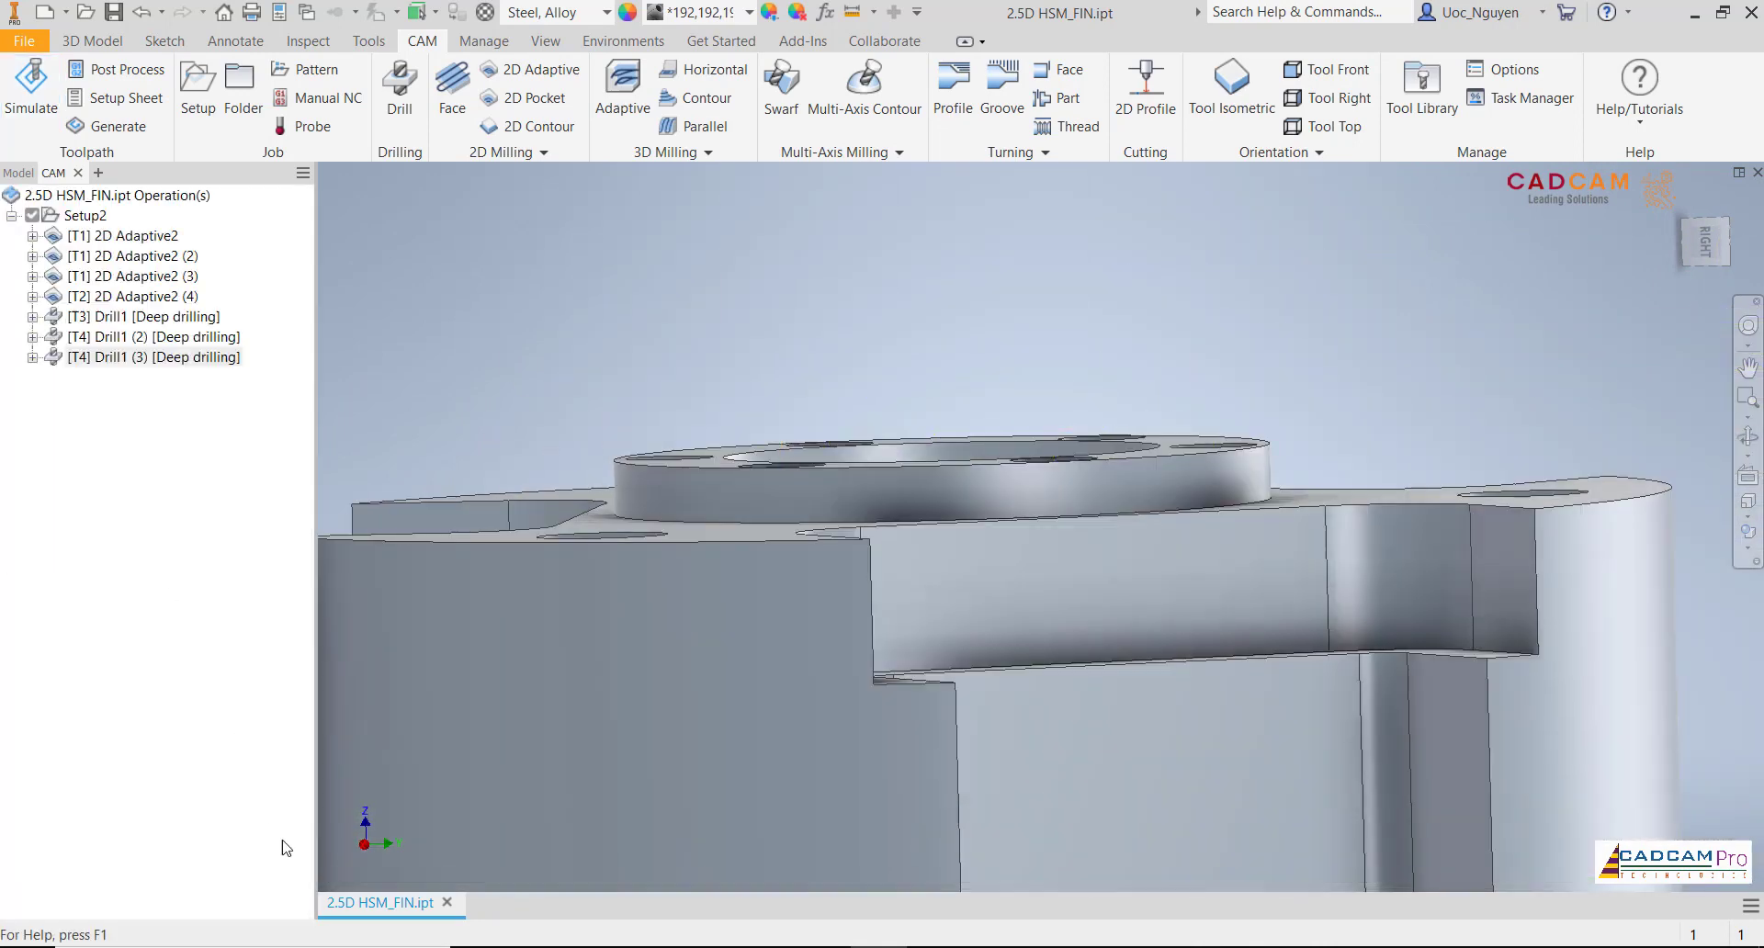
# Change the third drilling operation's cycle type to Drilling - rapid out
pyautogui.rightClick(183, 366)
pyautogui.click(204, 373)
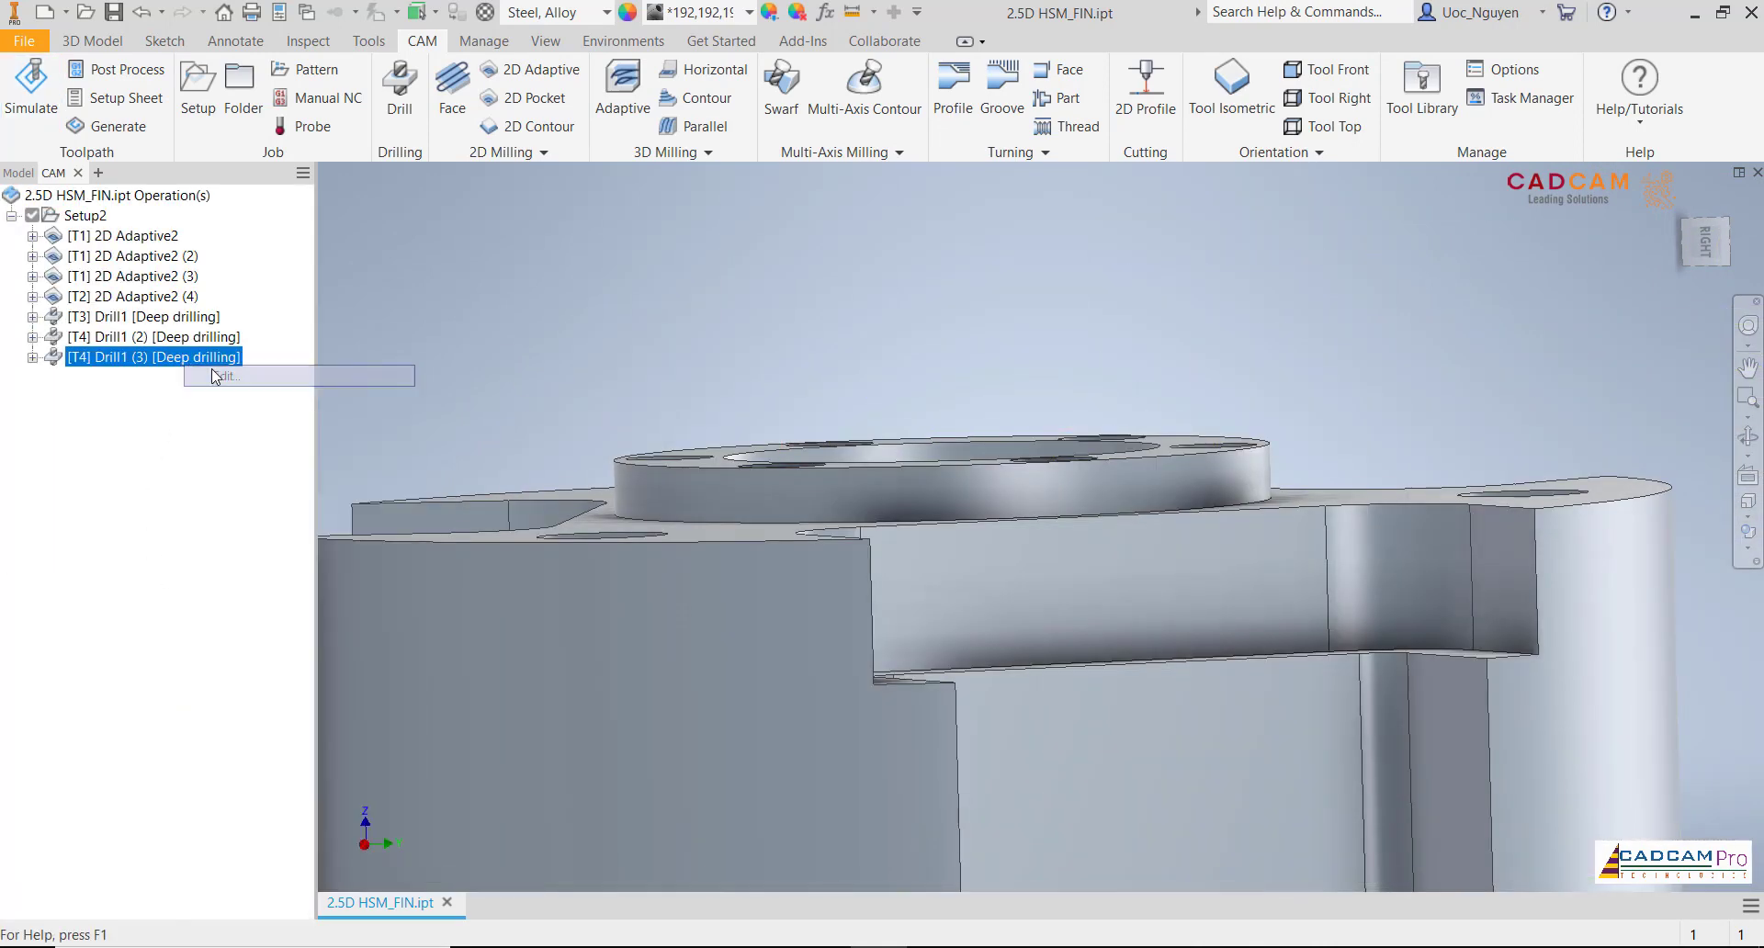
pyautogui.click(128, 228)
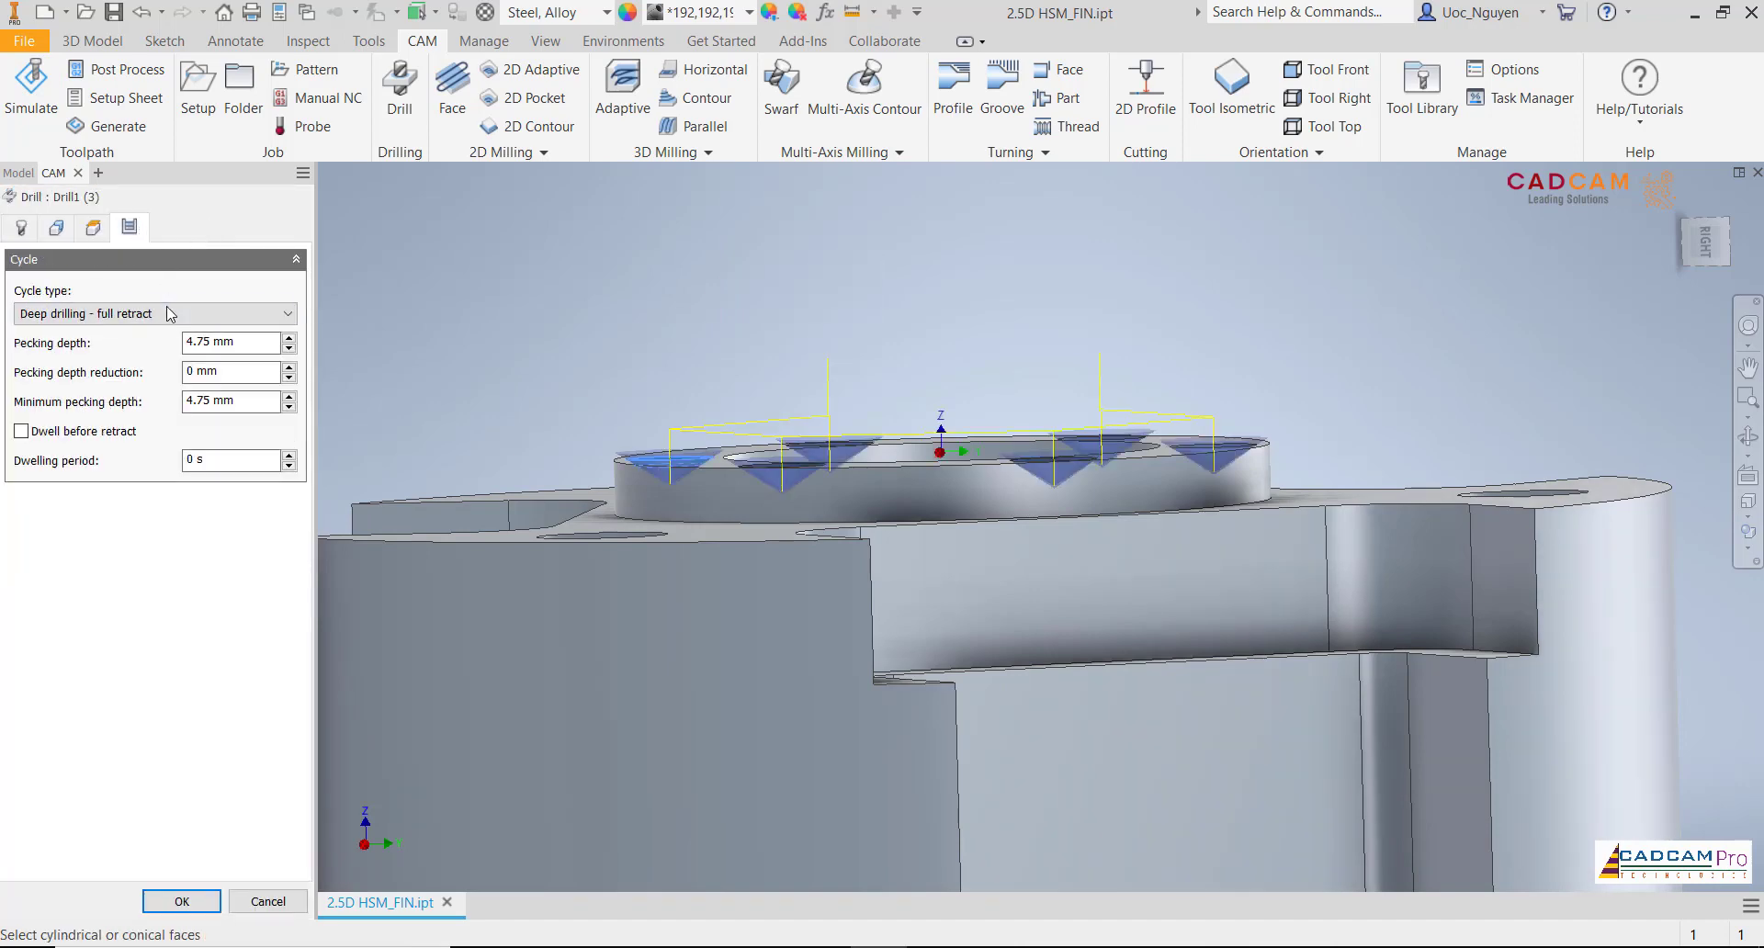
pyautogui.click(170, 313)
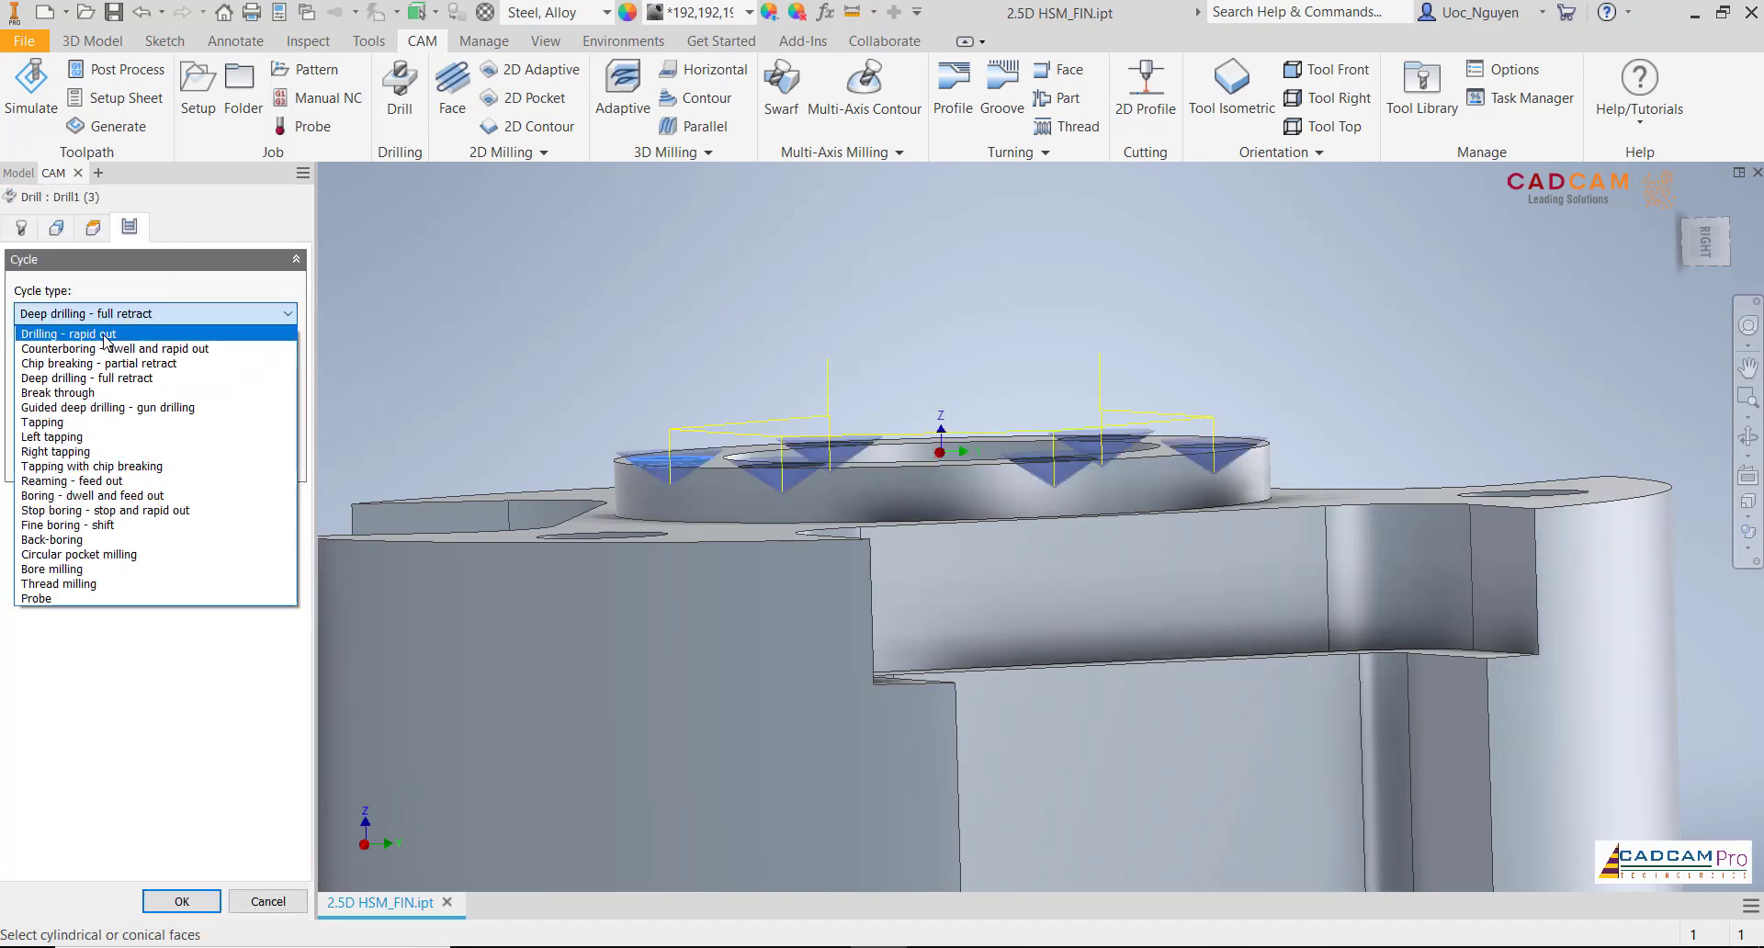
pyautogui.click(105, 334)
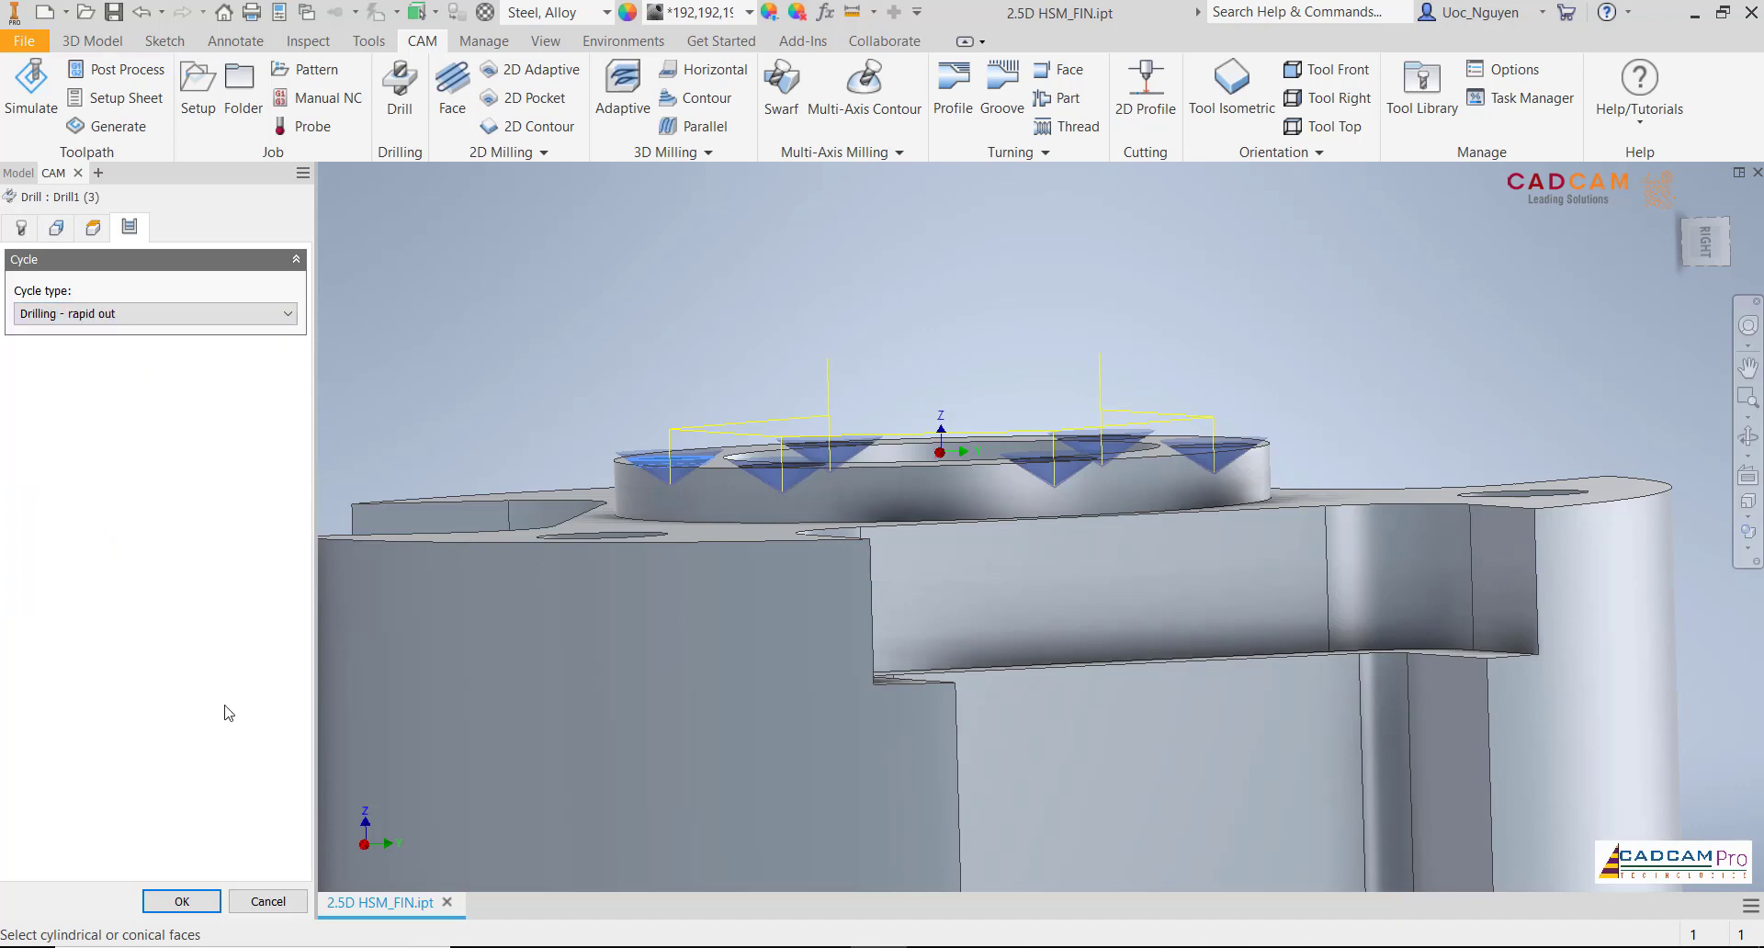
# Accept the third drilling operation and inspect its toolpath over the ring holes
pyautogui.click(204, 901)
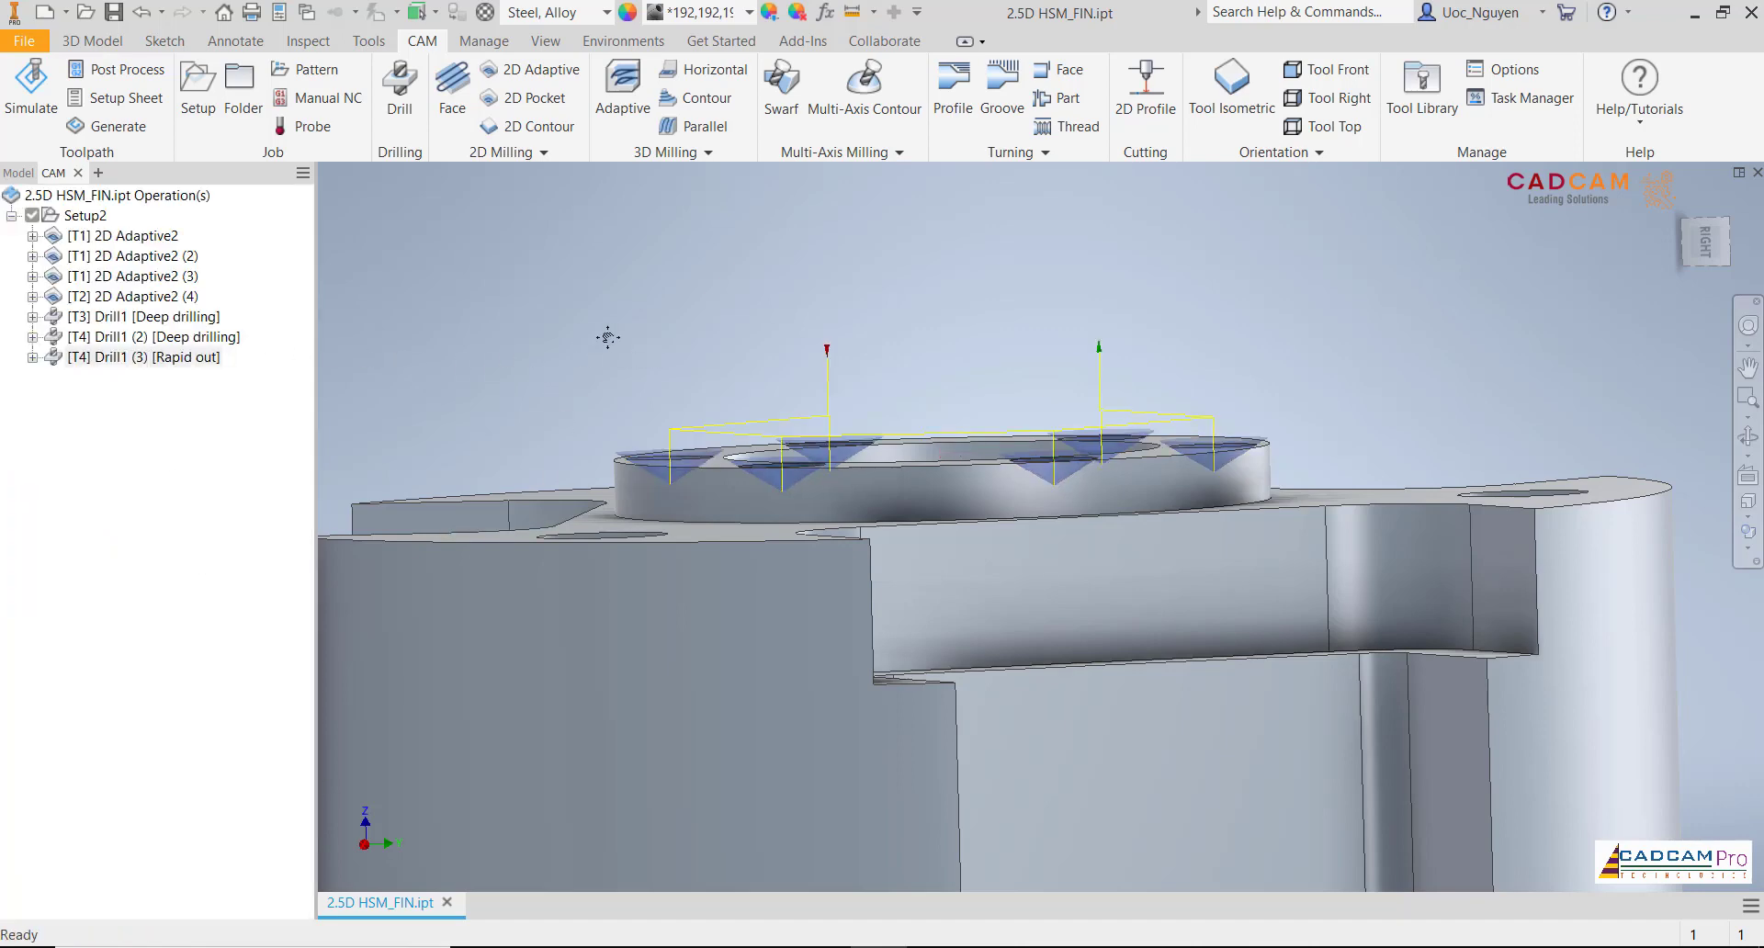
pyautogui.keyDown('shift'); pyautogui.moveTo(607, 337); pyautogui.dragTo(674, 330, button='middle'); pyautogui.keyUp('shift')
pyautogui.press('F5')
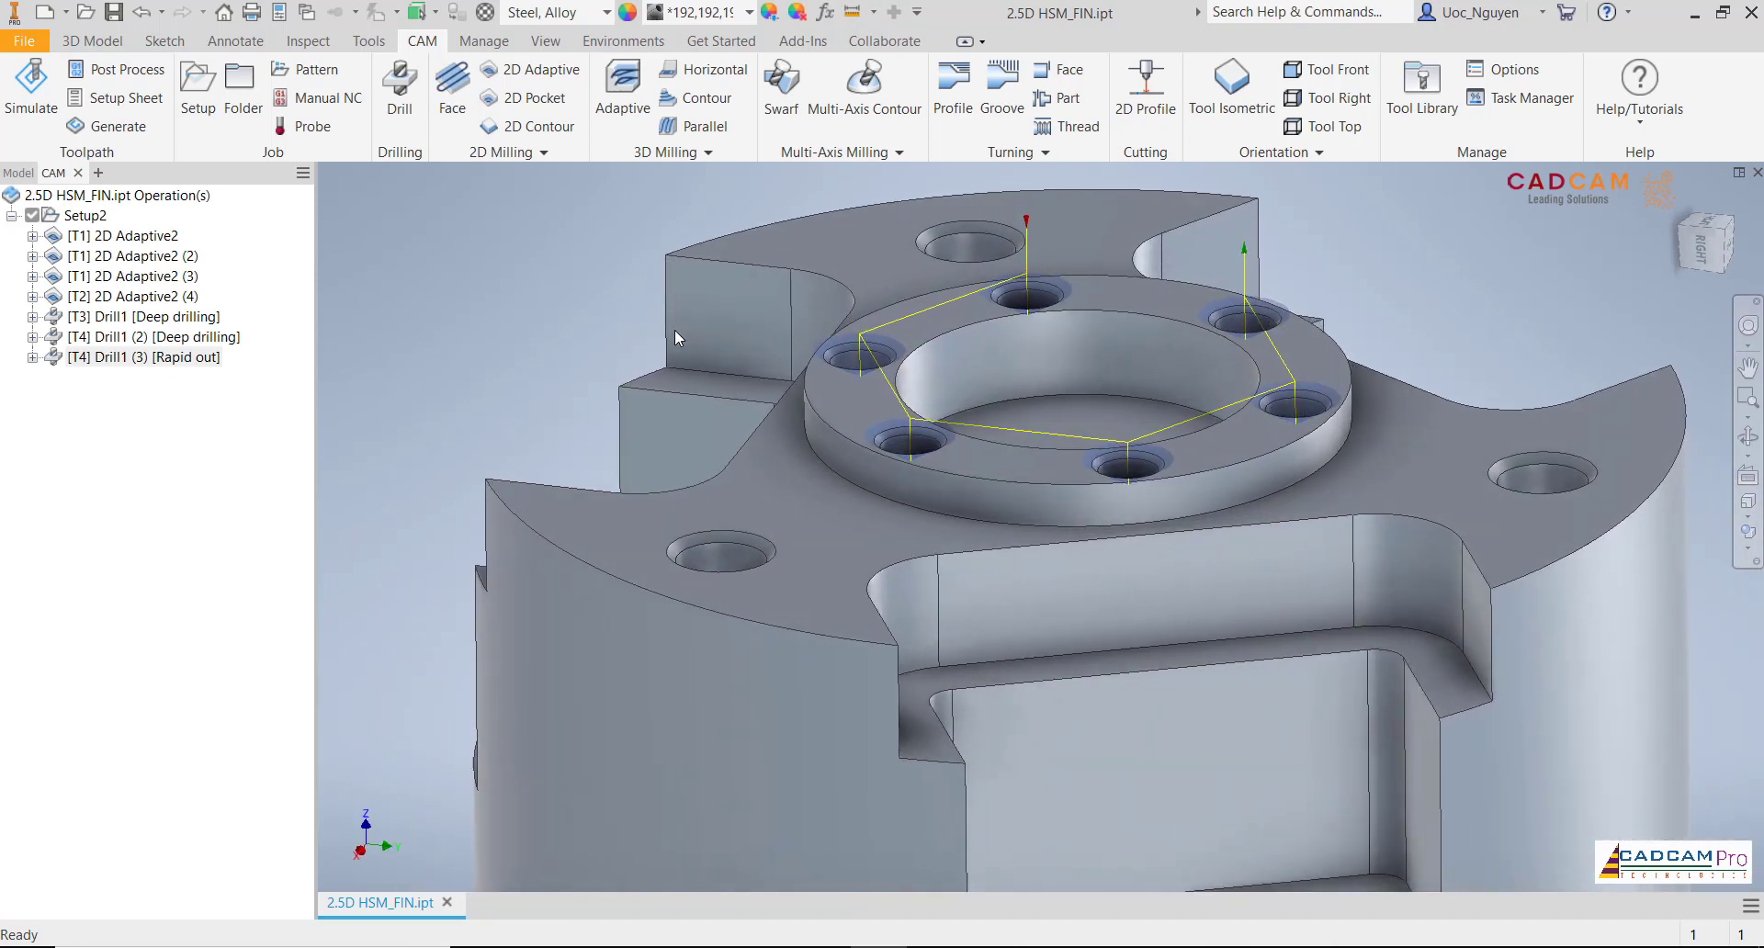
# Duplicate the third drilling operation and assign tool #5, the Ø22 mm drill, to the copy
pyautogui.rightClick(187, 359)
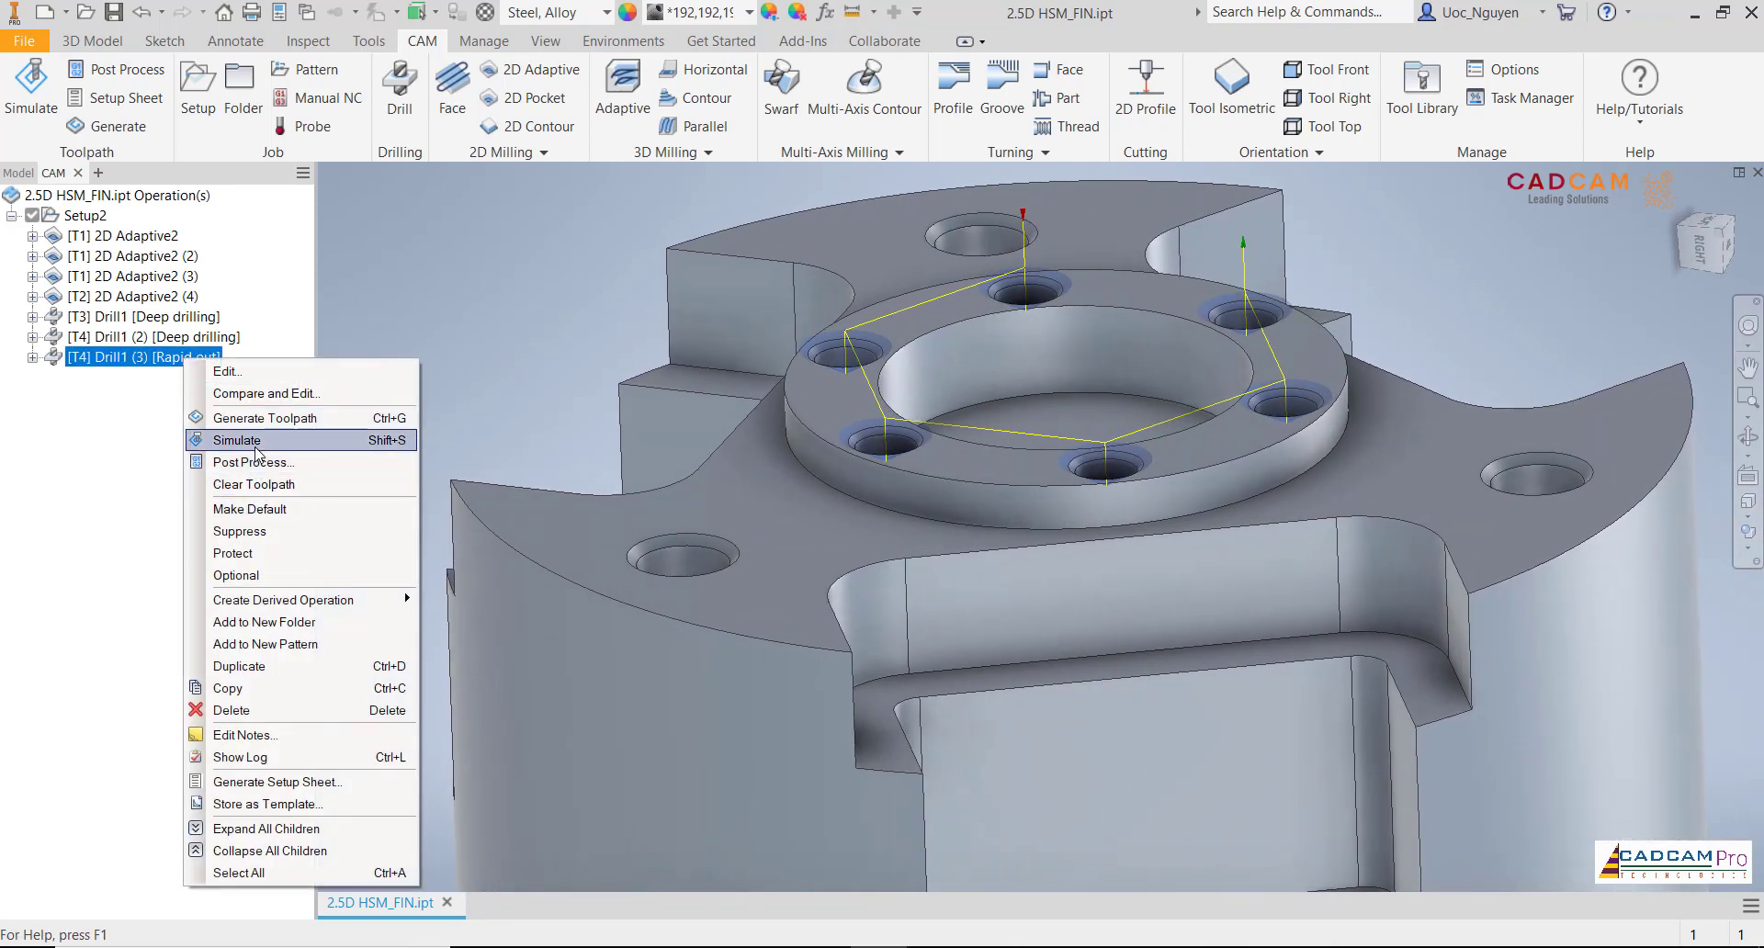
pyautogui.click(263, 668)
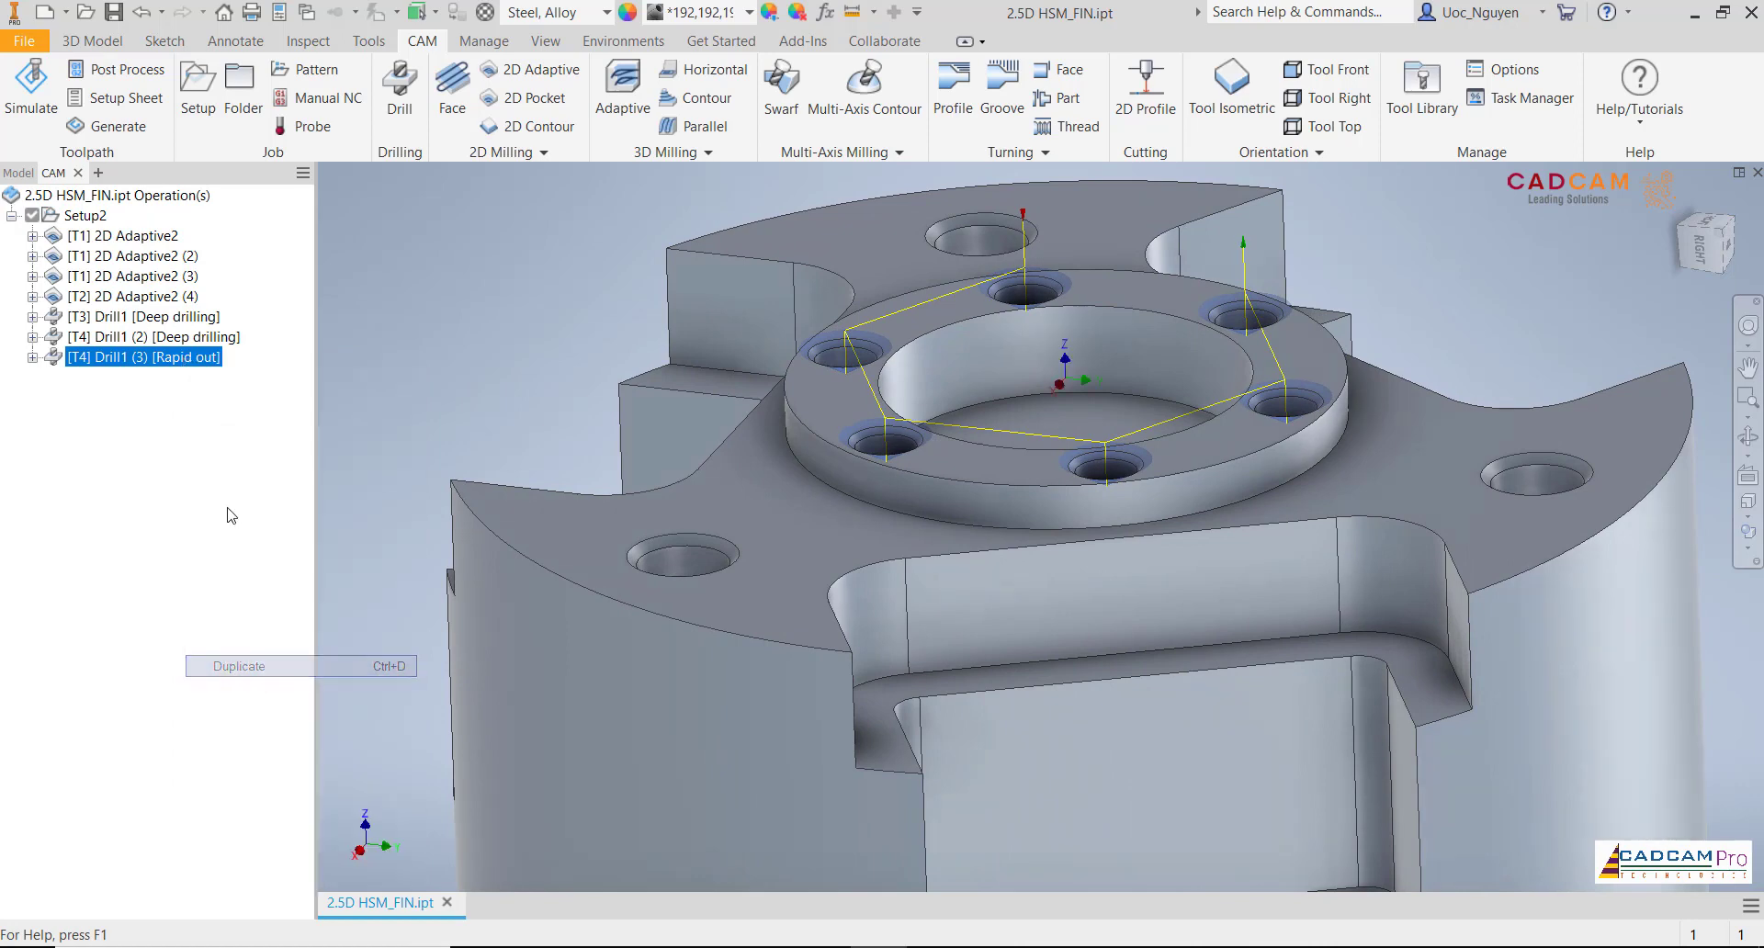
pyautogui.rightClick(186, 379)
pyautogui.click(422, 323)
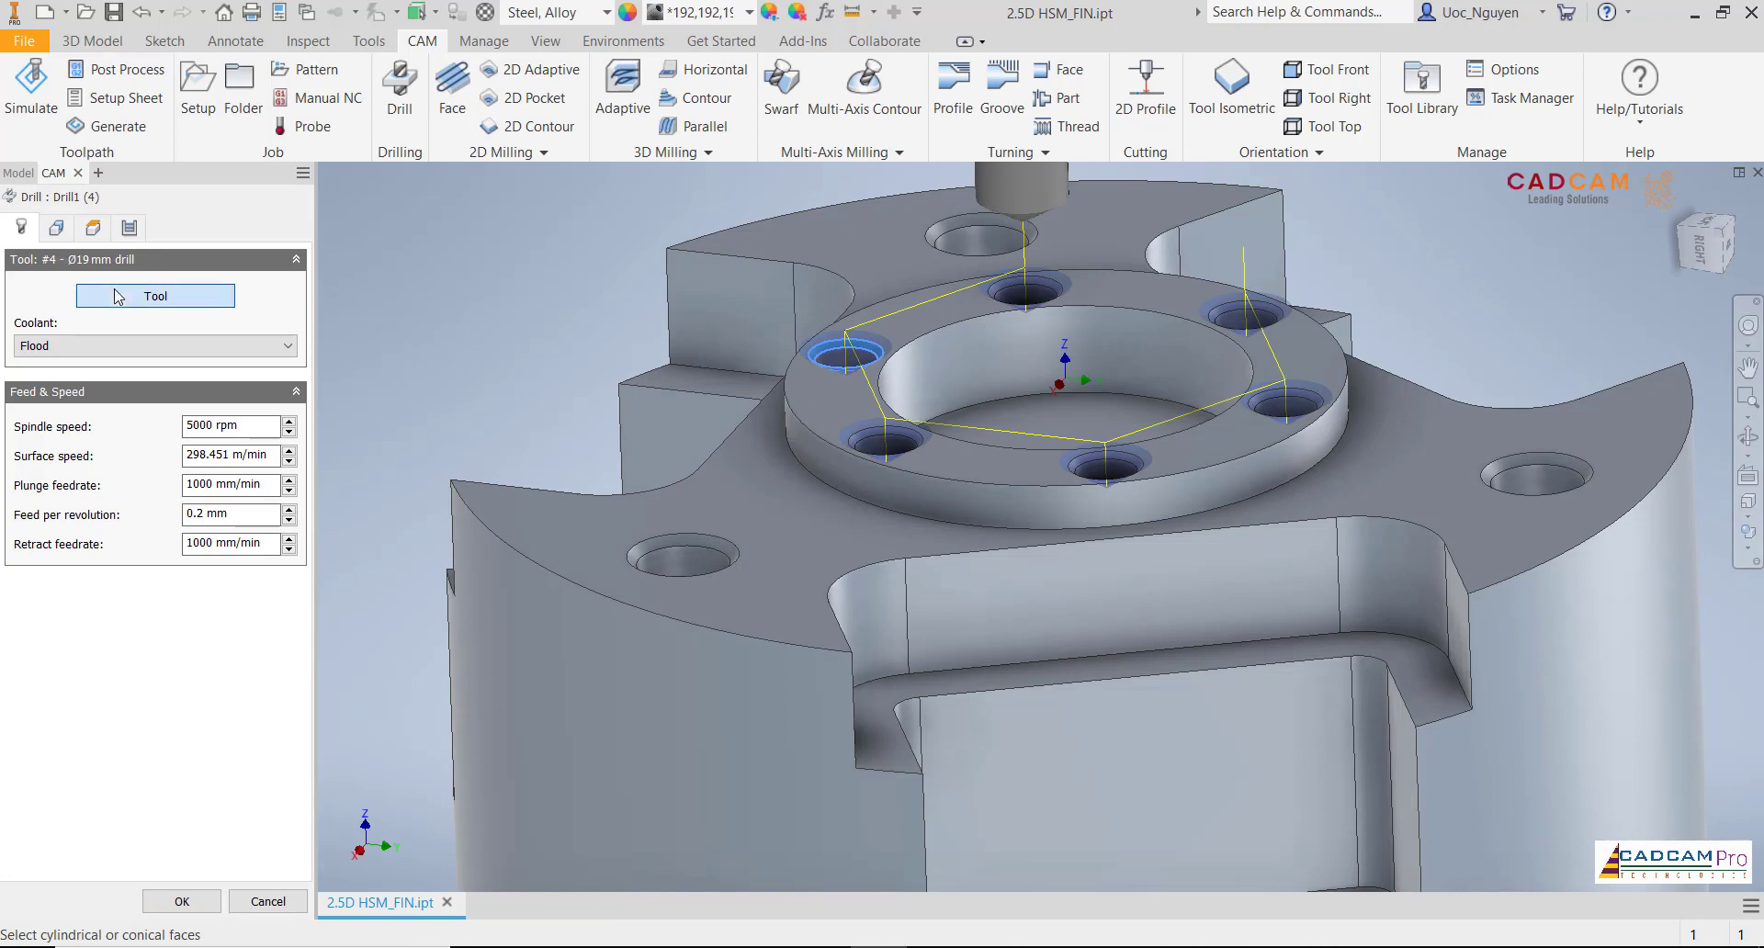
pyautogui.click(117, 296)
pyautogui.click(407, 489)
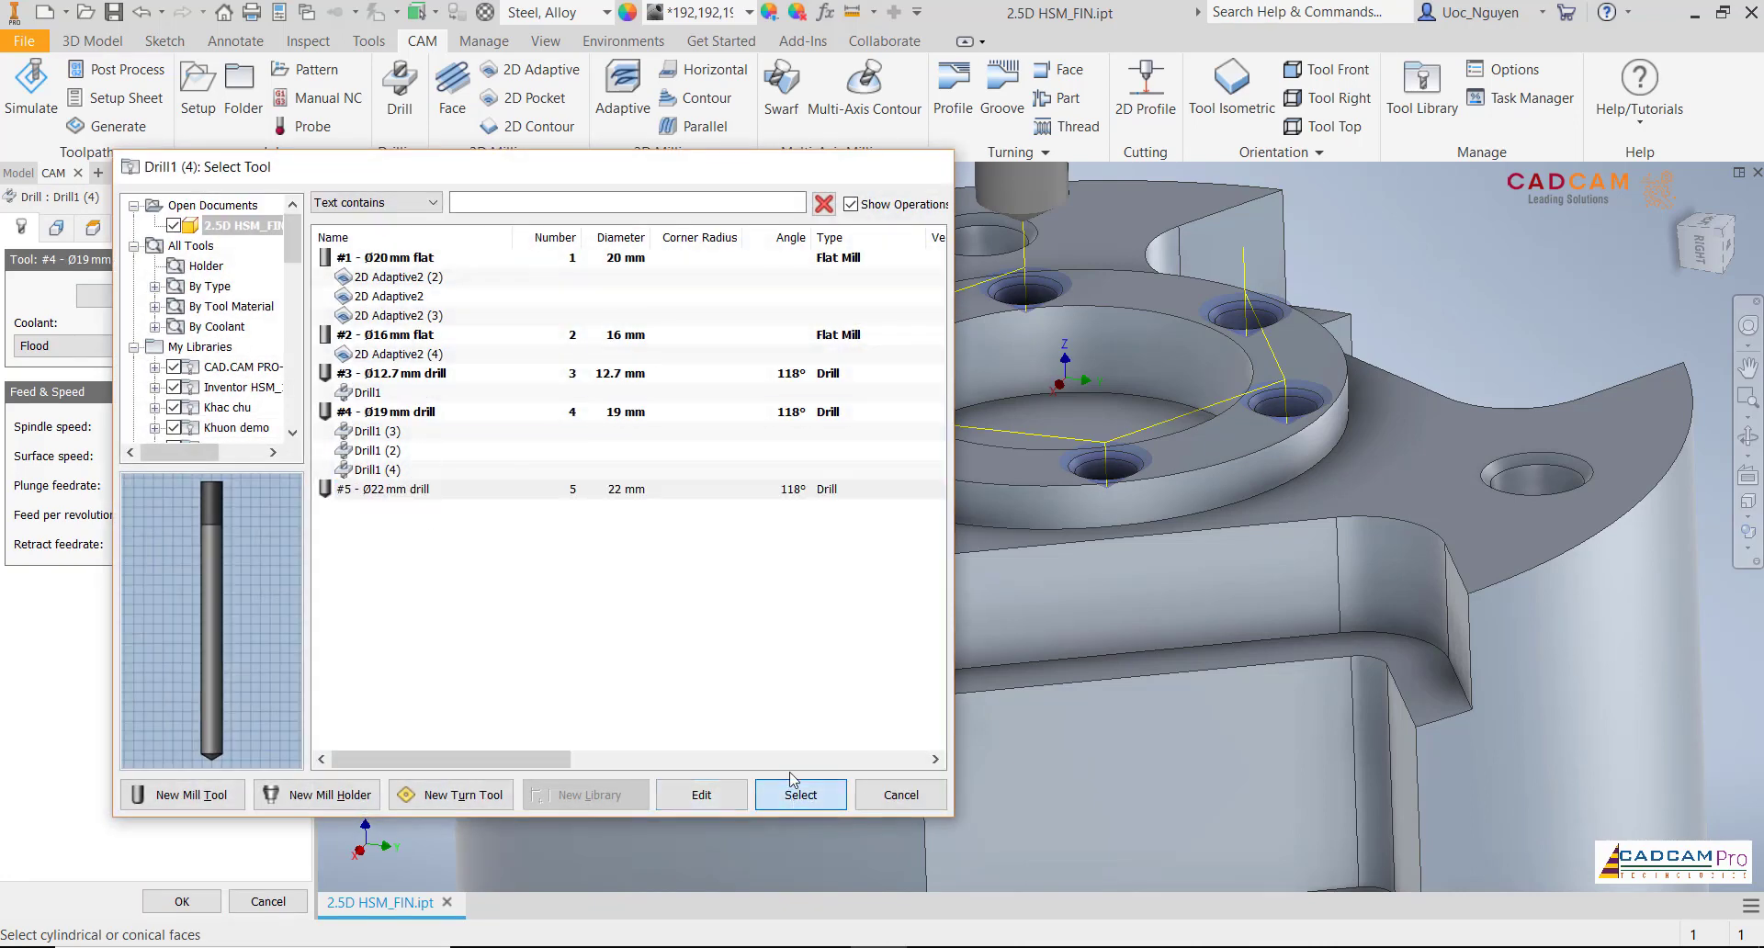
pyautogui.click(800, 795)
# Replace the copied operation's hole faces with the conical chamfer faces of the three large outer holes, check the drill cones, and accept it
pyautogui.click(56, 228)
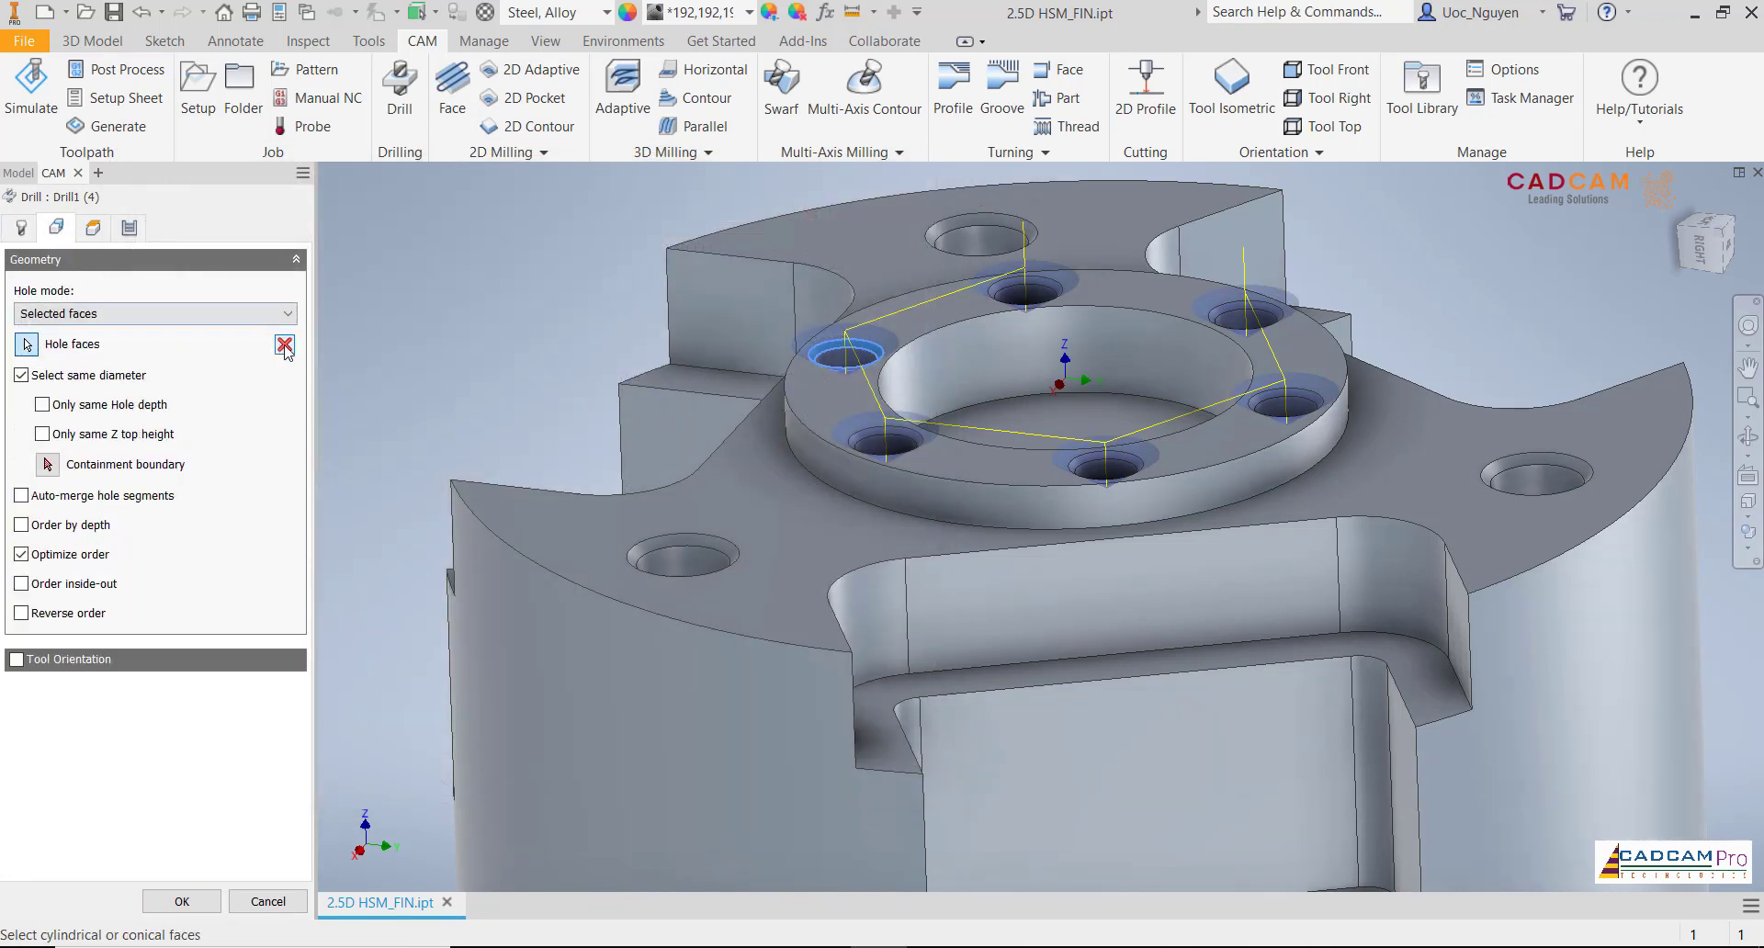
pyautogui.click(704, 535)
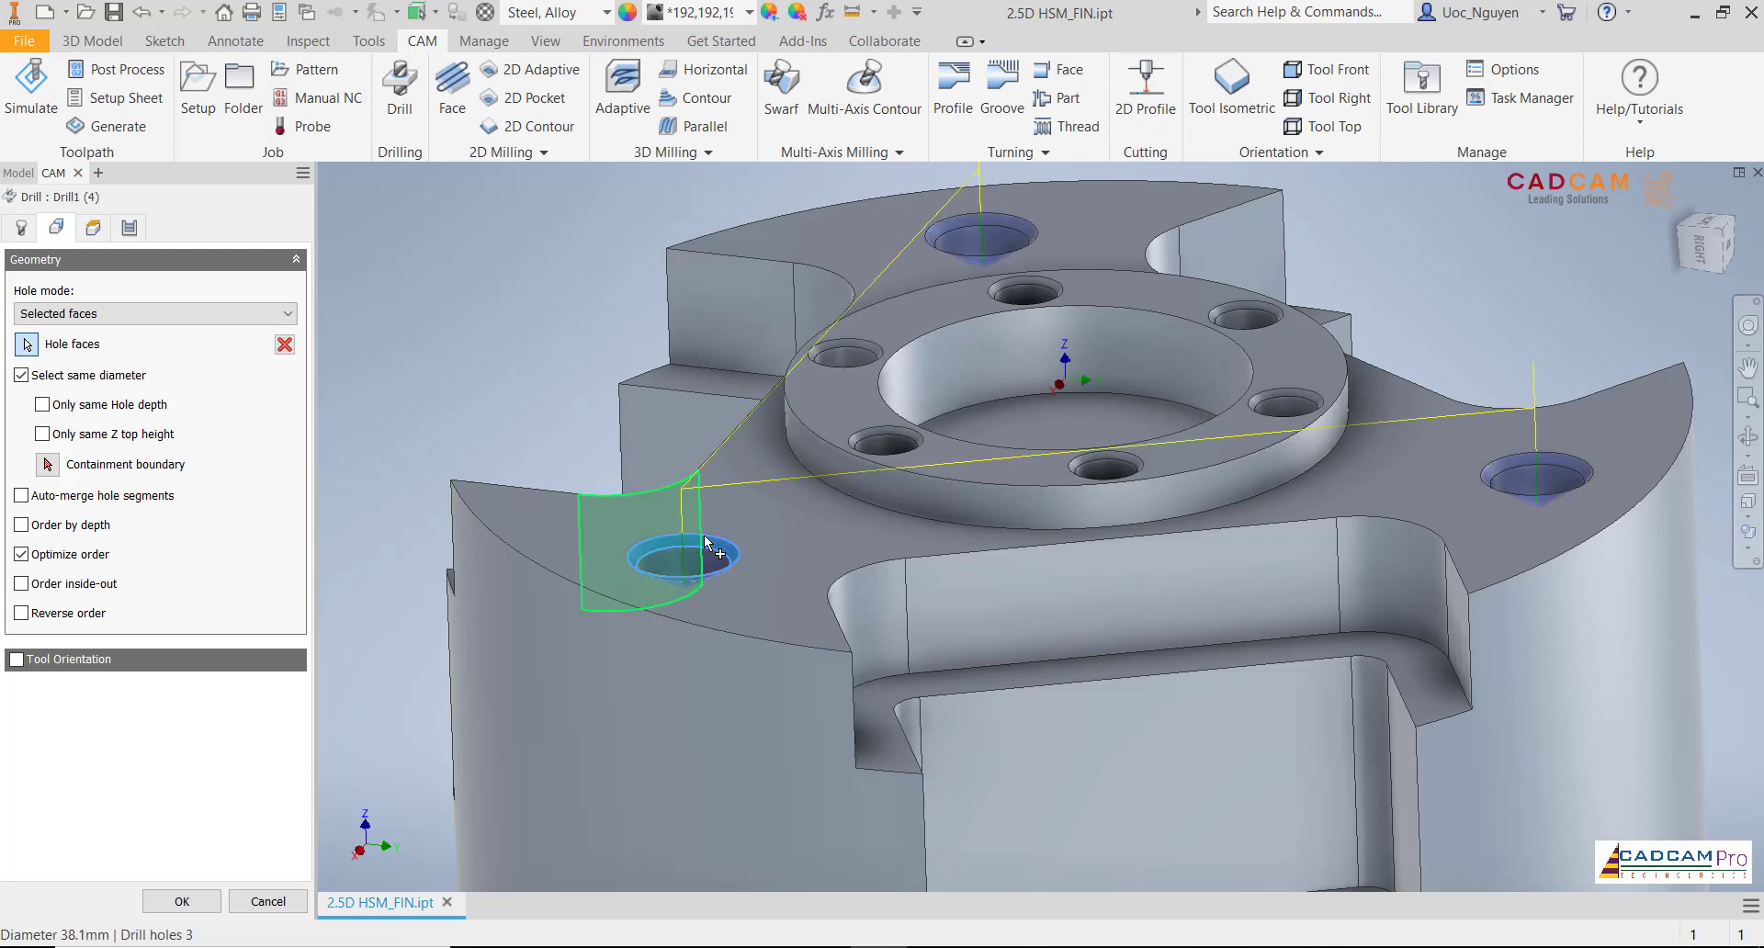
pyautogui.keyDown('shift'); pyautogui.moveTo(565, 542); pyautogui.dragTo(555, 488, button='middle'); pyautogui.keyUp('shift')
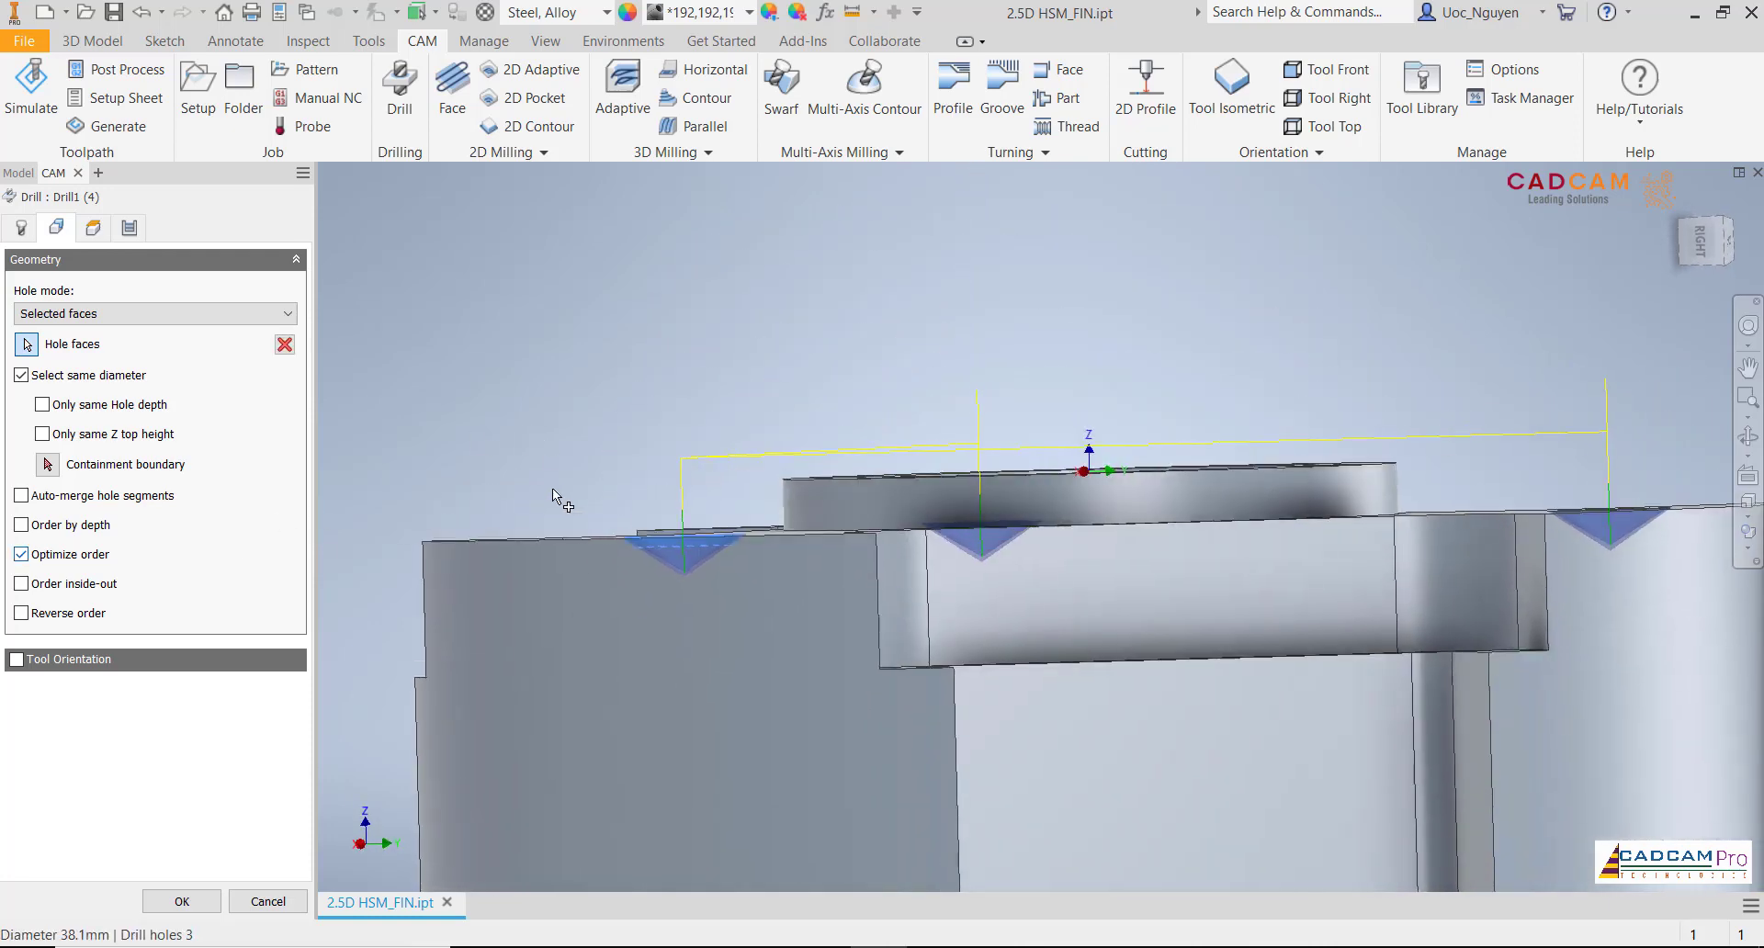
pyautogui.click(181, 901)
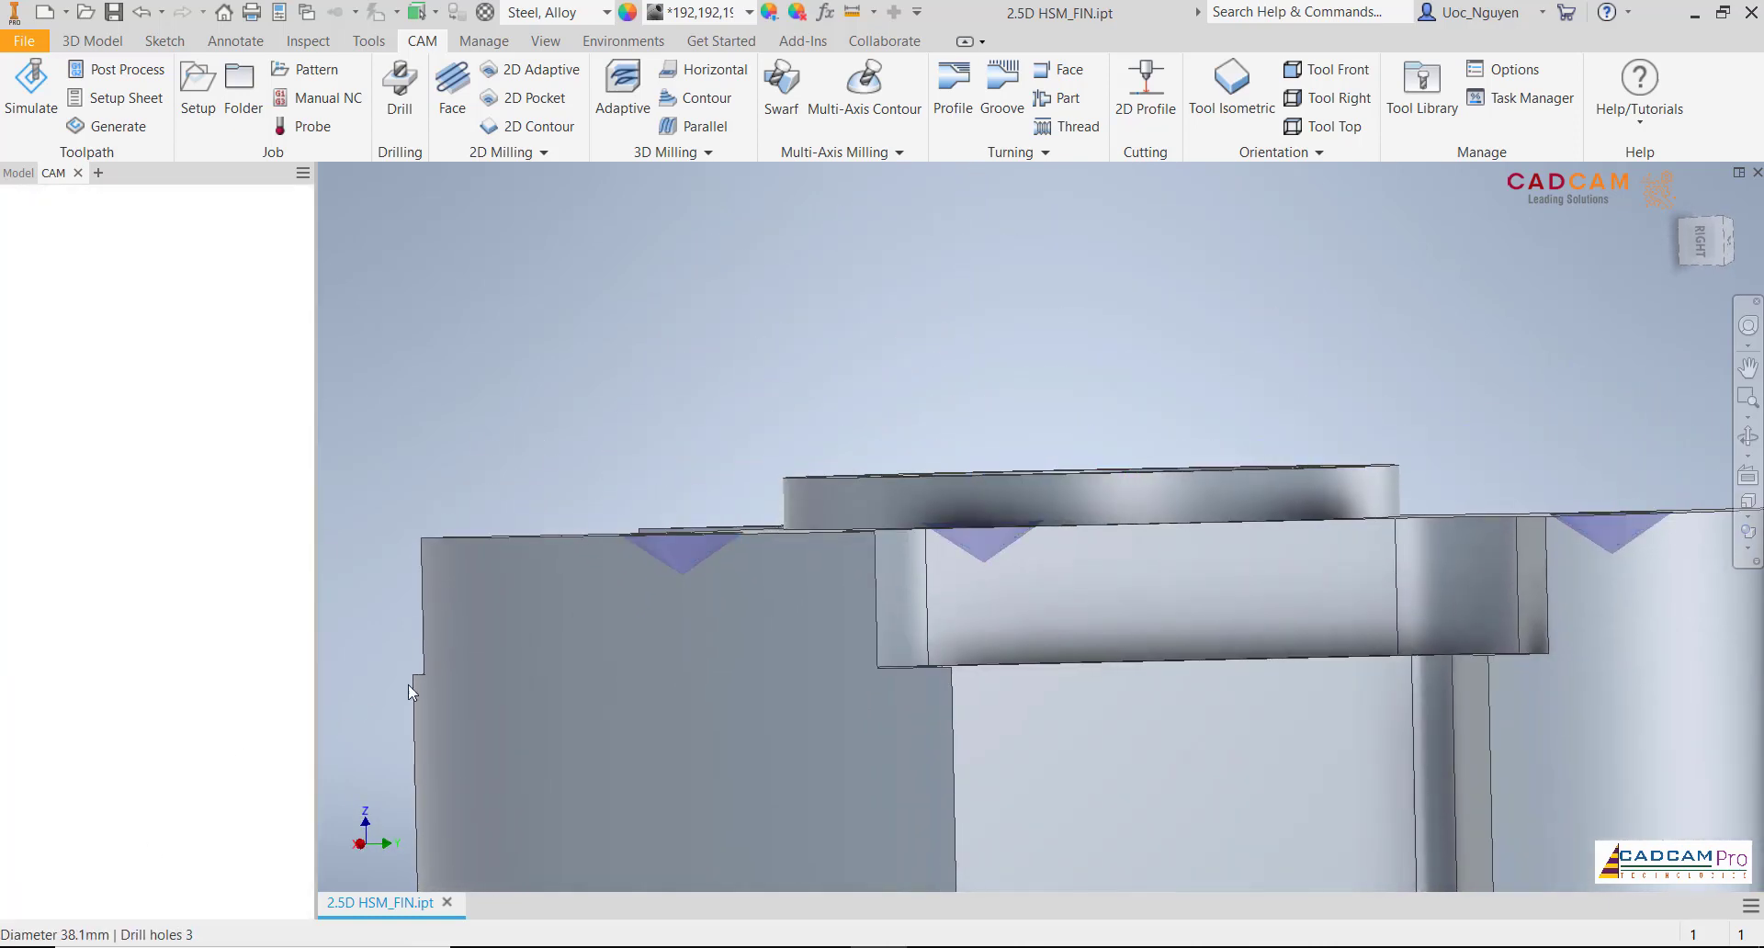
pyautogui.scroll(-5, 514, 437)
pyautogui.keyDown('shift'); pyautogui.moveTo(515, 437); pyautogui.dragTo(536, 328, button='middle'); pyautogui.keyUp('shift')
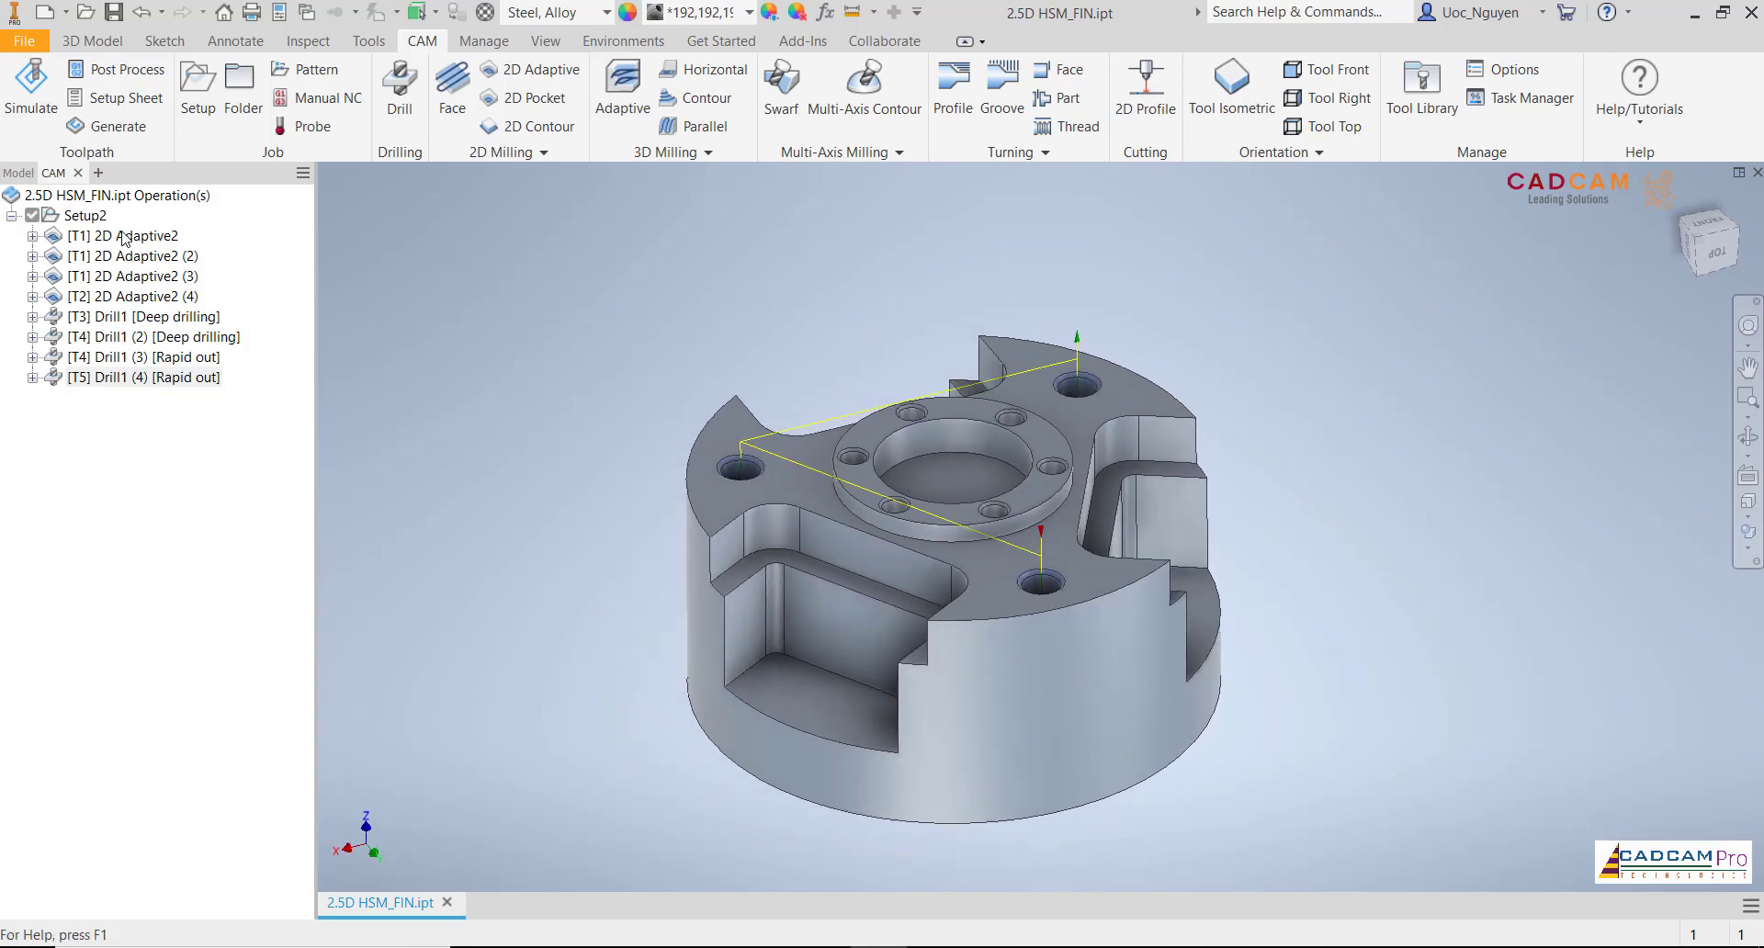
# Start a simulation of all Setup2 operations with the toolpath hidden, the stock shown, and stock colorization set to Use material
pyautogui.click(86, 216)
pyautogui.rightClick(86, 220)
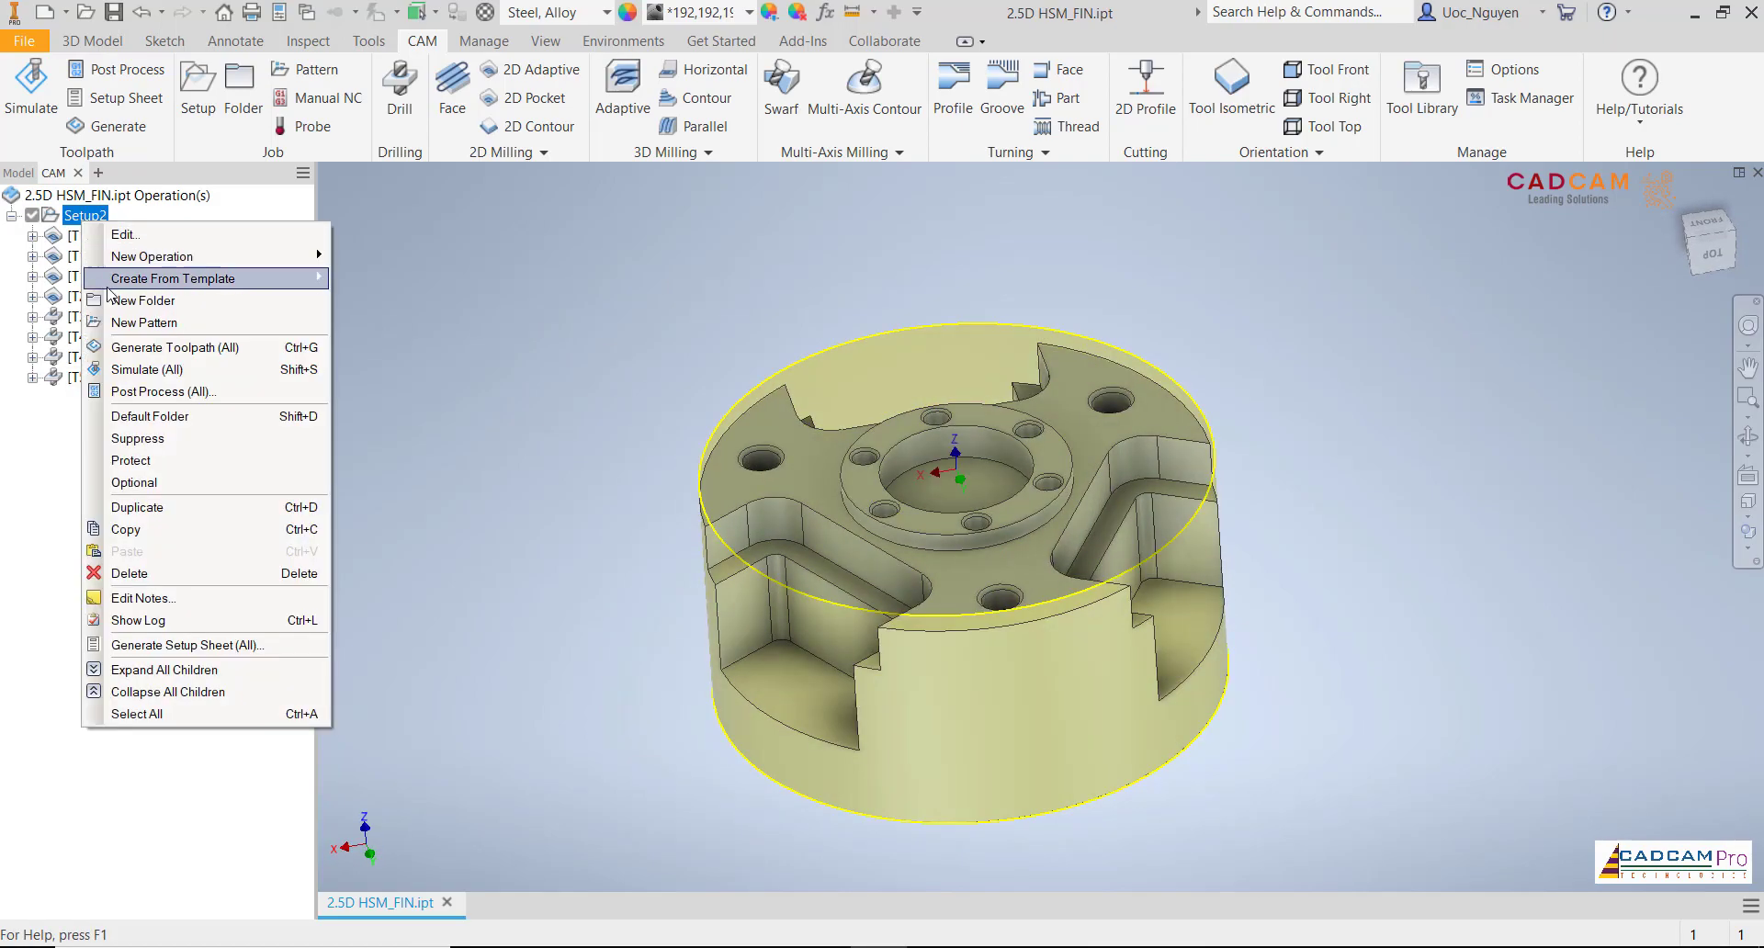
pyautogui.click(147, 370)
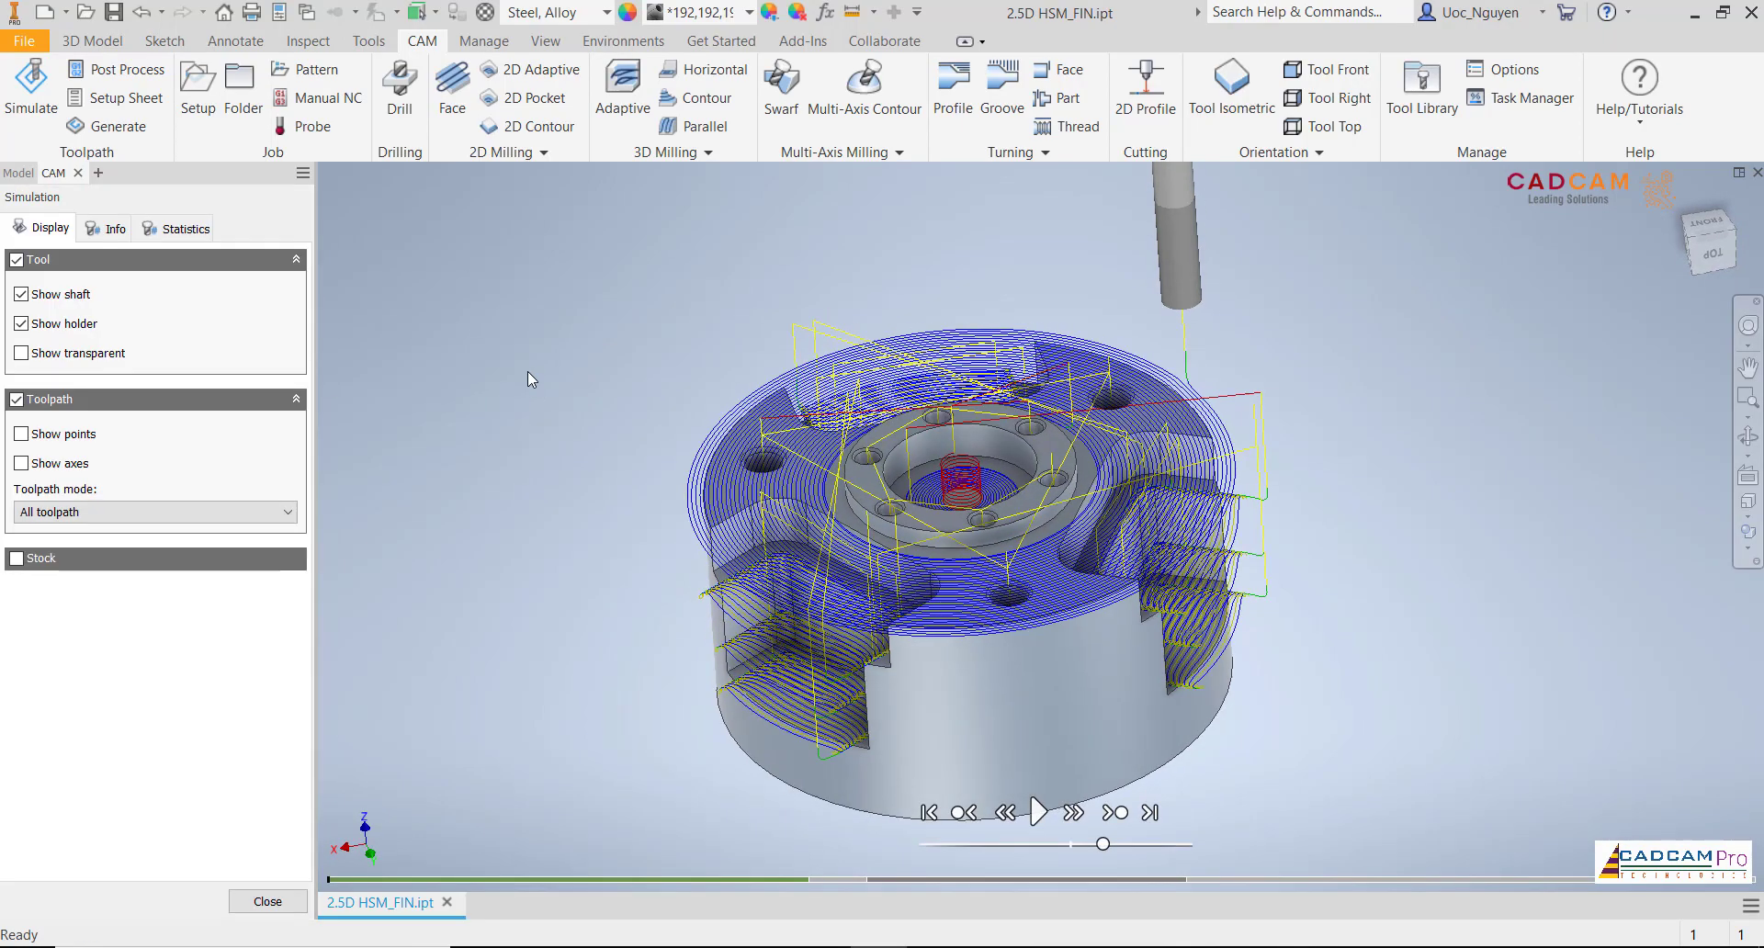
pyautogui.click(16, 400)
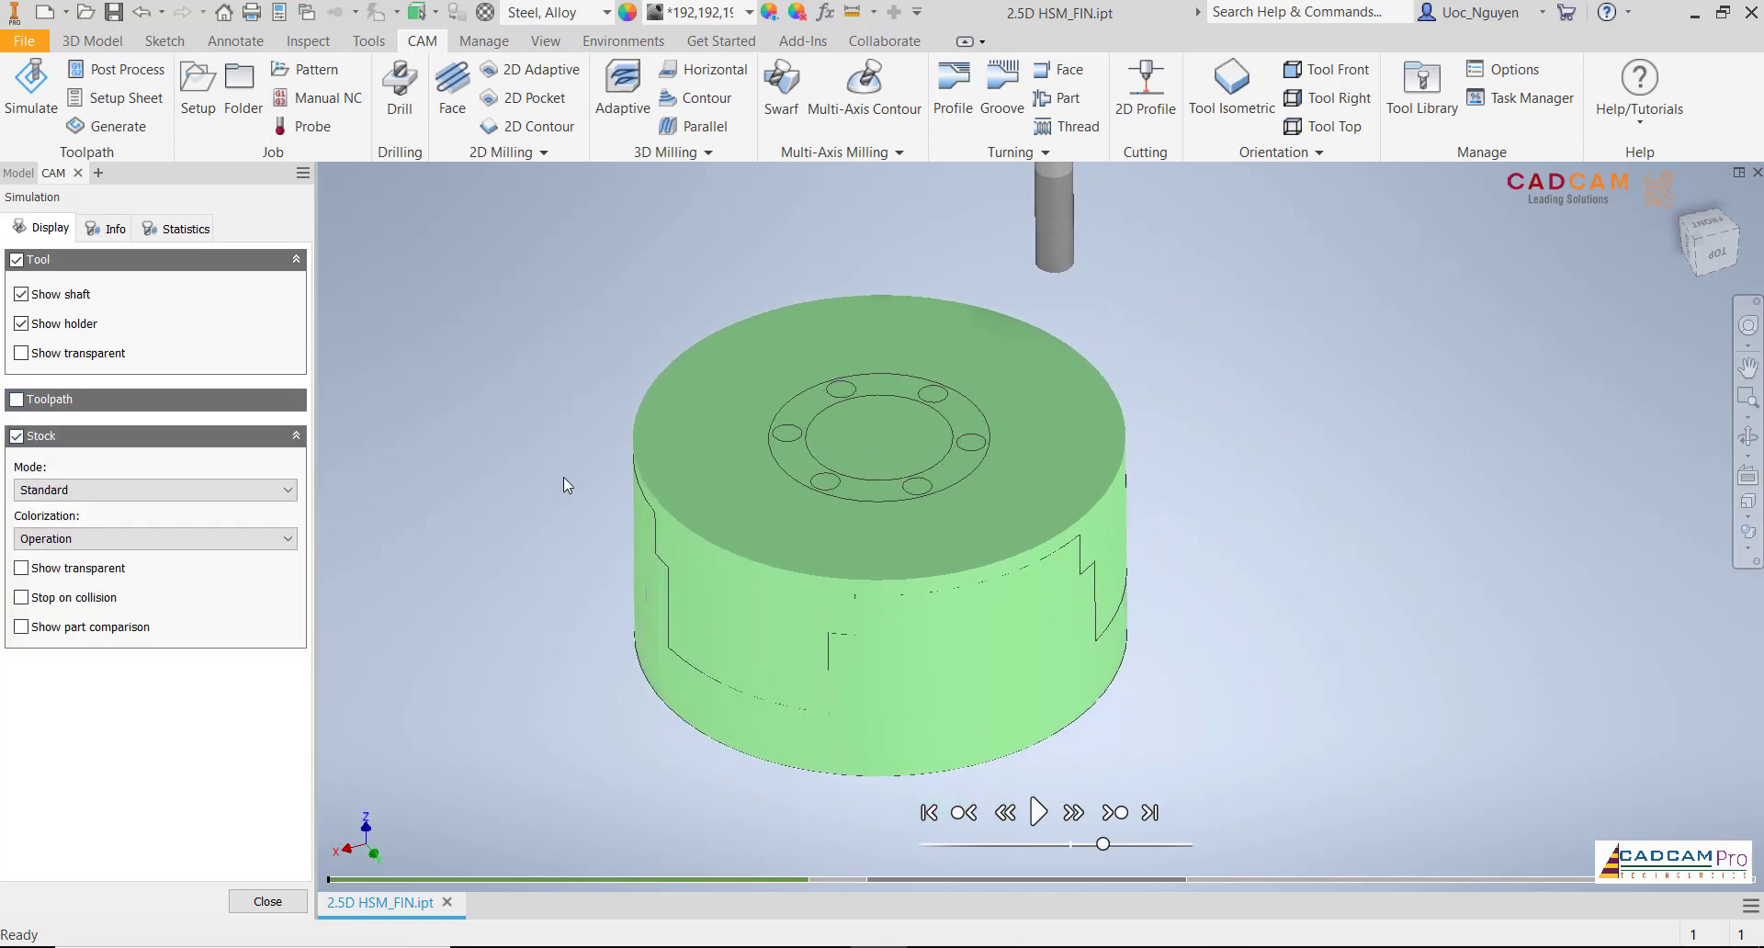
pyautogui.click(83, 491)
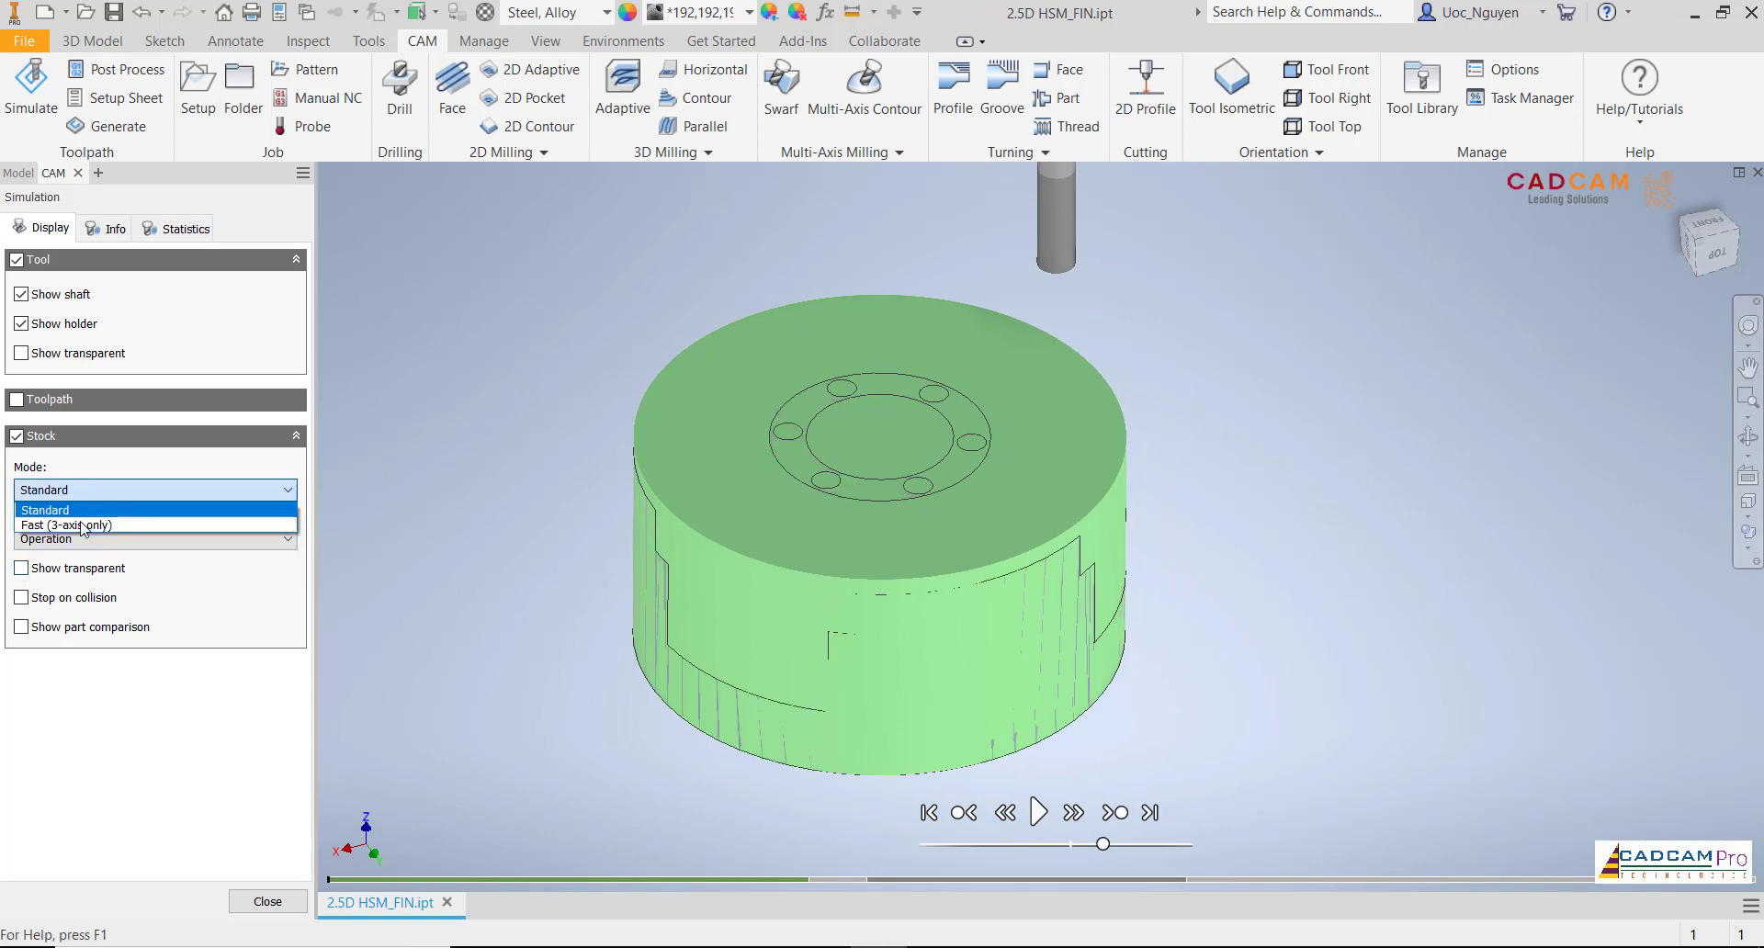
pyautogui.click(420, 528)
pyautogui.click(143, 543)
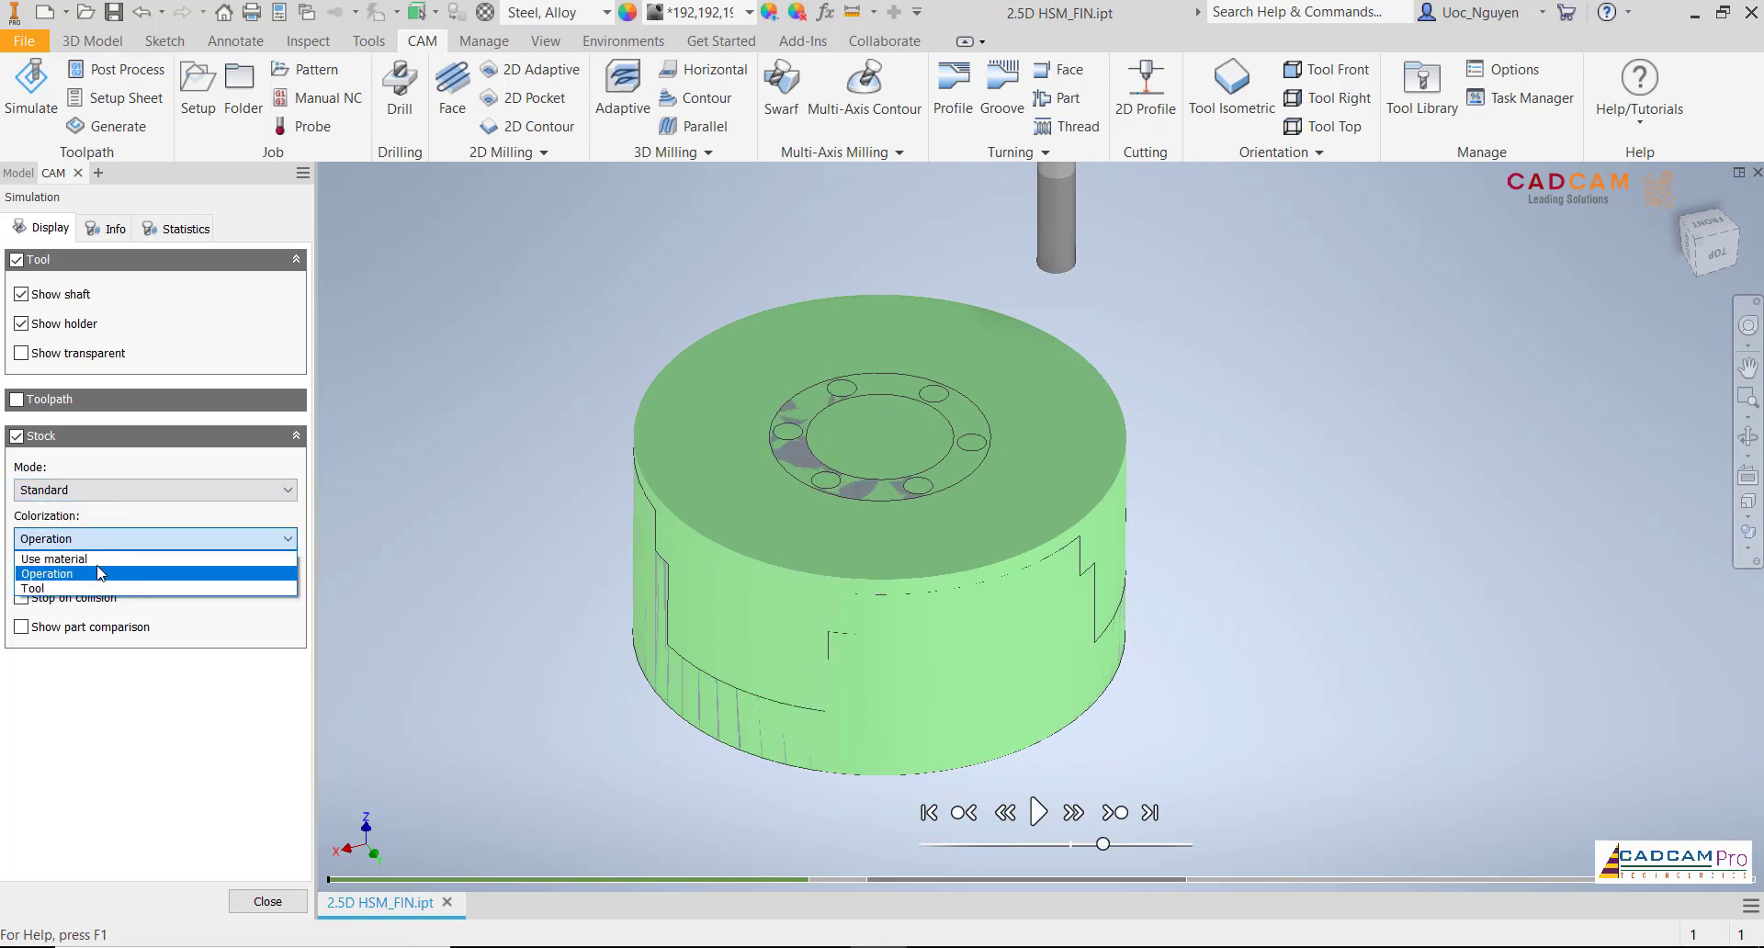
pyautogui.click(92, 558)
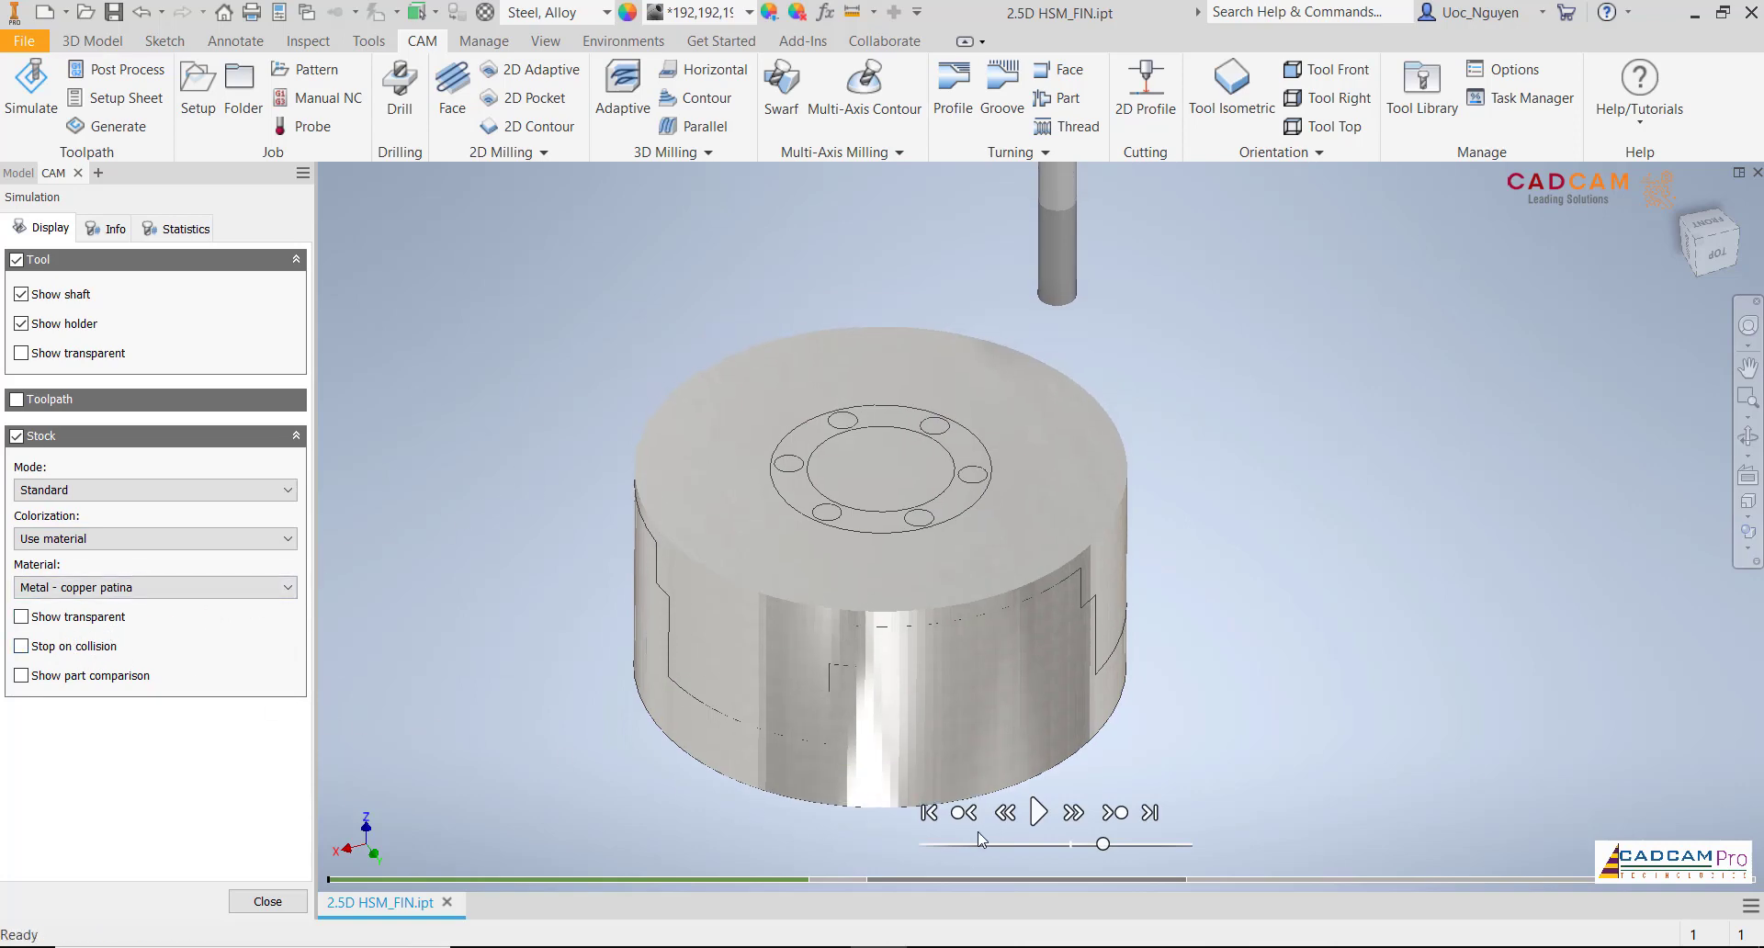
# Try the Fast (3-axis only) stock mode and return the mode to Standard
pyautogui.click(116, 493)
pyautogui.click(108, 520)
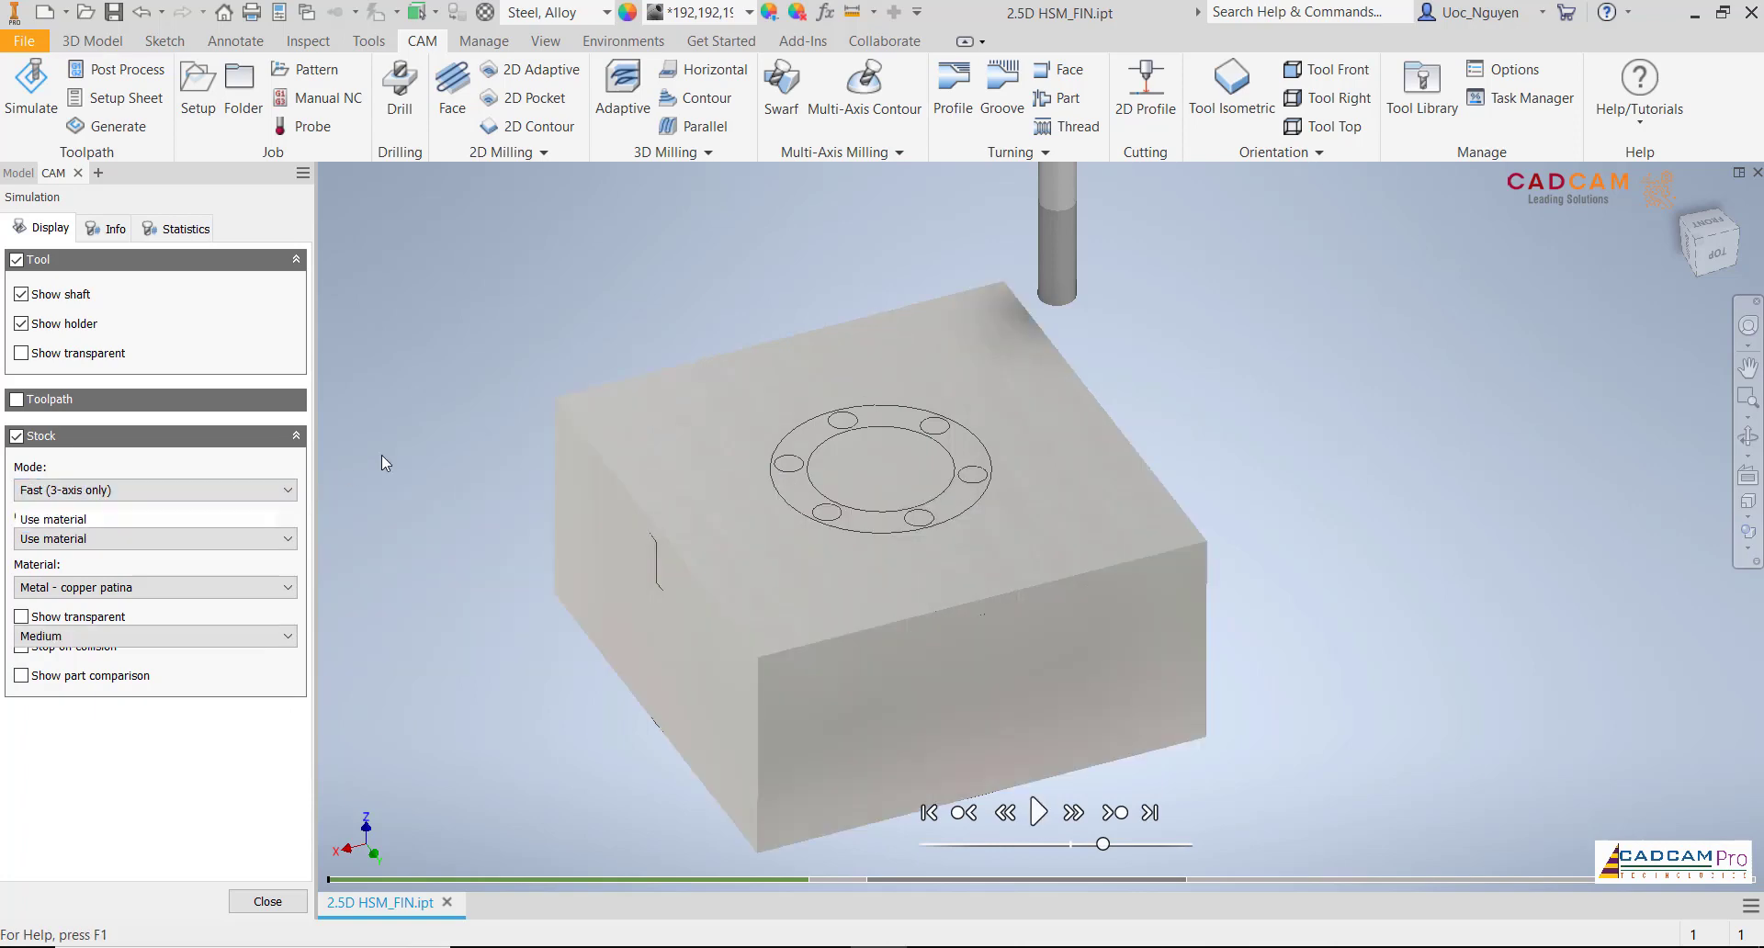
pyautogui.click(109, 490)
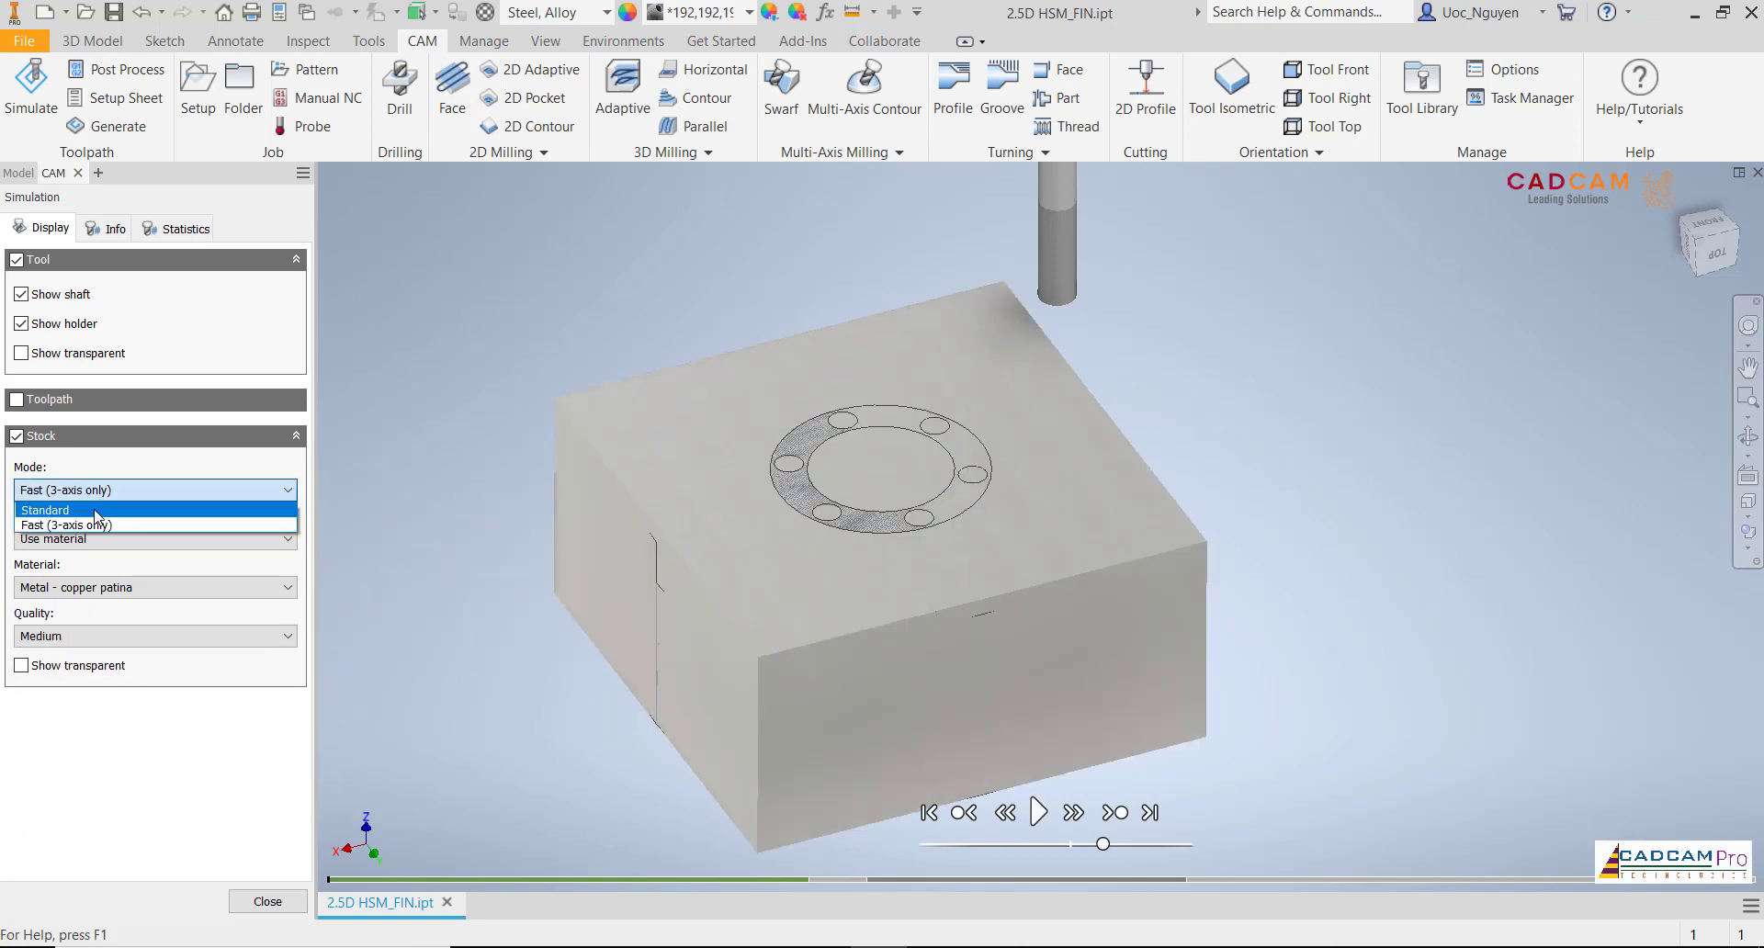
pyautogui.click(96, 512)
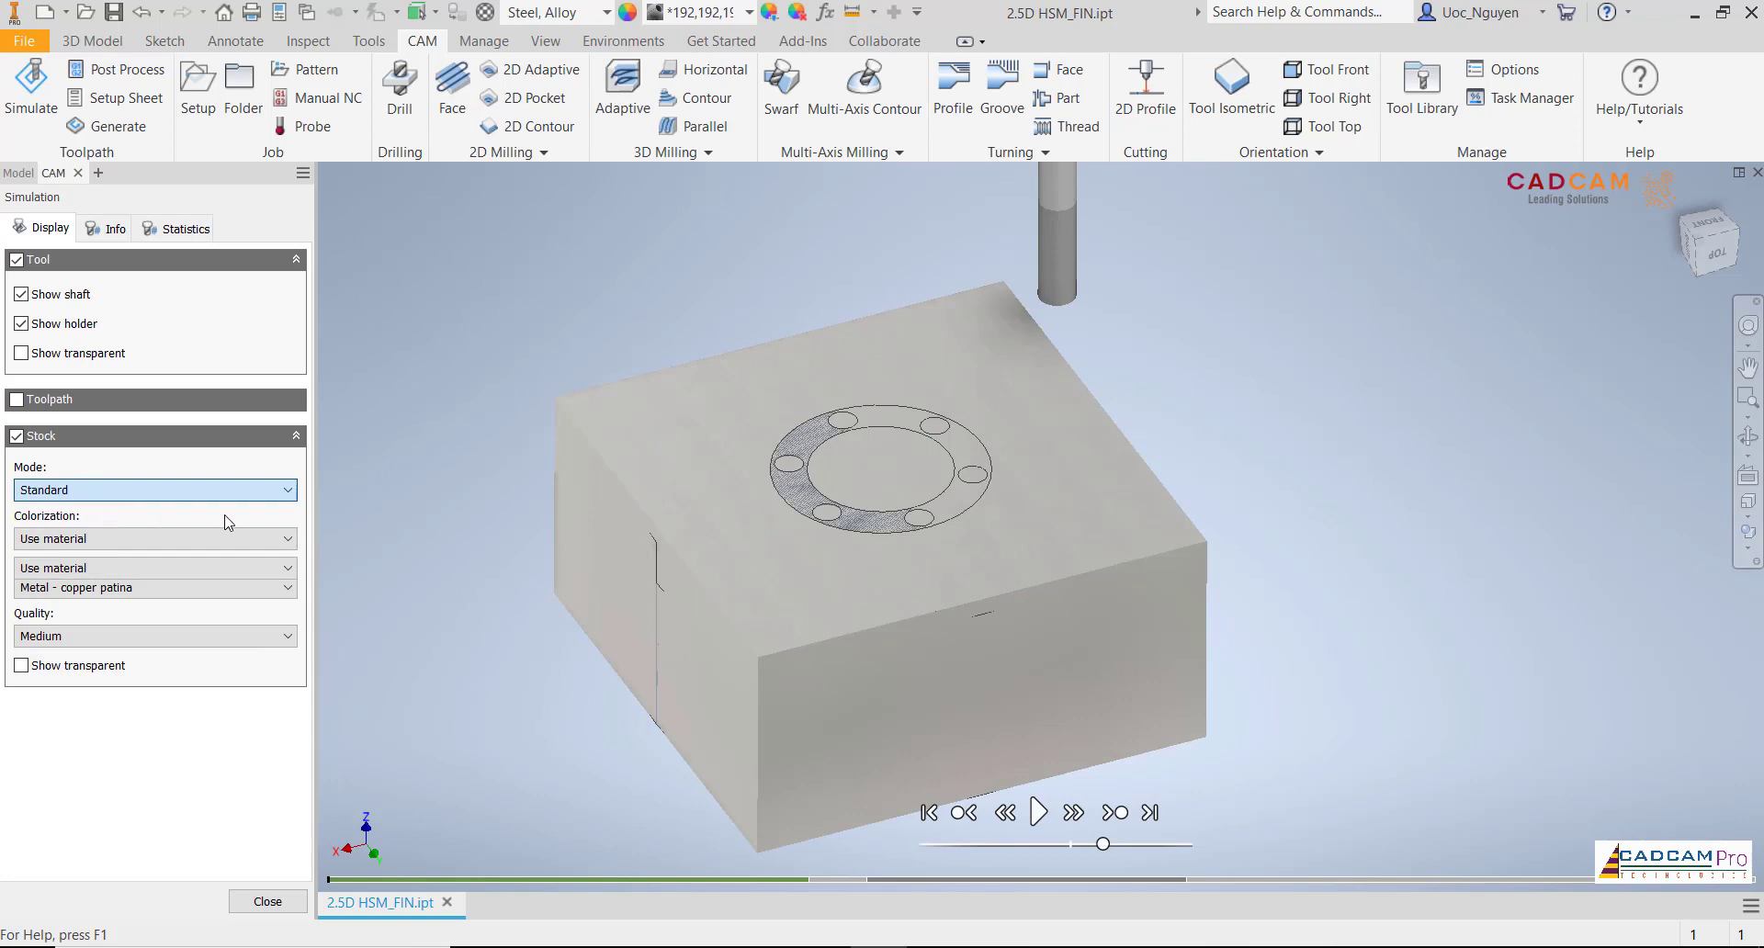
# Play the stock simulation through the milling and drilling operations, adjusting the playback speed and pausing as needed
pyautogui.click(1039, 812)
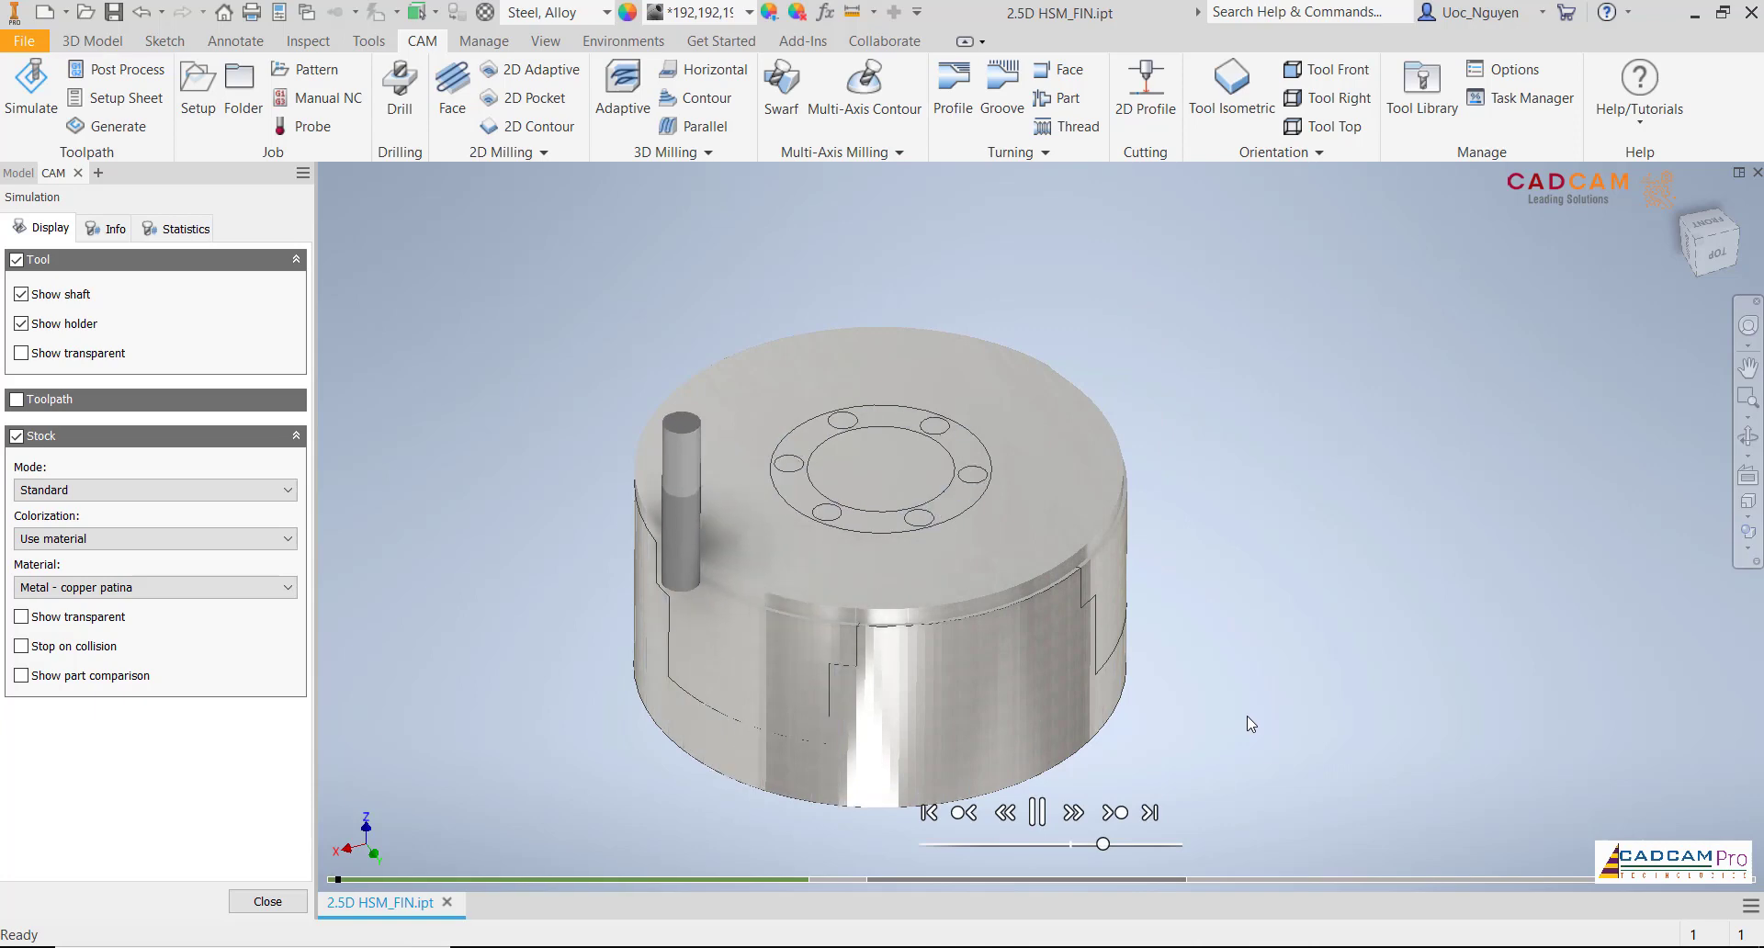
pyautogui.click(1136, 845)
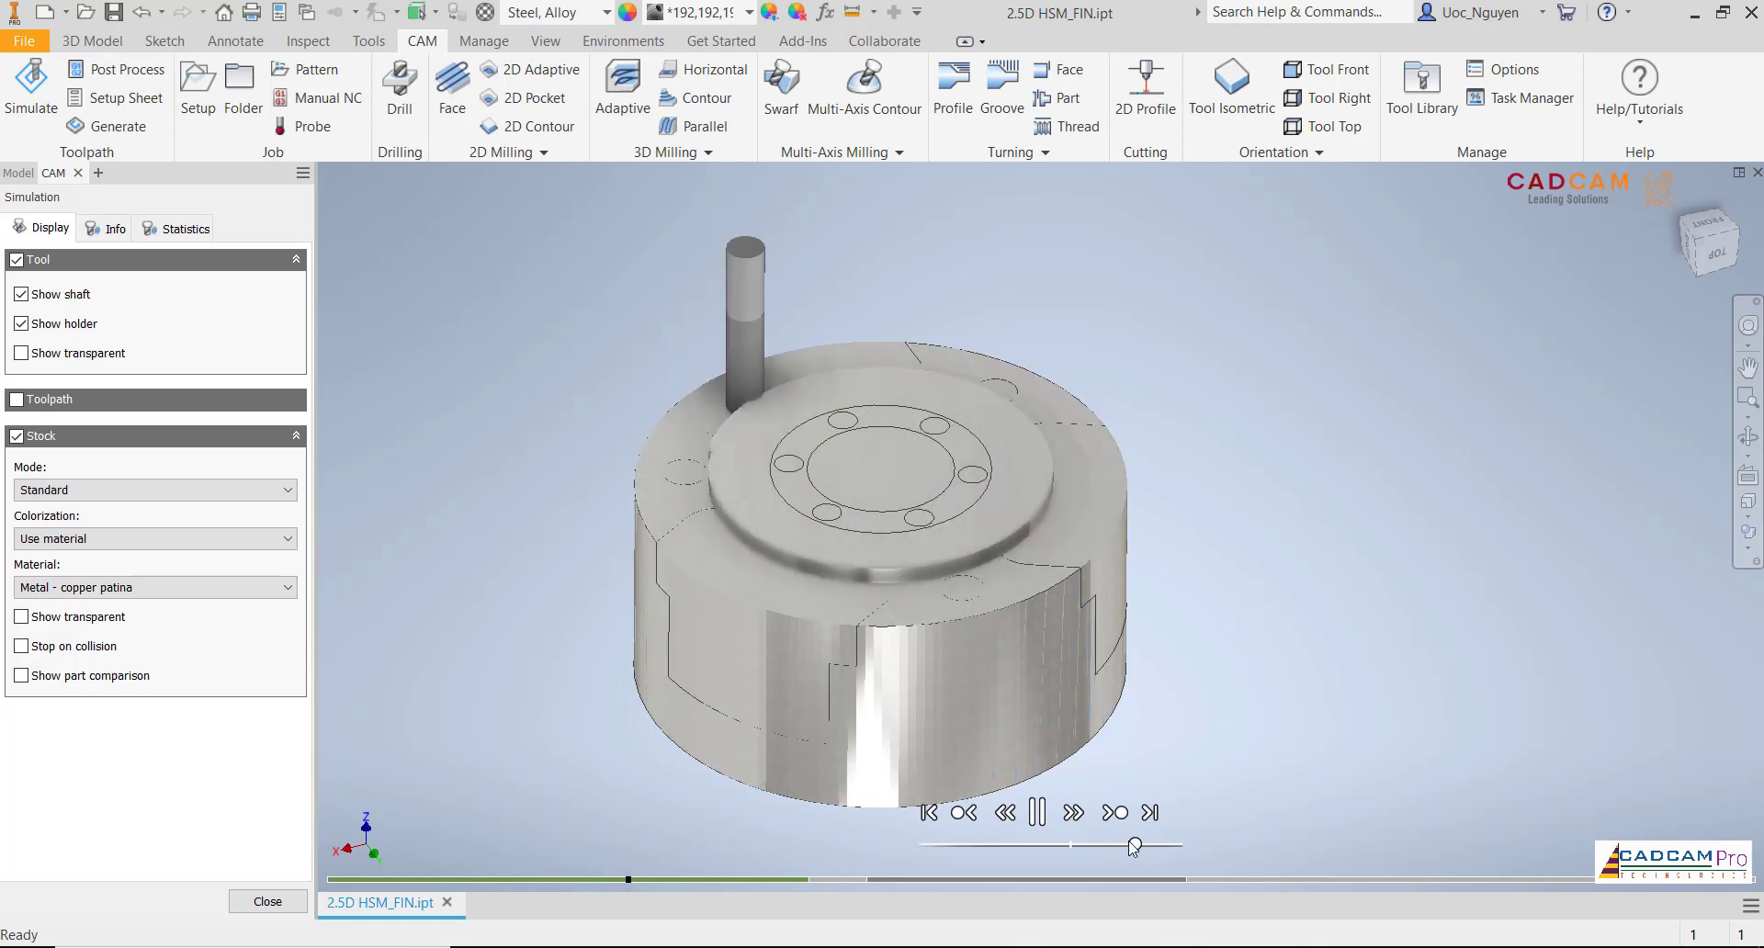
pyautogui.moveTo(1139, 845); pyautogui.dragTo(1154, 845)
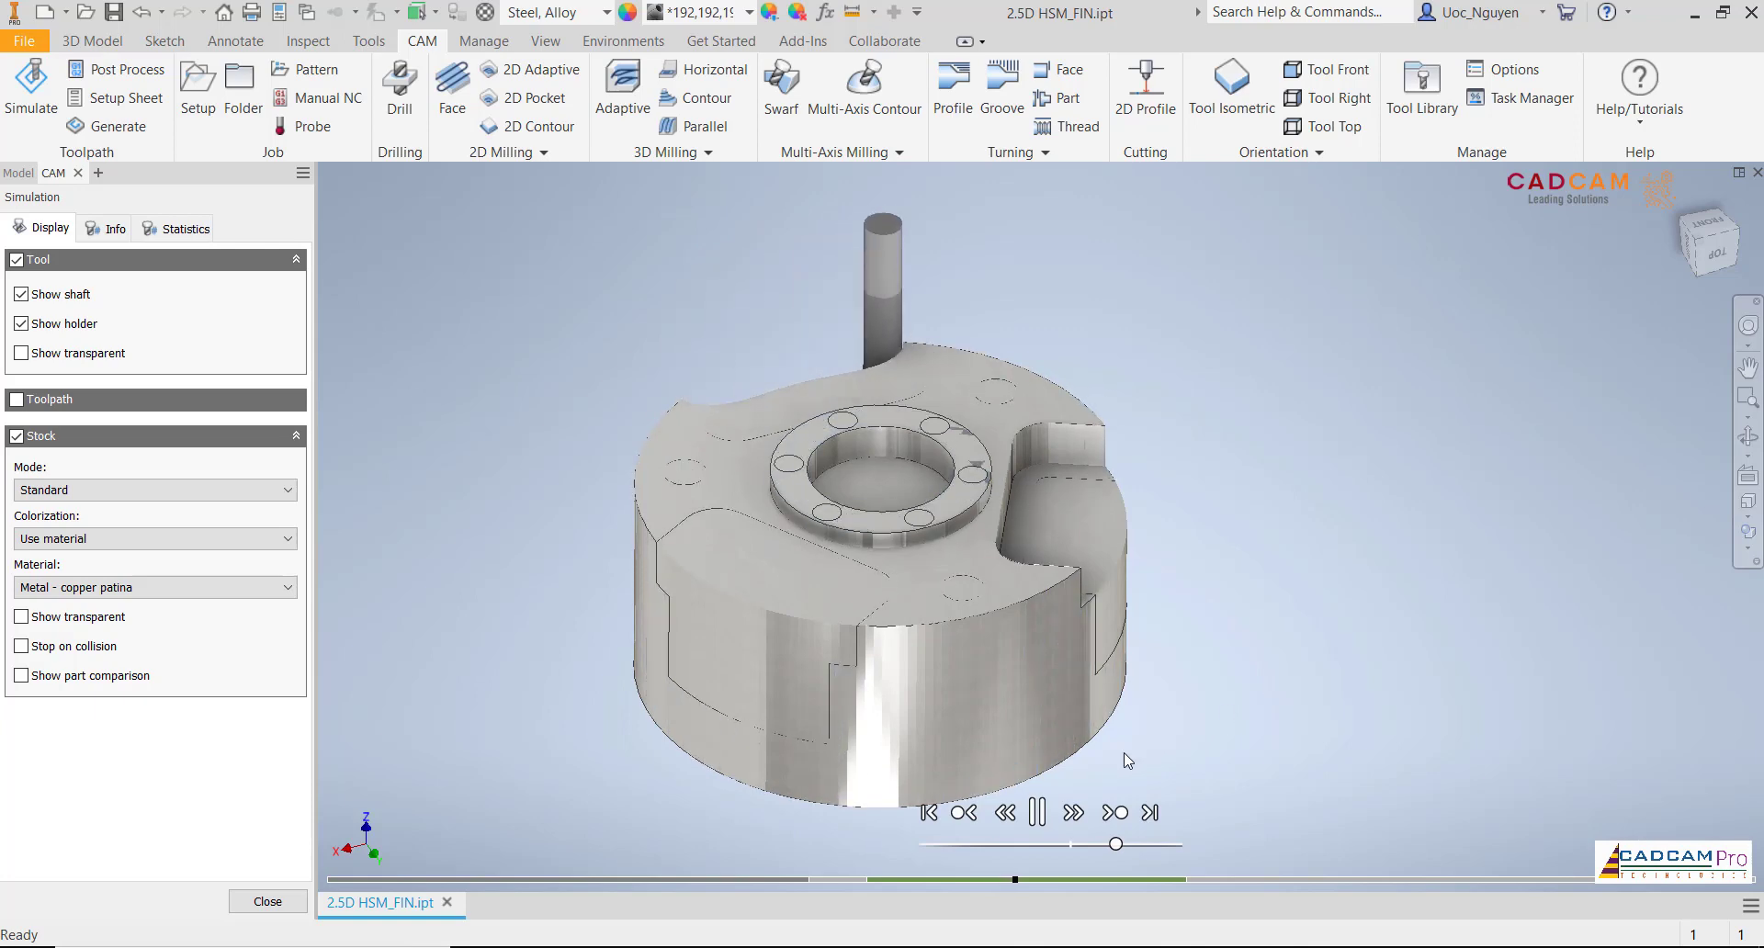
pyautogui.click(1038, 813)
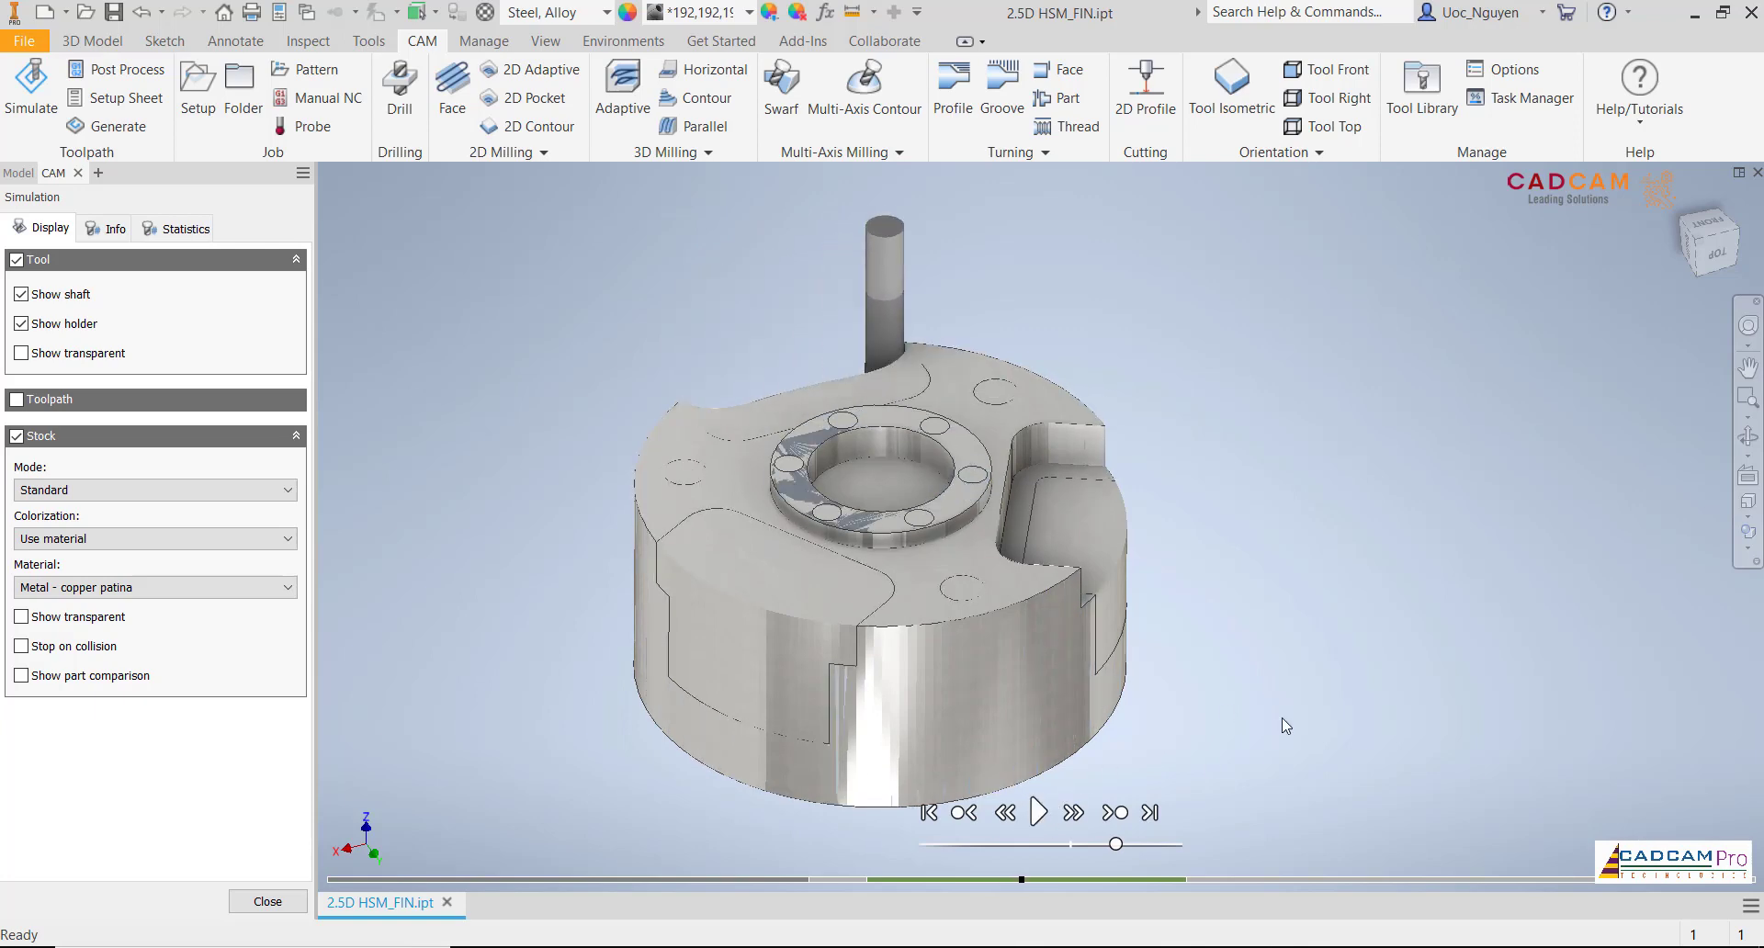
pyautogui.press('space')
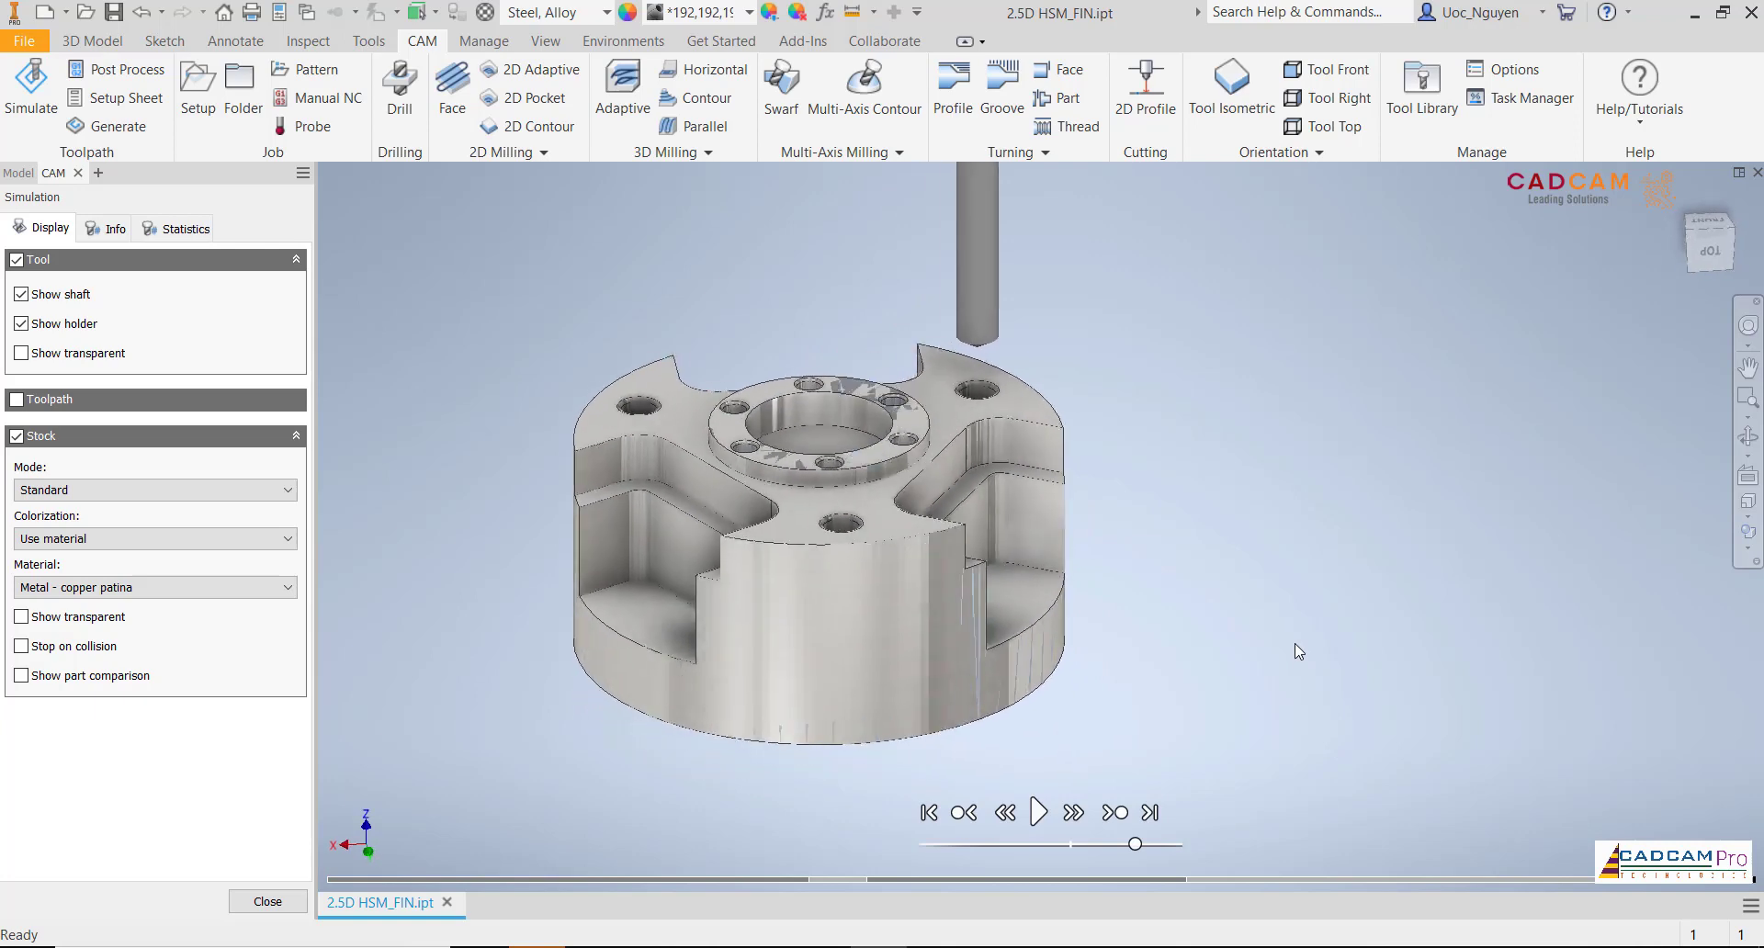
# Inspect the chamfered ring and outer holes on the simulated stock and close the simulation
pyautogui.scroll(5, 975, 359)
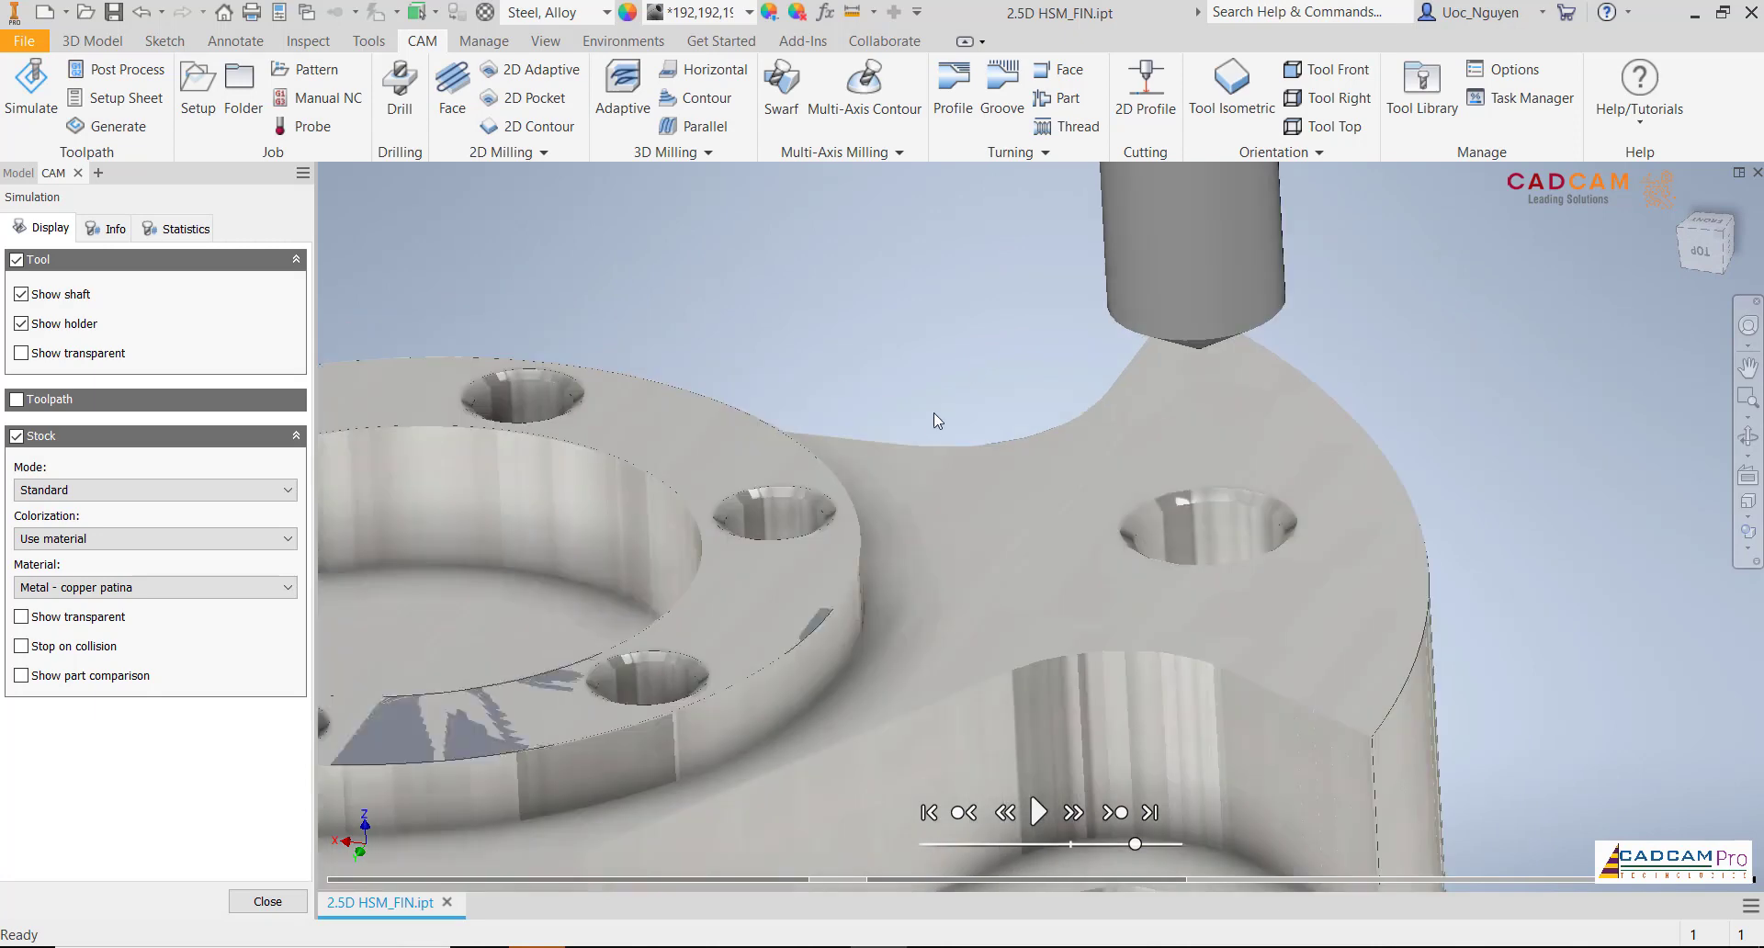
pyautogui.moveTo(933, 411); pyautogui.dragTo(976, 443, button='middle')
pyautogui.scroll(-8, 977, 443)
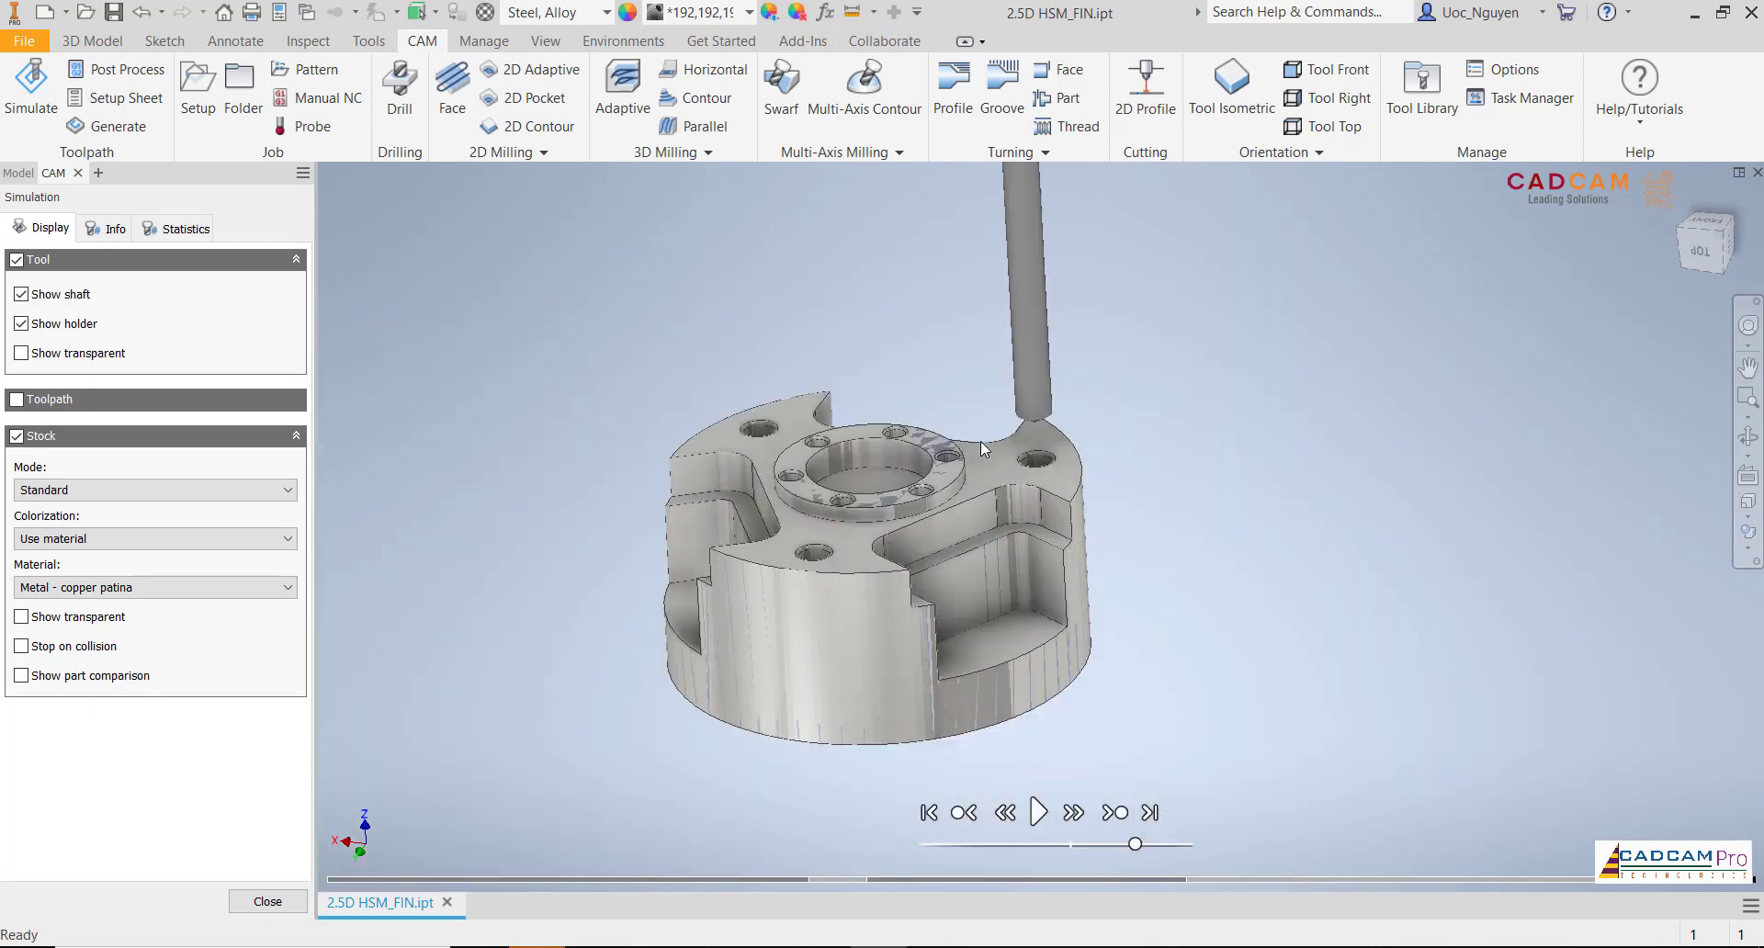
pyautogui.click(268, 902)
# Select Setup2 in the operation tree to highlight its cylindrical stock around the part
pyautogui.scroll(2, 458, 510)
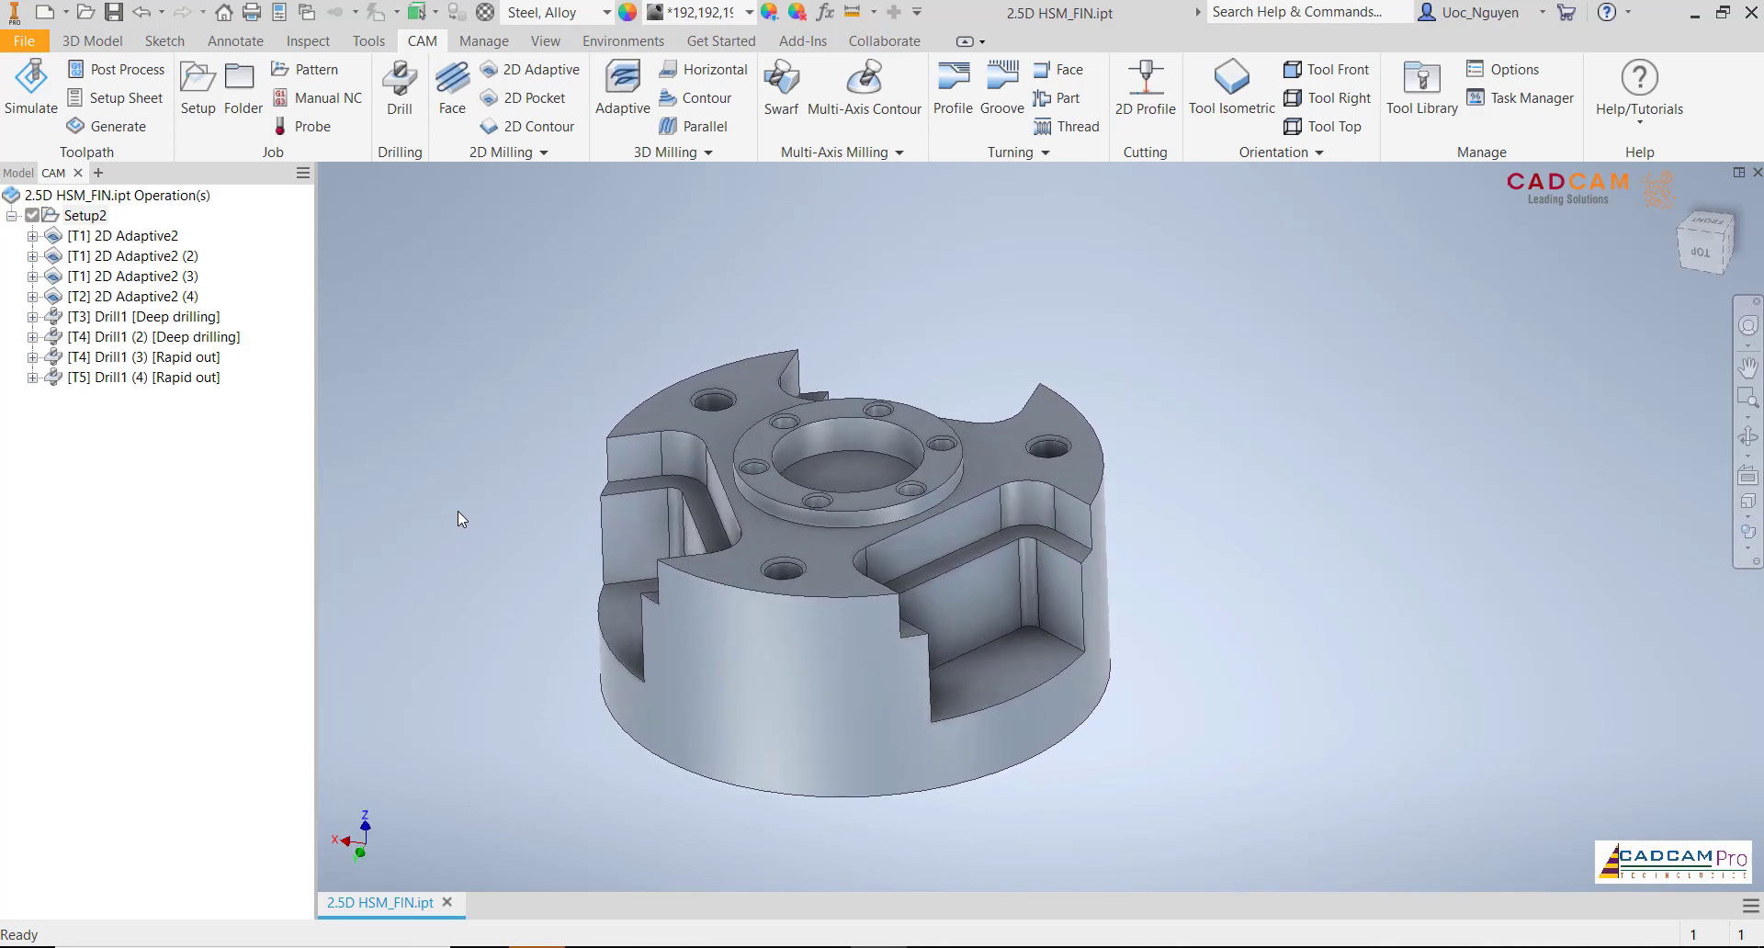
pyautogui.moveTo(457, 511); pyautogui.dragTo(476, 510, button='middle')
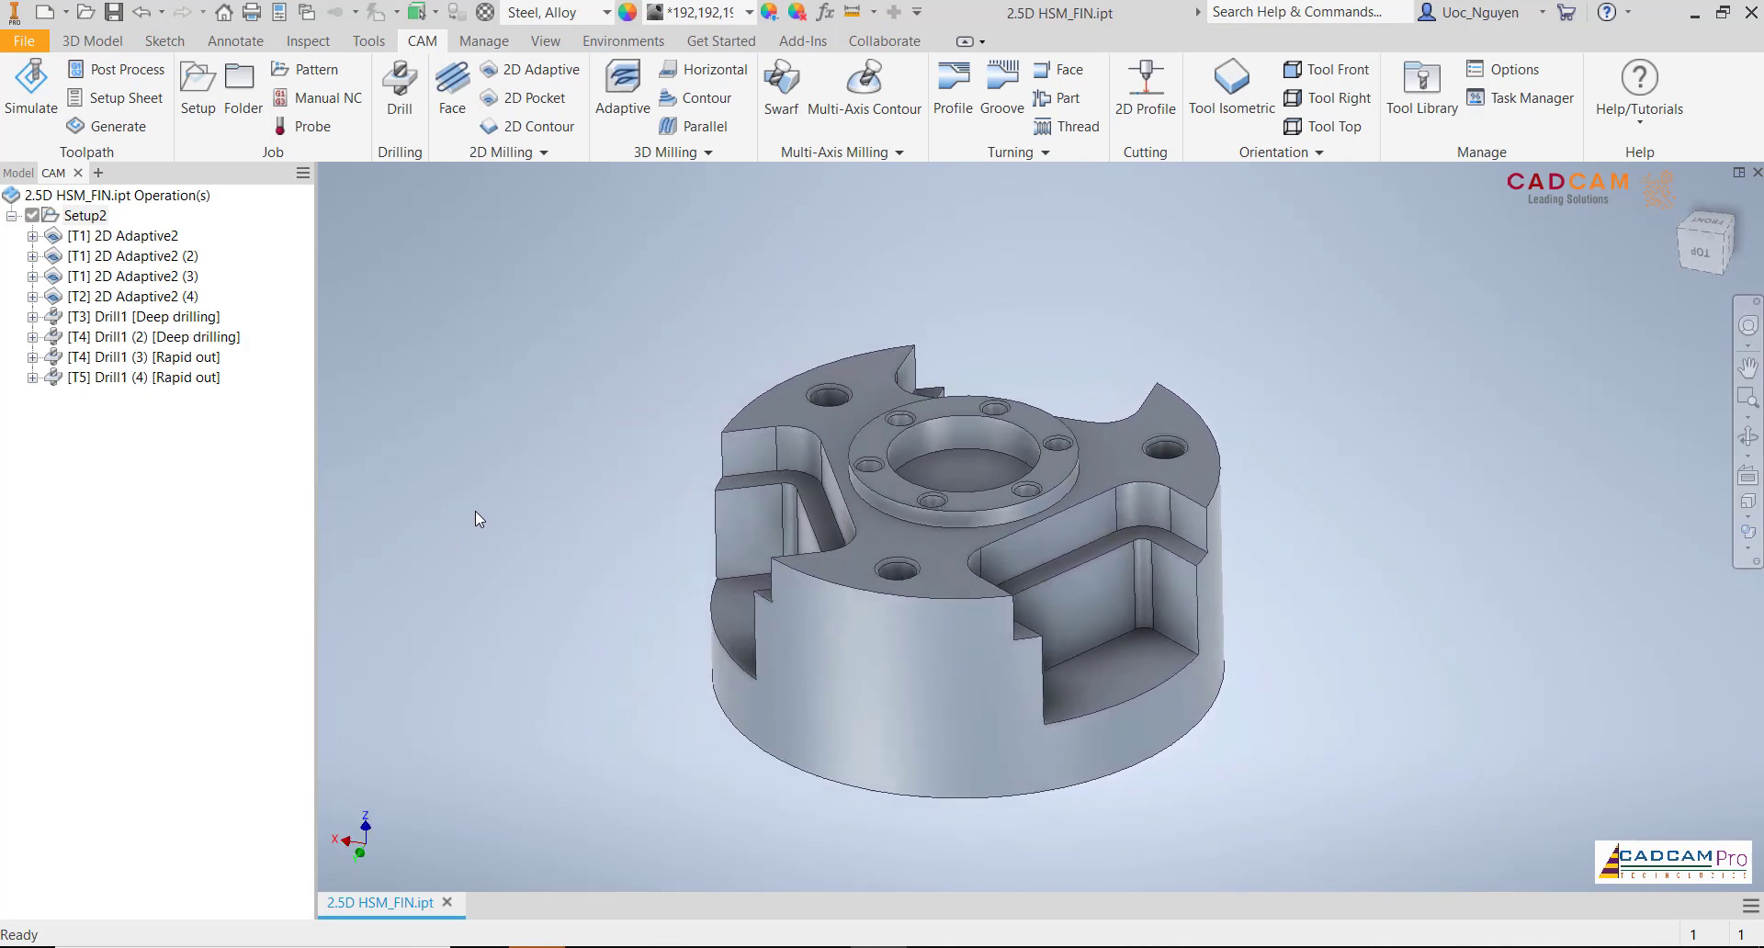
pyautogui.click(121, 237)
pyautogui.click(120, 256)
pyautogui.click(88, 215)
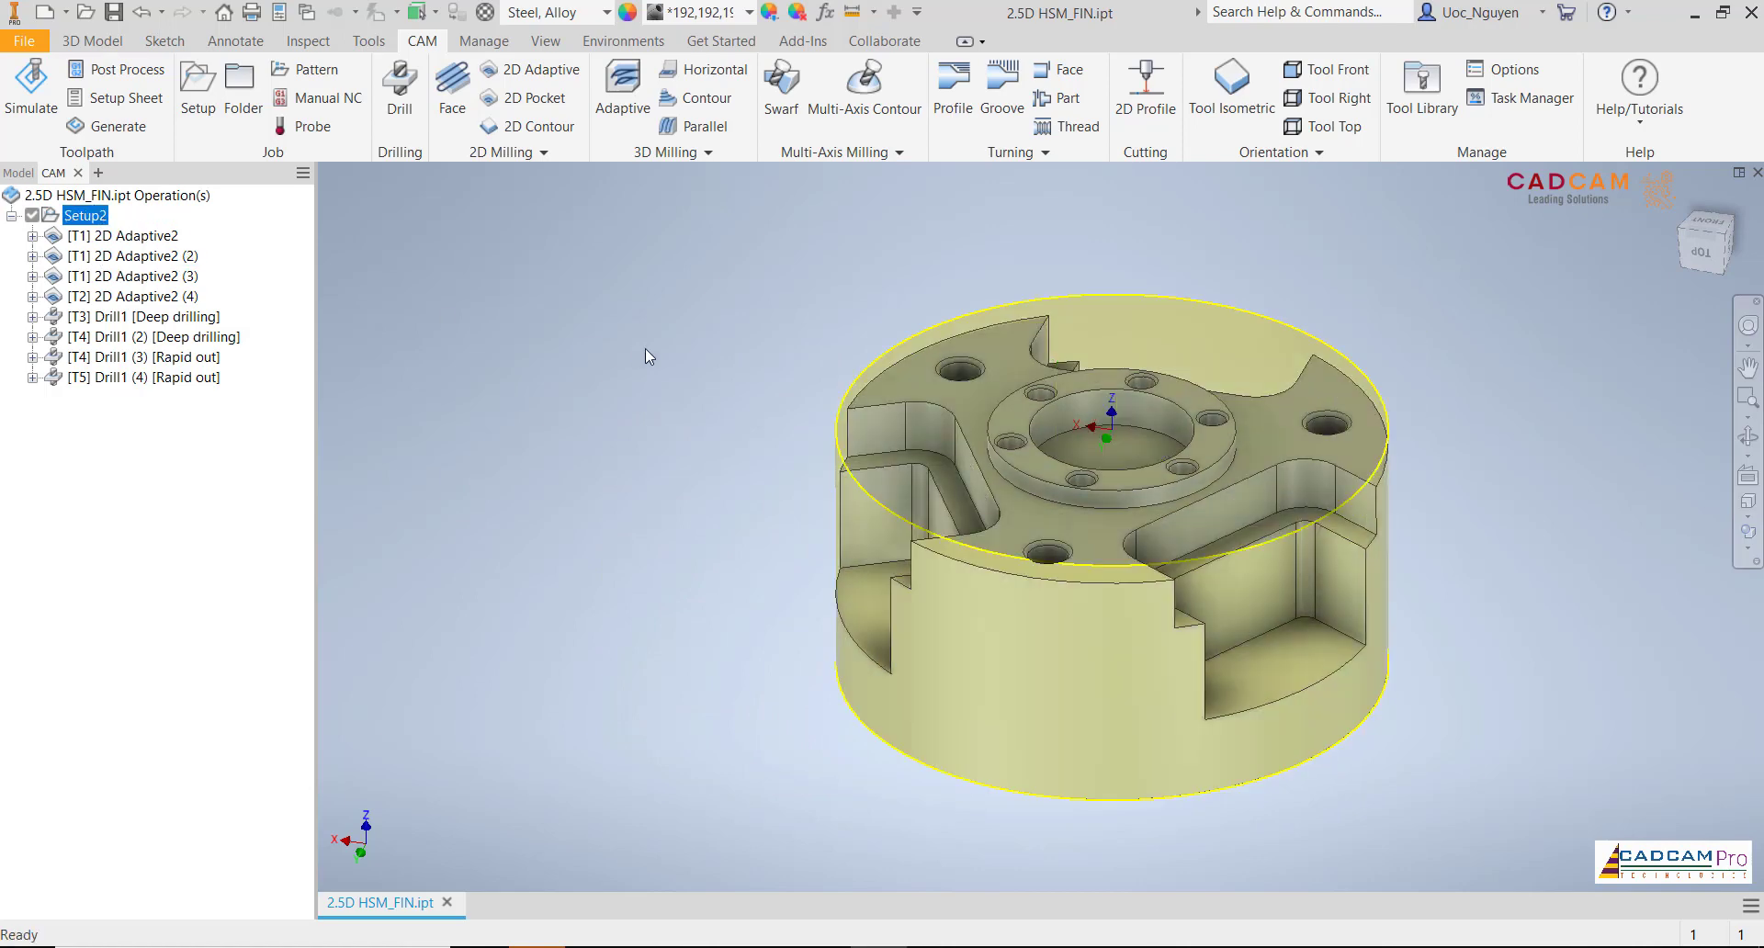